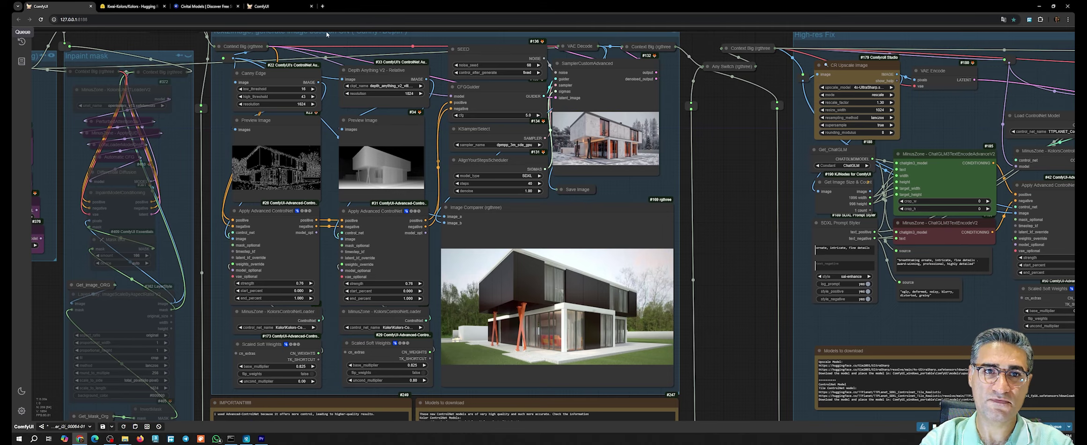
Step: Examine the text-to-image group and the before/after house comparison in the group with Canny, depth and tile ControlNets
scroll(327, 34, down, 3)
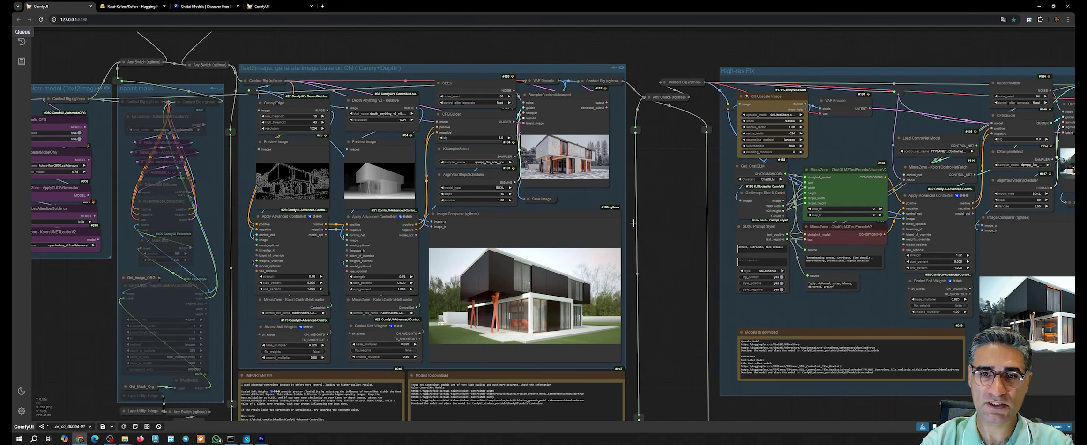
scroll(703, 255, down, 4)
drag(673, 346, 643, 99)
scroll(666, 324, up, 5)
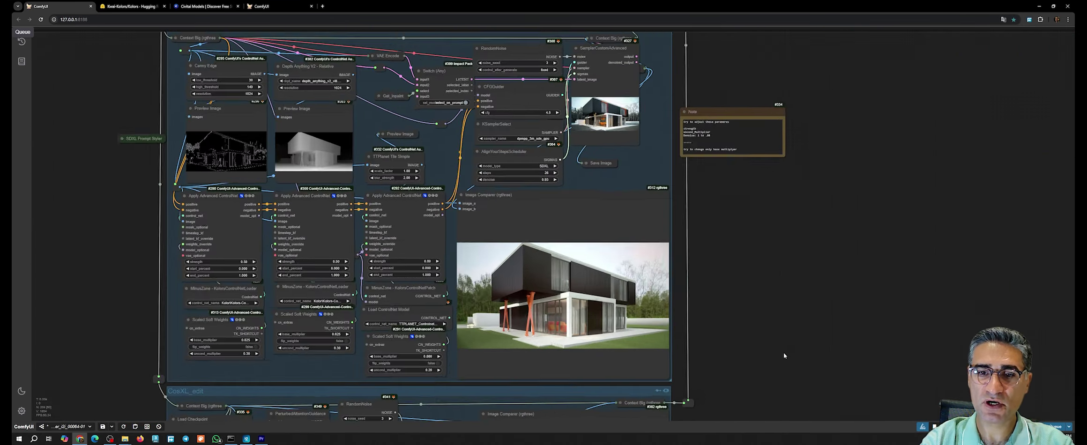
scroll(784, 355, up, 3)
drag(735, 359, 910, 286)
scroll(661, 244, up, 6)
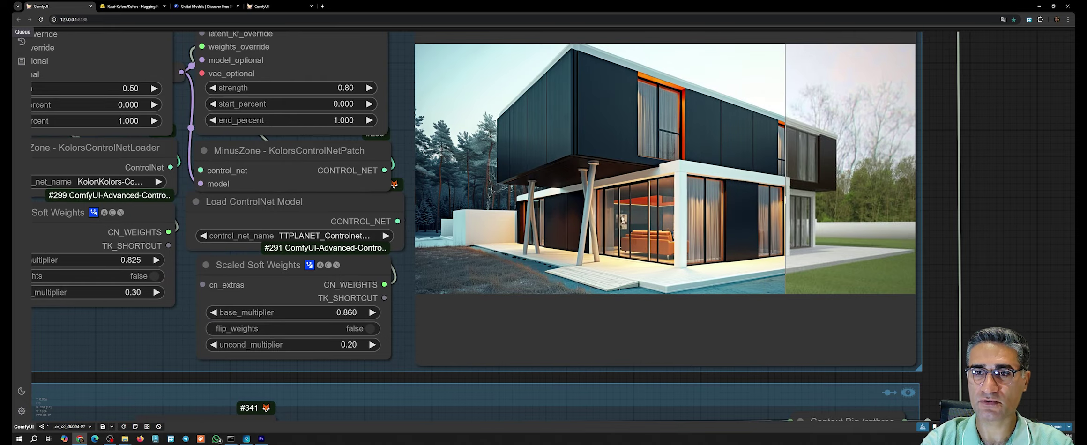
scroll(792, 202, down, 6)
drag(790, 202, 712, 341)
scroll(759, 277, down, 2)
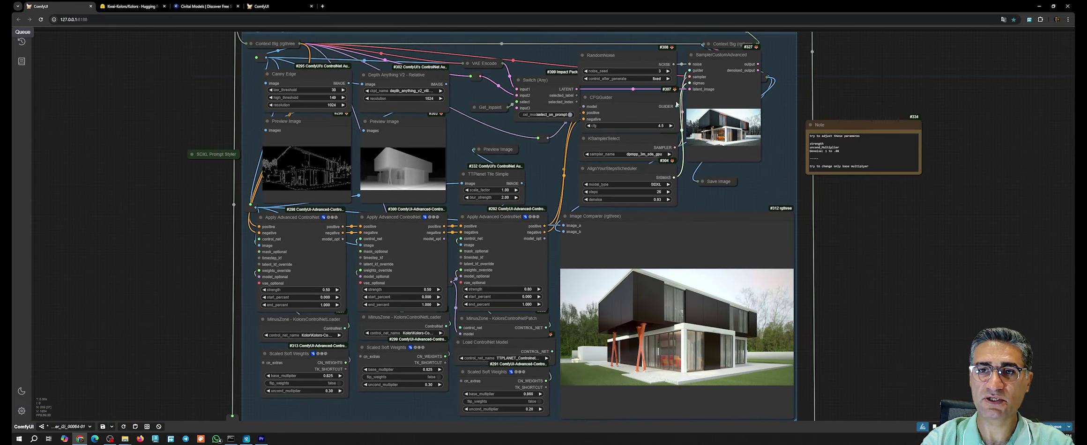
Step: Examine the CosXL_edit group and its before/after comparison of the snowy house render
scroll(721, 132, down, 10)
drag(840, 293, 821, 225)
scroll(718, 253, up, 11)
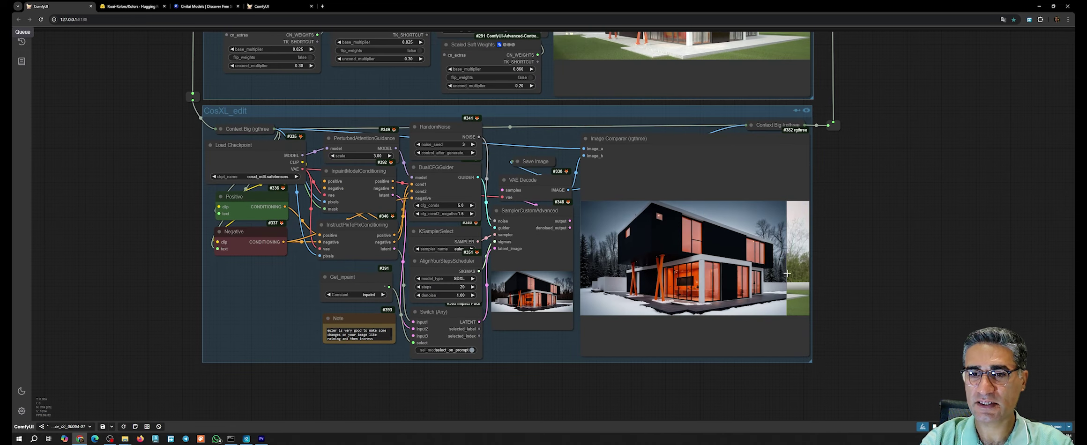
scroll(758, 266, up, 3)
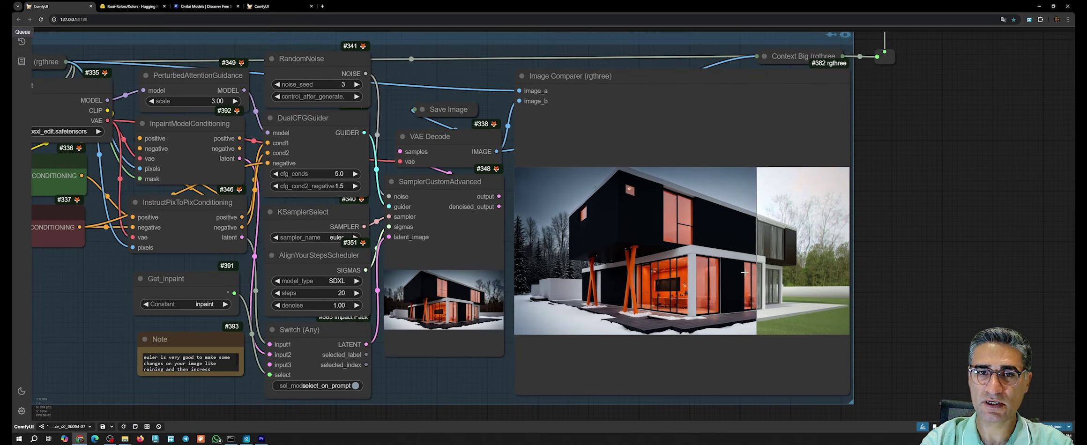
scroll(717, 271, down, 13)
drag(859, 114, 796, 348)
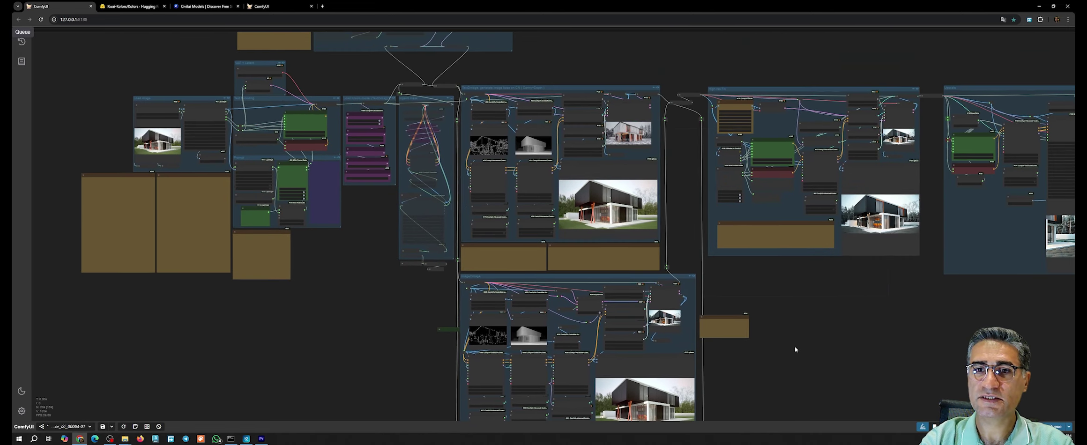
Step: Check the Kwai-Kolors/Kolors model card on Hugging Face, clear its text selection, and return to the ComfyUI workflow
click(131, 6)
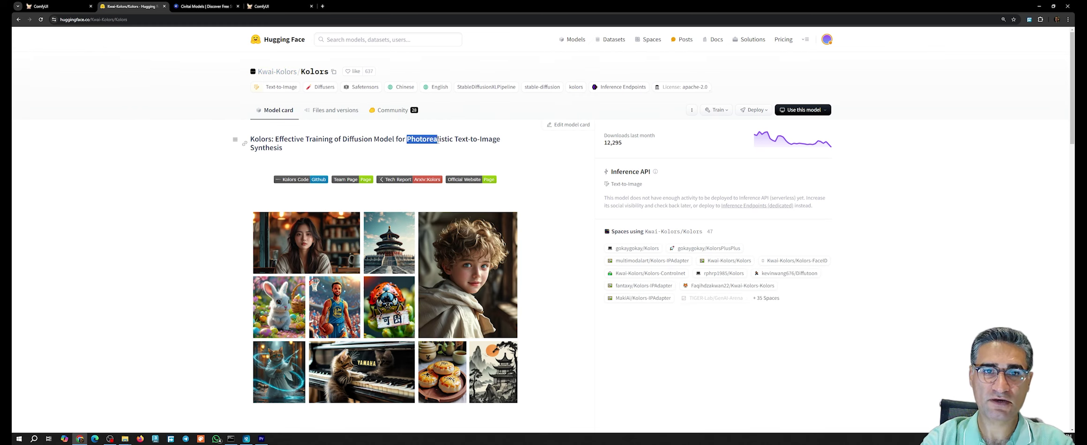
click(421, 139)
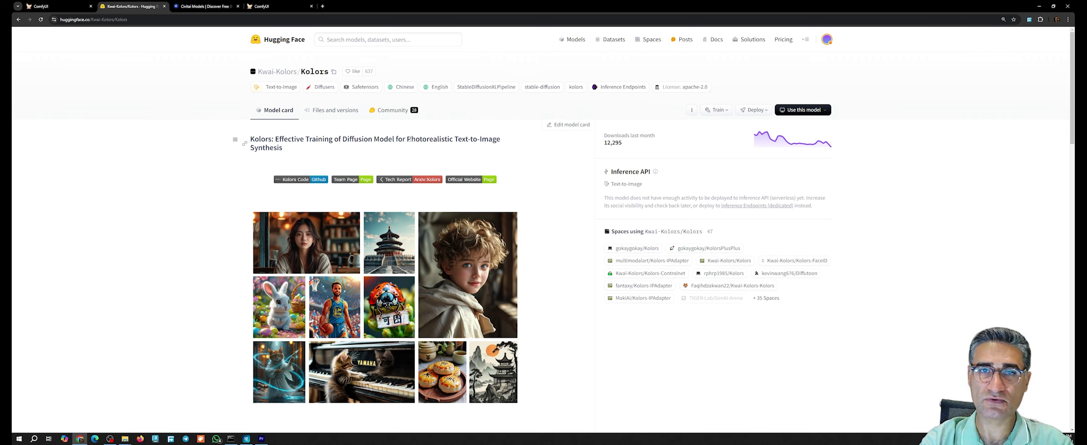
click(87, 3)
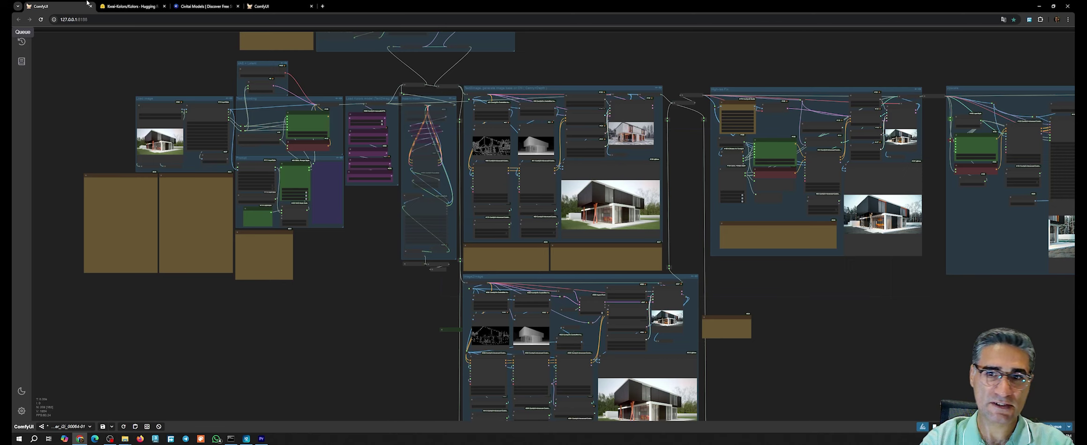
Step: Review the overall workflow layout and the stacked generation groups in its middle column
scroll(787, 285, down, 3)
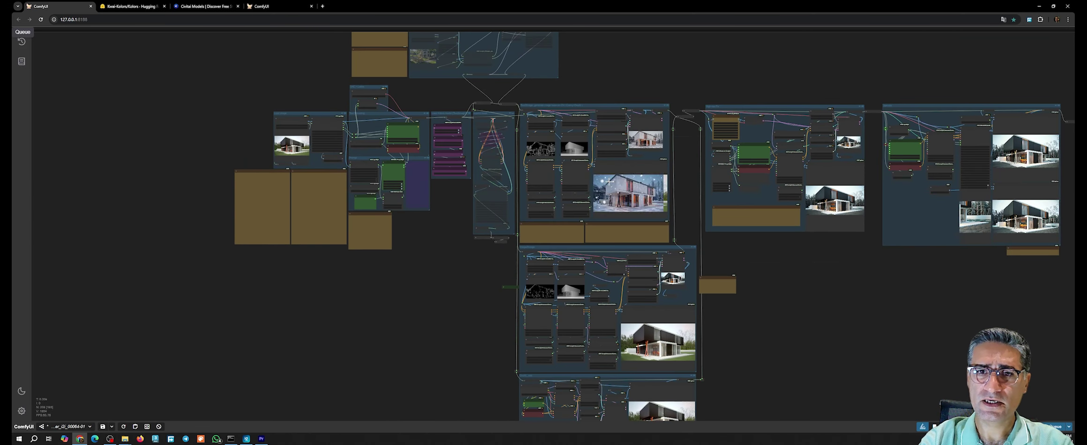
drag(752, 374, 738, 325)
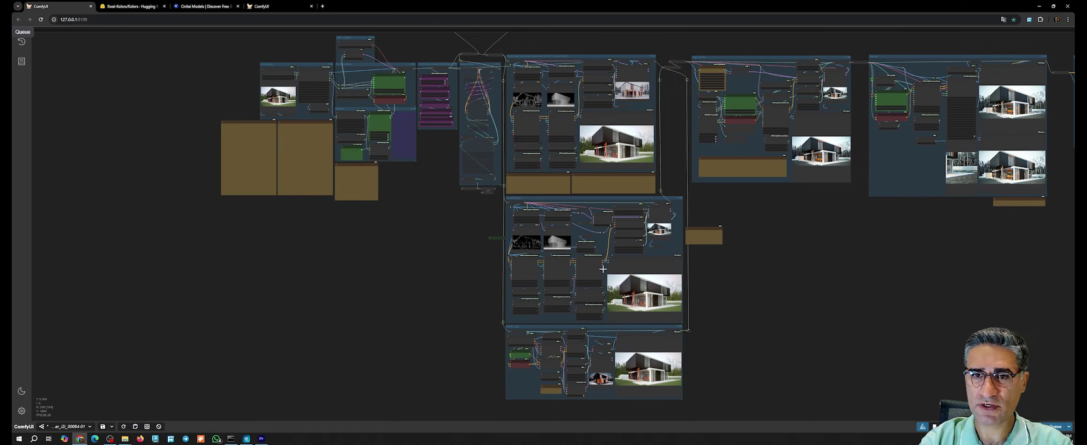
scroll(630, 175, up, 5)
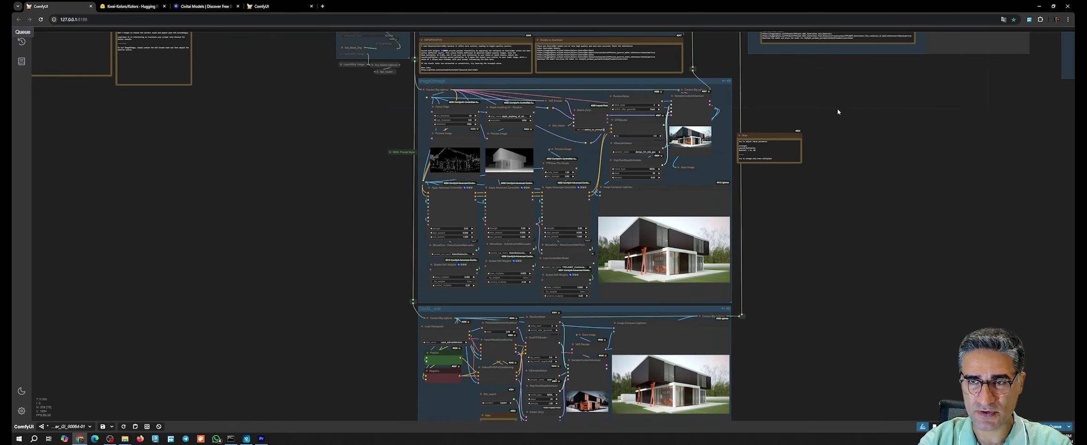
Step: Examine the High-res Fix group's nodes and the fine detail in its house image comparison
drag(815, 95, 667, 379)
scroll(743, 338, up, 8)
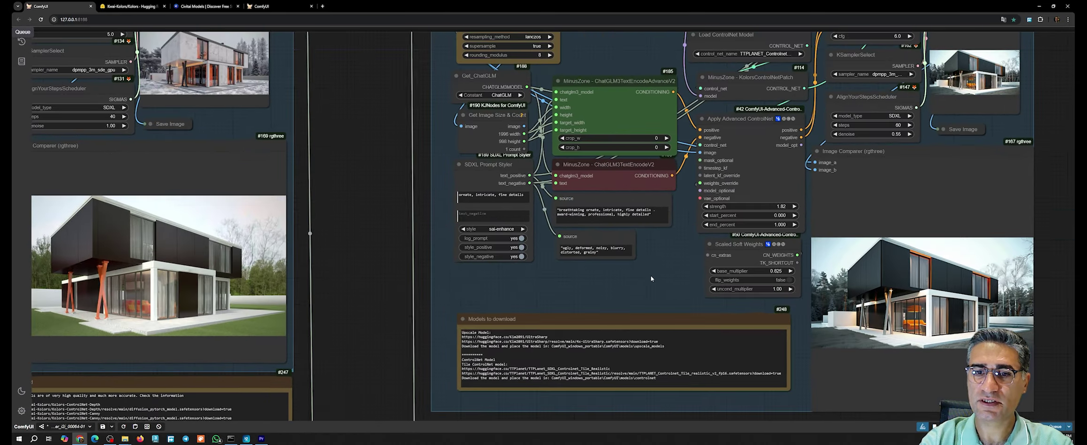
drag(646, 278, 528, 332)
scroll(527, 335, down, 2)
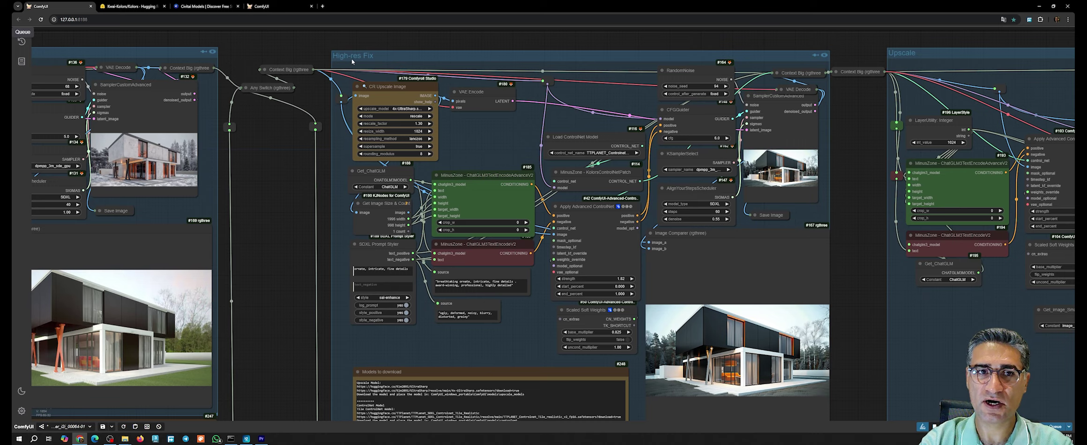
scroll(352, 61, down, 4)
scroll(675, 138, up, 3)
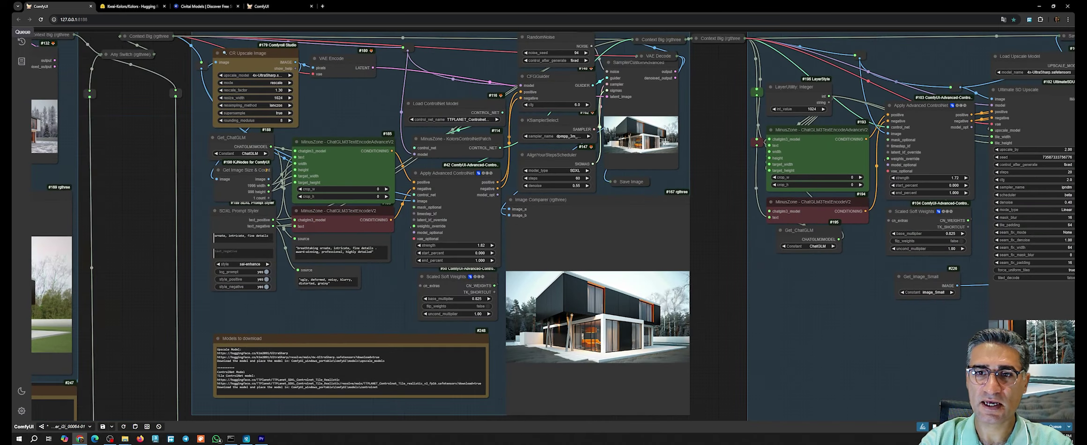
scroll(647, 310, up, 12)
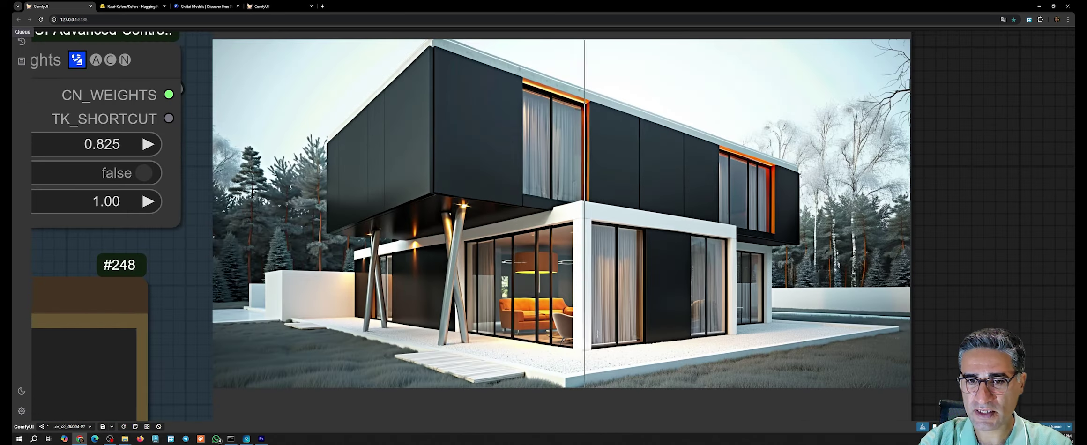
scroll(692, 291, down, 14)
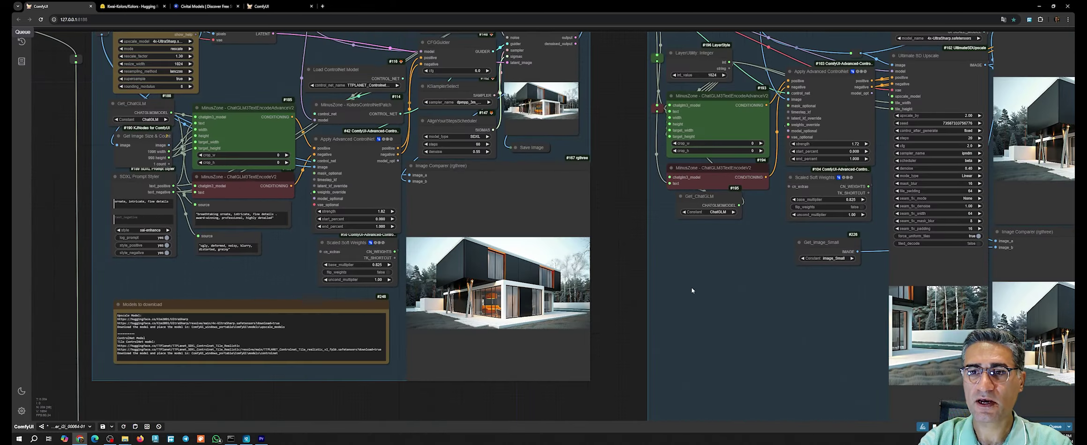
Step: Examine the Upscale group and compare the original house image with the upscaled result up close
drag(624, 298, 351, 296)
scroll(353, 300, down, 3)
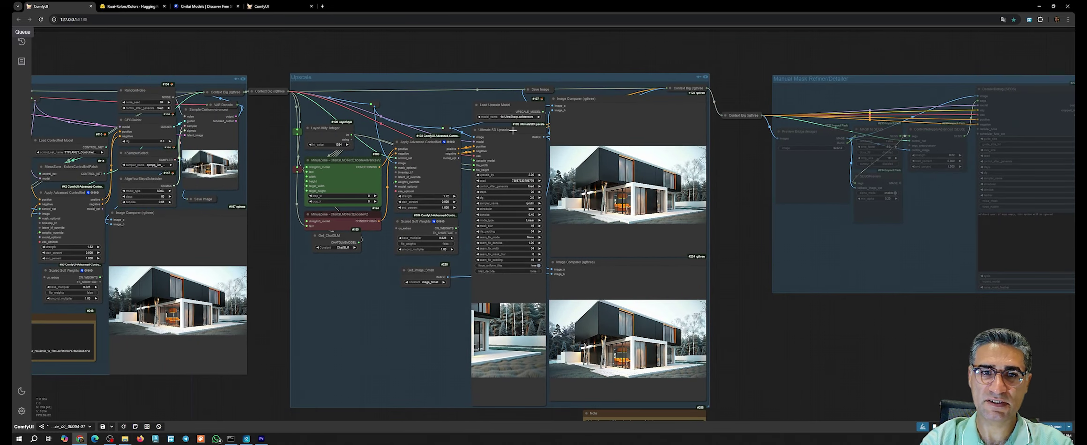
scroll(651, 319, up, 10)
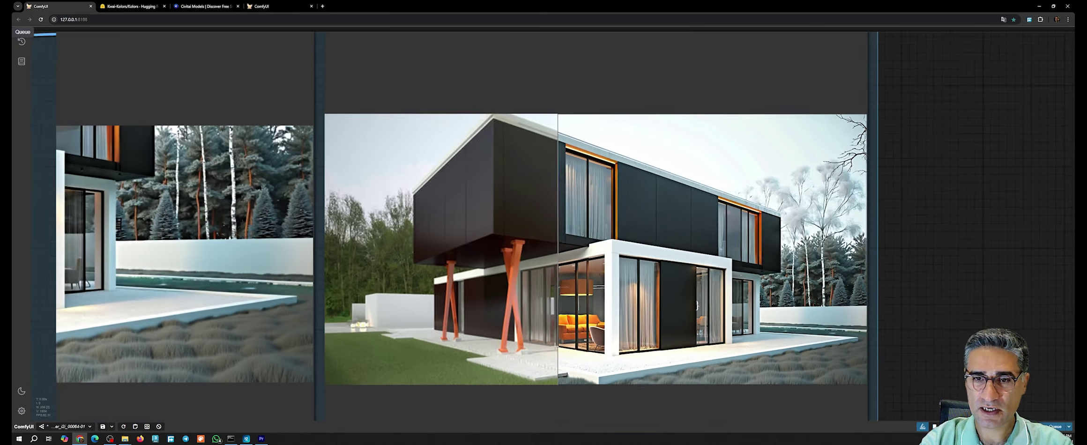
scroll(796, 281, up, 5)
scroll(938, 262, down, 3)
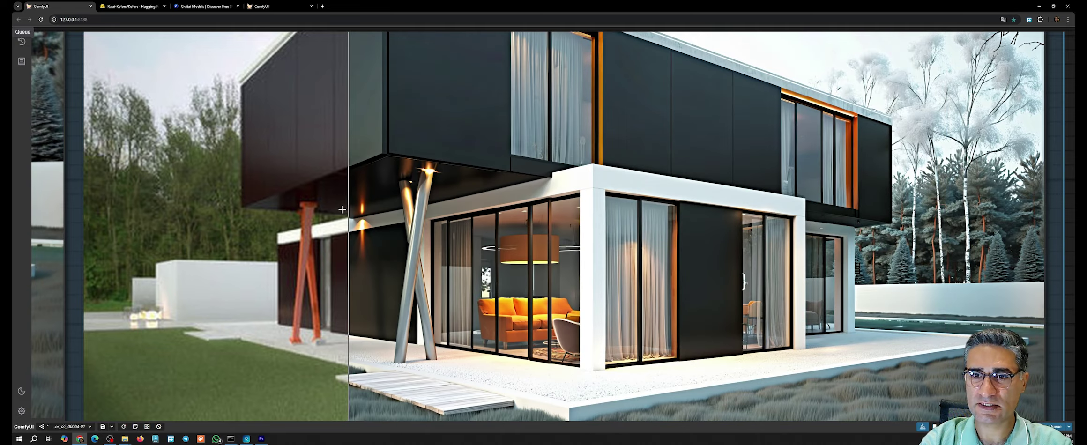
scroll(328, 220, down, 3)
Step: Look at the Manual Mask Refiner/Detailer group, recheck the Upscale group's original-to-final comparison, and view the full workflow
scroll(320, 240, down, 6)
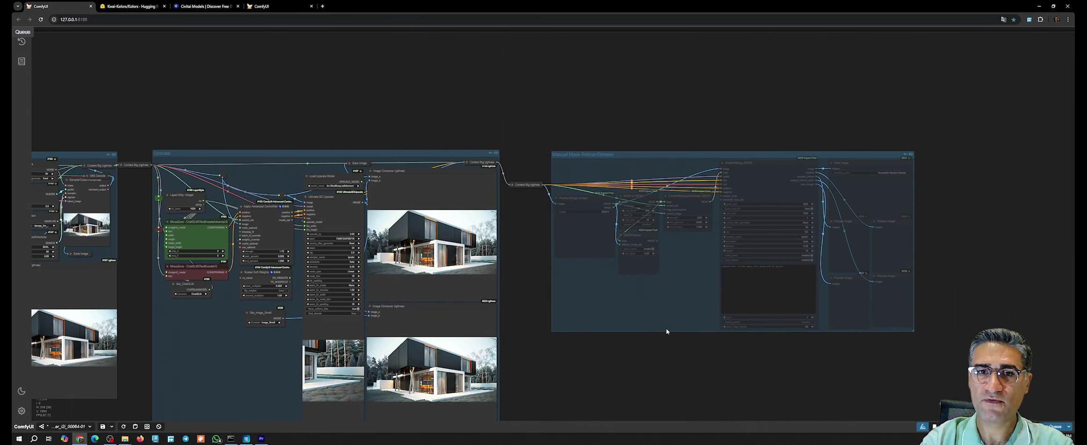
scroll(637, 305, up, 4)
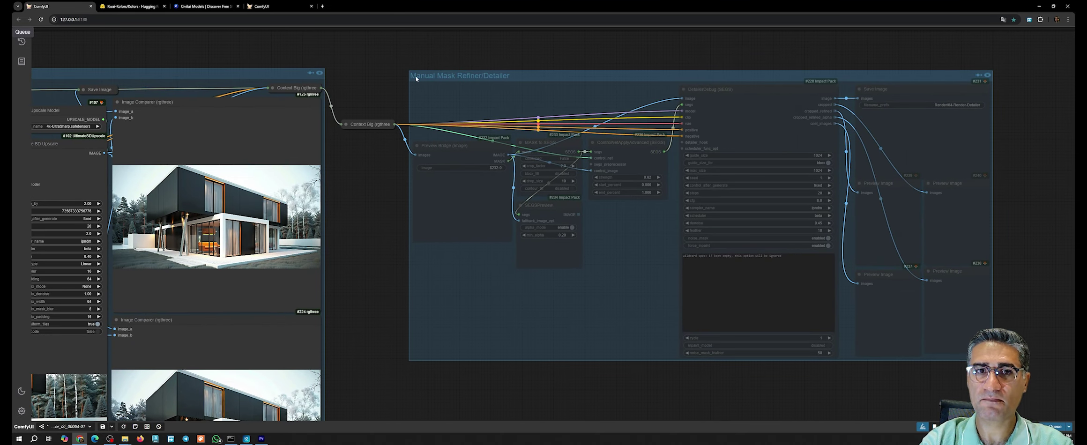
drag(420, 314, 754, 85)
scroll(553, 228, up, 5)
scroll(539, 224, up, 10)
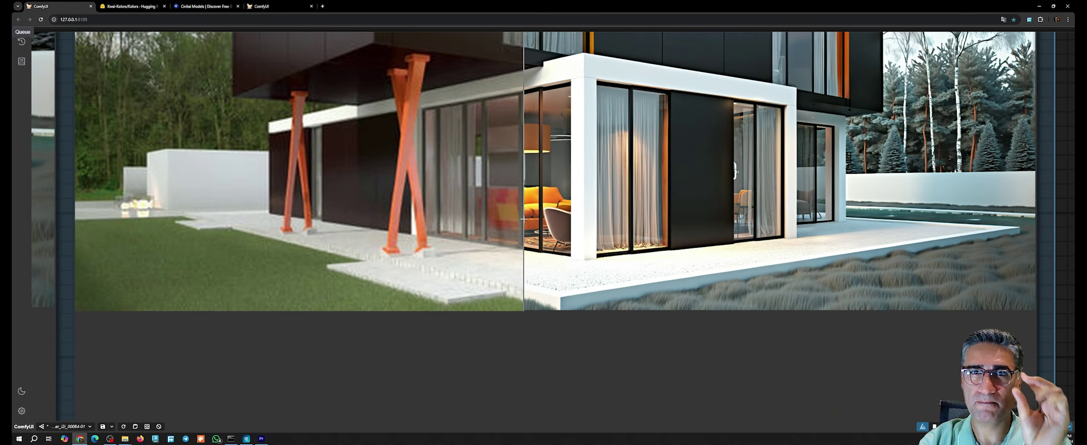
scroll(524, 219, down, 3)
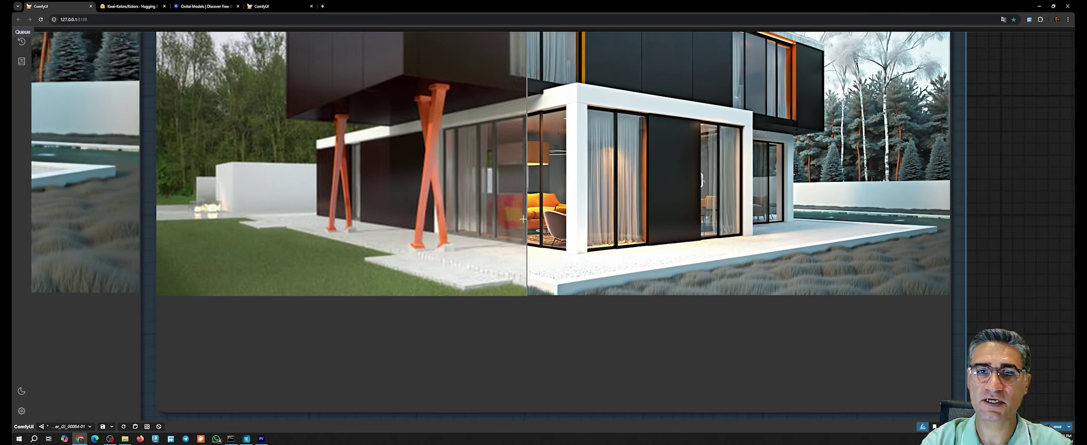
scroll(587, 223, down, 10)
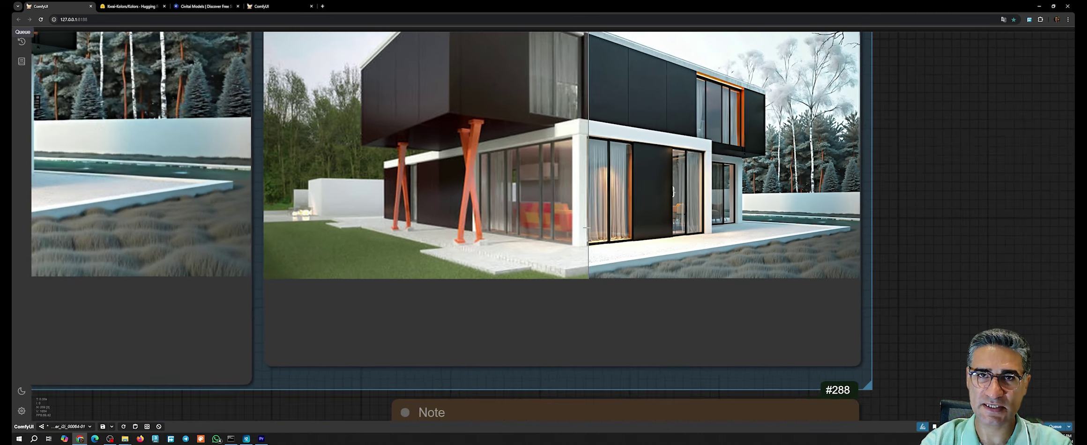
scroll(576, 262, down, 10)
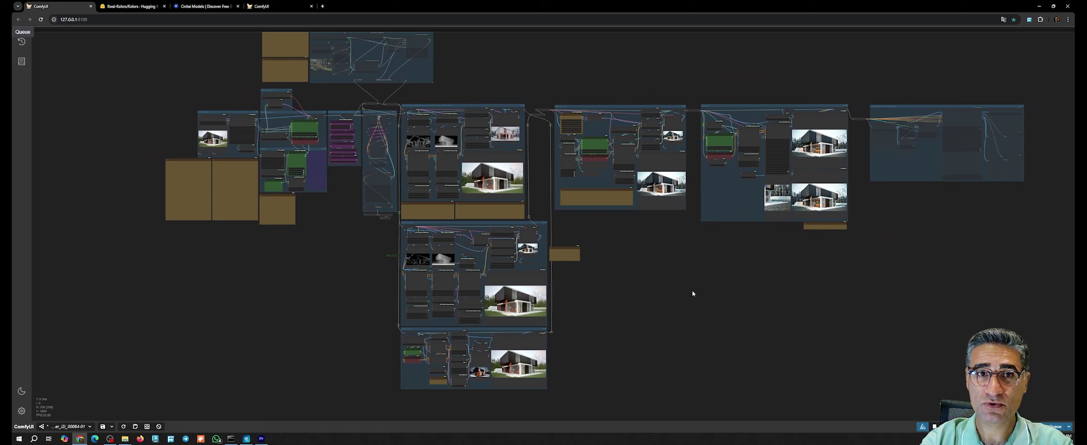
drag(692, 294, 680, 313)
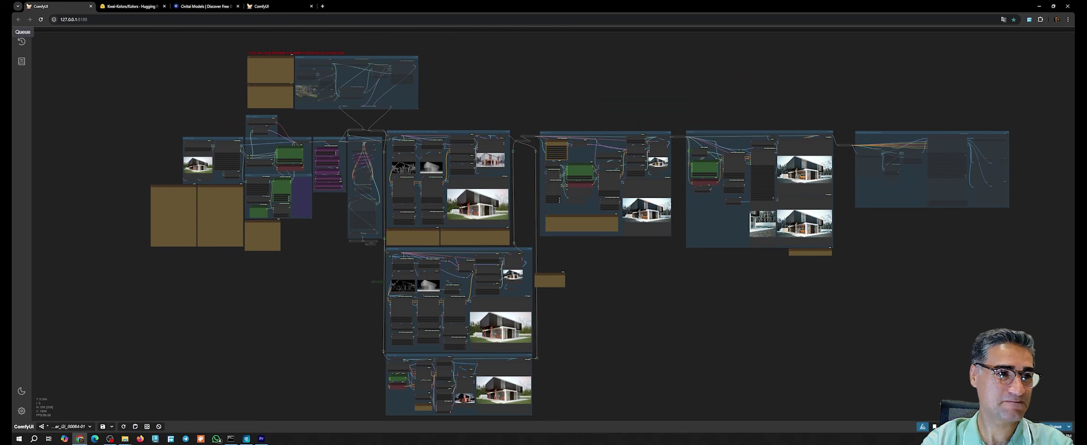
Step: Switch to File Explorer and browse the rendered house images in the jpg folder
key(alt+Tab)
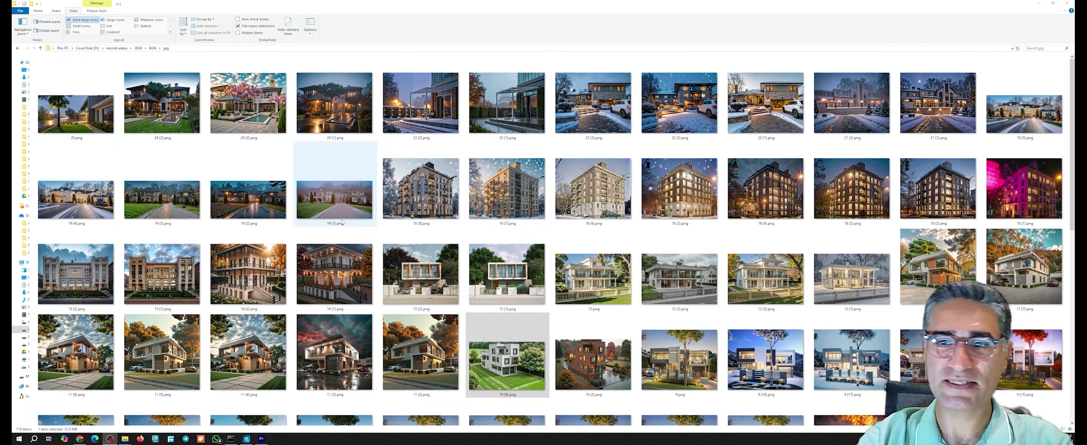
scroll(486, 265, down, 5)
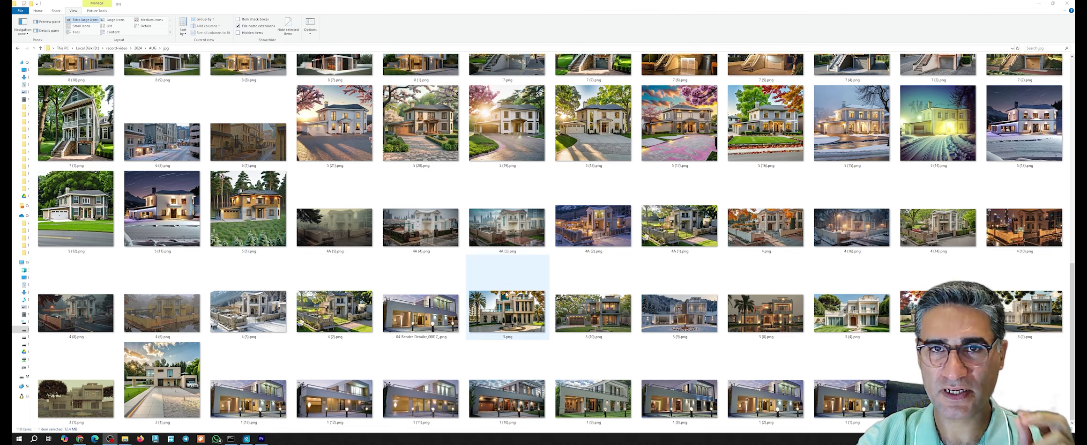
scroll(511, 299, up, 5)
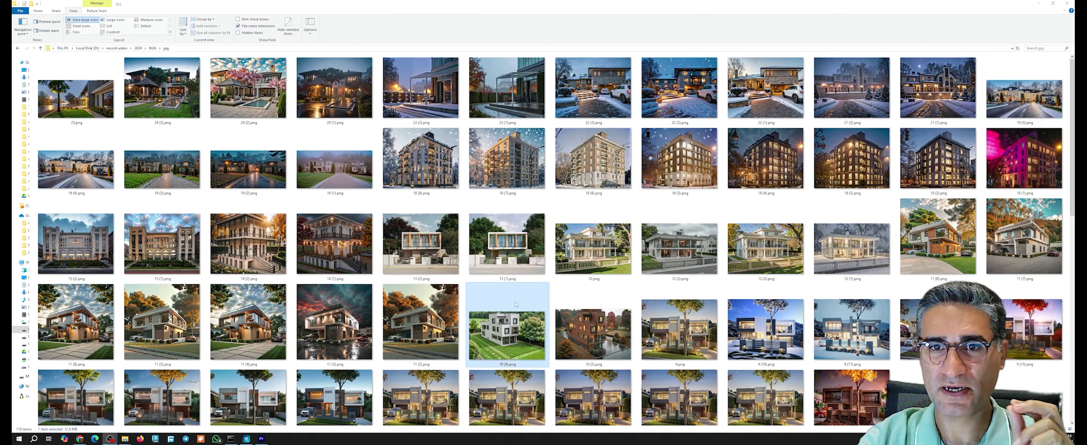
Step: Open the first render in the folder in the image viewer, inspect its entrance and street details, and restore the full view
click(69, 105)
double_click(69, 105)
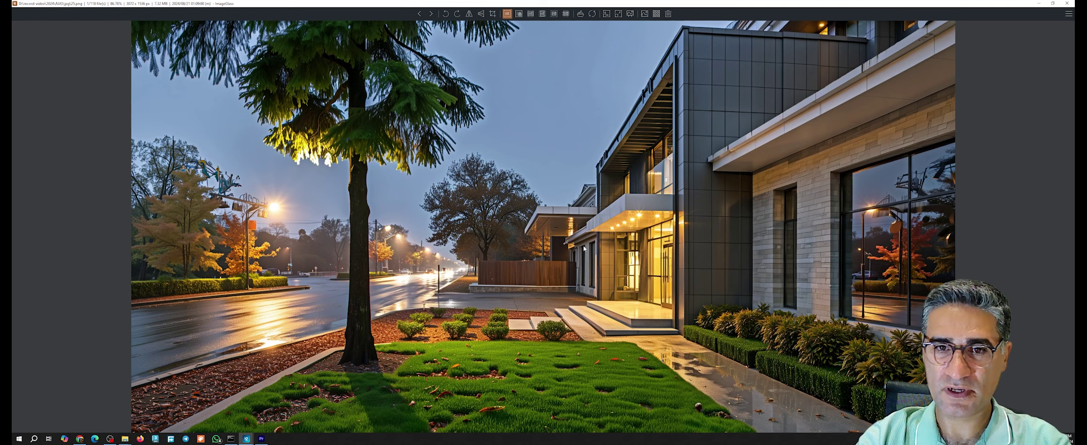
scroll(570, 291, up, 5)
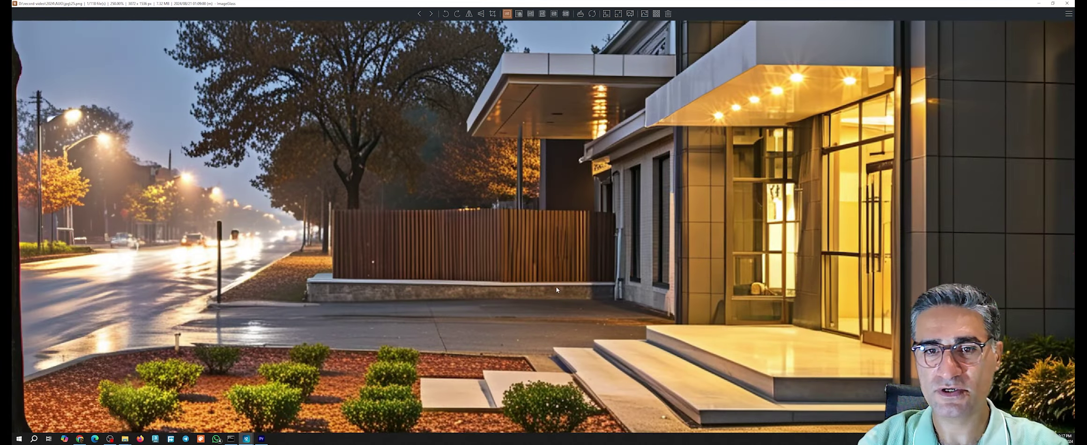
scroll(507, 241, up, 3)
scroll(524, 291, down, 7)
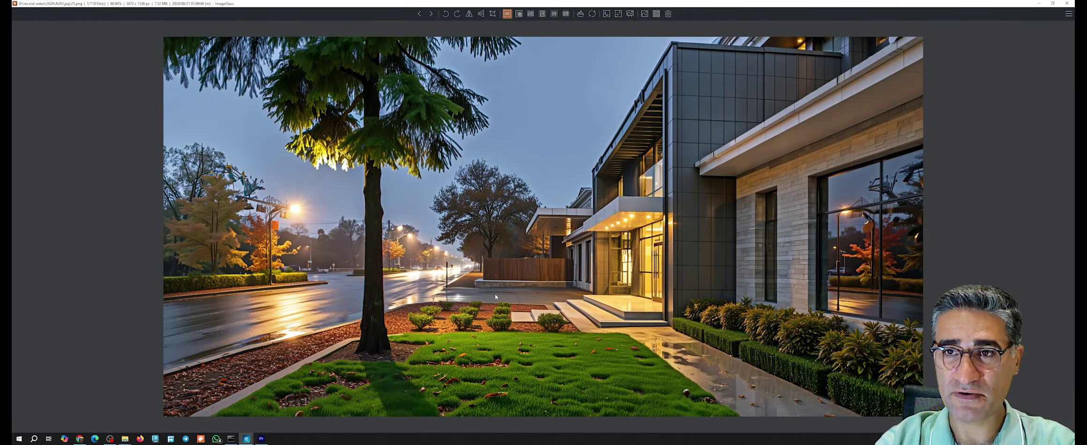
double_click(494, 295)
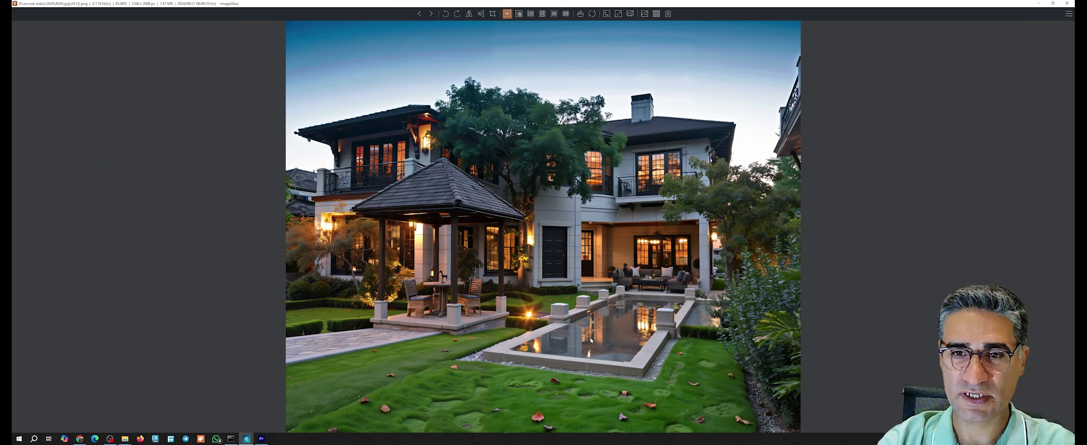
Step: Open the render of the house with pink blossom trees and inspect its pavilion, facade and pool up close
key(Right)
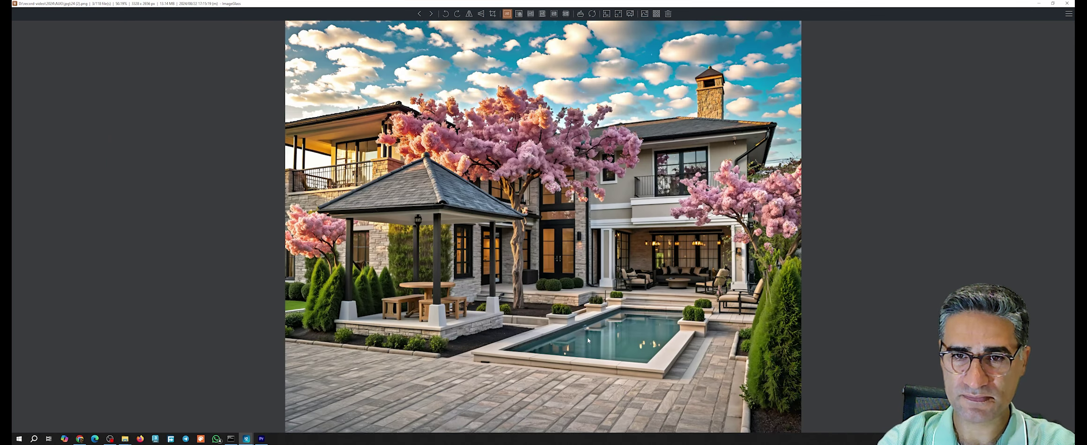
double_click(493, 260)
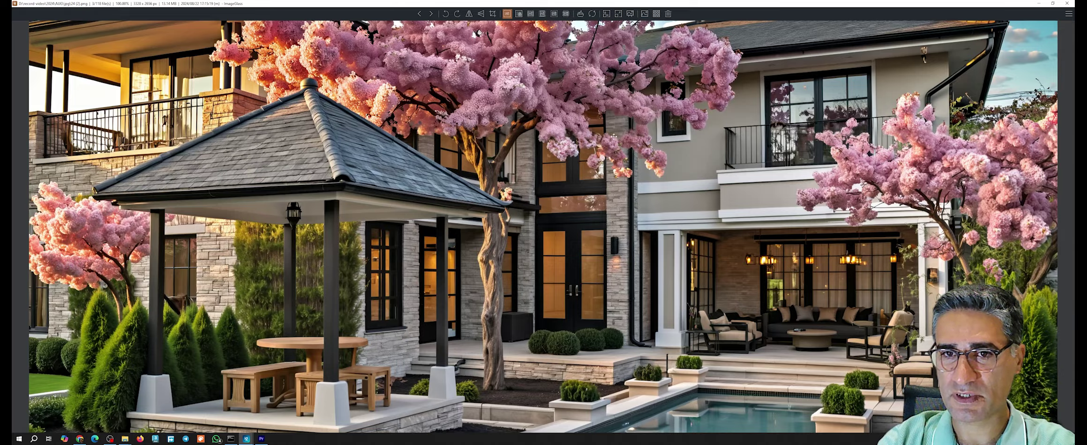
scroll(719, 196, up, 4)
scroll(692, 128, down, 7)
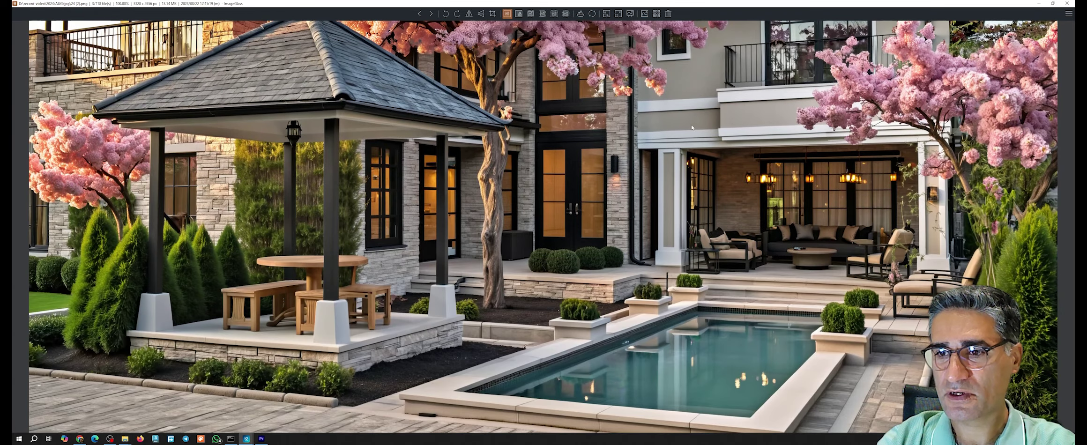
scroll(854, 200, down, 5)
Step: Browse past the rainy night and autumn terrace renders to the snowy two-car house and inspect its steps and driveway at full size
key(Right)
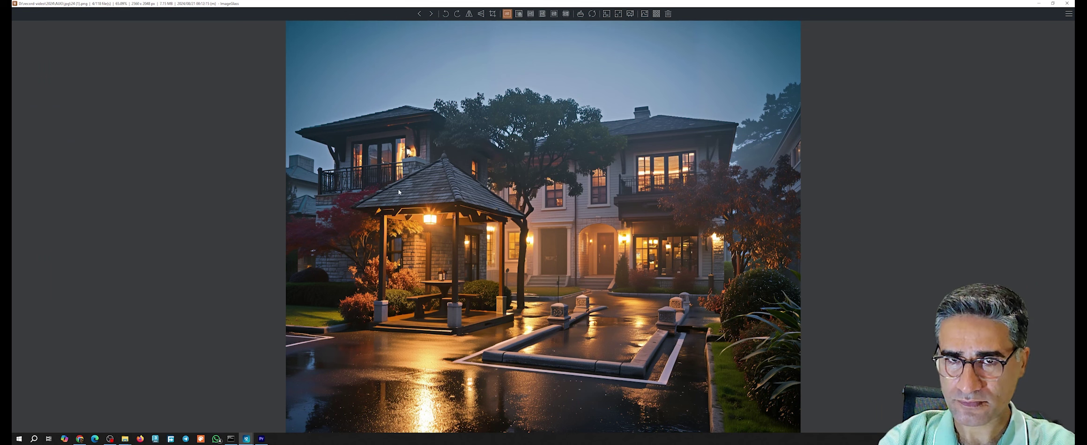
key(Right)
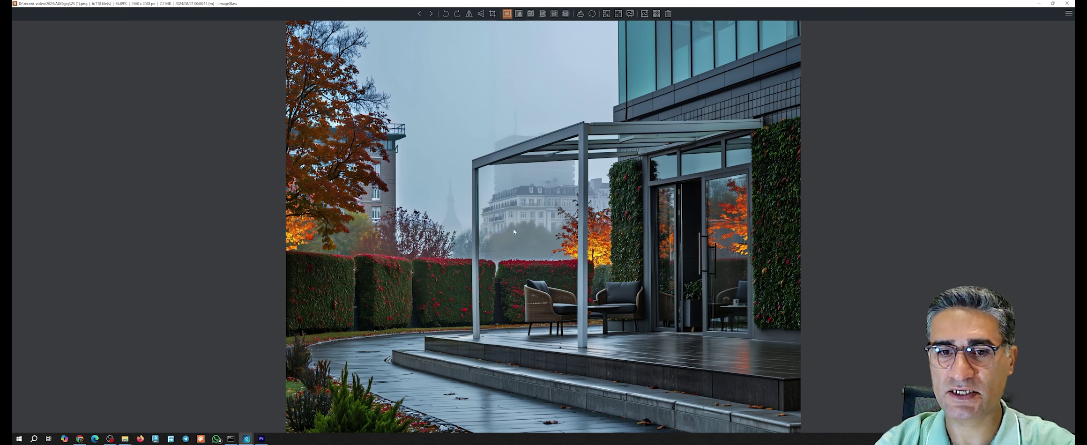
key(Right)
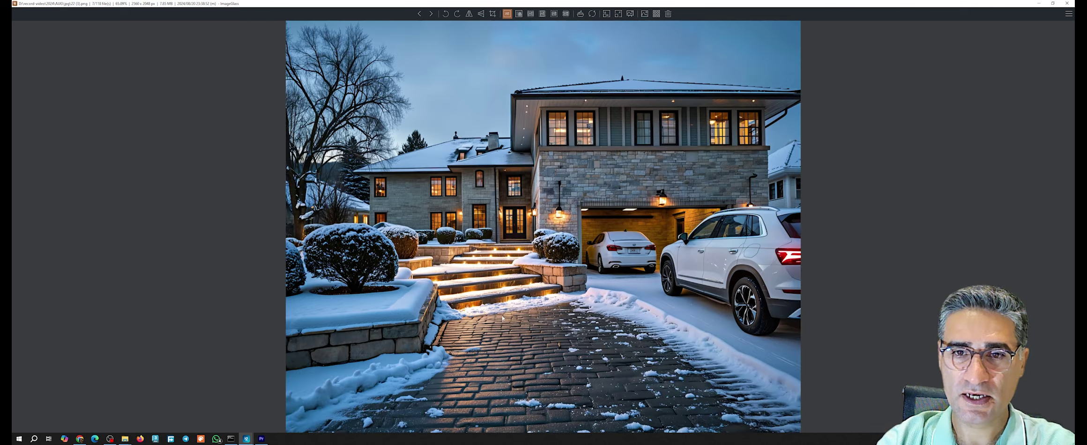
key(ctrl+0)
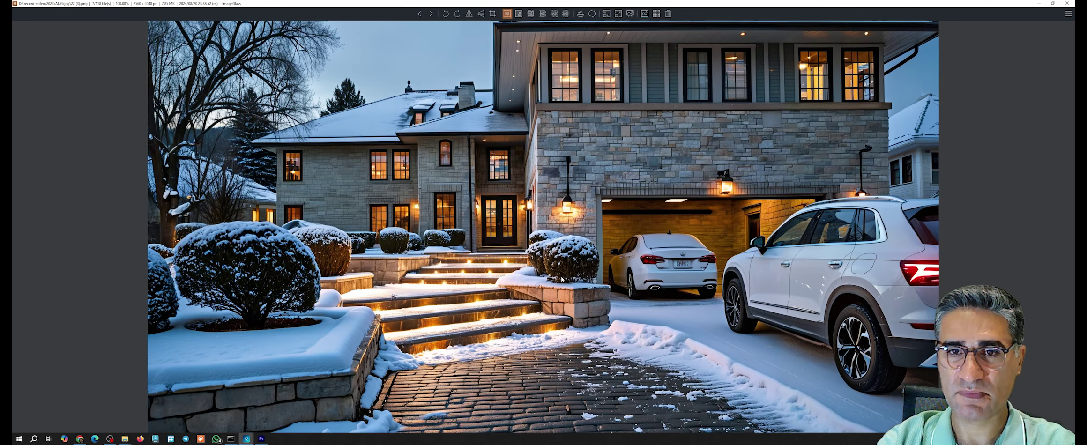
scroll(813, 331, down, 3)
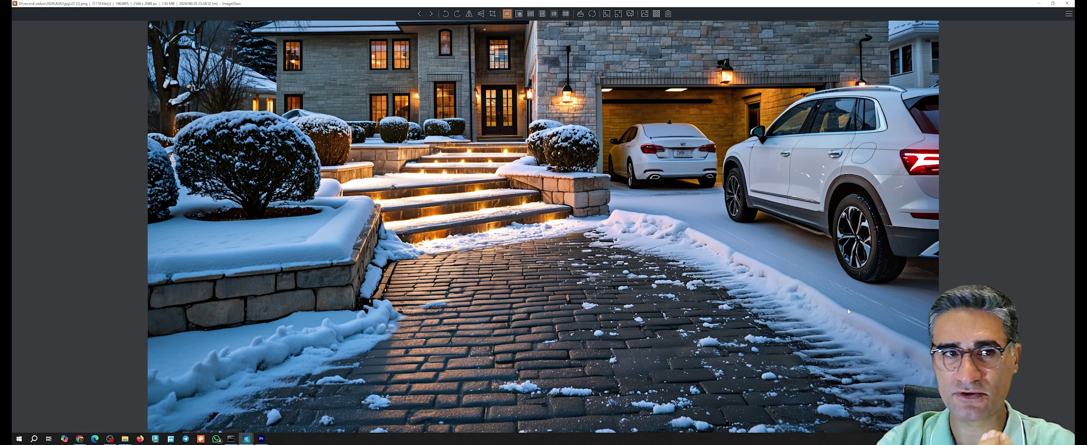
key(ctrl+slash)
Step: Advance to the snowy stone house with a single white car, inspect its brick driveway up close, and restore the full view
key(Right)
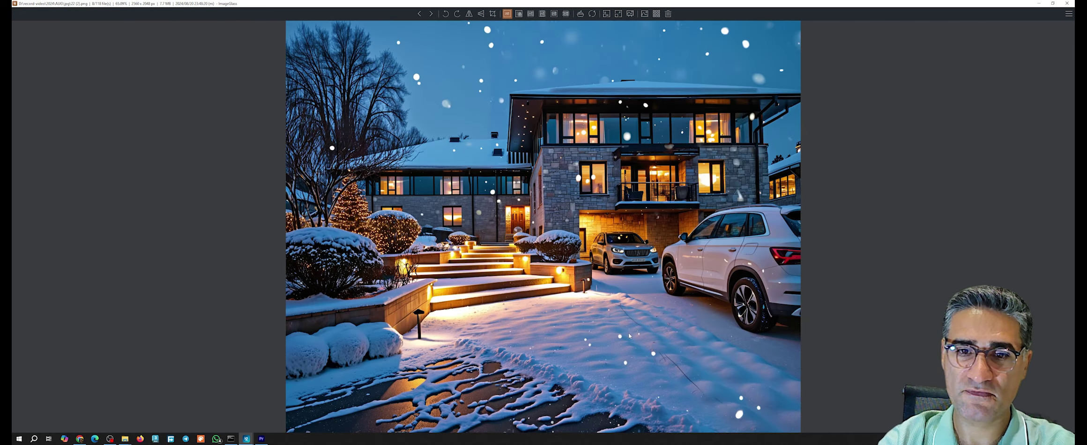
key(Right)
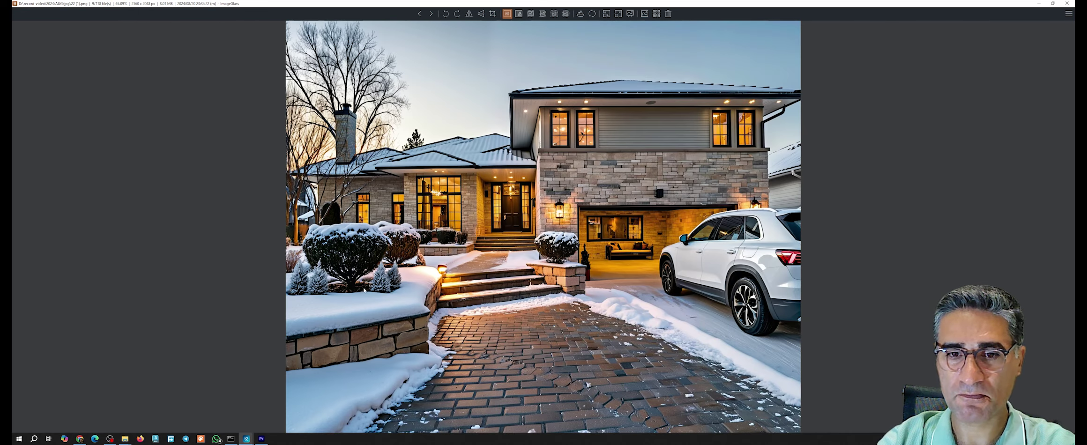
double_click(497, 397)
drag(492, 418, 475, 308)
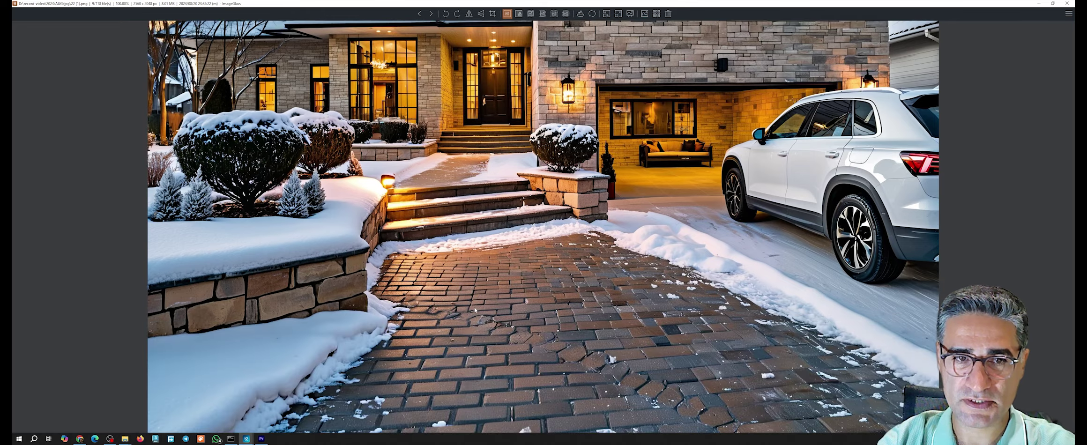
key(ctrl+slash)
Step: Browse the snowy fenced house render and the winter, autumn and foggy versions of the large mansion
key(Right)
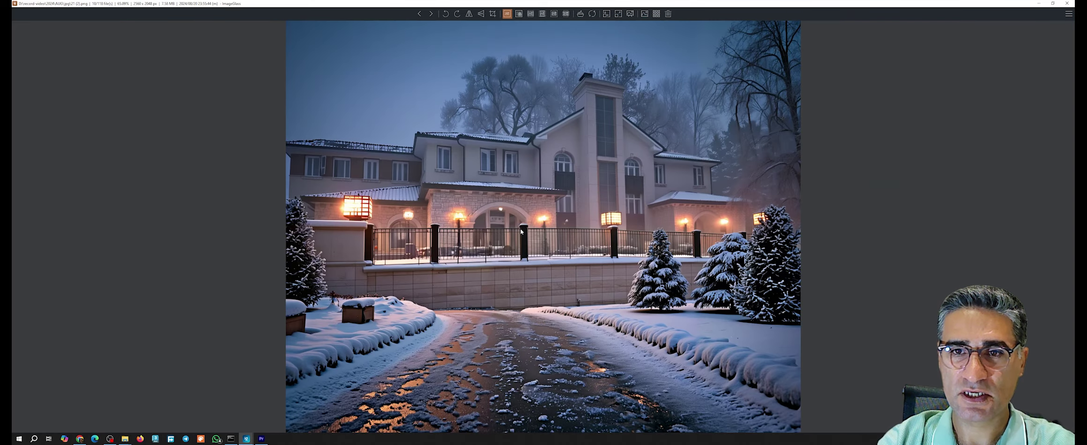
key(Right)
key(Right)
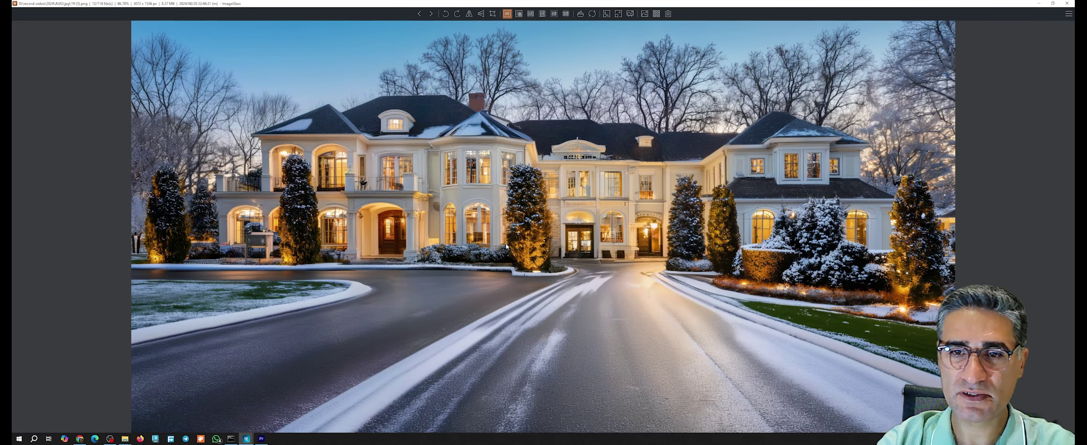
key(Right)
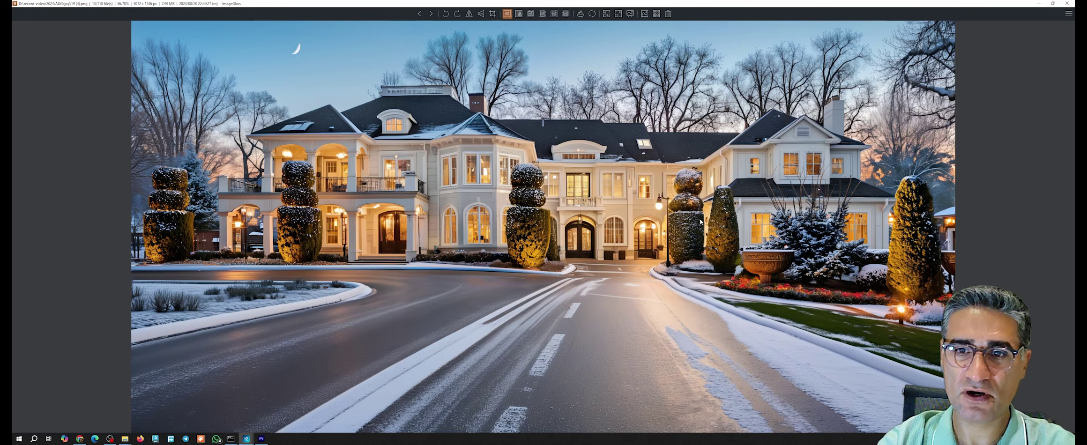
key(Right)
key(Right)
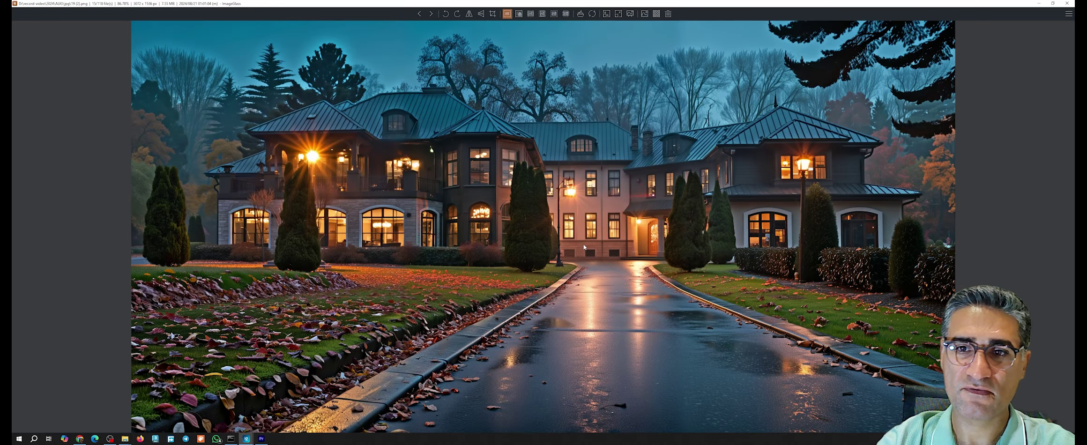
key(Right)
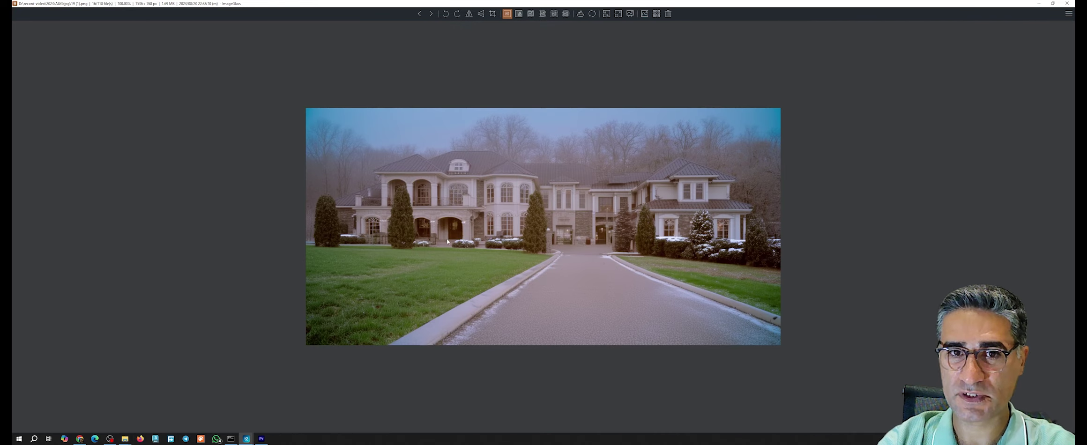
Step: Browse the corner apartment building renders from the daytime winter version to the dusk version with fire escapes
key(Right)
key(Right)
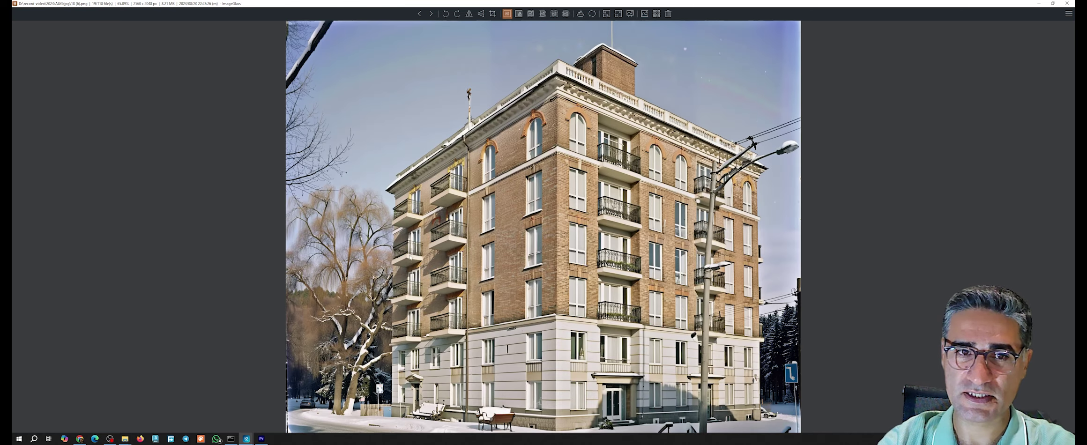
key(Right)
key(Right)
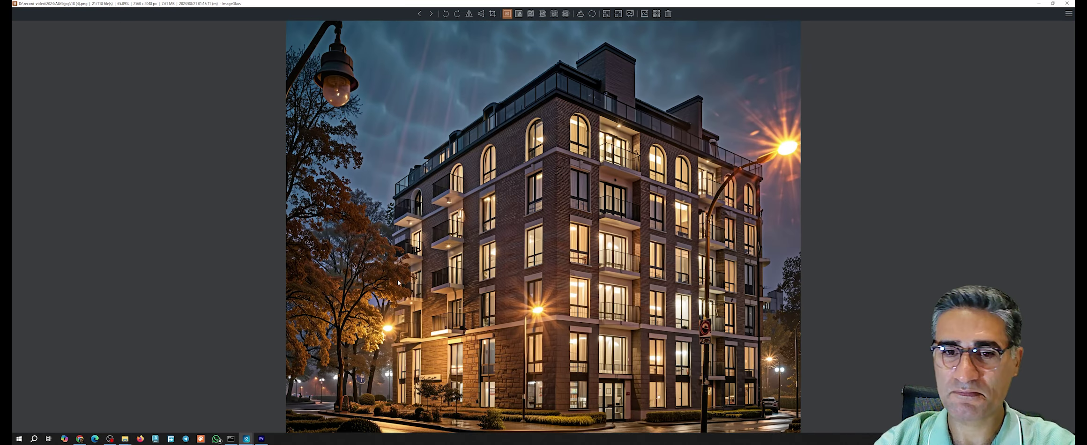
key(Right)
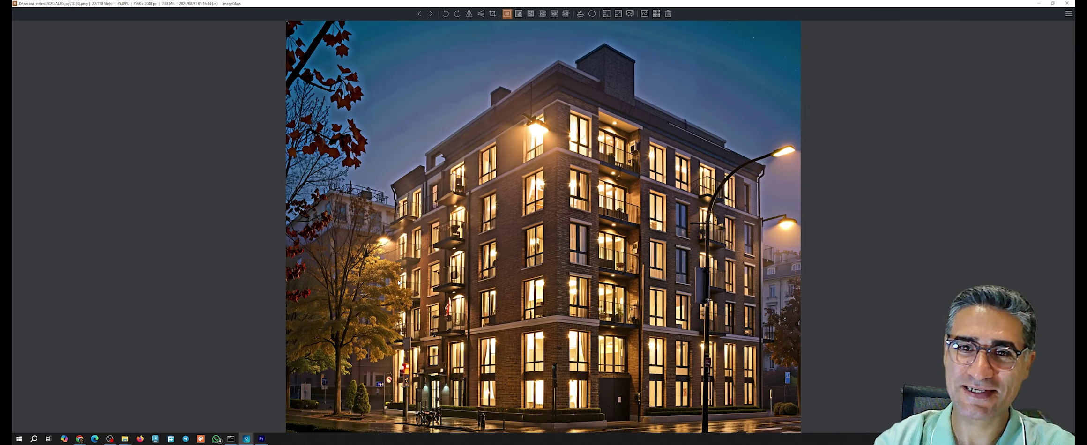
key(Right)
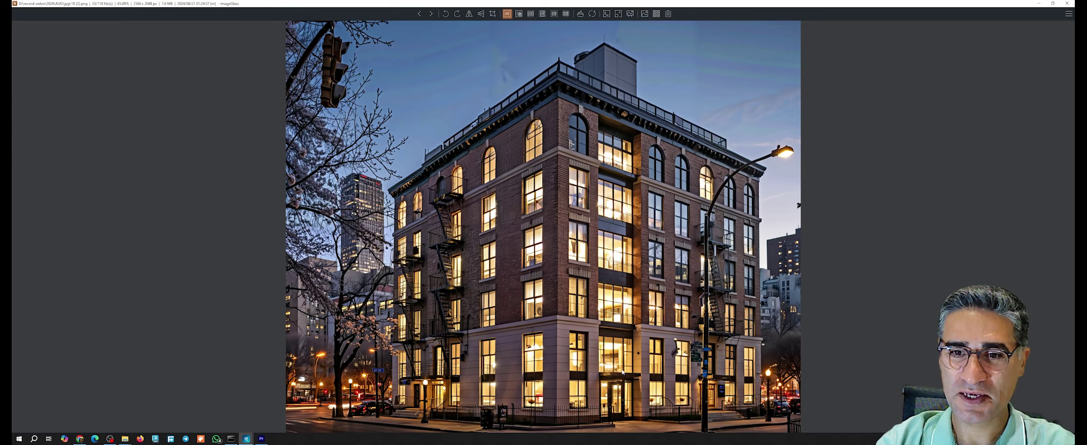
Step: Zoom into the dusk apartment render to inspect its brickwork, fire escapes and background tower, and restore the full view
scroll(622, 372, up, 3)
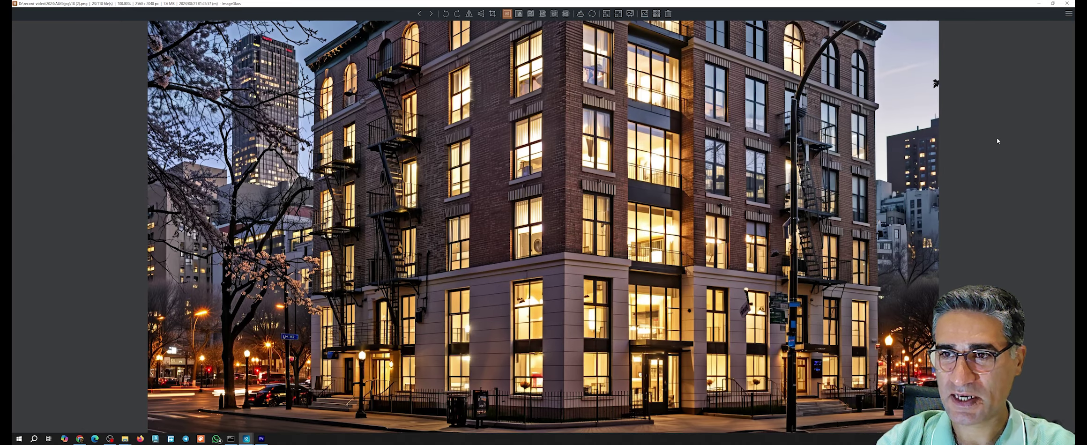
scroll(689, 179, up, 6)
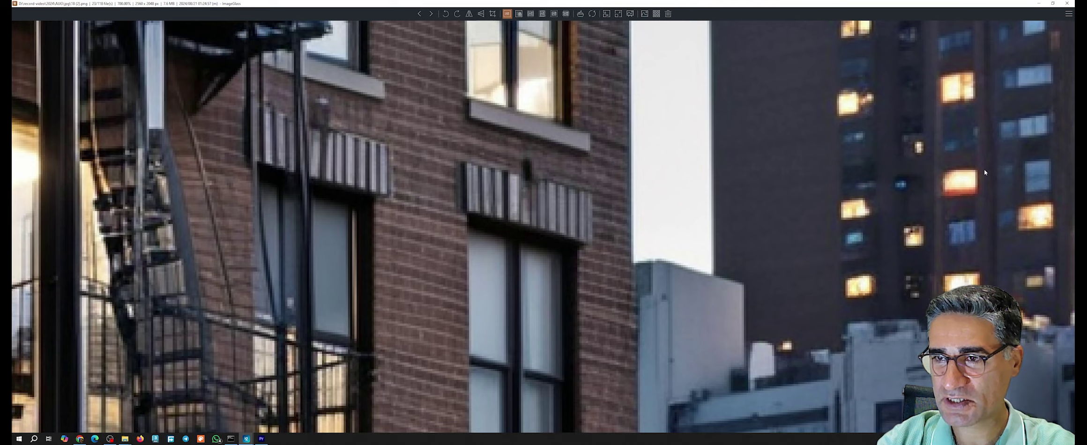
drag(781, 143, 781, 266)
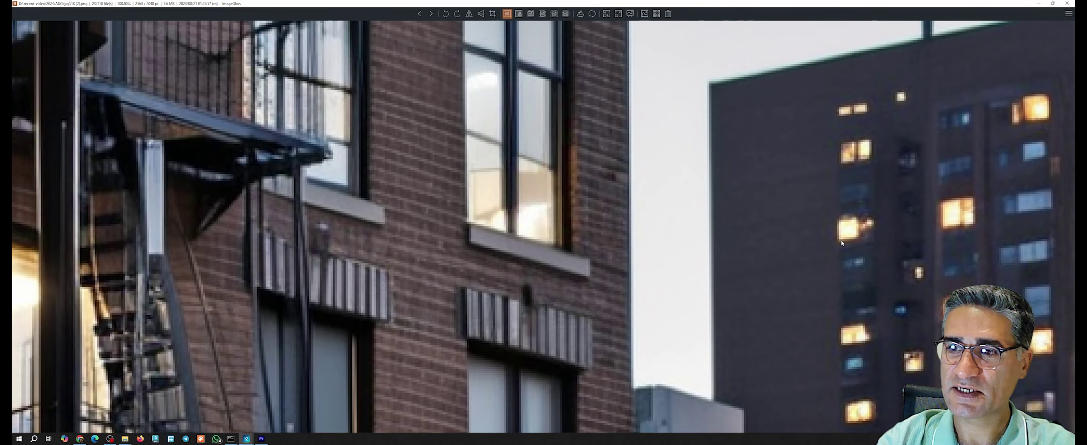
scroll(846, 249, down, 5)
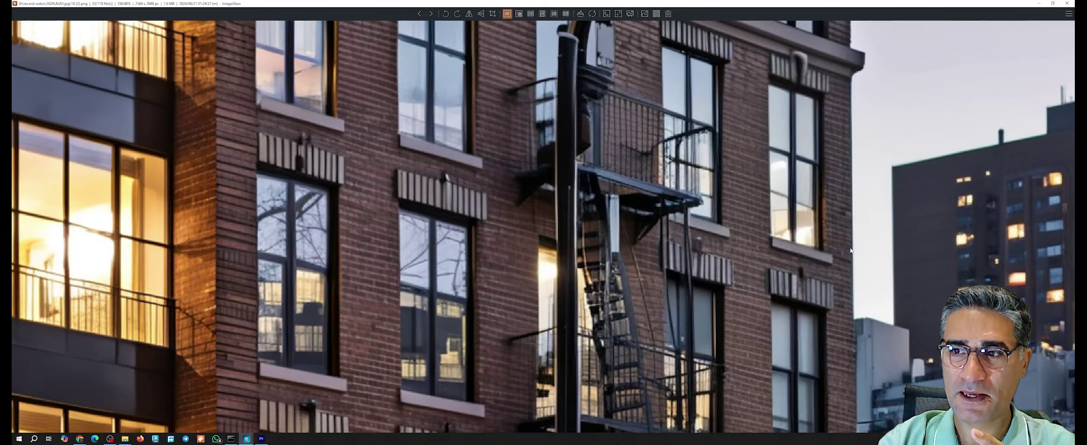
scroll(850, 250, up, 1)
scroll(848, 250, down, 2)
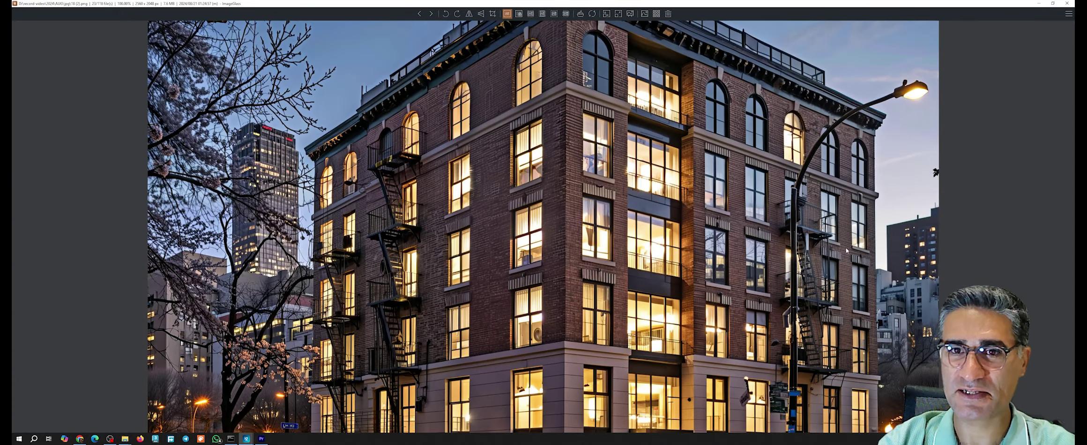
double_click(474, 276)
Step: Compare the dusk apartment render with its neighbouring versions, including the pink-lit one, and return to it
key(Right)
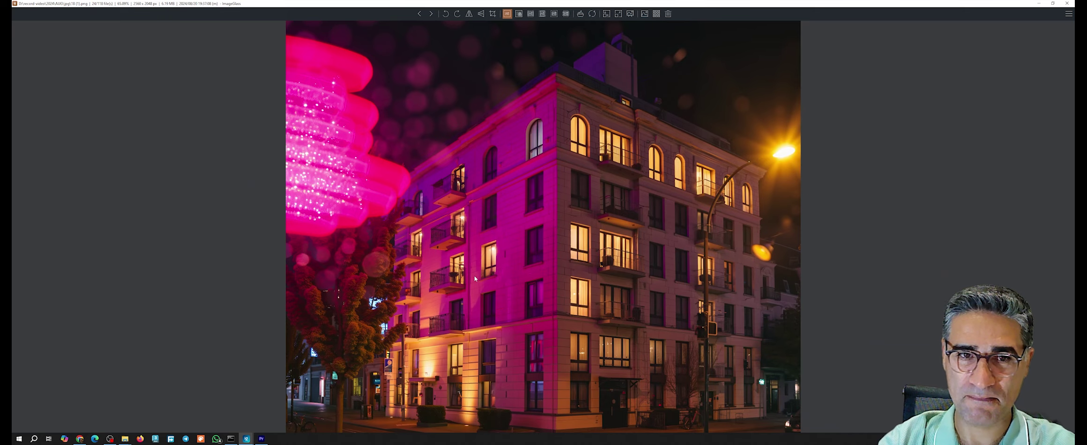
key(Left)
key(Left)
key(Right)
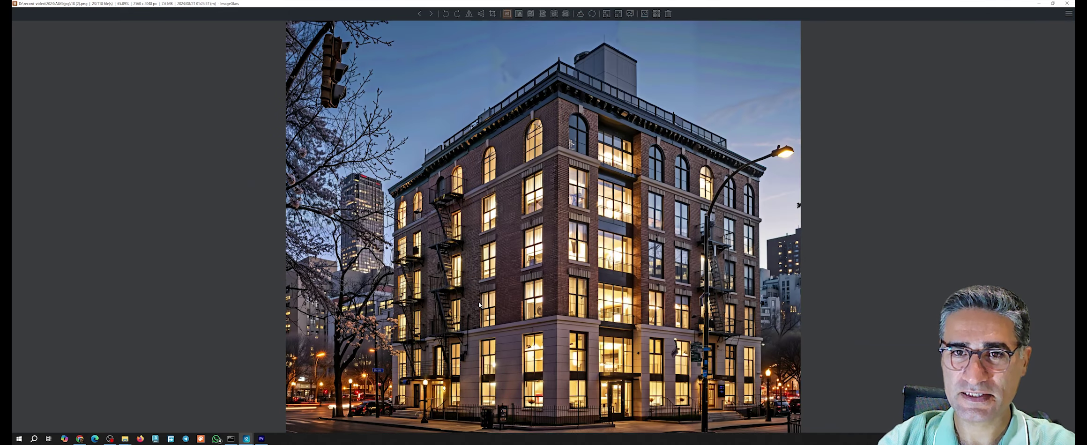
Step: Browse past the public building, veranda house and modern white house renders to the white villa with the golden balustrade
key(Right)
key(Right)
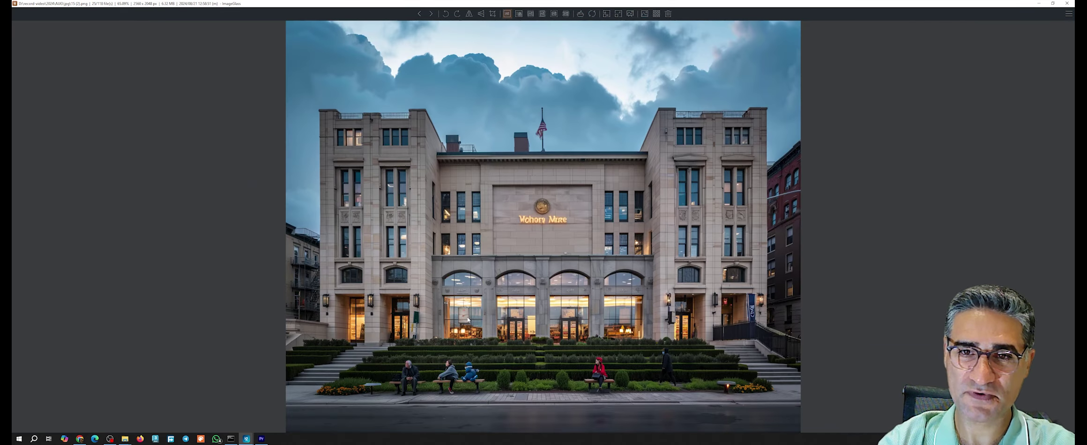
key(Right)
key(Right)
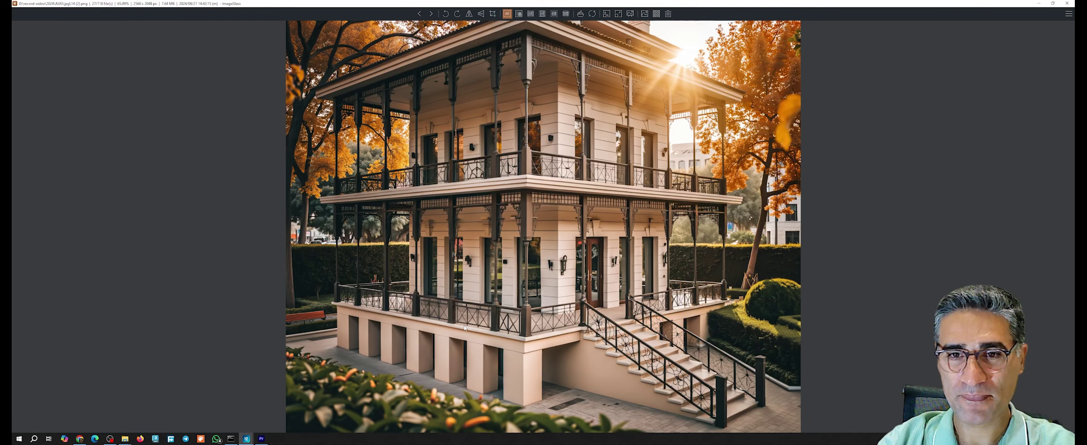
key(Right)
key(Right)
key(Right)
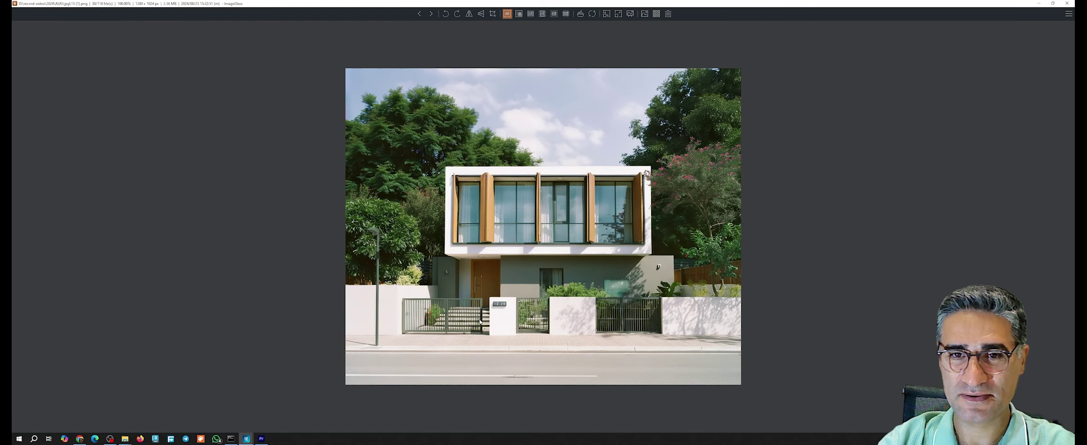
key(Right)
key(Right)
key(Right)
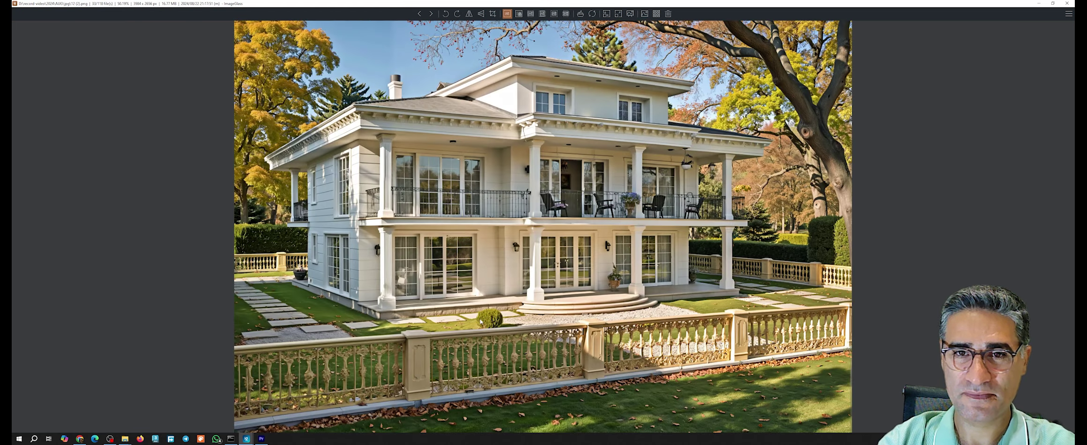
Step: Inspect the white villa's ground-floor columns, doors and balustrade at full size
key(ctrl+0)
drag(534, 356, 504, 194)
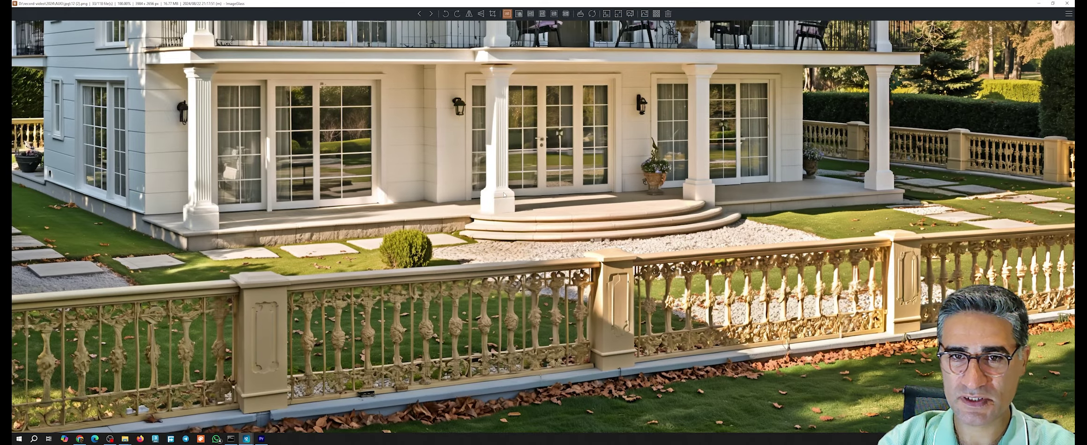
scroll(601, 341, down, 5)
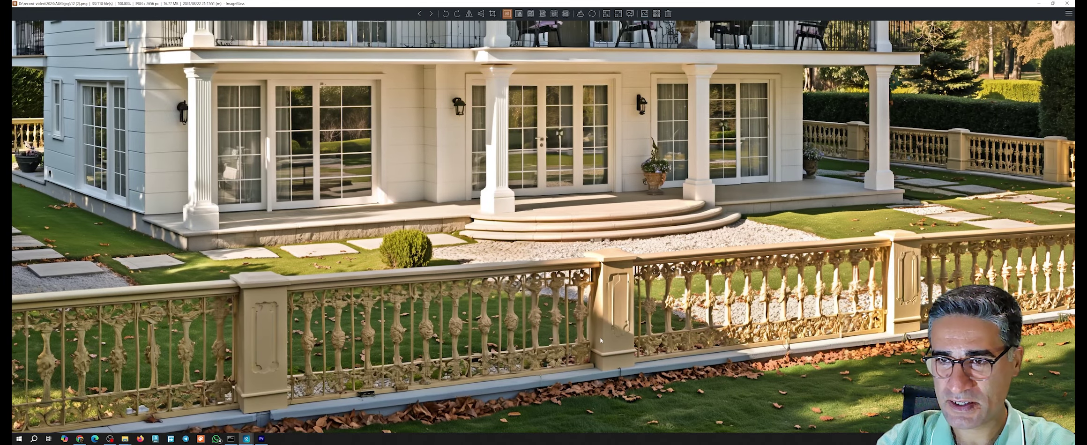
Step: Browse the snowy villa version and continue to the modern stone house with the red sports car
key(Right)
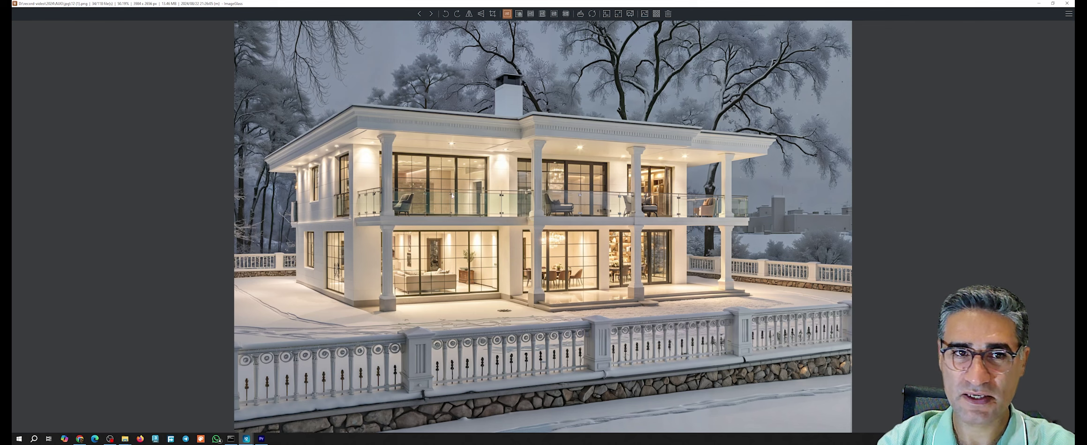
key(Right)
key(Right)
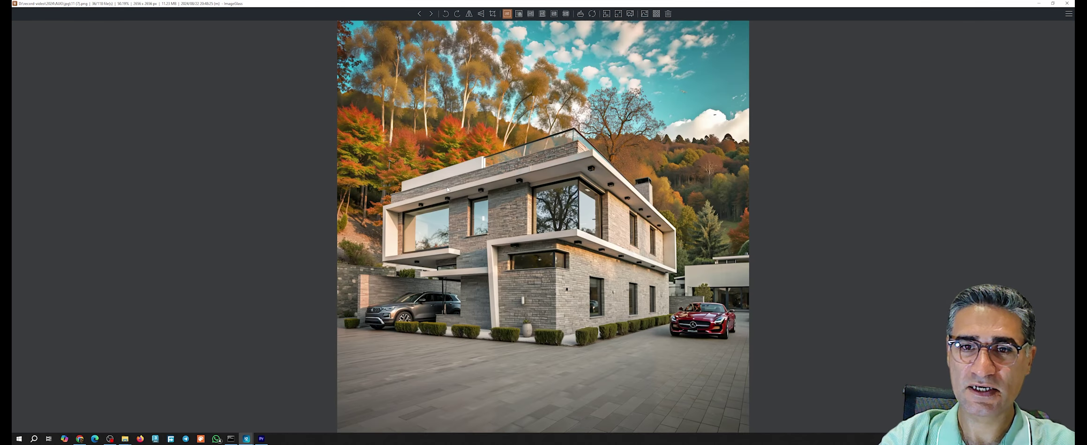
Step: Inspect the stone house's facade, driveway and parked cars at full size, and continue to the timber-clad version
key(ctrl+0)
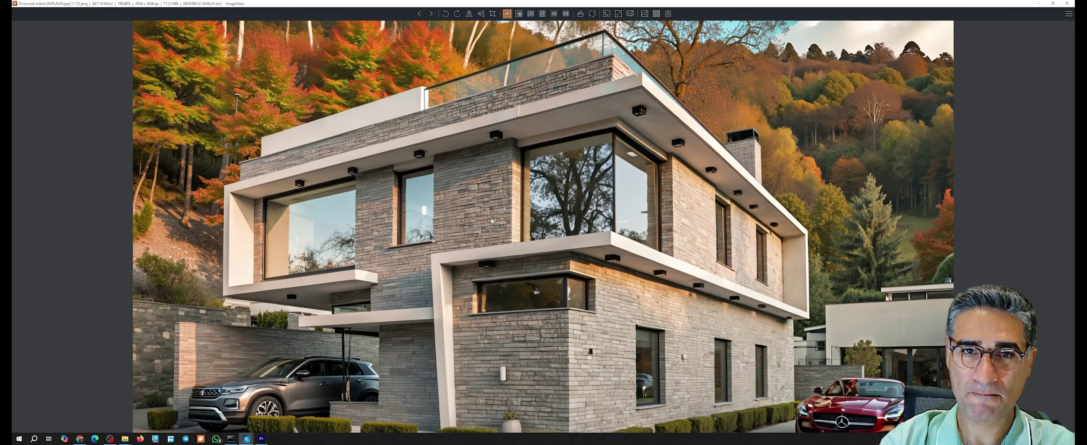
scroll(498, 243, down, 3)
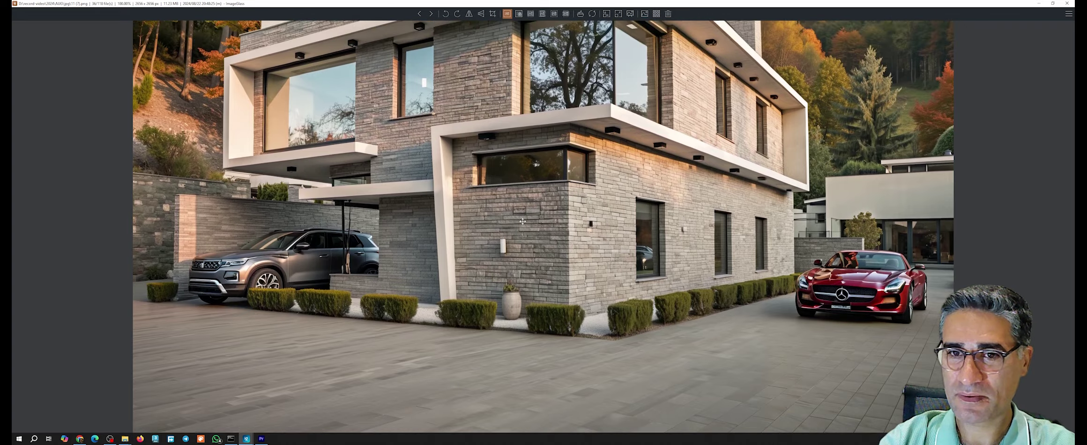
scroll(528, 311, up, 4)
key(Right)
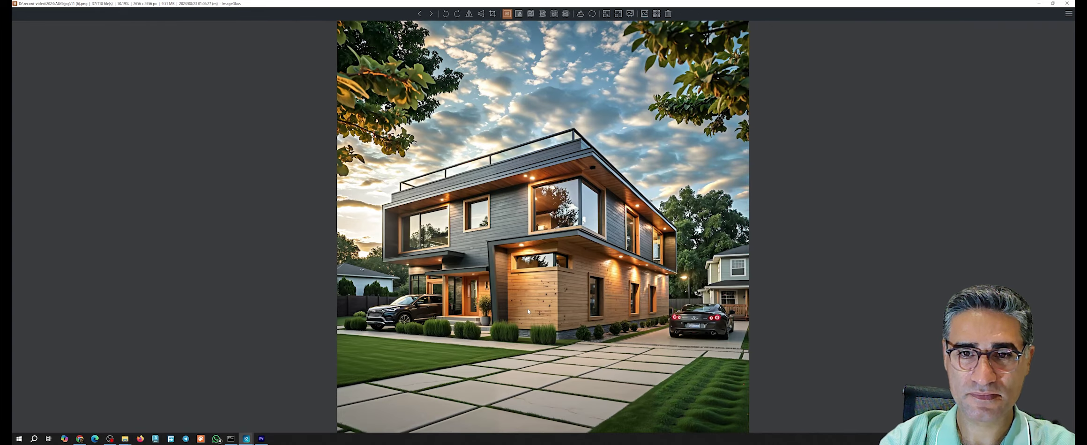
Step: Inspect the timber-clad house's wood siding, soffit lights, windows and parked cars at several magnifications
key(ctrl+0)
scroll(795, 336, up, 6)
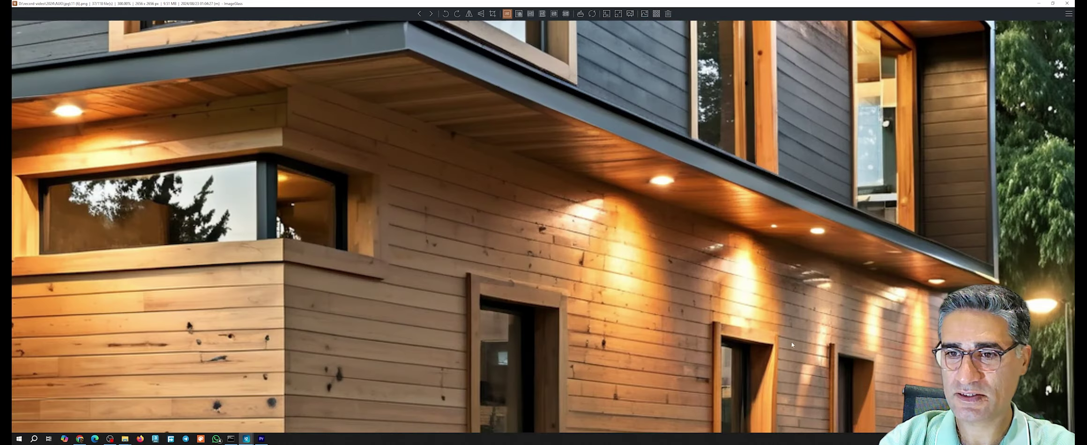
scroll(795, 342, down, 4)
drag(795, 343, 783, 176)
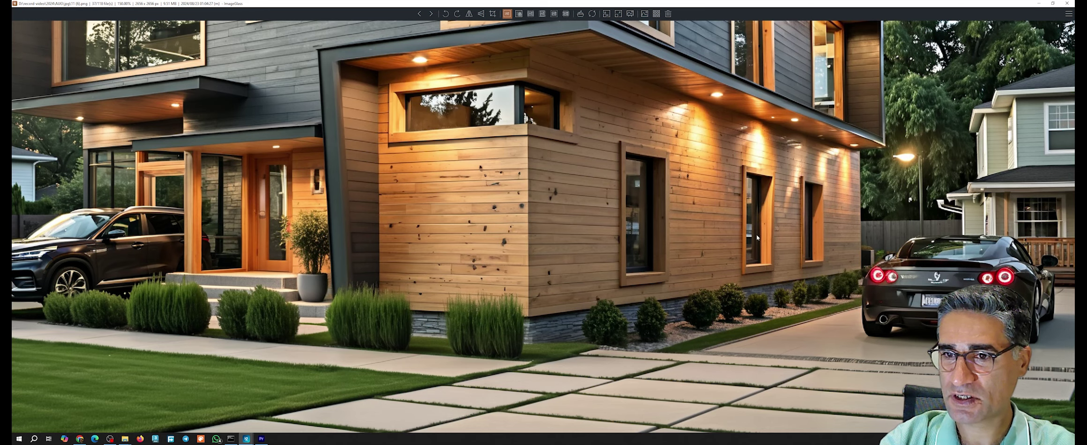
scroll(575, 304, down, 3)
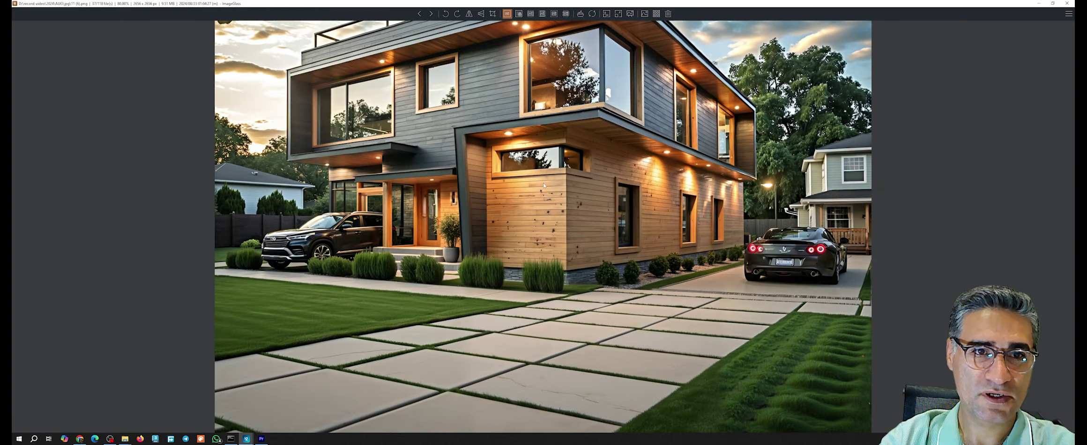
drag(543, 186, 545, 224)
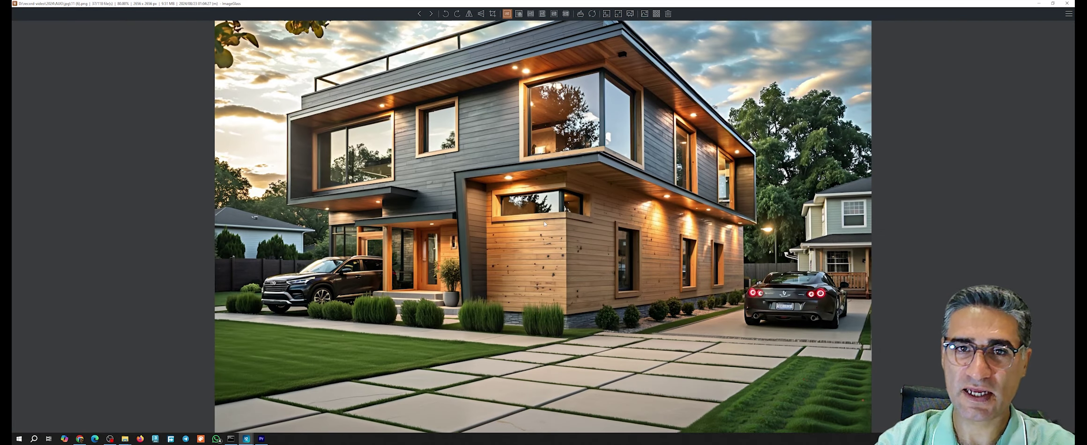
scroll(617, 207, up, 1)
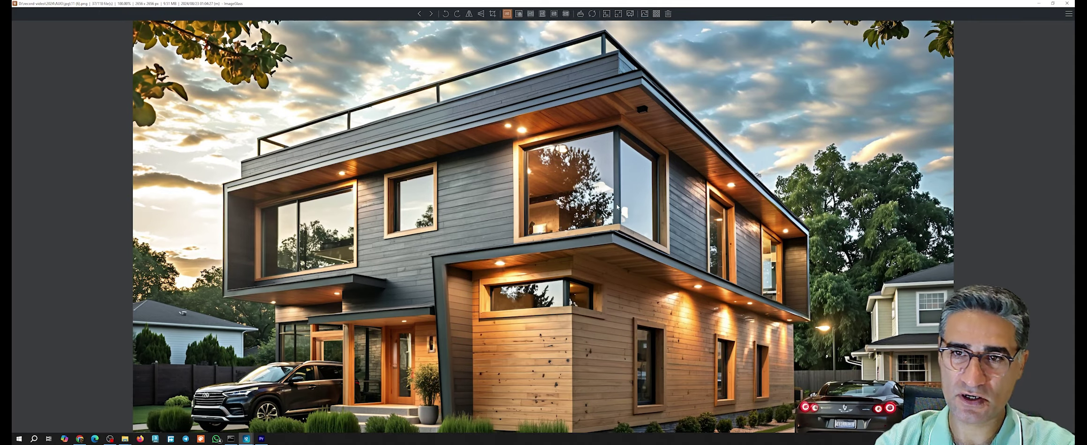
scroll(616, 207, down, 3)
Step: Browse past the autumn and stormy red-sky house versions to the tall wood-clad building in an autumn garden
key(Right)
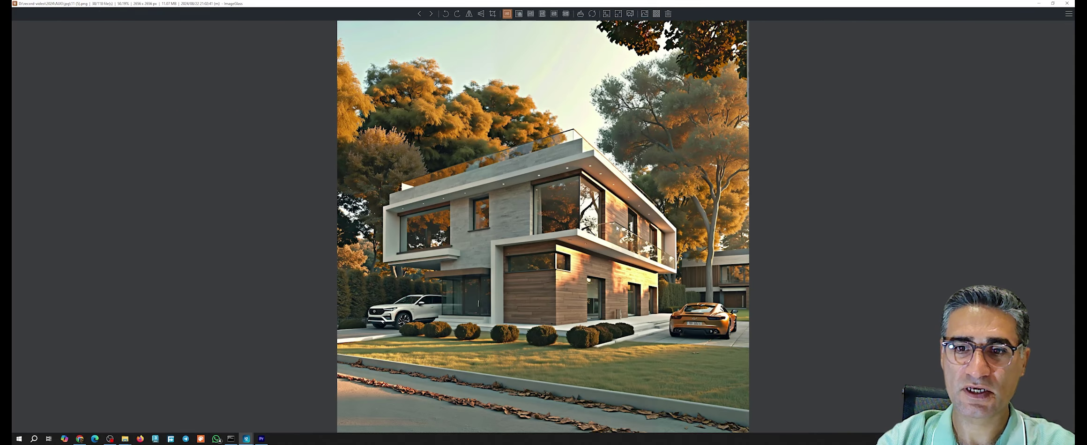
key(Right)
key(Right)
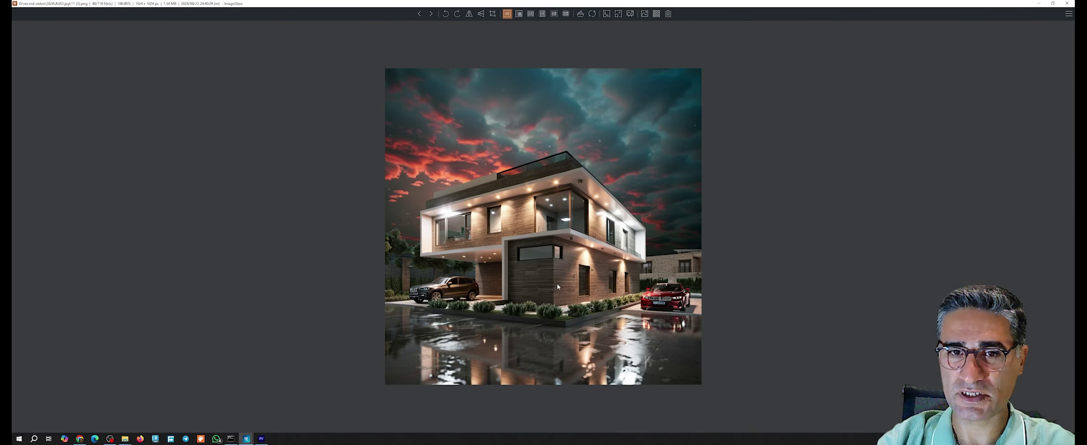
key(Right)
key(Right)
key(Right)
key(Right)
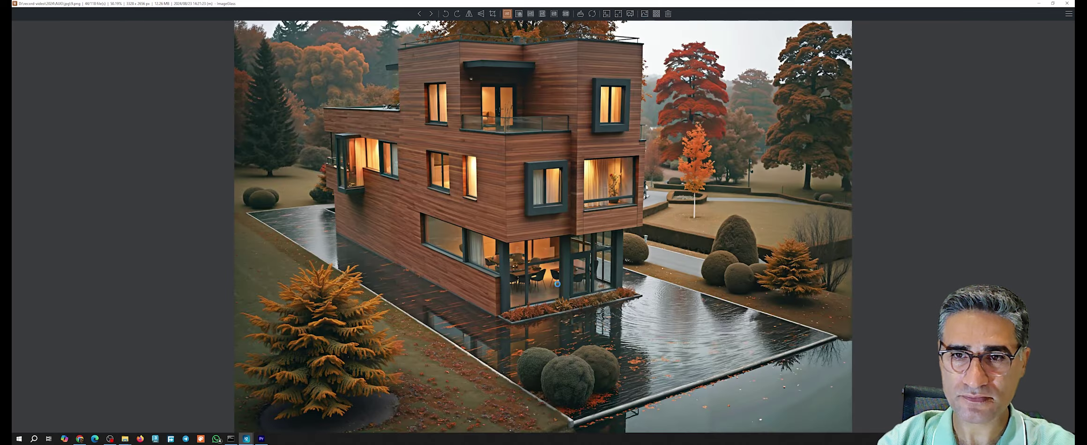
Step: Browse past the pink-blossom duplex house to its red-leaved version and inspect that render up close
key(Right)
key(Right)
key(Right)
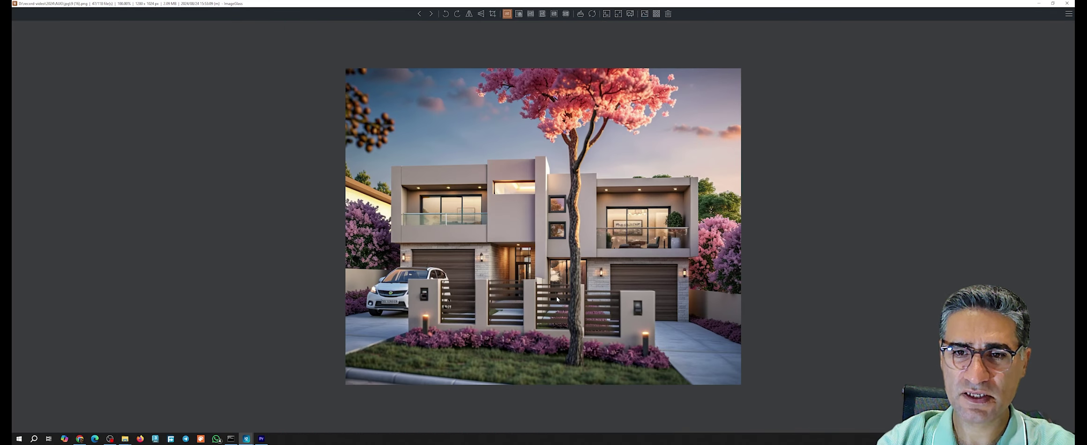
key(Right)
key(Right)
key(Left)
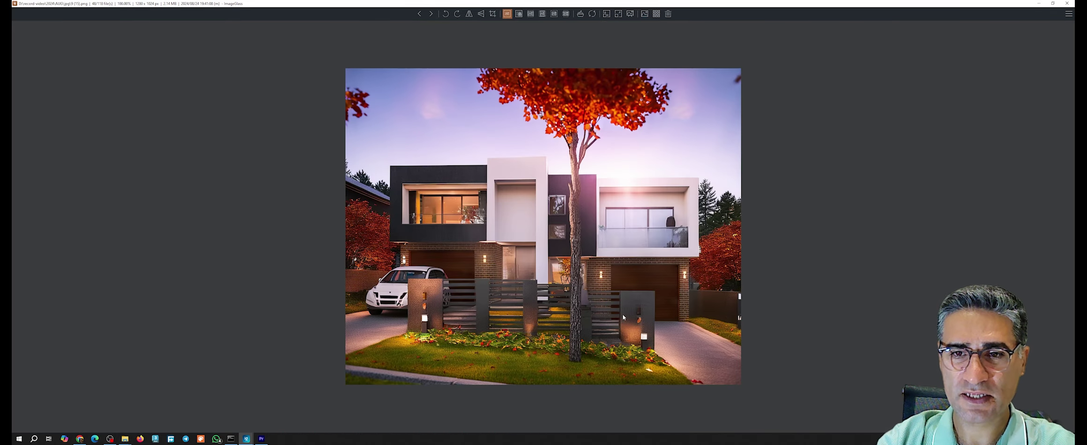
scroll(623, 317, up, 3)
scroll(615, 315, down, 2)
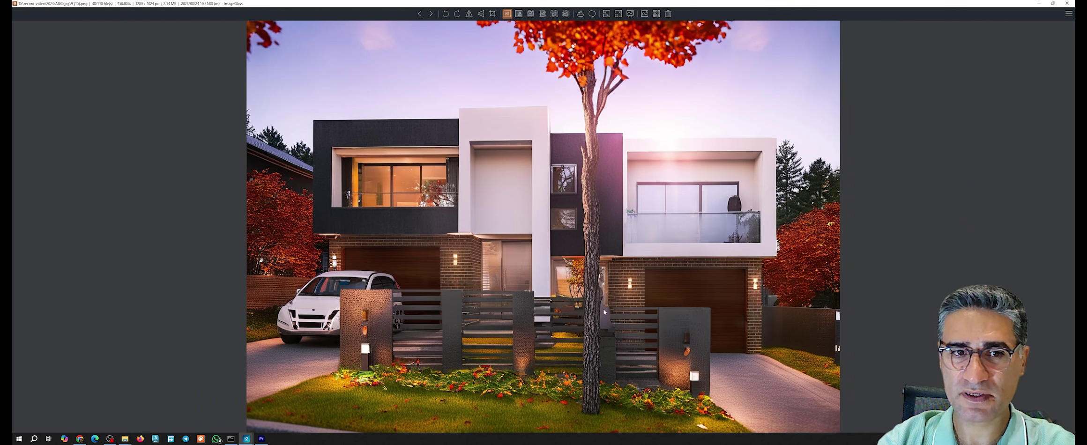
scroll(513, 281, down, 1)
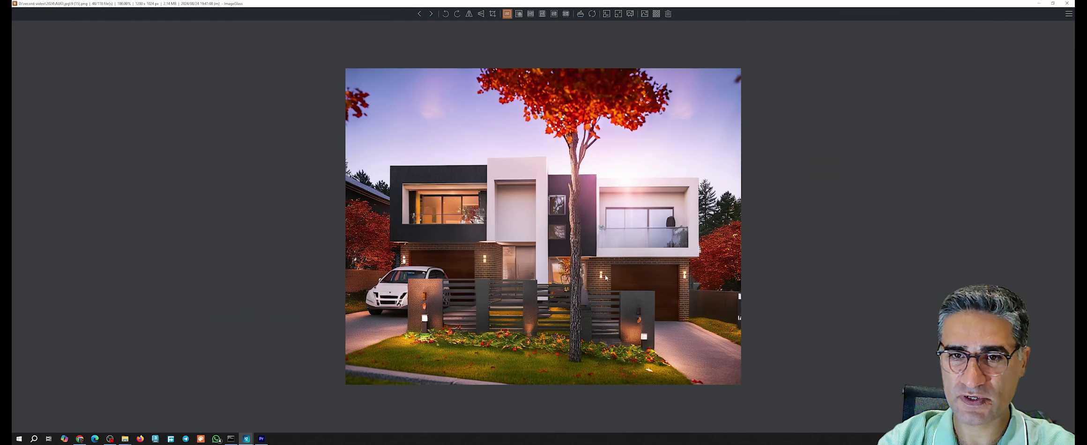
Step: Compare the red-leaved duplex render back and forth with its yellow-leaved and green-leaved versions
key(Right)
key(Left)
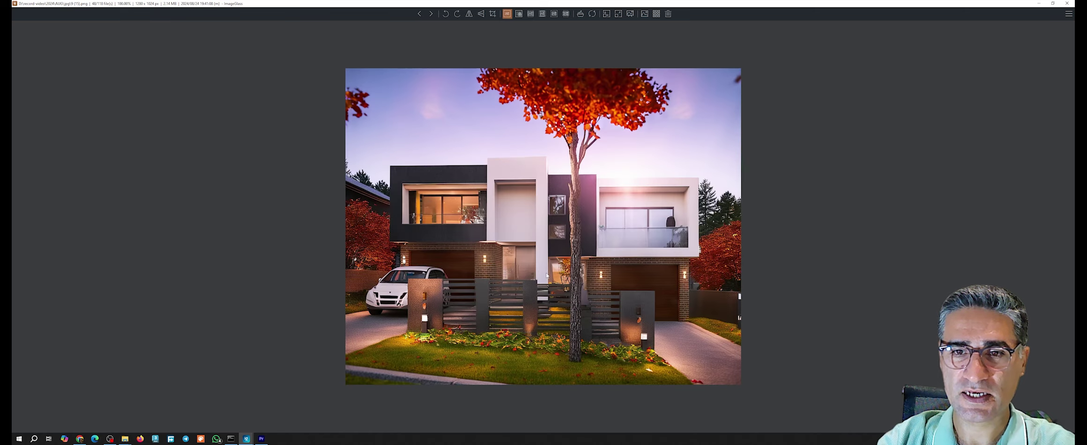
key(Right)
key(Left)
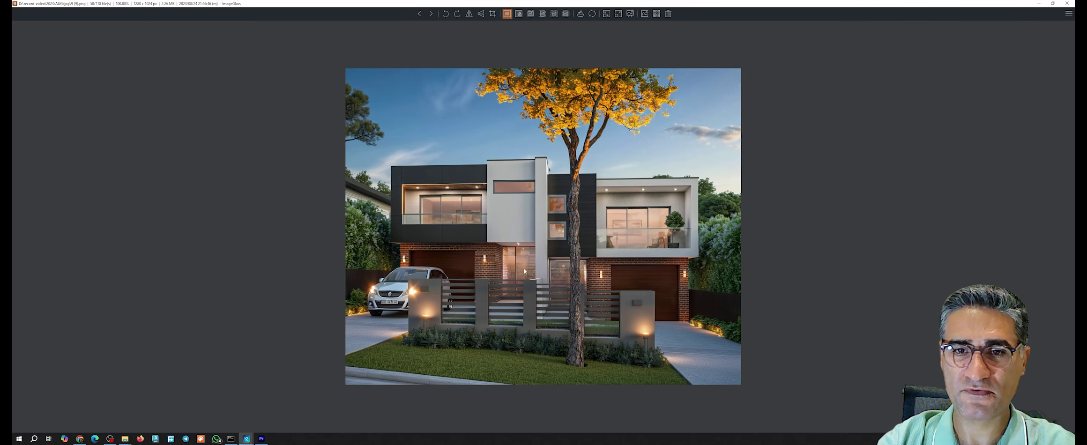
key(Right)
key(Left)
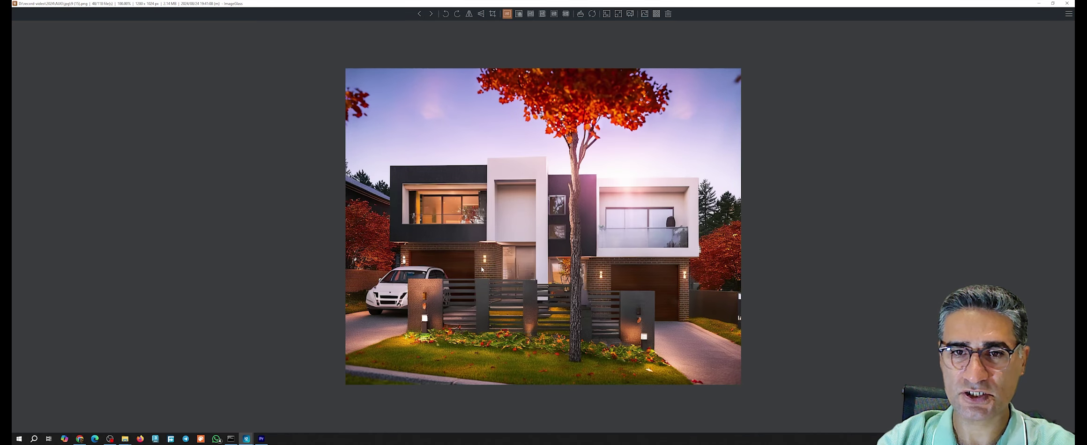
key(Right)
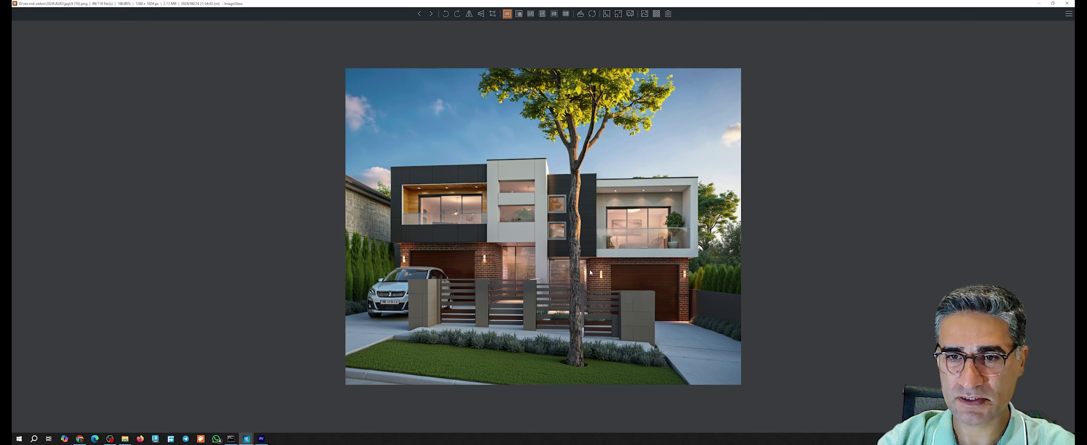
Step: Browse the remaining duplex versions to the starry dusk render with brick-clad garages, checking its neighbour
key(Right)
key(Right)
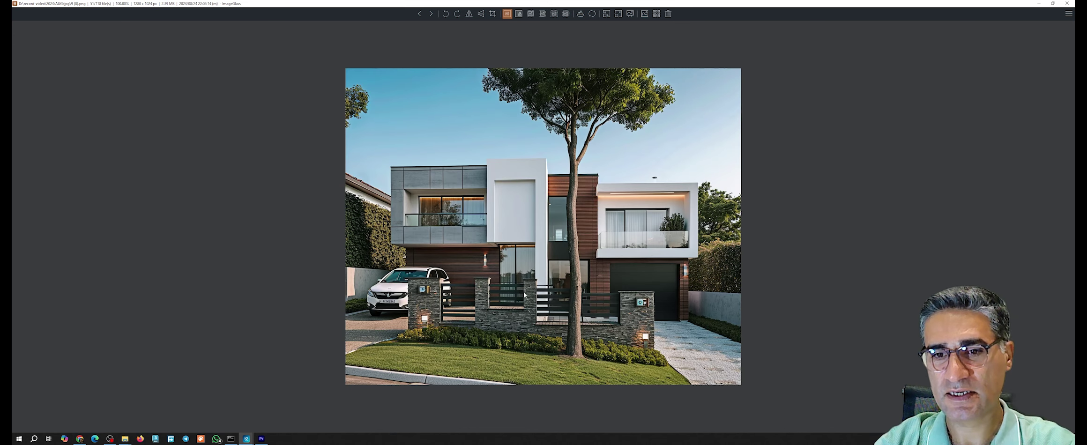
key(Right)
key(Right)
key(Right)
key(Right)
key(Right)
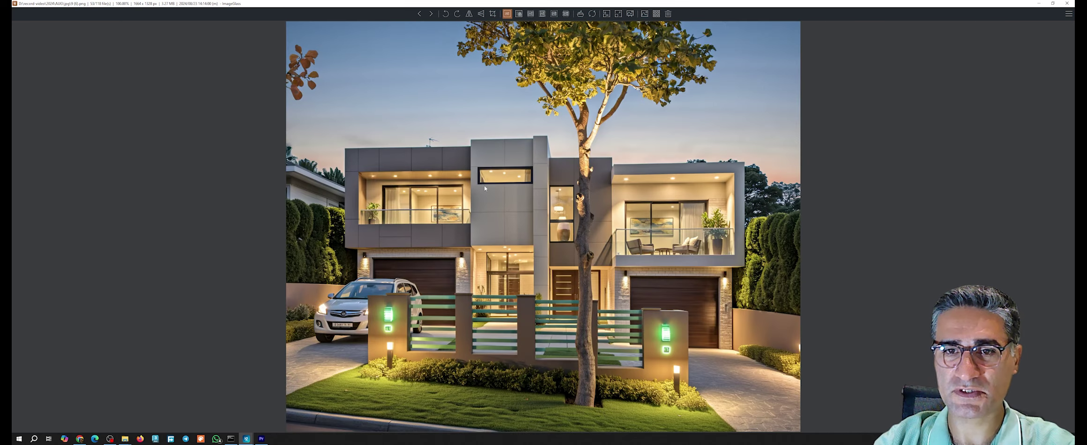
key(Right)
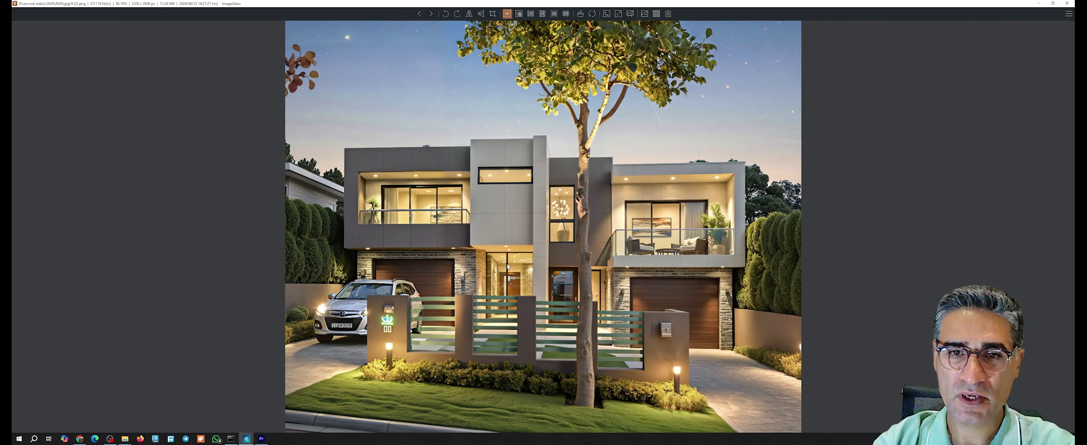
key(Right)
key(Left)
Step: Inspect the dusk duplex's balconies, entrance, car, slatted fence and planting up close
scroll(594, 206, up, 3)
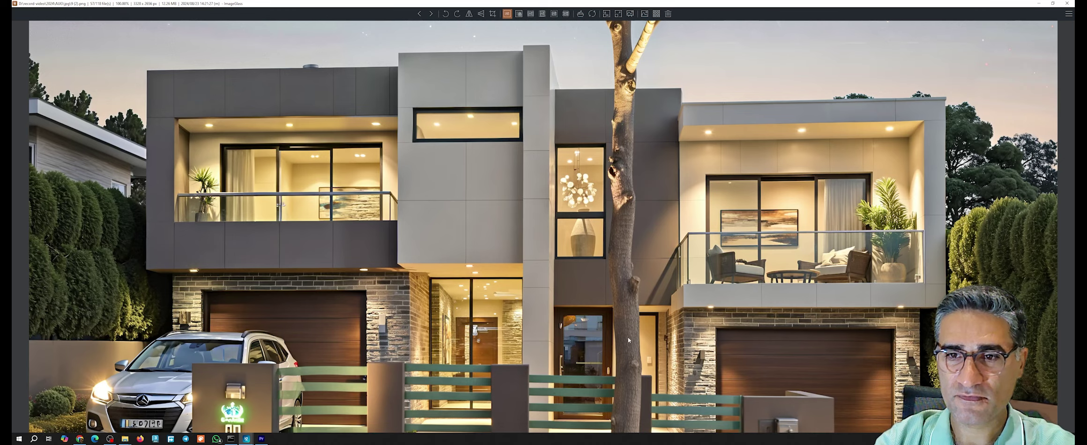
drag(591, 165, 592, 145)
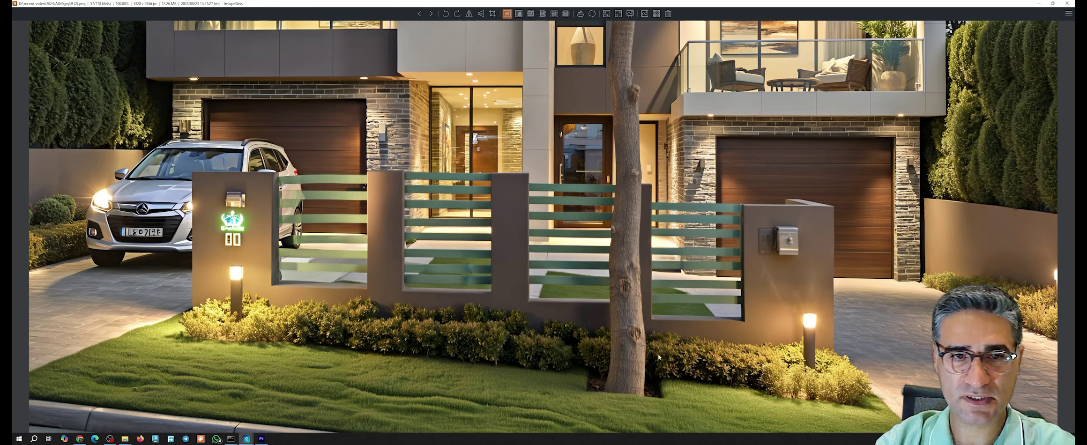
drag(462, 360, 463, 352)
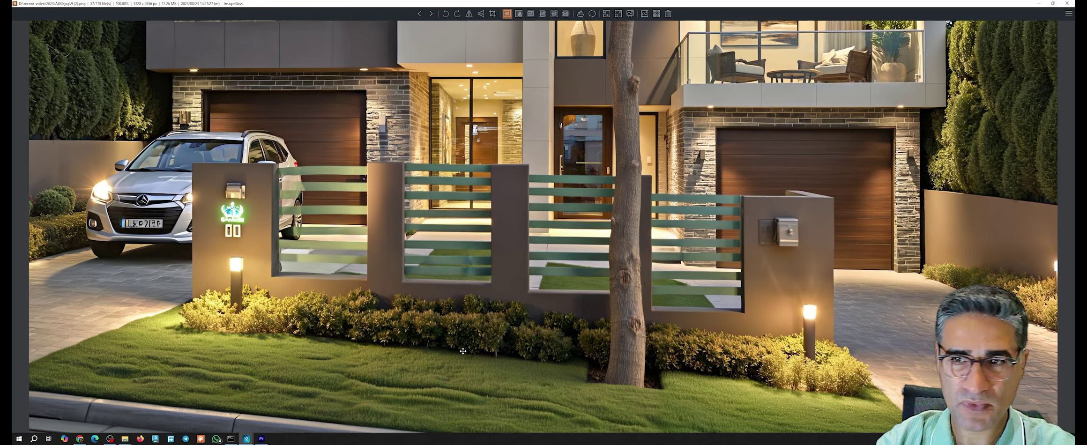
scroll(457, 390, up, 2)
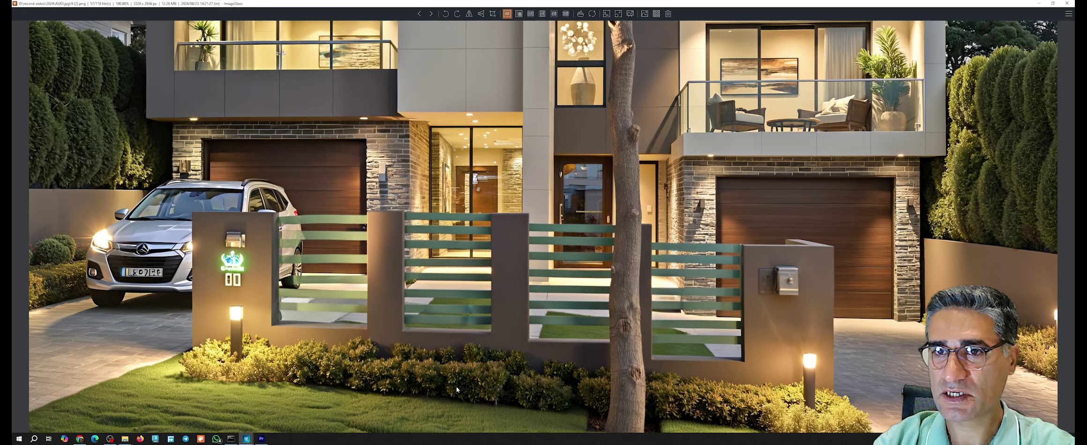
scroll(457, 390, down, 3)
Step: Browse past the chocolate duplex version to the grey-clad house standing on tree-trunk columns
key(Right)
key(Right)
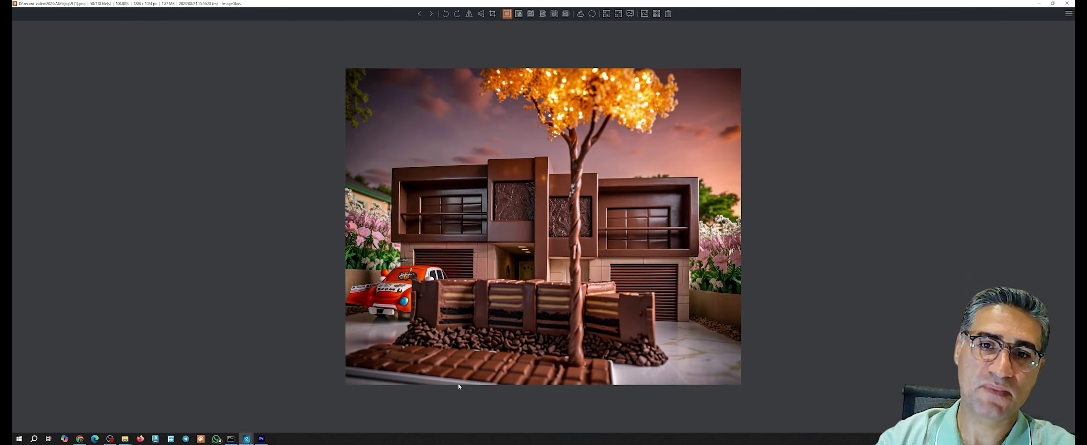
key(Right)
key(Right)
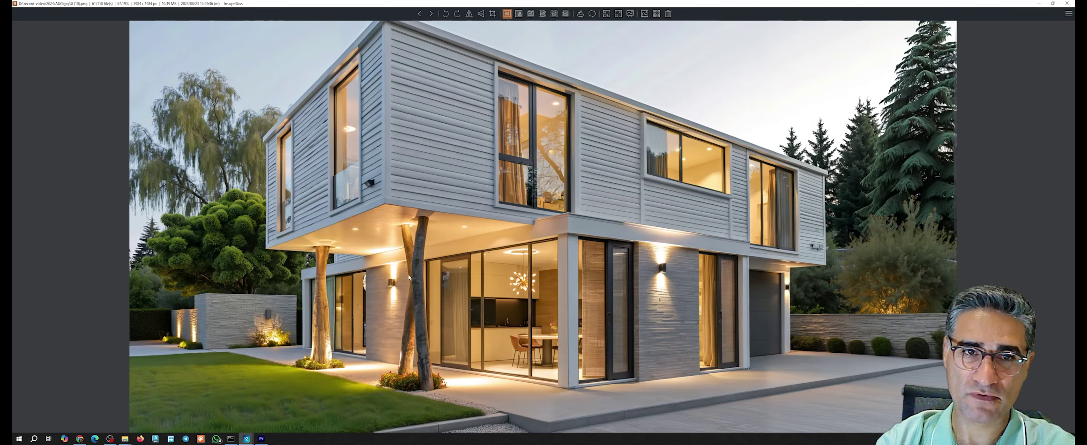
key(Right)
key(Right)
key(Right)
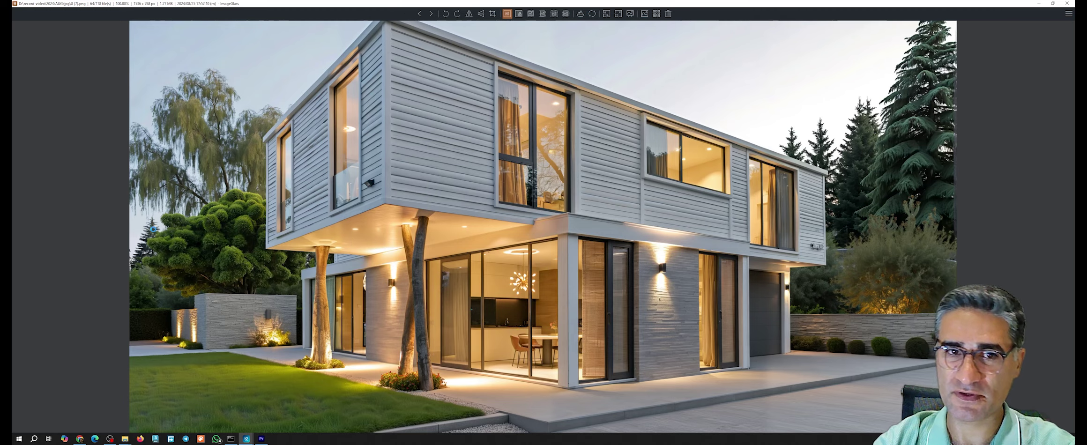
Step: Browse the gabled Victorian house versions from the daylight garden scene to the cream night render
key(Right)
key(Right)
key(Right)
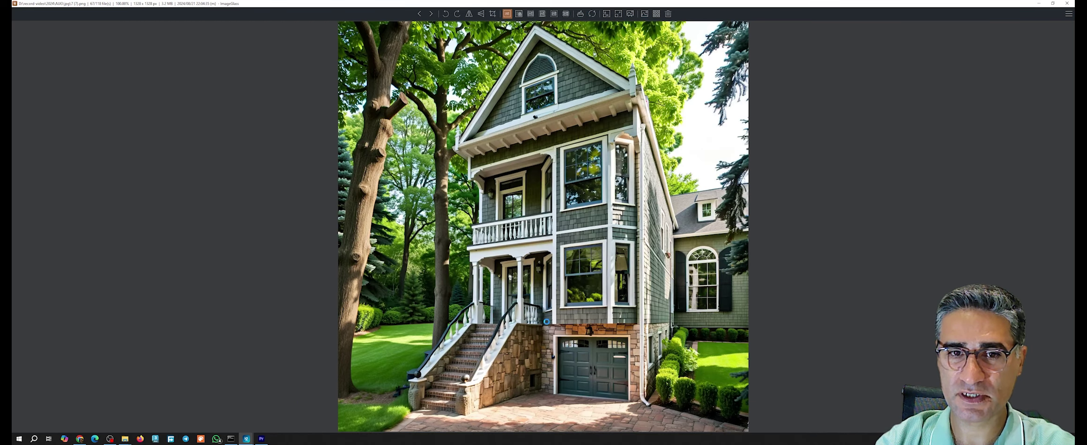
key(Right)
key(Right)
key(Right)
key(Right)
key(Right)
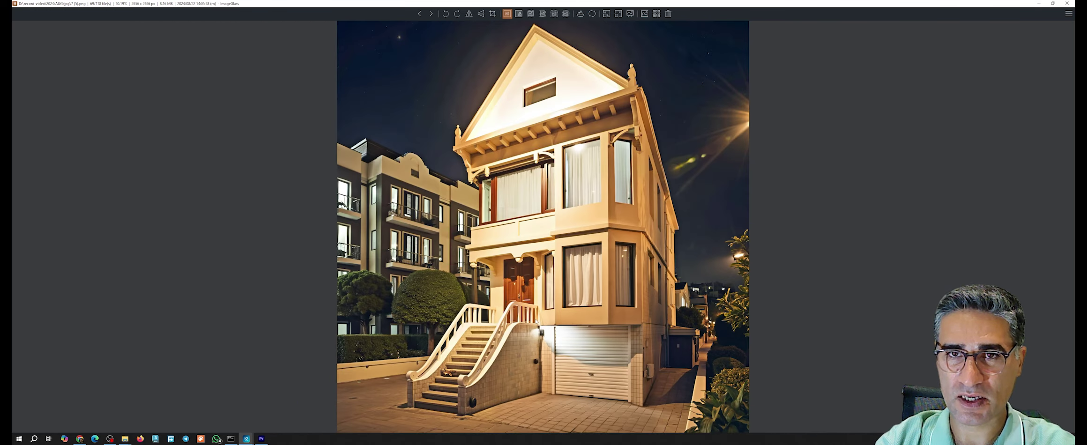
Step: Browse to the snowy street render, examine it, and continue to the rainy autumn street version
key(Right)
key(Right)
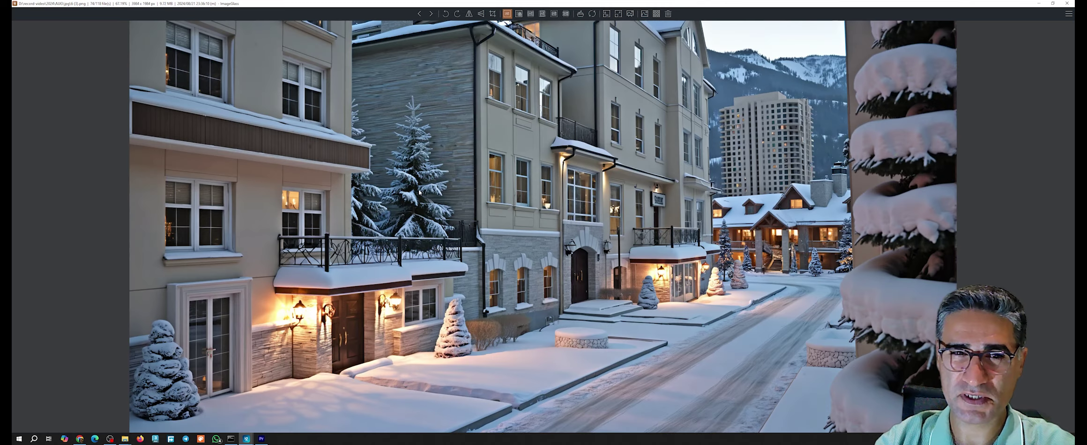
double_click(419, 192)
drag(779, 209, 694, 311)
key(Right)
key(Right)
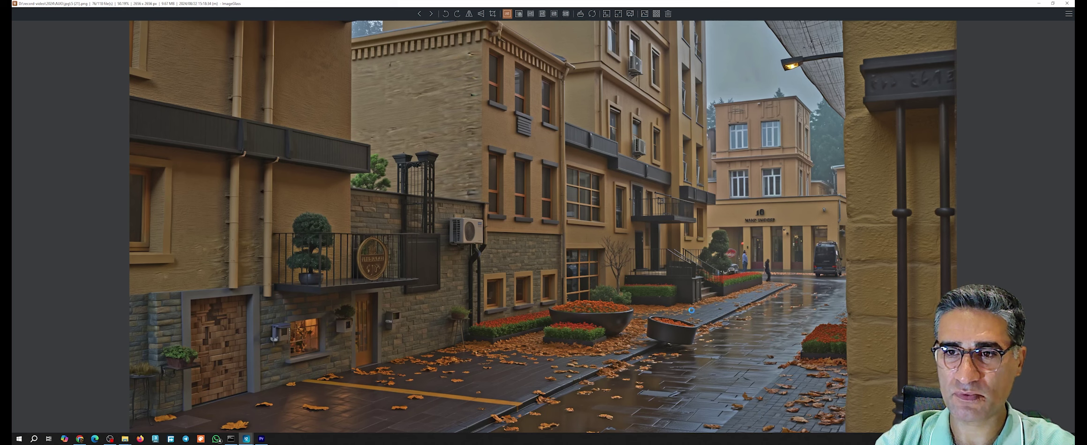
Step: Browse past the white house with cherry blossom to its snowy evening version with lit windows
key(Right)
key(Right)
key(Right)
key(Right)
key(Right)
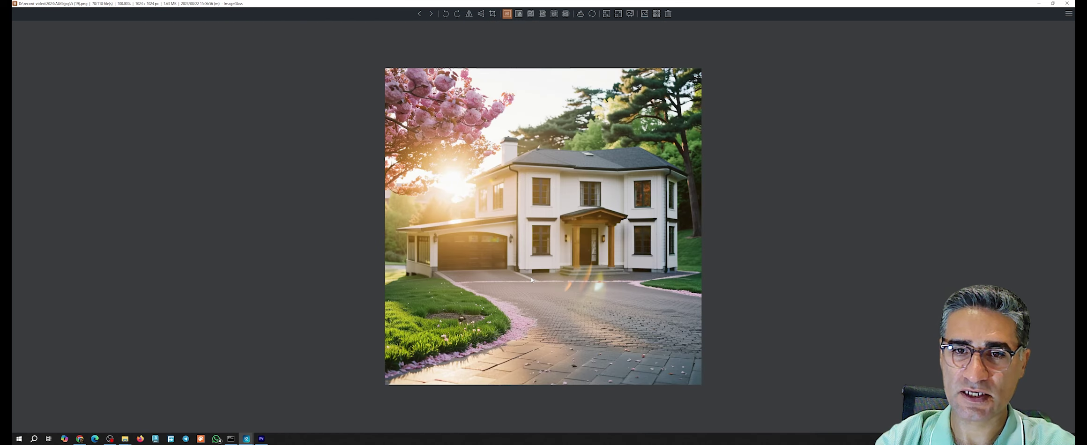
key(Right)
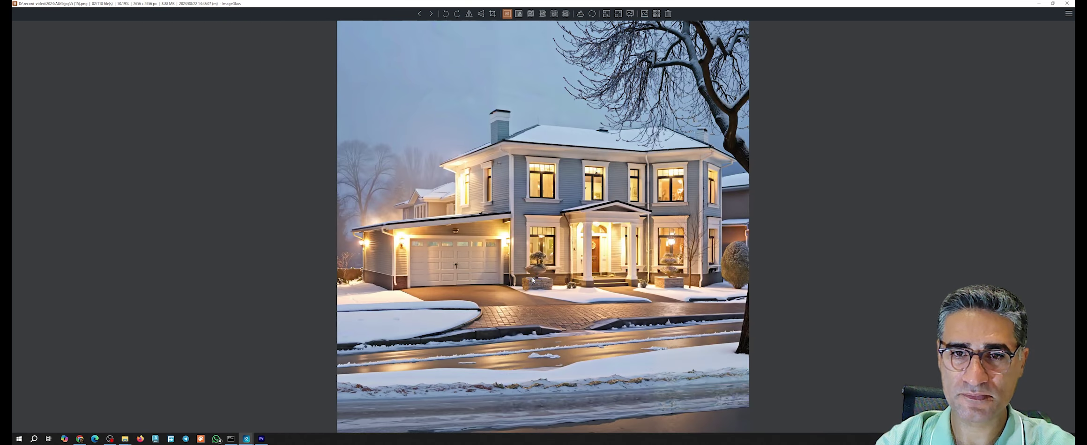
Step: Examine the snowy evening version of the grey-blue house up close and browse on to its tan version with green shutters
double_click(525, 237)
drag(551, 267, 567, 317)
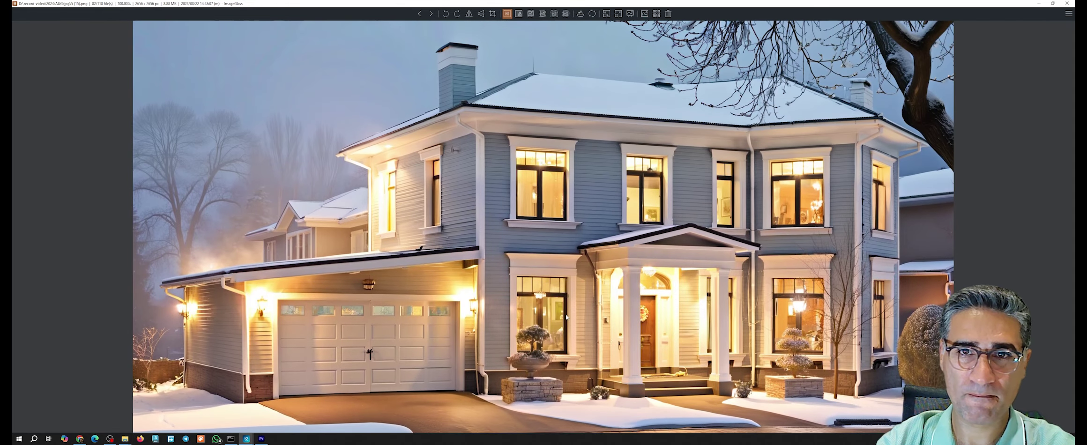
key(Right)
key(Right)
key(Right)
key(Right)
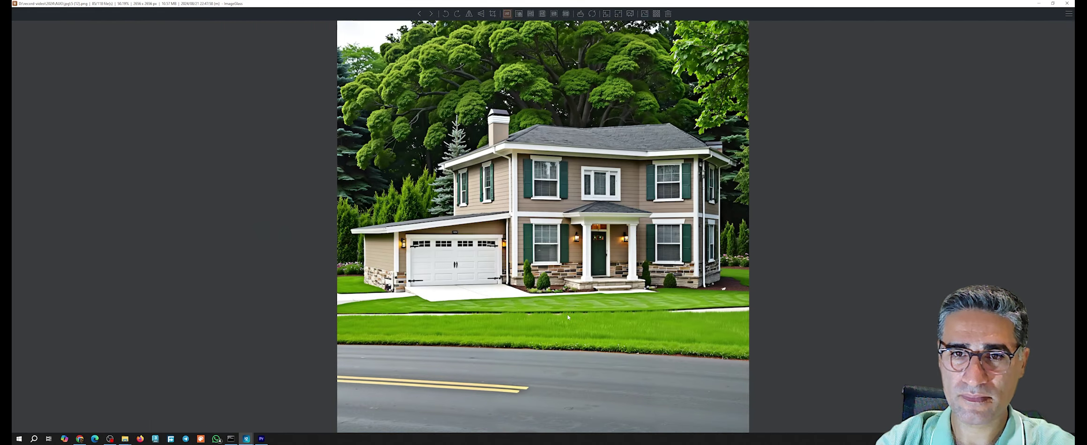
Step: Browse through the foggy corner house with benches to its sunlit stone version with a pergola dining area
key(Right)
key(Right)
key(Right)
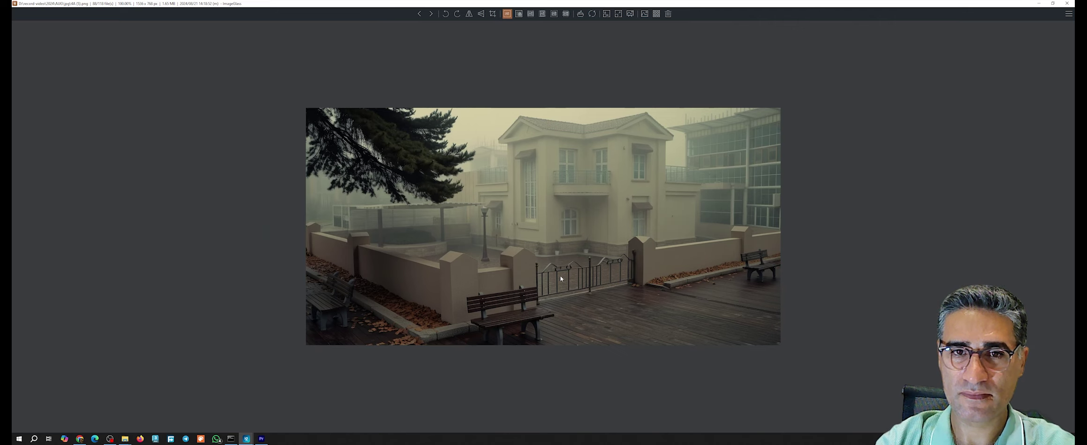
key(Right)
key(Right)
key(Right)
key(Right)
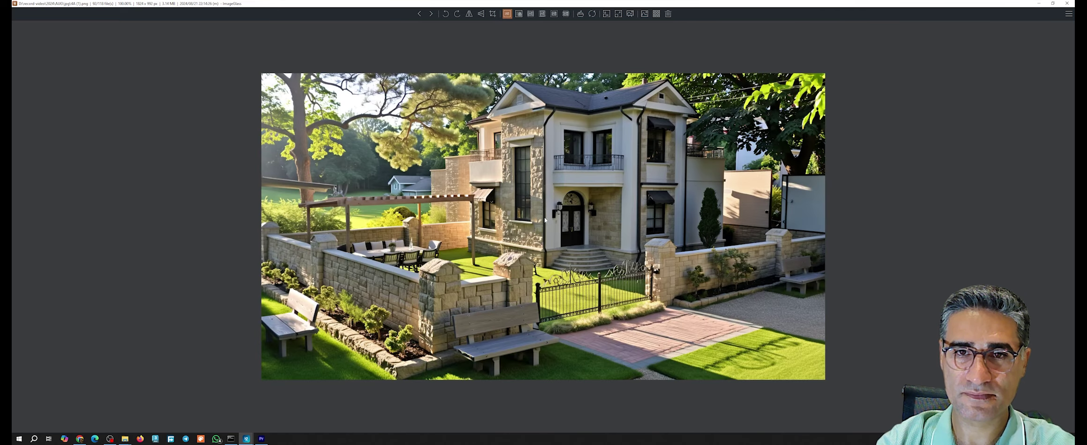
Step: Browse to the brick version with the red car, examine it up close, and continue to the night skyline render
key(Right)
key(Right)
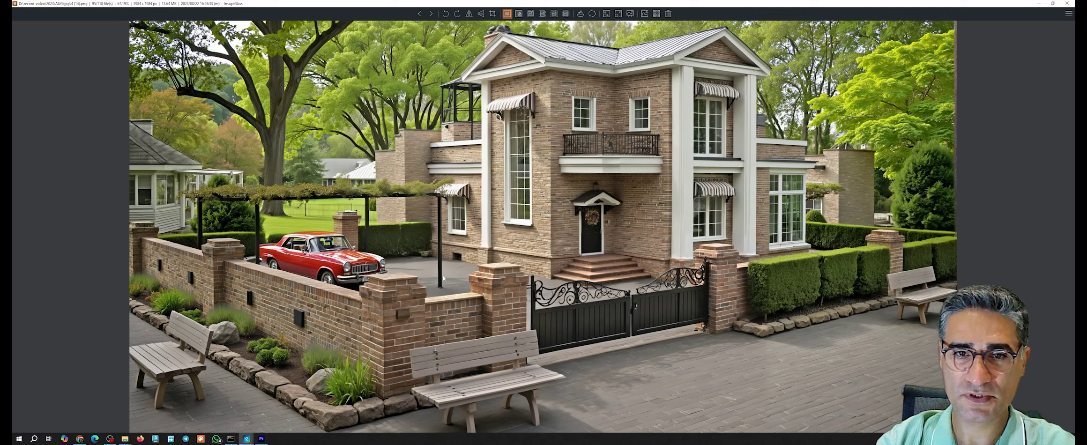
scroll(552, 210, up, 3)
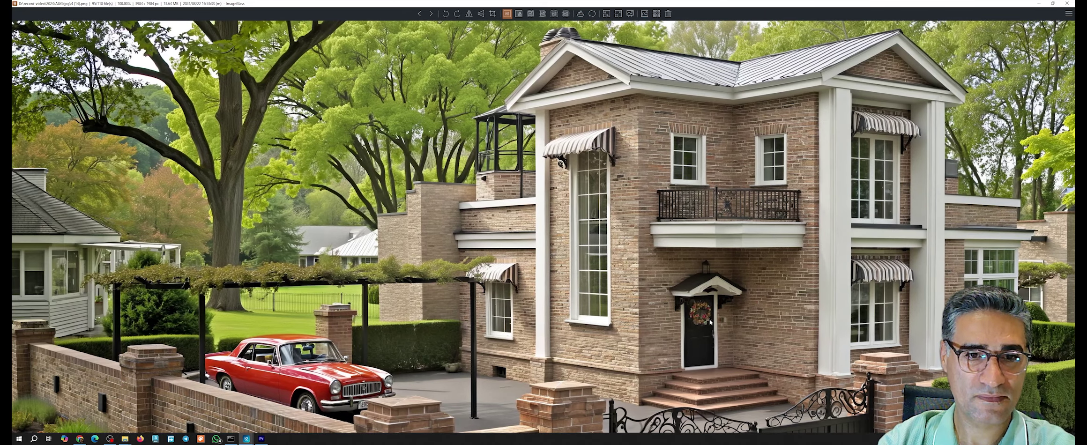
key(Right)
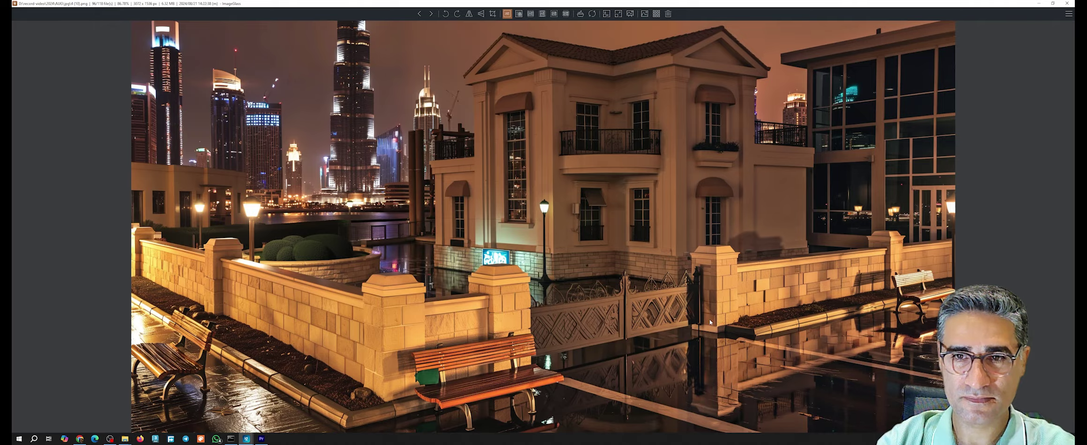
Step: Compare the night skyline render with the preceding versions, and continue to the misty autumn version with the parked car
key(Left)
key(Left)
key(Right)
key(Right)
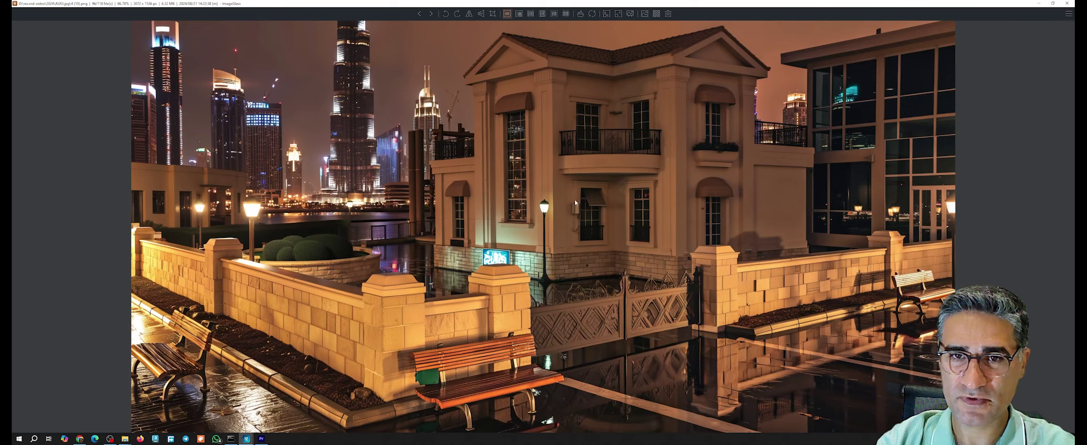
key(Right)
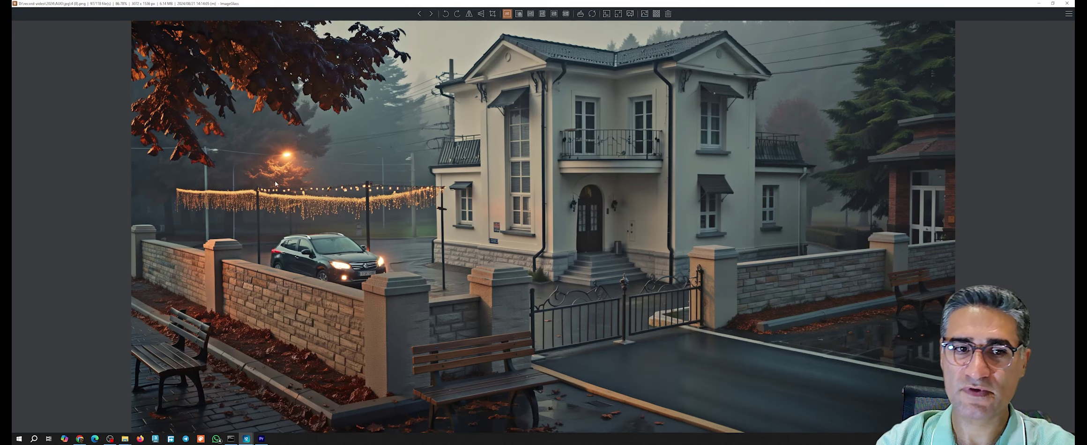
Step: Browse past the snowy mountain version of the corner house to the beige villa with palm trees and a fountain
key(Right)
key(Right)
key(Right)
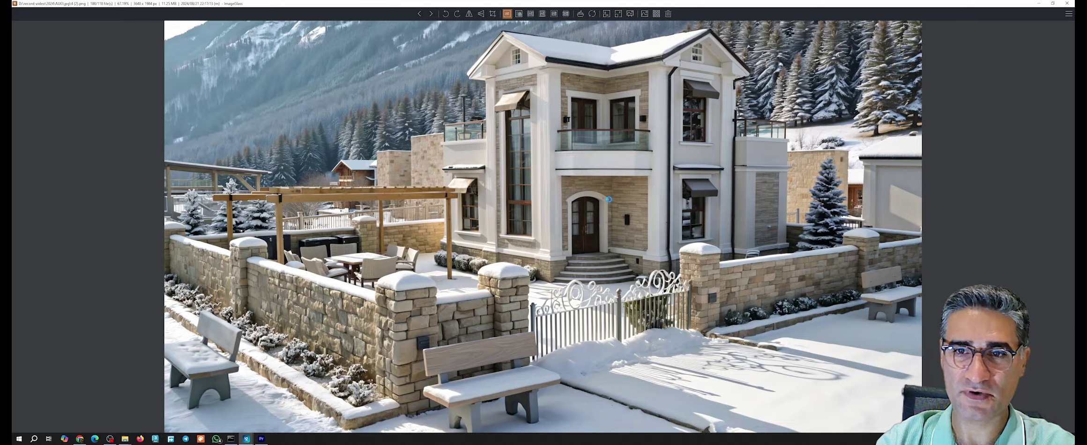
key(Right)
key(Right)
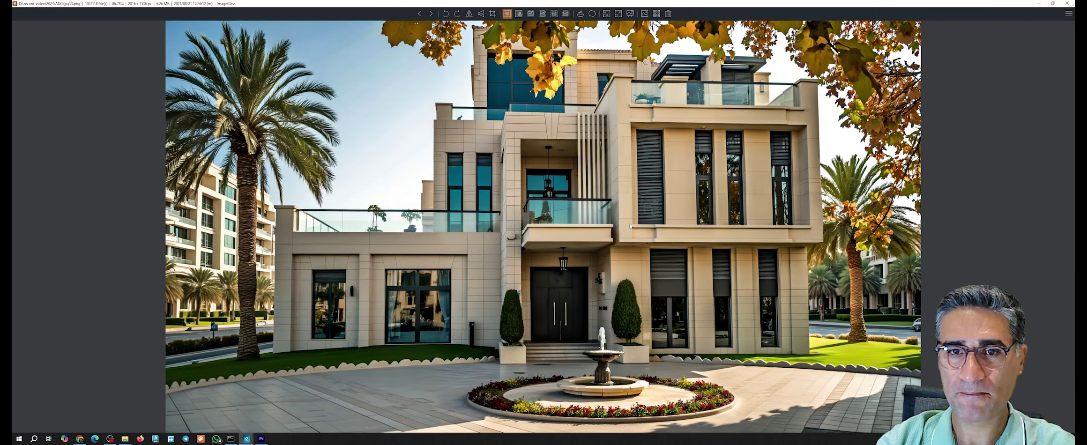
Step: Browse on to the snowy candlelit version of the modern villa and finish going through the gallery
key(Right)
key(Right)
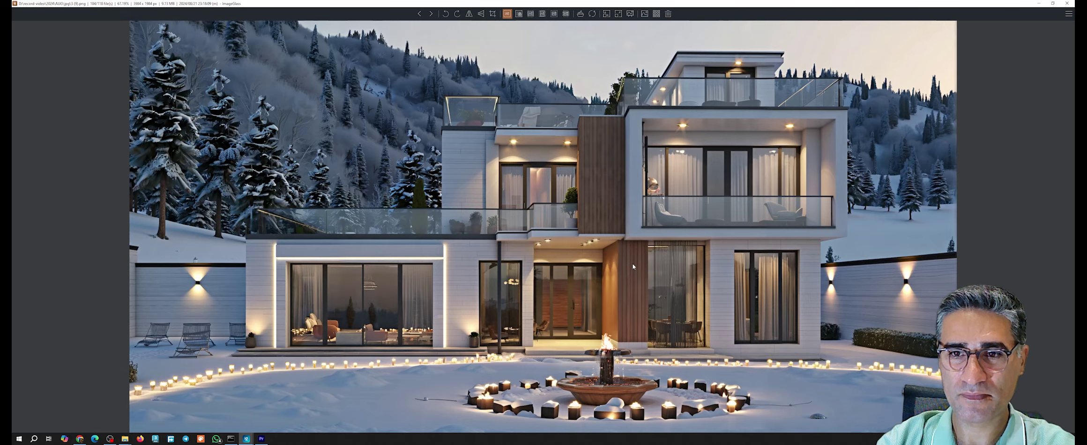
key(Right)
key(Right)
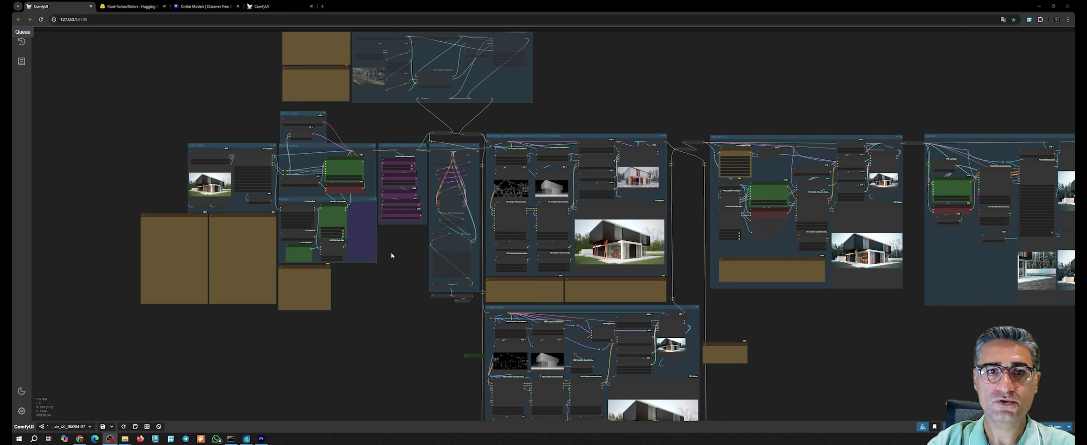
Step: Switch to the ComfyUI workflow and examine the Load image group with its image scaling node
drag(412, 289, 582, 384)
scroll(340, 229, up, 6)
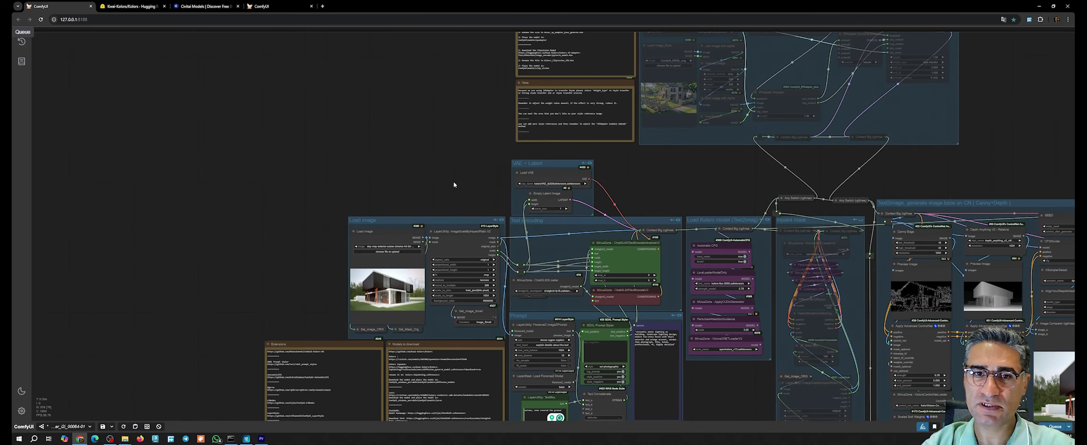
scroll(457, 204, up, 4)
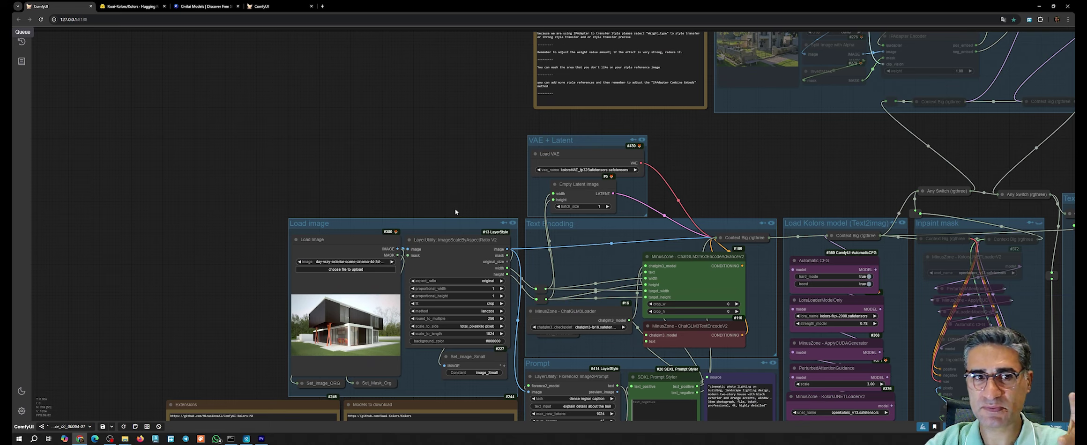
drag(456, 209, 382, 60)
scroll(400, 141, up, 4)
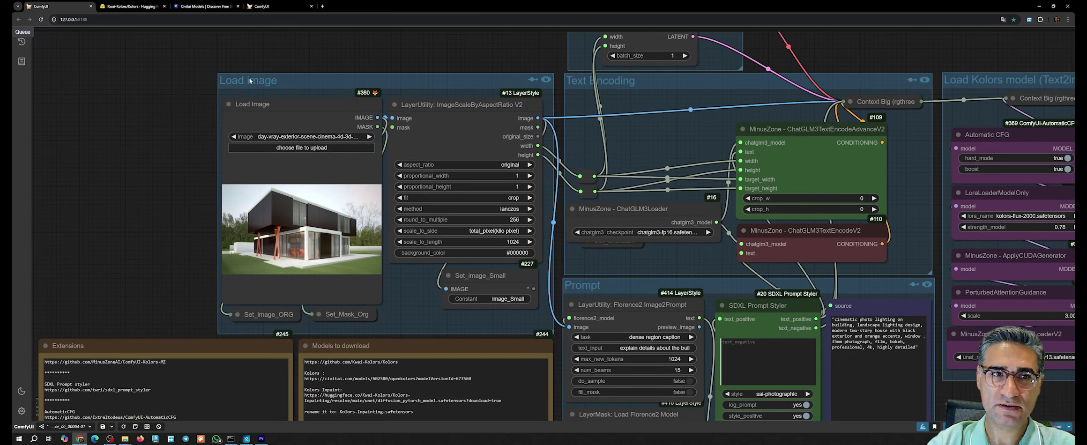
scroll(389, 63, down, 3)
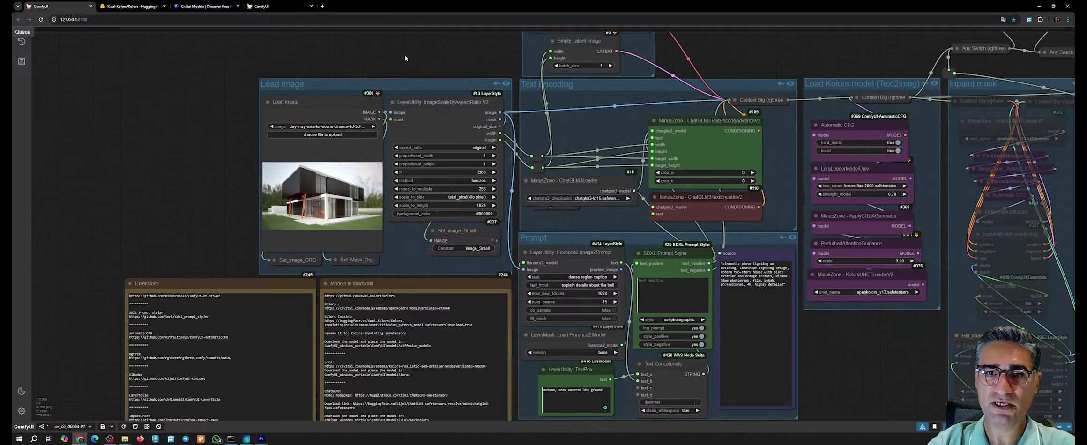
Step: Examine the Prompt and Text Encoding groups, and inspect the VAE + Latent group up close
drag(806, 315, 765, 264)
scroll(734, 244, up, 1)
scroll(489, 173, up, 4)
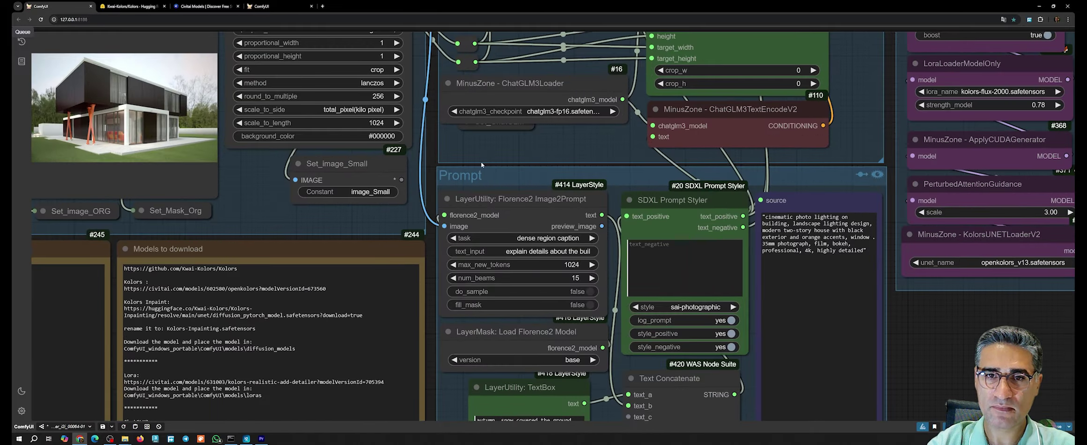
drag(481, 161, 399, 356)
scroll(388, 76, down, 4)
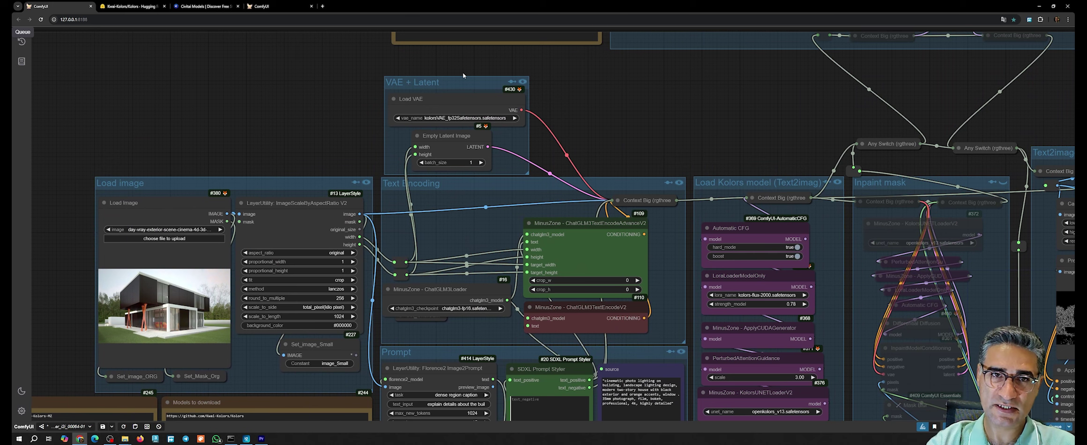
scroll(429, 82, up, 5)
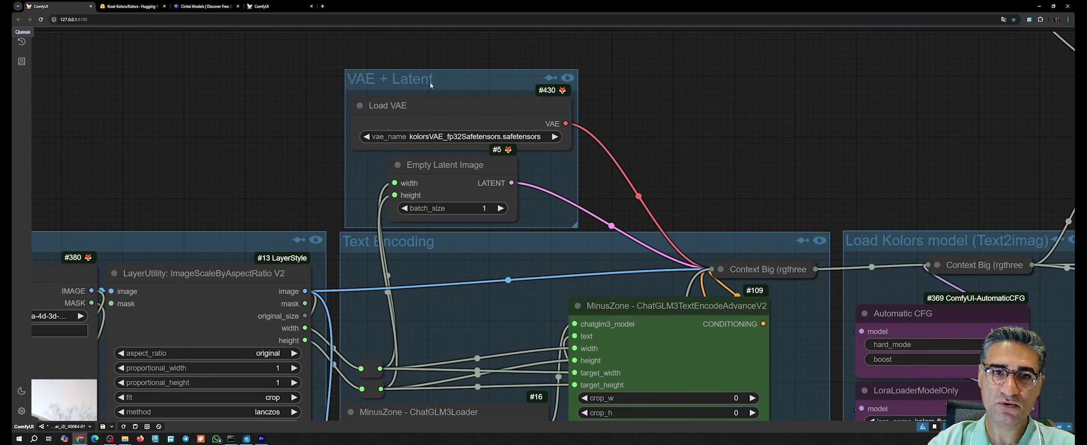
scroll(387, 73, down, 5)
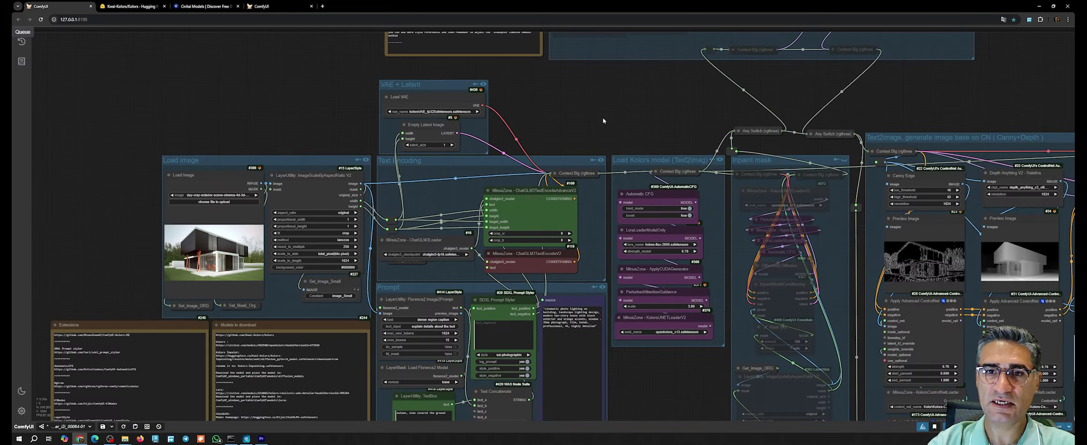
Step: Examine the IPAdapter group and its accompanying notes above the main row of the workflow
drag(603, 118, 501, 222)
scroll(500, 225, down, 5)
drag(596, 63, 568, 114)
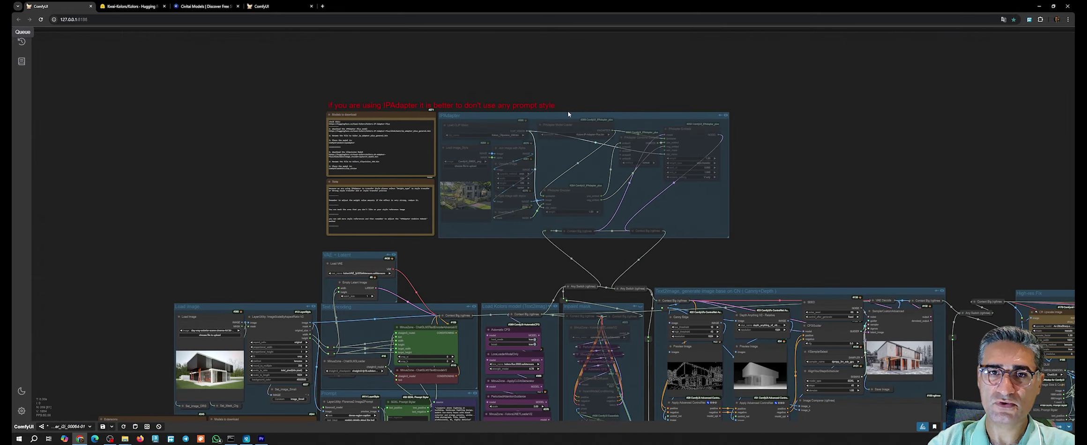
Step: Examine the Load Kolors model (Text2imag) group and the neighbouring Inpaint mask group
drag(475, 229, 398, 99)
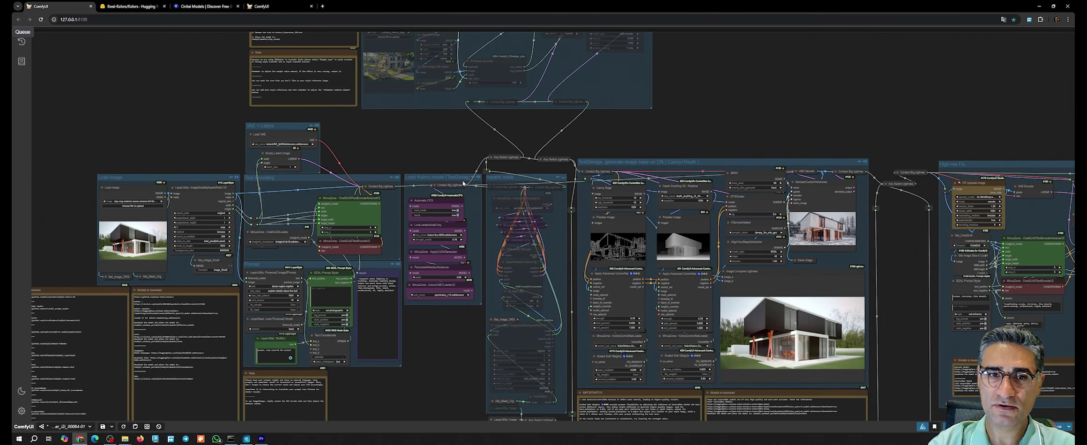
scroll(500, 187, up, 4)
scroll(441, 180, up, 2)
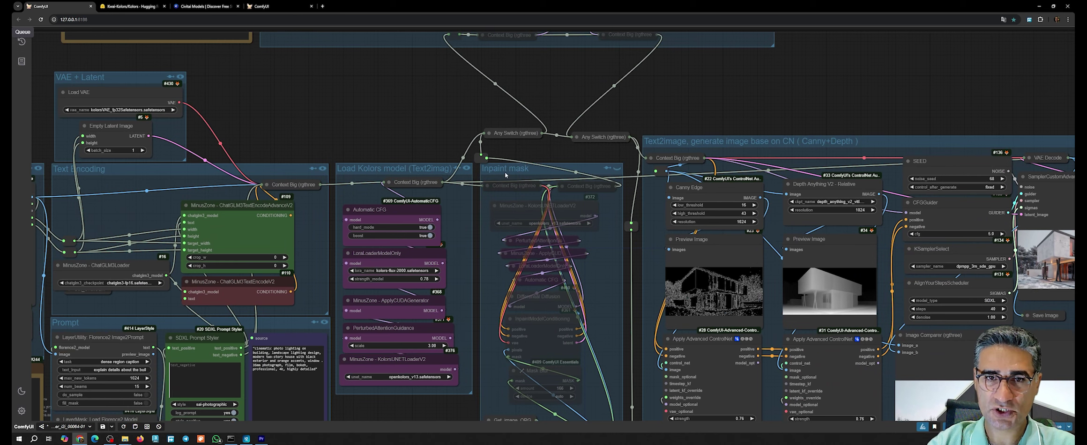
scroll(545, 174, down, 3)
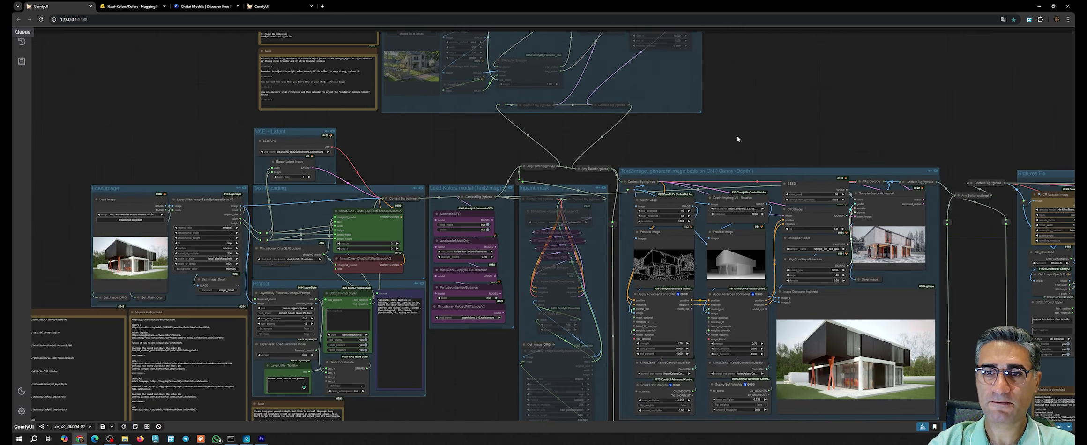
Step: Examine the Text2image group, the groups below it, and the High-res Fix and following groups in overview
drag(737, 135, 524, 66)
scroll(768, 187, down, 8)
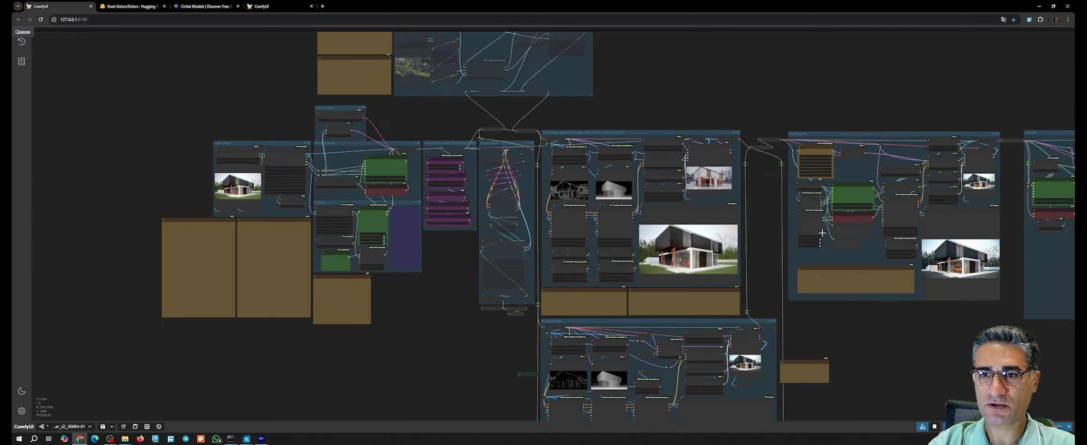
drag(905, 330, 572, 217)
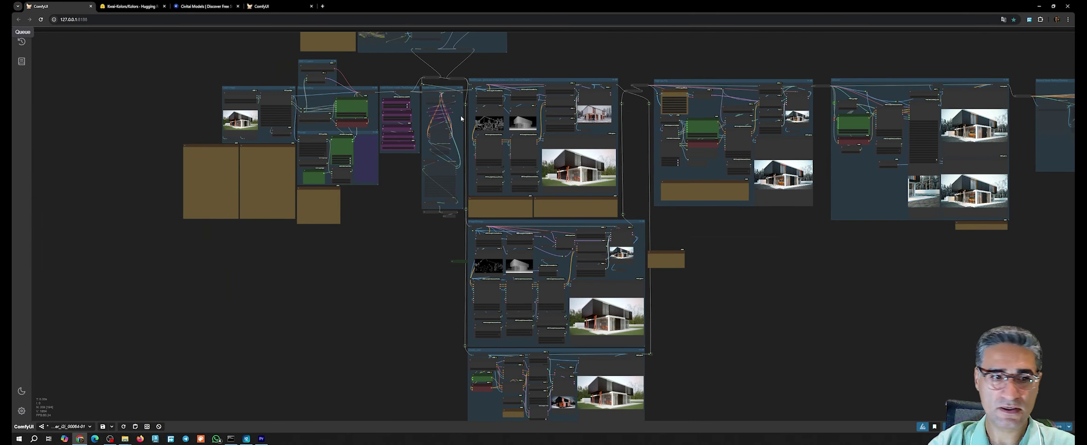
scroll(508, 69, up, 4)
scroll(508, 69, up, 1)
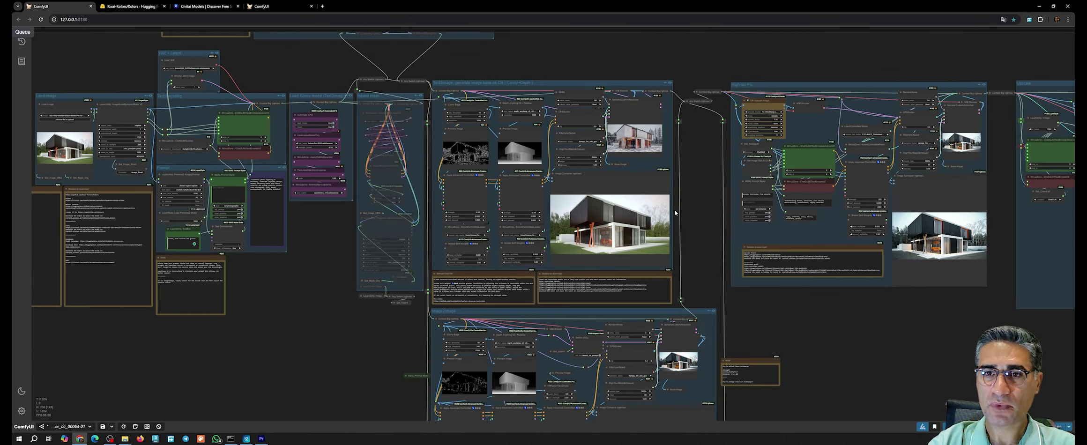
drag(717, 227, 718, 169)
scroll(718, 169, down, 6)
drag(529, 272, 487, 335)
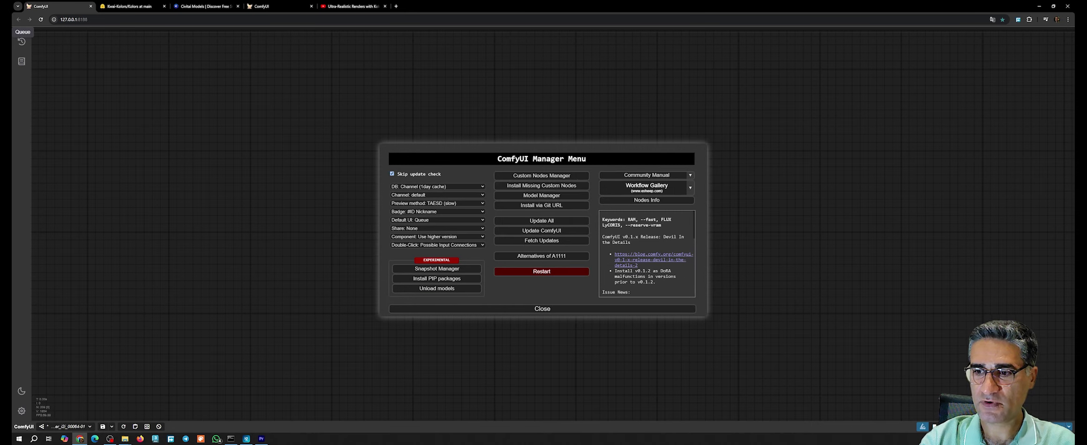
Step: Search the custom nodes for "kolo", highlight the ComfyUI-Kolors-MZ title, and close the custom nodes list
click(525, 177)
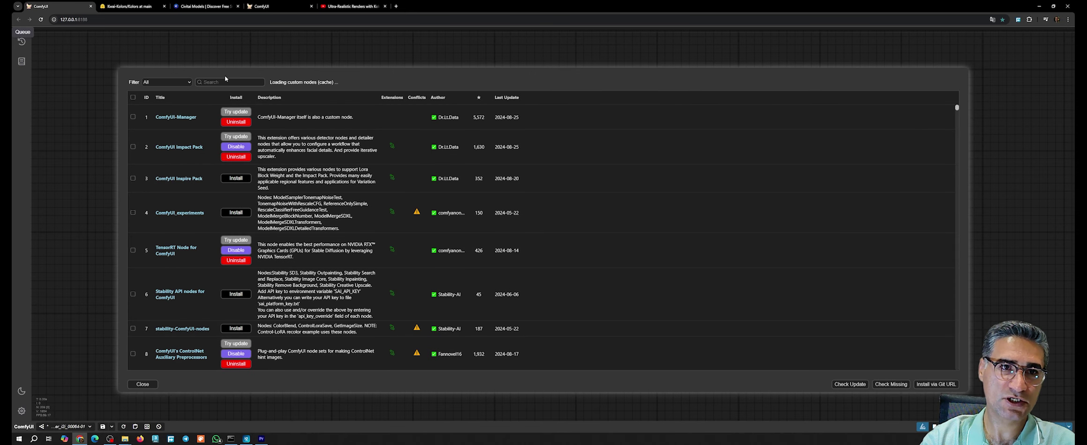
click(231, 82)
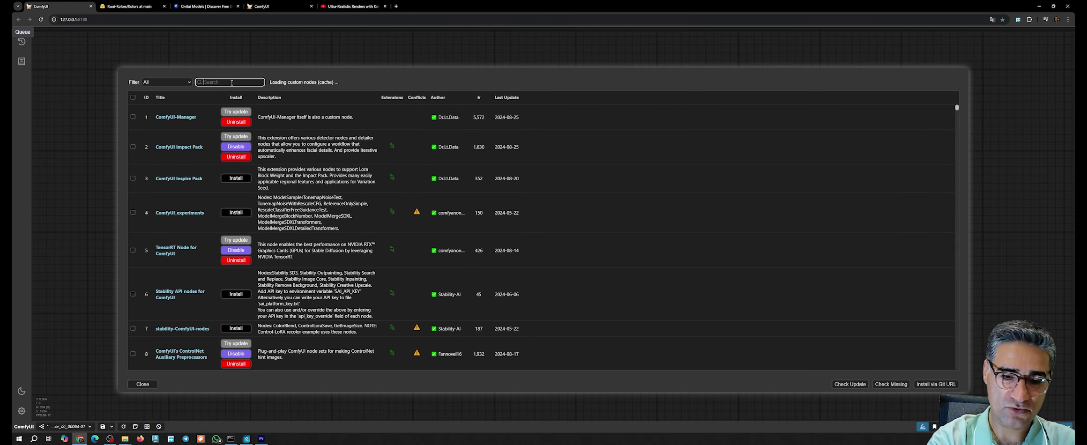
text(kolo)
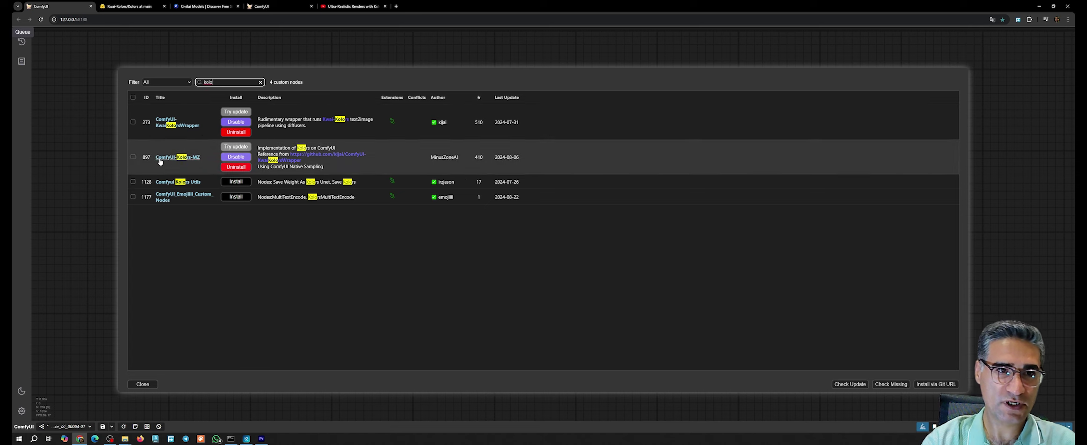
drag(154, 159, 206, 165)
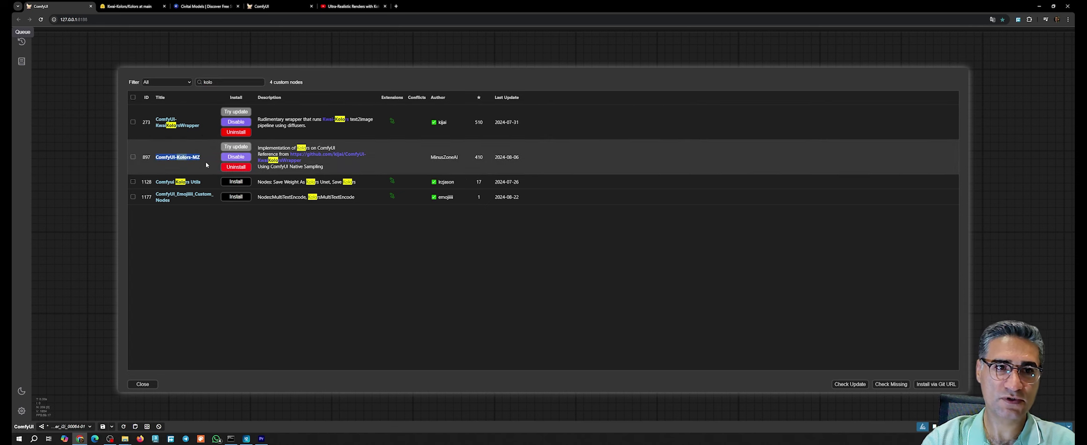
click(143, 385)
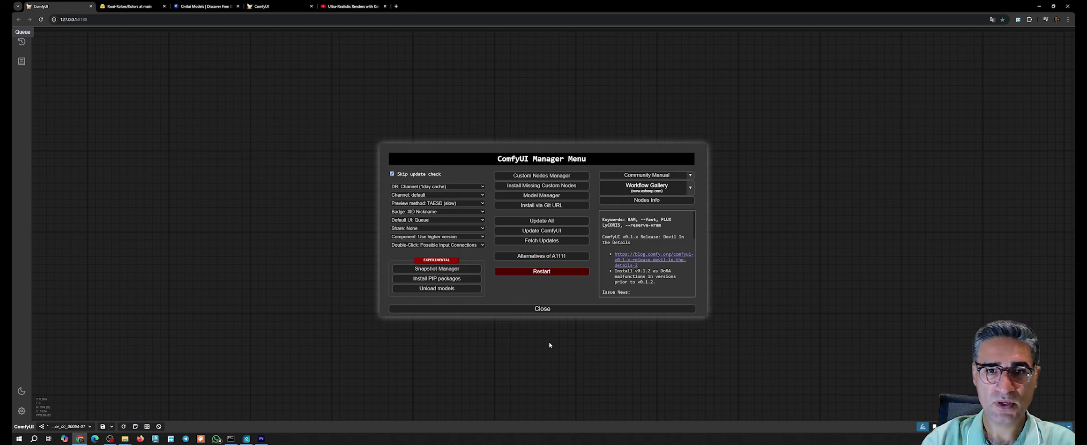
Step: Close the manager and add a MinusZone - ChatGLM3TextEncodeAdvanceV2 node to the empty canvas
click(549, 308)
right_click(535, 157)
click(550, 156)
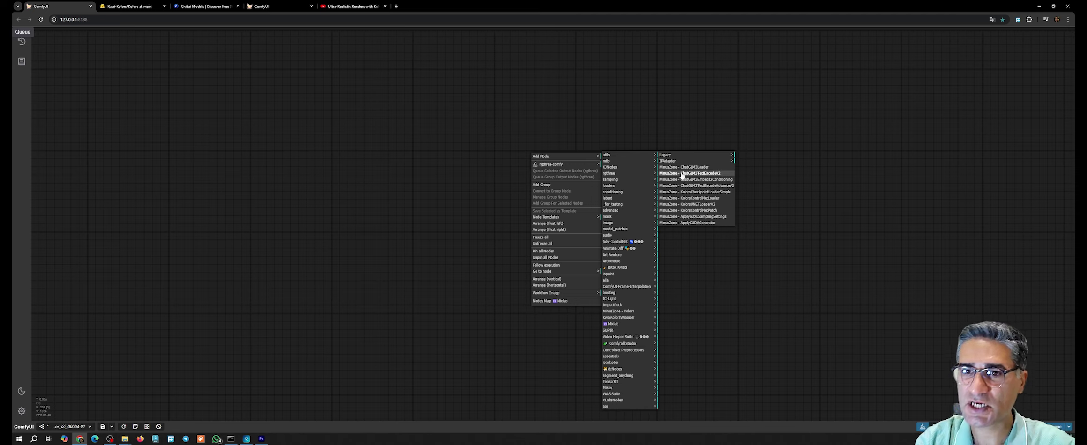
click(725, 188)
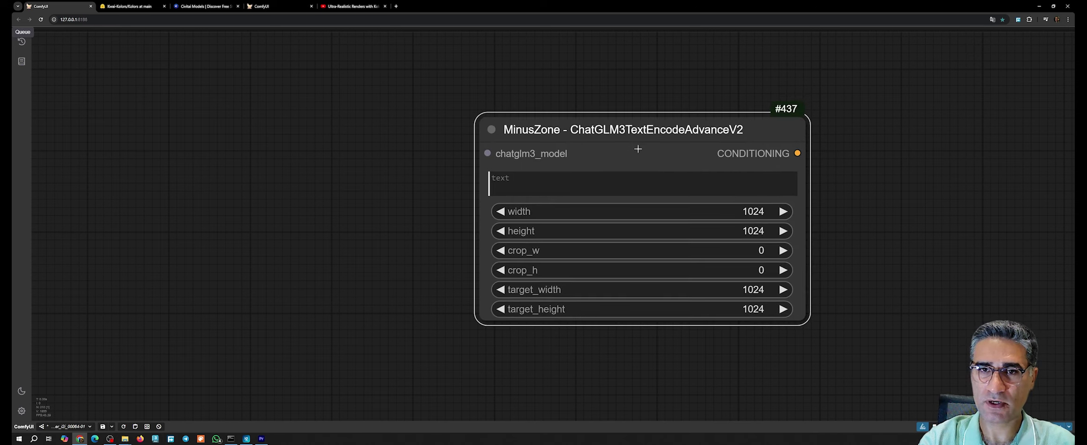
Step: Move the ChatGLM3TextEncodeAdvanceV2 node and make it narrower and taller so its text field is larger
drag(609, 136, 585, 148)
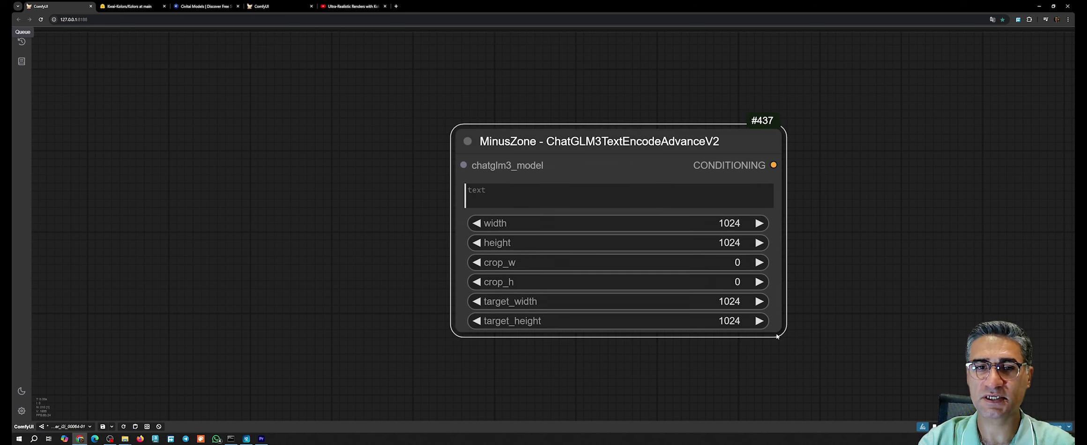
drag(775, 330, 726, 365)
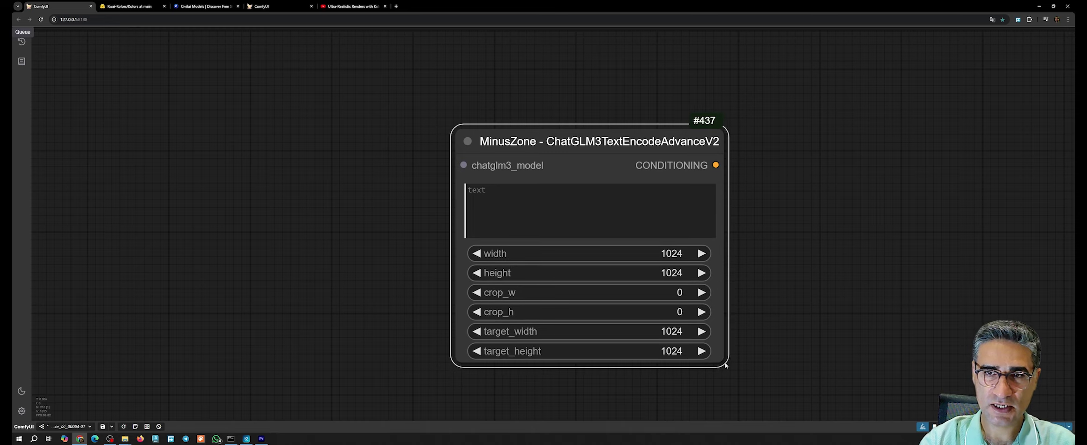
scroll(752, 374, down, 5)
drag(793, 343, 795, 338)
drag(674, 219, 631, 168)
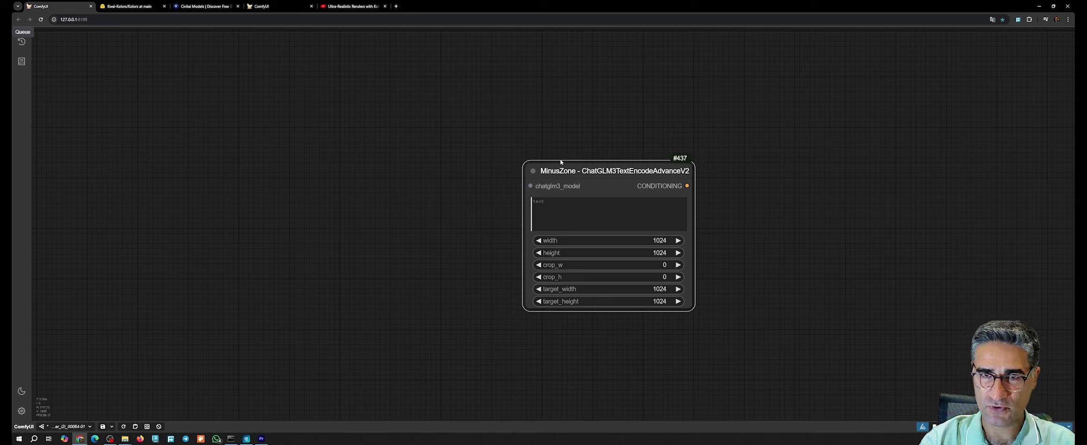
Step: Search for "cha" among the nodes compatible with the encoder's chatglm3_model input
scroll(539, 167, up, 2)
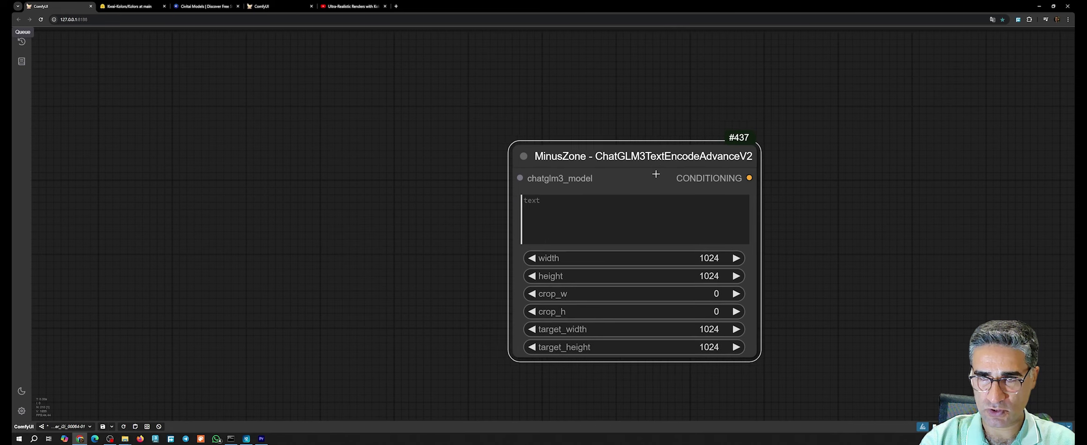
drag(656, 174, 656, 181)
scroll(495, 202, up, 4)
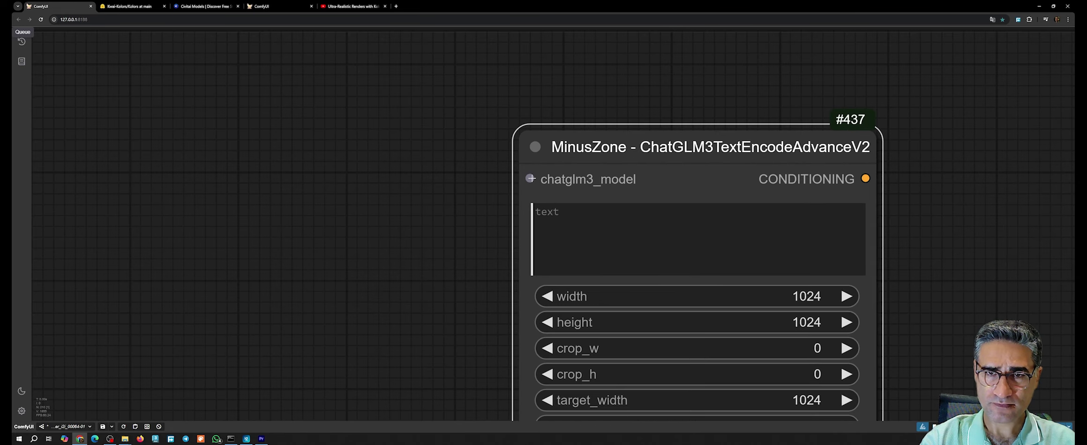
drag(531, 178, 410, 189)
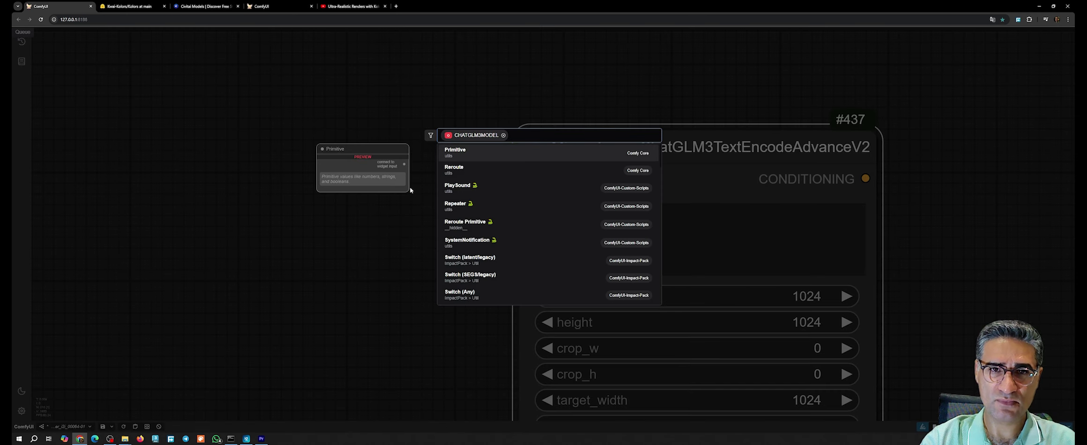
text(cha)
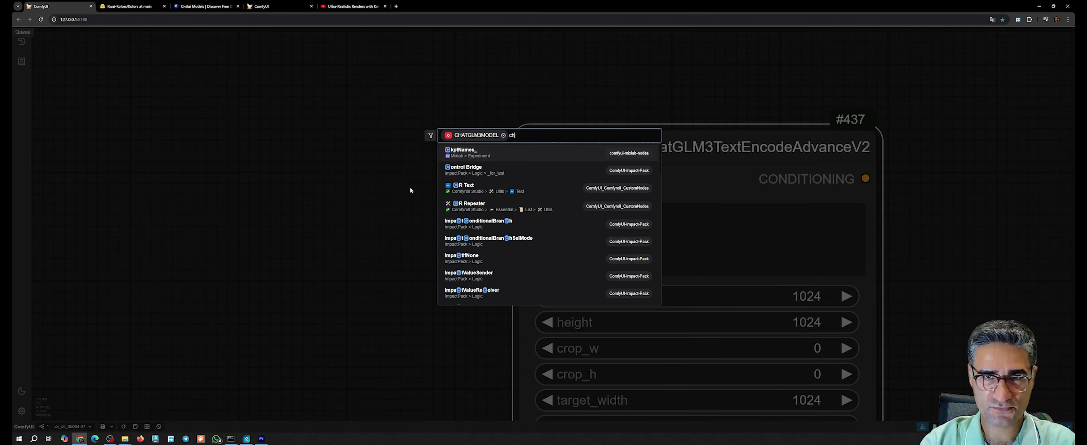
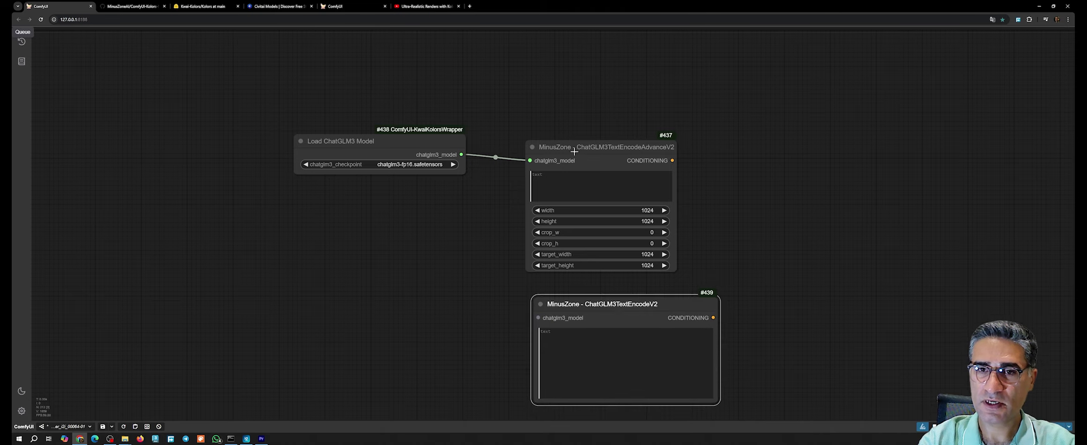
Step: Place the ChatGLM3TextEncodeV2 node directly beneath the advanced encoder and connect the Load ChatGLM3 Model output to it
click(602, 147)
scroll(602, 146, up, 6)
drag(602, 122, 615, 136)
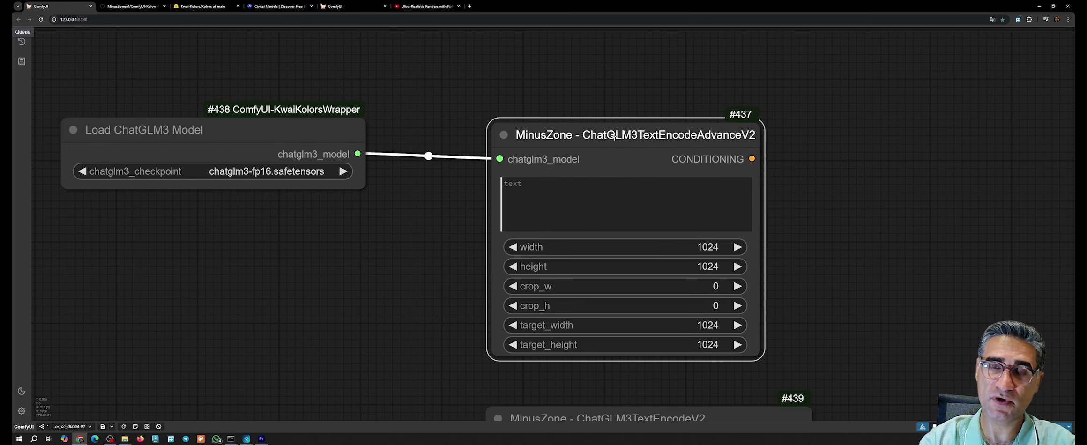
scroll(855, 199, down, 5)
drag(859, 243, 837, 183)
drag(684, 280, 682, 259)
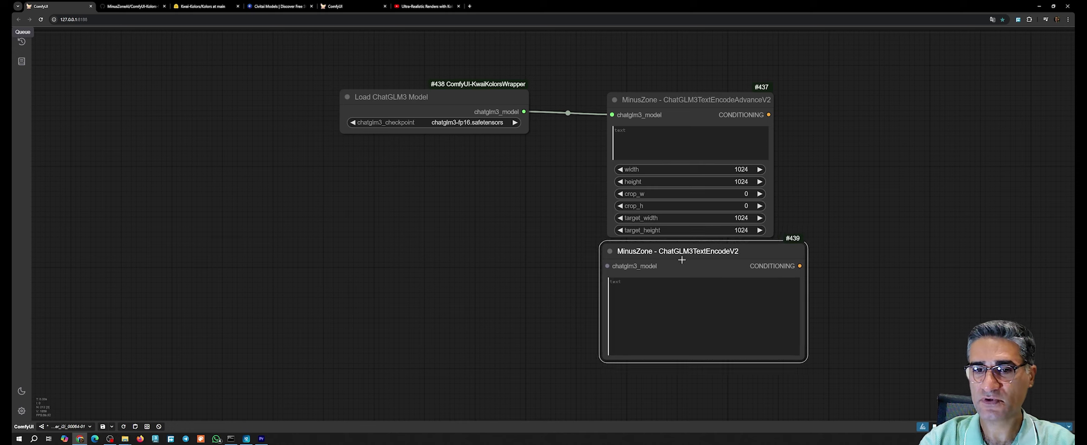
drag(524, 112, 608, 266)
Step: Move the Load ChatGLM3 Model node to a height between the two encoders and narrow the ChatGLM3TextEncodeV2 node
drag(485, 111, 496, 201)
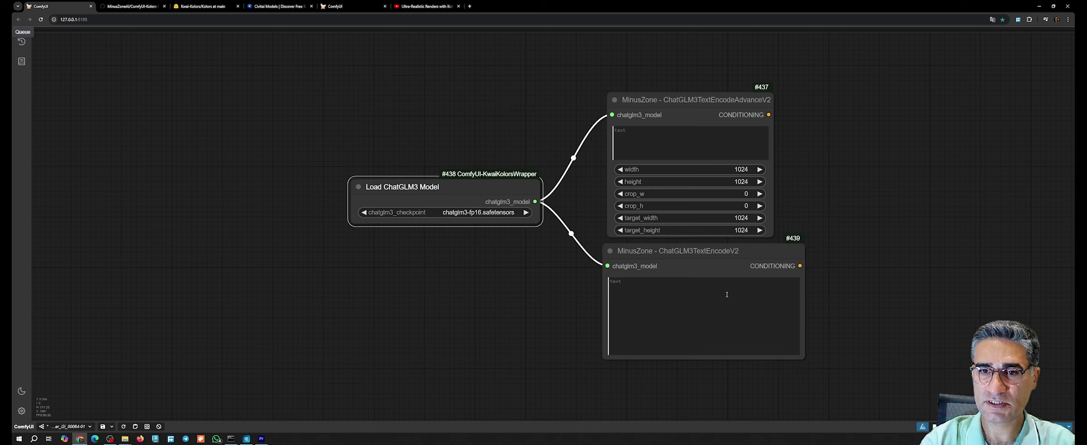
click(671, 262)
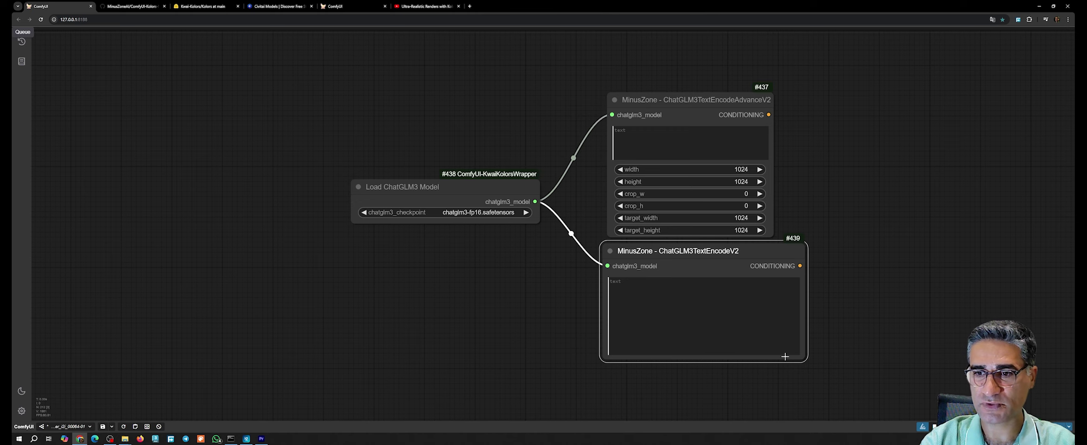
drag(803, 358, 774, 350)
drag(787, 239, 623, 260)
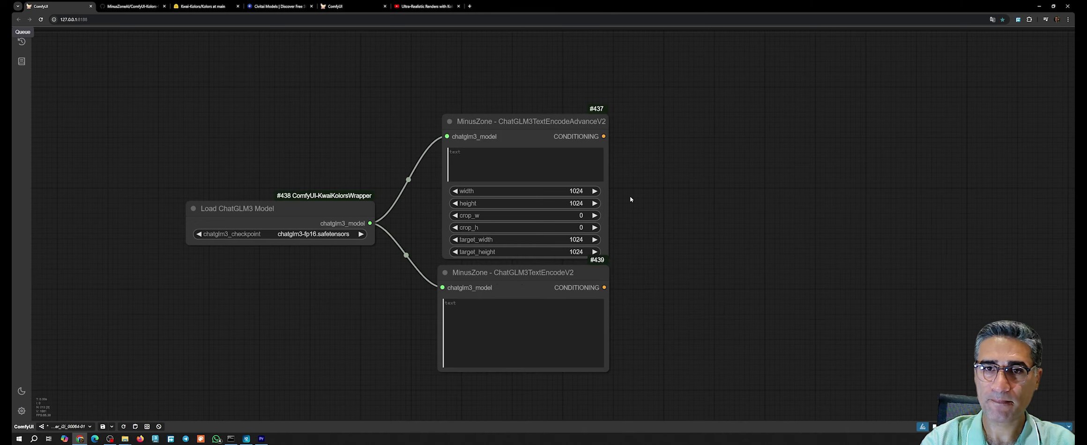
drag(634, 165, 603, 182)
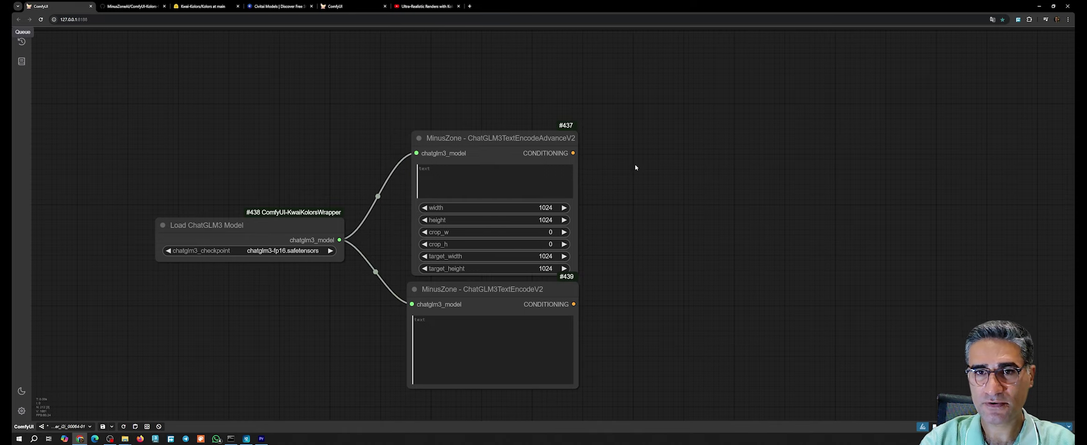
Step: Examine the SamplerCustomAdvanced node and its noise, guider, sampler and scheduler nodes in the existing workflow's Text2image group
scroll(647, 167, down, 10)
drag(629, 175, 227, 289)
scroll(641, 175, down, 7)
scroll(579, 186, up, 10)
scroll(226, 290, up, 1)
scroll(807, 82, up, 6)
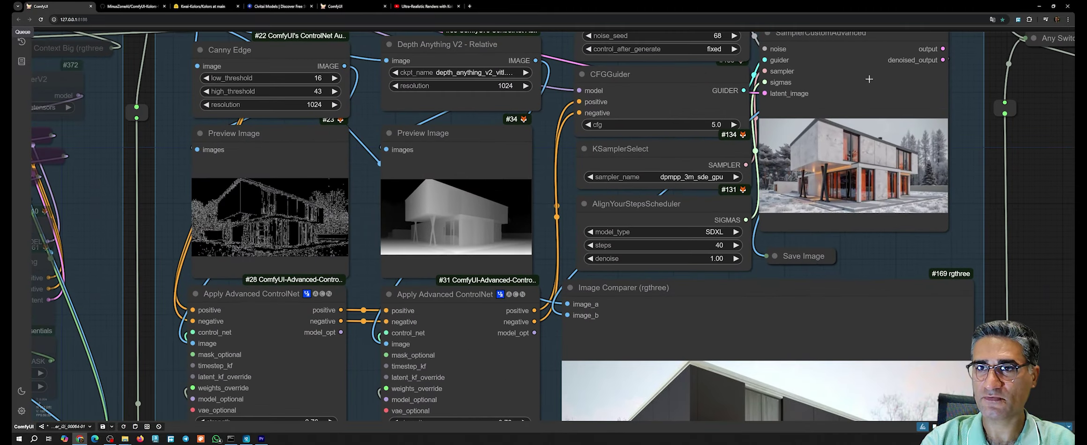
click(874, 79)
drag(913, 98, 845, 191)
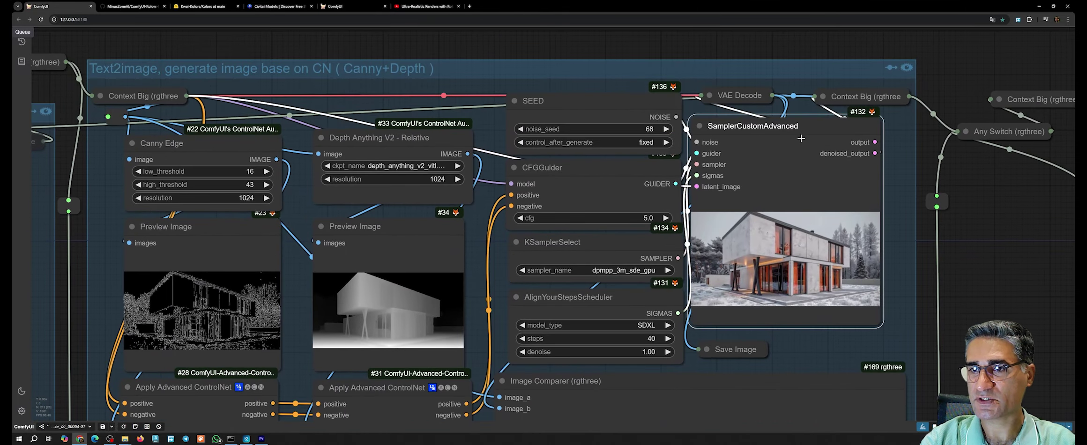
scroll(653, 386, up, 4)
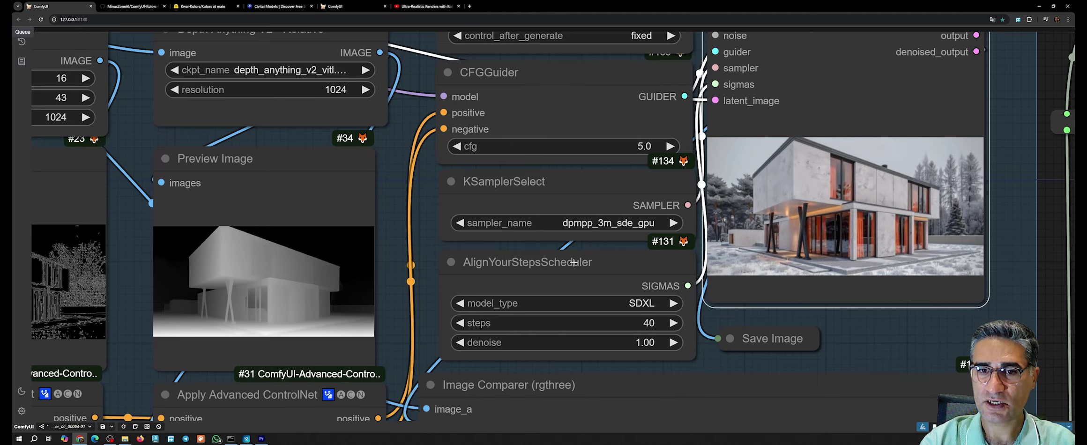
scroll(583, 262, down, 10)
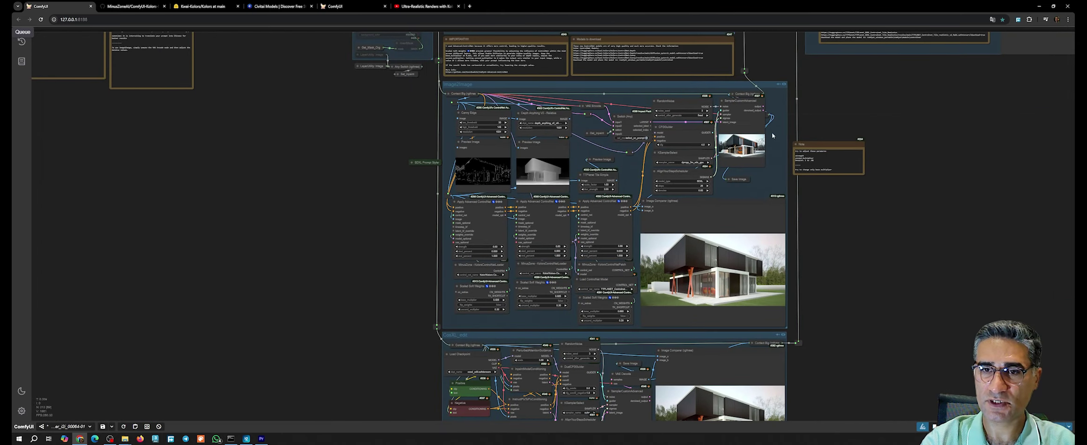
drag(311, 219, 314, 209)
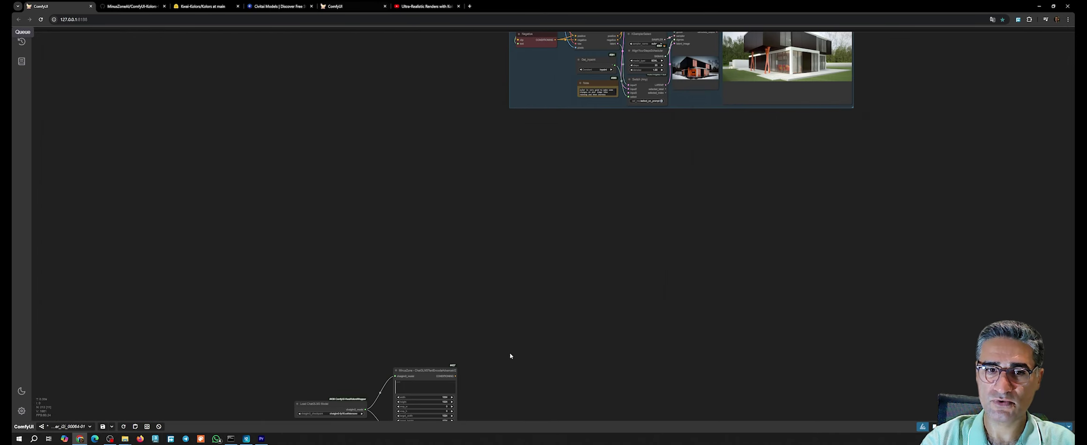
Step: Add a SamplerCustomAdvanced node beside the two new text encoders, searching for "sampler c"
drag(510, 356, 567, 233)
scroll(598, 190, up, 5)
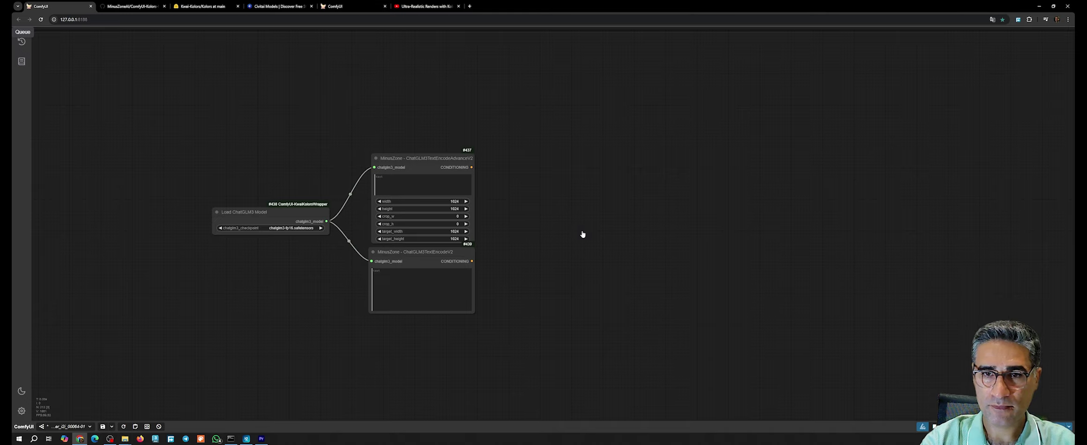
double_click(583, 234)
text(sampler)
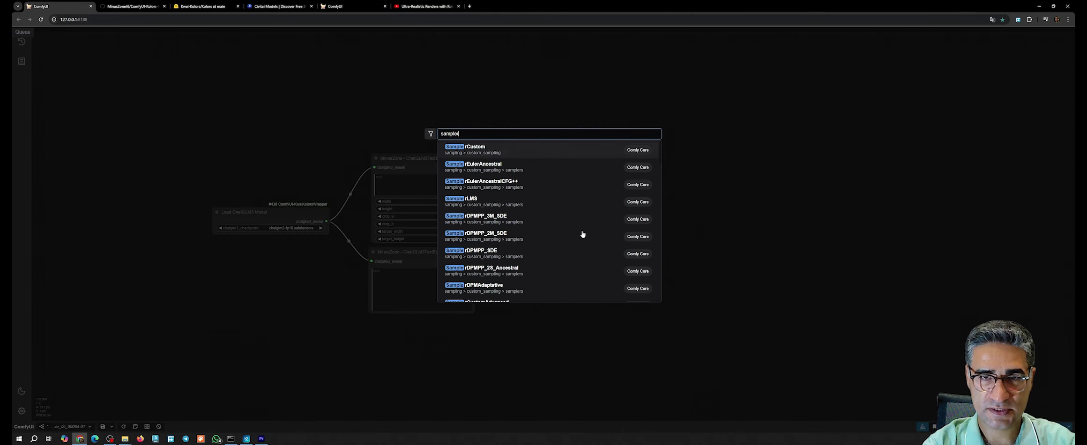
text( c)
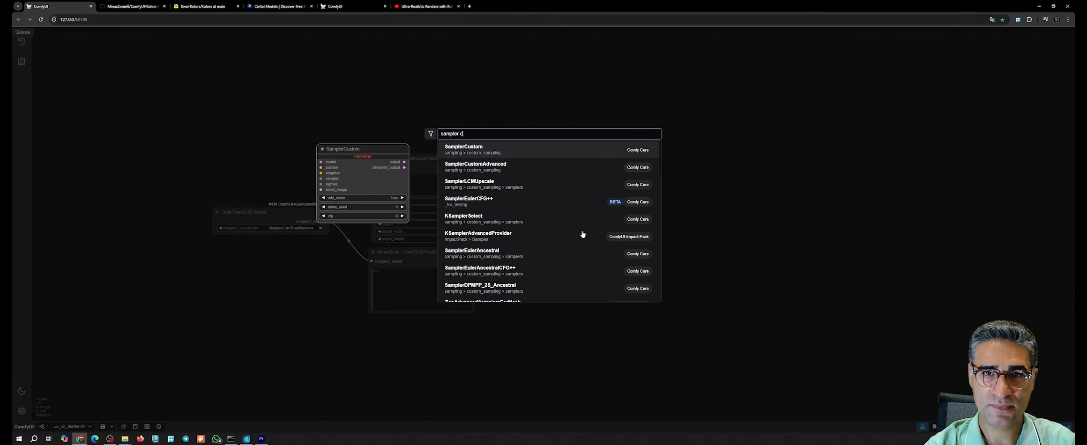
click(523, 168)
drag(618, 226, 630, 176)
Step: Add a RandomNoise node linked to the sampler's noise input, place it above the sampler and set control_after_generate to fixed
scroll(554, 196, up, 5)
drag(554, 196, 589, 184)
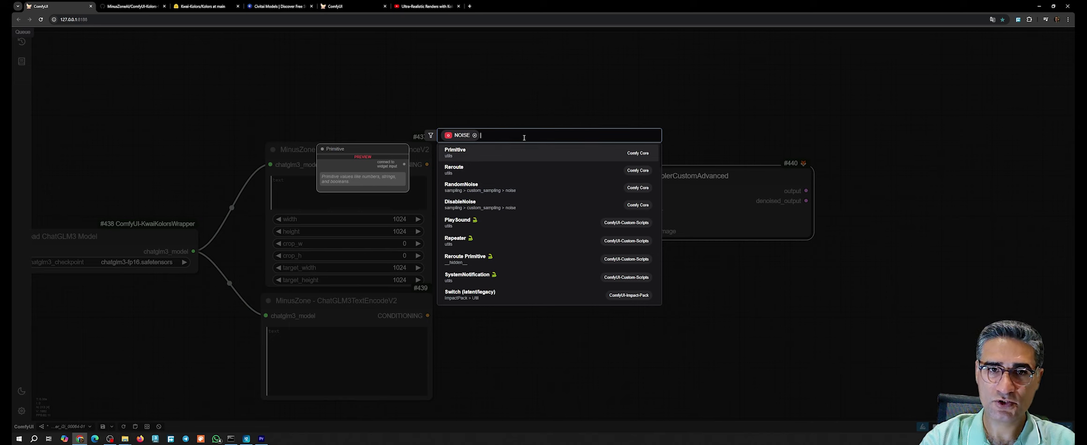
text(noi)
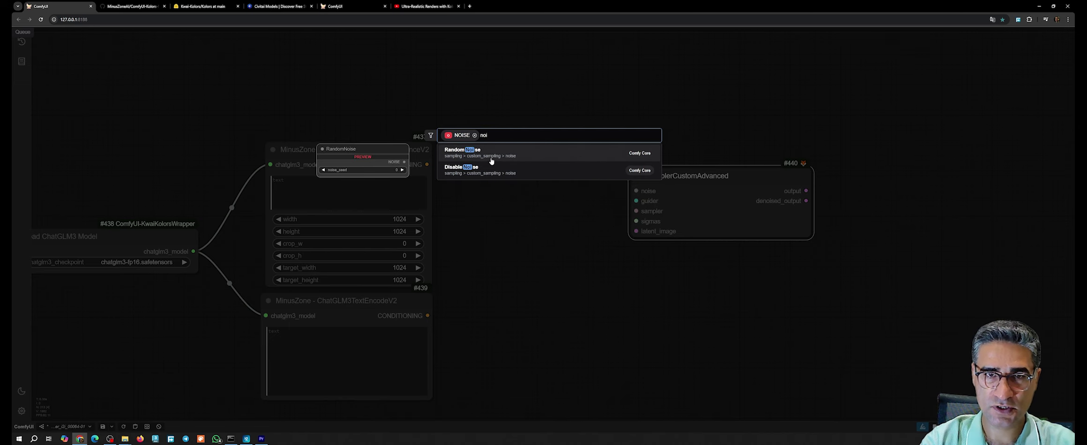
click(491, 160)
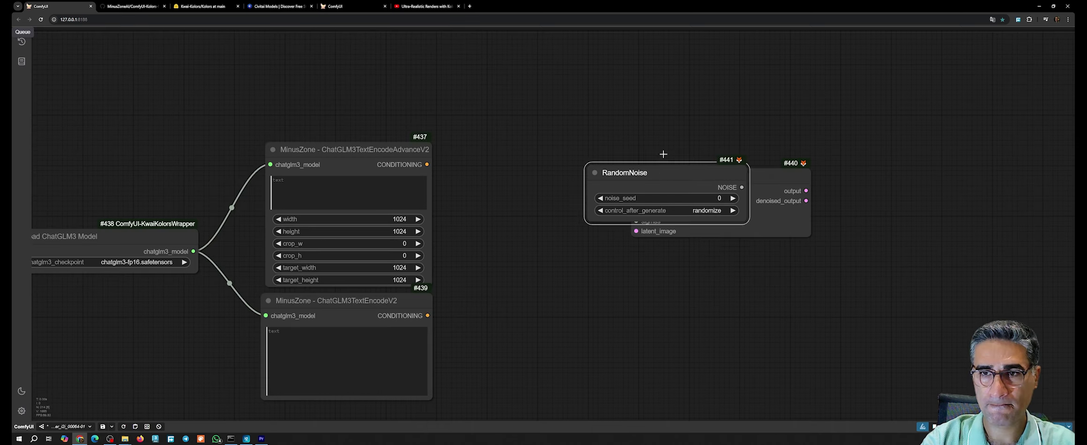
drag(722, 175, 738, 87)
scroll(754, 112, up, 3)
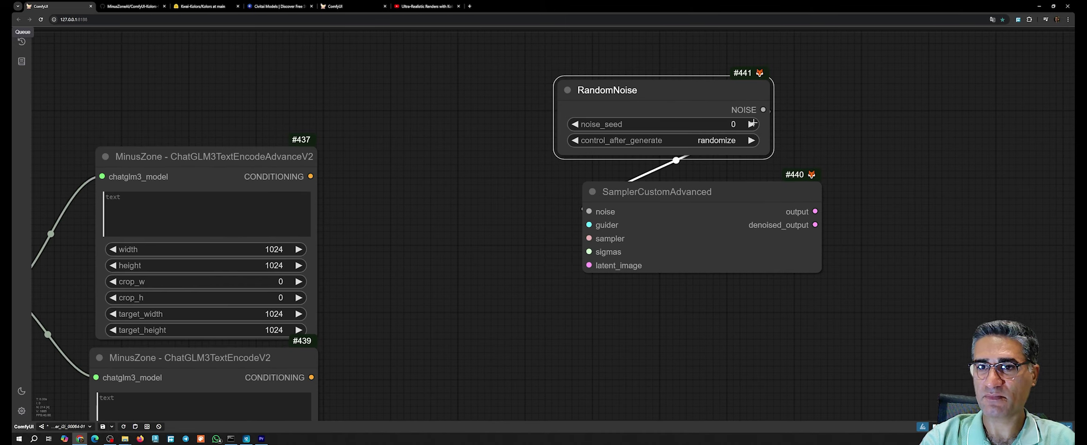
click(745, 138)
click(740, 133)
drag(655, 83, 677, 101)
Step: Add a CFGGuider node linked to the sampler's guider input, then narrow it and place it between the encoders and sampler
drag(474, 233, 622, 229)
drag(737, 220, 652, 207)
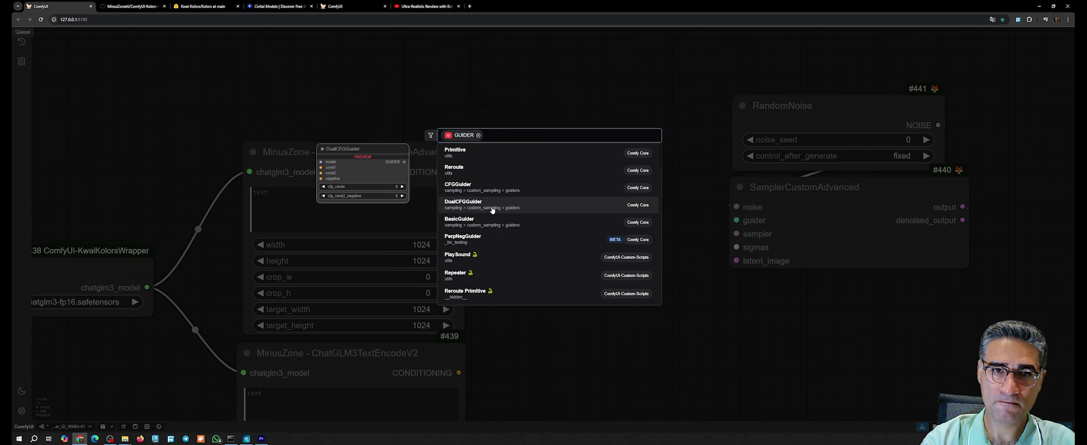
click(470, 188)
drag(779, 207, 623, 192)
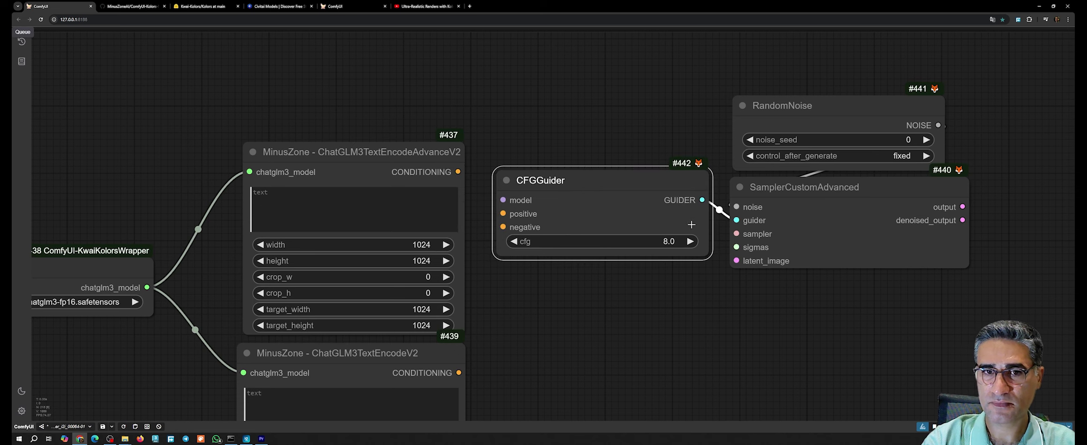
drag(709, 261, 661, 241)
drag(568, 179, 580, 181)
Step: Connect the advanced encoder to the CFGGuider's positive input and ChatGLM3TextEncodeV2 to its negative input, and set cfg to 6.6
drag(458, 172, 514, 215)
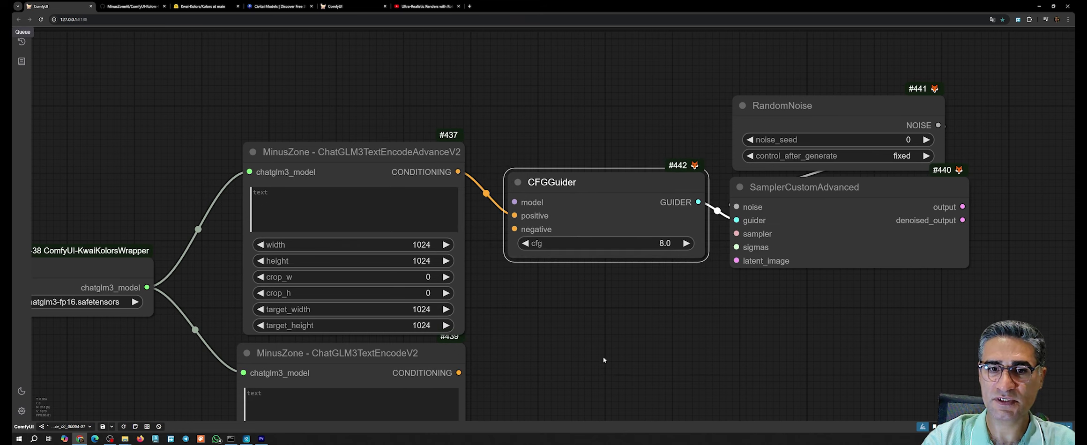
drag(603, 357, 663, 292)
drag(518, 308, 575, 164)
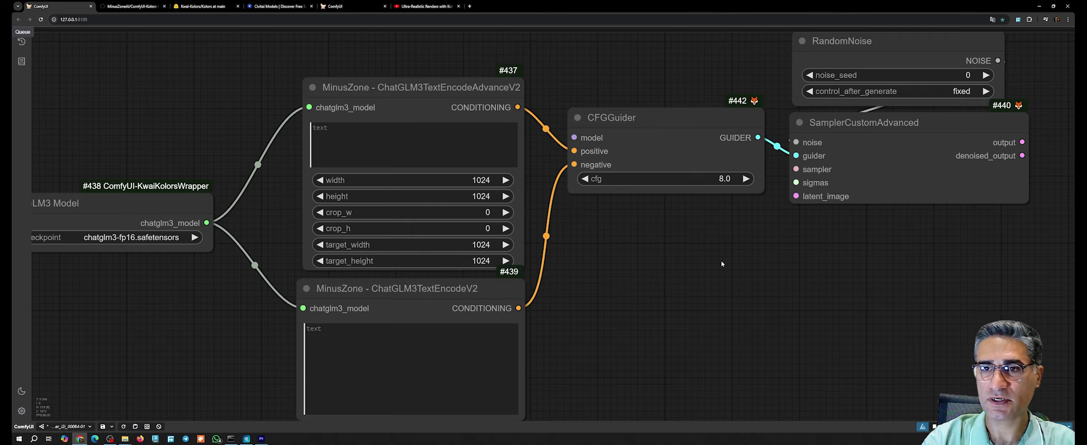
scroll(681, 291, down, 3)
drag(656, 230, 654, 230)
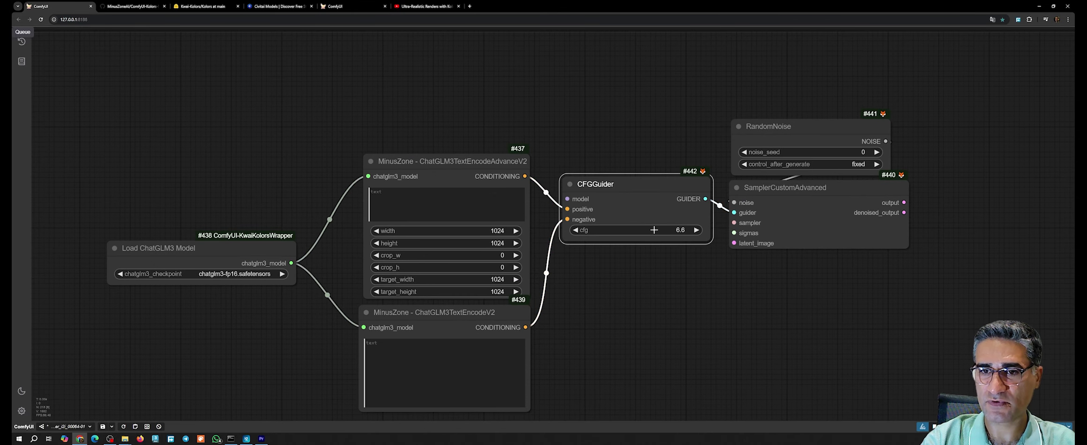
Step: Spread out the RandomNoise, SamplerCustomAdvanced and CFGGuider nodes to leave clear gaps between them
drag(666, 292, 527, 275)
drag(692, 115, 702, 69)
drag(650, 191, 704, 165)
drag(505, 176, 532, 152)
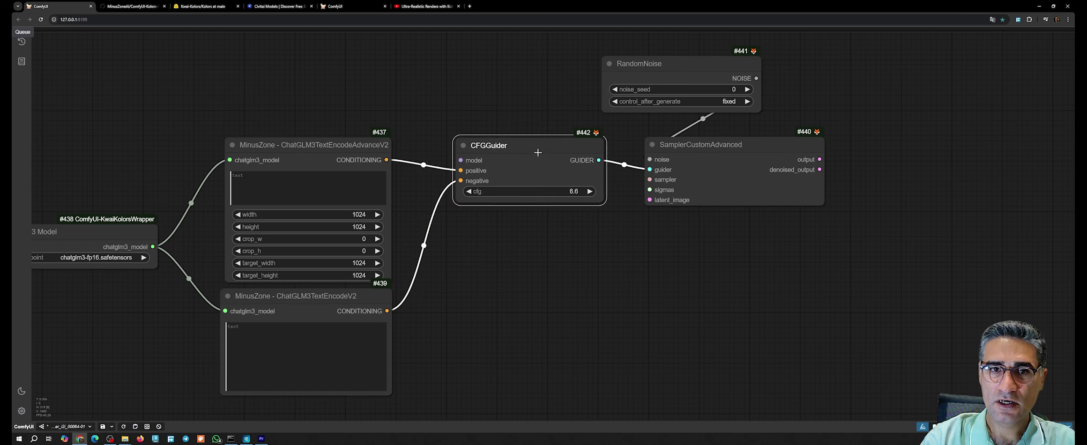
drag(502, 103, 679, 145)
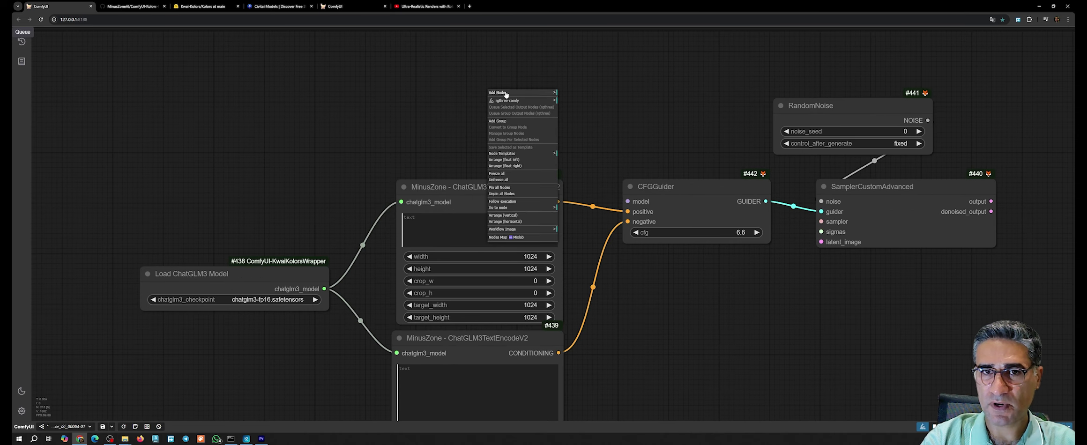
Step: Add a MinusZone - KolorsUNETLoaderV2 node from the MinusZone - Kolors category and place it above the advanced encoder
right_click(492, 94)
click(511, 92)
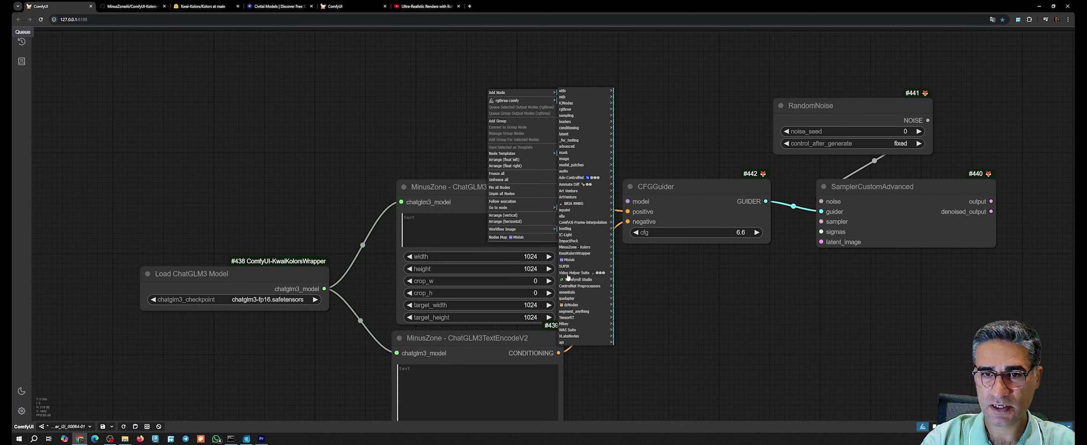
click(578, 247)
click(592, 247)
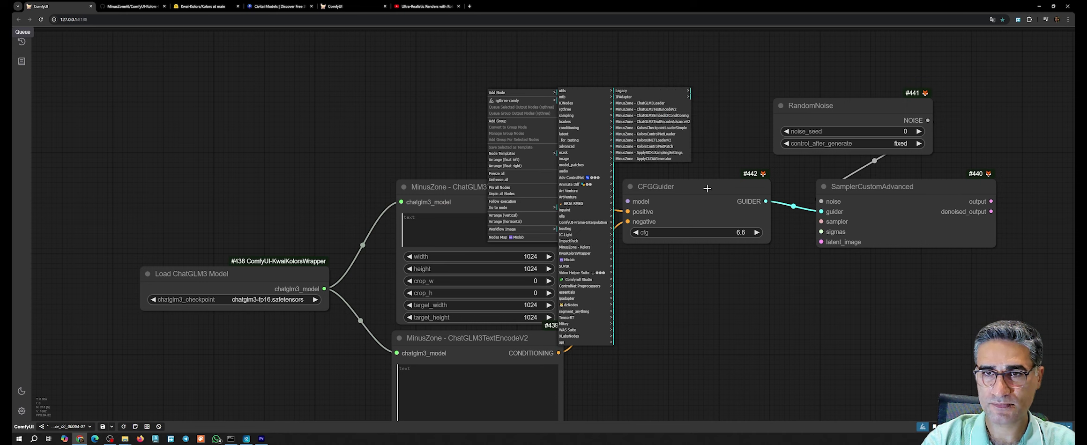
click(670, 141)
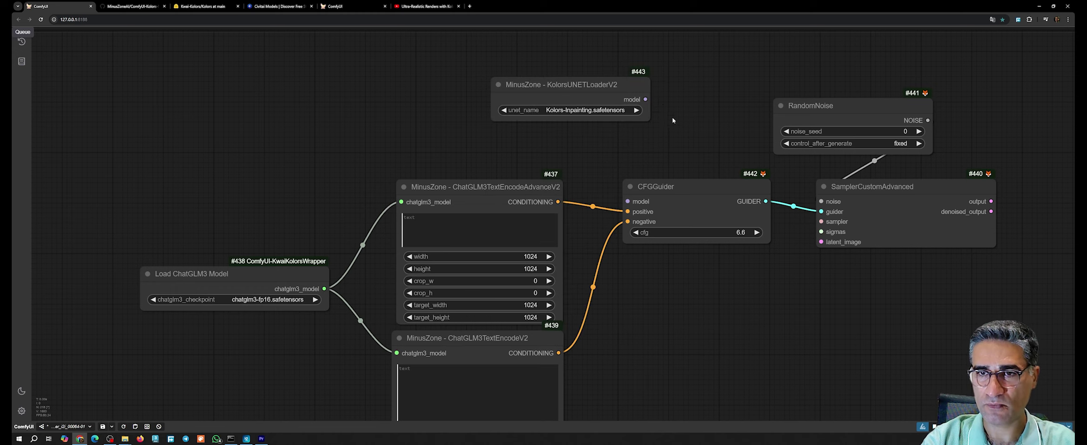
drag(630, 90, 537, 92)
Step: Set the loader's unet_name to Kwai-Kolors_Unet.safetensors, widen and reposition the node, and connect its model output to the CFGGuider
click(457, 114)
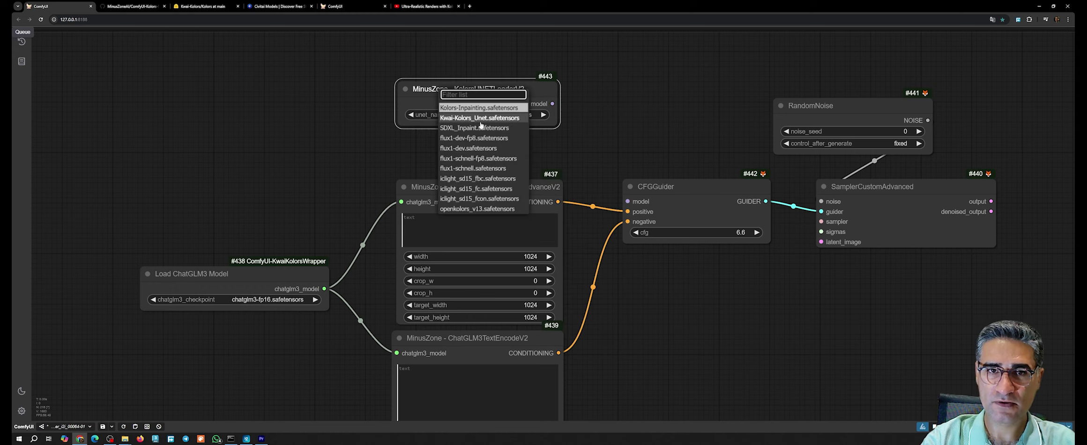
click(458, 118)
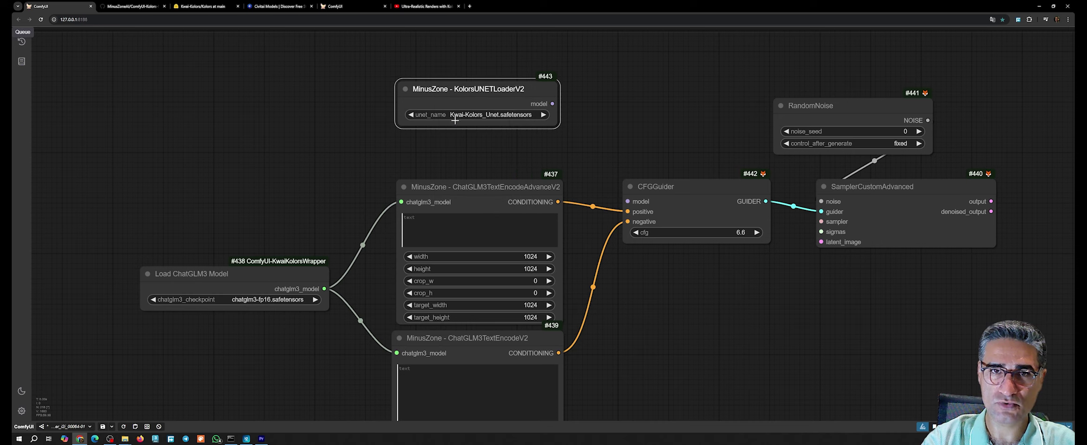
drag(555, 122, 579, 127)
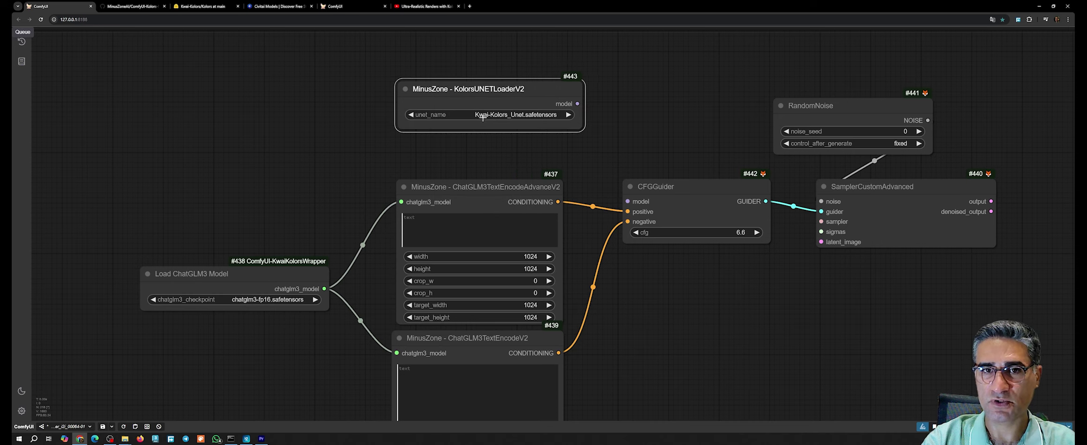
drag(489, 101, 456, 126)
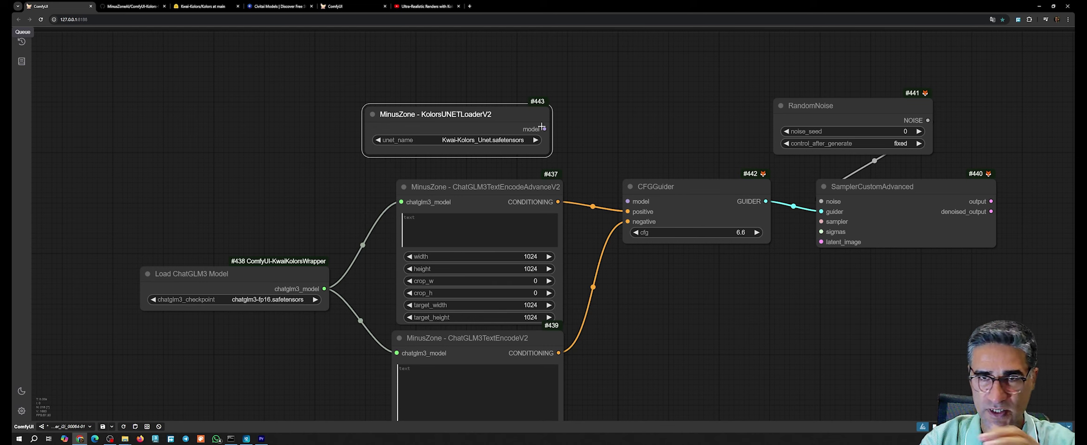
drag(543, 127, 628, 201)
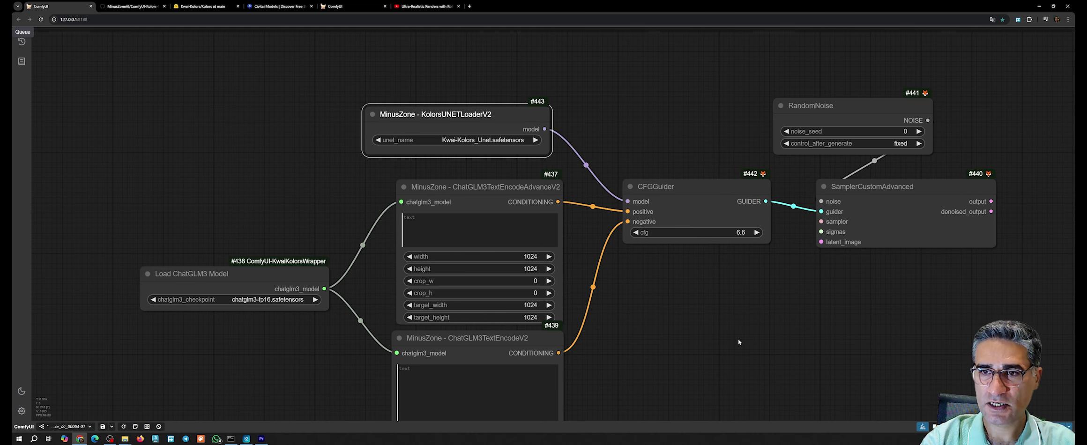
Step: Move the SamplerCustomAdvanced node down to make room for its remaining input nodes
drag(738, 342, 541, 309)
drag(725, 159, 738, 215)
drag(637, 244, 590, 249)
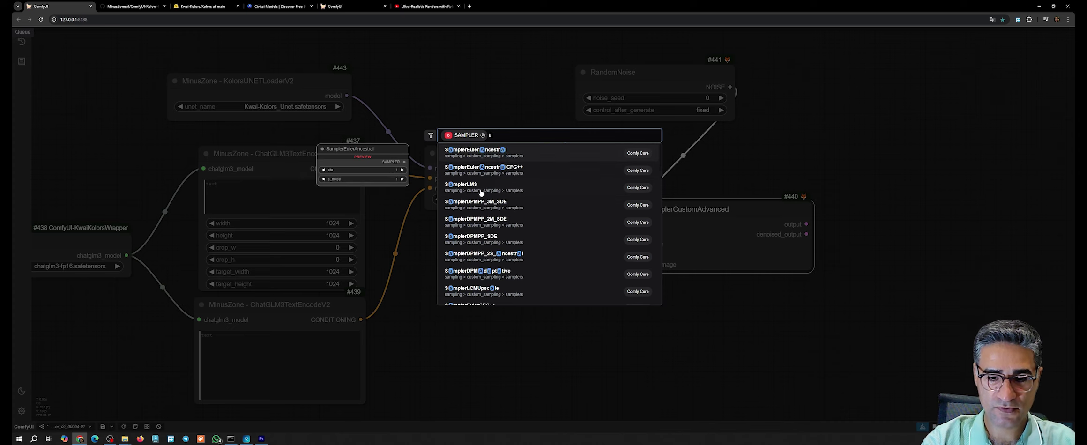
text(ai)
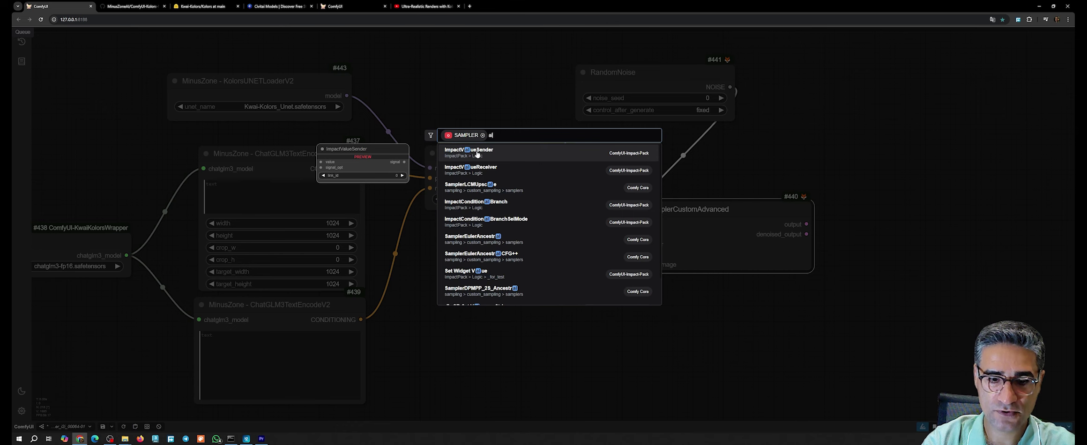
key(BackSpace)
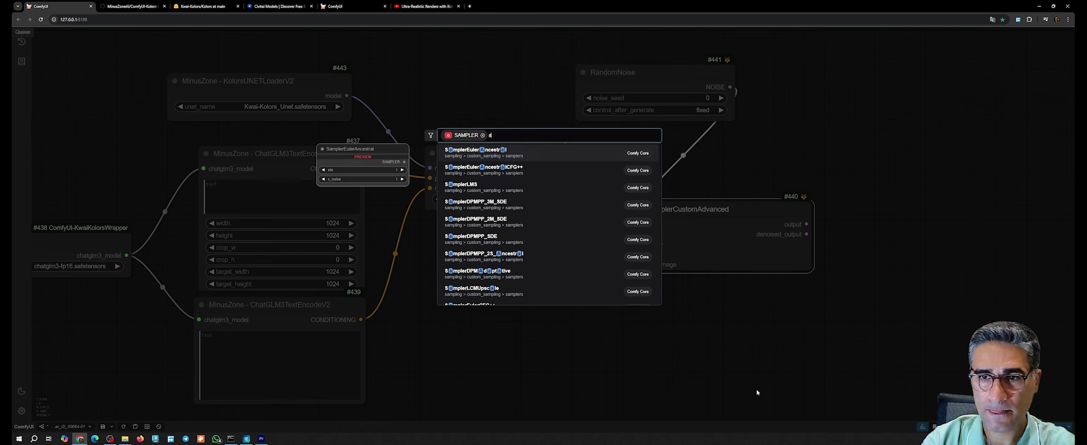
key(Escape)
Step: Add a KSamplerSelect node linked to the sampler input, place it narrowed below the CFGGuider, and set sampler_name to dpmpp_3m_sde_gpu
drag(639, 243, 571, 245)
click(502, 177)
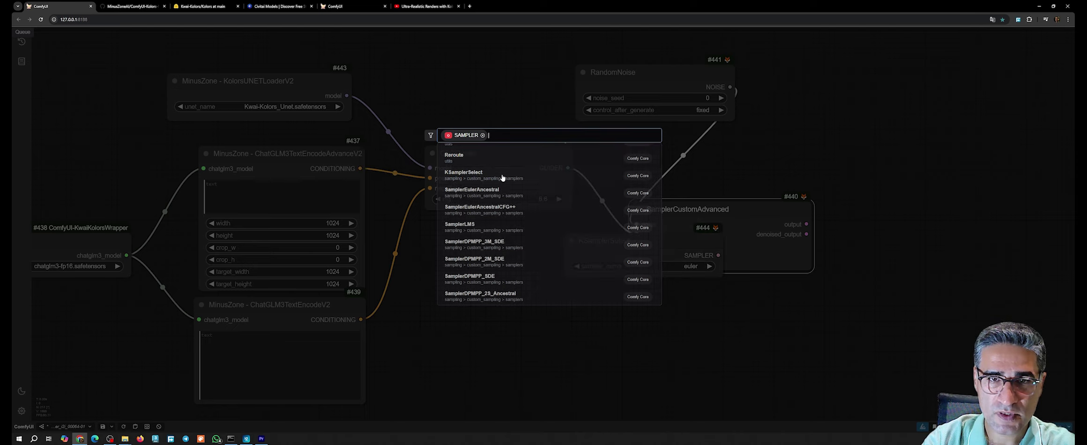
drag(645, 247, 565, 236)
click(568, 257)
click(582, 405)
drag(593, 268, 573, 263)
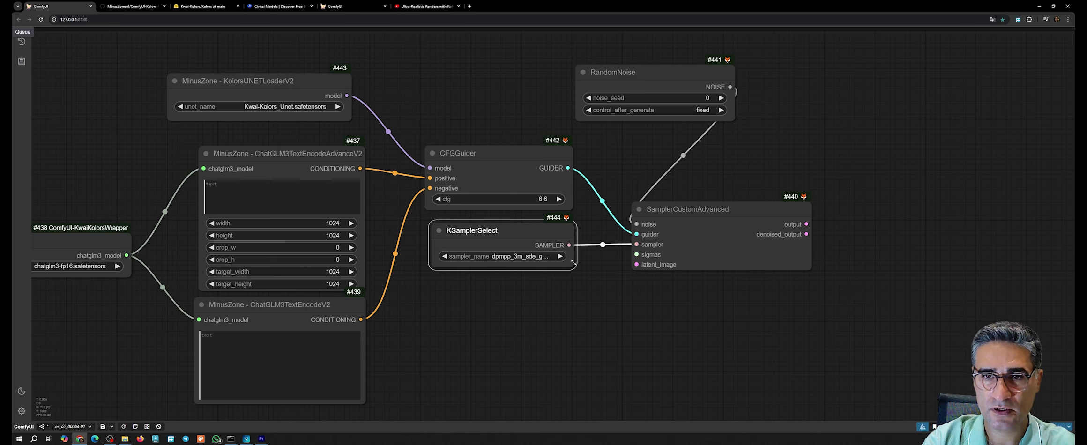
Step: Shift SamplerCustomAdvanced slightly right, then add an AlignYourStepsScheduler linked to its sigmas input and place it below KSamplerSelect
drag(699, 225, 717, 227)
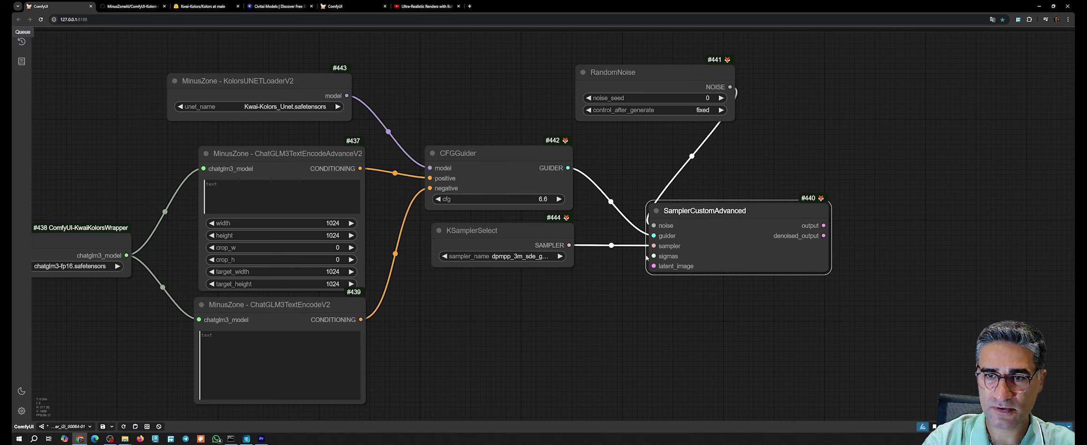
drag(654, 256, 539, 293)
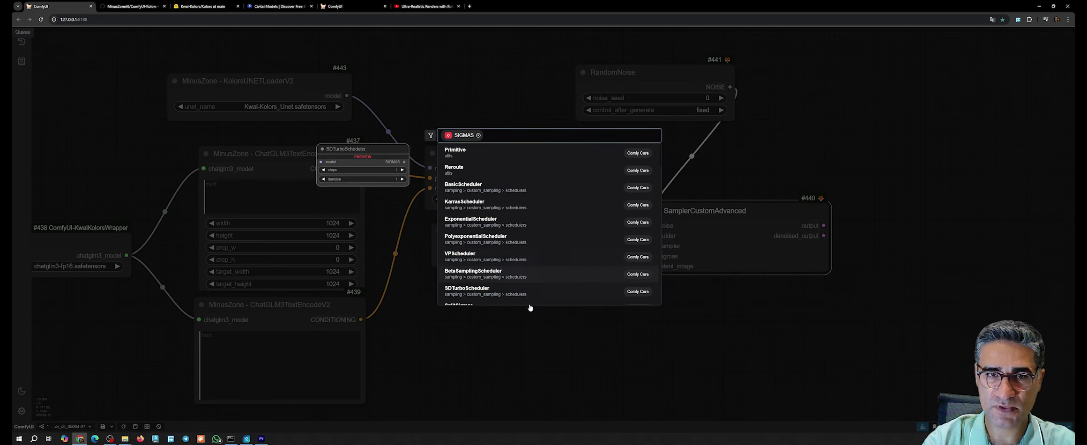
text(aligh)
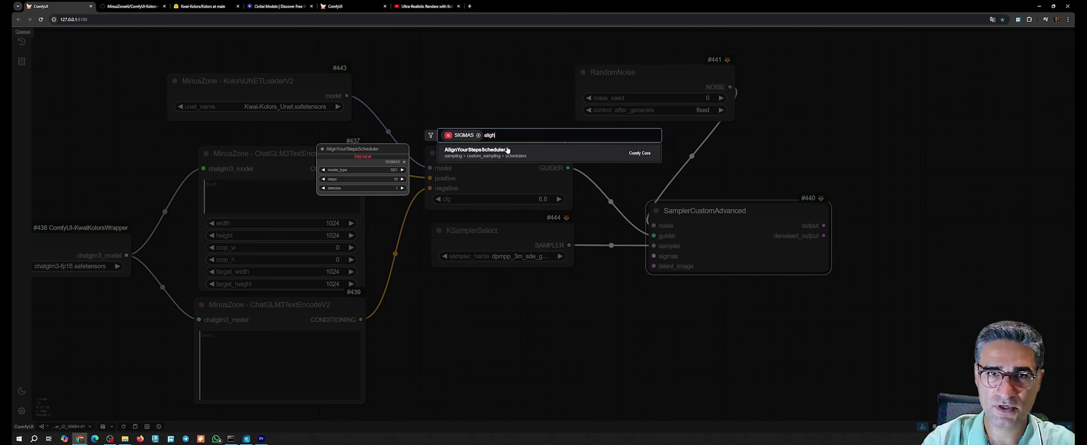
key(Return)
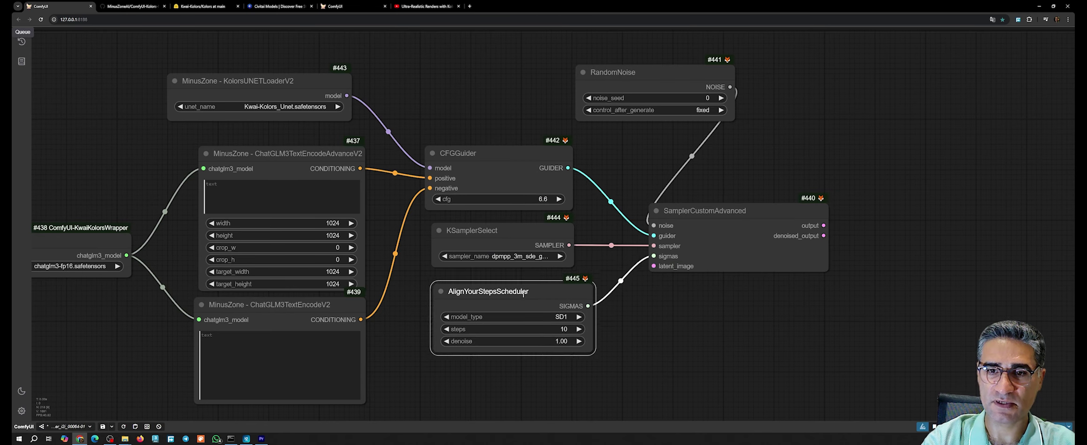
drag(523, 294, 526, 282)
Step: Set the AlignYourStepsScheduler to 20 steps and model_type SDXL
scroll(562, 382, up, 4)
click(568, 288)
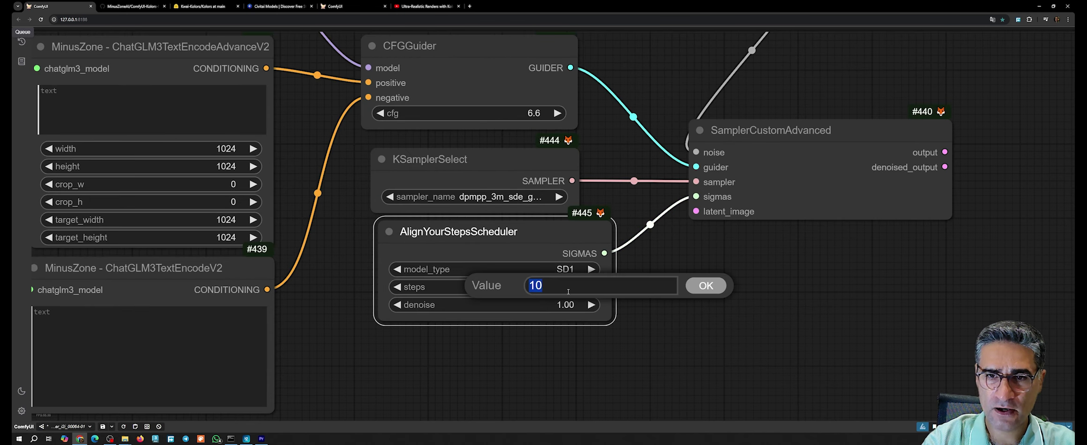
text(10)
key(Return)
click(560, 275)
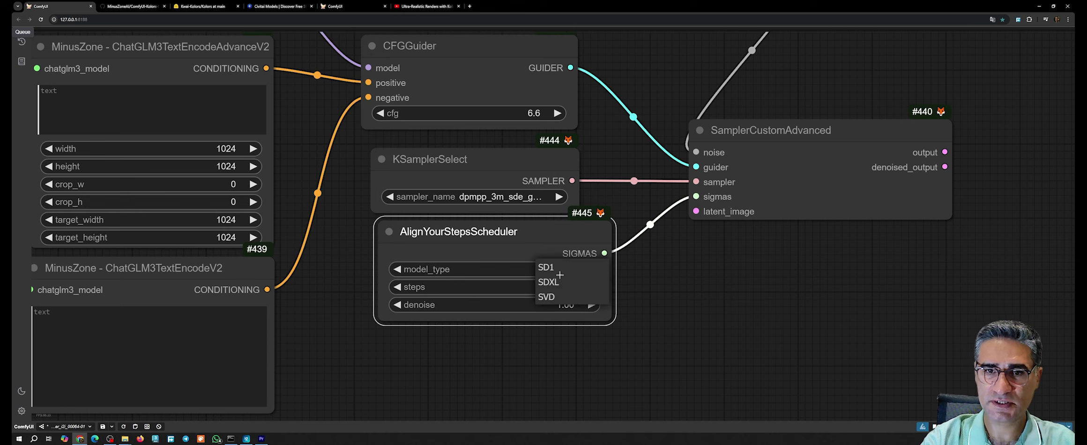
click(550, 282)
scroll(669, 319, down, 8)
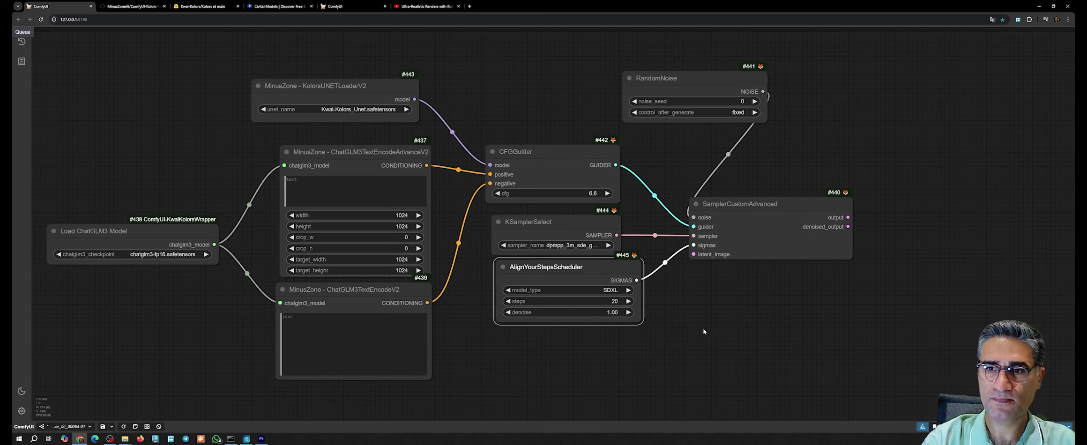
Step: Lower the SamplerCustomAdvanced node so its sigmas input lines up with the scheduler's SIGMAS output
scroll(613, 296, up, 3)
drag(699, 97, 757, 84)
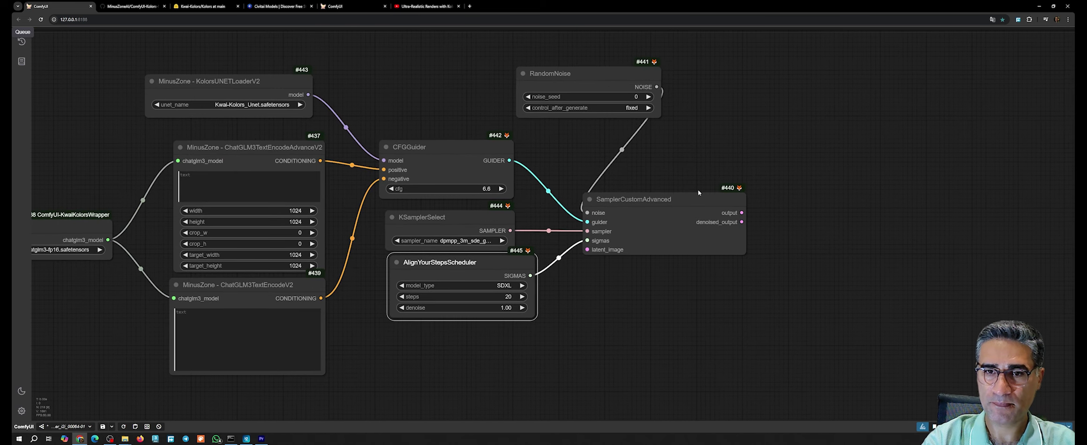
drag(674, 297, 704, 160)
drag(713, 122, 728, 156)
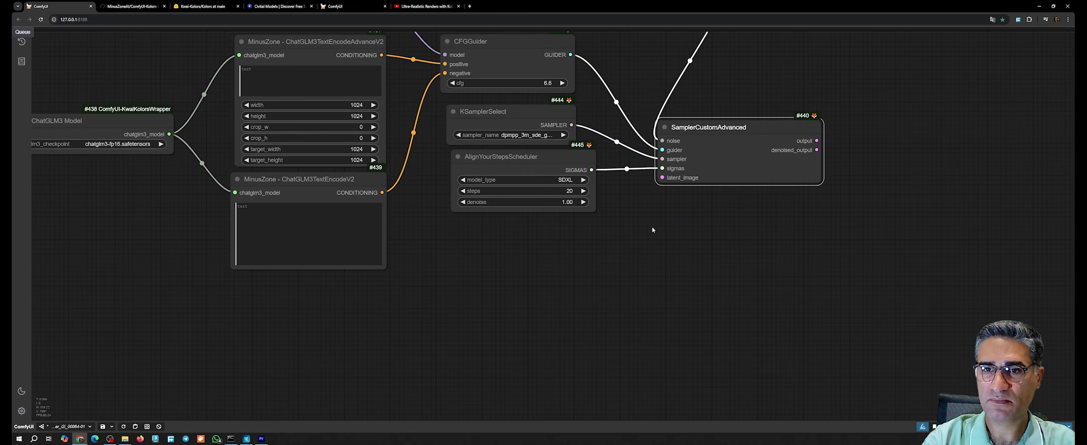
Step: Add an Empty Latent Image node linked to the sampler's latent_image input and place it below the AlignYourStepsScheduler
drag(535, 267, 591, 252)
drag(719, 163, 604, 232)
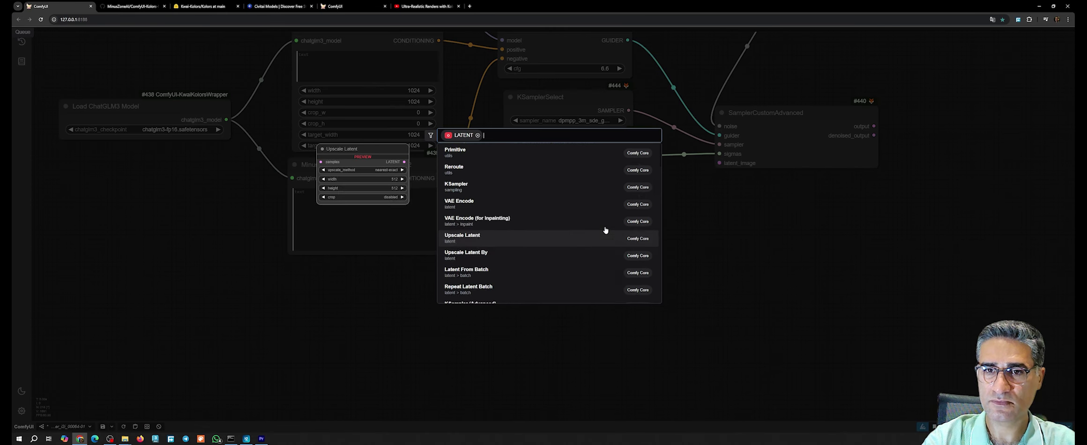
text(emp)
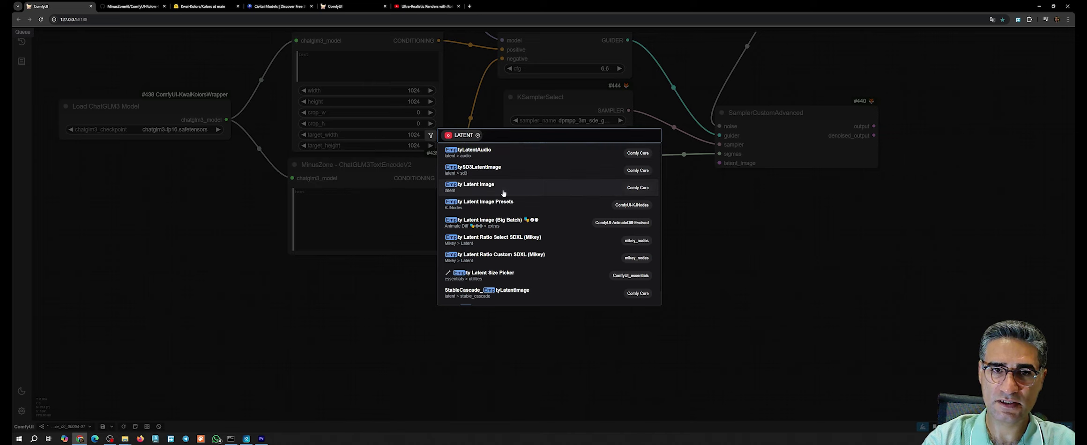
click(471, 185)
drag(630, 243, 627, 220)
Step: Nudge the AlignYourStepsScheduler and Empty Latent Image nodes left to line up with the nodes above, then clear the selection
scroll(813, 249, down, 3)
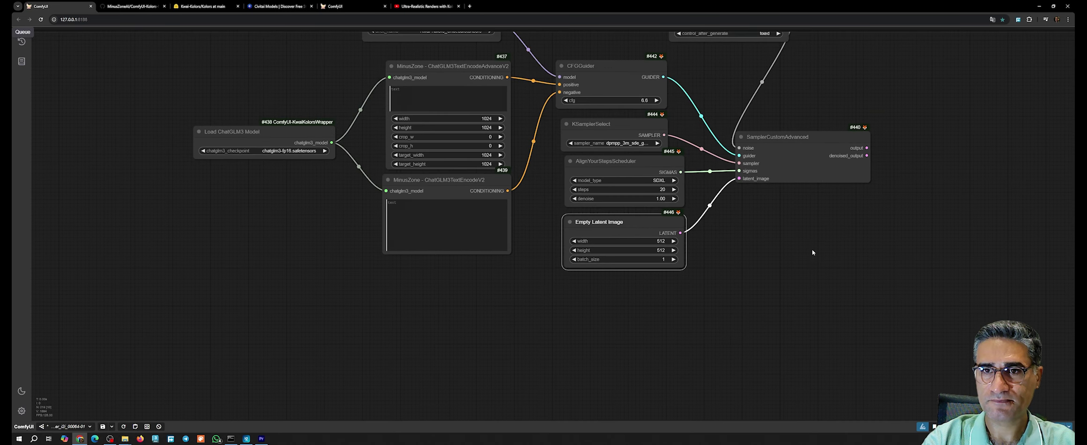
drag(812, 251, 806, 275)
drag(640, 195, 634, 197)
drag(637, 248, 631, 251)
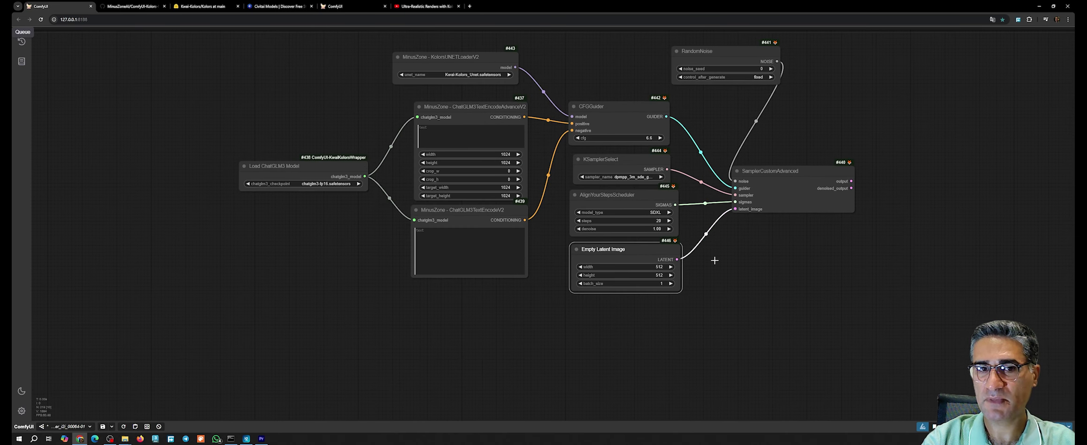
click(773, 303)
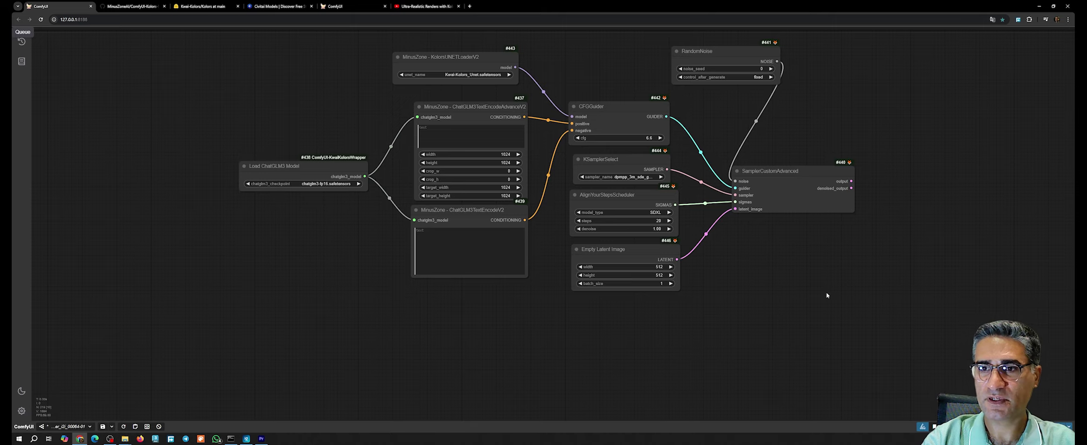
Step: Add a VAE Decode node fed by the sampler's denoised_output and place it above and to the right of the sampler
drag(827, 293, 759, 322)
drag(791, 256, 748, 262)
drag(769, 214, 730, 207)
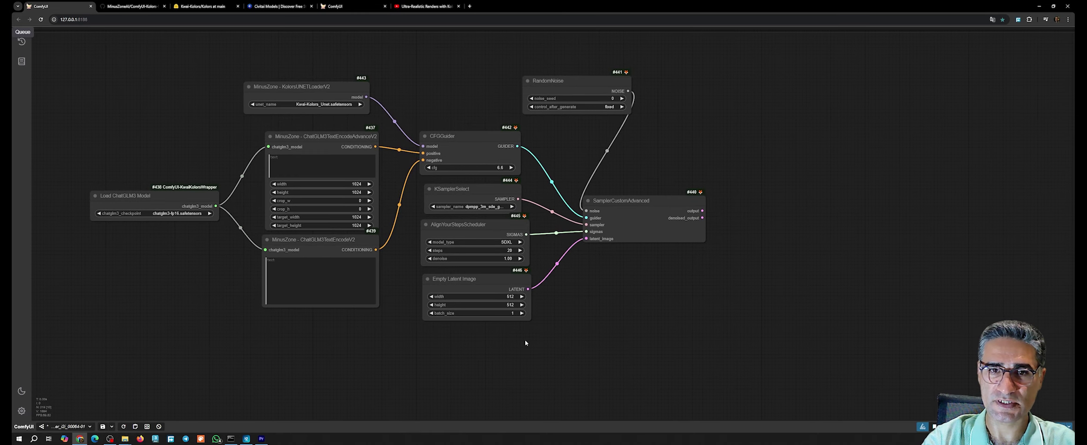
scroll(694, 211, right, 2)
scroll(676, 211, up, 5)
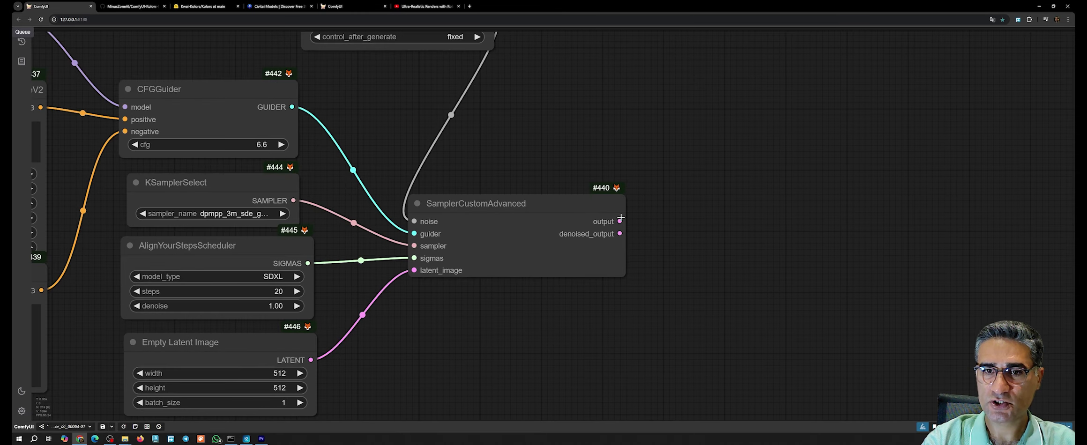
drag(619, 234, 649, 225)
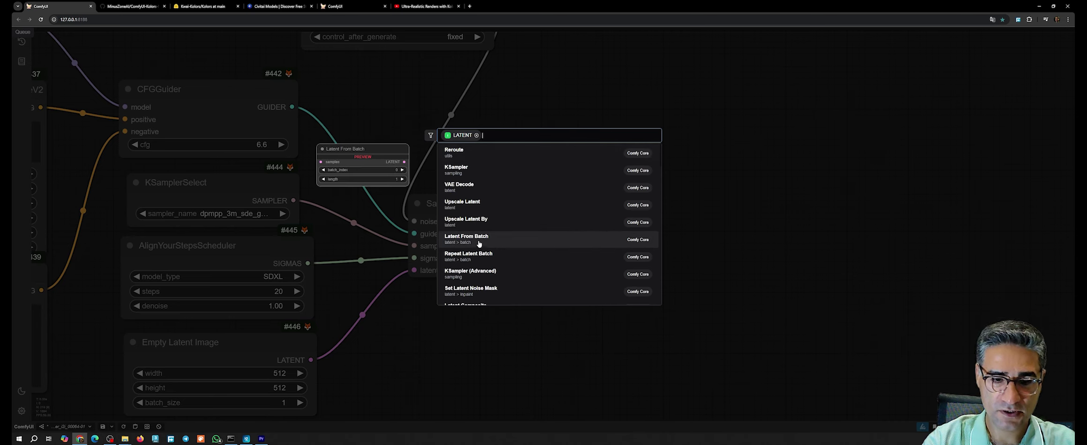
text(va)
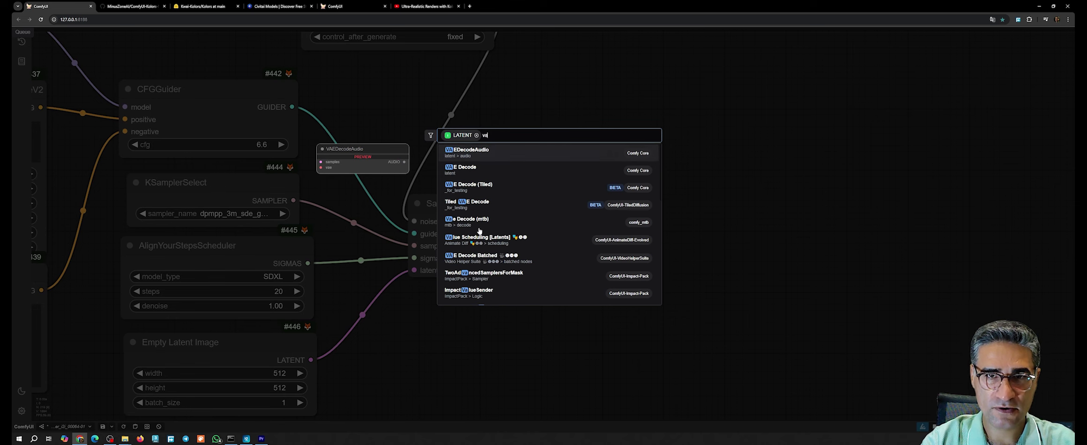
click(502, 170)
drag(716, 217, 721, 119)
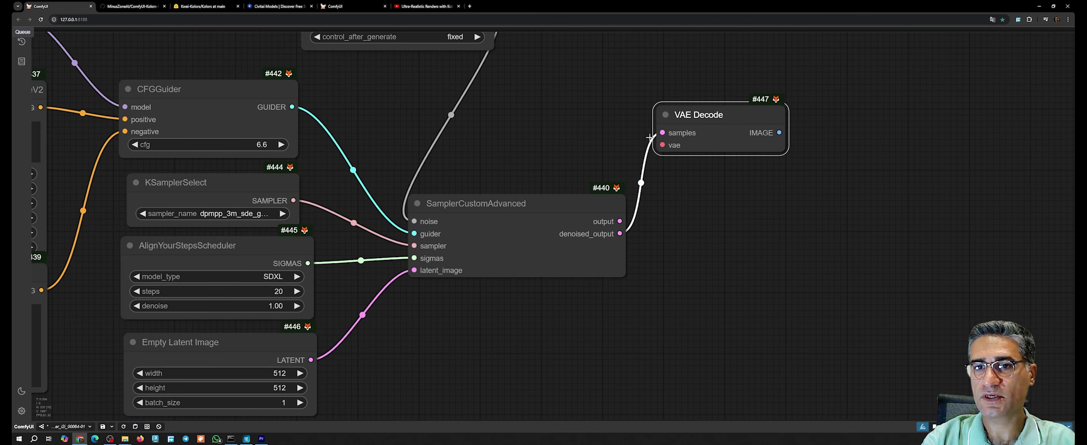
Step: Add a VAE Loader node linked to the VAE Decode's vae input, load the kolorsVAE_fp32Safetensors file, and place it above the sampler
double_click(546, 120)
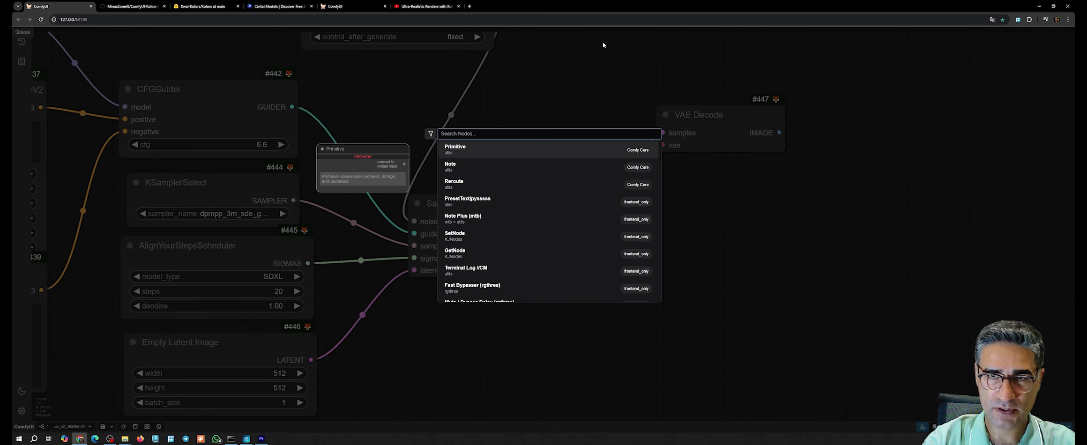
click(604, 43)
drag(666, 146, 565, 132)
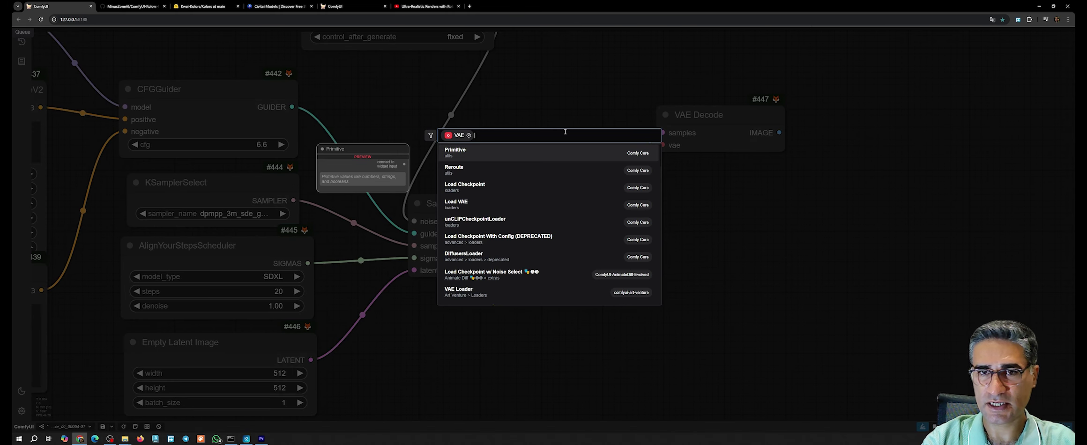
text(vae)
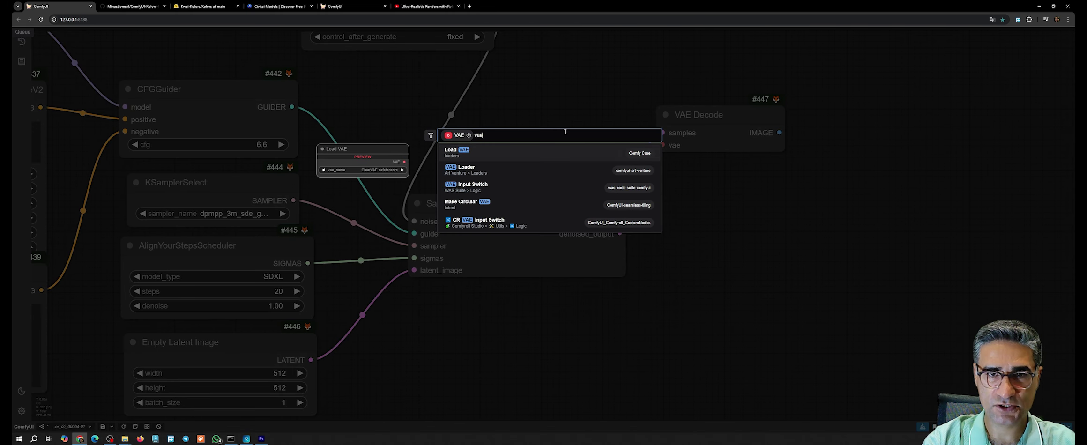
click(466, 173)
drag(666, 123, 527, 103)
click(559, 134)
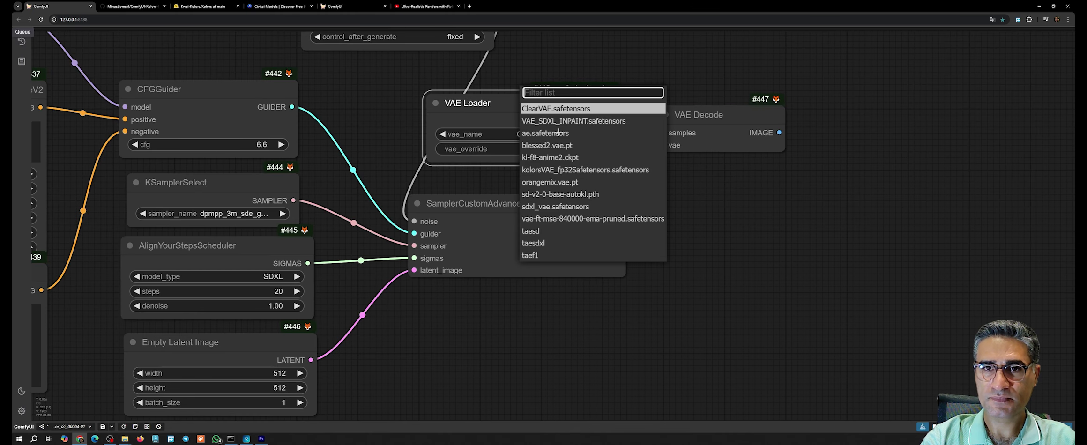
click(532, 171)
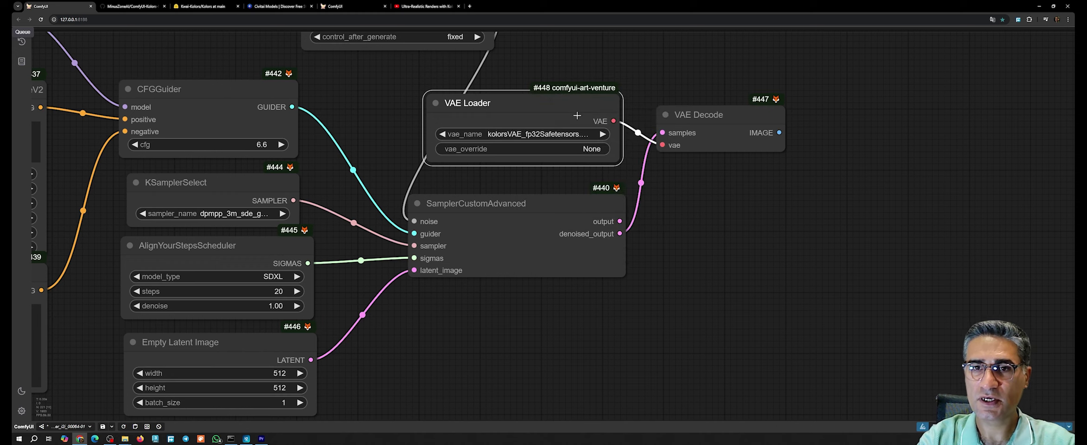
drag(577, 116, 590, 124)
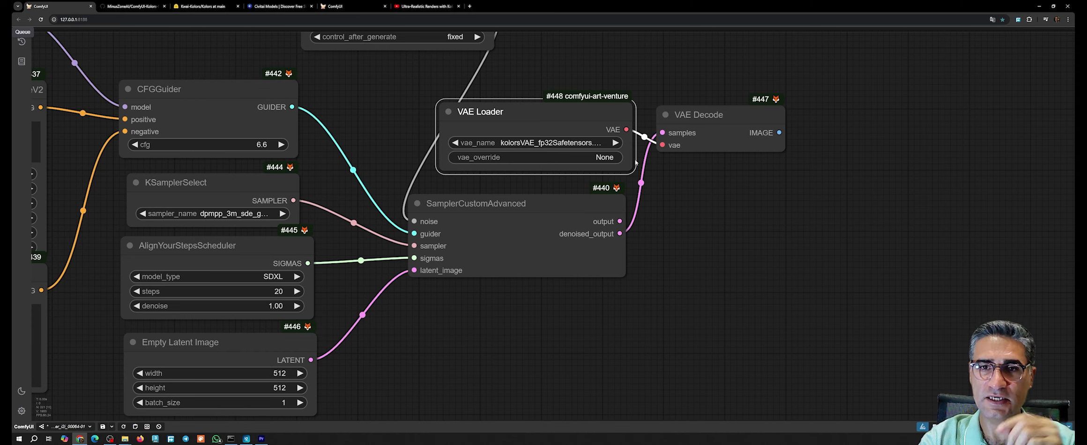
drag(559, 129, 553, 121)
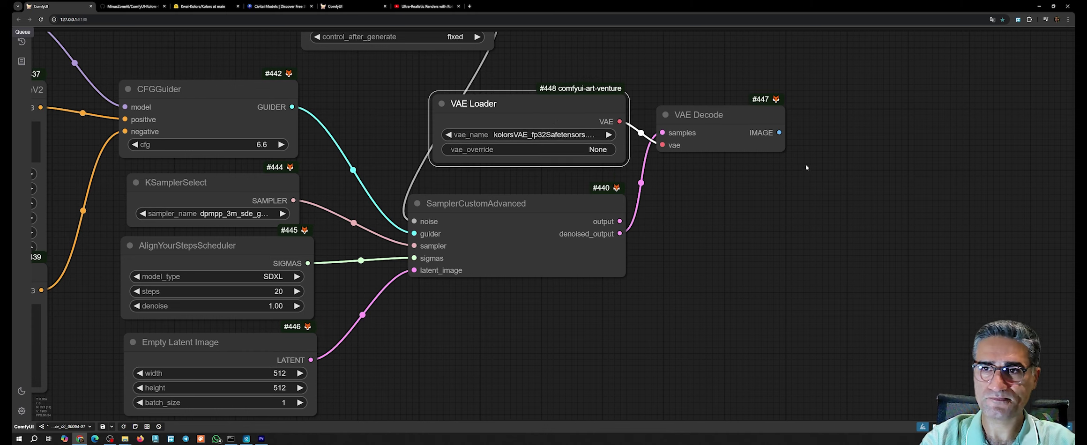
Step: Add a Save Image node fed by the VAE Decode's IMAGE output
drag(806, 166, 713, 180)
drag(691, 150, 740, 295)
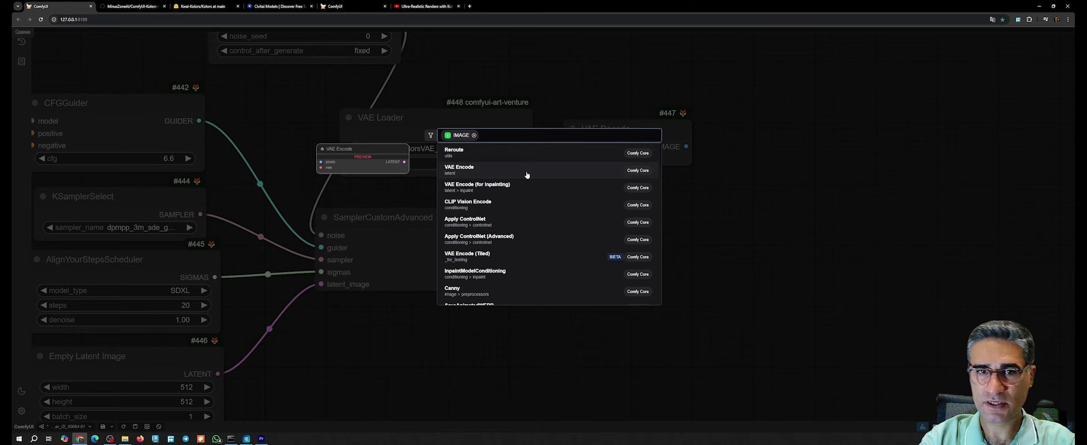
text(save)
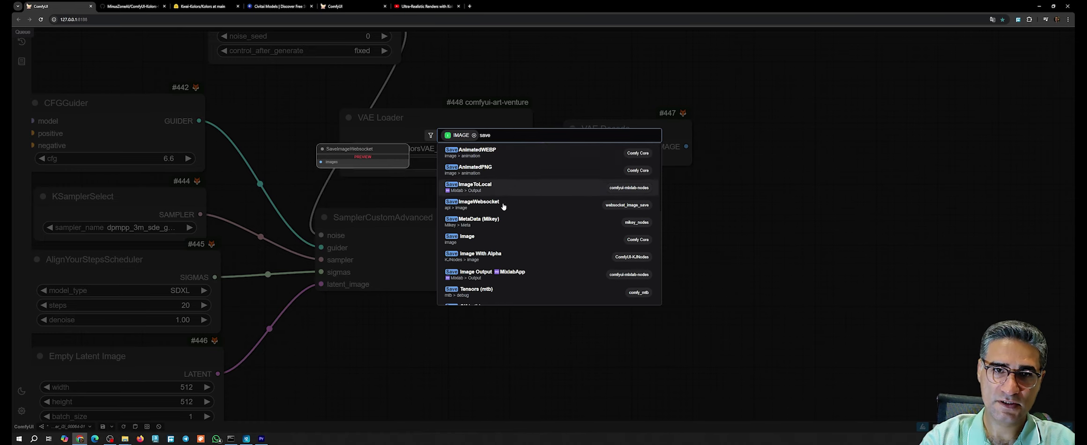
click(476, 240)
Step: Enter "car" as the prompt in the ChatGLM3TextEncodeAdvanceV2 node and nudge the KolorsUNETLoaderV2 node above it
scroll(695, 348, down, 5)
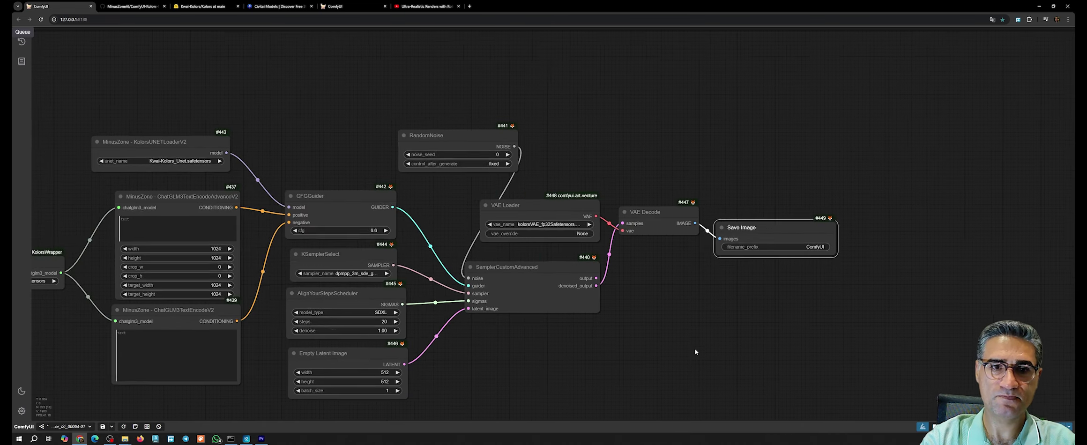
drag(695, 348, 934, 254)
click(349, 130)
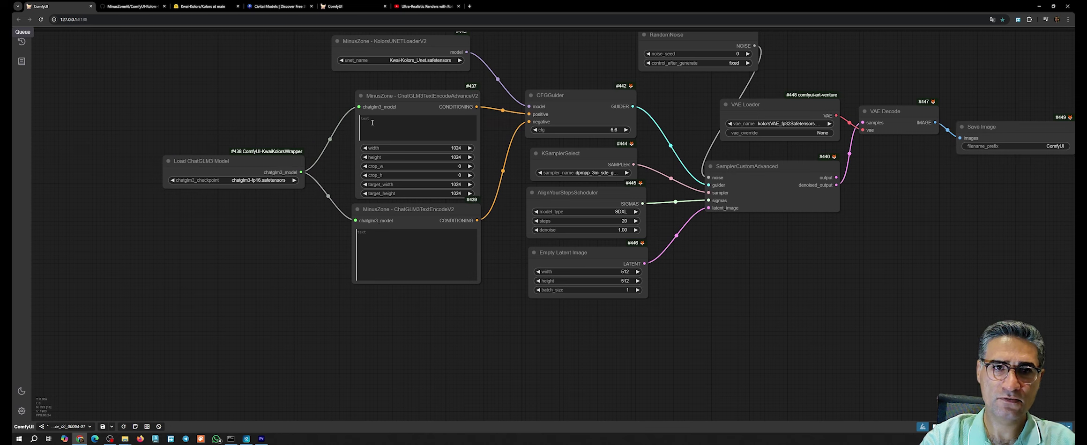
click(372, 123)
text(car)
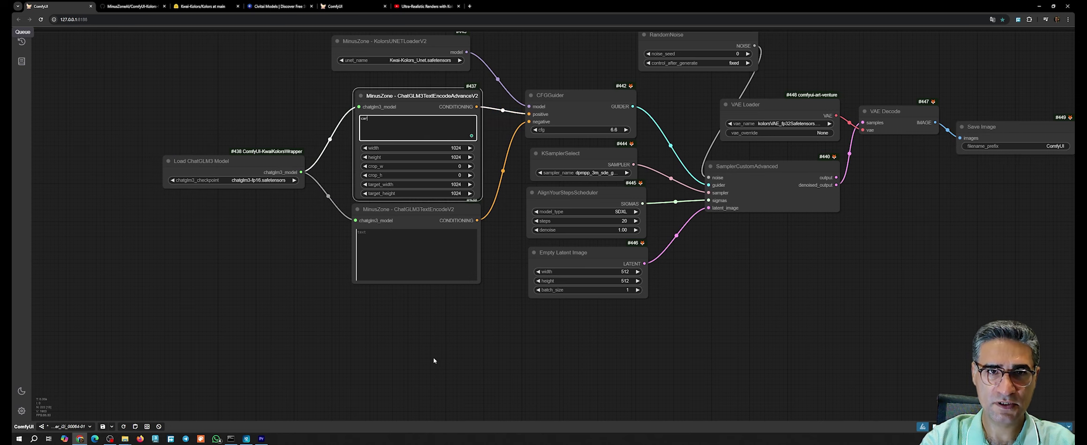
click(473, 378)
drag(473, 379, 408, 394)
drag(389, 65, 400, 64)
Step: Queue the workflow for execution from the Save Image node
scroll(836, 270, down, 1)
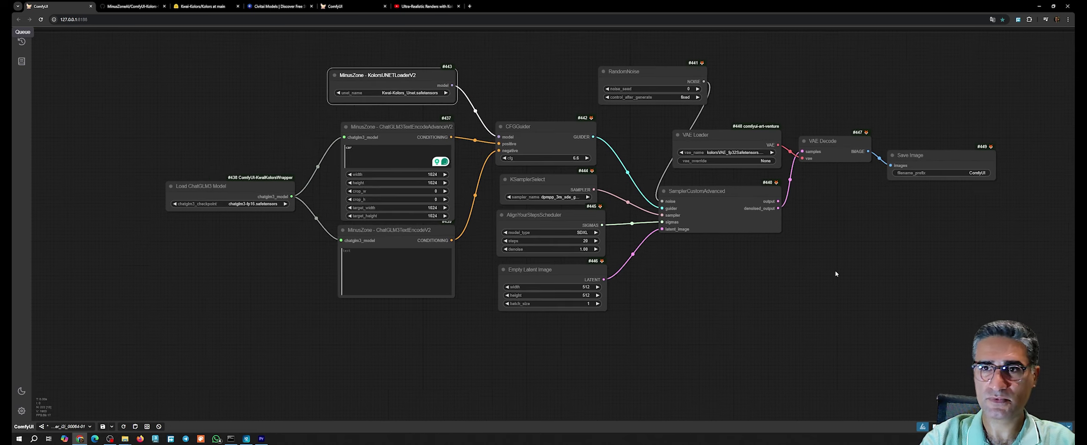
drag(835, 270, 767, 273)
right_click(873, 161)
click(886, 200)
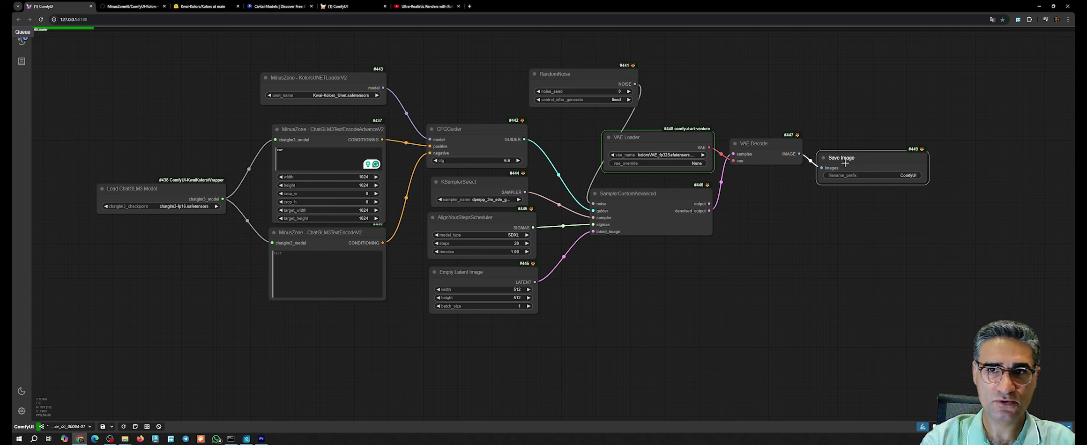
Step: Follow the workflow's execution, examining the UNET loader, ChatGLM3 model, text encoder, sampler and VAE Loader nodes
drag(648, 147, 644, 147)
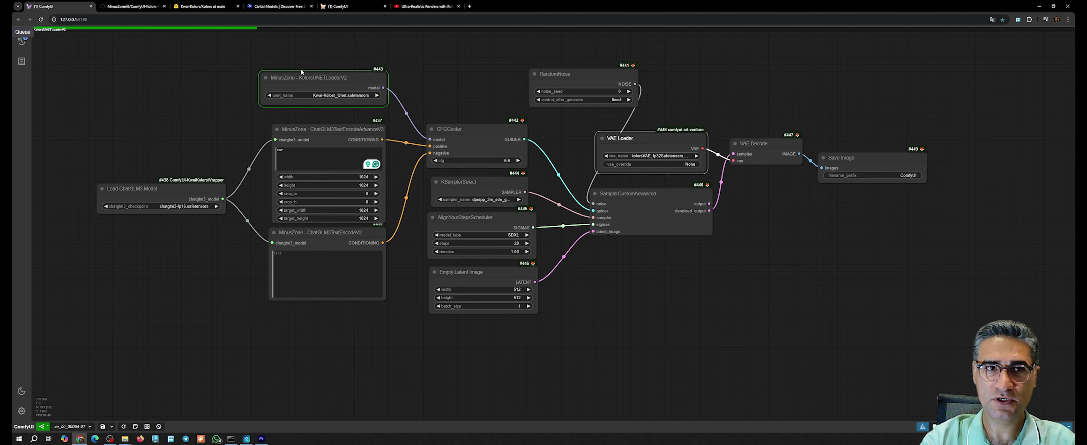
scroll(301, 72, up, 5)
scroll(299, 69, down, 4)
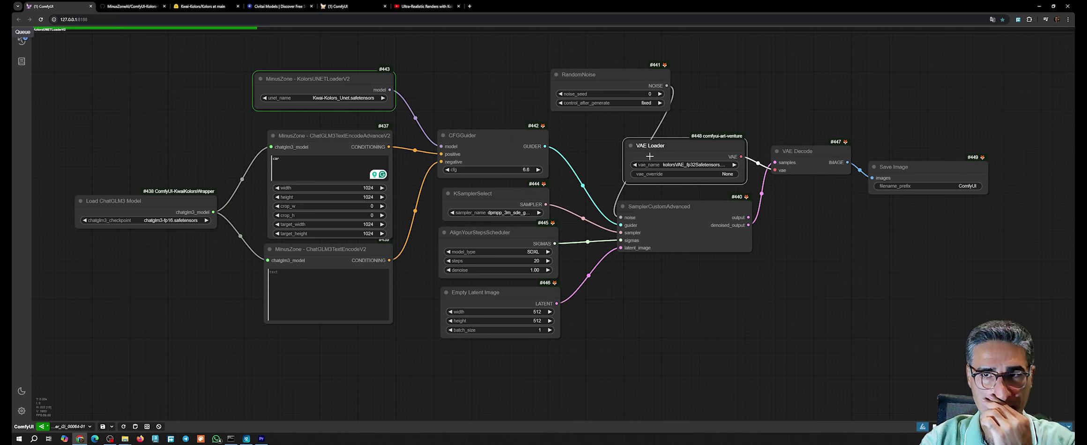
scroll(103, 211, up, 9)
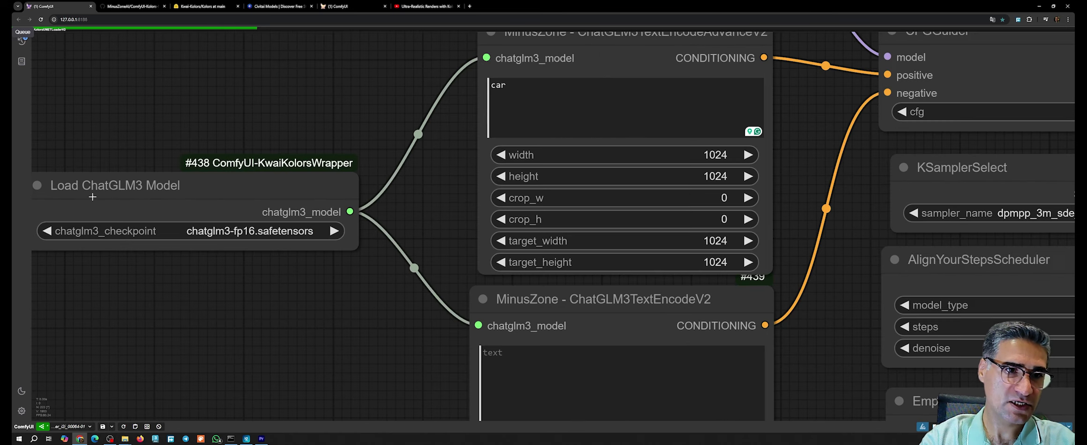
scroll(99, 194, down, 8)
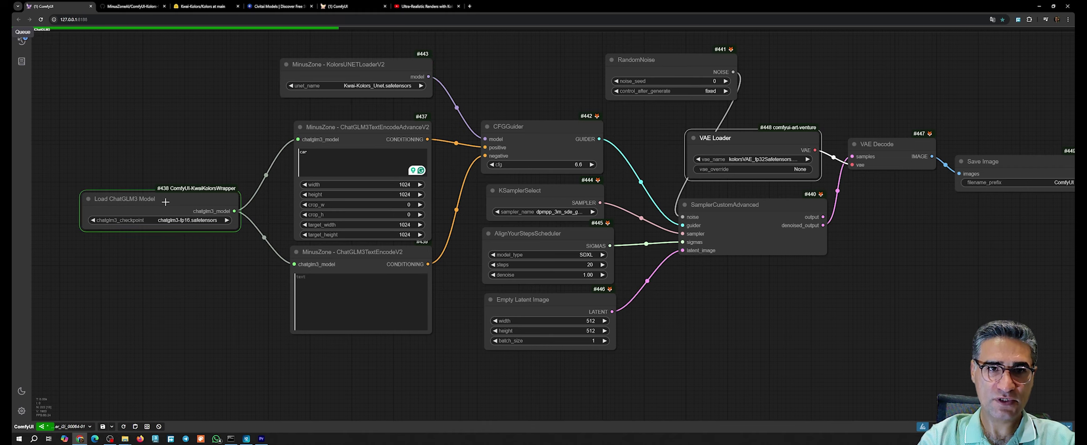
scroll(313, 127, up, 5)
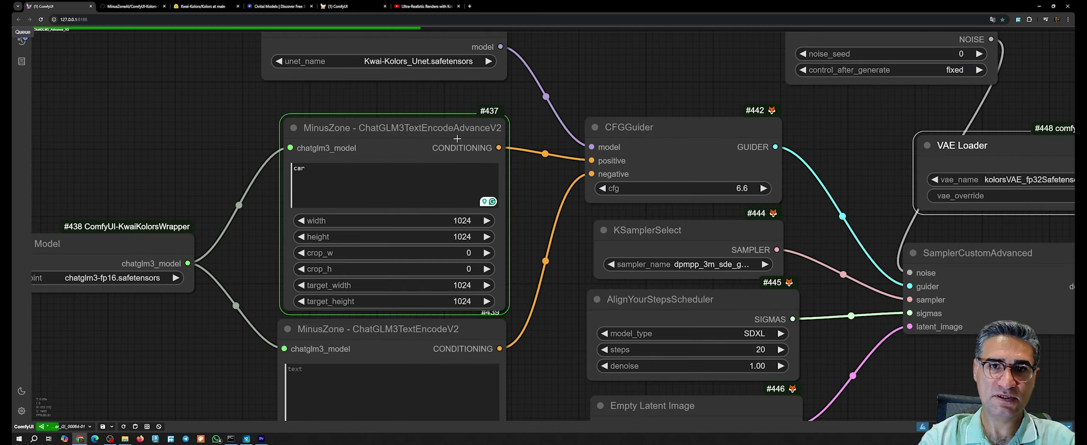
drag(543, 214, 537, 184)
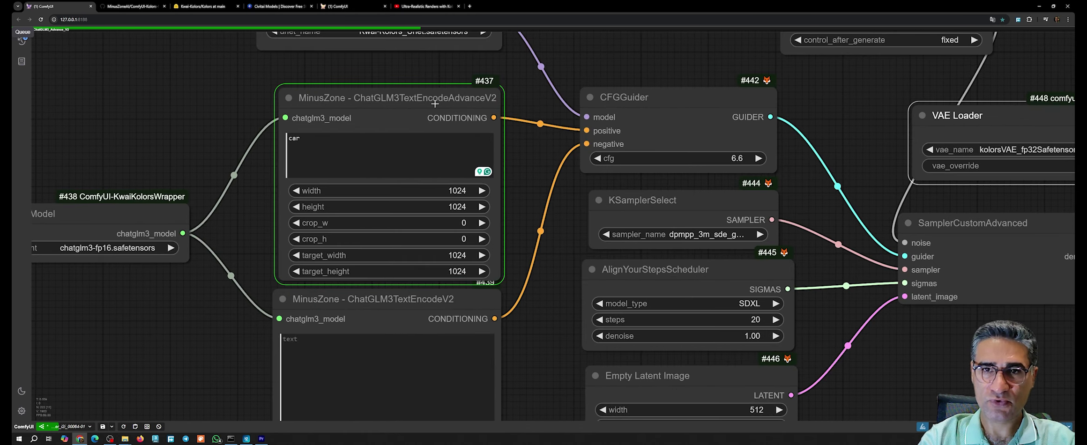
scroll(436, 109, down, 8)
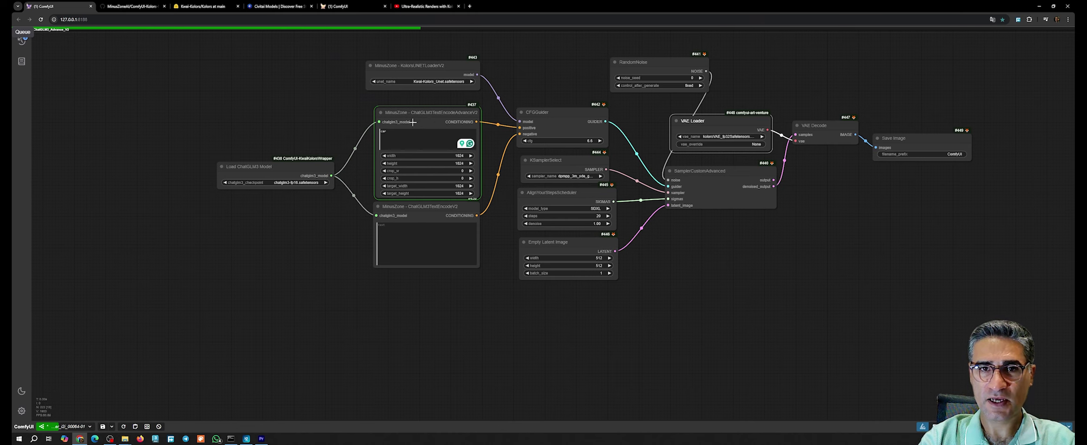
scroll(632, 202, up, 4)
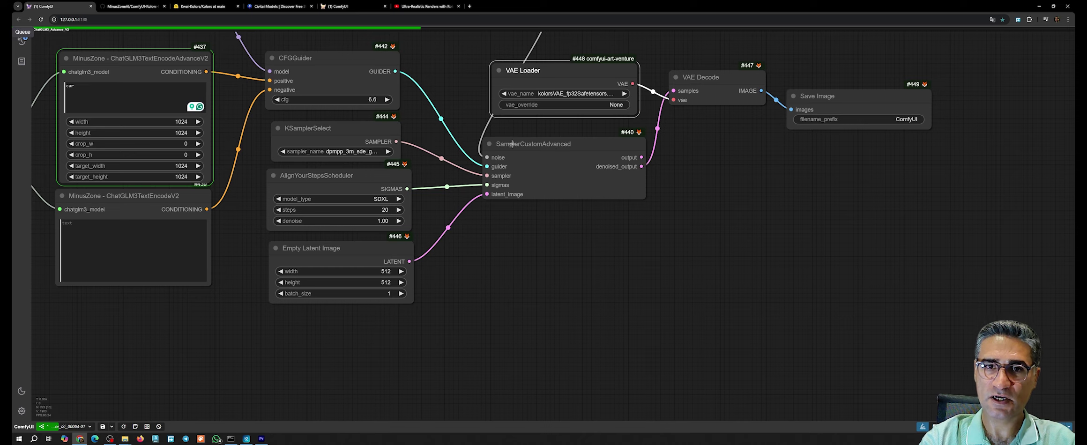
click(513, 145)
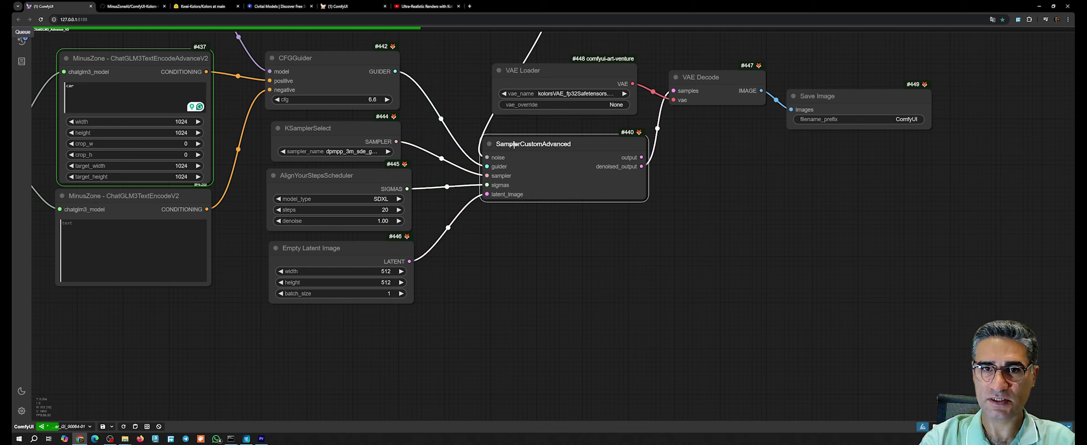
click(562, 84)
drag(574, 266, 641, 308)
scroll(647, 300, down, 2)
scroll(641, 308, down, 2)
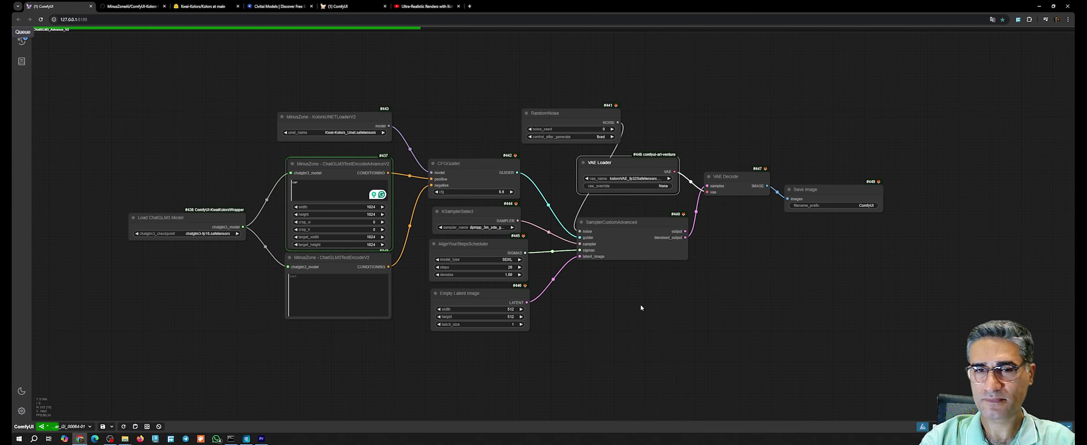
Step: Move the RandomNoise node directly above the CFGGuider, nudge the KSamplerSelect node into line, and clear the selection
drag(593, 139, 501, 145)
drag(508, 215, 507, 213)
click(654, 355)
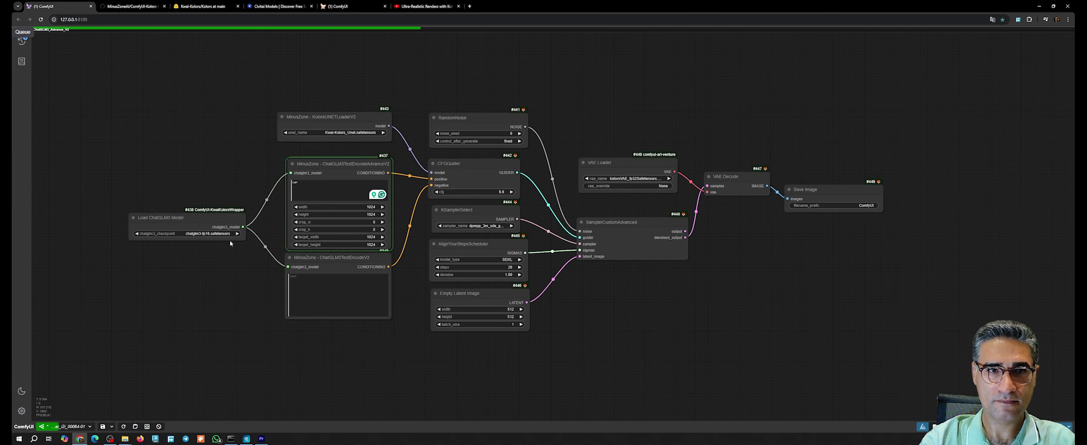
Step: Raise the SamplerCustomAdvanced node beside the CFGGuider, put the VAE Loader below it, and align Save Image with VAE Decode
drag(628, 164, 641, 268)
drag(633, 222, 630, 170)
drag(646, 267, 638, 217)
drag(825, 189, 821, 177)
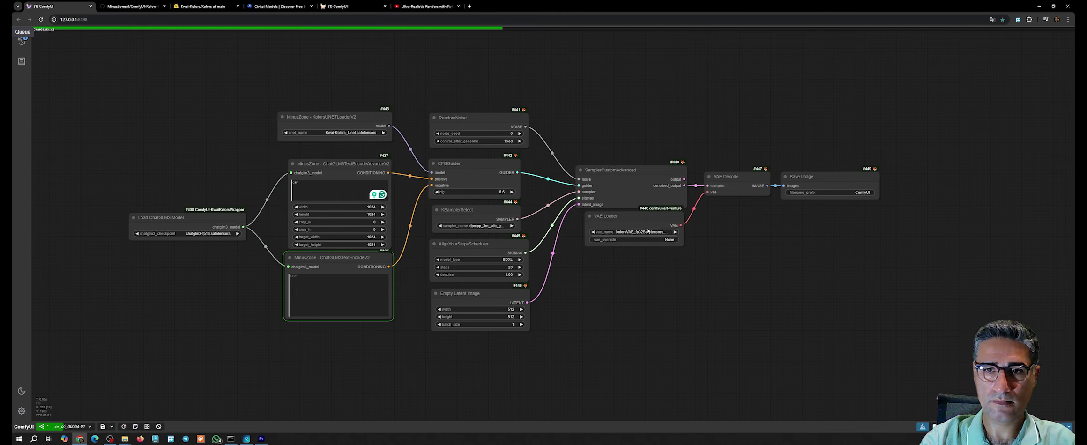
click(722, 265)
drag(638, 217, 634, 288)
Step: Review the generated car image, and set the Empty Latent Image node's width and height to 1024
scroll(664, 284, up, 5)
drag(939, 235, 675, 235)
scroll(675, 236, up, 10)
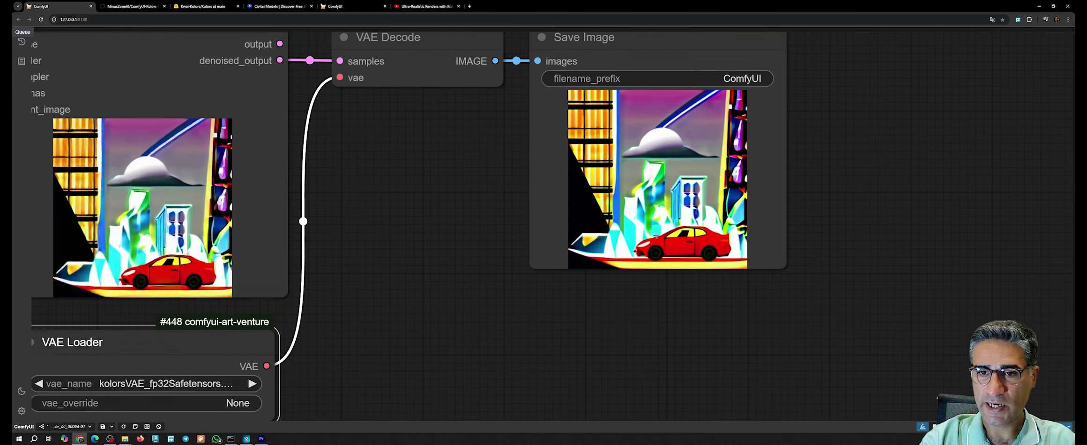
scroll(675, 237, down, 9)
drag(552, 293, 917, 313)
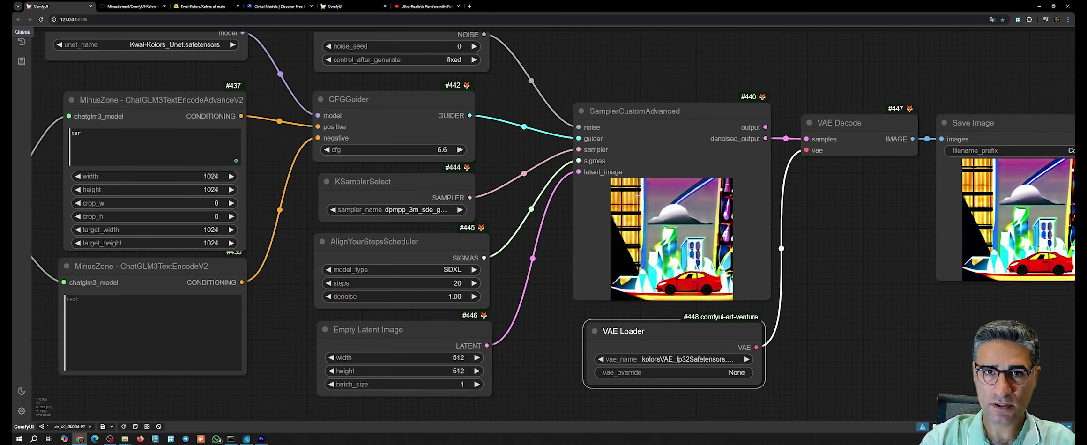
drag(548, 88, 577, 89)
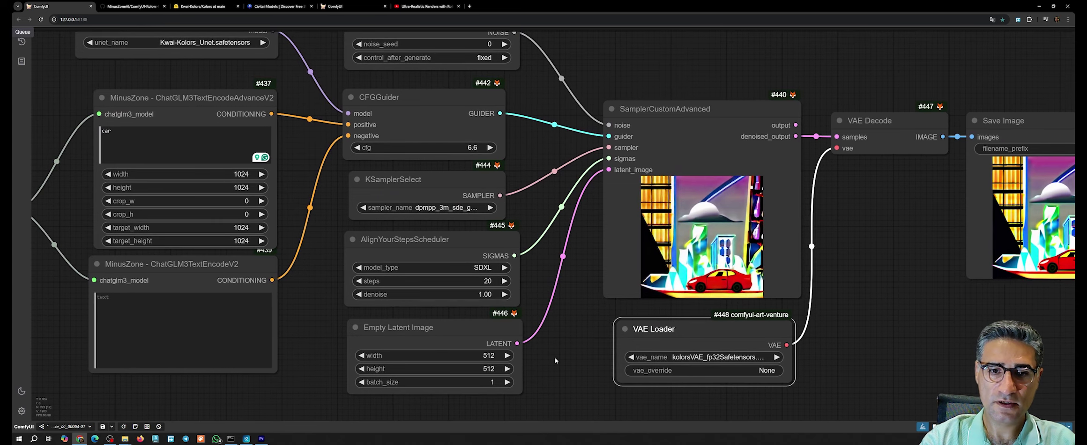
click(463, 355)
text(1024)
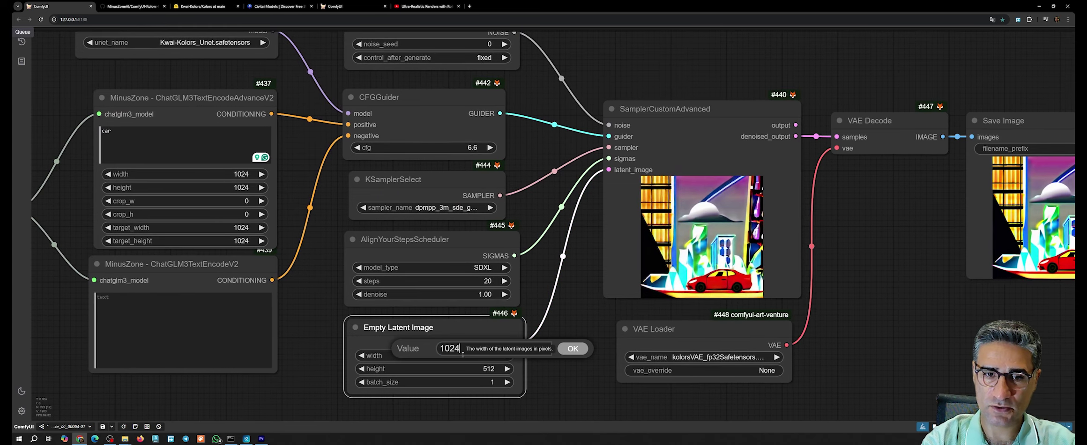
key(Return)
click(474, 369)
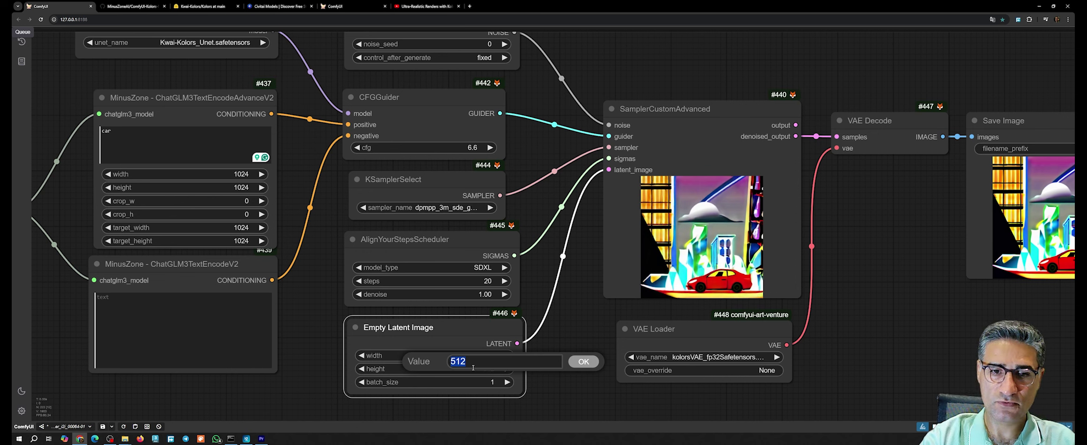
text(1024)
key(Return)
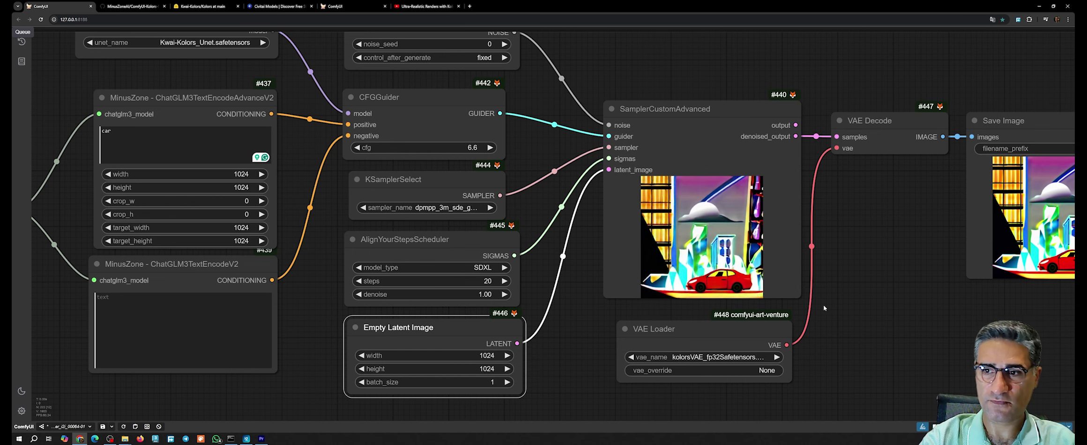
Step: Queue the Save Image output again at the new latent size and watch the sampler's preview
drag(823, 305, 675, 306)
right_click(909, 202)
click(942, 292)
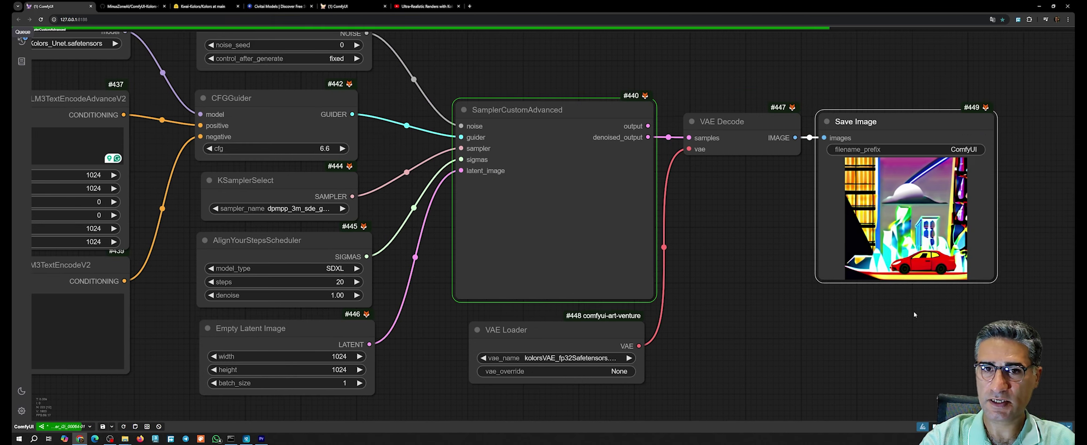
drag(752, 330, 802, 327)
scroll(802, 327, down, 4)
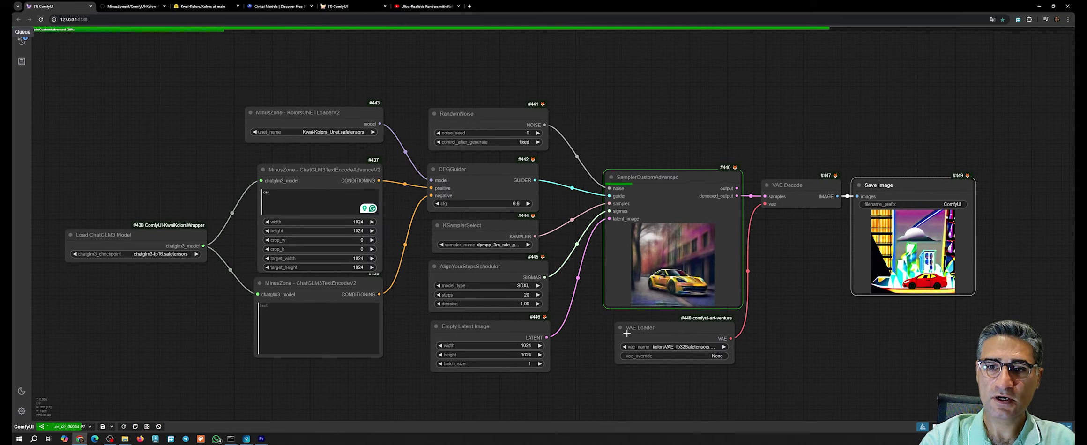
scroll(693, 283, up, 5)
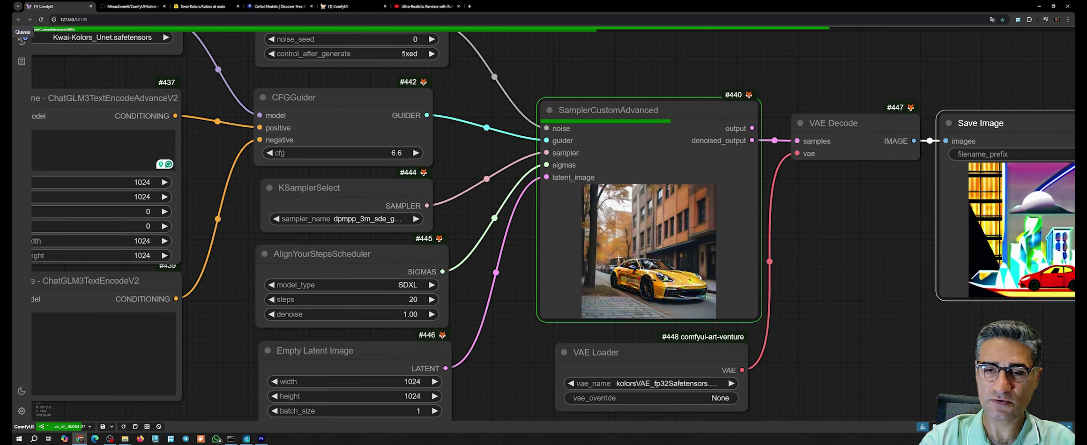
Step: Examine the regenerated car image in the Save Image node at close range
scroll(638, 275, down, 3)
drag(548, 341, 580, 344)
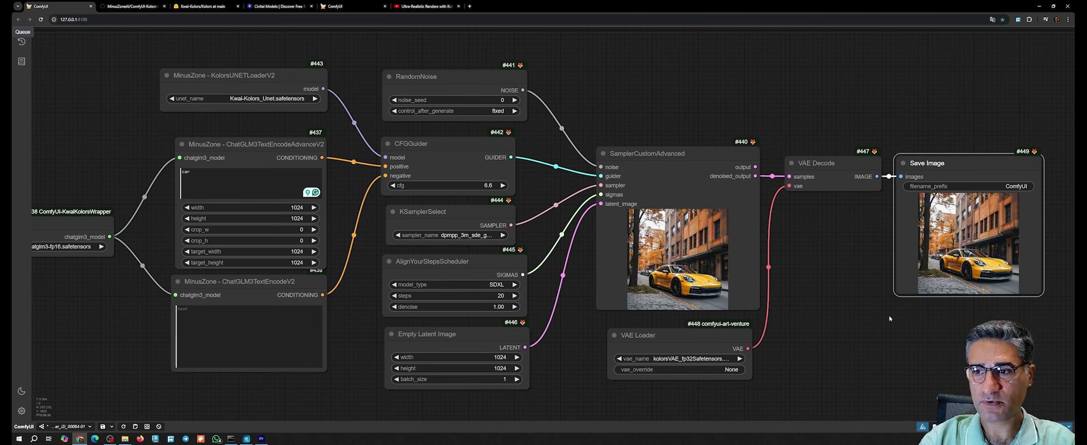
drag(890, 321, 630, 339)
scroll(707, 280, up, 5)
scroll(708, 279, up, 12)
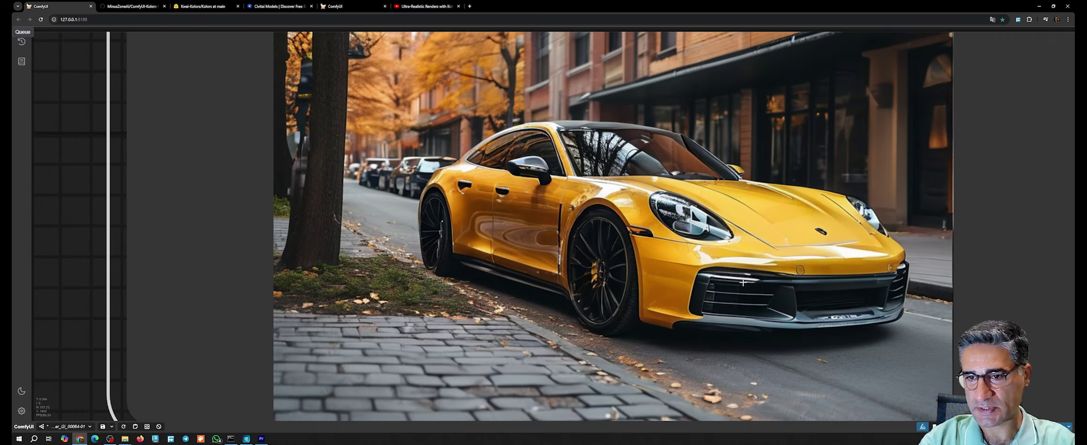
scroll(729, 273, down, 4)
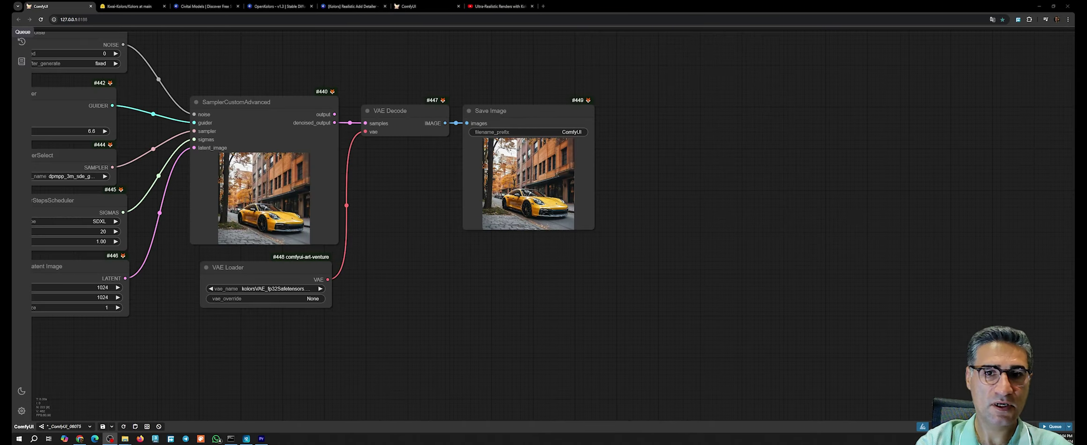
scroll(642, 227, up, 10)
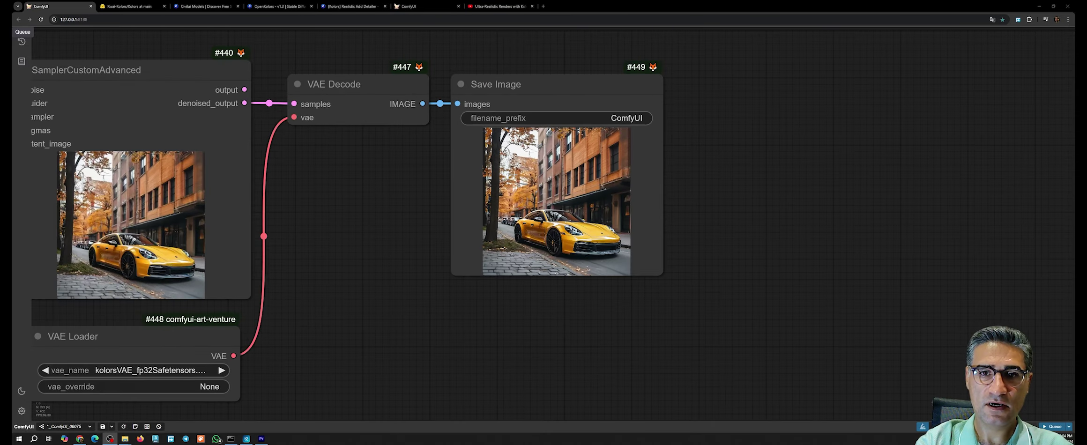
scroll(609, 220, up, 5)
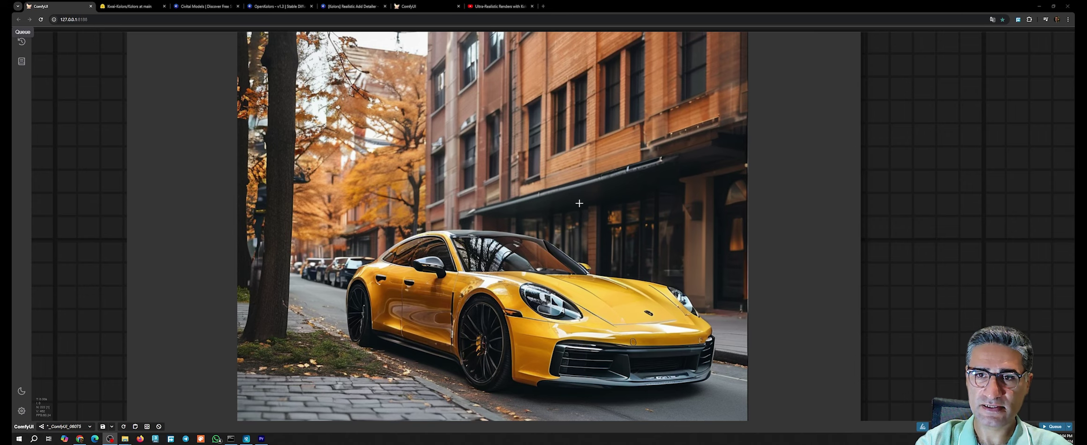
scroll(544, 205, down, 14)
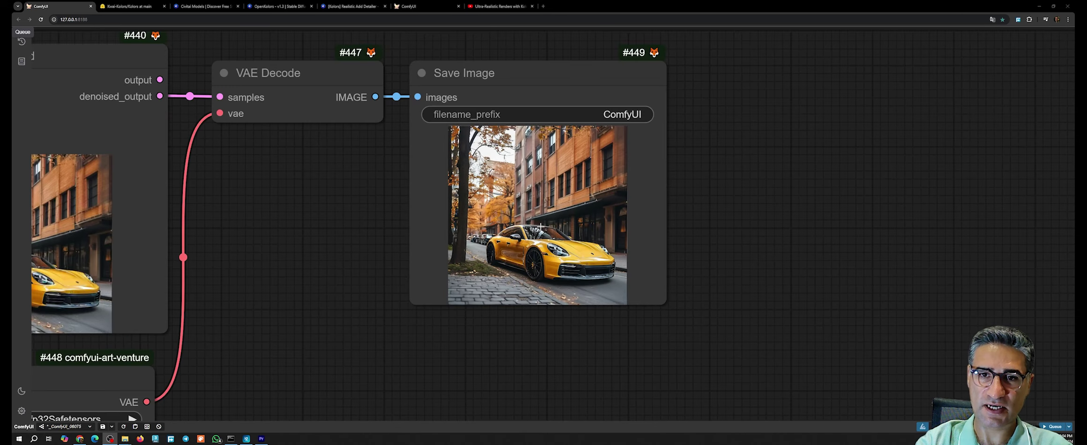
drag(356, 225, 839, 413)
drag(599, 206, 737, 135)
Step: Switch to Civitai and review the OpenKolors v1.3 model page, including its download option and checkpoint placement instructions
click(278, 6)
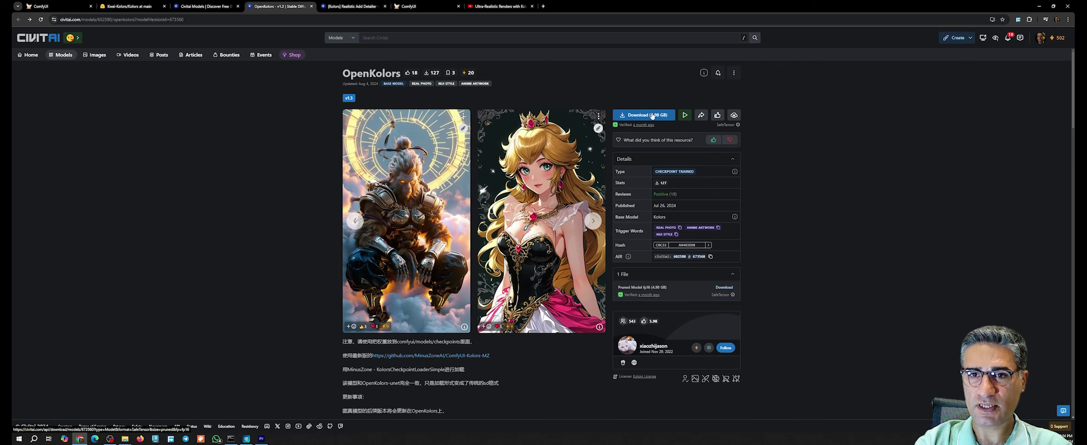
scroll(422, 354, down, 5)
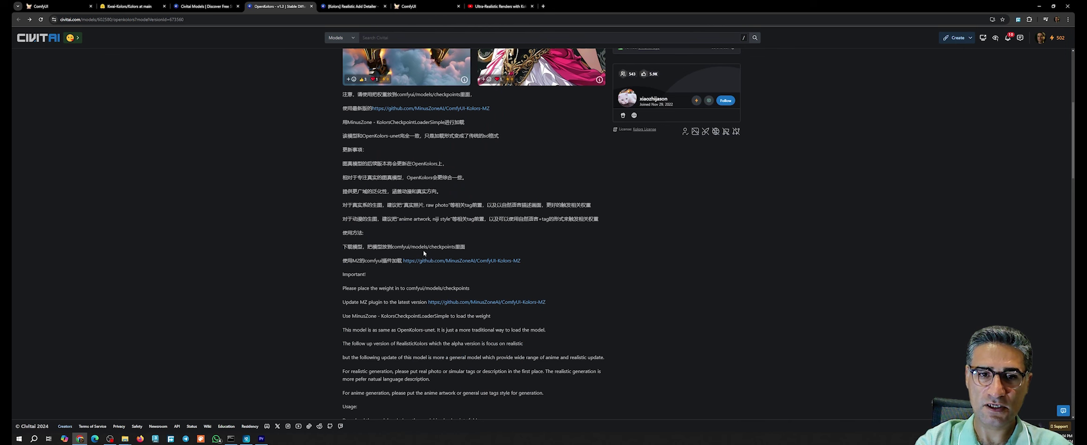
mouse_move(425, 247)
mouse_down()
mouse_move(460, 247)
mouse_move(424, 245)
mouse_up()
scroll(425, 245, up, 5)
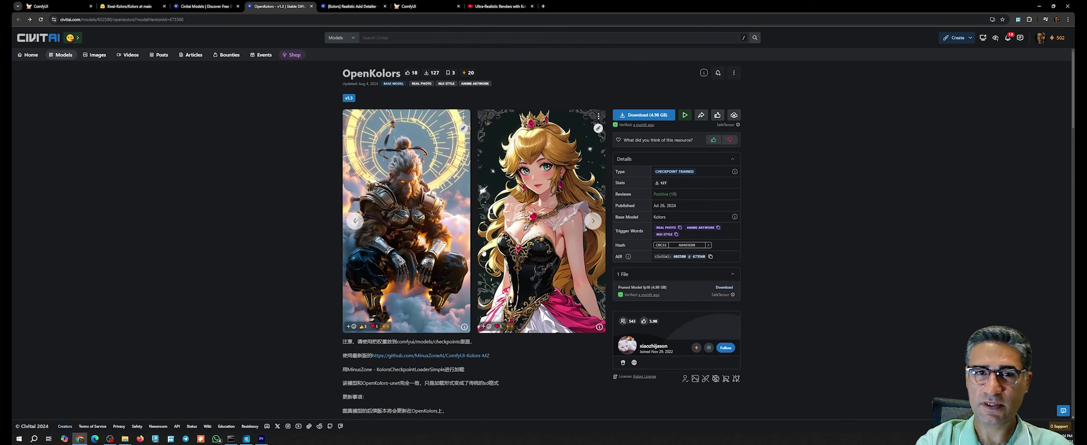
Step: Open the [Kolors] Realistic Add Detailer LoRA page and check the author's recommended strength
click(356, 4)
scroll(444, 206, up, 3)
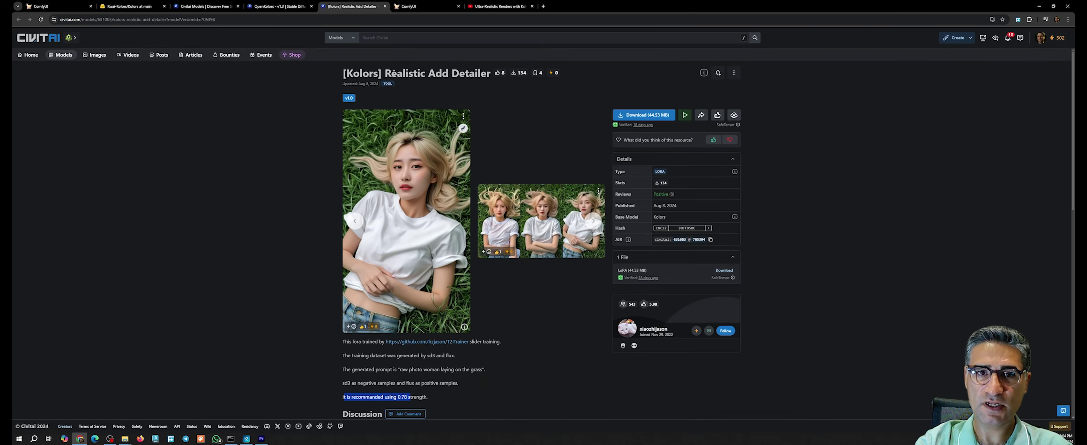
scroll(447, 374, down, 3)
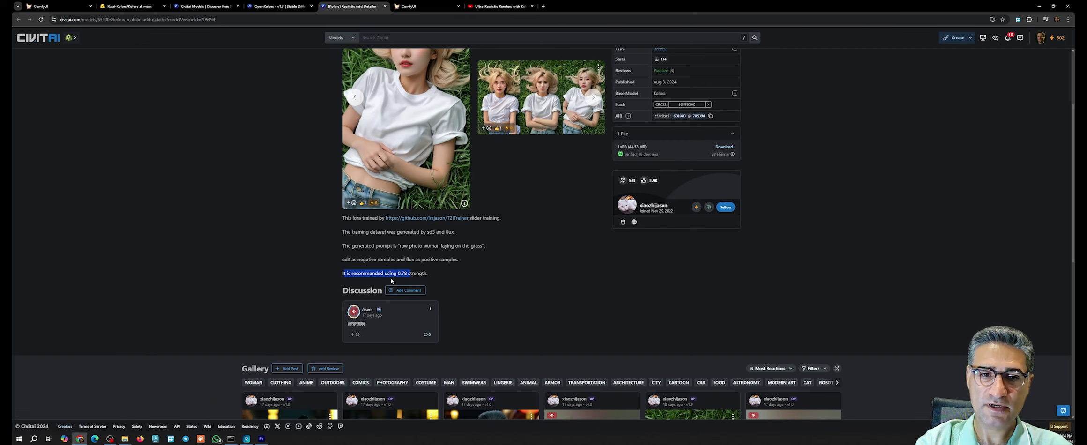
click(428, 274)
drag(427, 273, 348, 272)
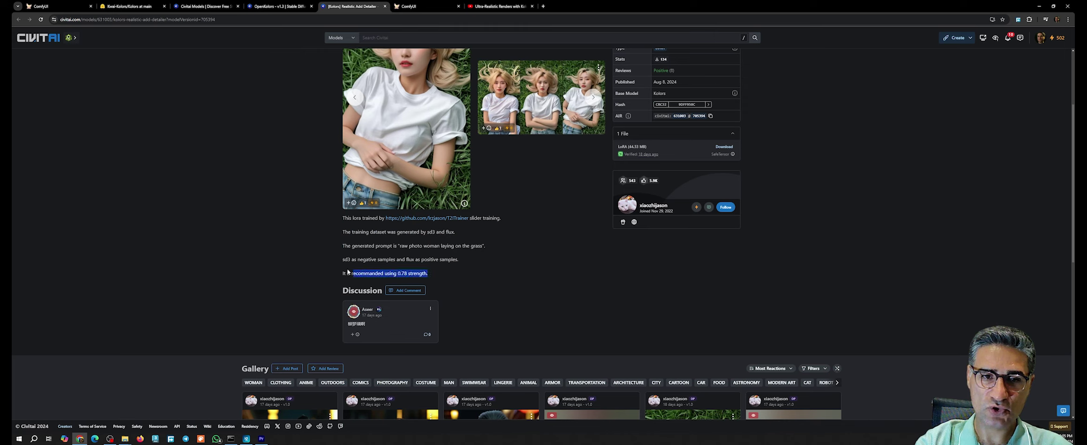
click(398, 272)
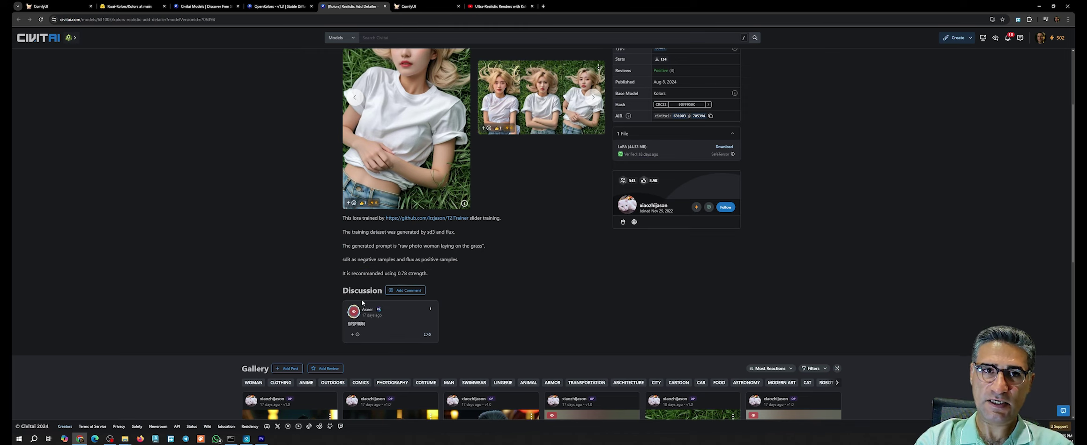
drag(403, 273, 427, 274)
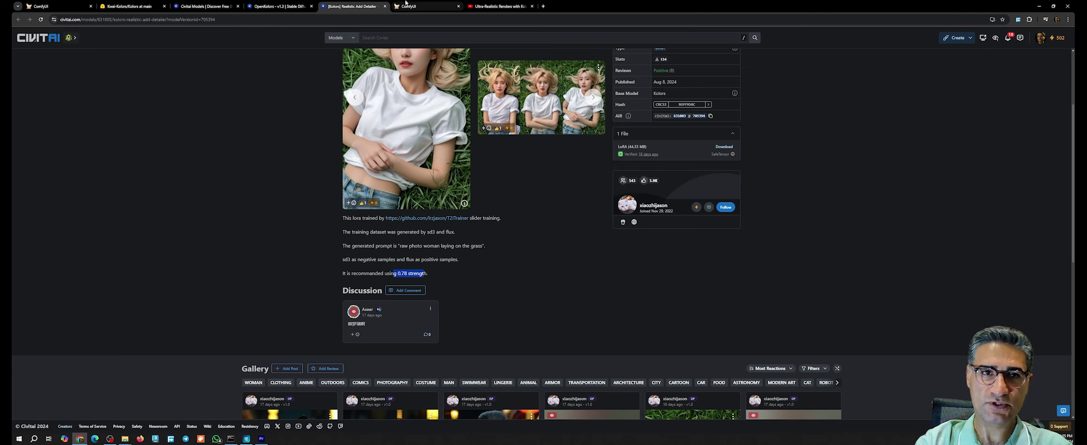
Step: Return to the Kolors workflow in ComfyUI and set the KolorsUNETLoaderV2's unet_name to openkolors_v13.safetensors
click(424, 6)
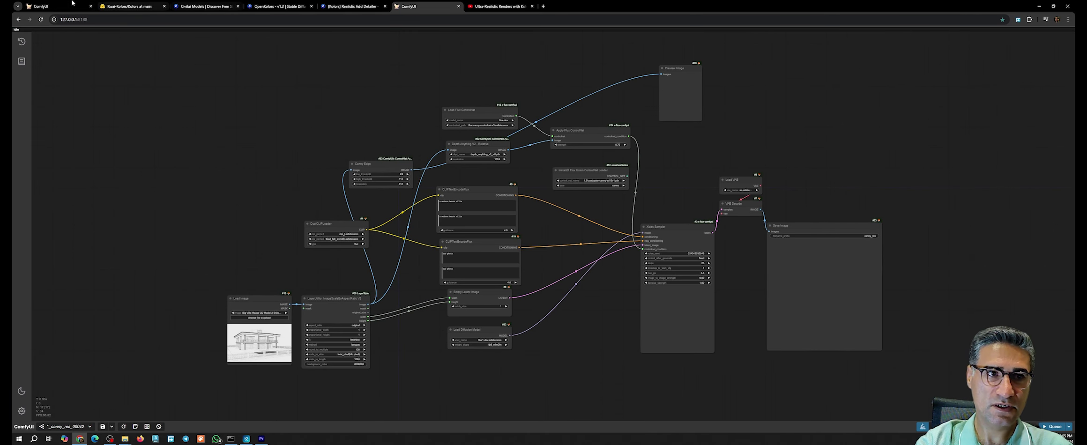
click(45, 6)
drag(638, 145, 733, 127)
click(298, 123)
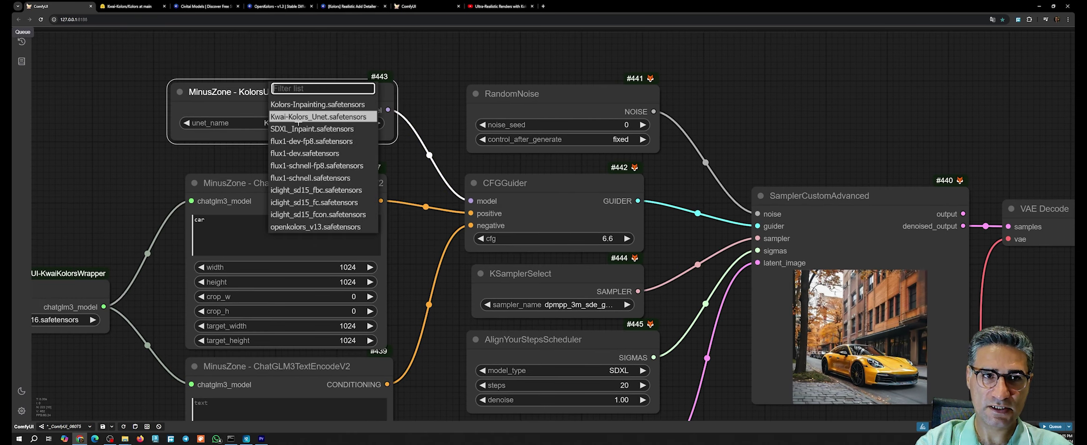
click(285, 227)
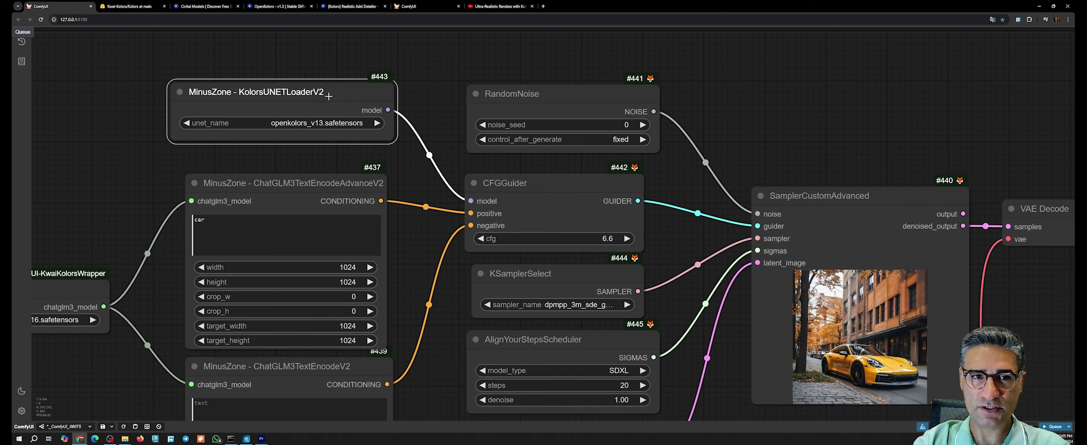
Step: Move the KolorsUNETLoaderV2 node away from the CFGGuider to free space on its model link
drag(335, 93, 633, 146)
scroll(330, 94, down, 3)
drag(551, 133, 261, 100)
drag(355, 125, 397, 105)
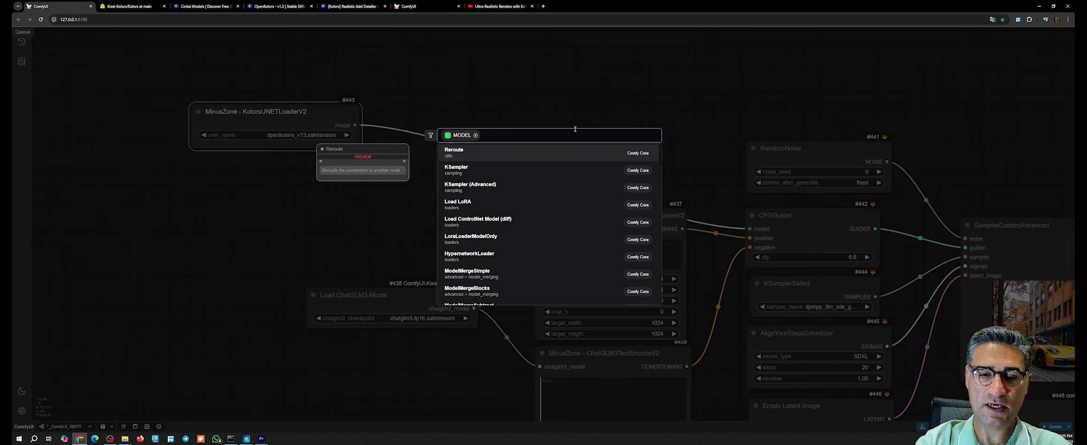
text(lora)
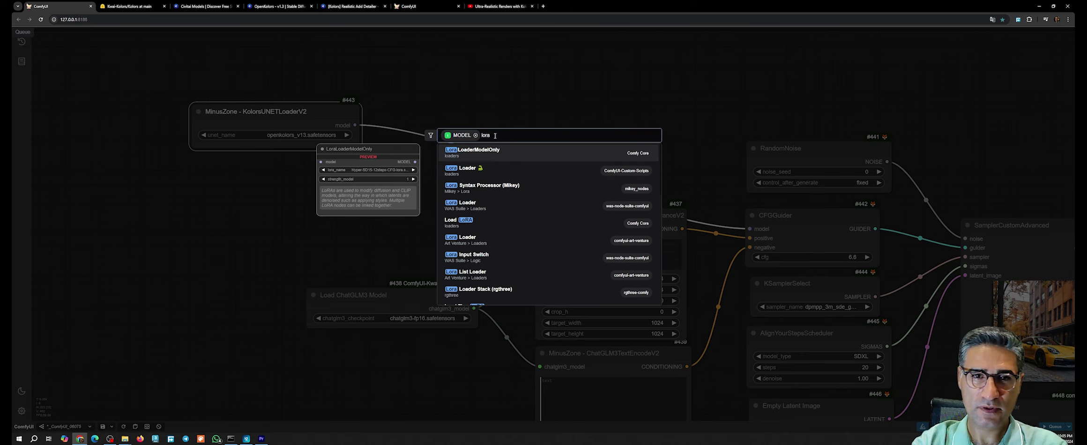
key(Return)
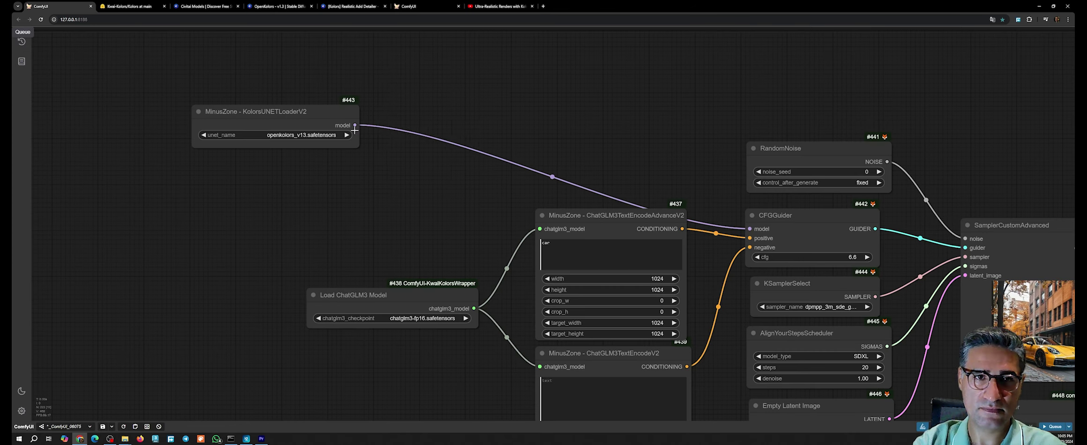
Step: Add a LoraLoaderModelOnly node from the KolorsUNETLoaderV2's model output and load kolors-flux-2000.safetensors in it
drag(354, 126, 384, 121)
text(lora)
click(452, 153)
click(441, 136)
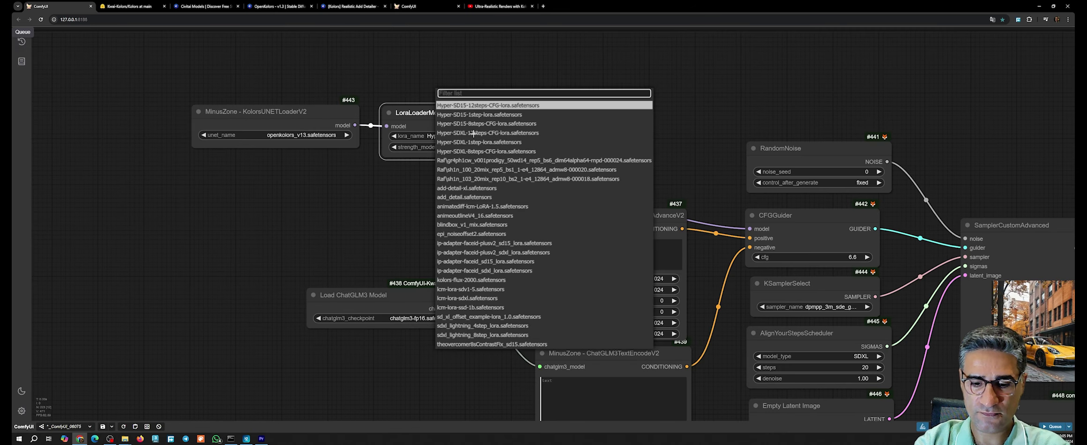
text(kol)
click(481, 145)
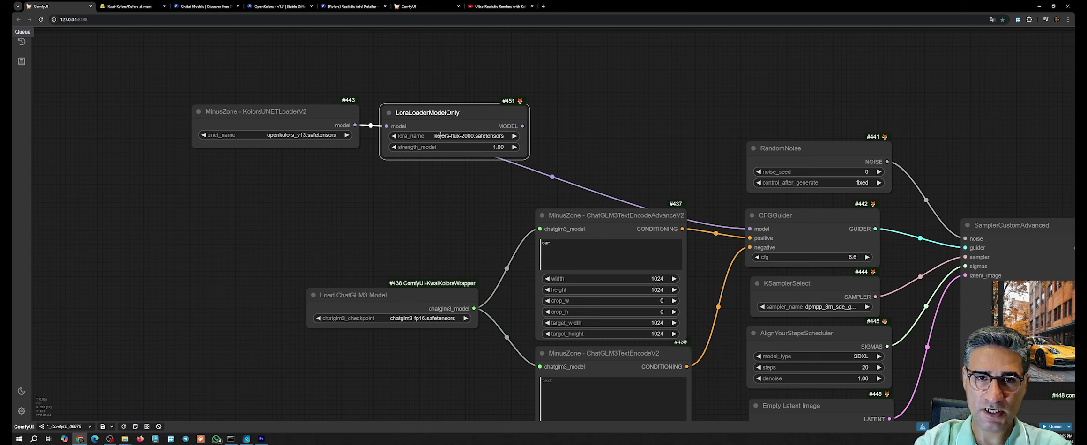
Step: Set the LoRA node's strength_model to 0.78 and connect its MODEL output to the CFGGuider's model input
click(477, 150)
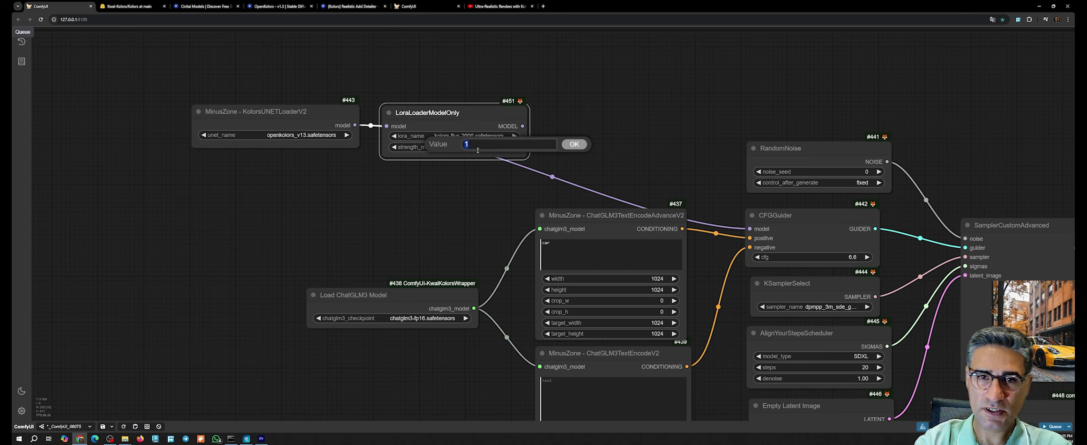
text(0.75)
key(Return)
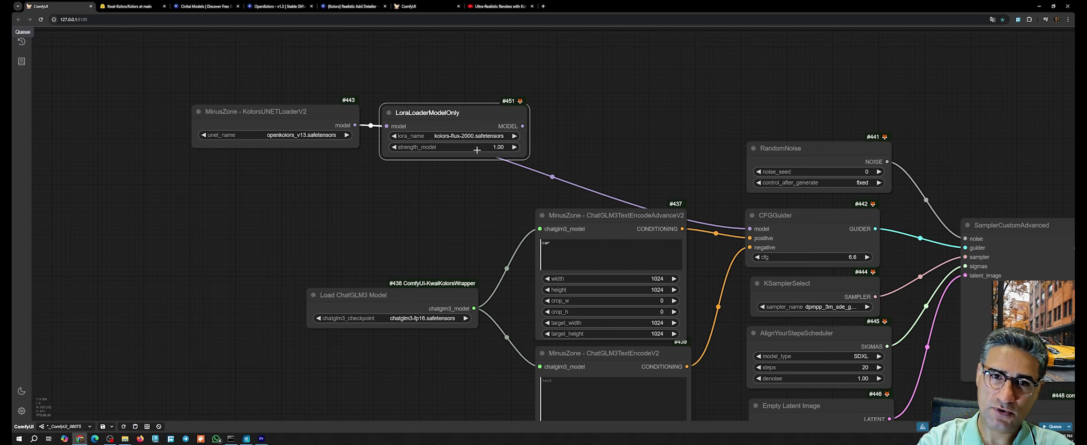
drag(557, 137, 679, 221)
Step: Queue the Save Image output with the openkolors model and LoRA, and watch the sampler's preview
drag(605, 179, 117, 108)
scroll(747, 233, up, 6)
right_click(858, 201)
click(893, 291)
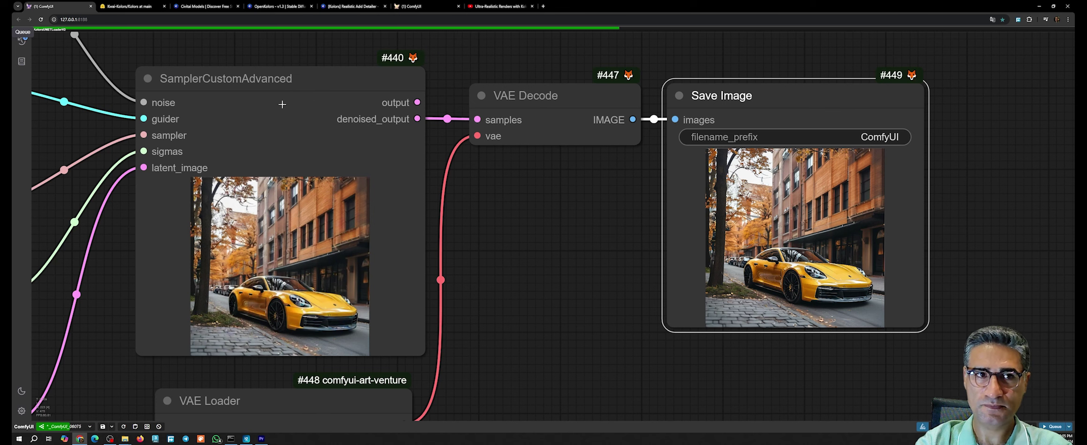
scroll(282, 104, down, 5)
scroll(655, 221, up, 5)
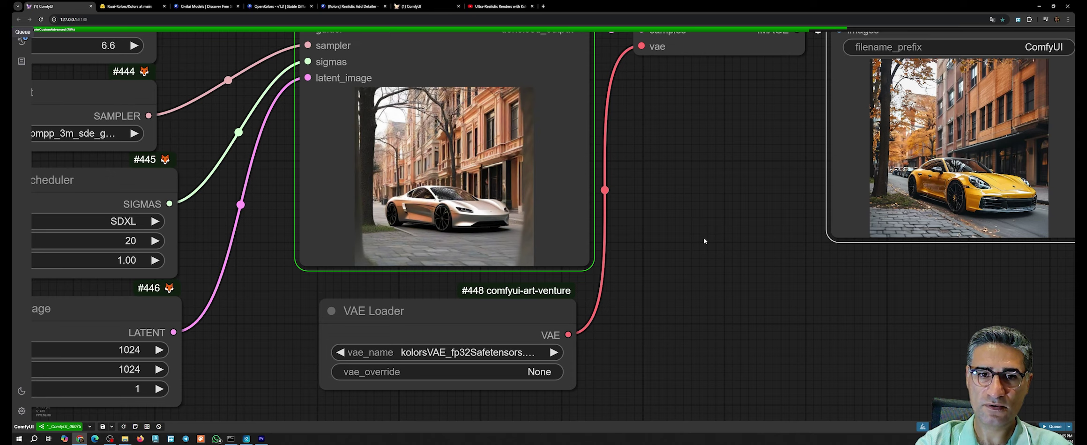
Step: Inspect the LoRA-based car image in the Save Image node, including the building and tree details
drag(705, 238, 399, 245)
scroll(568, 280, up, 6)
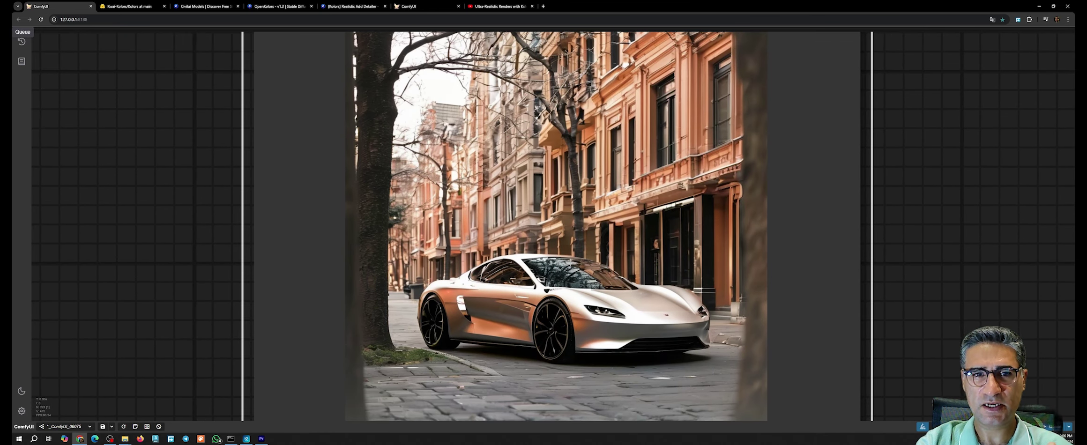
scroll(554, 75, up, 3)
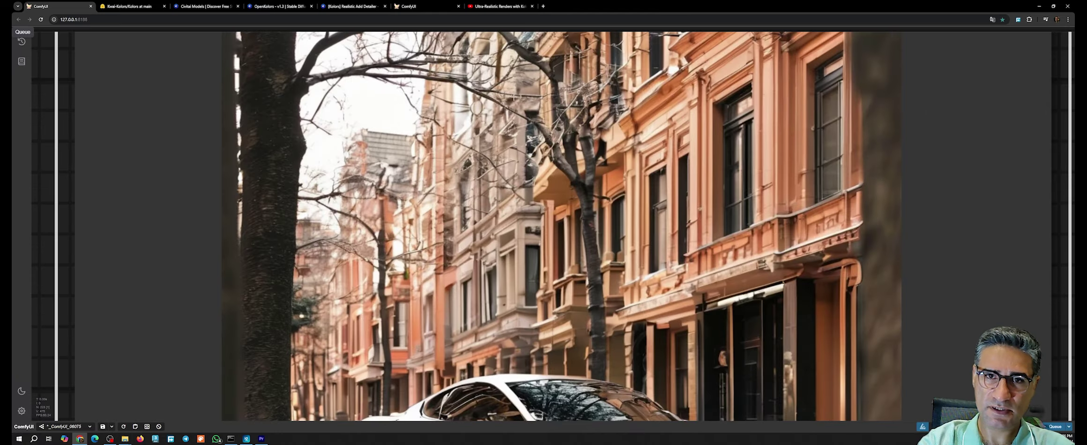
scroll(512, 97, down, 10)
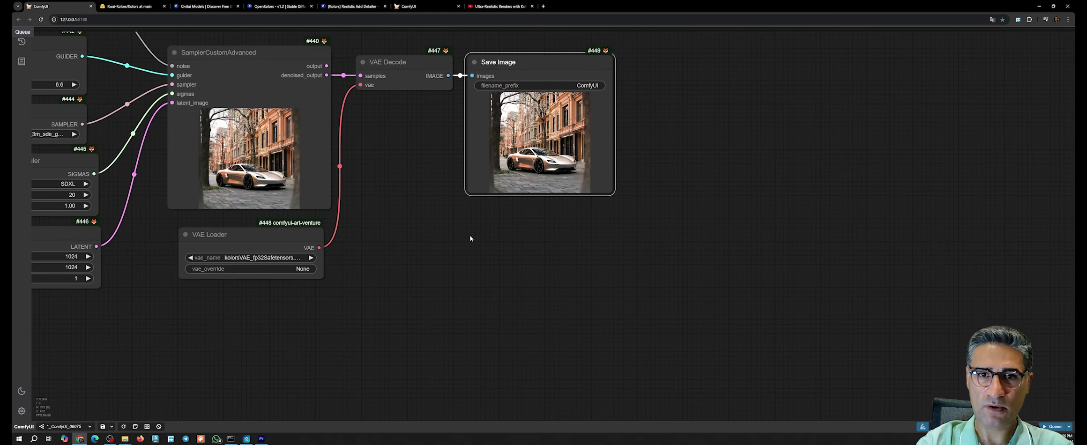
Step: Add a PerturbedAttentionGuidance node fed by the LoraLoaderModelOnly's MODEL output
drag(471, 239, 956, 328)
scroll(808, 274, down, 4)
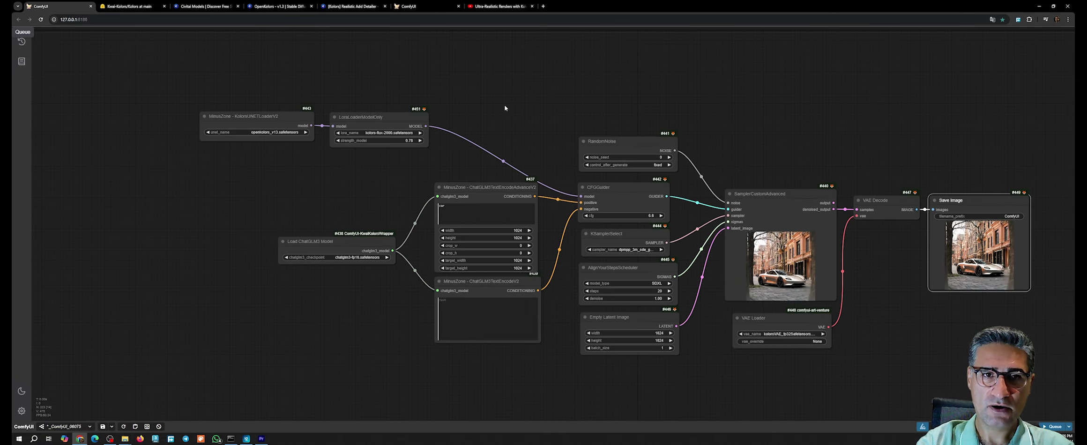
drag(505, 107, 689, 143)
scroll(590, 143, up, 5)
drag(613, 175, 639, 161)
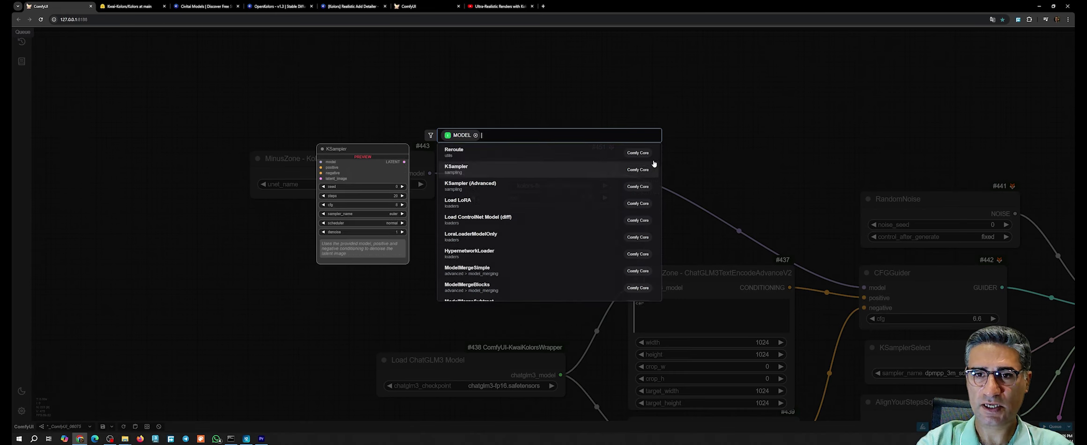
text(per)
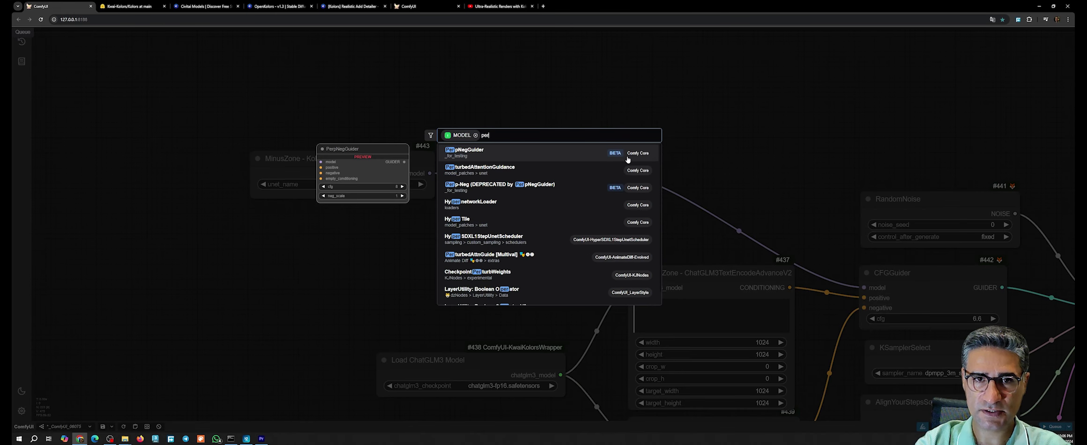
click(518, 173)
Step: Tidy the PerturbedAttentionGuidance node beside the LoRA loader and connect its MODEL output to the CFGGuider's model input
drag(808, 145, 573, 110)
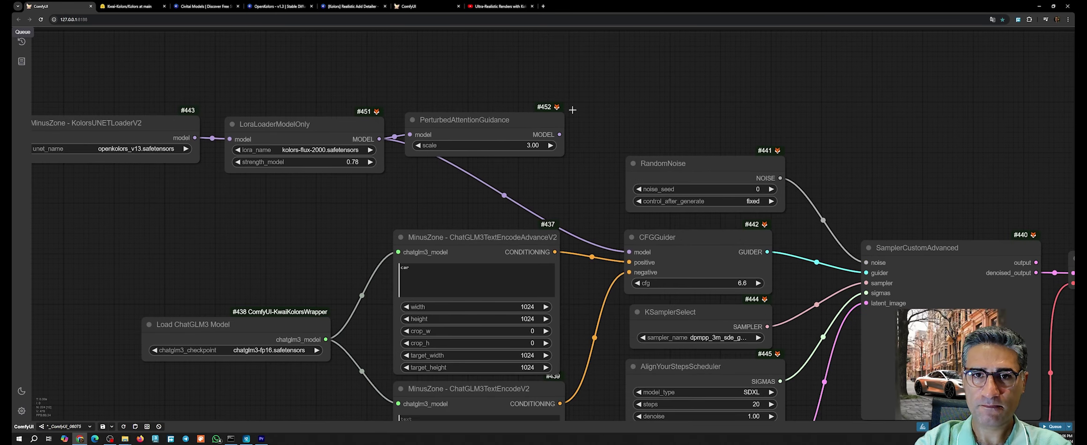
drag(529, 134, 517, 141)
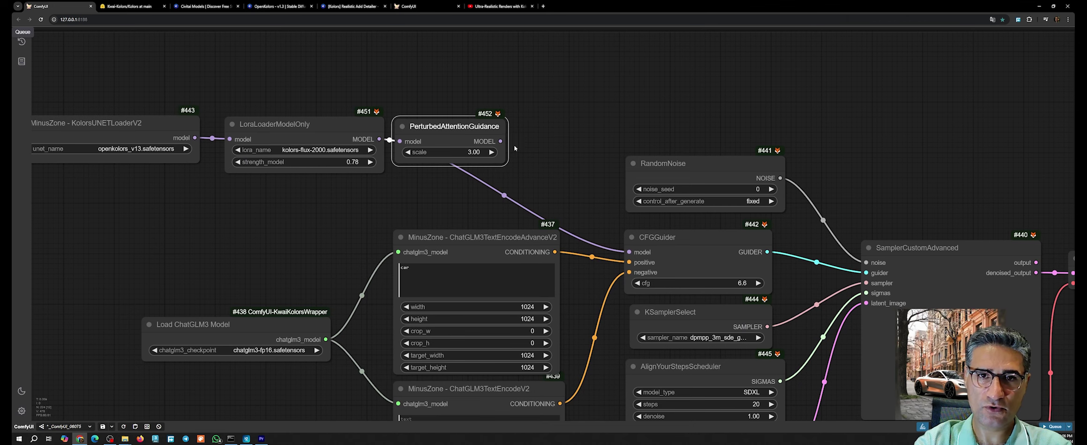
drag(501, 141, 634, 247)
drag(586, 197, 203, 62)
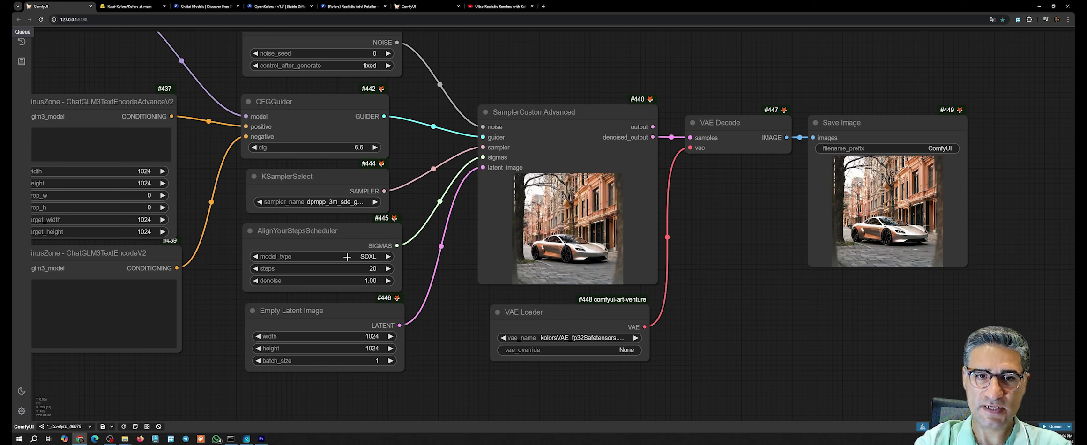
Step: Set the AlignYourStepsScheduler steps to 40 and queue the Save Image output
click(357, 269)
text(40)
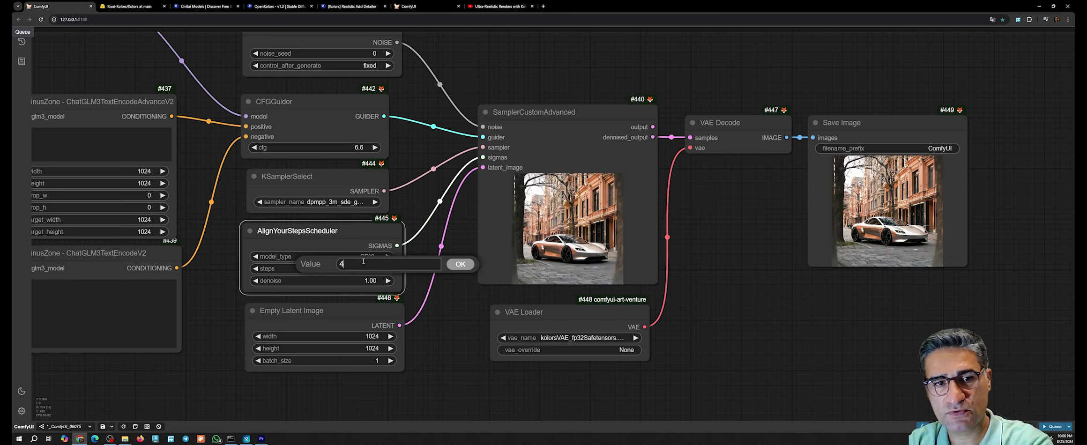
key(Return)
right_click(881, 260)
click(914, 293)
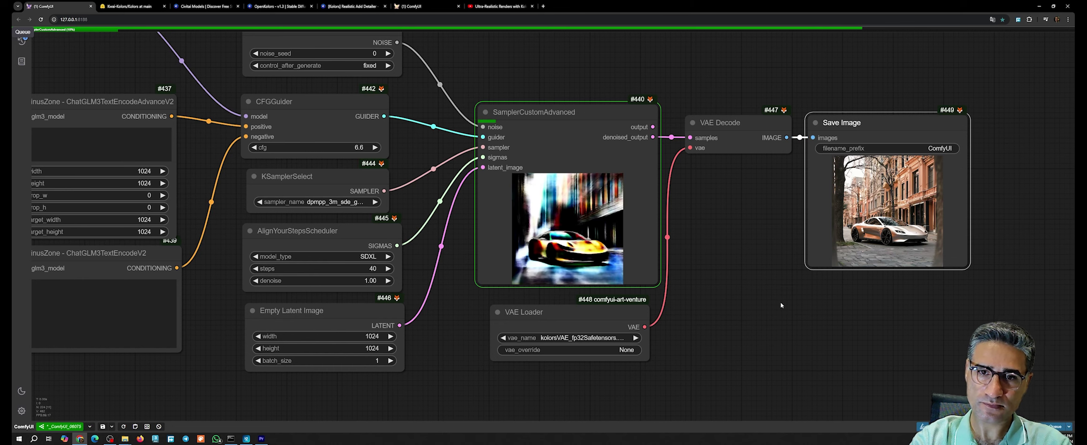
Step: Examine the 40-step car image in the sampler preview and Save Image node, including the buildings and palm trees
scroll(580, 230, up, 4)
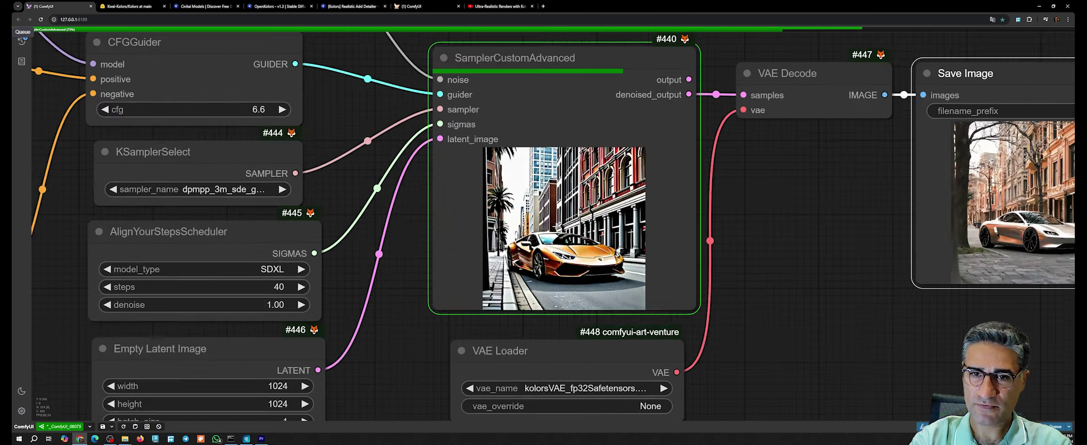
scroll(580, 230, down, 3)
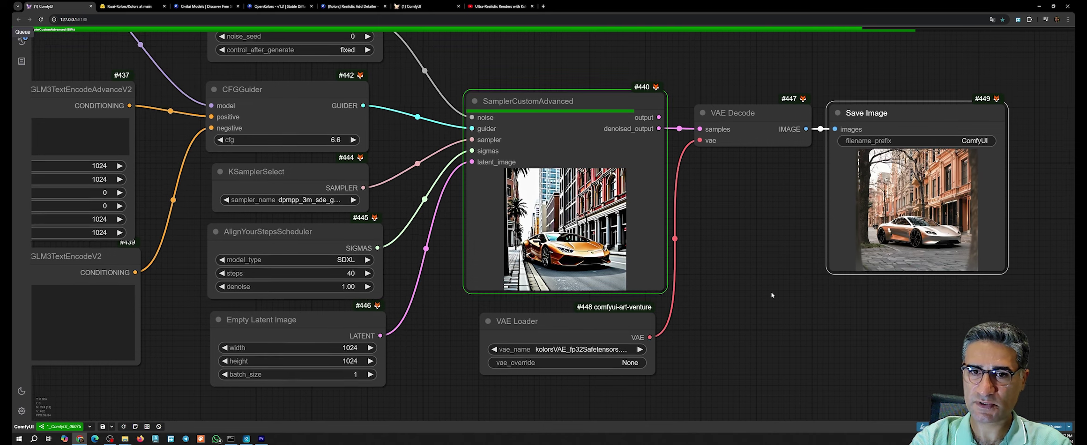
drag(790, 290, 635, 313)
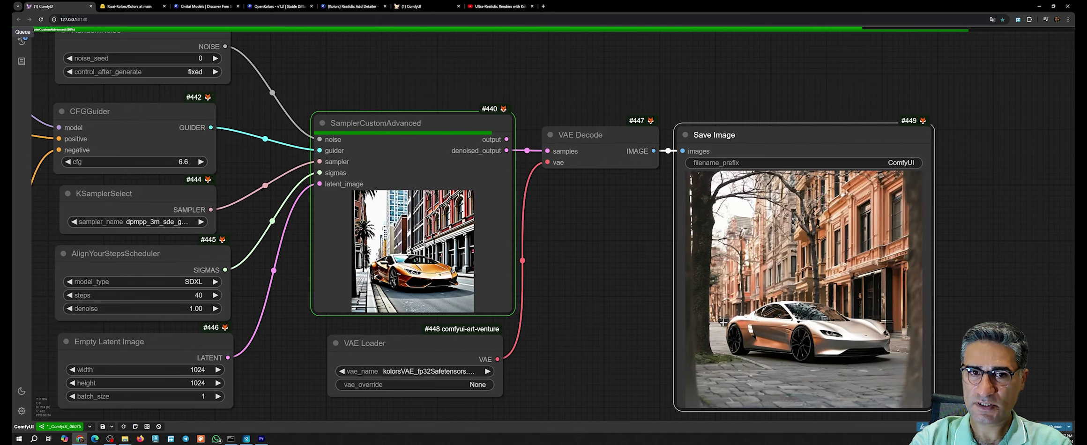
scroll(394, 197, up, 15)
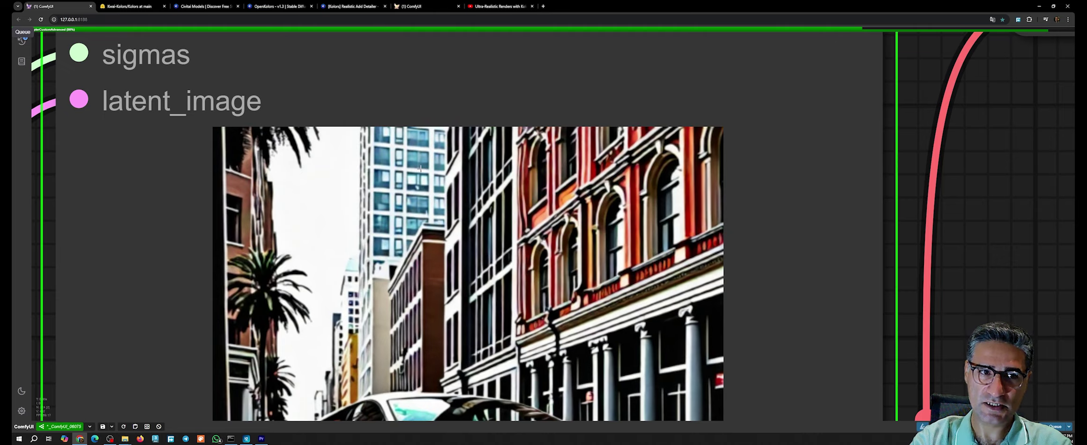
drag(381, 356, 409, 238)
scroll(408, 238, down, 9)
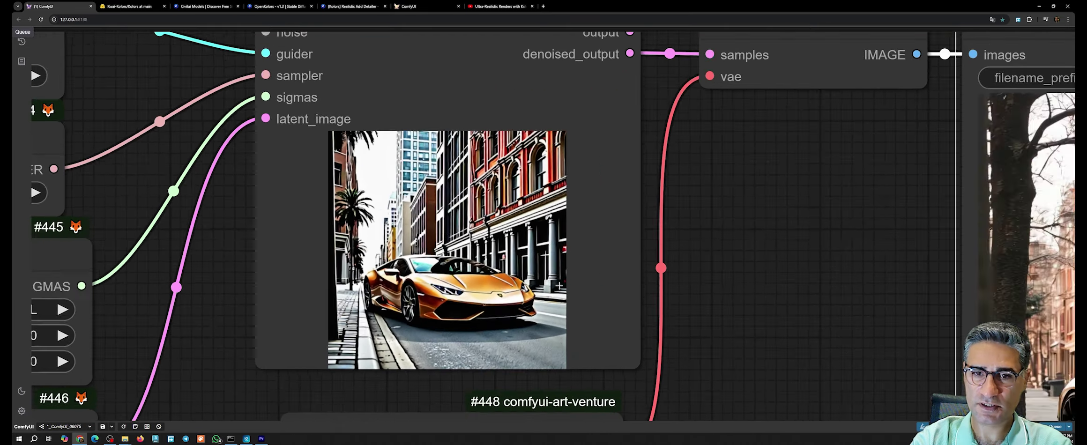
drag(666, 281, 245, 254)
scroll(645, 86, up, 6)
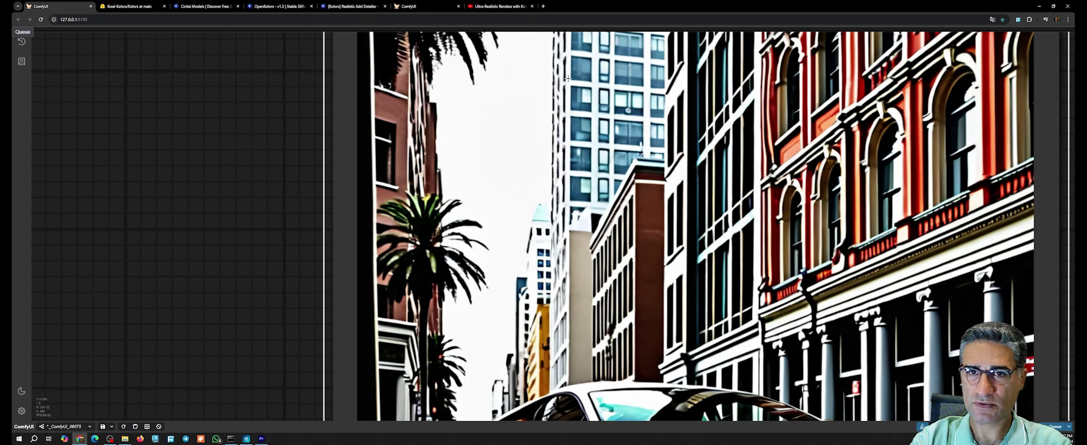
scroll(634, 288, down, 4)
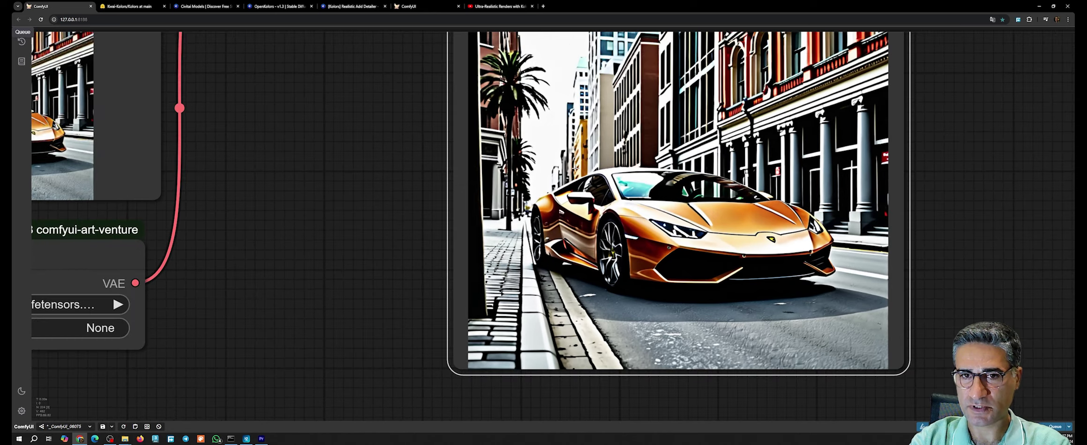
scroll(593, 188, down, 5)
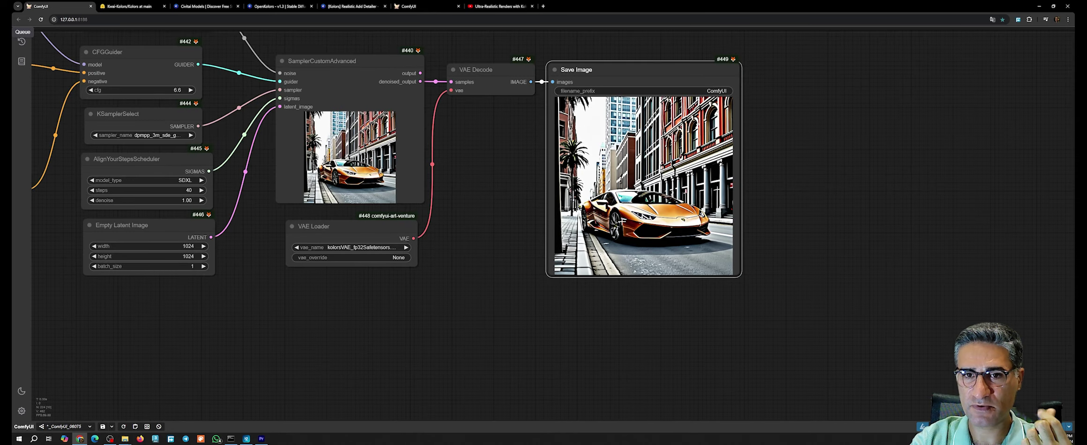
scroll(618, 224, down, 3)
Step: Shift the KolorsUNETLoaderV2, LoraLoaderModelOnly and PerturbedAttentionGuidance nodes back to make room for another node in the model chain
drag(522, 286, 838, 354)
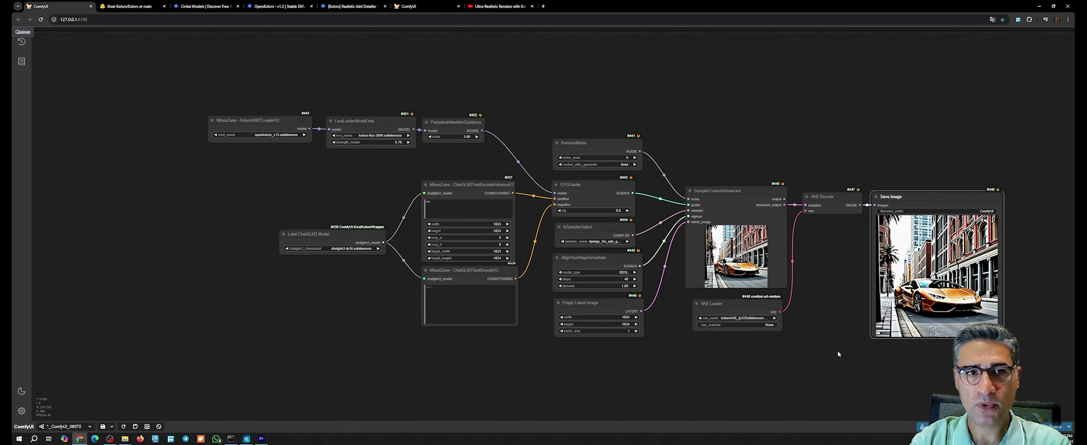
scroll(428, 105, up, 2)
drag(230, 123, 159, 117)
drag(350, 120, 274, 115)
mouse_move(454, 126)
mouse_down()
mouse_move(378, 117)
mouse_move(469, 125)
mouse_up()
Step: Add an Automatic CFG node fed by PerturbedAttentionGuidance and connect its MODEL output to the CFGGuider's model input
click(435, 125)
text(au)
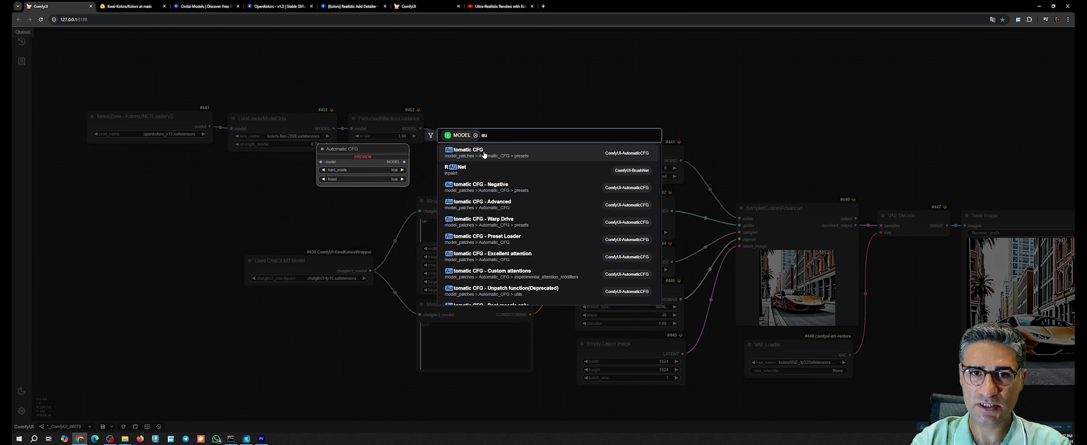
click(484, 152)
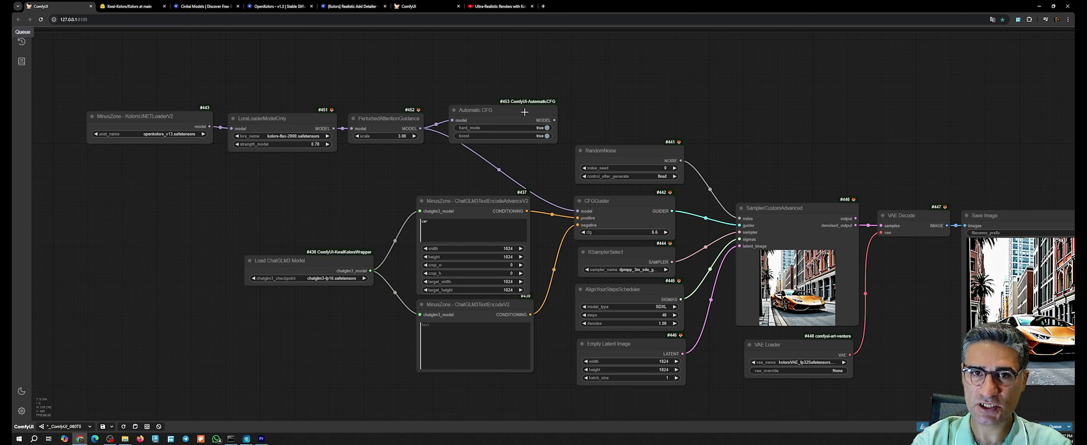
drag(528, 112, 577, 212)
Step: Queue the Save Image output with Automatic CFG in the model chain
drag(800, 117, 434, 54)
right_click(703, 196)
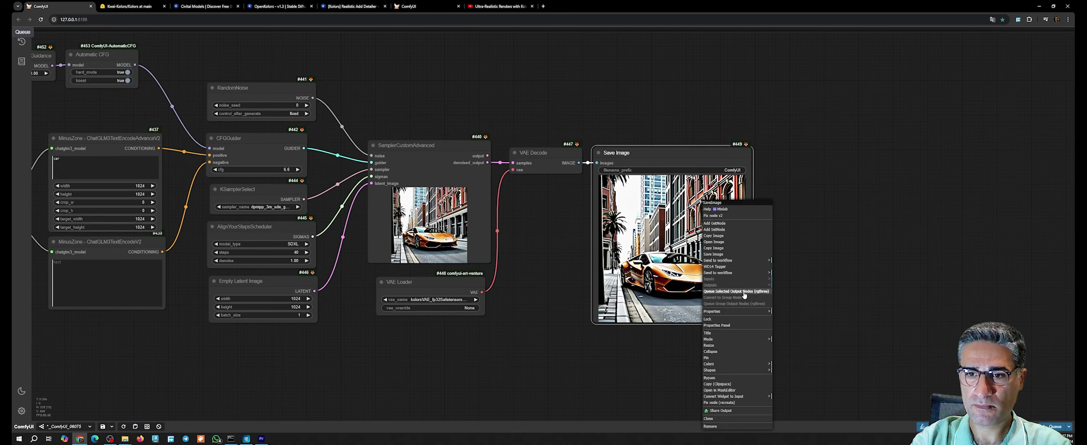
click(740, 294)
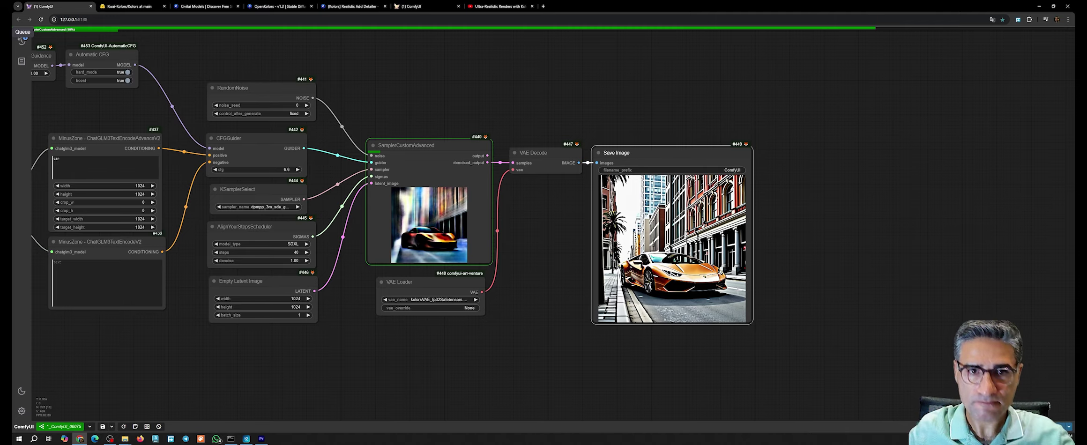
Step: Examine the Automatic CFG car render in the sampler preview and Save Image node, including the building and car details
scroll(425, 235, up, 15)
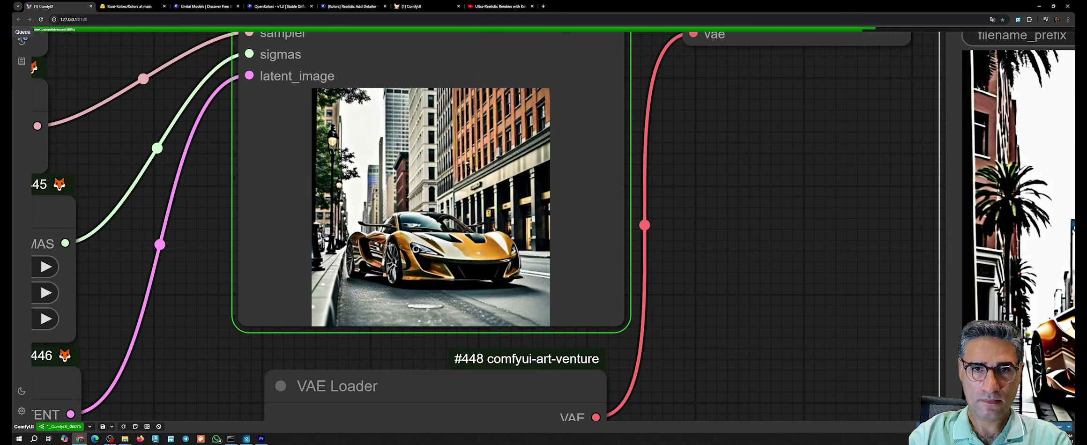
scroll(614, 284, down, 3)
drag(550, 278, 306, 227)
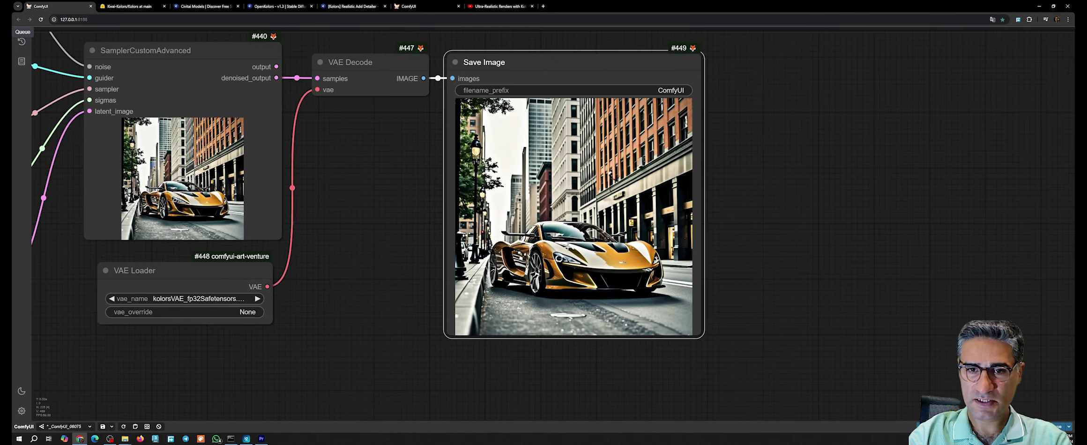
scroll(568, 251, up, 5)
scroll(568, 250, down, 13)
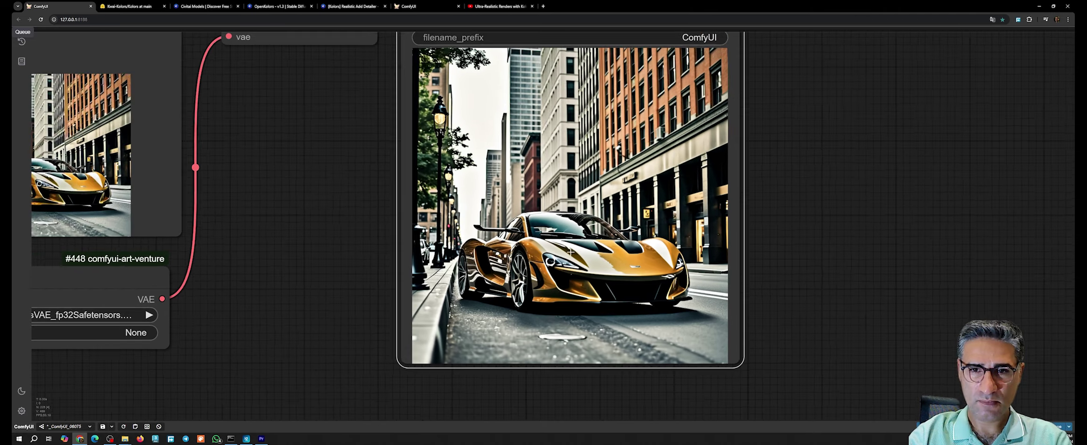
scroll(360, 254, up, 8)
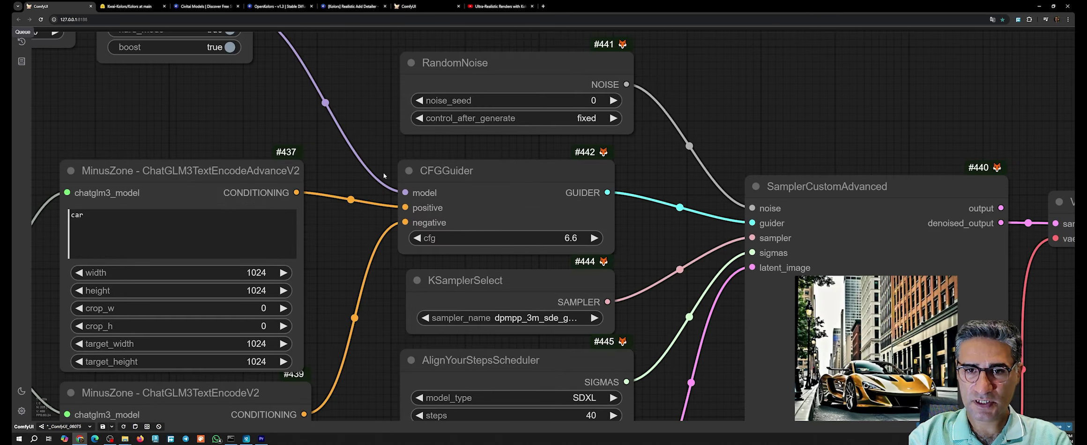
Step: Add a MinusZone - ApplyCUDAGenerator node and place it beside the Automatic CFG node
drag(383, 157, 560, 311)
right_click(494, 184)
click(512, 184)
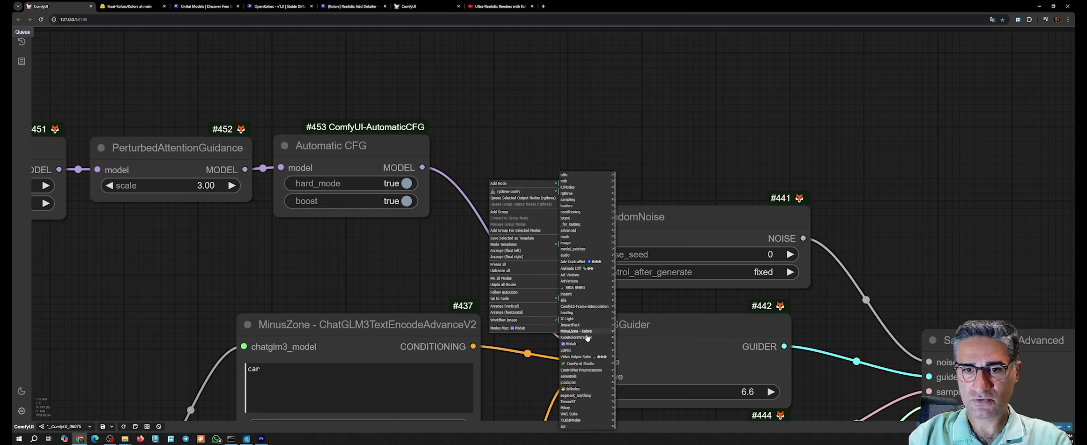
click(576, 332)
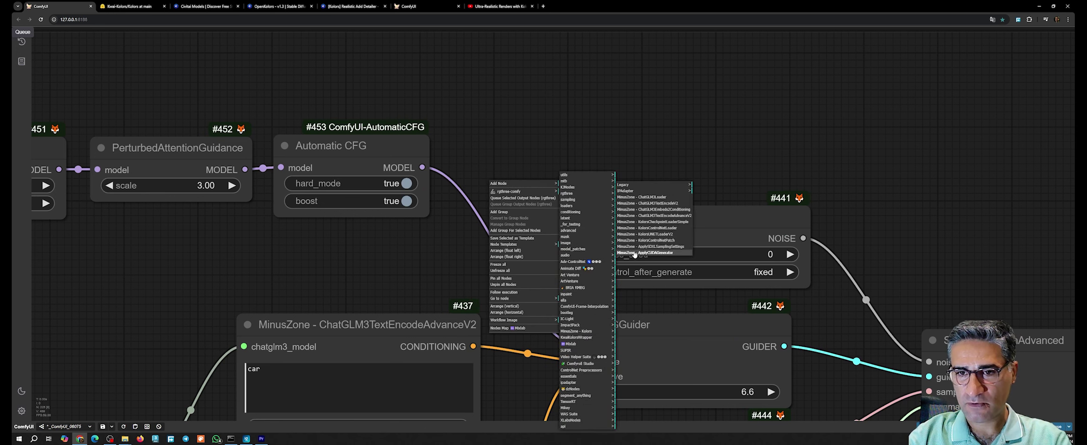
click(658, 254)
drag(575, 184, 571, 135)
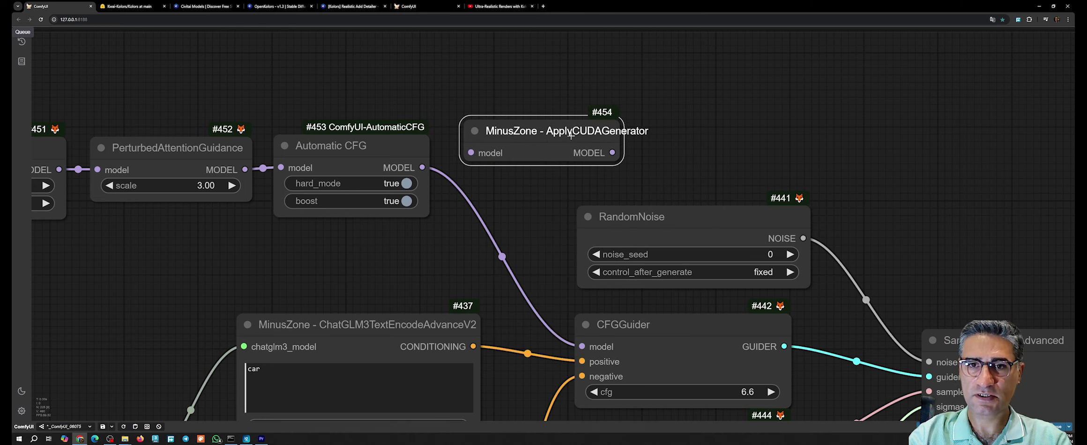
drag(501, 141, 487, 156)
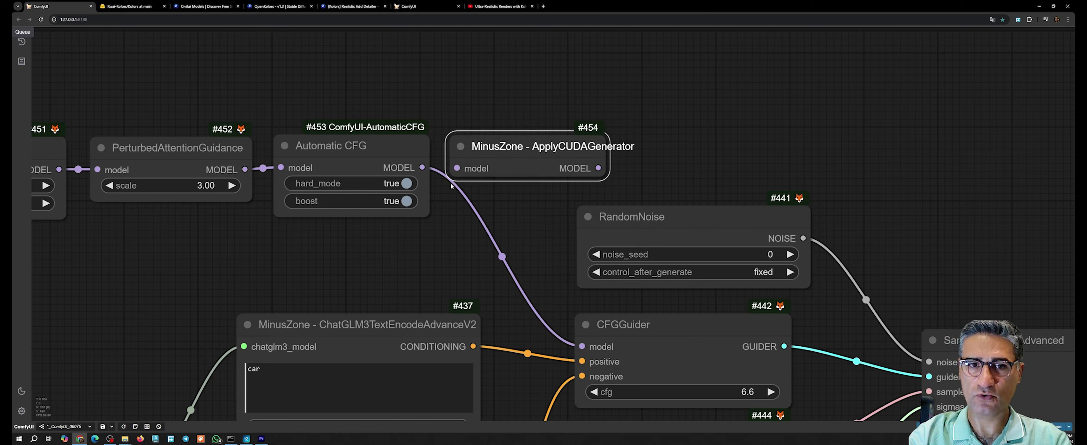
Step: Wire the ApplyCUDAGenerator node between Automatic CFG's MODEL output and the CFGGuider's model input
drag(423, 167, 458, 167)
scroll(579, 198, down, 4)
drag(592, 177, 581, 299)
Step: Queue the Save Image output with the ApplyCUDAGenerator node in the model chain
drag(670, 126, 247, 33)
right_click(774, 302)
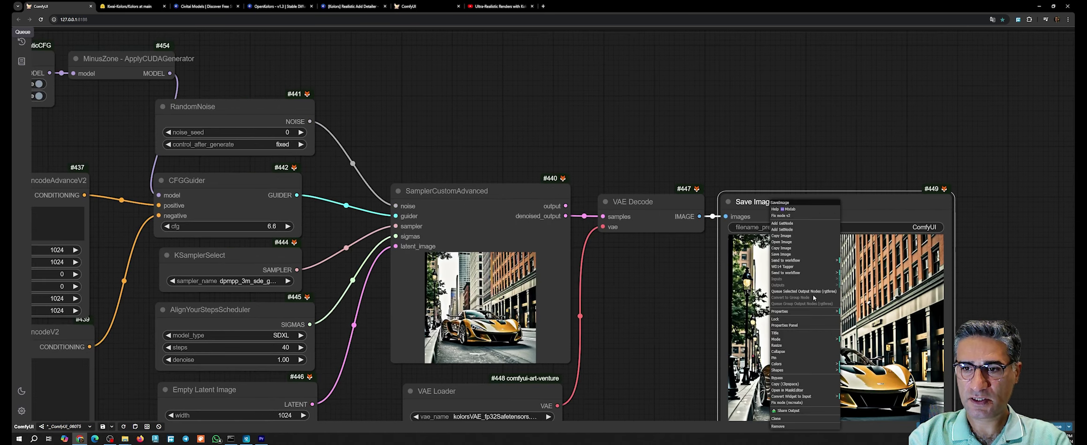
click(792, 295)
drag(652, 347, 561, 209)
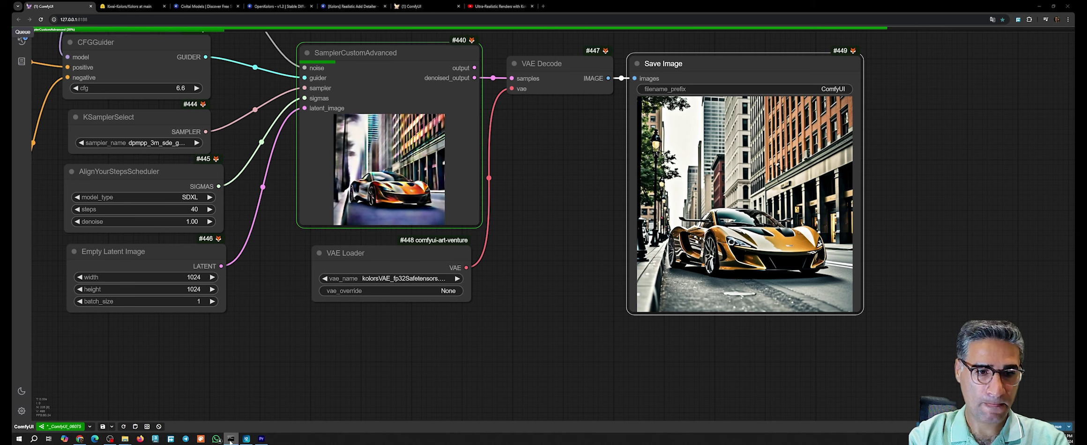
Step: Check the prompt execution times in the ComfyUI console window, then minimize it
drag(14, 104, 494, 114)
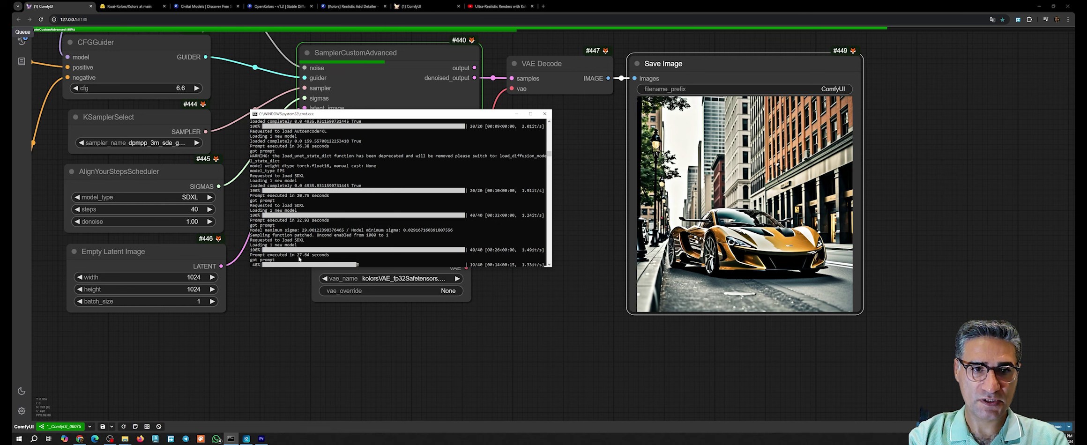
drag(352, 116, 442, 245)
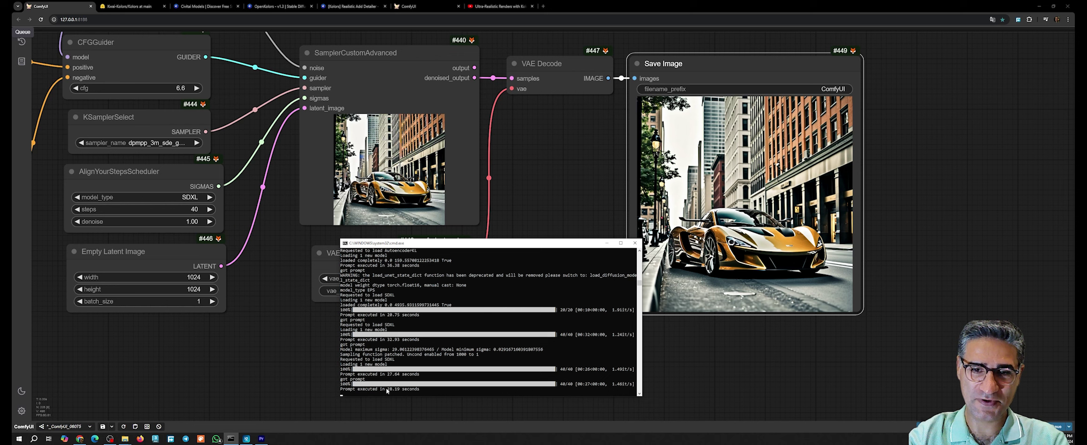
click(607, 243)
Step: Bypass the MinusZone - ApplyCUDAGenerator node
drag(559, 194, 683, 249)
scroll(683, 248, down, 3)
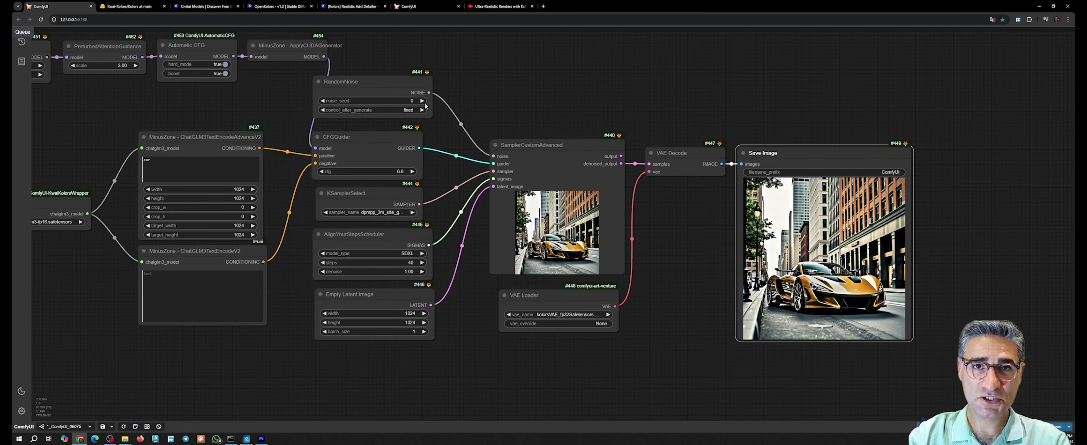
drag(268, 56, 266, 57)
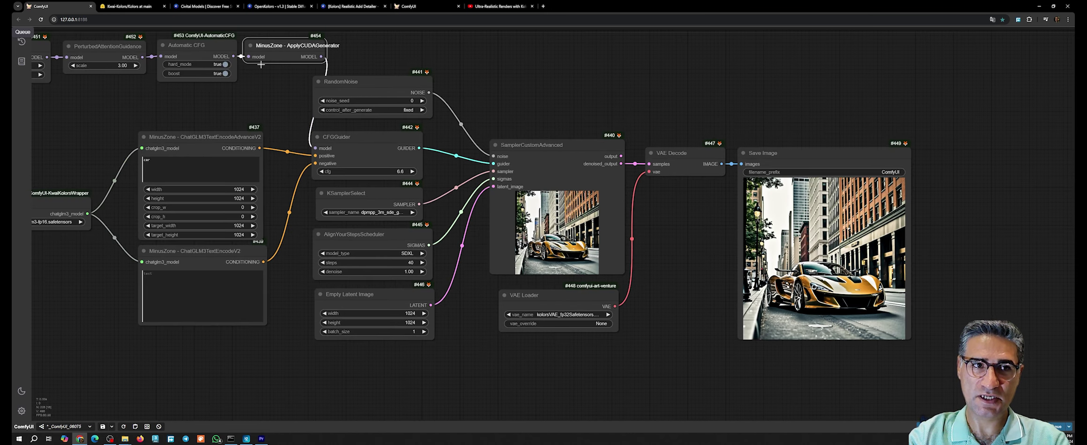
scroll(881, 305, up, 4)
scroll(656, 262, down, 4)
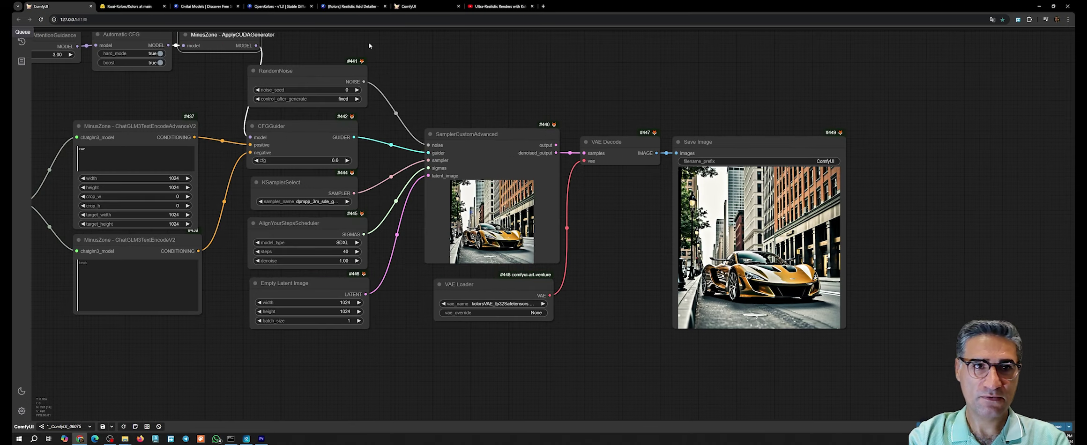
drag(369, 46, 535, 153)
click(395, 144)
key(ctrl+b)
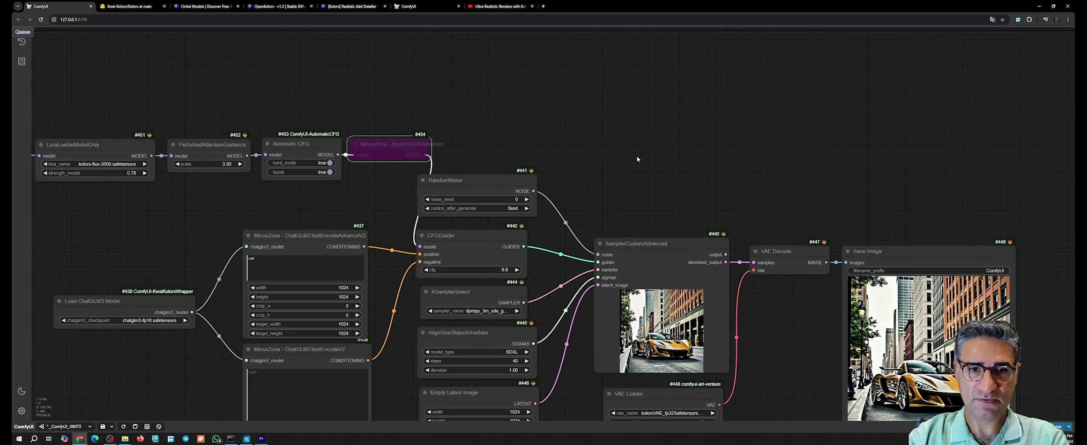
Step: Set the CFGGuider's cfg to 1.5
drag(639, 158, 658, 101)
click(491, 212)
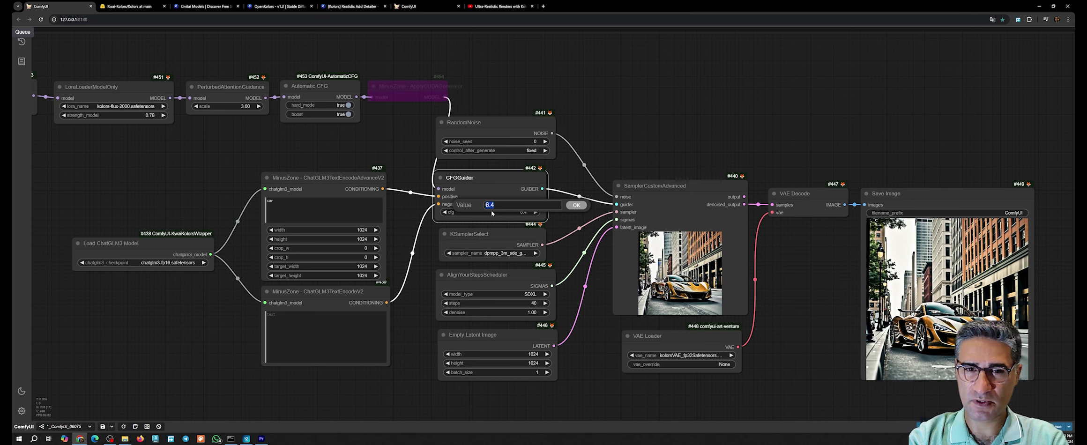
text(1.5)
key(Return)
Step: Queue the Save Image output with the reduced cfg and examine the car image in the sampler preview
drag(605, 61, 352, 1)
right_click(677, 205)
click(712, 292)
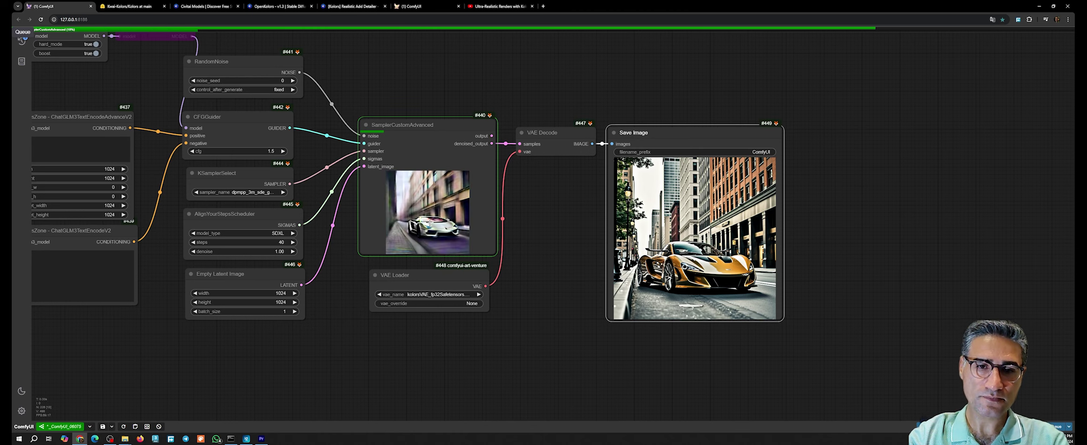
scroll(447, 223, up, 5)
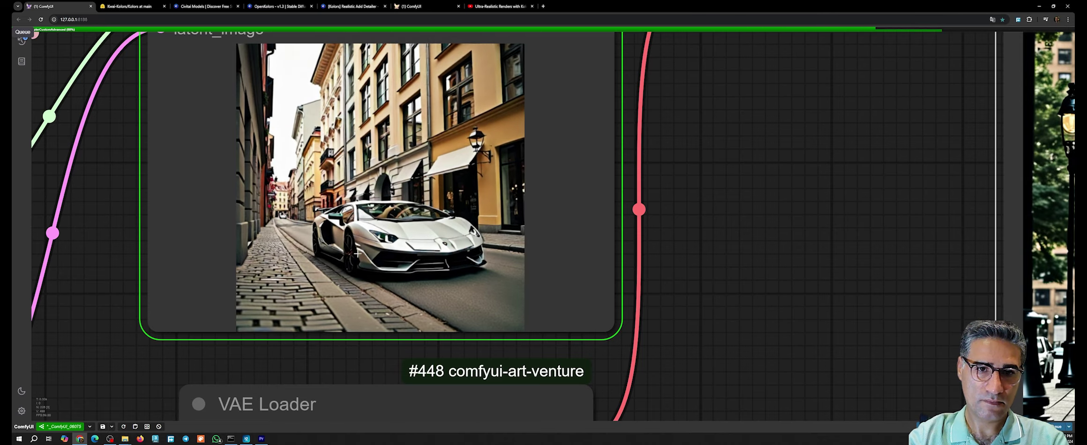
scroll(405, 266, down, 6)
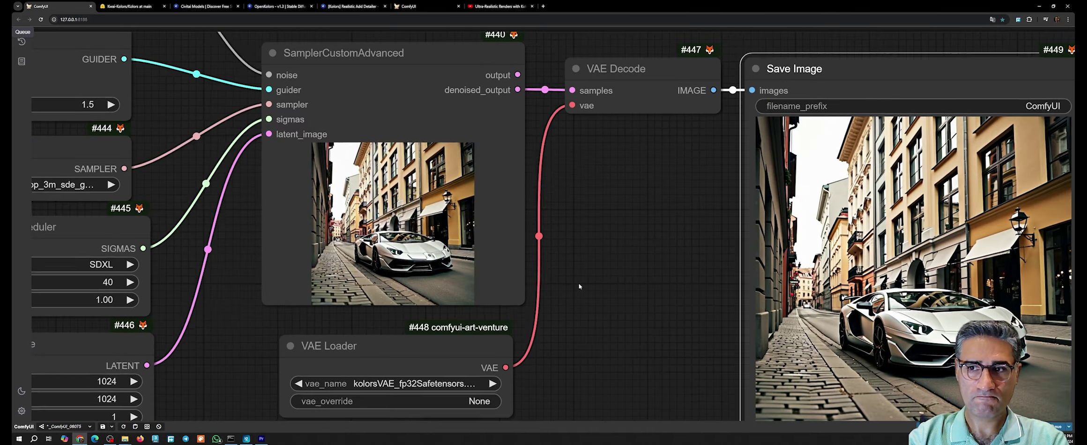
Step: Examine the generated car image up close in the Save Image node
drag(580, 287, 238, 265)
scroll(605, 350, up, 6)
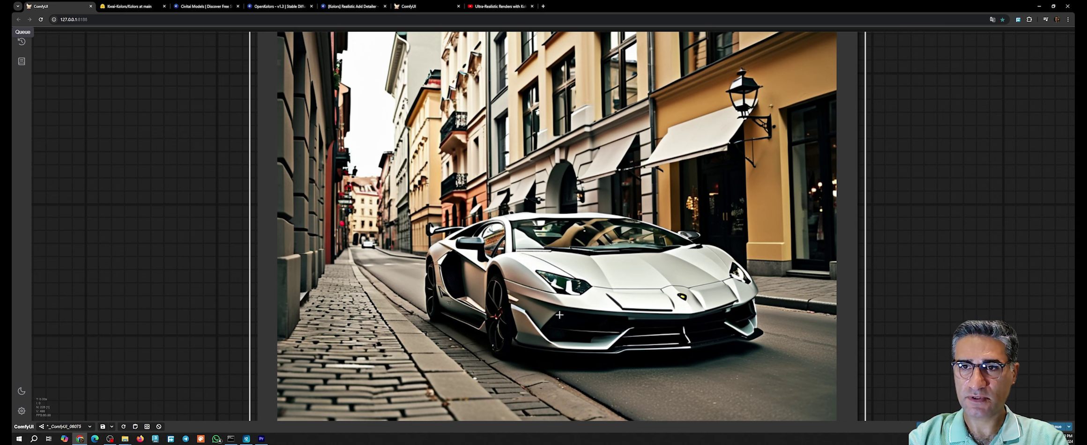
scroll(556, 316, down, 6)
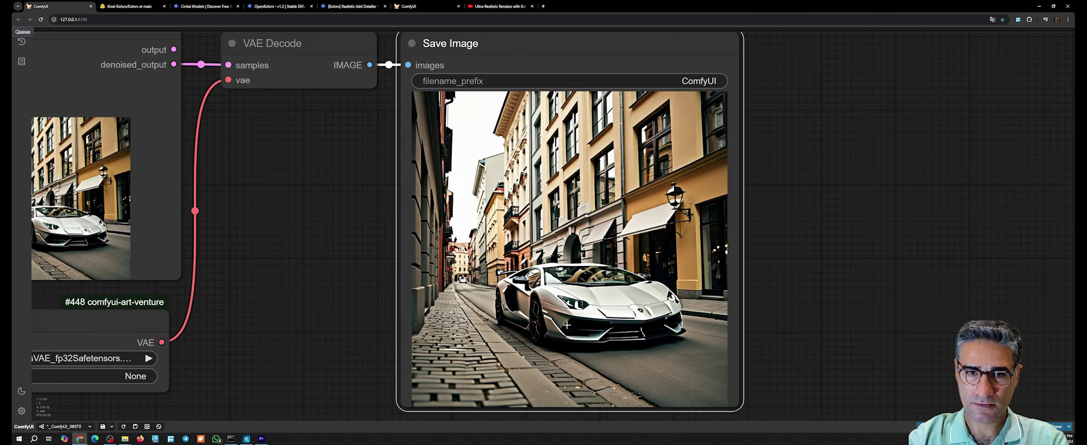
Step: Move the Load ChatGLM3 Model node up and space the two ChatGLM3 text encode nodes apart
scroll(567, 325, down, 8)
scroll(500, 261, up, 2)
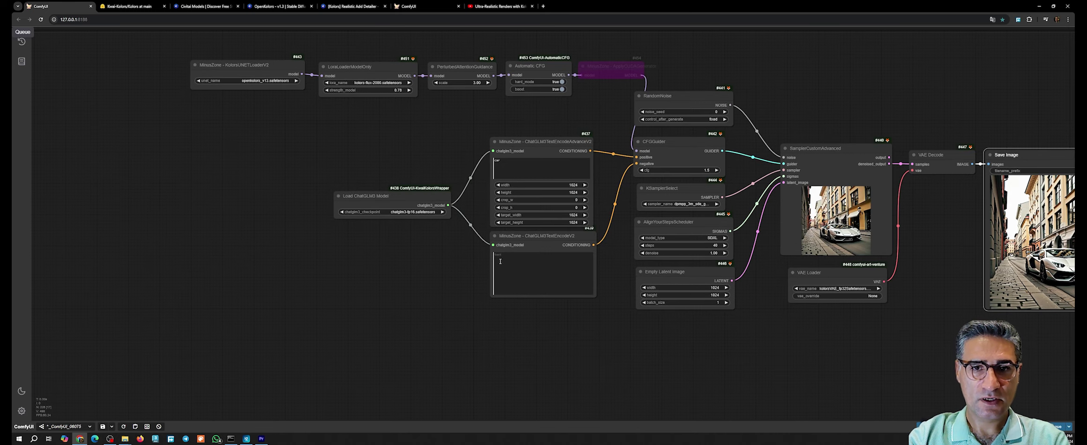
drag(399, 202, 400, 165)
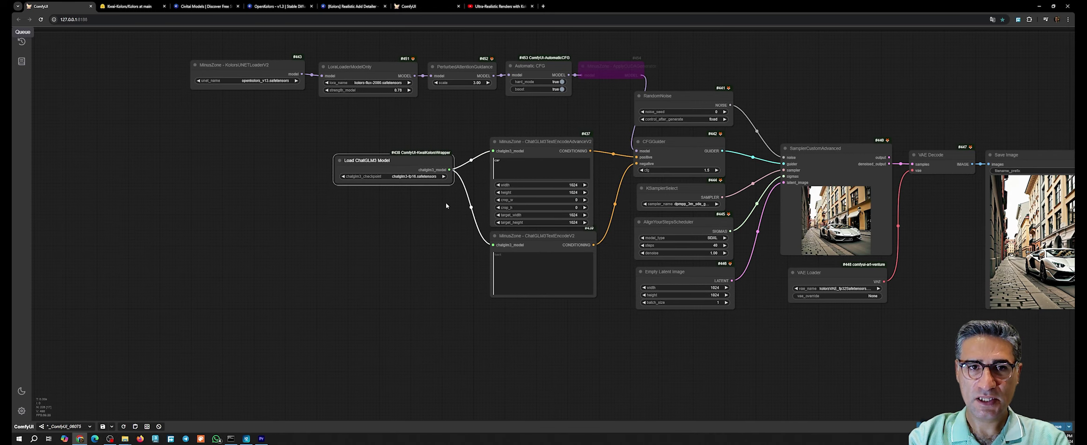
scroll(446, 202, up, 1)
drag(542, 239, 544, 251)
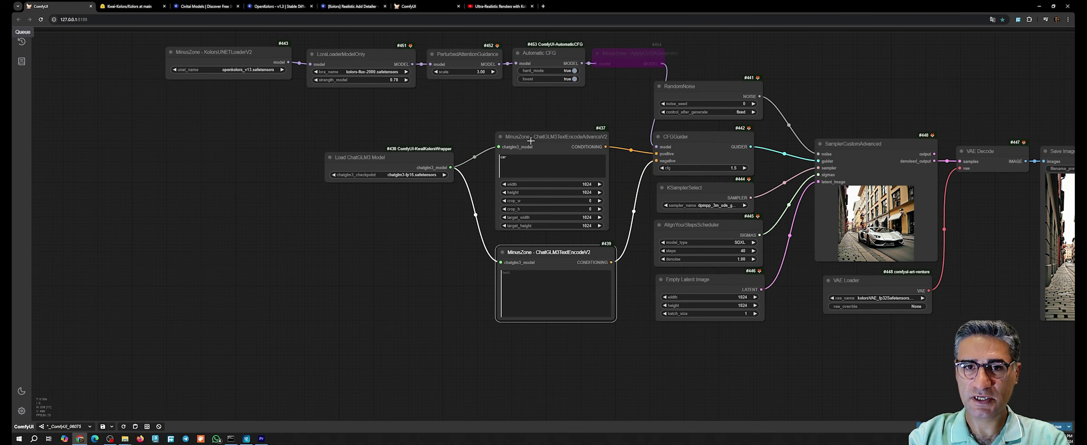
drag(534, 138, 537, 142)
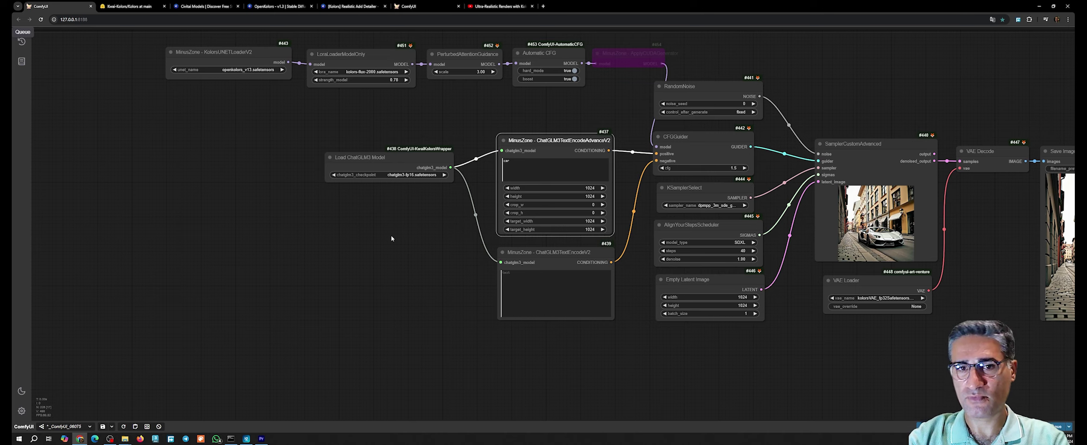
Step: Add a LayerUtility: Florence2 Image2Prompt node in the empty area below the Load ChatGLM3 Model node
drag(458, 286, 496, 280)
drag(379, 286, 397, 266)
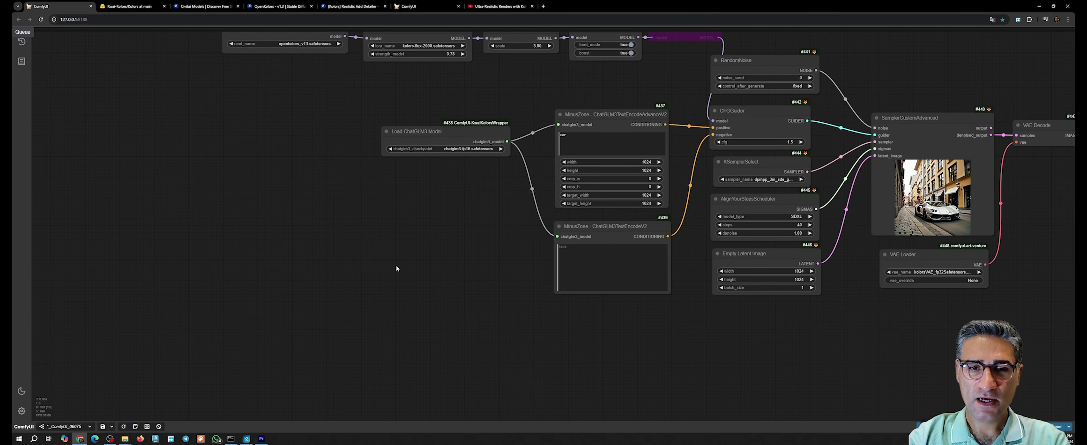
right_click(372, 239)
click(397, 238)
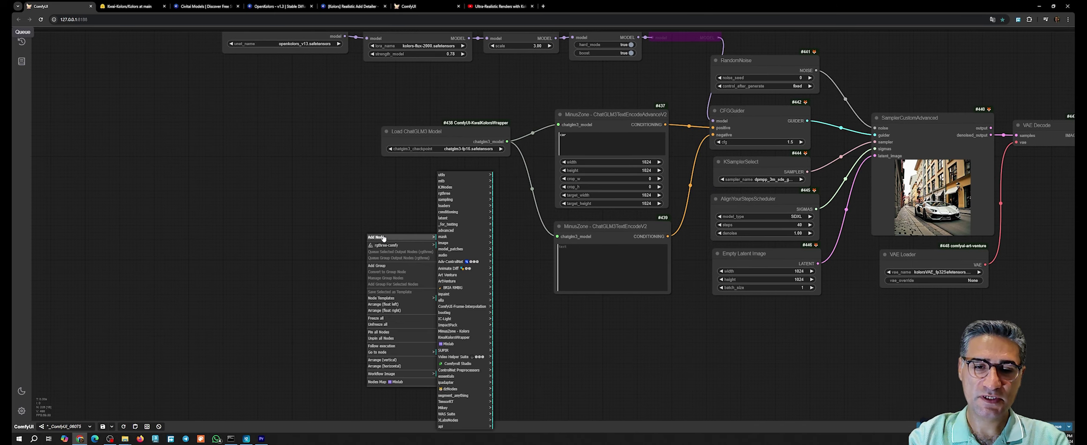
click(447, 390)
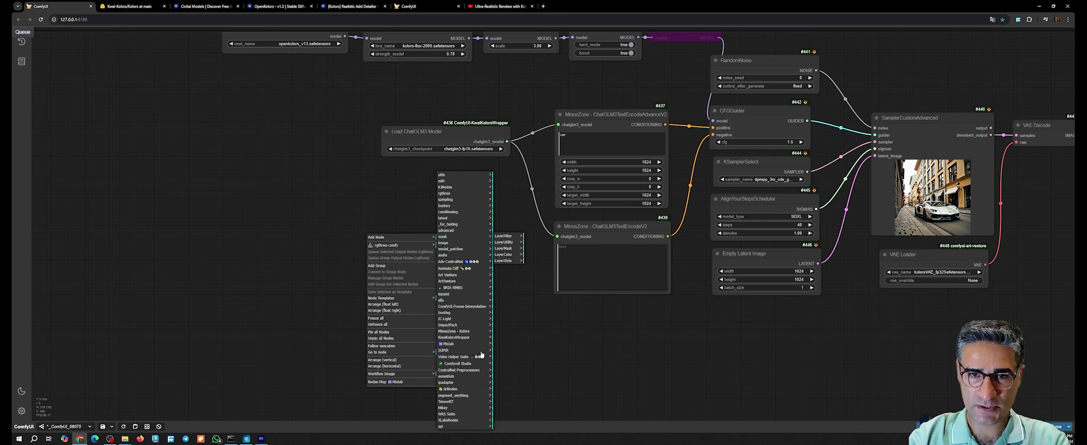
click(506, 242)
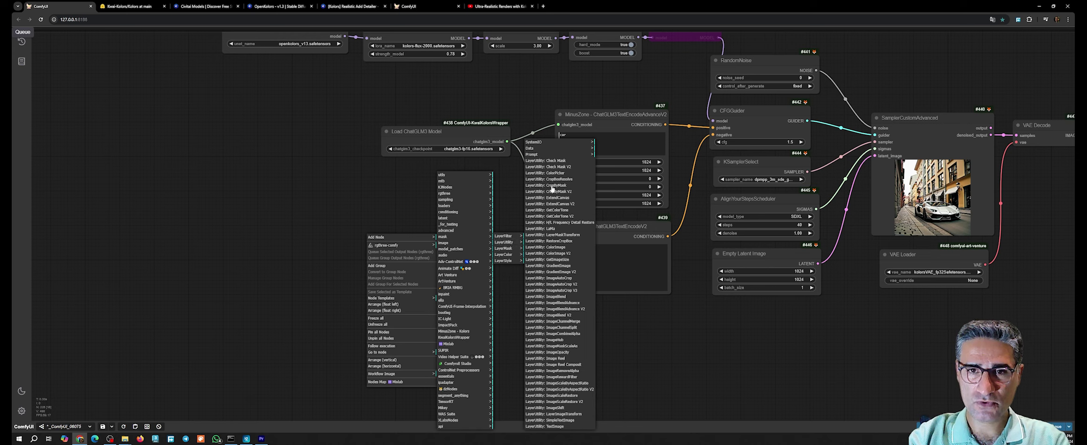
click(562, 156)
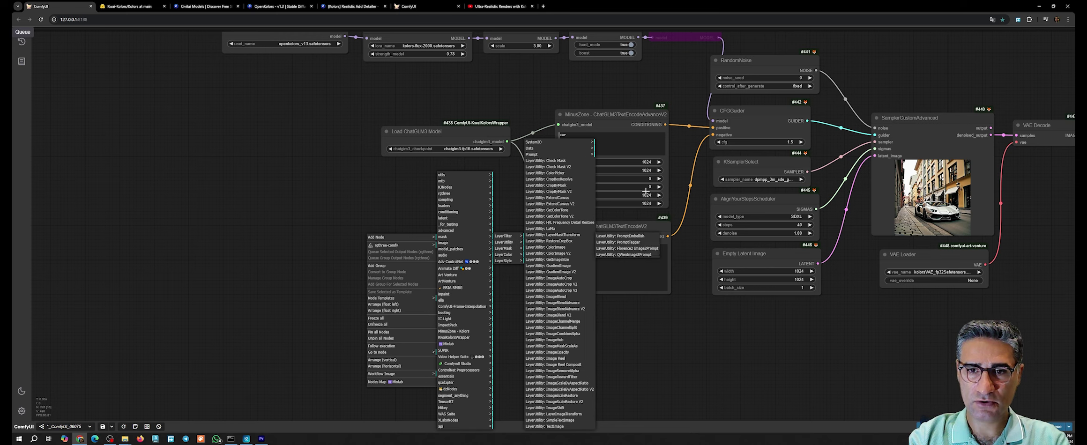
click(641, 252)
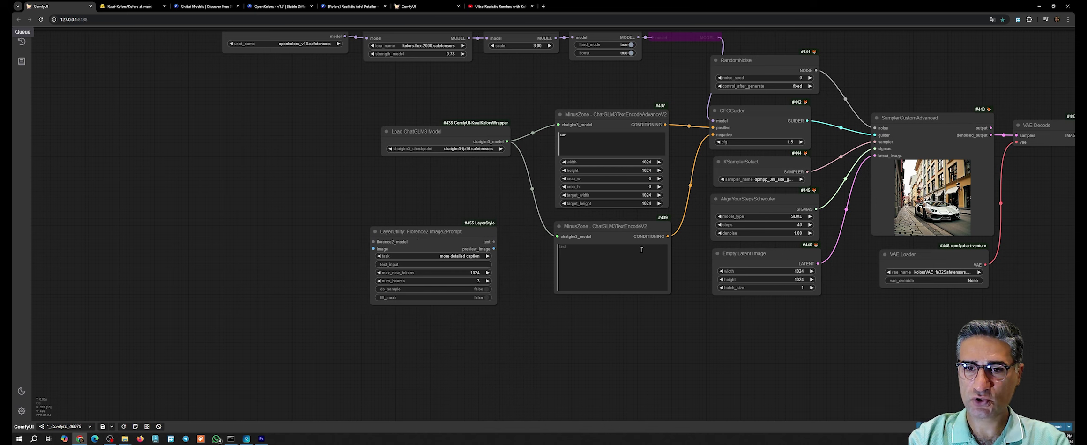
drag(418, 244, 429, 252)
Step: Add a Load Image node connected to the Florence2 Image2Prompt node's image input and place it beside that node
scroll(370, 274, up, 5)
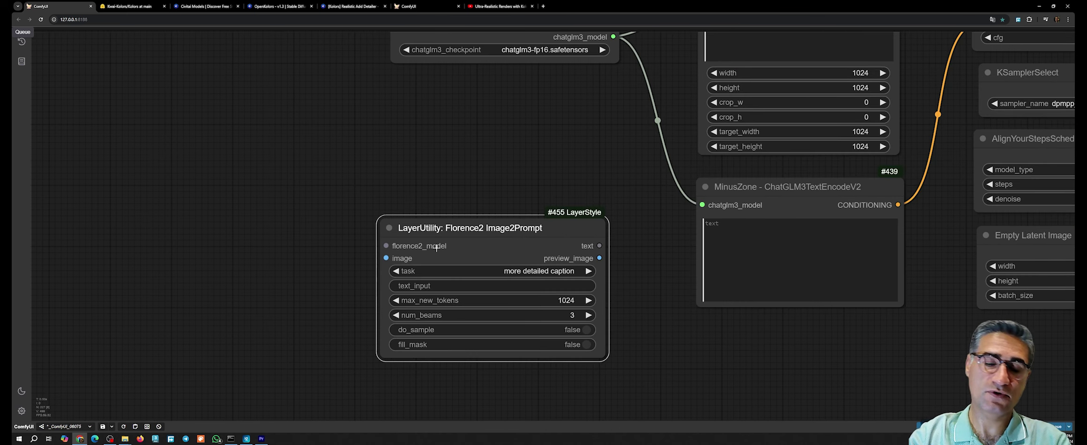
drag(317, 266, 430, 248)
drag(500, 240, 424, 253)
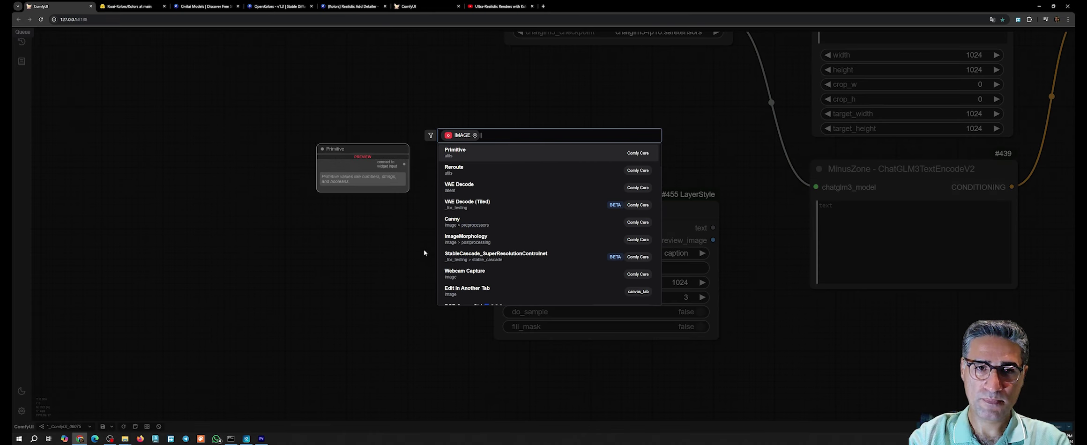
text(lo)
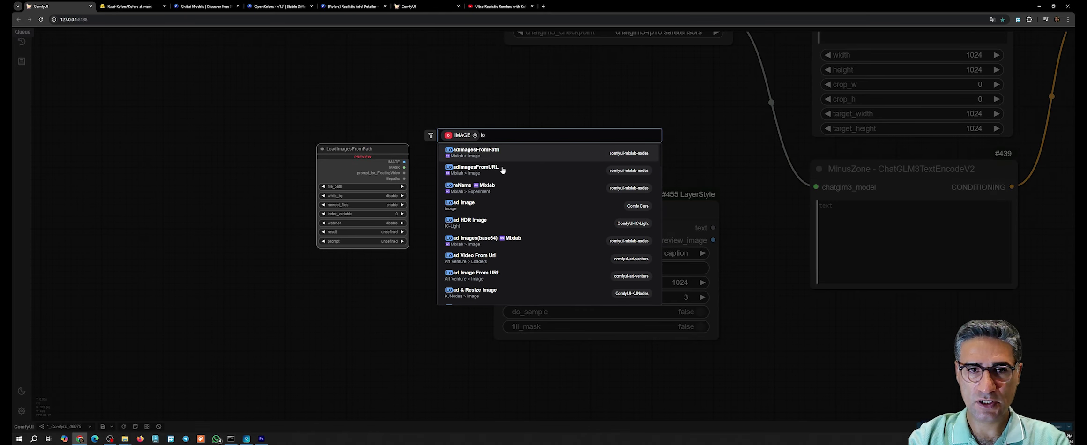
click(478, 205)
drag(489, 232, 295, 207)
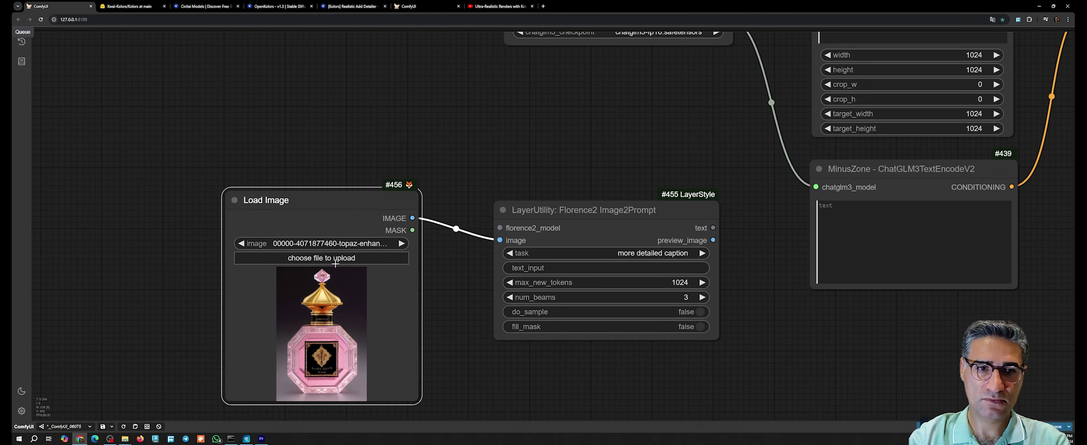
Step: Load 5 (11).png into the Load Image node and move the node farther from the Florence2 node
click(313, 259)
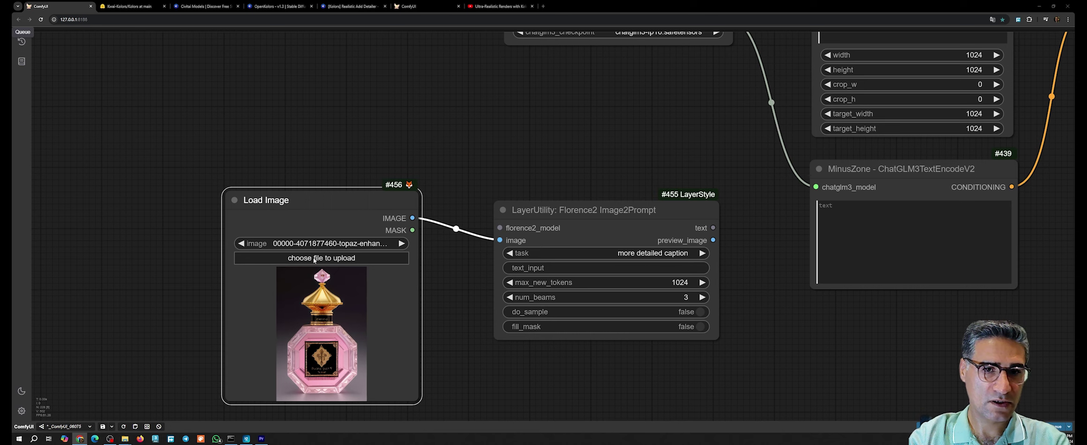
double_click(224, 166)
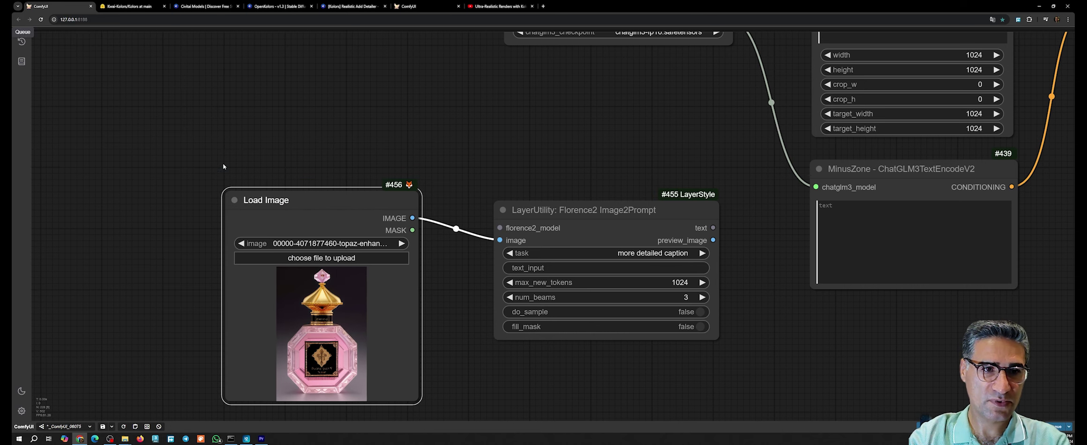
drag(469, 171, 457, 125)
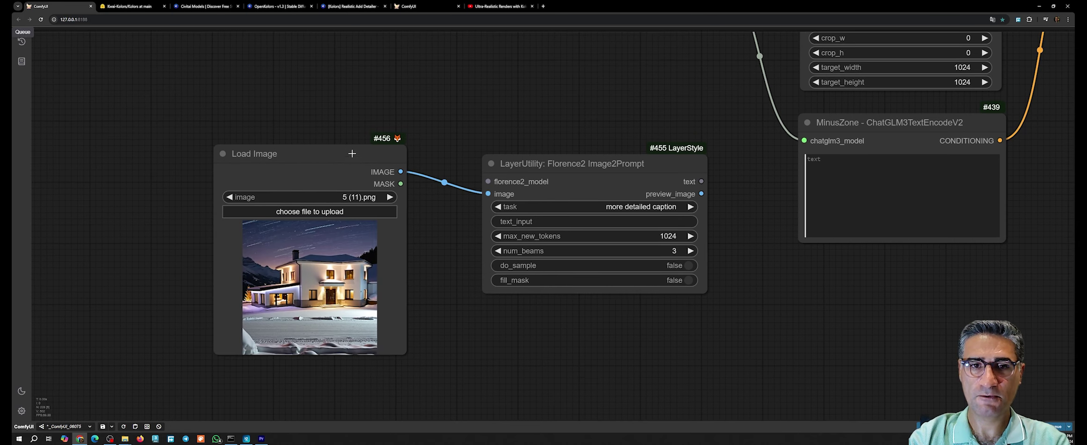
drag(355, 153, 280, 180)
Step: Add a Load Florence2 Model node connected to the florence2_model input and arrange it above the Load Image node
drag(487, 181, 388, 128)
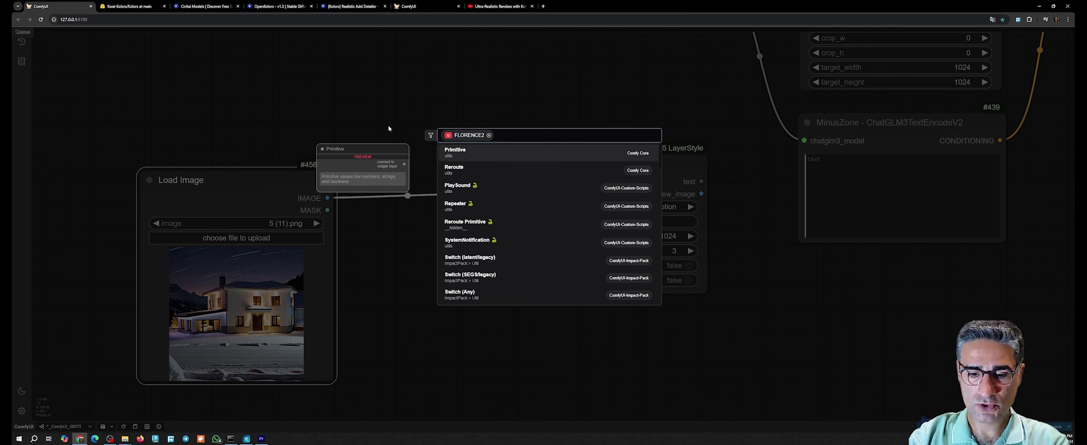
text(flo)
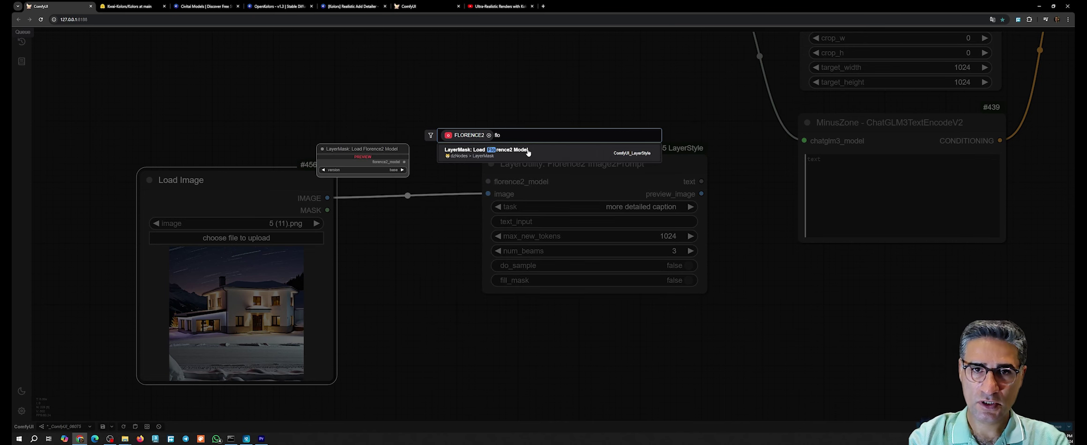
click(528, 152)
drag(508, 127, 275, 125)
drag(314, 180, 364, 194)
drag(327, 123, 339, 128)
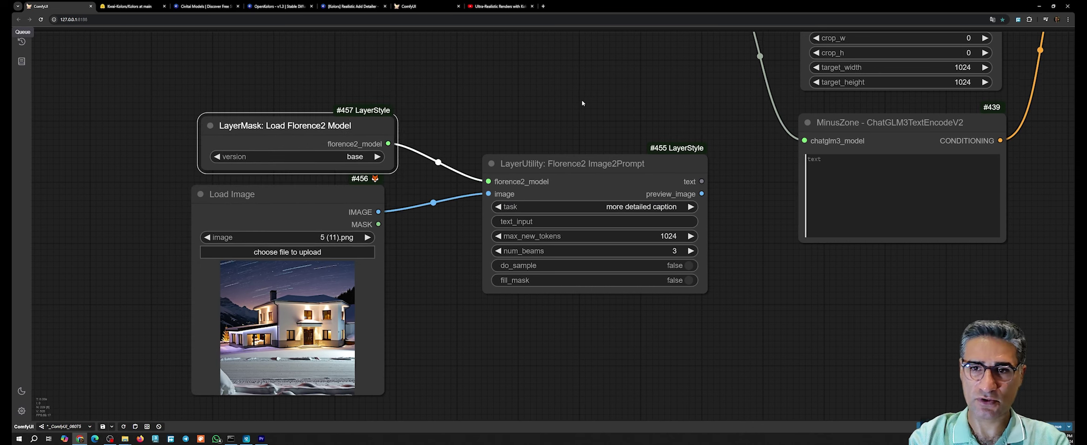
Step: Move the Florence2 Image2Prompt node closer to its two loader nodes and make it narrower
drag(582, 102, 550, 98)
drag(615, 171, 552, 179)
scroll(639, 206, down, 3)
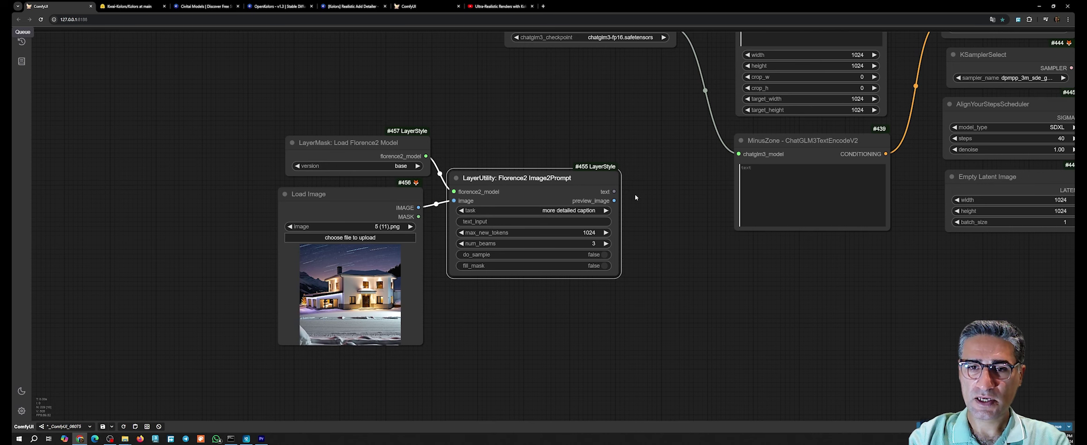
click(636, 197)
scroll(652, 194, up, 3)
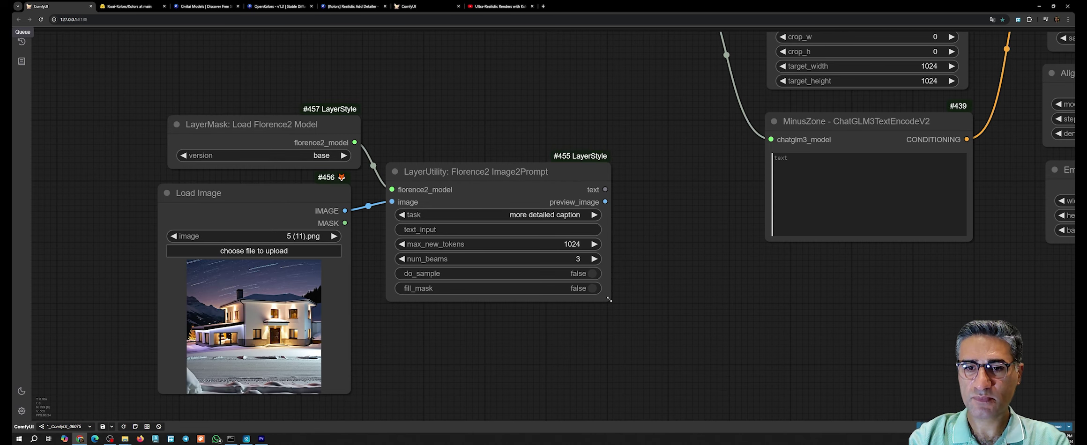
drag(609, 299, 575, 300)
Step: Add a Display Any (rgthree) node connected to the Florence2 Image2Prompt text output and place it beside that node
drag(568, 189, 603, 213)
text(an)
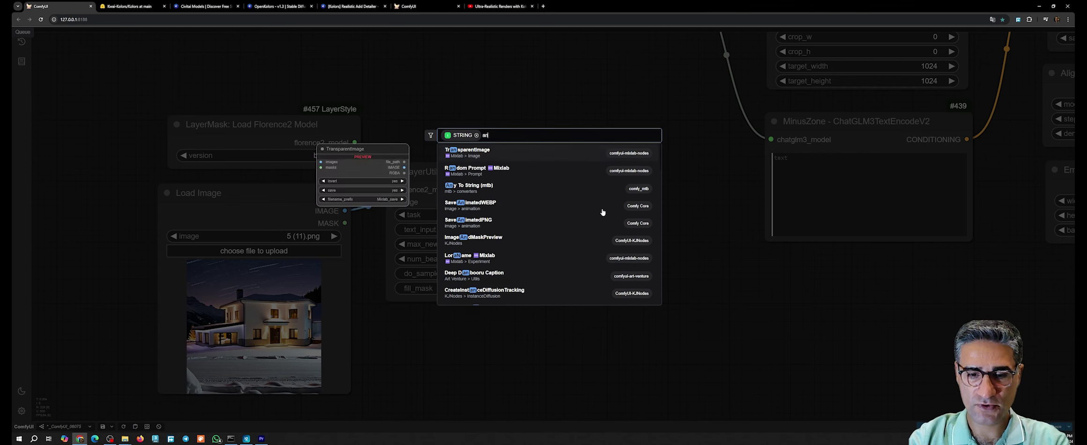
text(y)
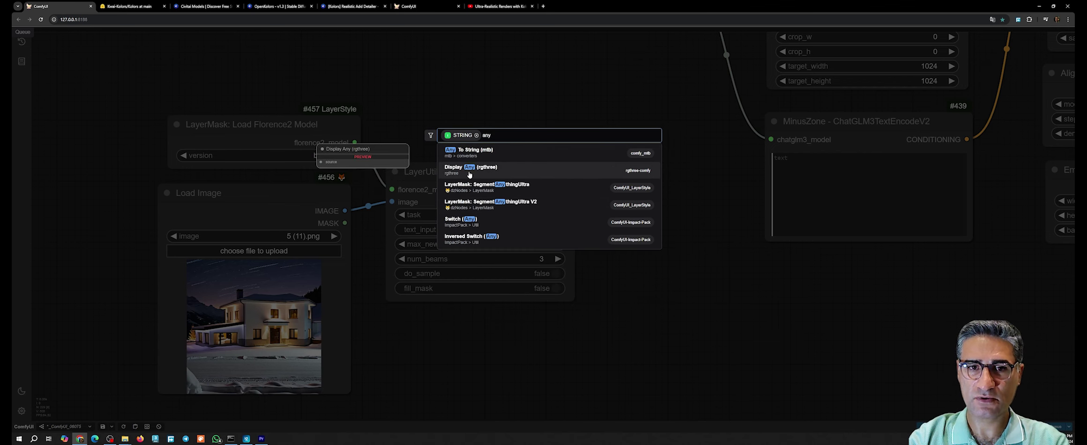
click(637, 175)
drag(667, 218, 663, 193)
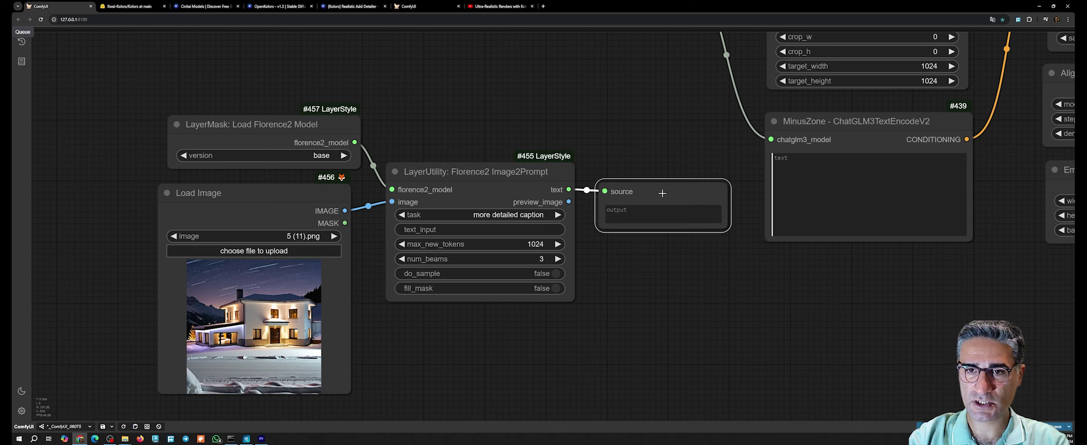
Step: Queue only the Display Any output, then enlarge and reposition that node to read the whole generated caption
right_click(663, 188)
click(692, 230)
key(ctrl+Return)
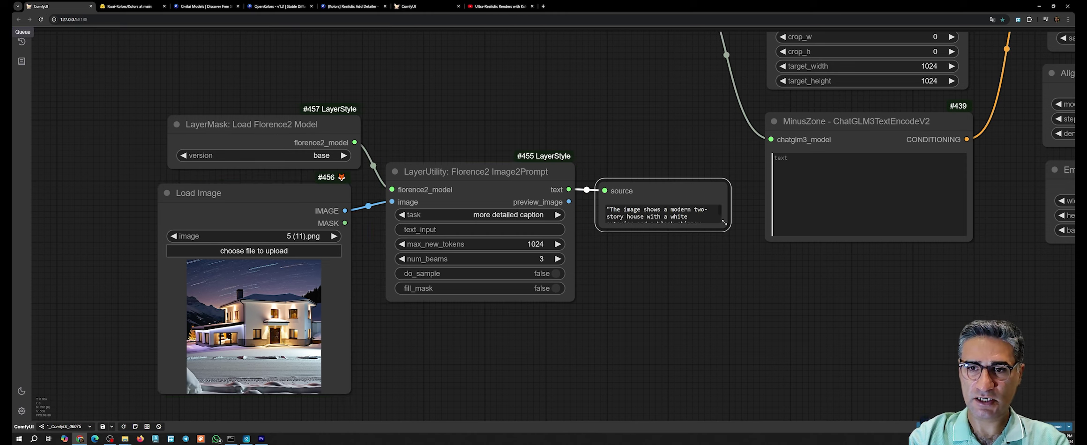
drag(724, 222, 839, 325)
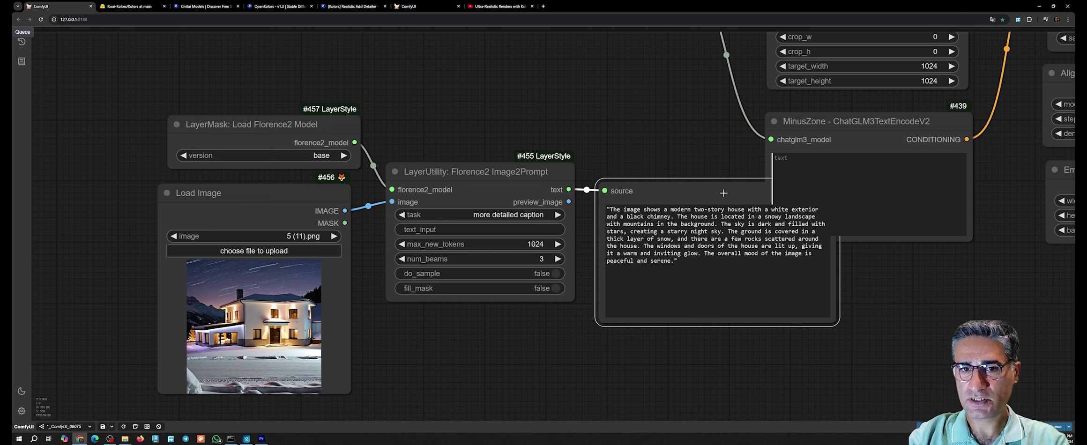
drag(700, 188, 703, 274)
scroll(670, 255, up, 5)
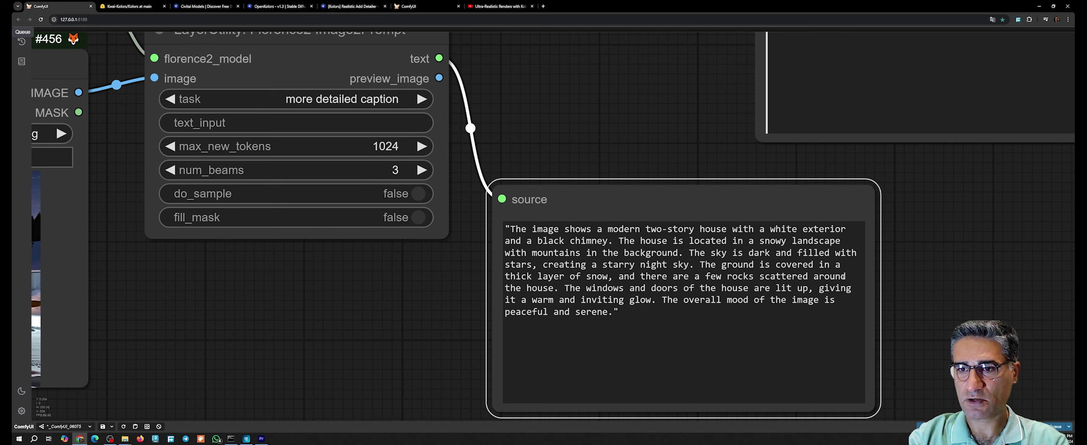
scroll(772, 266, down, 4)
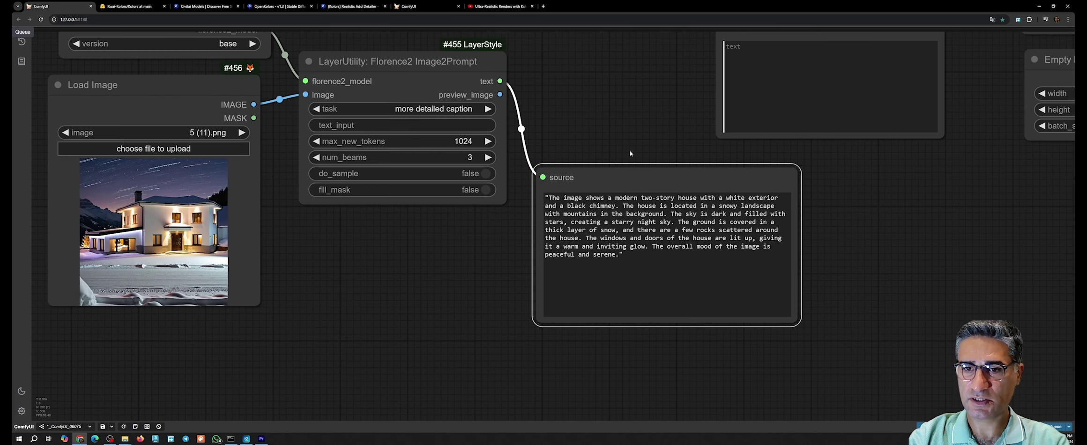
Step: Set the Florence2 Image2Prompt task to detailed caption and queue only the Display Any output
click(437, 107)
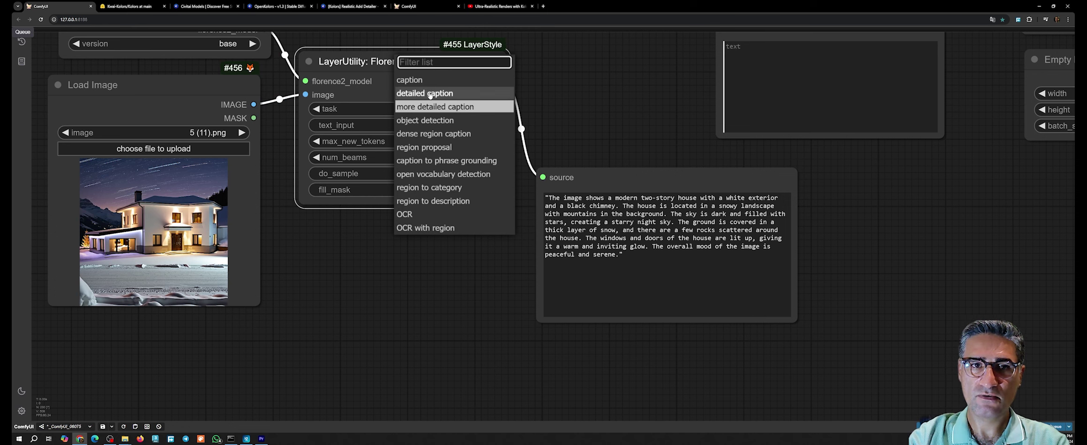
click(425, 93)
right_click(643, 174)
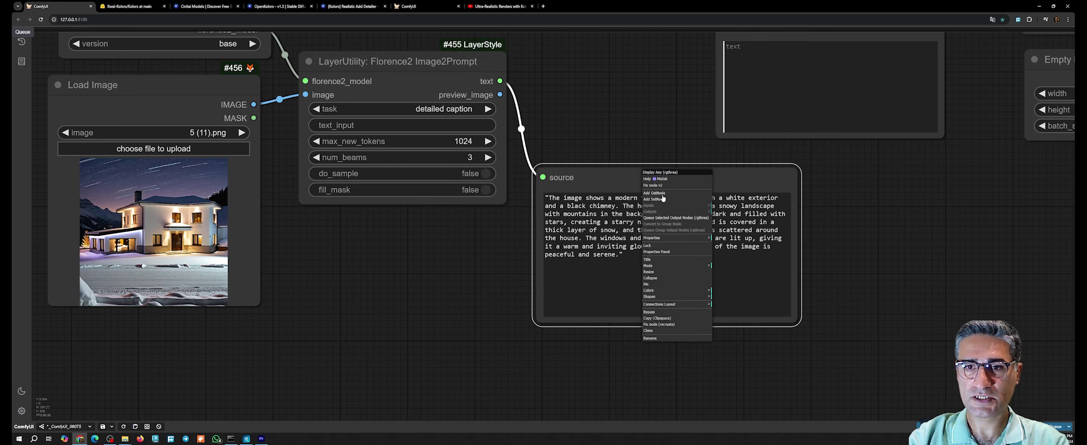
click(666, 218)
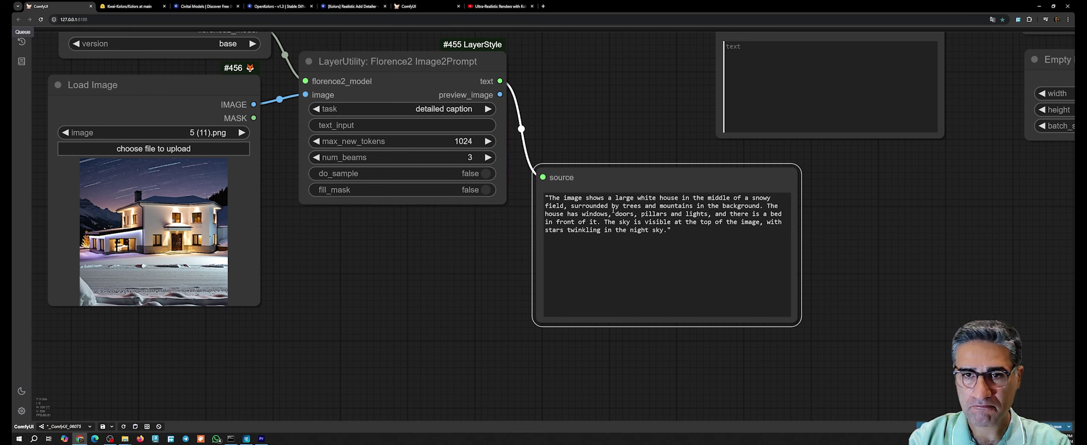
Step: Set the Florence2 Image2Prompt task to caption and queue only the Display Any output
click(461, 109)
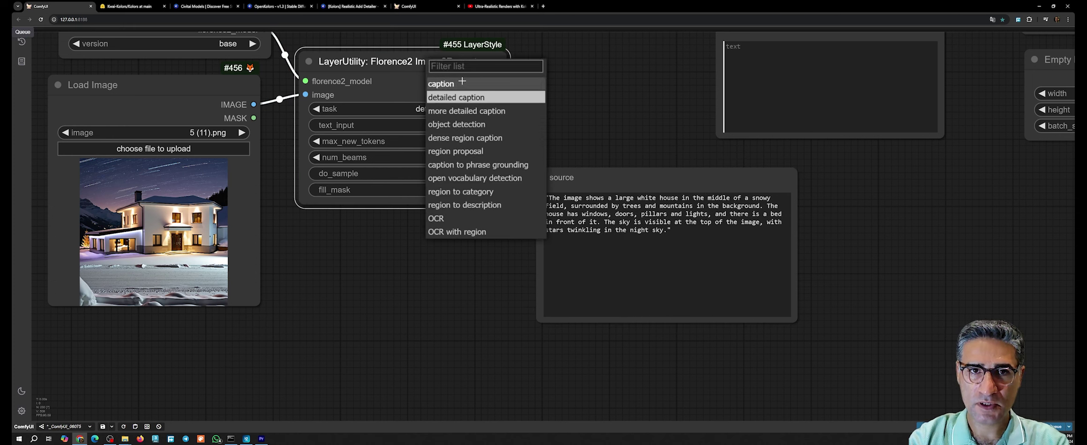
click(445, 83)
right_click(622, 179)
click(656, 222)
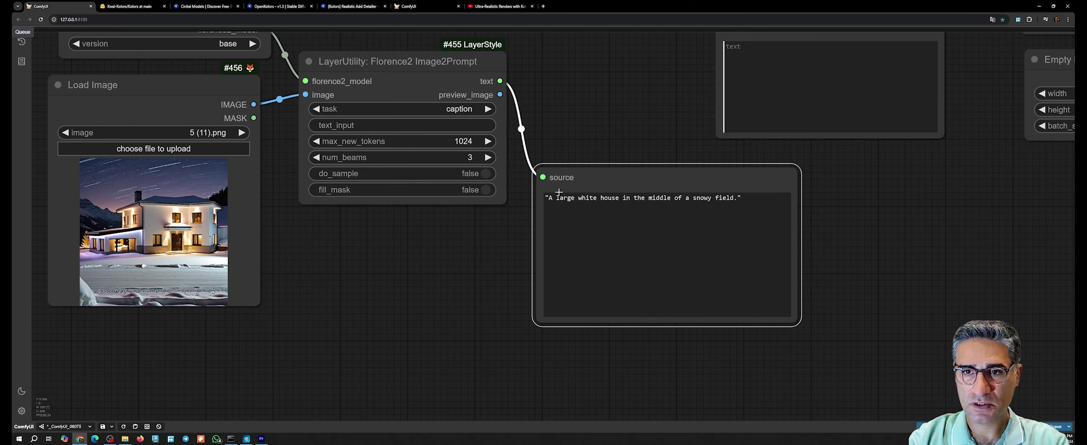
Step: Set the Florence2 Image2Prompt task back to detailed caption
scroll(539, 149, down, 3)
click(466, 119)
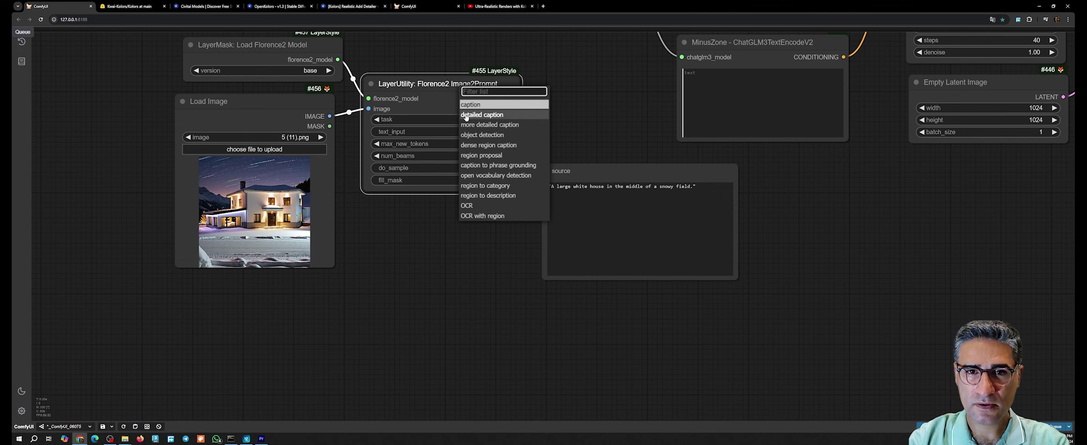
click(466, 115)
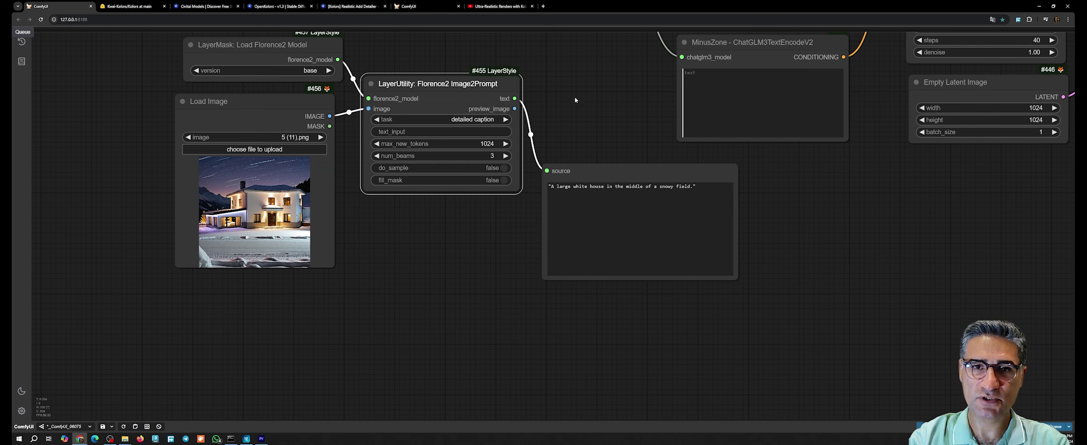
Step: Convert the text widget of the ChatGLM3TextEncodeAdvanceV2 node to an input and connect the Florence2 Image2Prompt text output to it
scroll(575, 98, down, 4)
drag(536, 96, 445, 256)
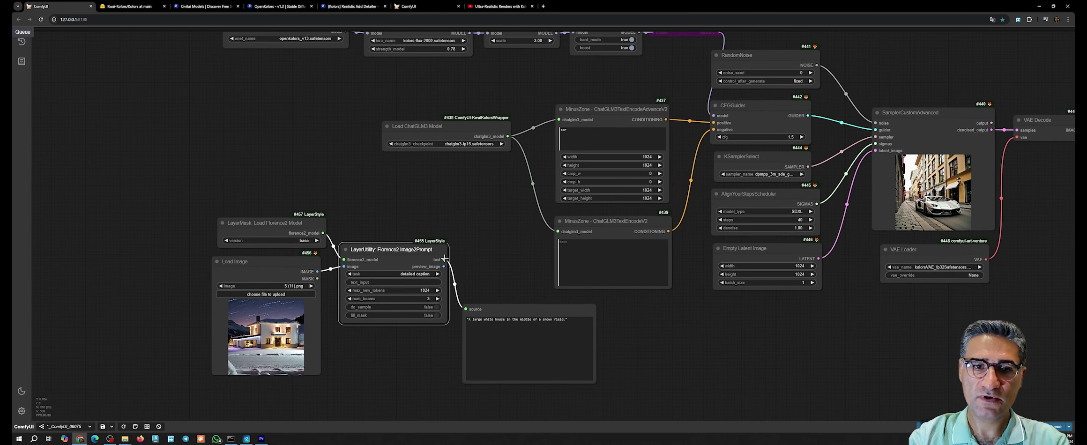
right_click(612, 107)
click(593, 108)
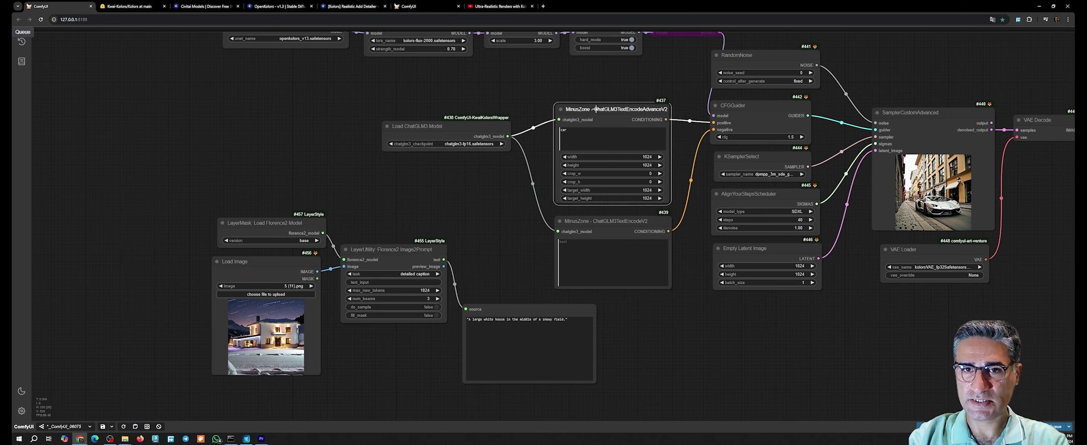
right_click(593, 104)
click(602, 249)
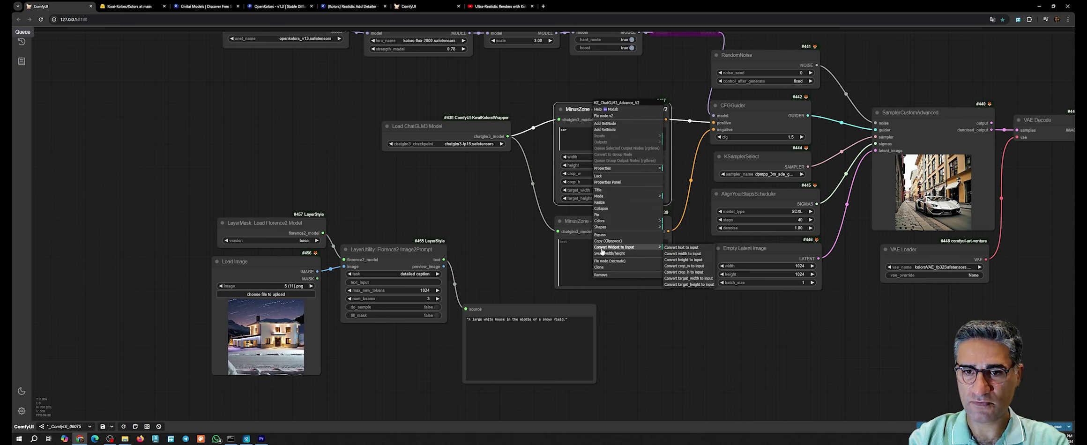
click(680, 247)
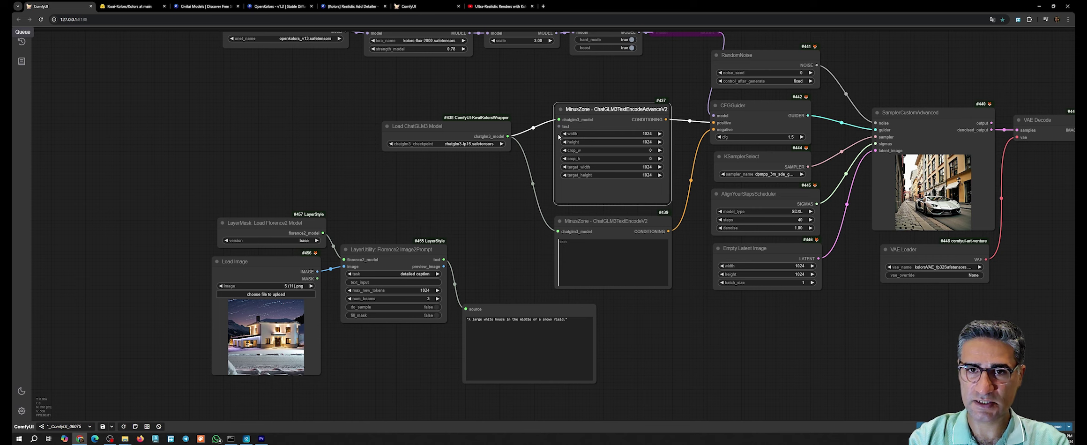
drag(441, 260, 558, 126)
Step: Queue only the Save Image output to generate an image from the Florence2 caption
drag(672, 328, 539, 299)
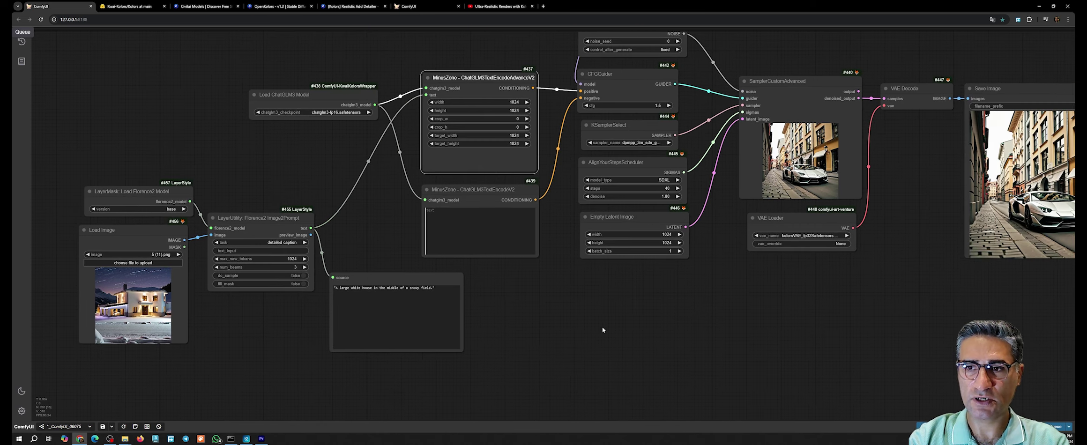
drag(602, 328, 320, 294)
right_click(738, 161)
click(765, 242)
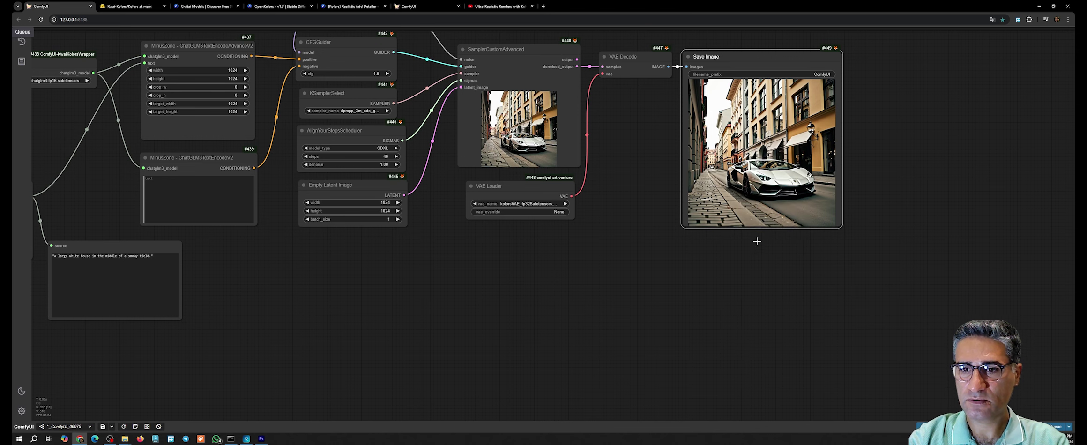
drag(380, 270, 593, 322)
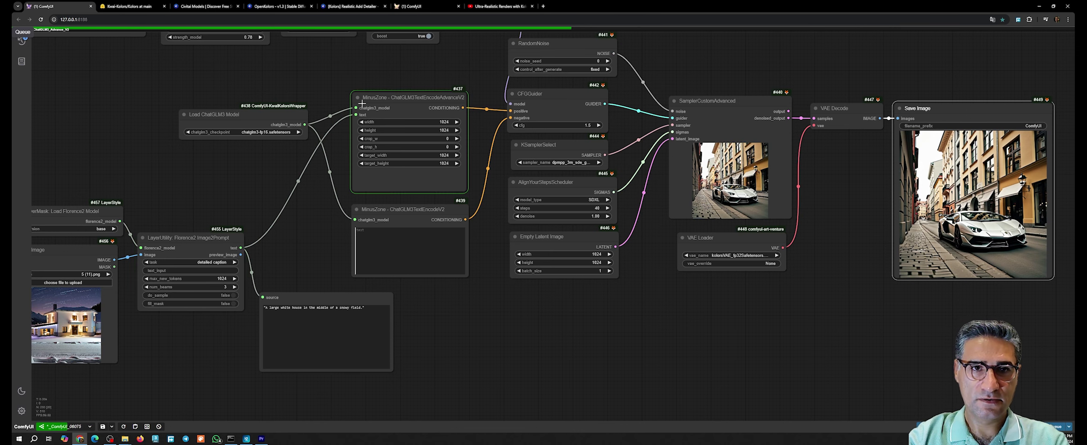
Step: Shorten the ChatGLM3TextEncodeAdvanceV2 node to fit its widgets and move the negative ChatGLM3TextEncodeV2 node up beneath it
scroll(402, 93, up, 5)
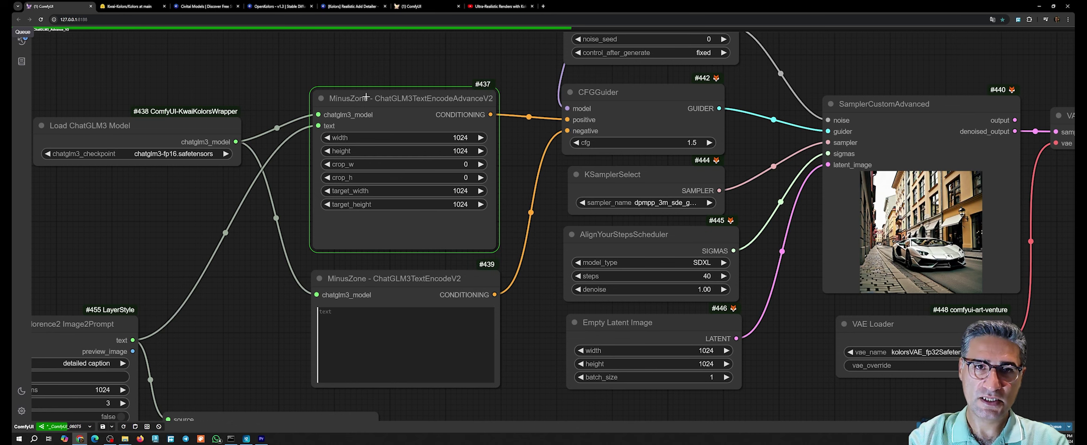
scroll(294, 257, down, 4)
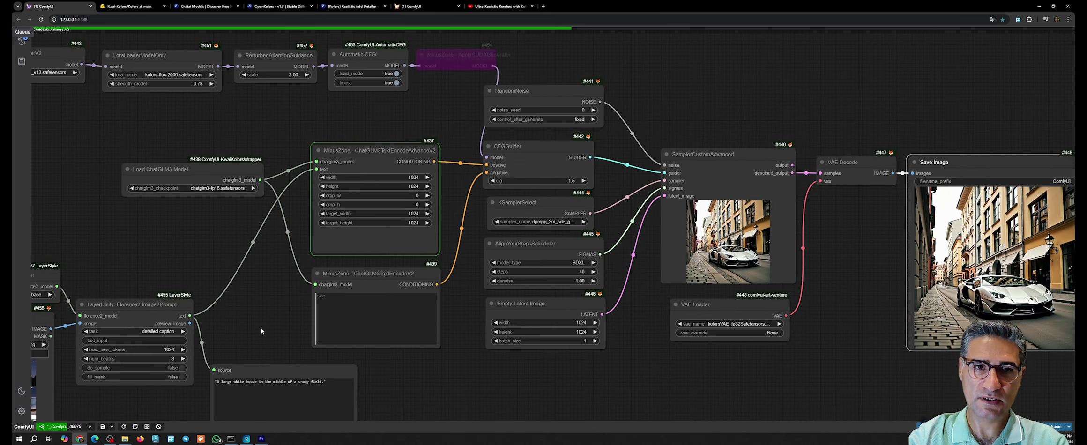
drag(436, 251, 435, 229)
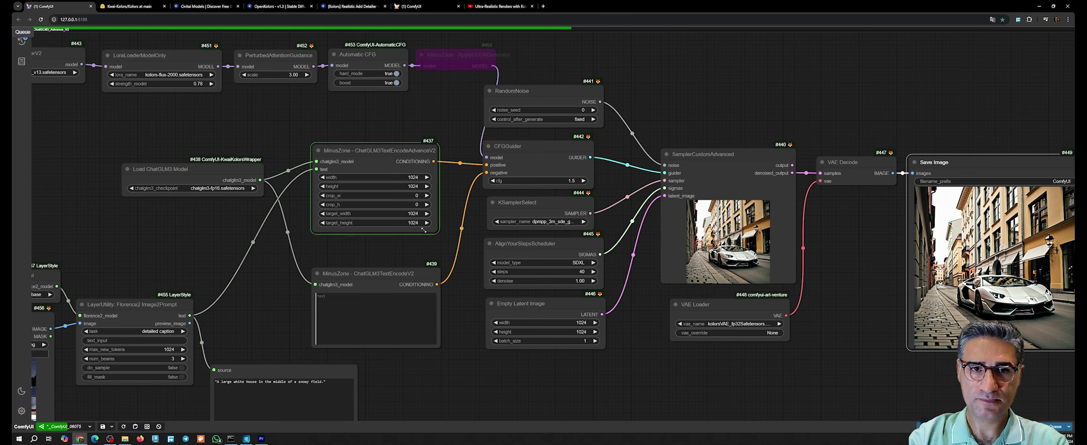
drag(423, 276, 422, 272)
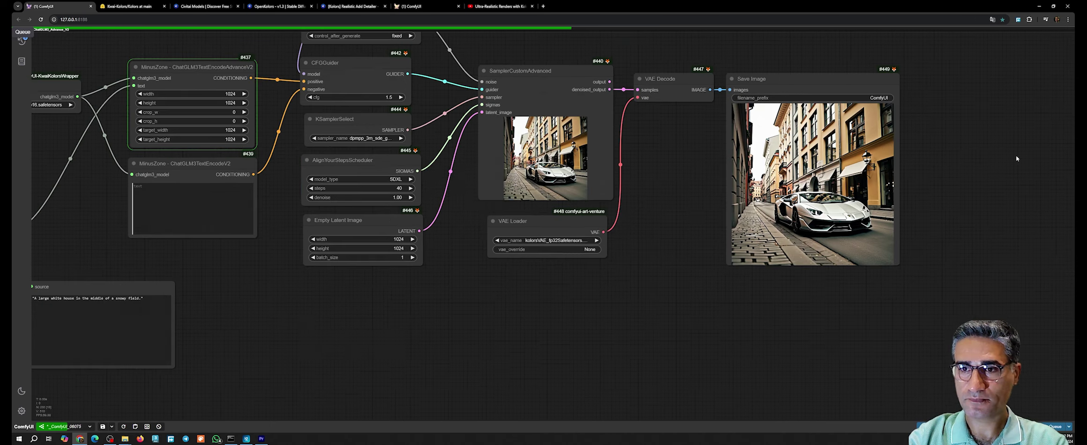
Step: Examine the Florence2 captioning nodes and their source house image while the workflow runs
scroll(910, 159, up, 1)
drag(910, 159, 989, 258)
drag(529, 104, 553, 77)
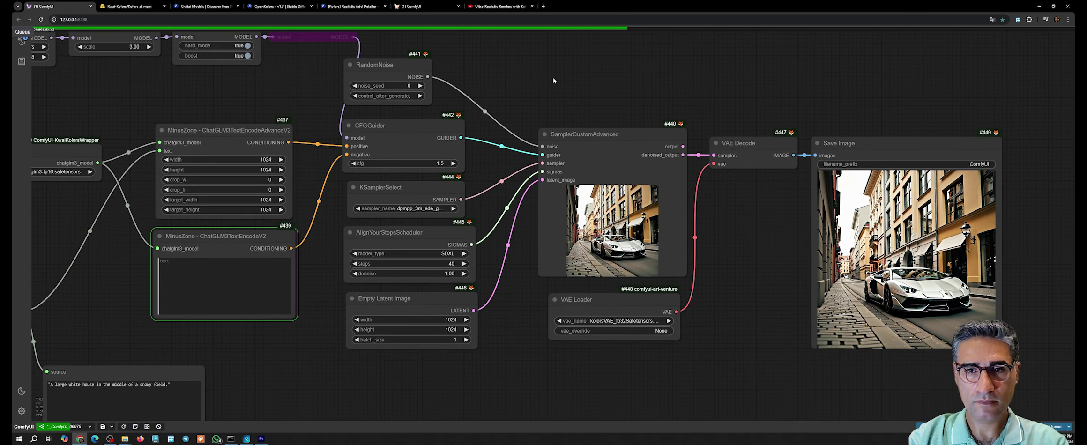
drag(766, 299, 640, 286)
drag(214, 384, 608, 265)
drag(515, 274, 786, 277)
scroll(335, 270, up, 5)
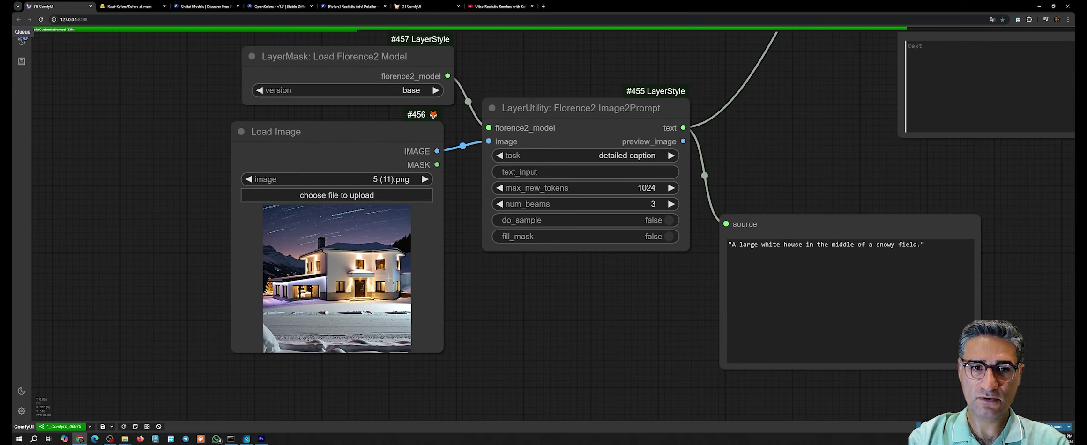
scroll(280, 261, down, 4)
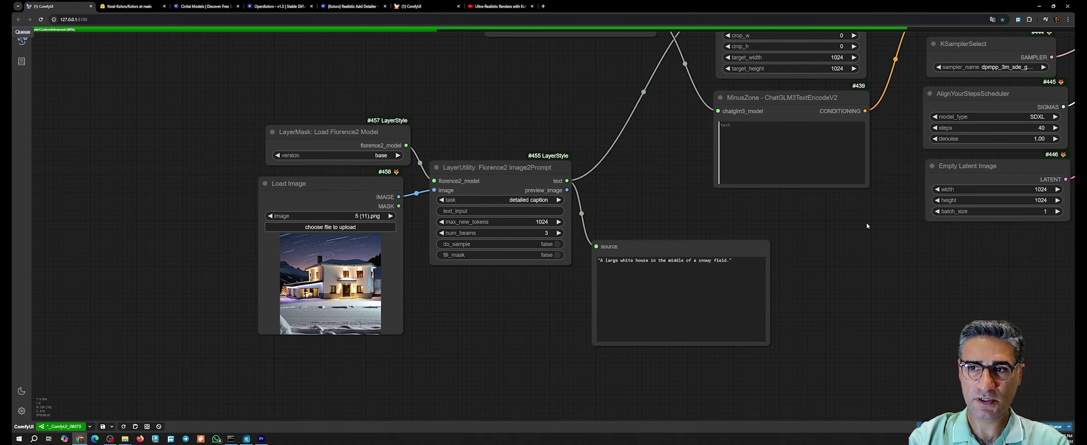
Step: Inspect the SamplerCustomAdvanced preview and the finished render in the Save Image node up close
drag(869, 226, 362, 267)
scroll(776, 127, up, 5)
scroll(730, 156, up, 5)
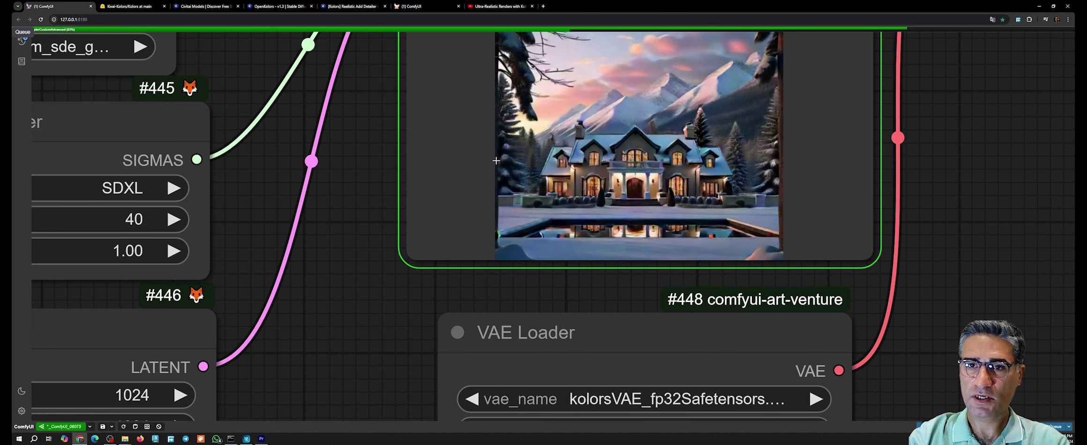
scroll(586, 171, down, 2)
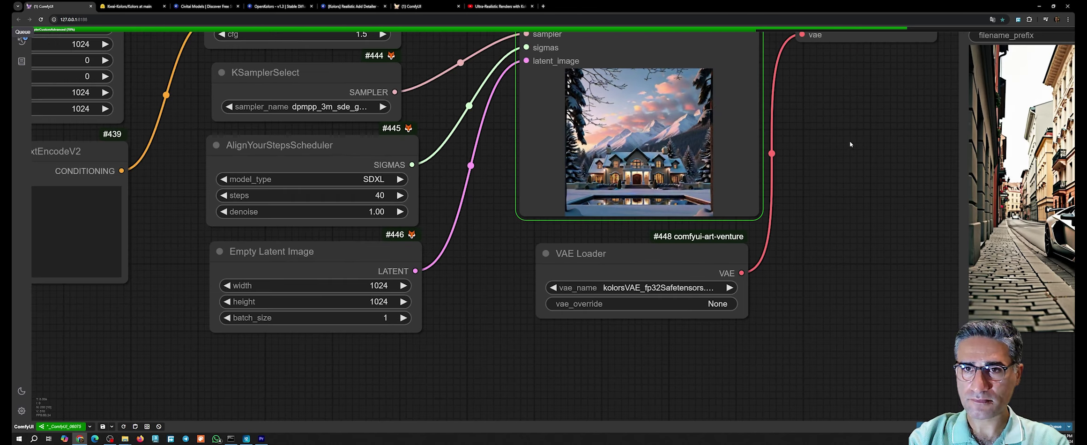
scroll(672, 166, down, 3)
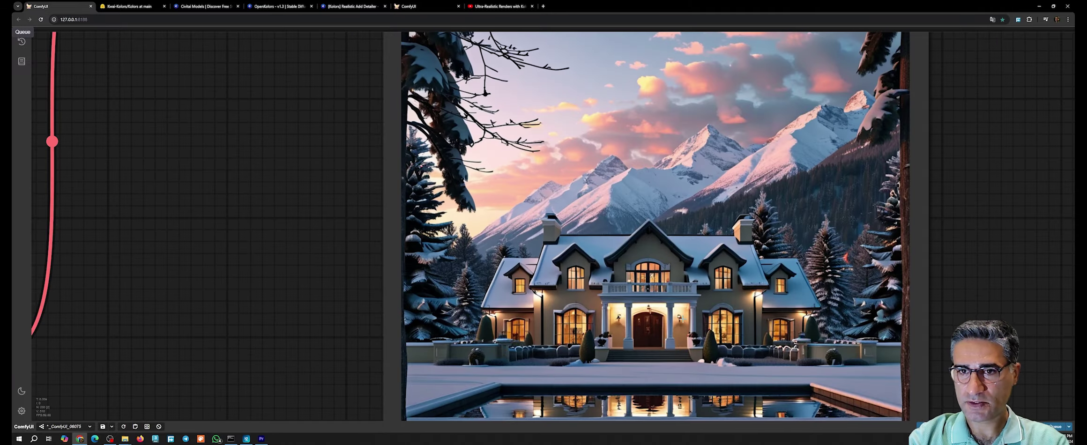
Step: Set the KSamplerSelect node's sampler to euler
drag(745, 343, 609, 211)
scroll(609, 211, down, 10)
drag(158, 95, 492, 204)
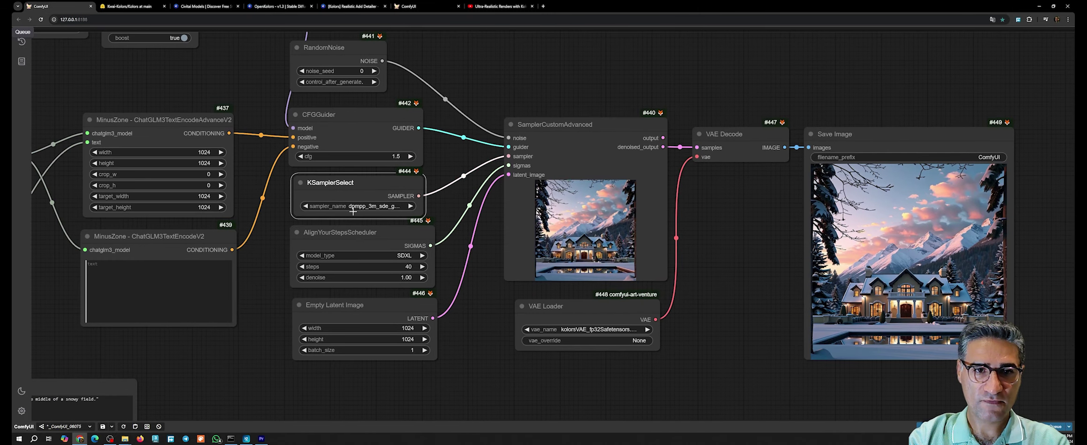
click(237, 281)
click(367, 178)
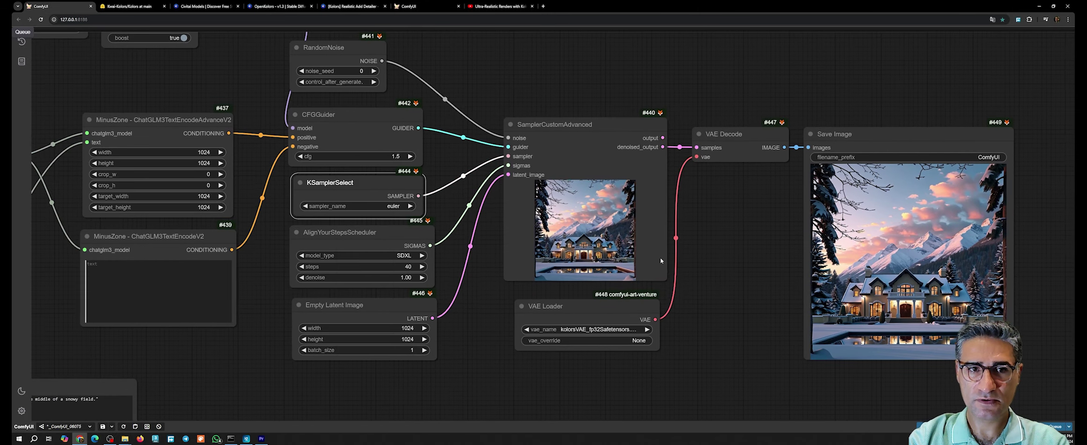
Step: Queue the Save Image node to render with the new sampler and inspect the generated house image
drag(660, 257, 494, 214)
right_click(747, 251)
click(790, 292)
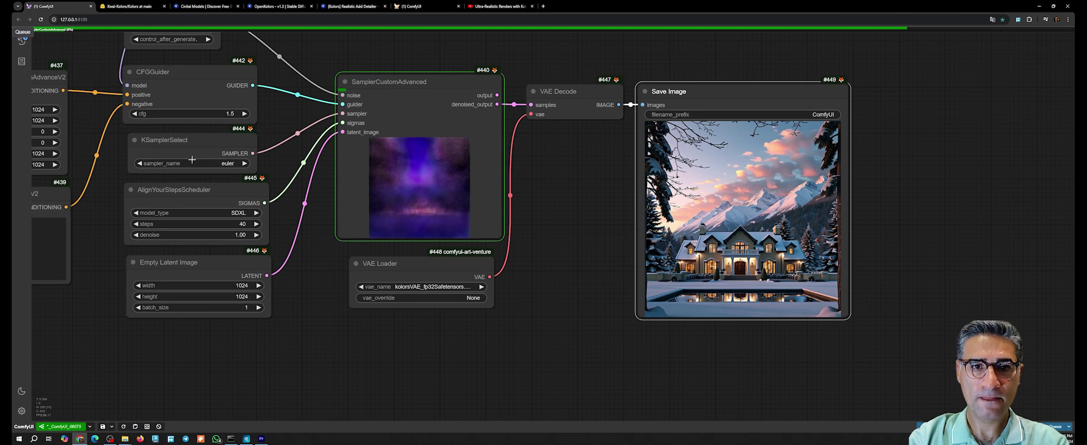
scroll(394, 189, up, 8)
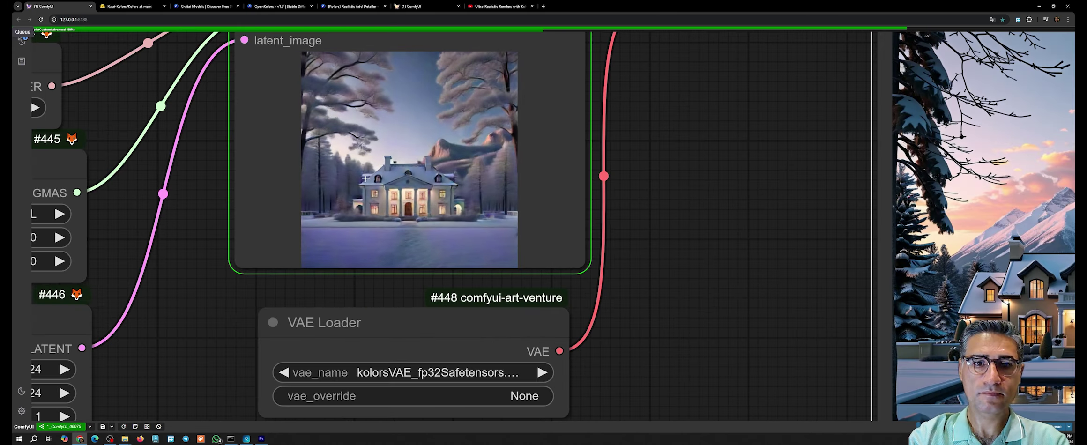
scroll(688, 200, down, 3)
drag(689, 201, 214, 312)
scroll(574, 321, up, 4)
scroll(574, 321, down, 3)
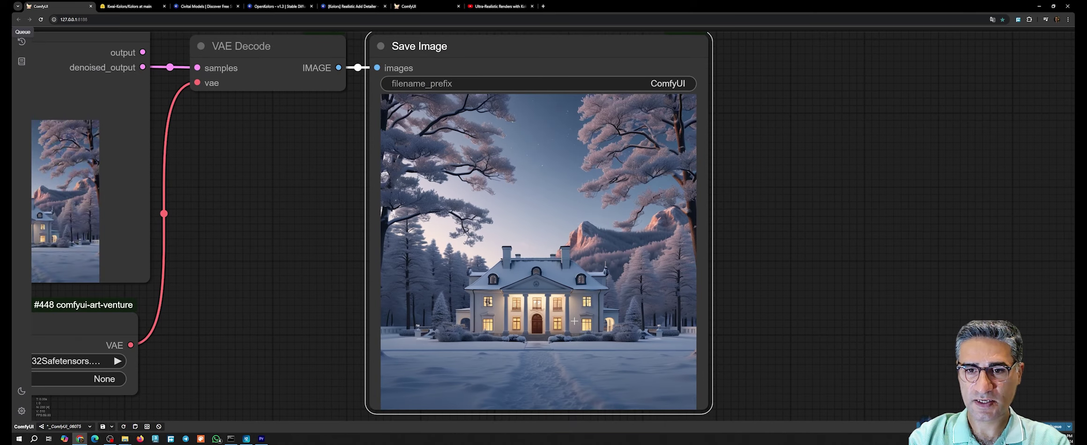
Step: Set the CFGGuider's cfg to 5.1 and the RandomNoise node's noise seed to 1
drag(533, 338, 785, 297)
scroll(785, 295, down, 6)
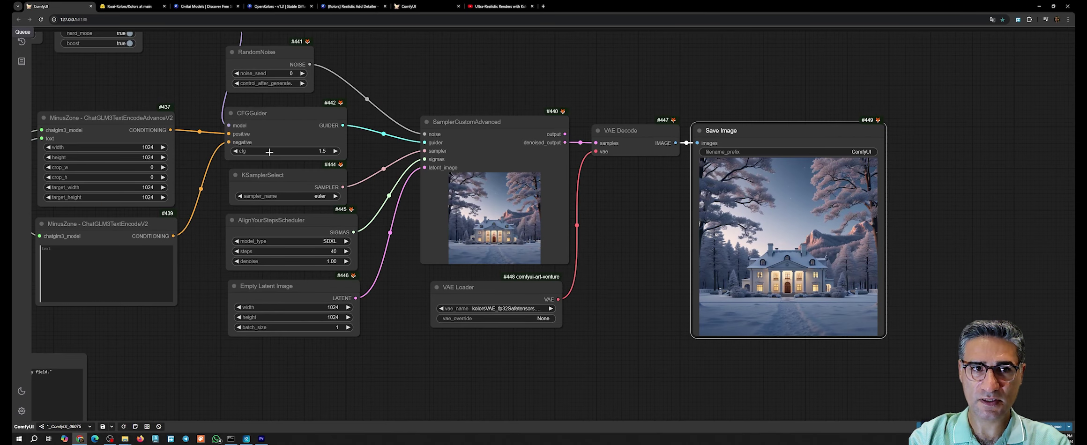
click(270, 151)
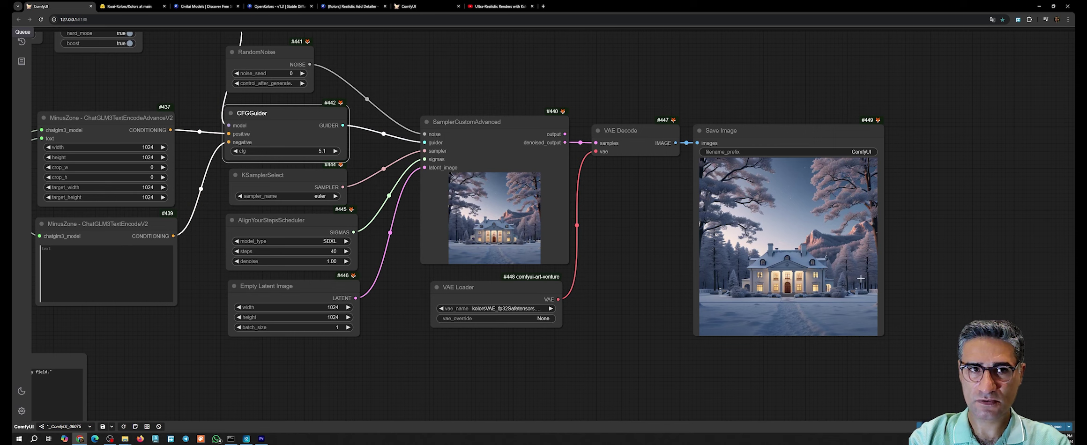
click(302, 73)
Step: Queue the Save Image node again and examine the house render from sampling preview to final image
right_click(759, 242)
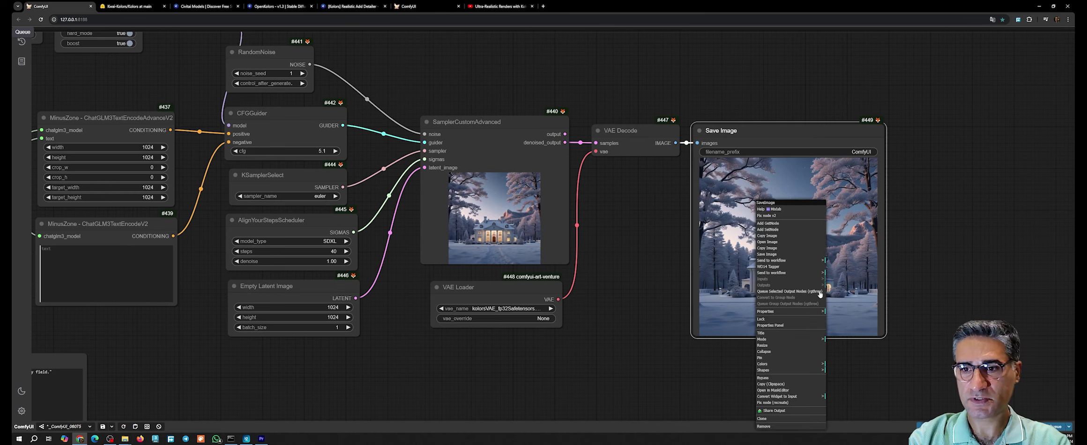
click(820, 295)
scroll(500, 237, up, 13)
drag(463, 220, 442, 299)
scroll(442, 298, up, 1)
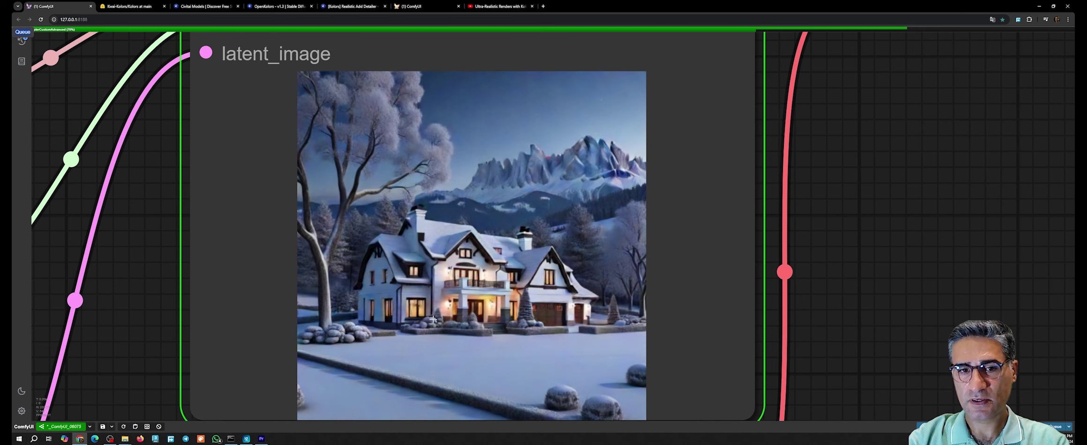
scroll(425, 273, down, 2)
scroll(406, 273, down, 3)
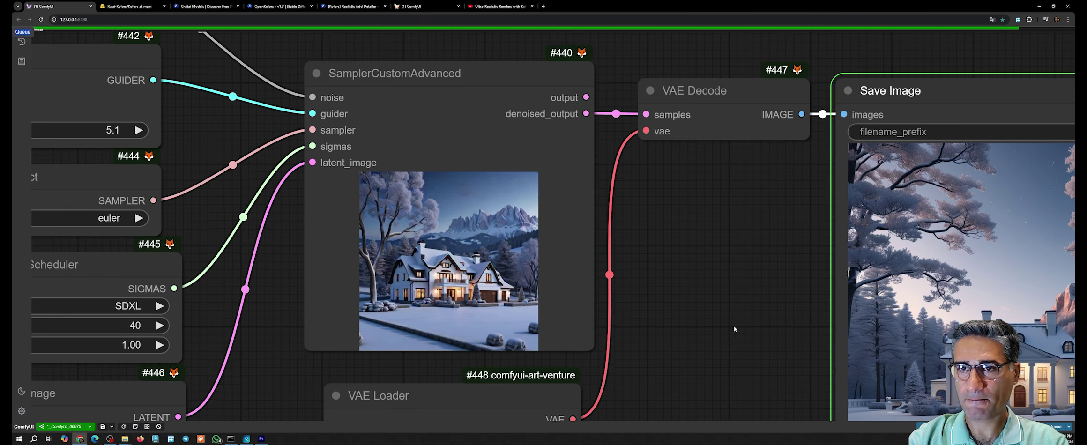
drag(806, 332, 372, 229)
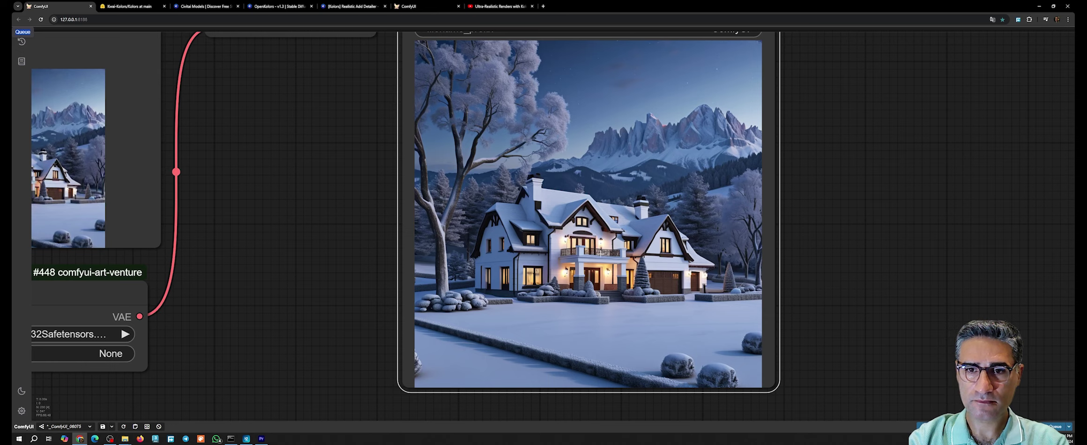
scroll(601, 254, up, 5)
scroll(601, 273, down, 3)
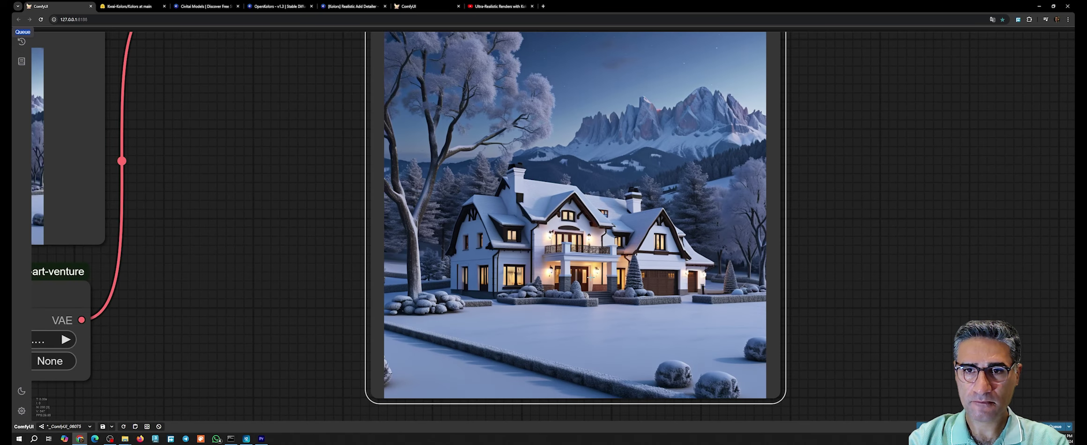
scroll(602, 284, down, 10)
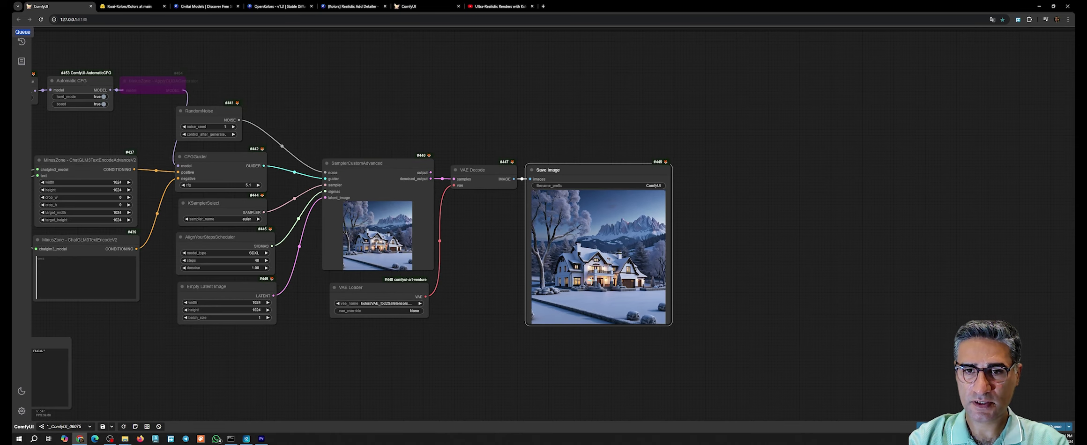
Step: Shift the Load ChatGLM3 Model node away from the text encoders and add an SDXL Prompt Styler node below it
drag(497, 332, 845, 285)
drag(487, 218, 539, 211)
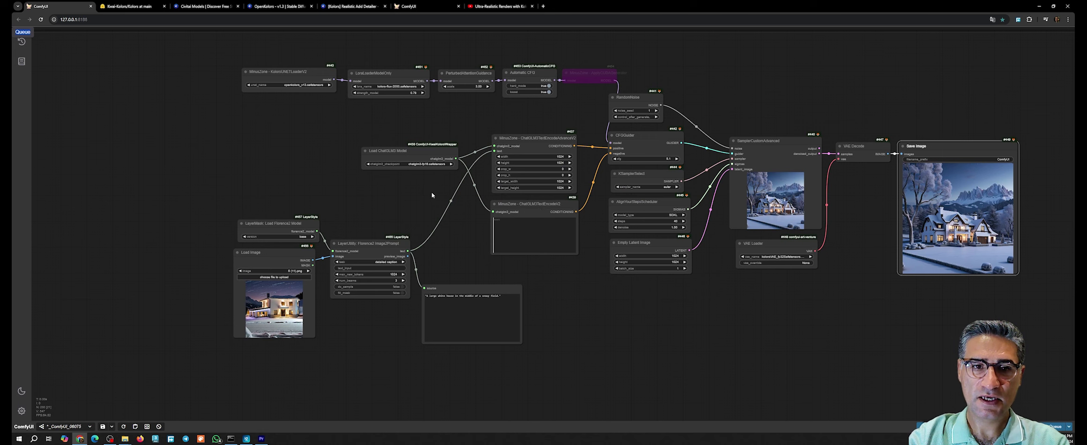
click(403, 158)
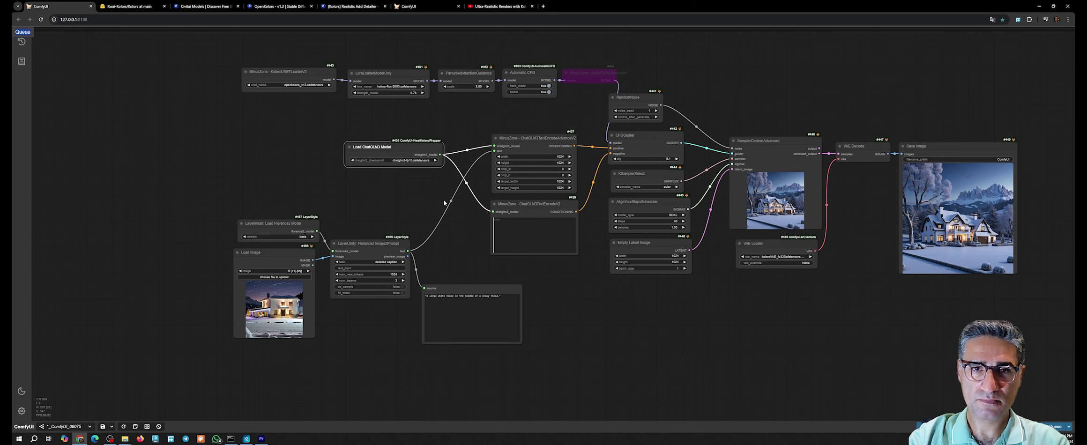
scroll(382, 167, up, 4)
double_click(403, 185)
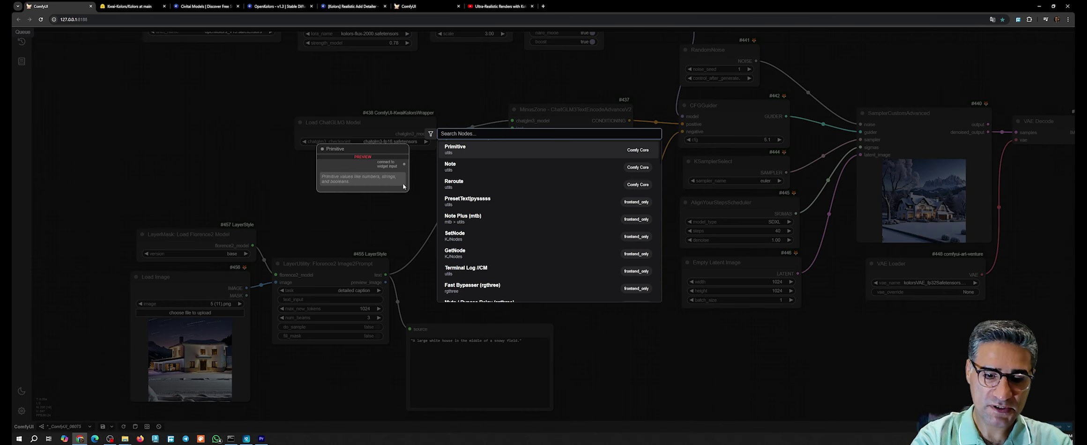
text(sdxl)
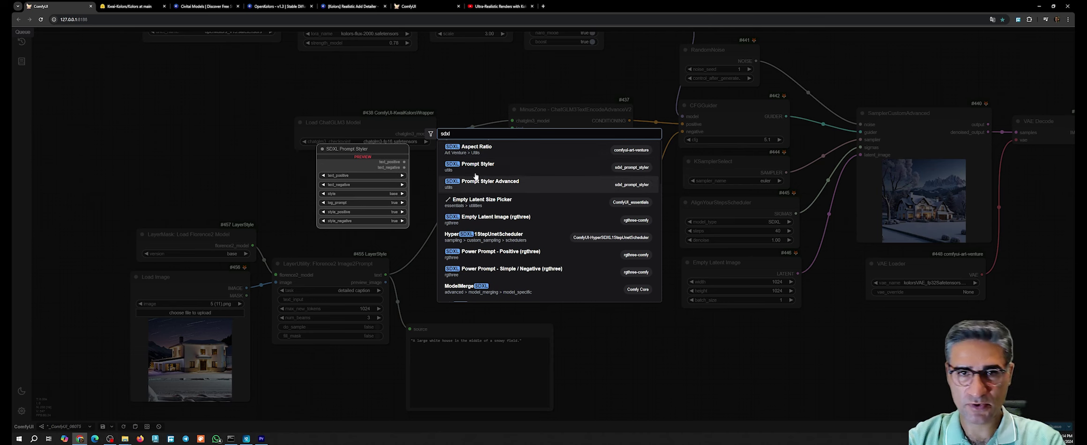
click(476, 168)
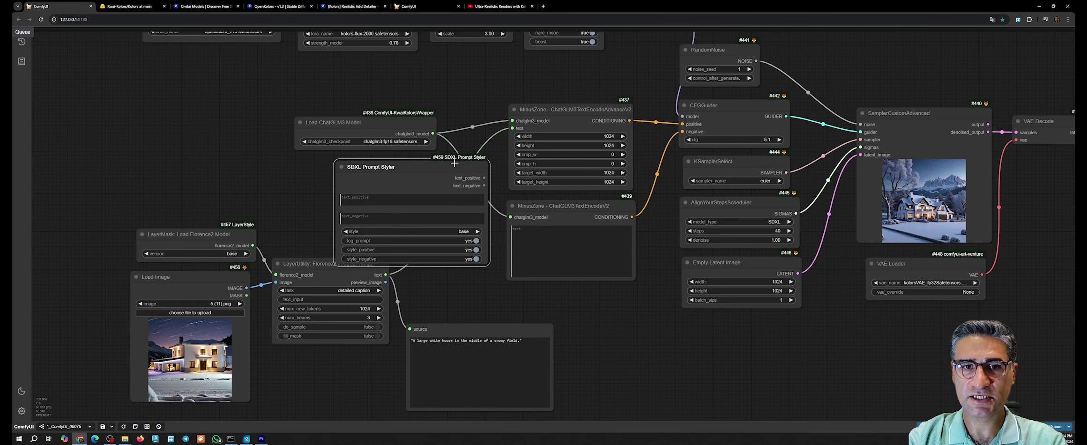
Step: Reposition the SDXL Prompt Styler below the Load ChatGLM3 Model node and narrow it to clear the neighbouring encoders
scroll(455, 163, up, 5)
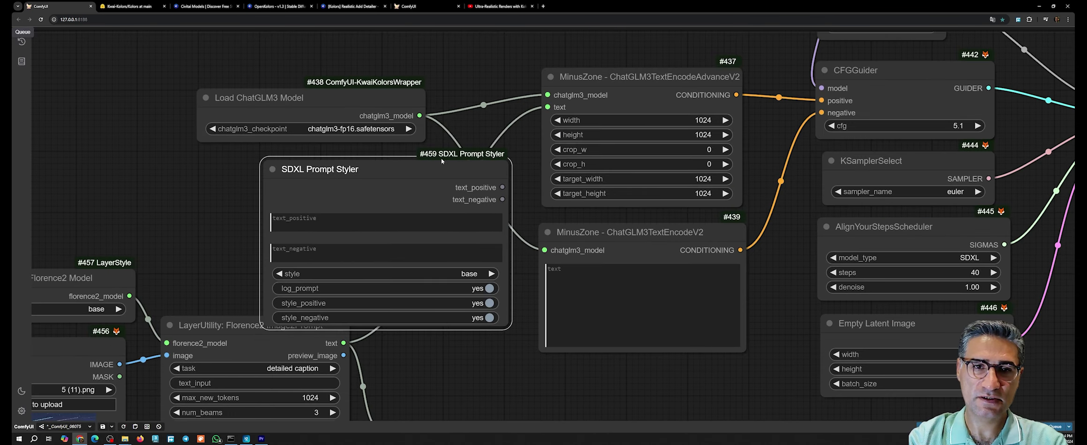
drag(491, 175, 467, 172)
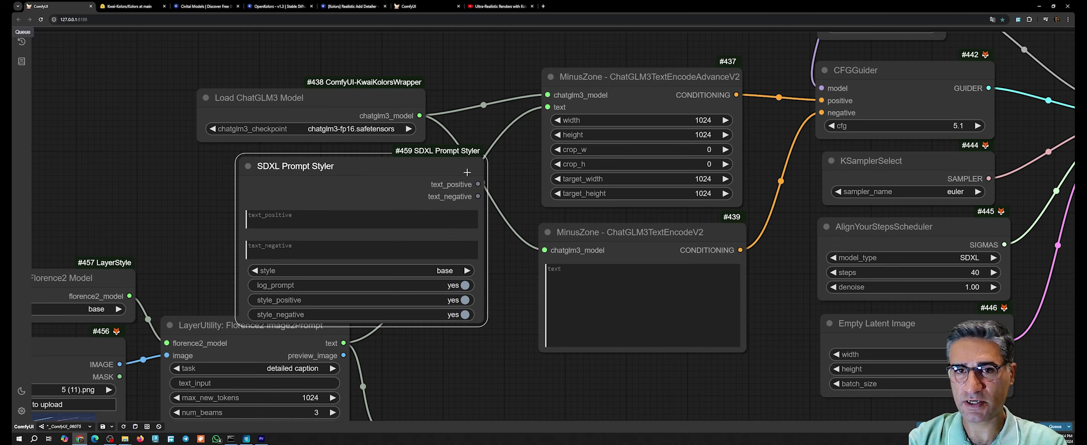
scroll(495, 182, down, 3)
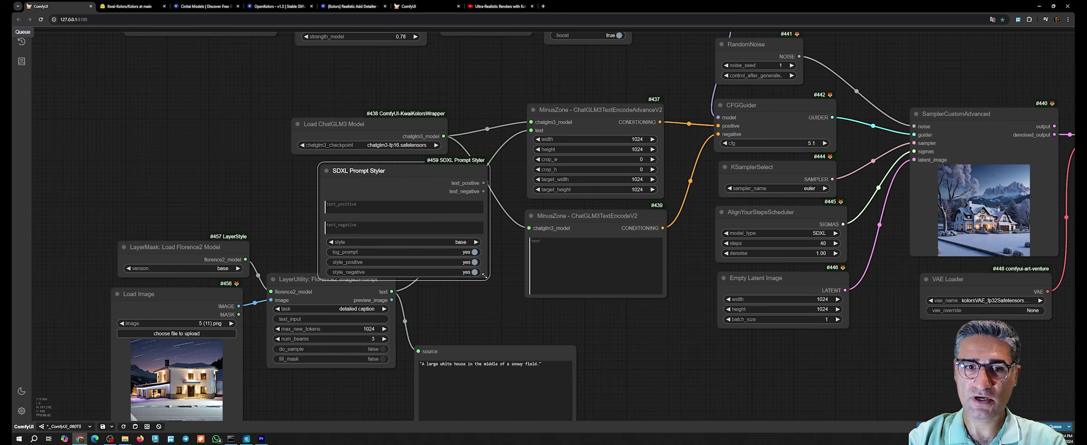
drag(484, 276, 449, 278)
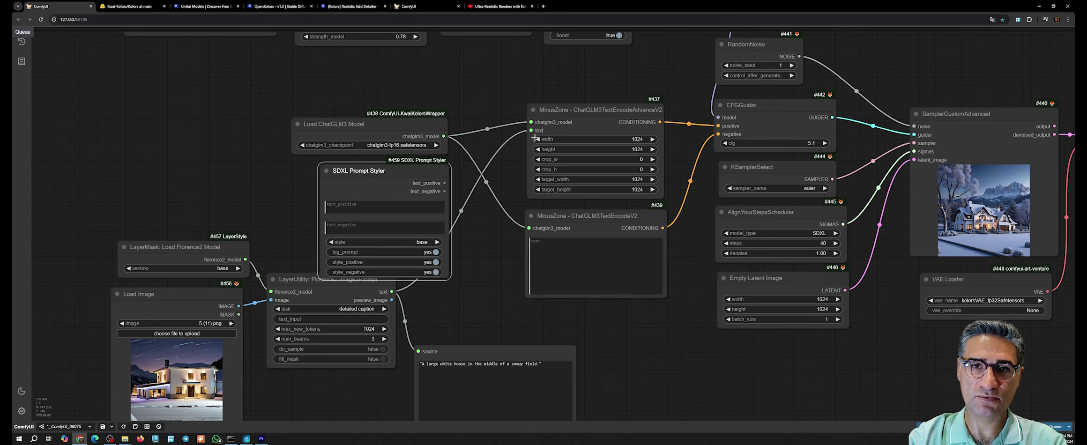
Step: Connect the styler's text_positive to the AdvanceV2 encoder's text, convert the negative encoder's text widget to an input, and link text_negative to it
drag(444, 182, 531, 130)
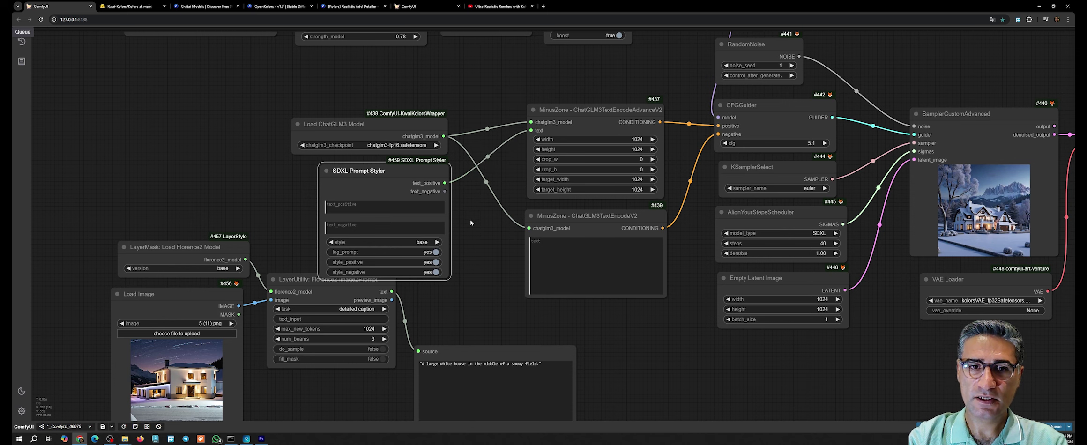
mouse_move(443, 191)
mouse_down()
mouse_move(535, 226)
mouse_move(461, 228)
mouse_move(435, 201)
mouse_up()
right_click(575, 217)
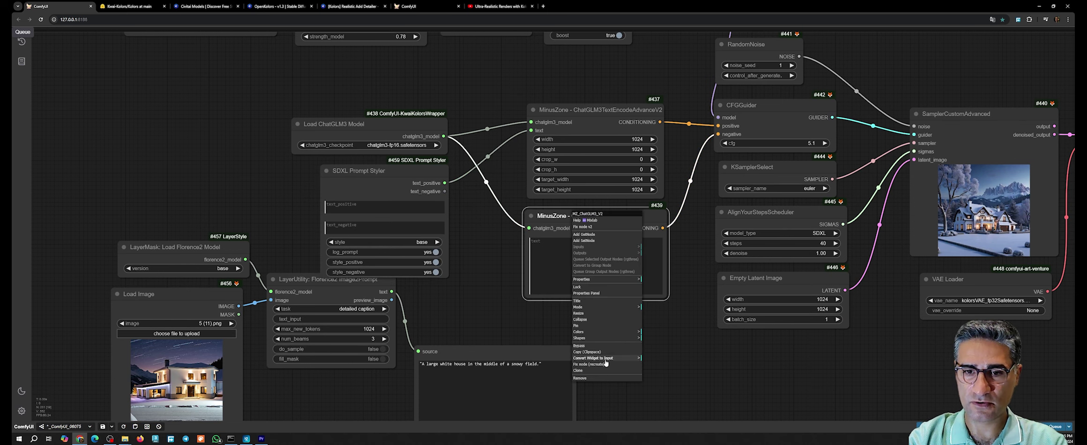
click(606, 363)
click(658, 362)
drag(444, 191, 595, 217)
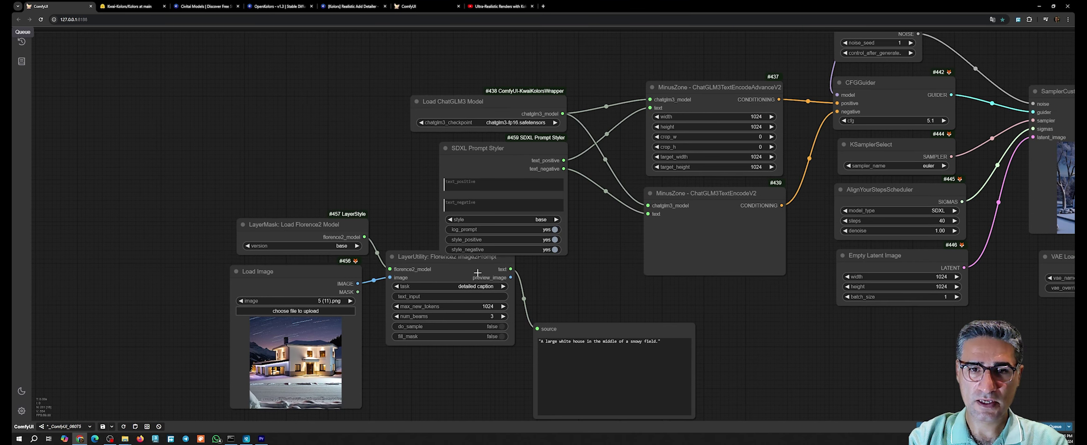
Step: Move the Florence2 Image2Prompt node clear of the styler and feed its text output into the styler's text_positive, converted to an input
drag(477, 273, 467, 297)
right_click(479, 149)
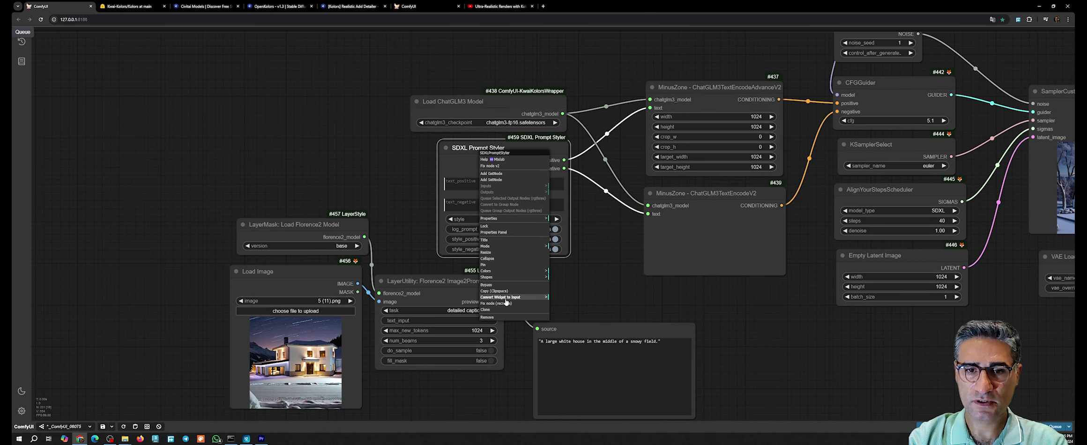
click(506, 302)
click(577, 299)
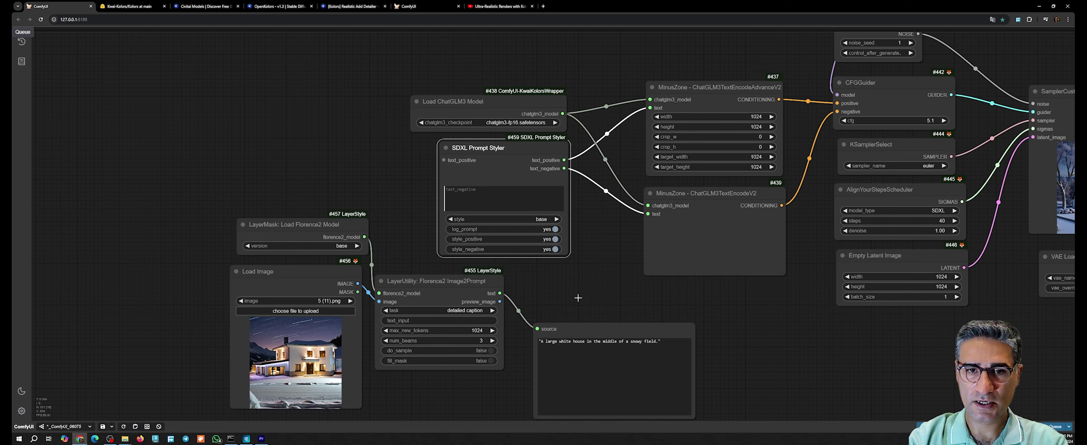
drag(500, 294, 444, 160)
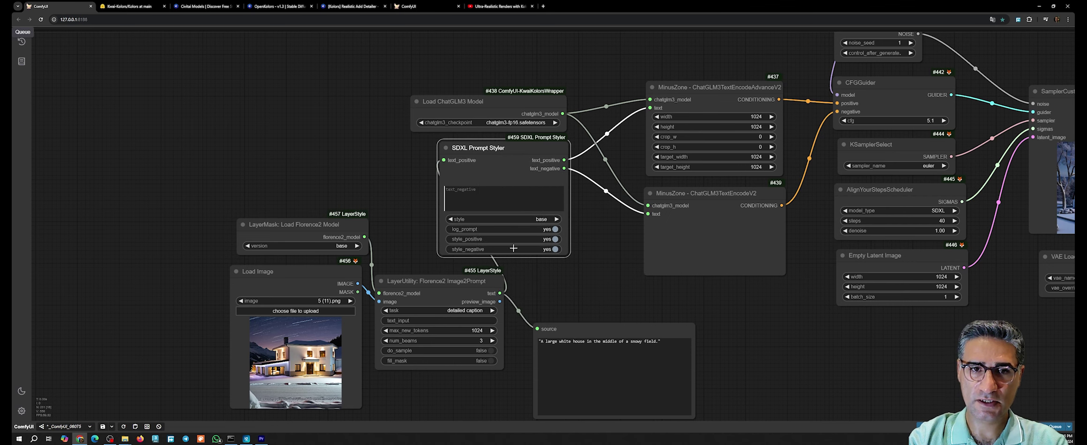
Step: Spread out the layout by shifting the Florence2, Load Image and text display nodes left of the SDXL Prompt Styler
scroll(674, 255, left, 5)
scroll(674, 255, down, 2)
click(674, 256)
drag(525, 161, 338, 355)
drag(546, 242, 394, 213)
drag(728, 275, 592, 270)
scroll(605, 232, right, 3)
scroll(605, 232, right, 2)
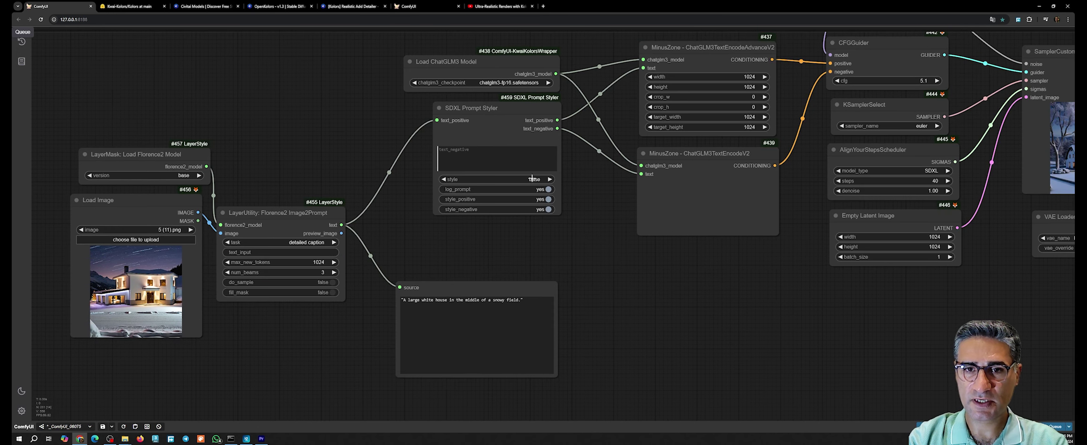
Step: Set the SDXL Prompt Styler's style to ads-luxury
click(528, 179)
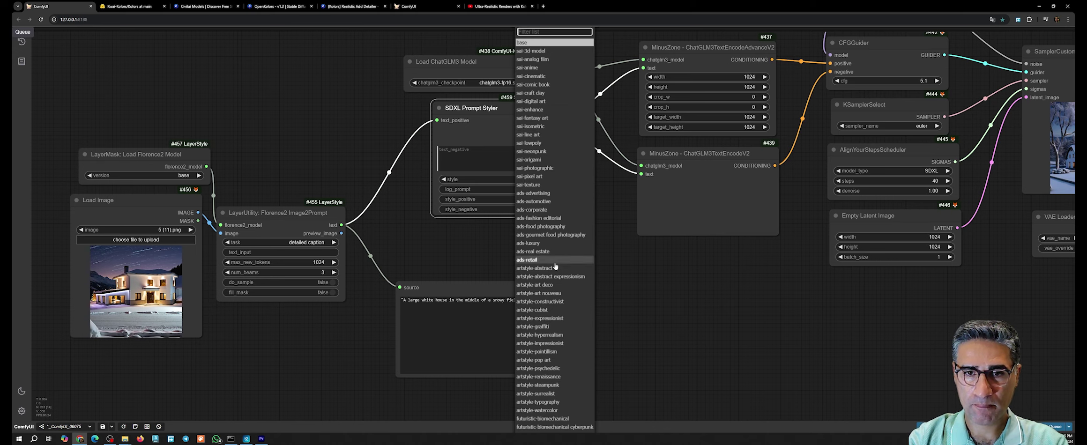
click(549, 243)
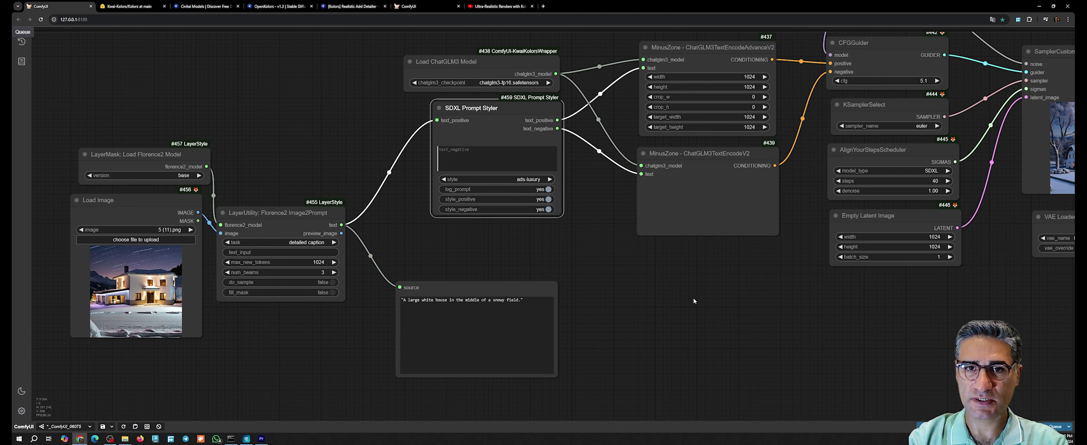
drag(694, 300, 696, 301)
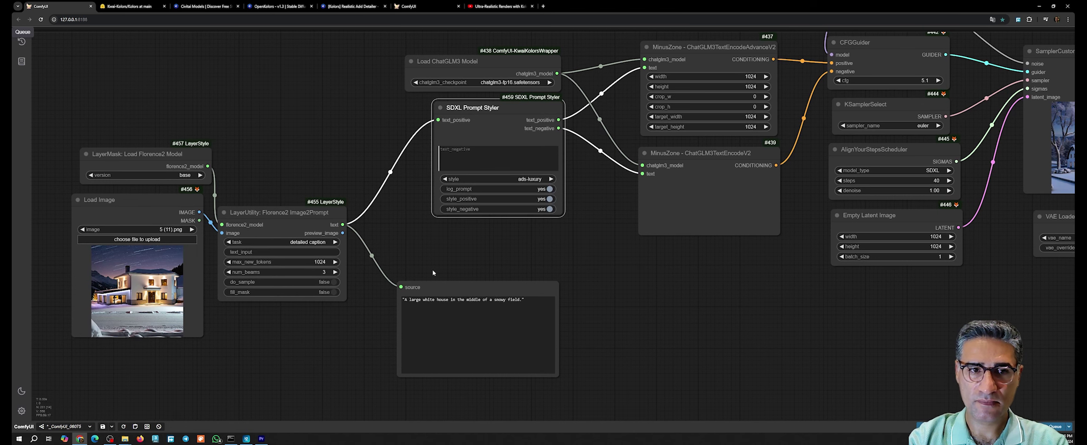
Step: Set the Florence2 Image2Prompt task to caption, queue only the connected text display node, and shift that node slightly aside
click(307, 244)
click(322, 244)
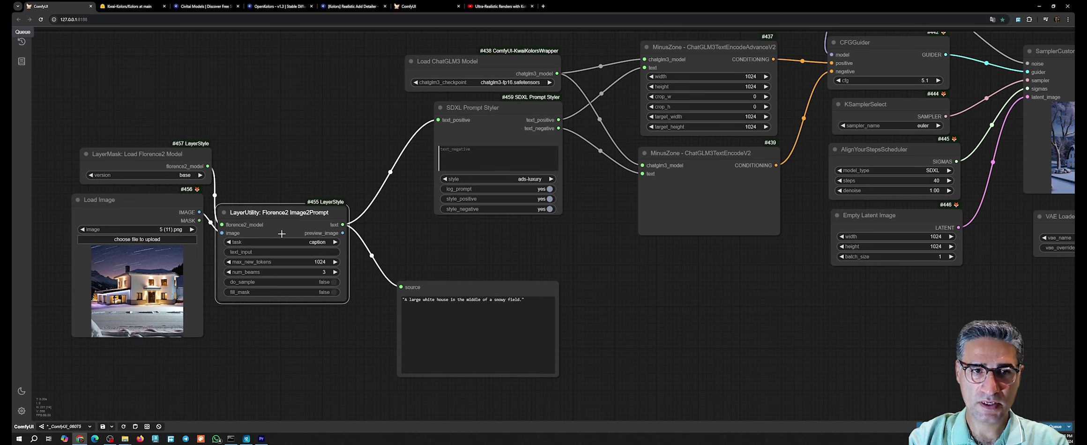
right_click(466, 292)
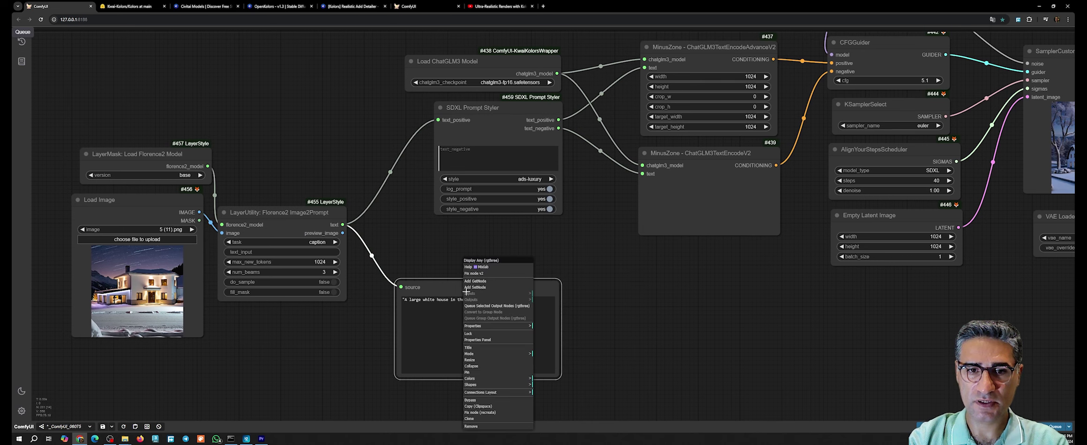
click(499, 306)
drag(473, 287, 487, 285)
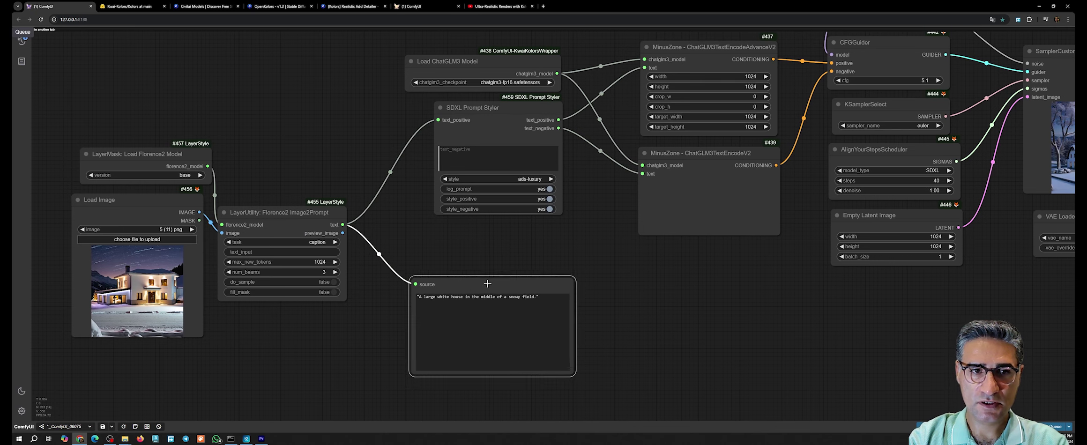
Step: Check the Florence2 caption in the text display node, and queue only the Save Image node with the ads-luxury style
scroll(436, 298, up, 8)
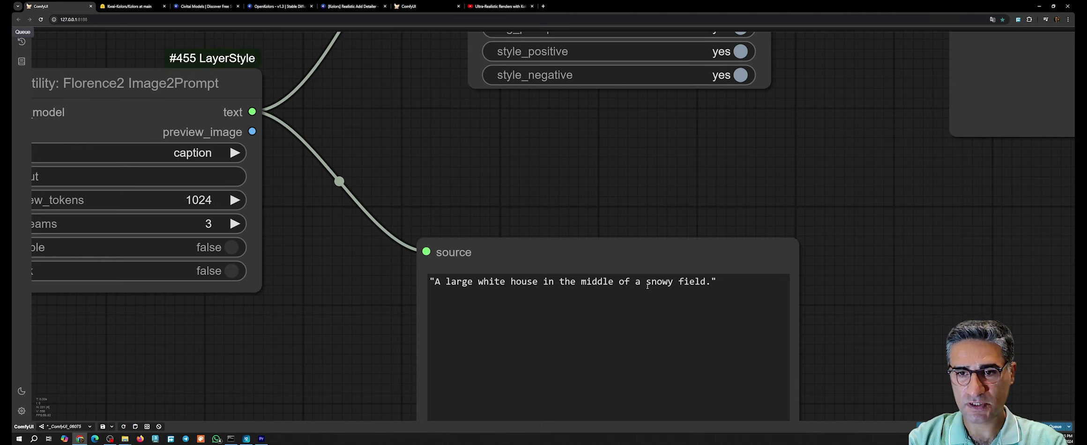
scroll(808, 230, down, 9)
drag(854, 205, 514, 248)
click(404, 130)
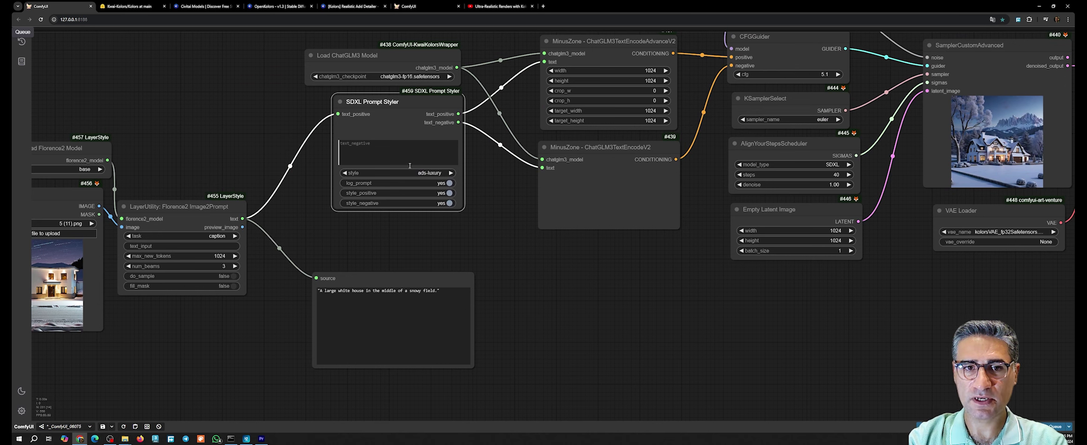
scroll(627, 287, down, 2)
drag(627, 287, 162, 266)
right_click(710, 157)
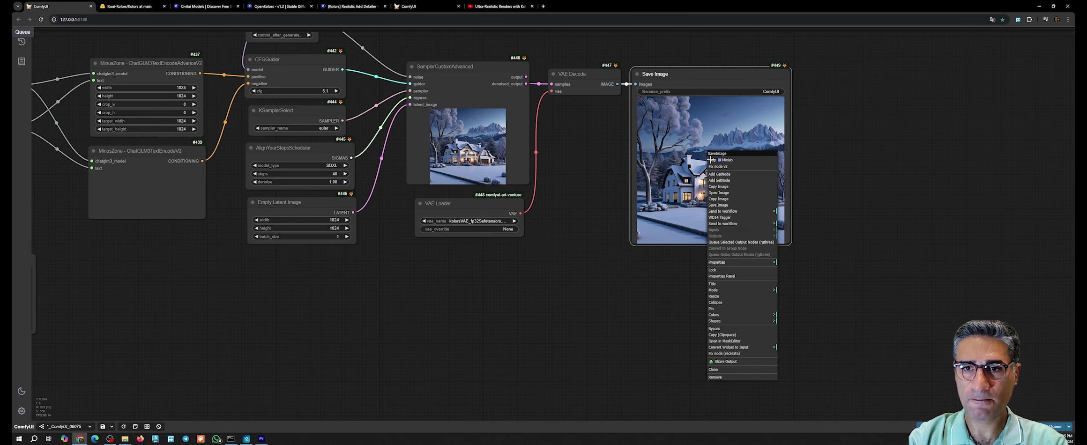
click(756, 242)
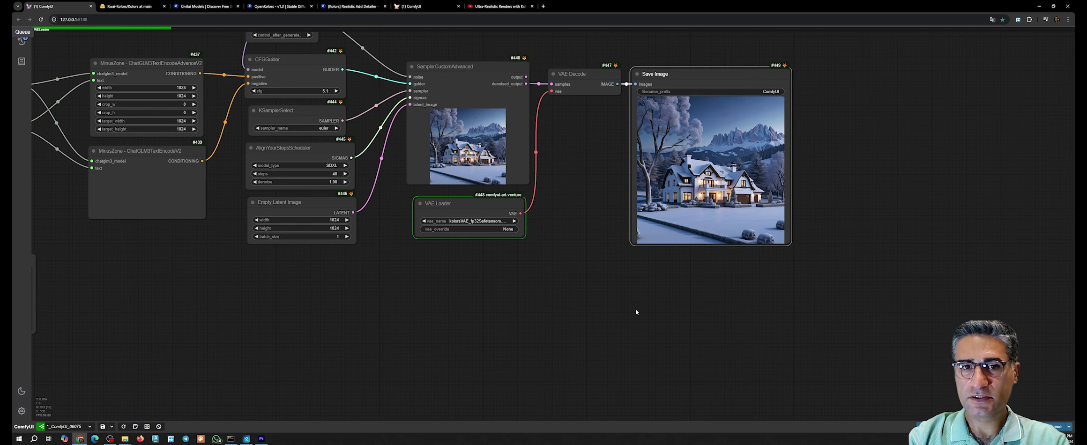
Step: Examine the generated house image up close and set the SDXL Prompt Styler's style to sai-cinematic
drag(456, 293, 496, 346)
scroll(496, 346, down, 4)
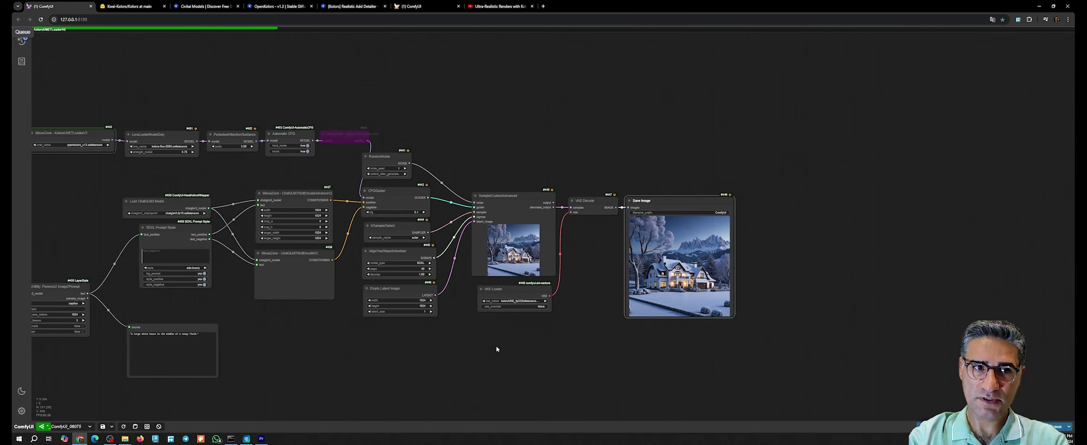
drag(345, 347, 500, 326)
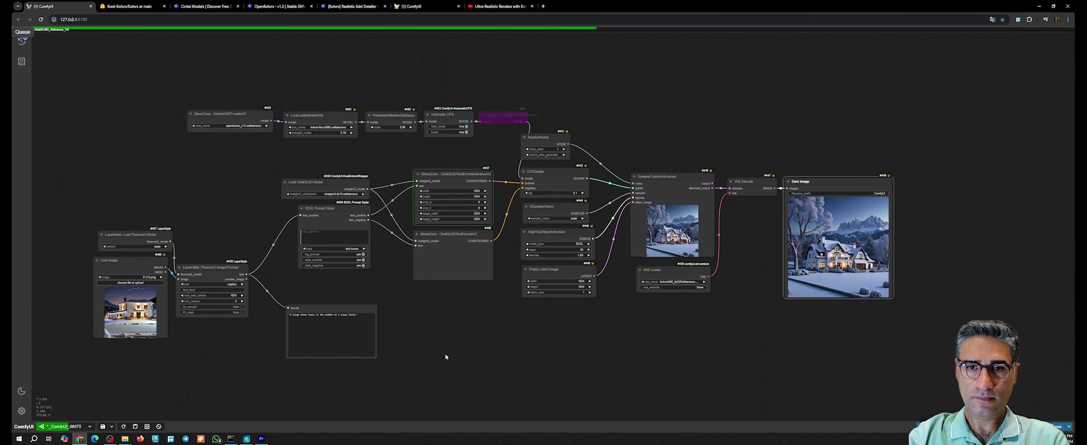
scroll(673, 234, up, 20)
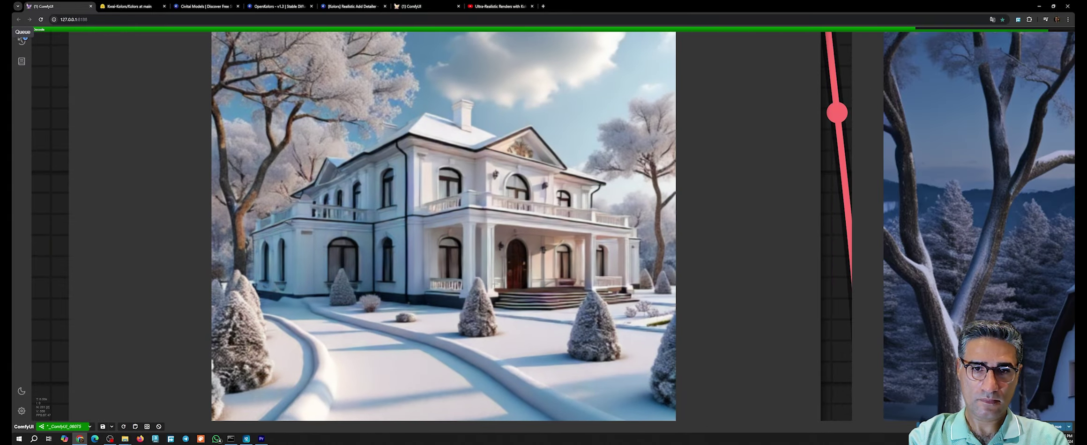
scroll(612, 344, down, 15)
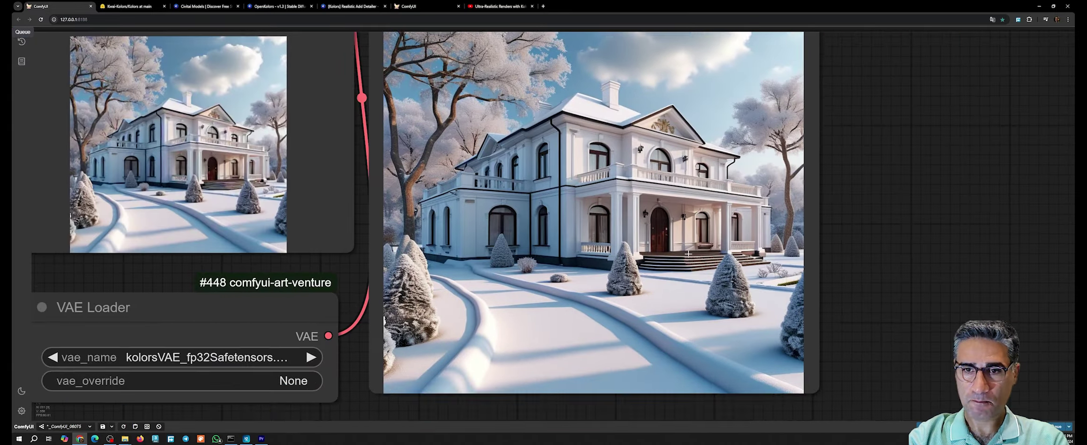
drag(225, 345, 612, 345)
drag(361, 218, 547, 195)
scroll(546, 195, up, 4)
scroll(569, 197, up, 4)
click(574, 198)
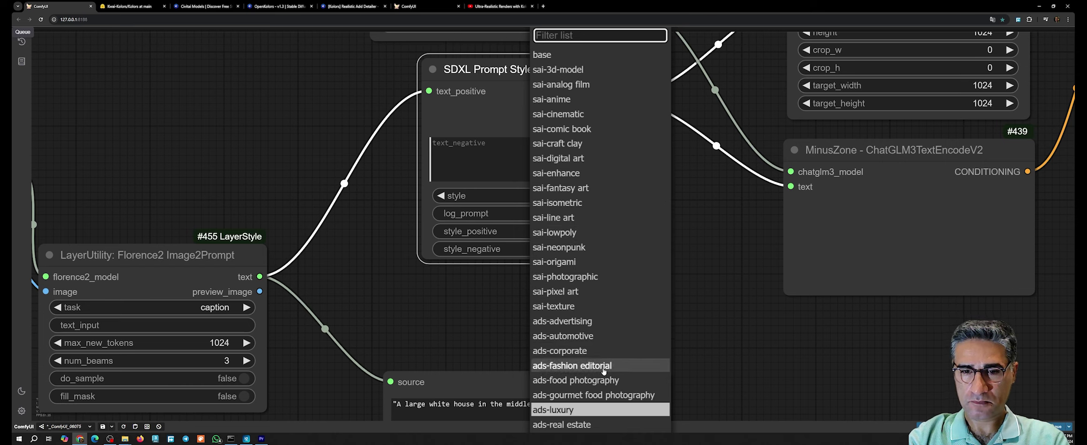
click(563, 114)
Step: Generate an image in the sai-cinematic style by queueing only the Save Image node
scroll(745, 301, down, 4)
drag(744, 302, 49, 219)
right_click(822, 157)
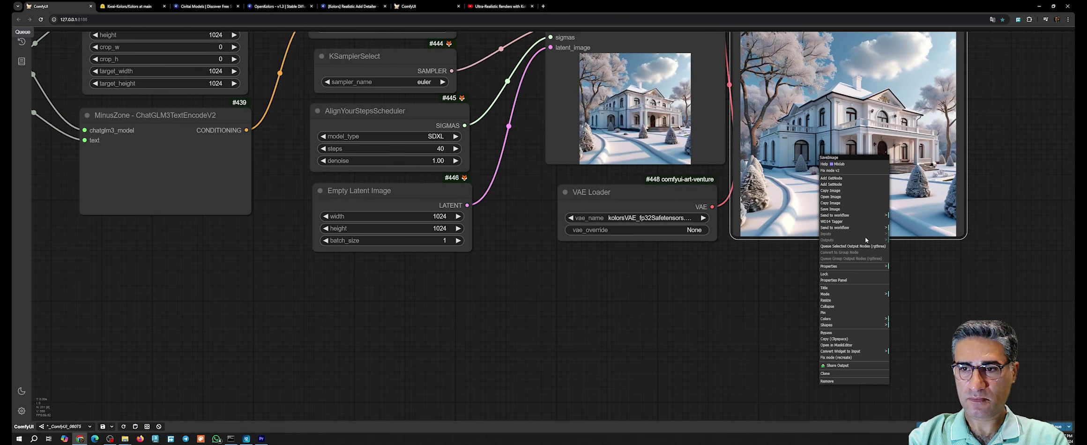
click(864, 243)
key(ctrl+Return)
scroll(751, 398, down, 2)
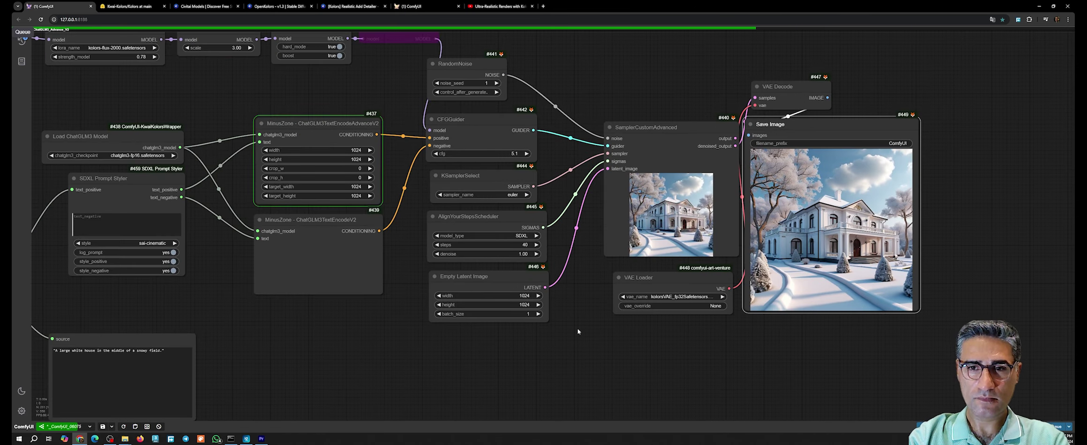
Step: Compact the layout by placing the VAE Loader above SamplerCustomAdvanced and the VAE Decode and Save Image nodes beside it
drag(576, 330, 492, 357)
drag(572, 305, 576, 112)
drag(722, 152, 718, 152)
drag(577, 112, 562, 112)
Step: Inspect the newly generated image's facade, trees and sky up close, and review the complete node chain
scroll(632, 246, up, 10)
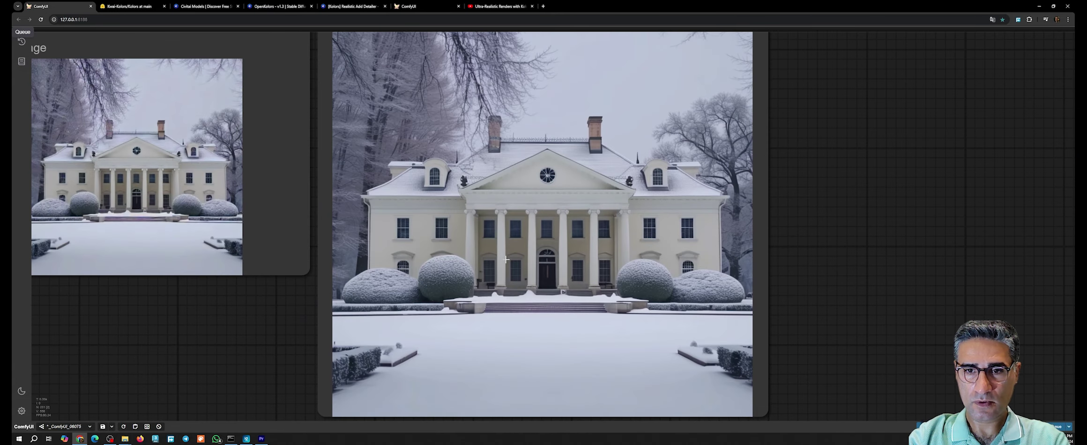
scroll(503, 266, up, 3)
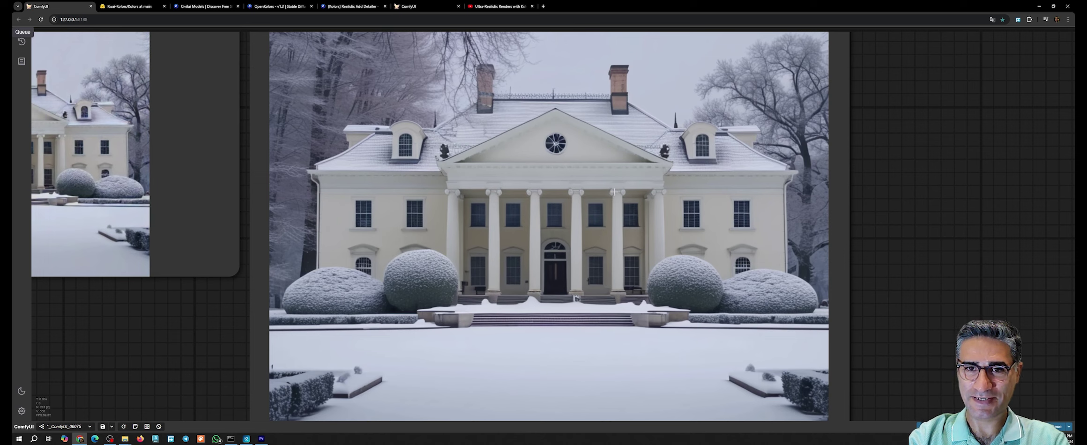
drag(614, 192, 614, 214)
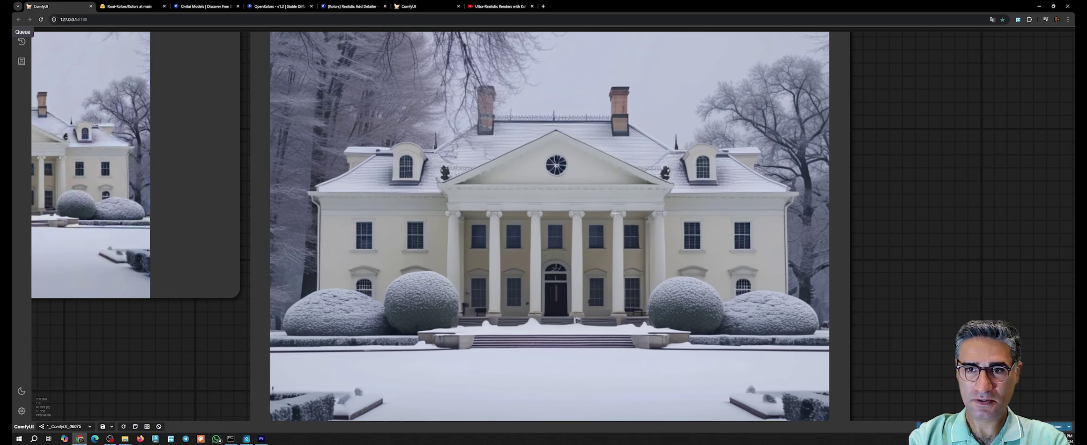
drag(614, 213, 628, 402)
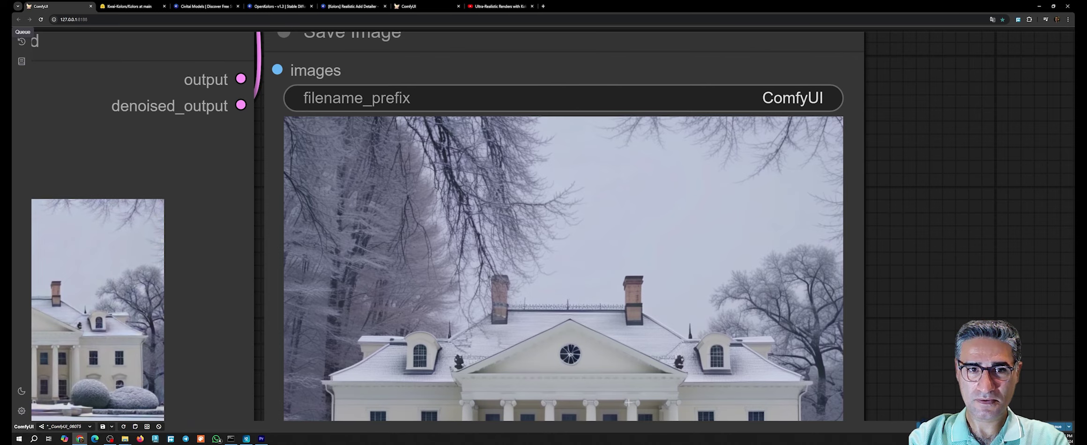
scroll(628, 402, down, 15)
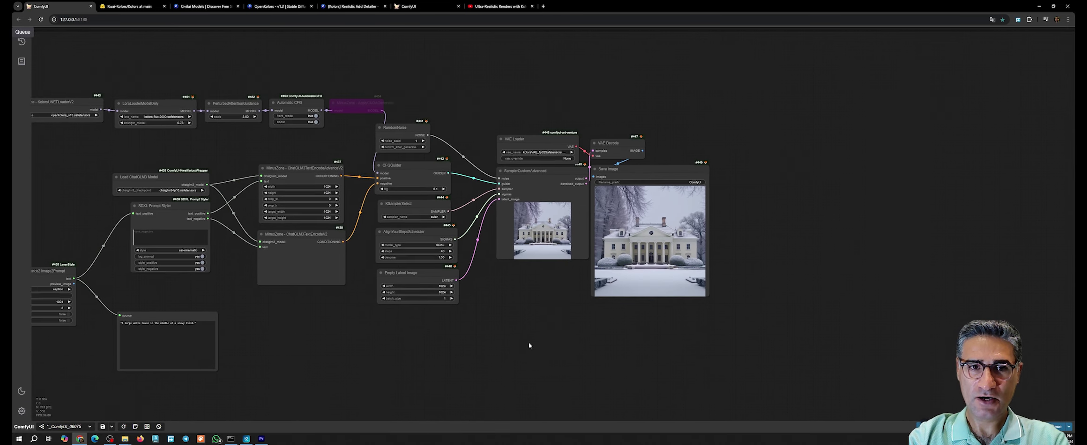
drag(424, 360, 609, 328)
mouse_move(536, 323)
mouse_down()
mouse_move(612, 300)
mouse_move(534, 321)
mouse_up()
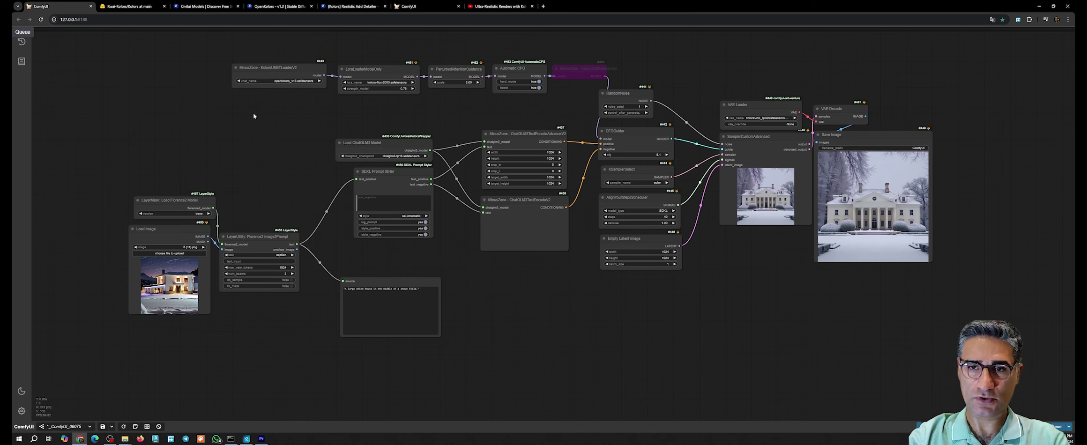
Step: Duplicate the entire workflow and place the copy below the original
scroll(254, 116, down, 3)
drag(512, 306, 542, 306)
drag(860, 60, 104, 342)
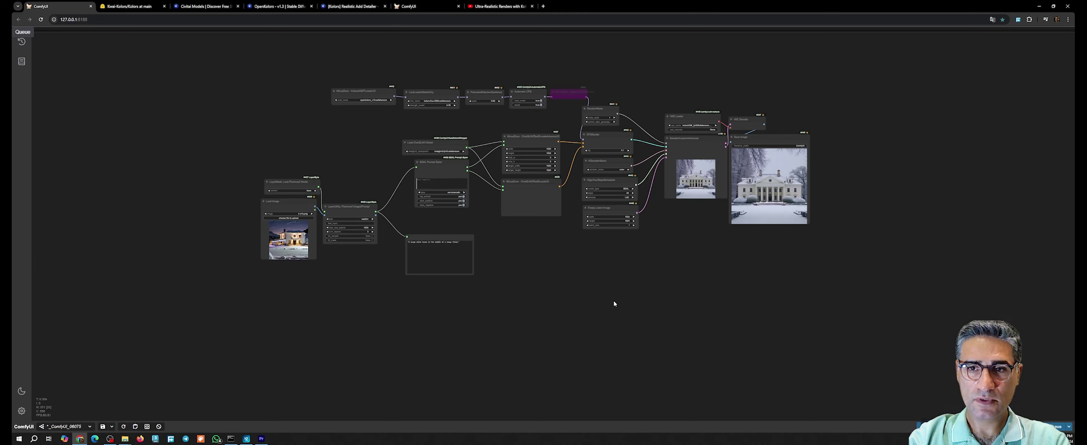
scroll(614, 304, down, 3)
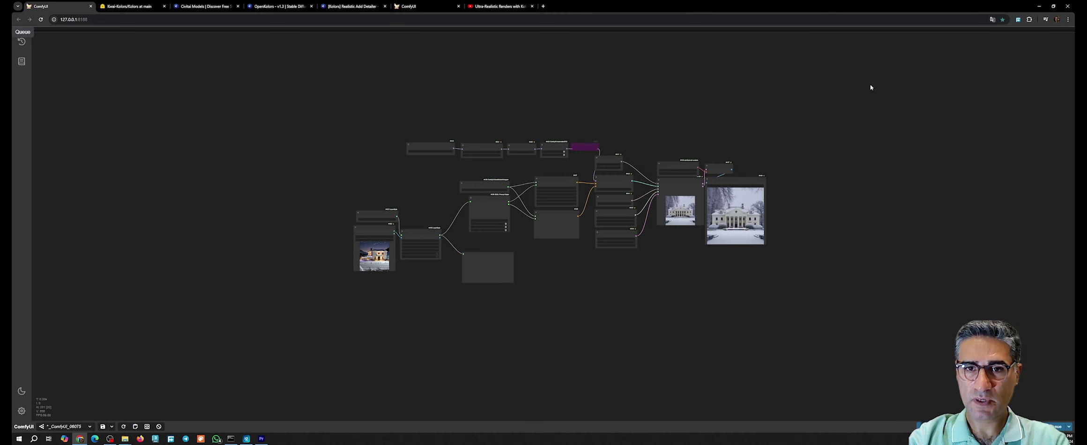
drag(871, 84, 385, 277)
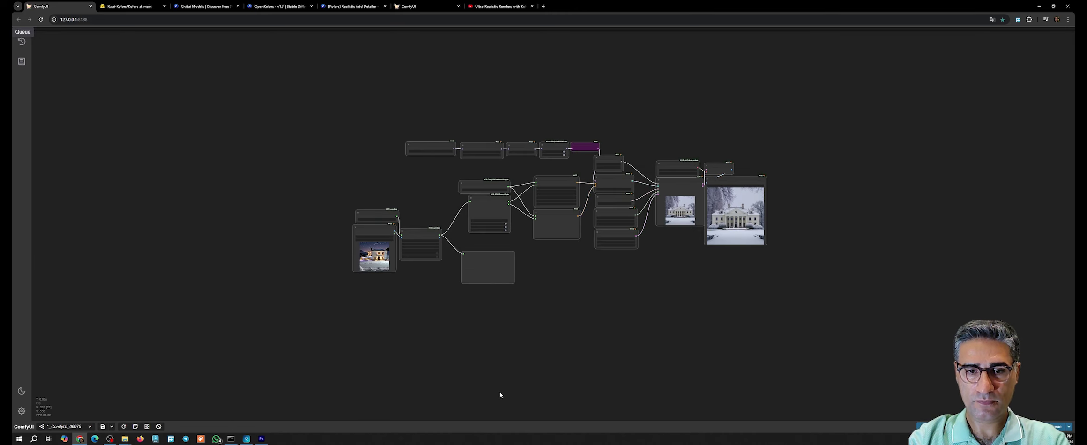
key(ctrl+v)
drag(618, 388, 516, 353)
Step: Enclose all nodes of the original workflow in a new group
click(587, 284)
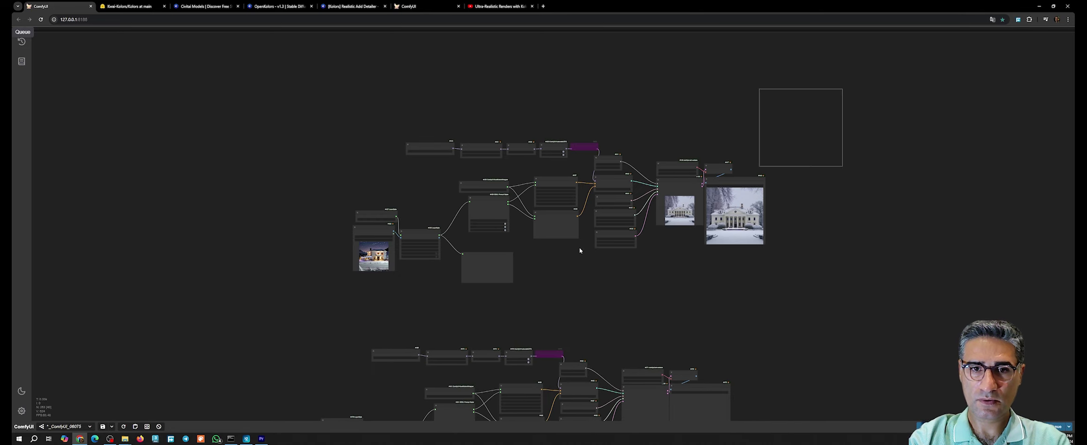
scroll(578, 281, up, 2)
right_click(549, 253)
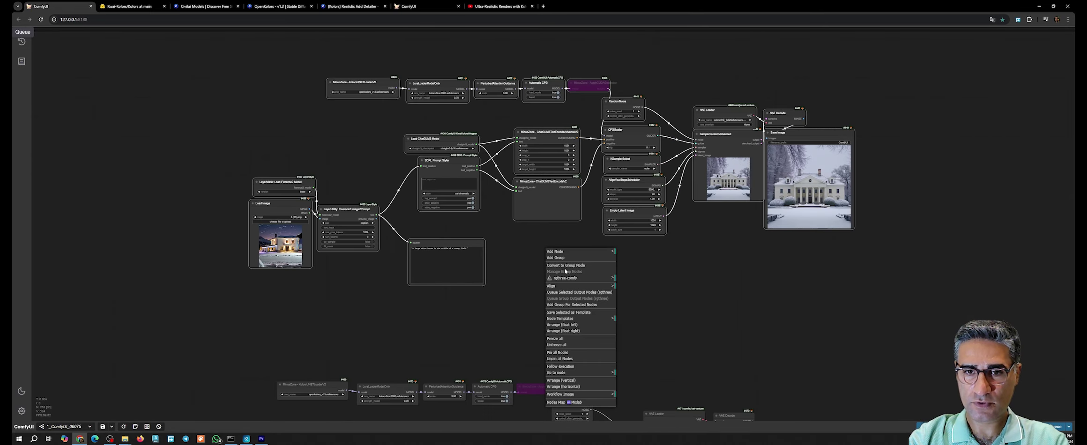
click(553, 304)
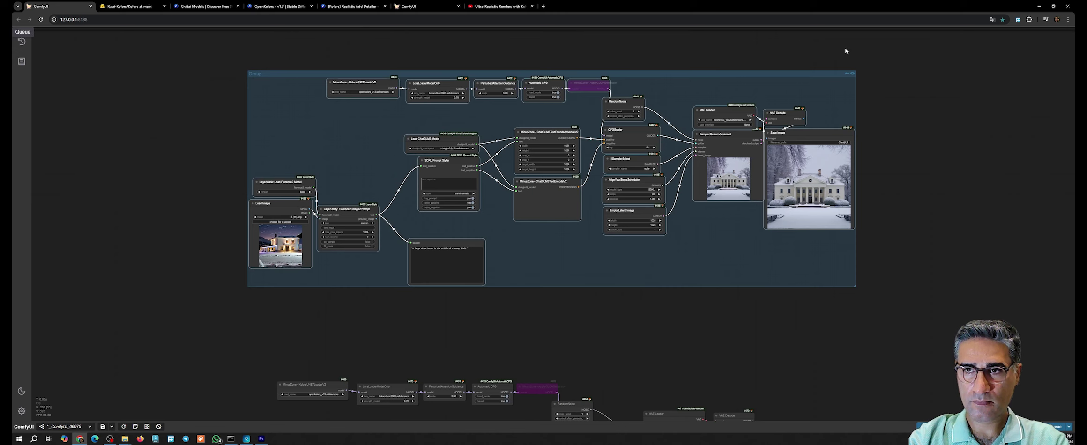
Step: Title the original workflow's group Simple and disable the nodes inside it
right_click(289, 70)
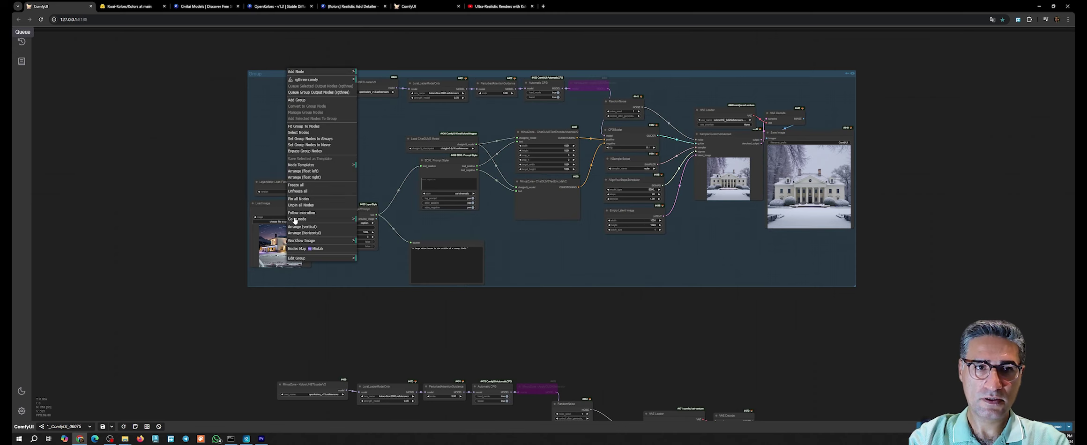
click(323, 259)
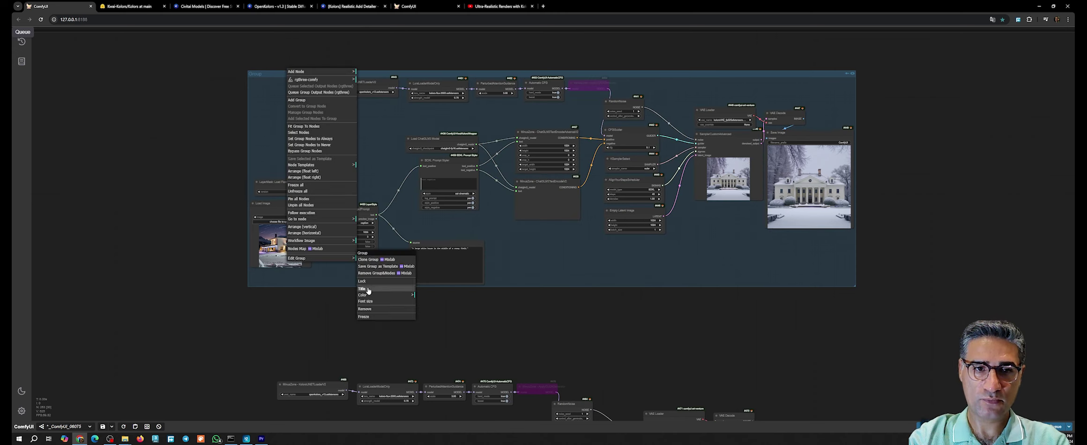
click(373, 289)
text(Simple)
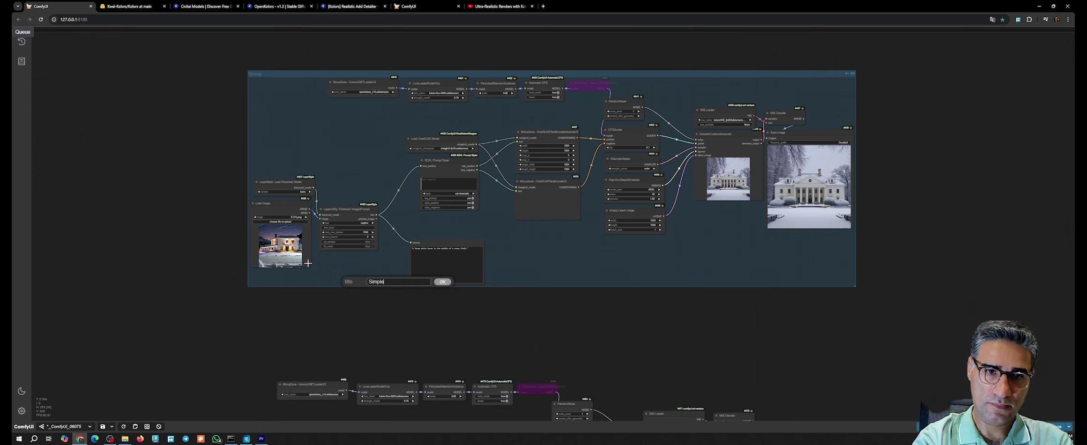
key(Return)
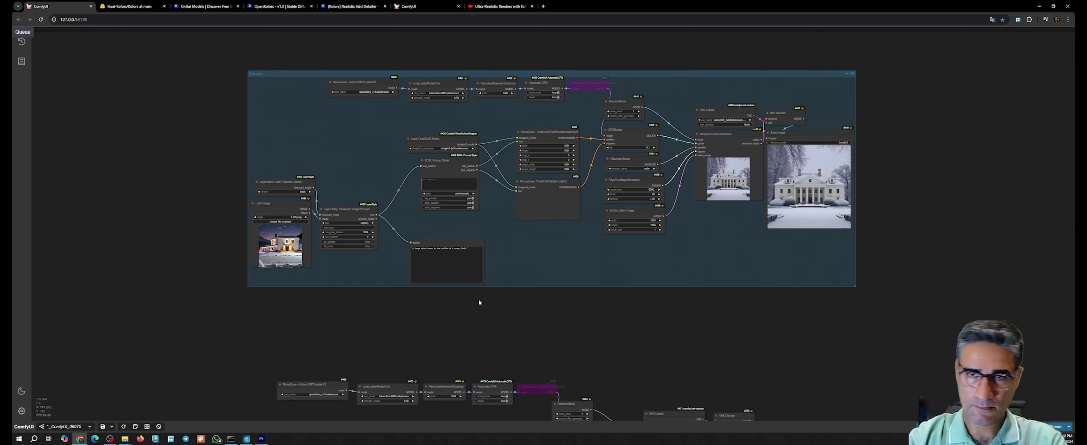
drag(608, 337, 600, 309)
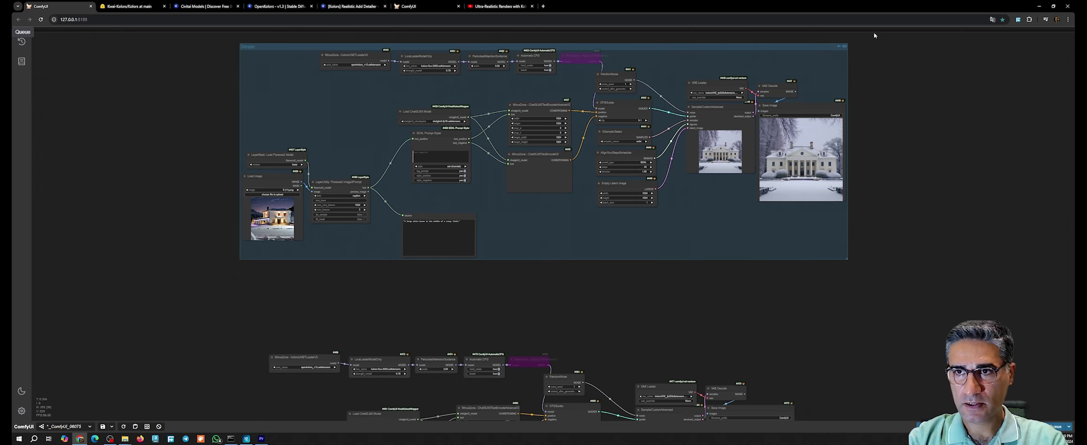
click(845, 47)
Step: In the duplicated workflow, shift the Florence2, styler, ChatGLM3 and text nodes left to open space before the CFGGuider
scroll(757, 281, down, 4)
drag(698, 322, 701, 112)
scroll(530, 123, up, 6)
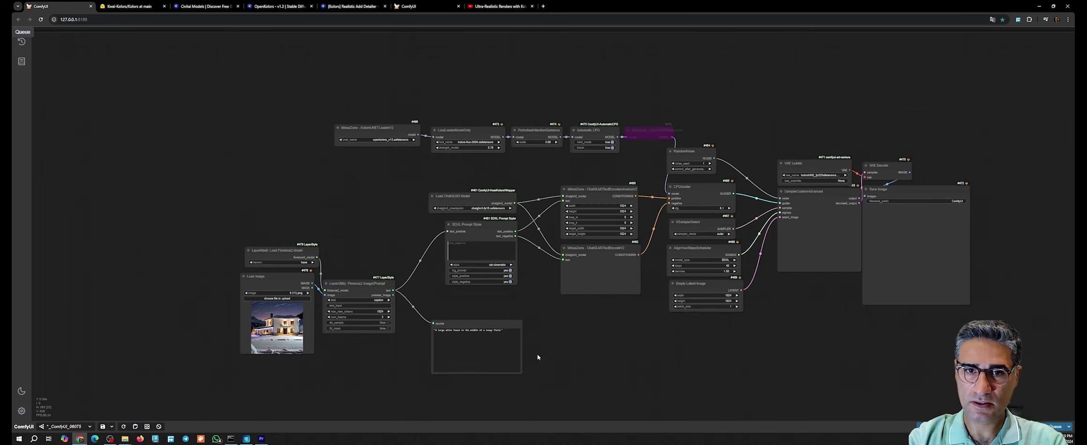
drag(538, 355, 543, 246)
drag(633, 291, 589, 336)
scroll(609, 330, down, 3)
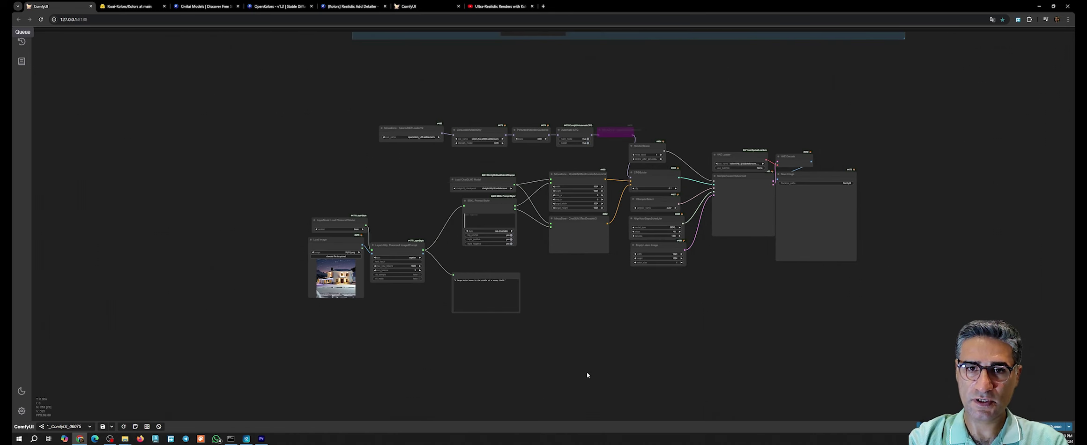
drag(587, 372, 241, 161)
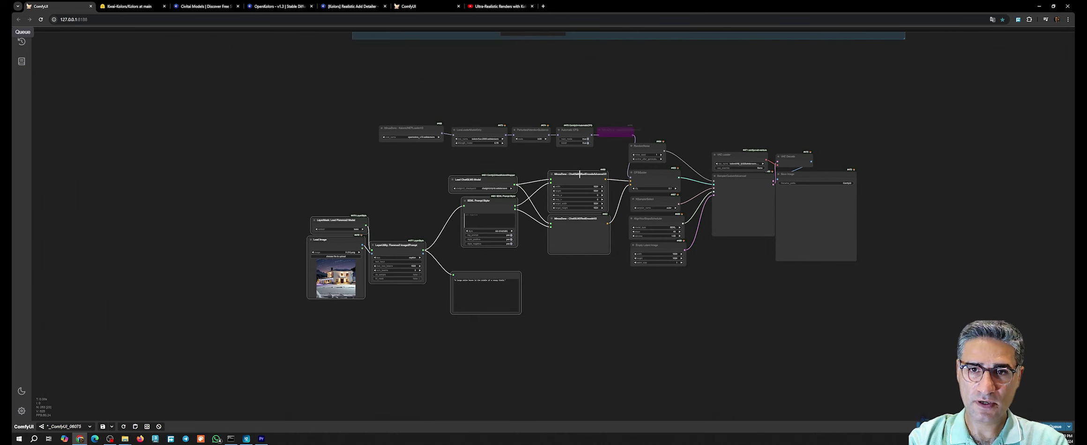
drag(580, 174, 467, 176)
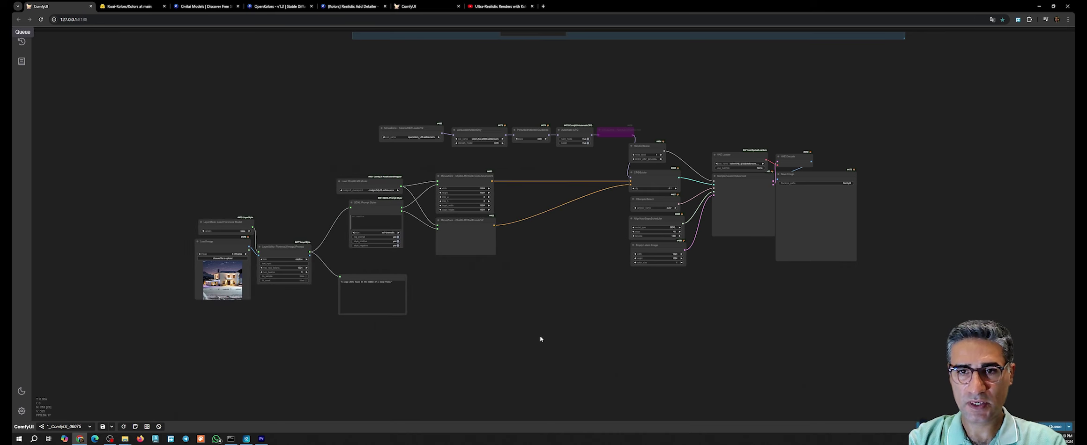
scroll(495, 210, up, 4)
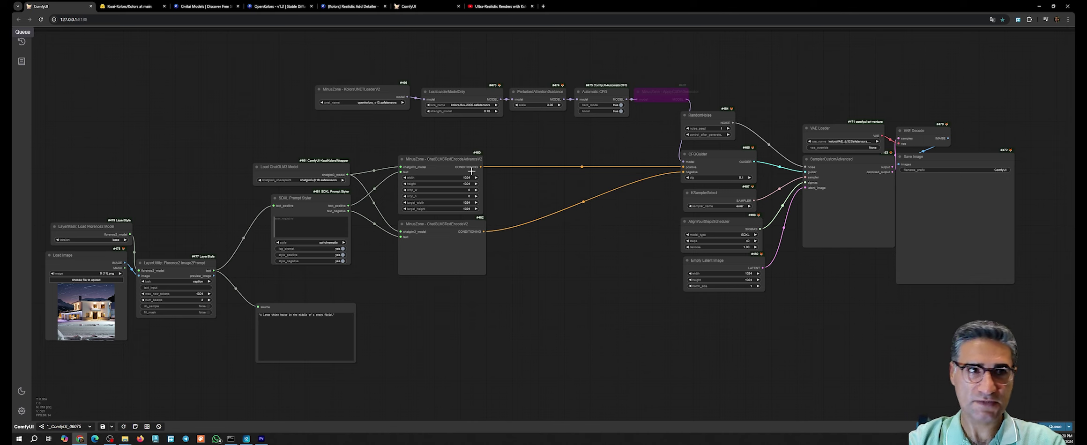
Step: Switch to the Hugging Face page, go to the Kwai-Kolors organization and open the Kolors-ControlNet-Depth model in a separate tab
click(125, 7)
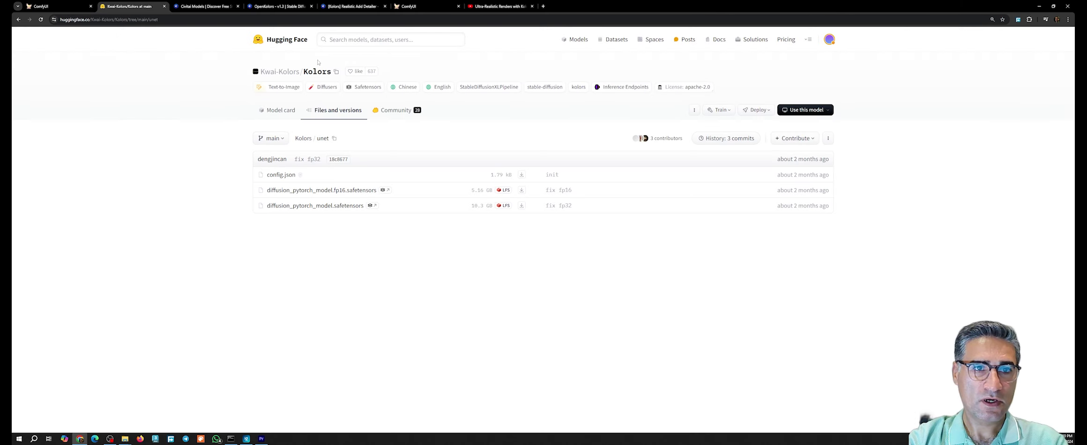
click(271, 70)
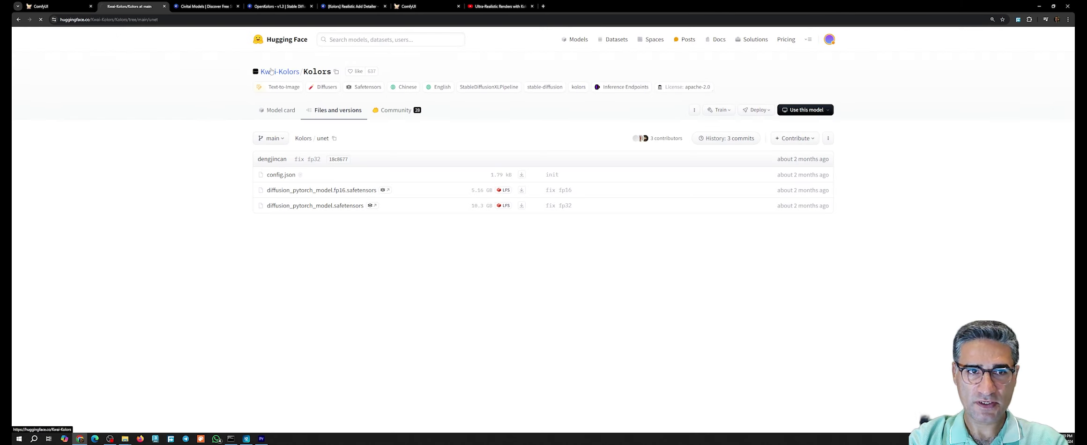
scroll(535, 288, down, 5)
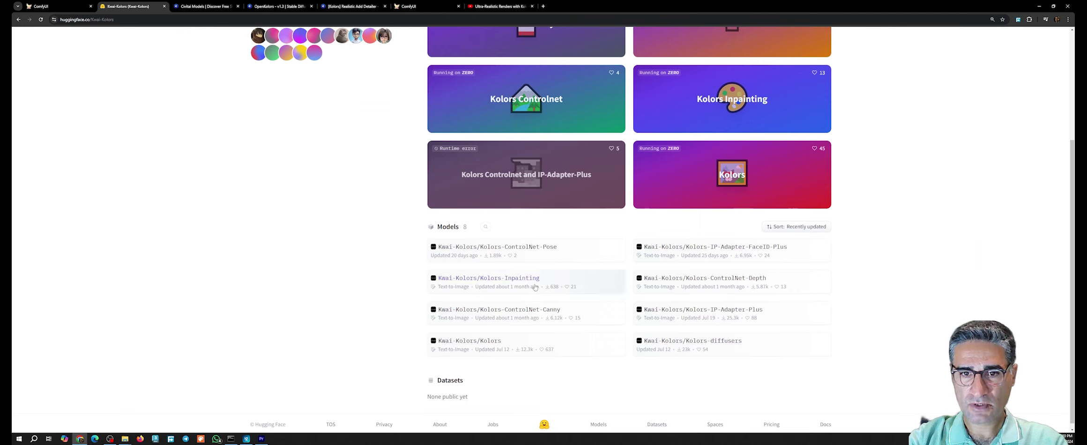
middle_click(737, 280)
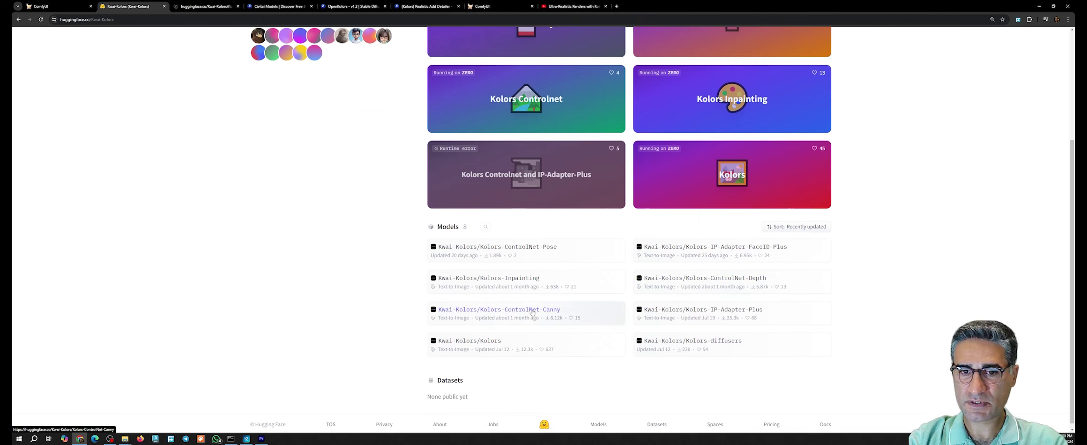
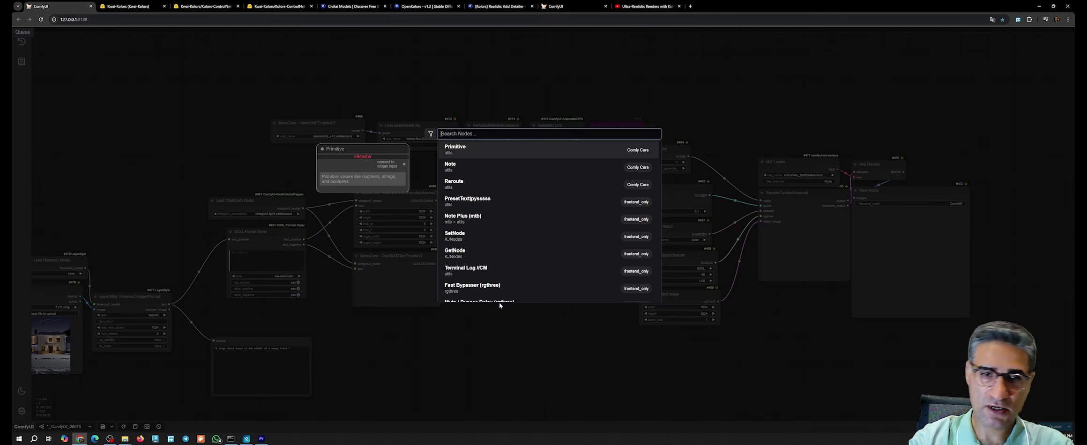
Step: Add an Apply Advanced ControlNet node in the open space between the ChatGLM3 text encoders and the CFGGuider
text(af)
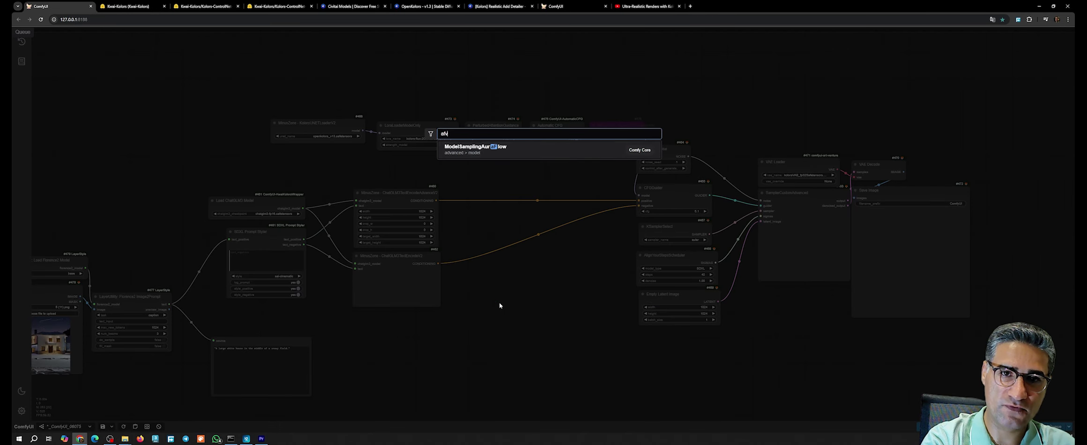
key(BackSpace)
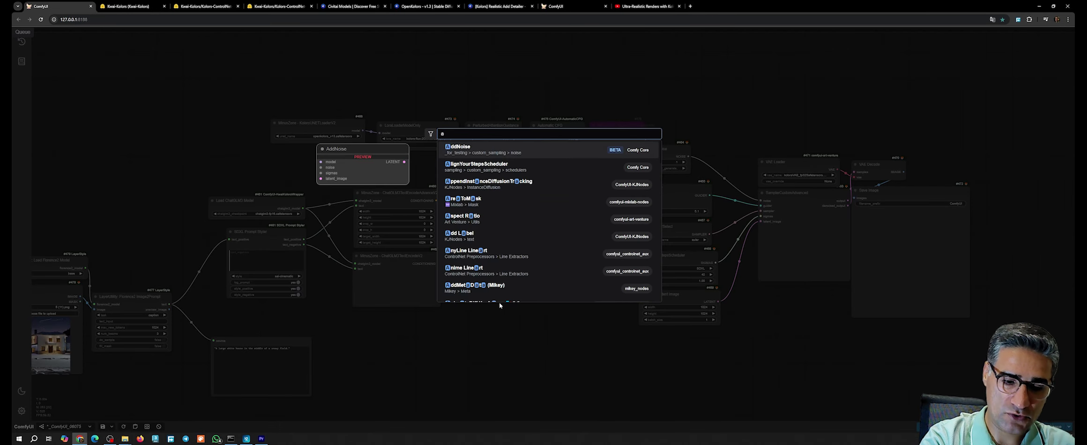
text(dvan)
scroll(499, 196, down, 1)
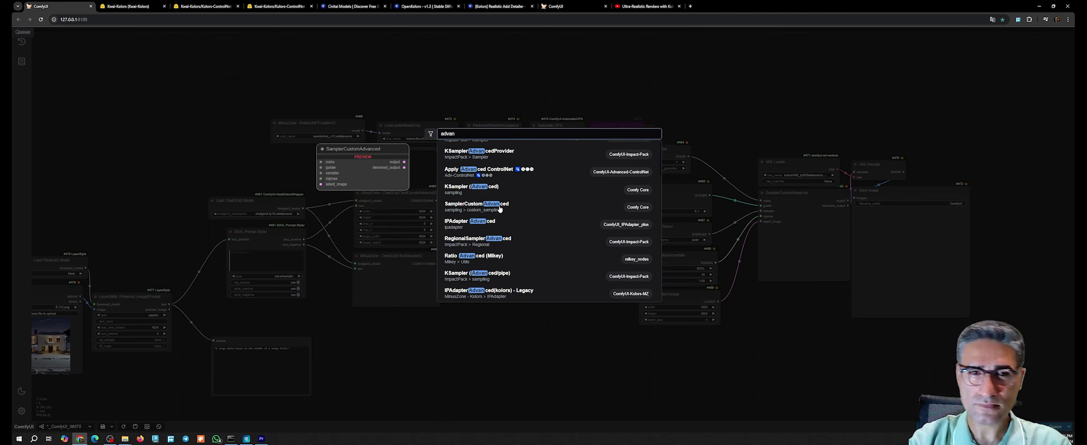
scroll(513, 157, up, 1)
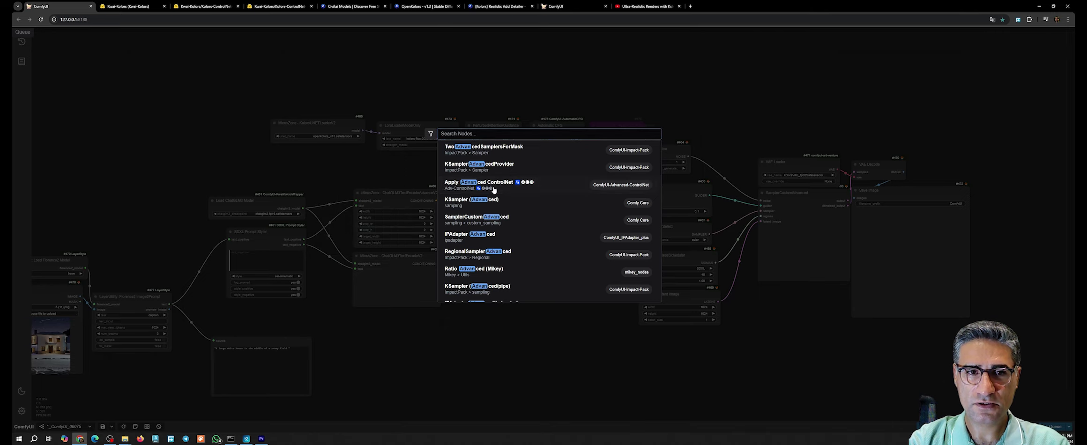
click(493, 190)
scroll(477, 223, up, 4)
scroll(477, 227, up, 1)
drag(549, 273, 547, 232)
Step: Route the positive and negative conditioning from the ChatGLM3 encoders through Apply Advanced ControlNet into the CFGGuider
drag(406, 196, 518, 243)
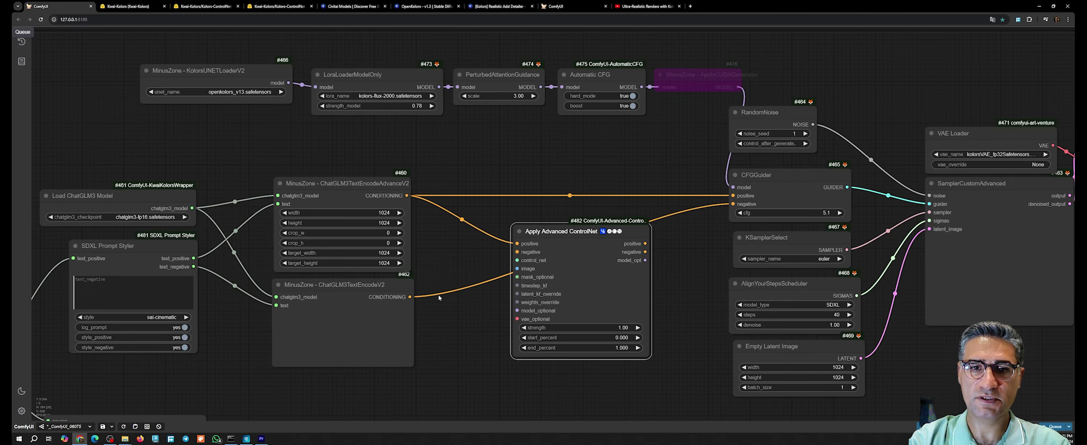
drag(411, 297, 518, 252)
drag(646, 243, 733, 204)
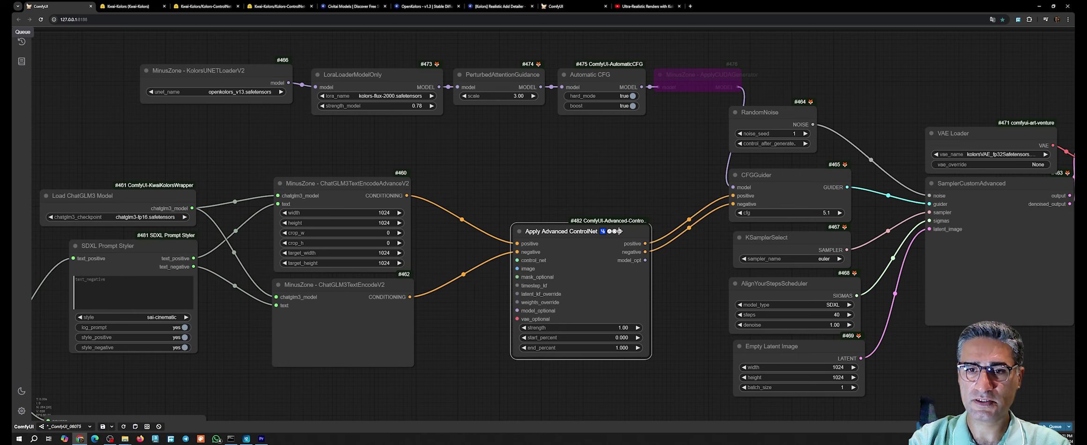
drag(598, 231, 588, 269)
Step: Move the Load Image node down, clear of the Florence2 nodes
drag(429, 373, 606, 194)
scroll(531, 223, down, 5)
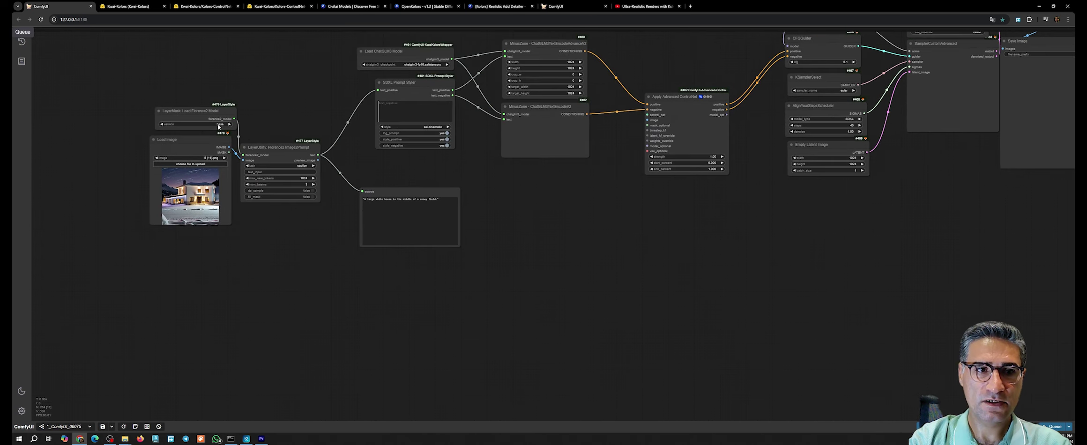
drag(191, 147, 192, 236)
Step: View the loaded house image at full size in its own tab, and close that tab
scroll(198, 291, up, 5)
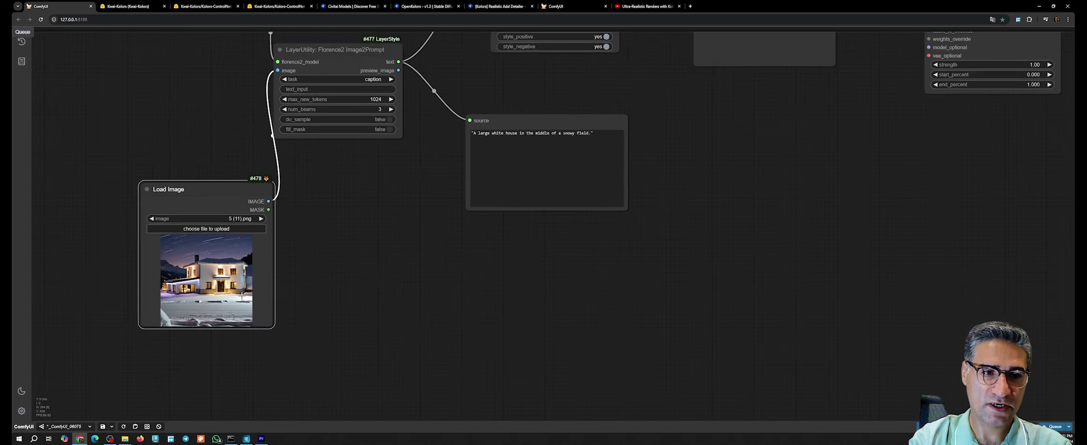
drag(411, 288, 538, 339)
scroll(595, 272, down, 6)
scroll(413, 356, up, 4)
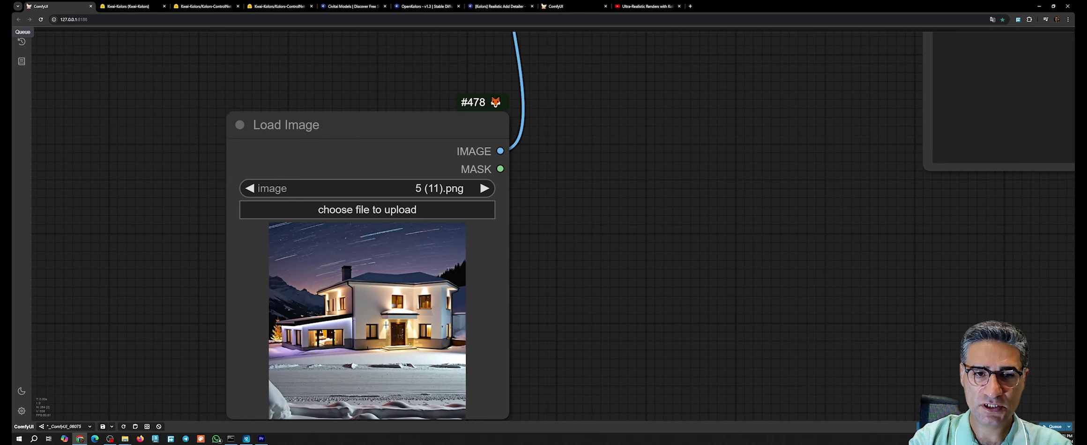
right_click(388, 210)
click(402, 252)
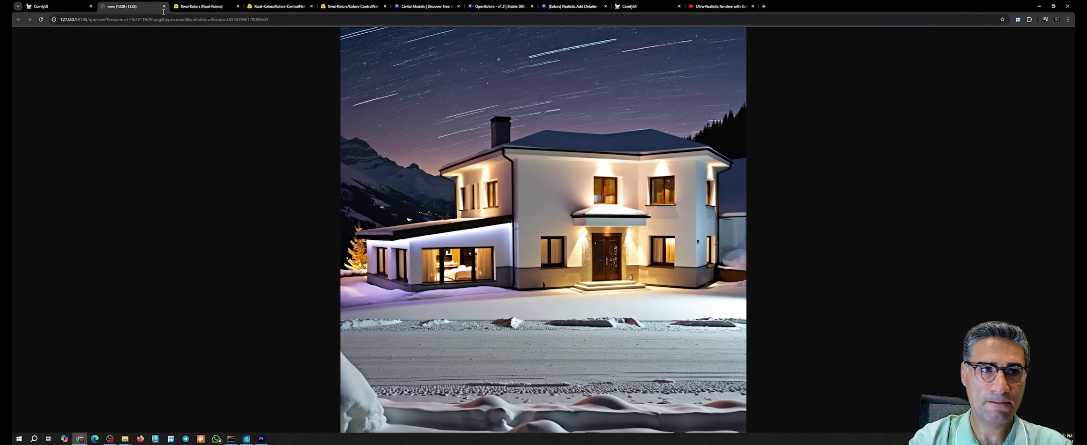
middle_click(126, 9)
scroll(526, 294, down, 4)
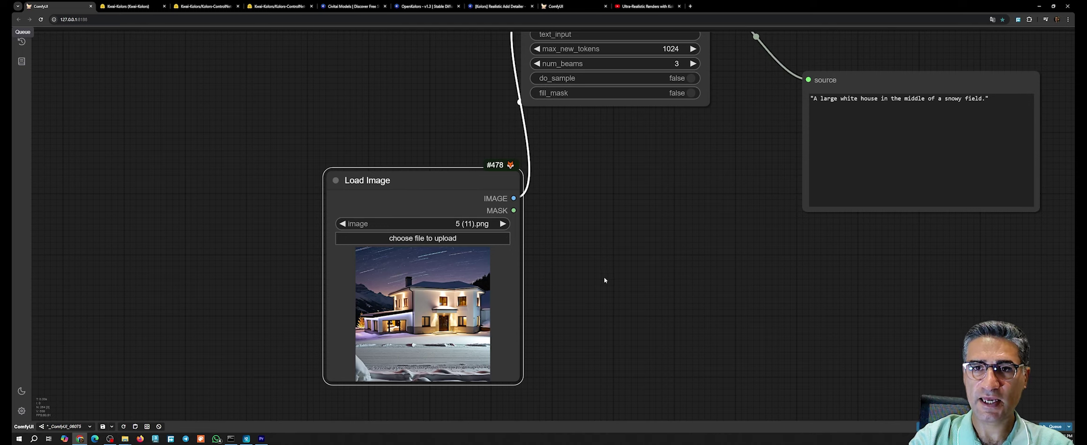
Step: Shift the Load Image node further left to make room for another node beside it
drag(605, 277, 588, 289)
scroll(412, 213, down, 3)
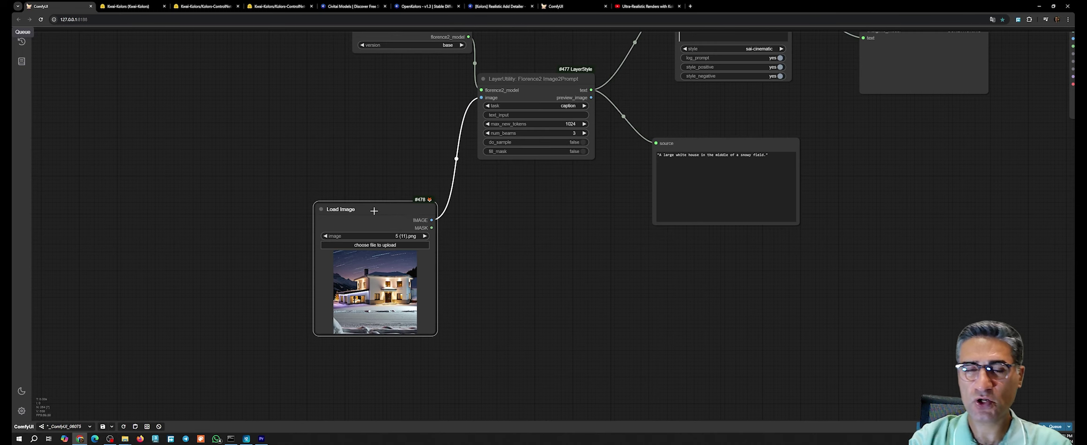
right_click(453, 215)
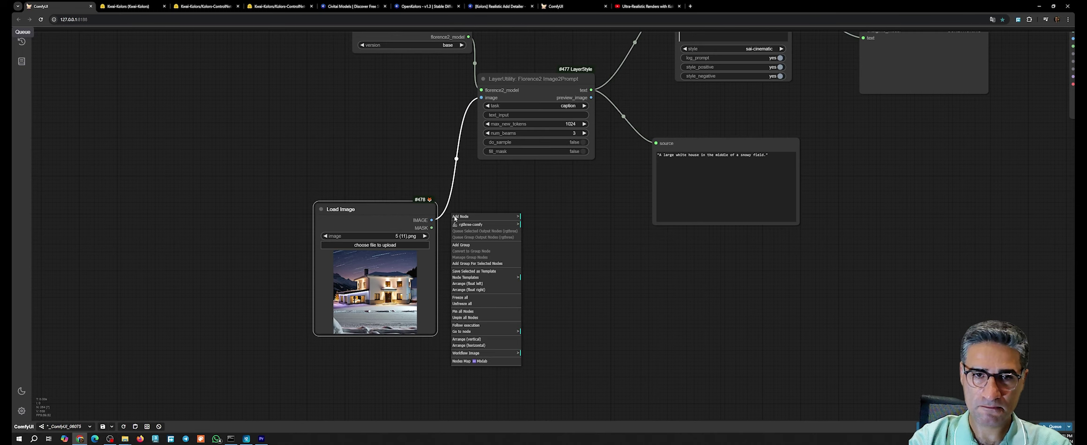
click(407, 203)
drag(406, 206, 334, 218)
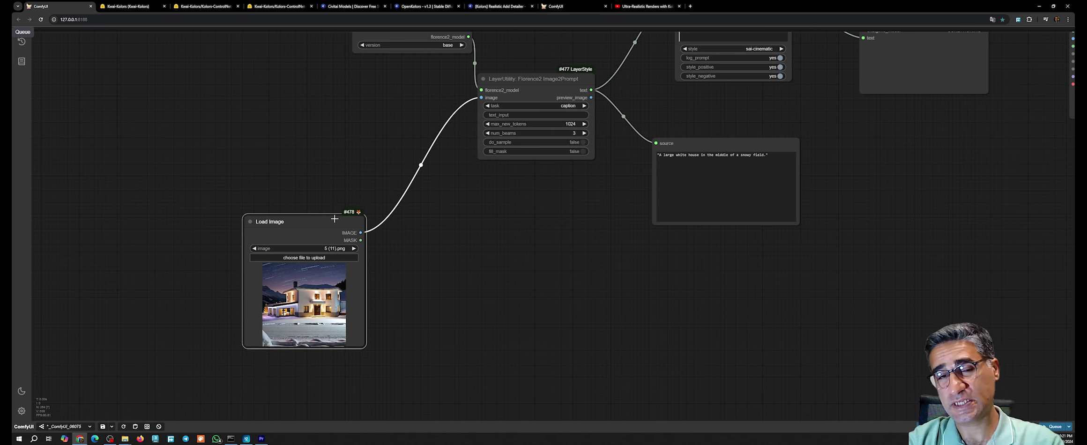
Step: Add a LayerUtility: ImageScaleByAspectRatio V2 node next to the Load Image node
right_click(434, 245)
click(464, 247)
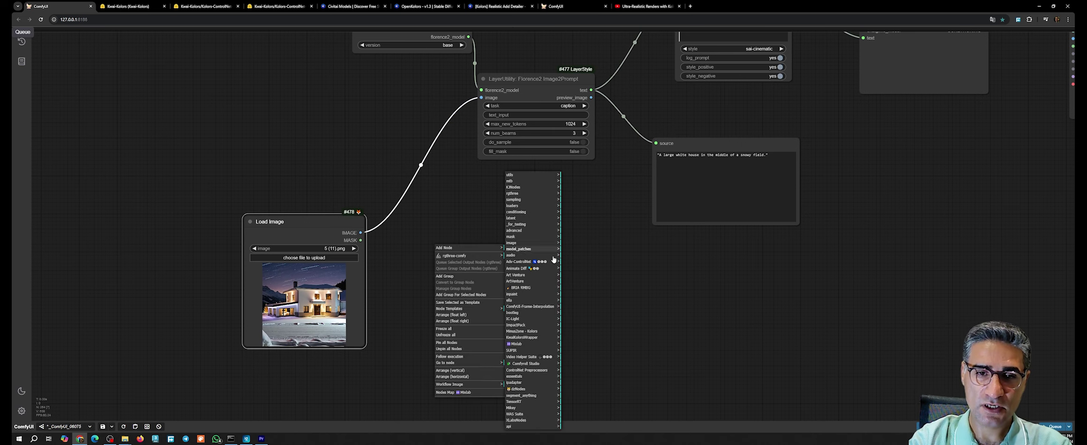
click(518, 389)
click(573, 253)
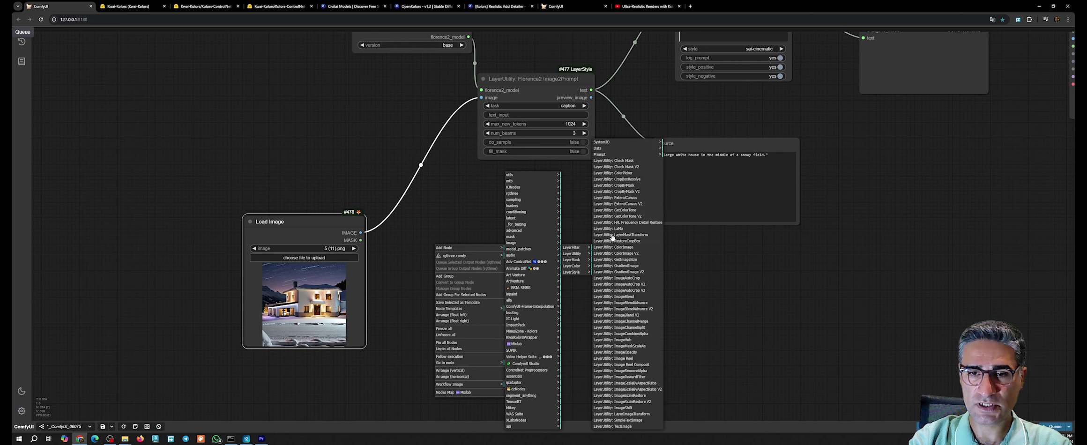
click(621, 390)
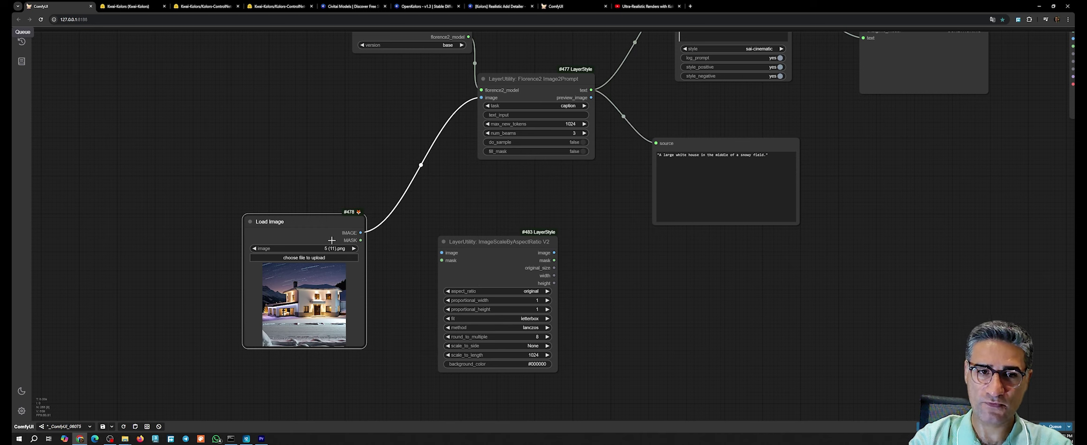
Step: Feed the loaded image into the ImageScaleByAspectRatio V2 node and line the two nodes up side by side
drag(359, 232, 441, 253)
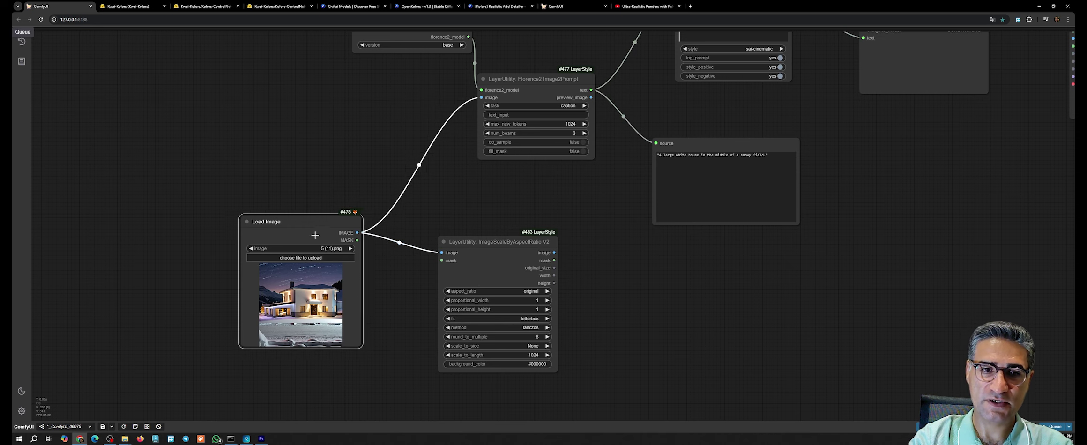
drag(338, 234, 279, 239)
drag(488, 254, 406, 236)
Step: In the image scaling node, set fit to crop, scale_to_side to total_pixel(kilo pixel) and round_to_multiple to 256
scroll(450, 328, up, 4)
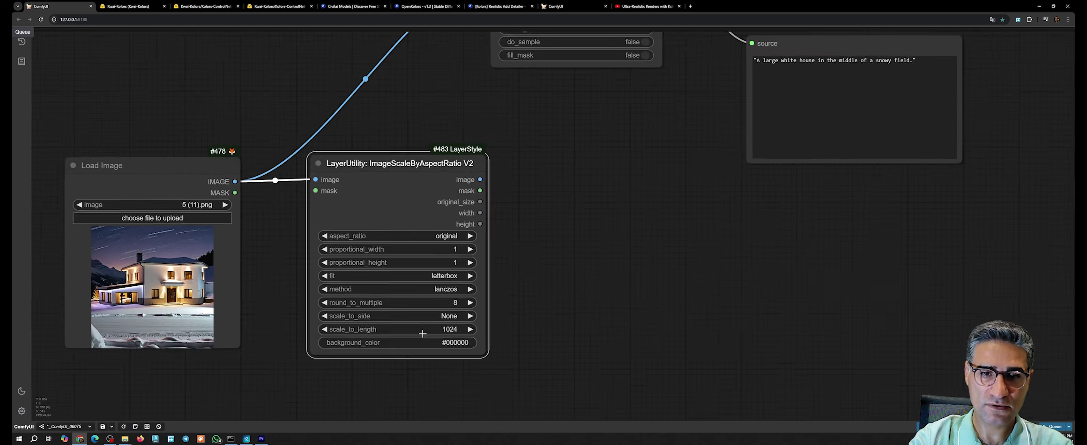
drag(564, 302, 621, 257)
click(500, 225)
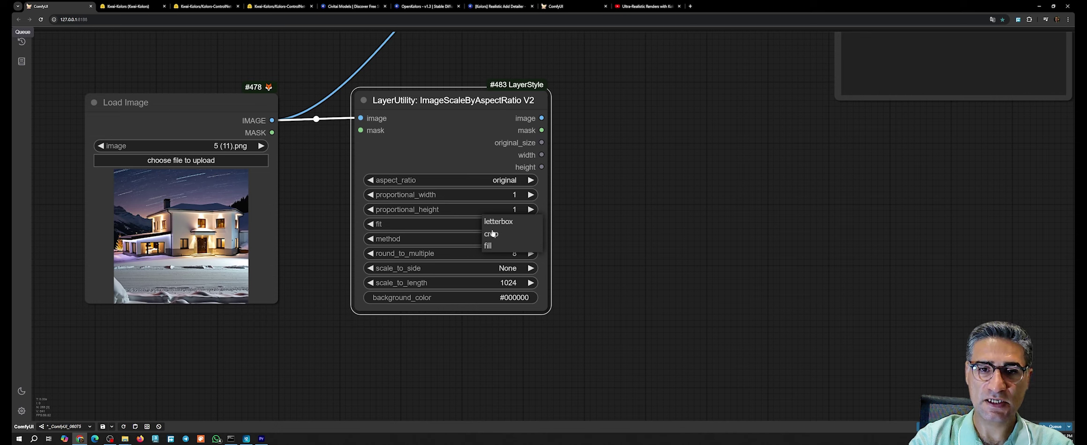
click(492, 233)
click(490, 270)
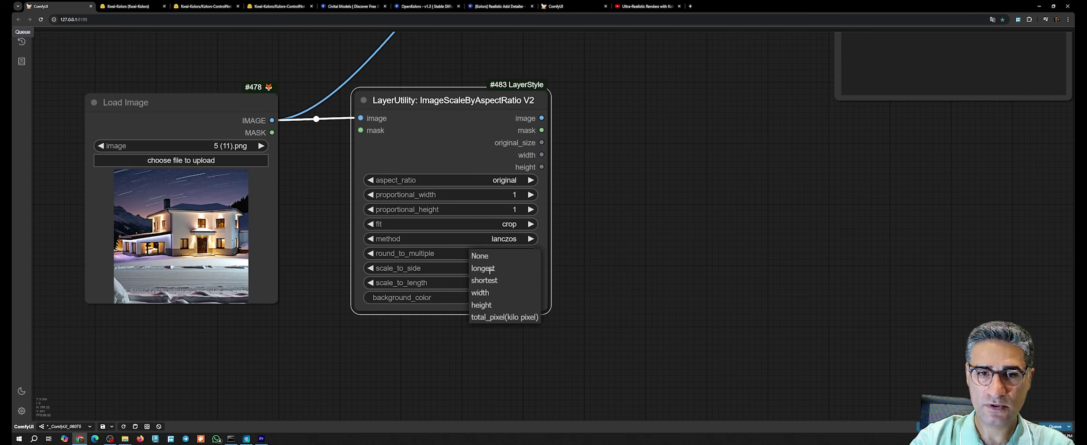
click(487, 319)
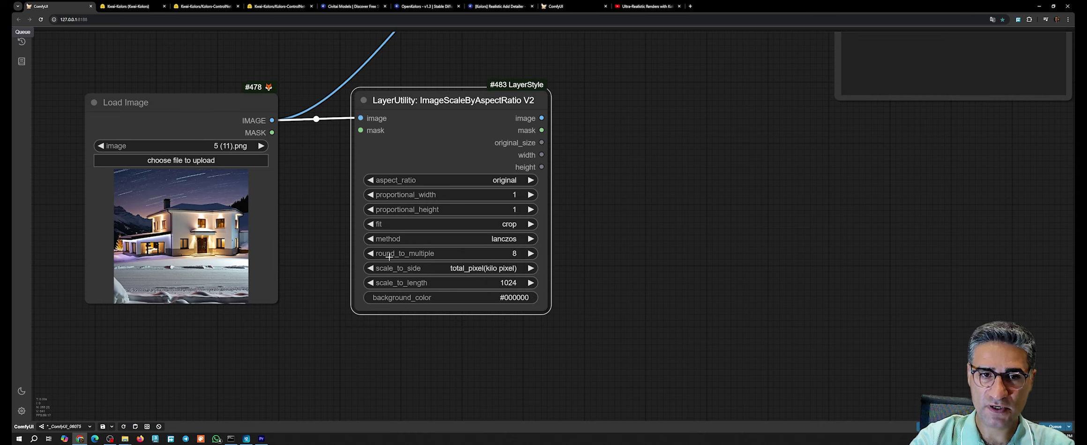
click(406, 257)
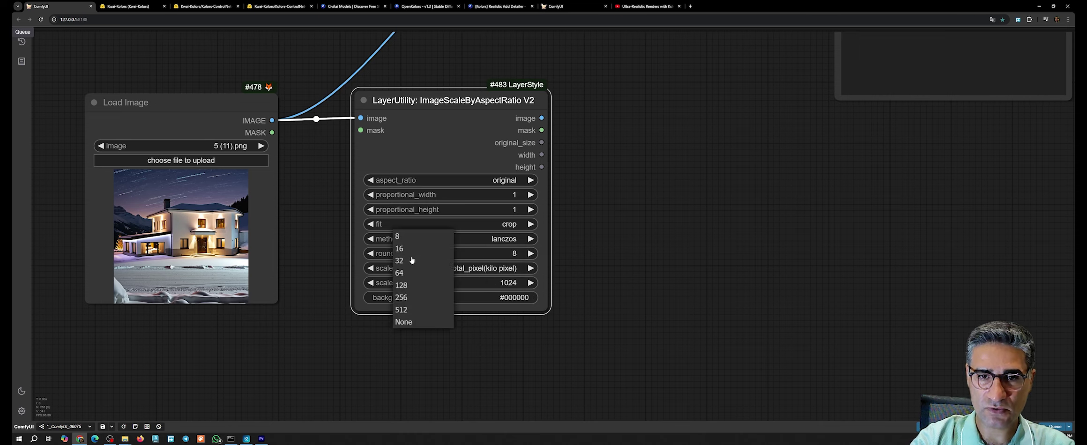
click(408, 298)
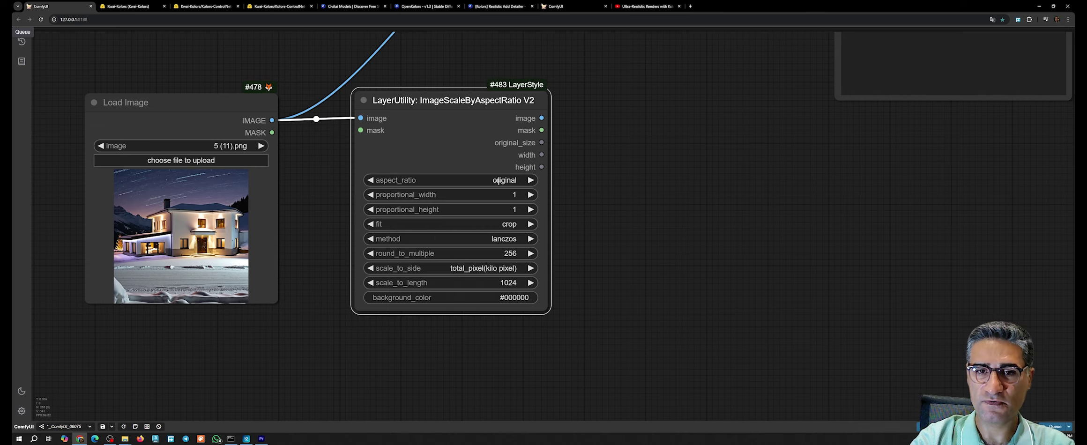
Step: Connect the scaled image output to the Florence2 Image2Prompt image input and move the scaling node closer to Load Image
scroll(498, 181, down, 5)
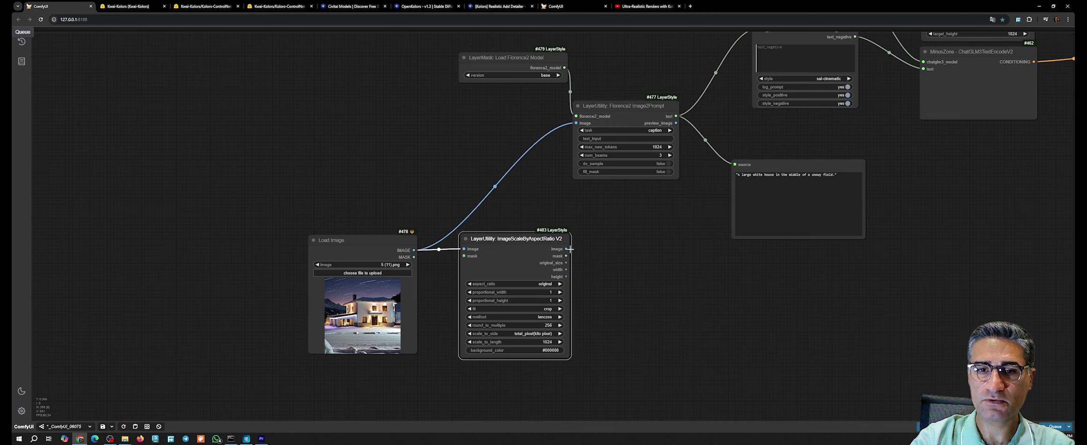
drag(570, 249, 576, 123)
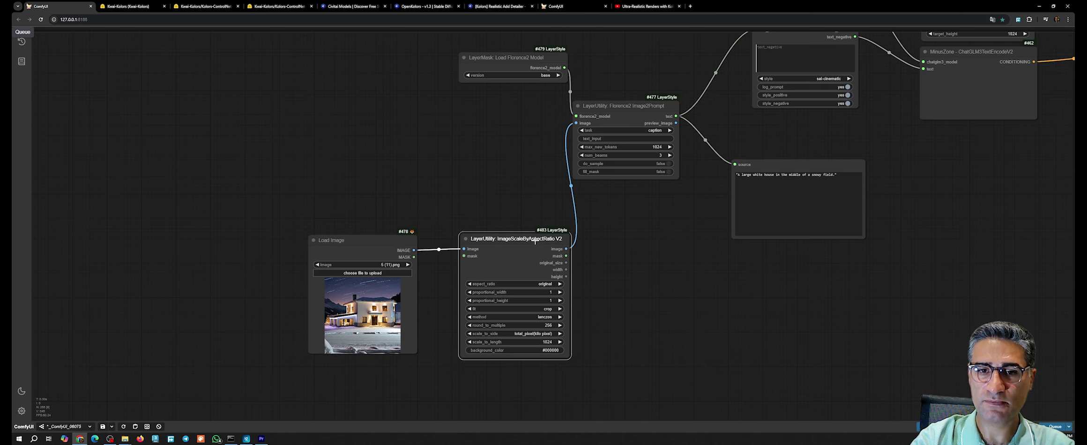
drag(534, 241, 510, 243)
scroll(543, 288, down, 3)
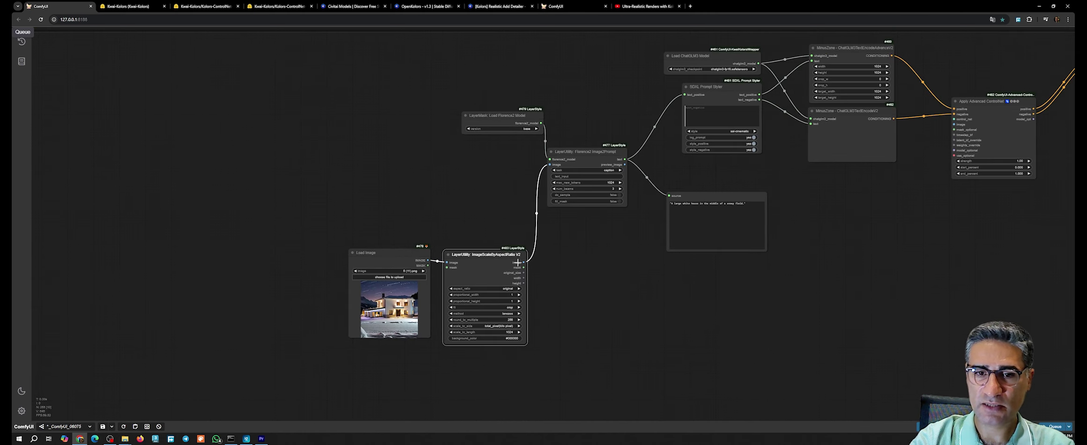
drag(594, 291, 430, 296)
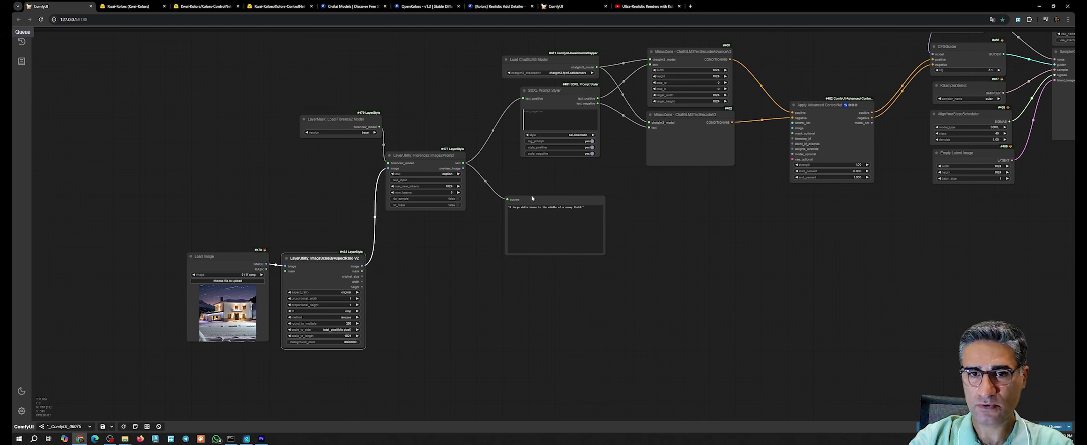
drag(532, 197, 531, 183)
drag(784, 214, 589, 237)
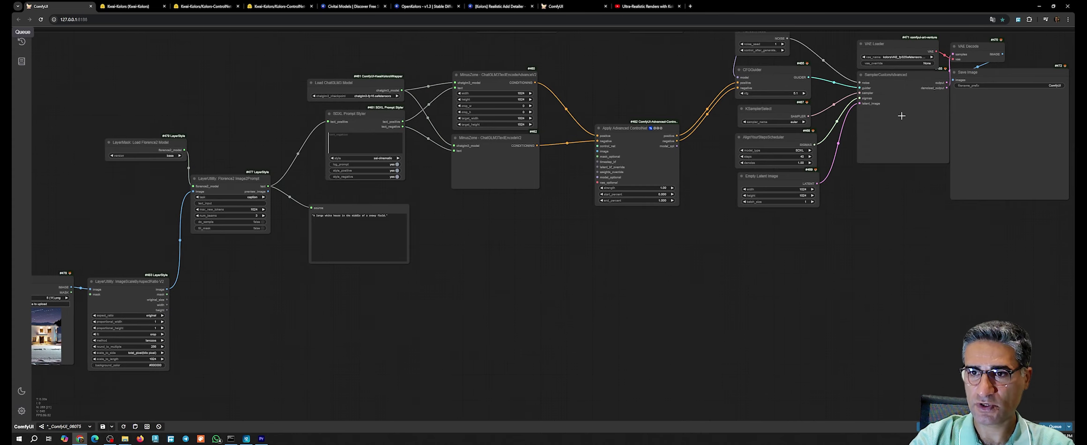
drag(842, 260, 937, 204)
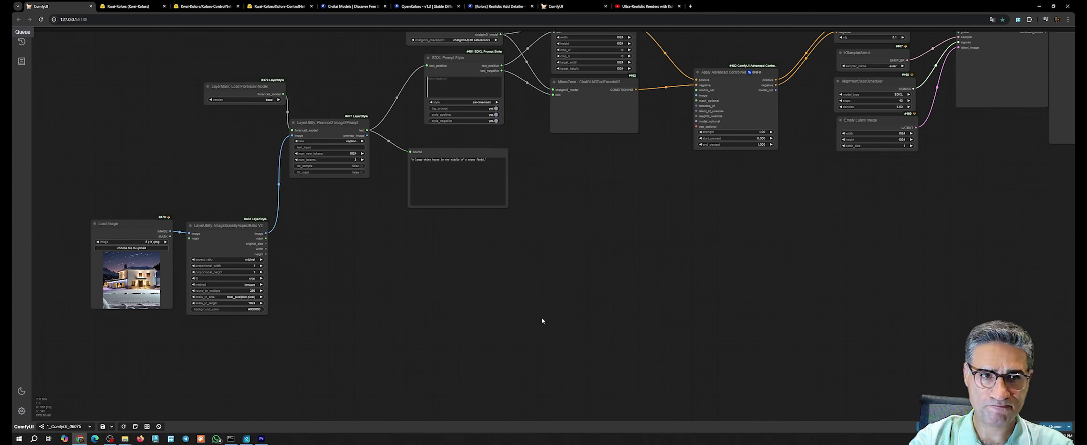
Step: Move the Empty Latent Image node toward the image scaling node and convert its width and height widgets to inputs
drag(892, 117, 521, 267)
scroll(644, 262, up, 5)
scroll(539, 229, down, 3)
drag(539, 231, 675, 168)
right_click(679, 203)
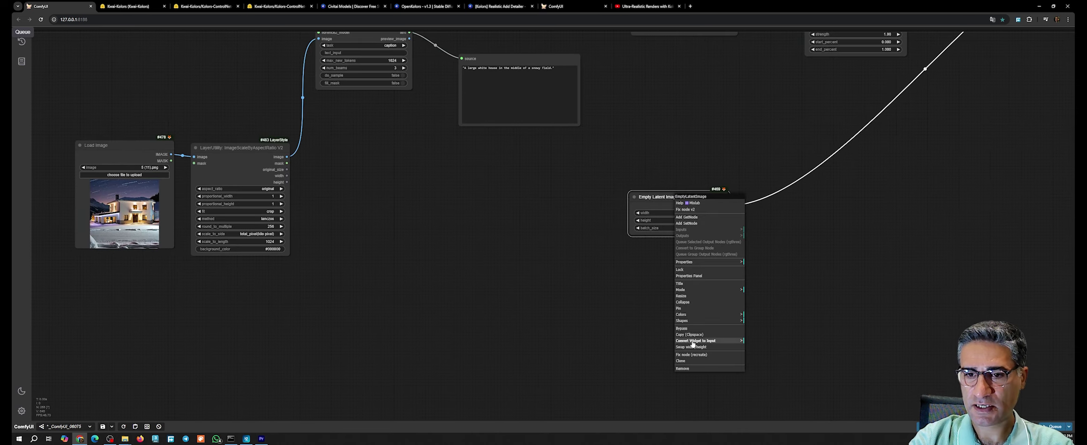
click(761, 342)
right_click(677, 199)
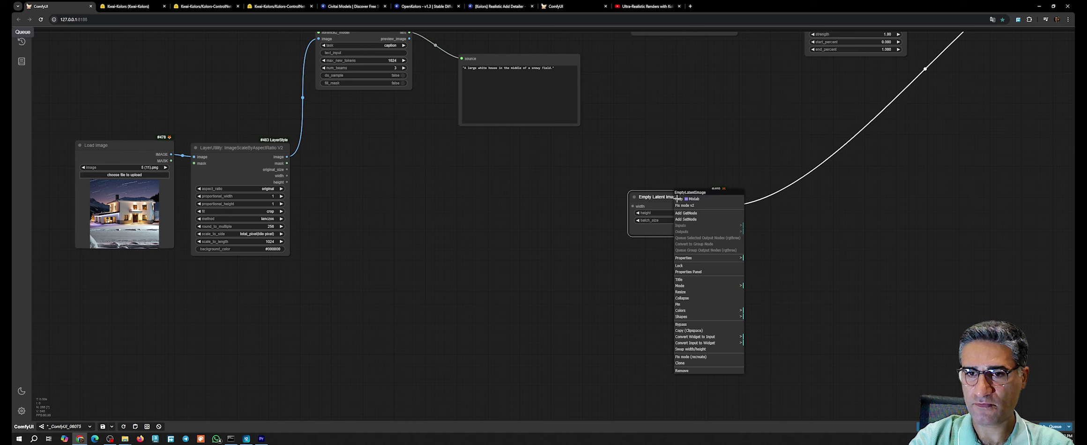
click(703, 337)
click(764, 338)
Step: Connect the scaling node's width and height outputs to the matching inputs of the Empty Latent Image node
drag(669, 206, 459, 212)
scroll(287, 175, up, 4)
drag(287, 173, 485, 233)
drag(287, 183, 486, 241)
Step: Load the house picture 3 (9).png into the Load Image node
drag(390, 270, 722, 277)
click(379, 180)
click(376, 182)
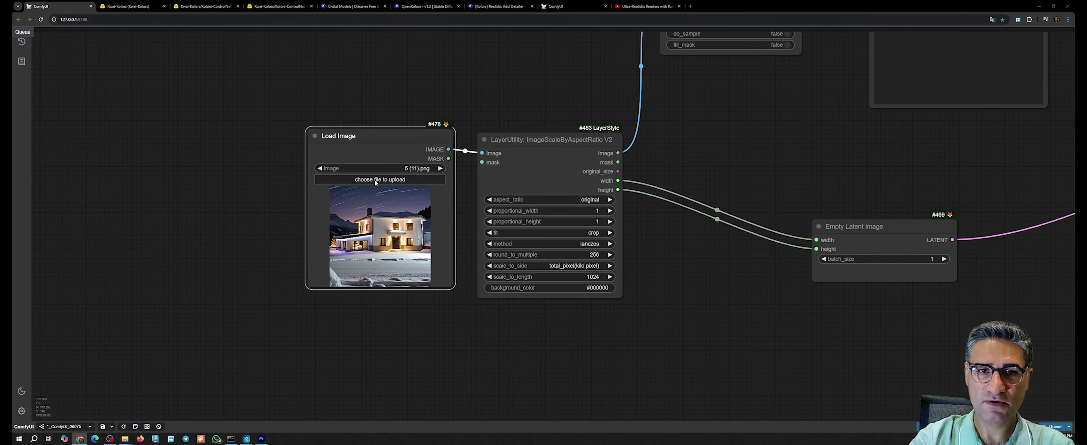
click(223, 95)
double_click(223, 95)
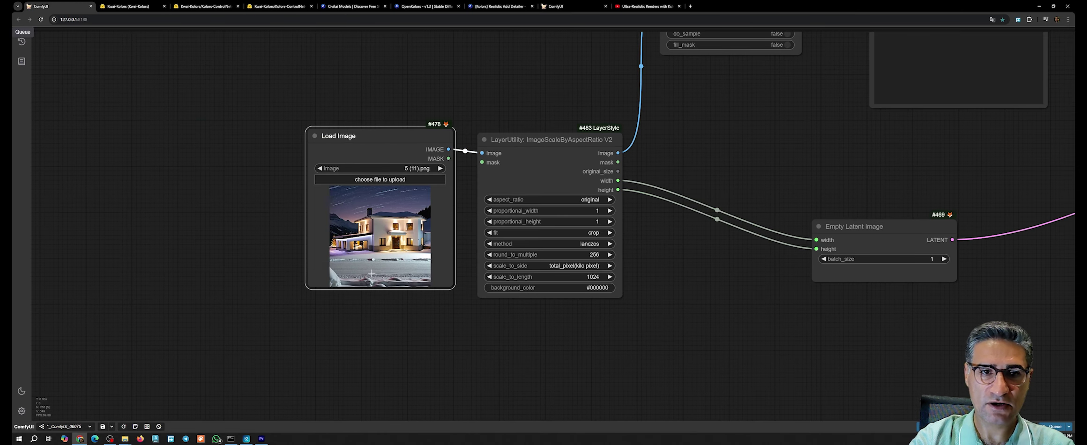
Step: Reposition the Empty Latent Image node in the free space beside the image scaling node and below the caption text
drag(696, 302, 426, 304)
click(636, 247)
drag(636, 246, 694, 257)
scroll(301, 279, up, 5)
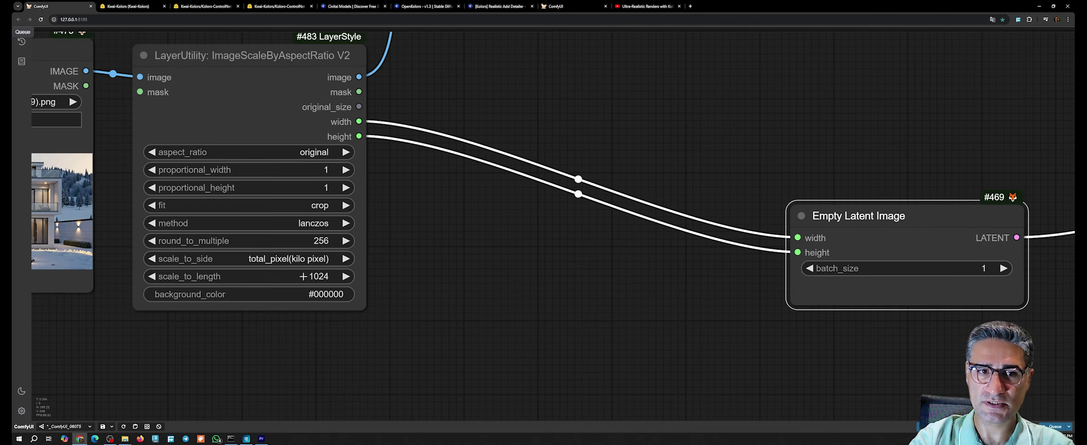
scroll(303, 286, down, 5)
scroll(443, 211, down, 5)
click(592, 167)
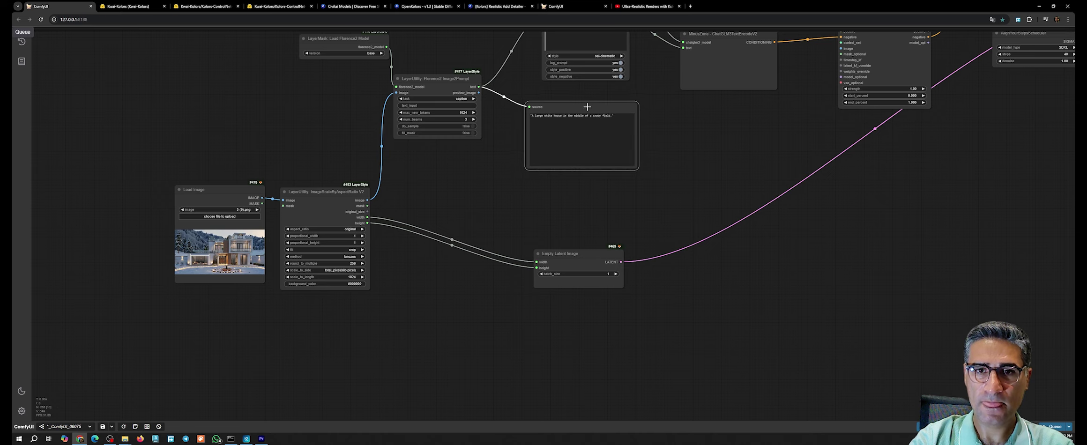
drag(600, 263, 614, 277)
drag(606, 218, 422, 302)
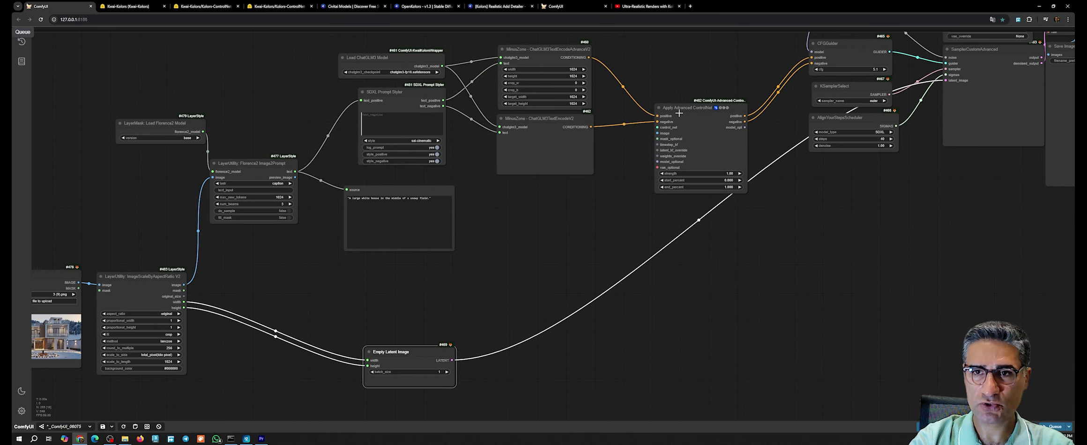
drag(554, 265, 552, 216)
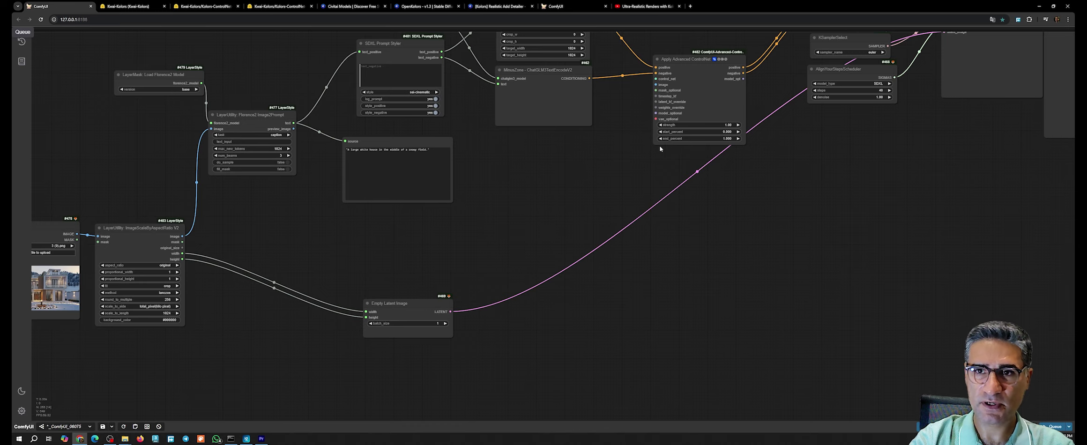
Step: Add a Canny Edge node fed by the scaled image output and place it beside the caption text node
scroll(661, 149, up, 3)
drag(617, 103, 623, 99)
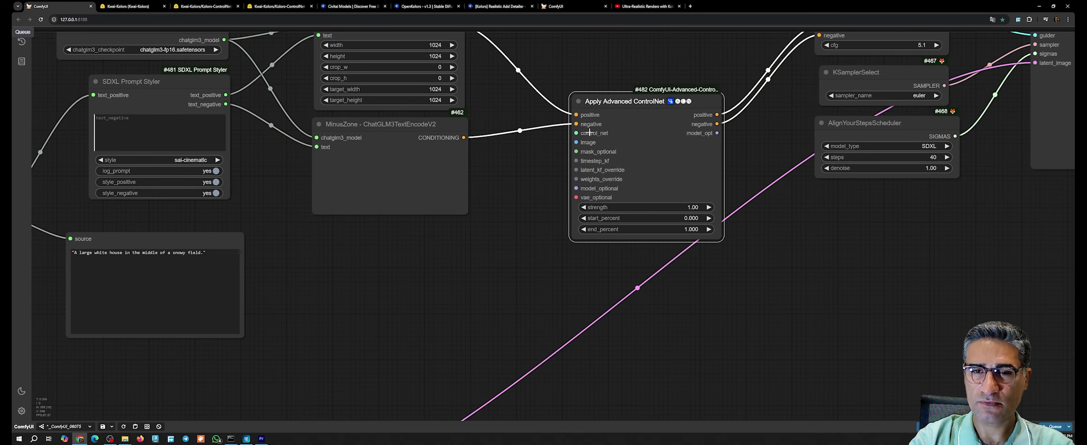
scroll(574, 251, down, 5)
drag(539, 286, 683, 178)
drag(244, 231, 331, 229)
text(cann)
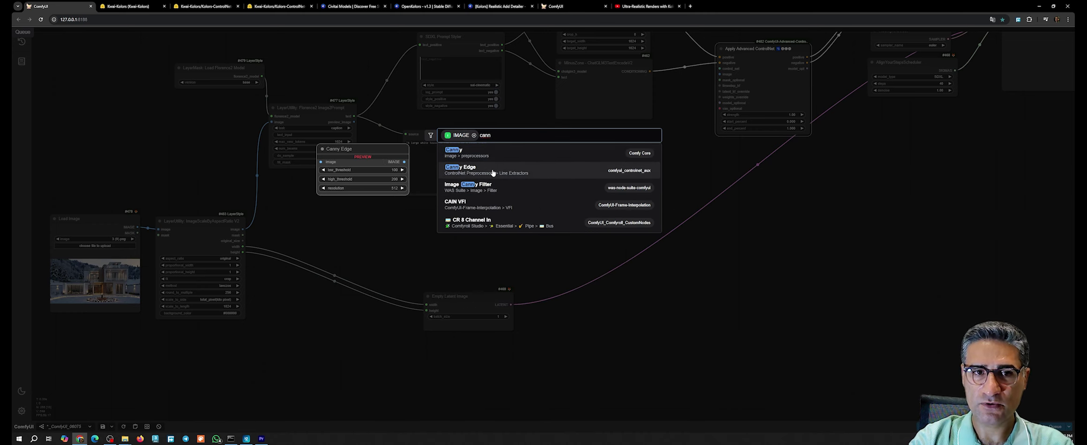
click(493, 174)
drag(374, 220, 689, 246)
Step: Attach a Preview Image node to the Canny Edge output and queue only that preview node
scroll(666, 154, up, 5)
text(pre)
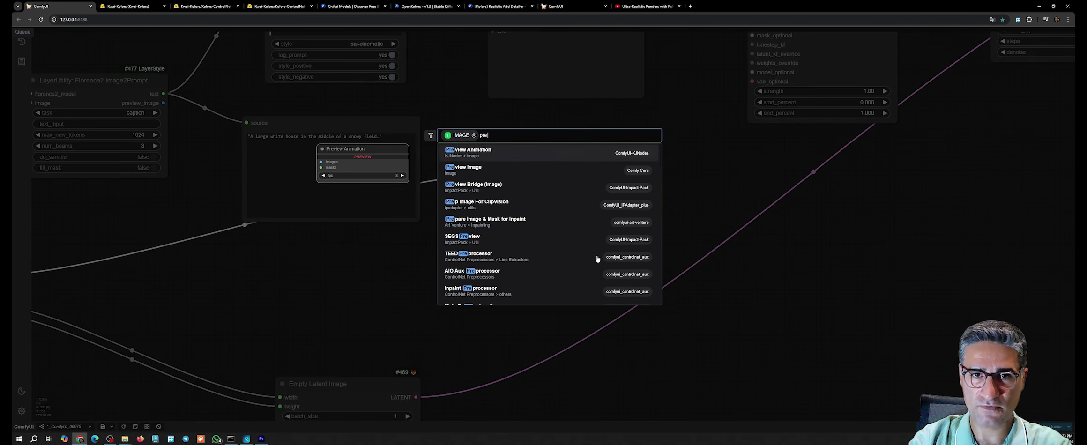
click(509, 171)
right_click(708, 156)
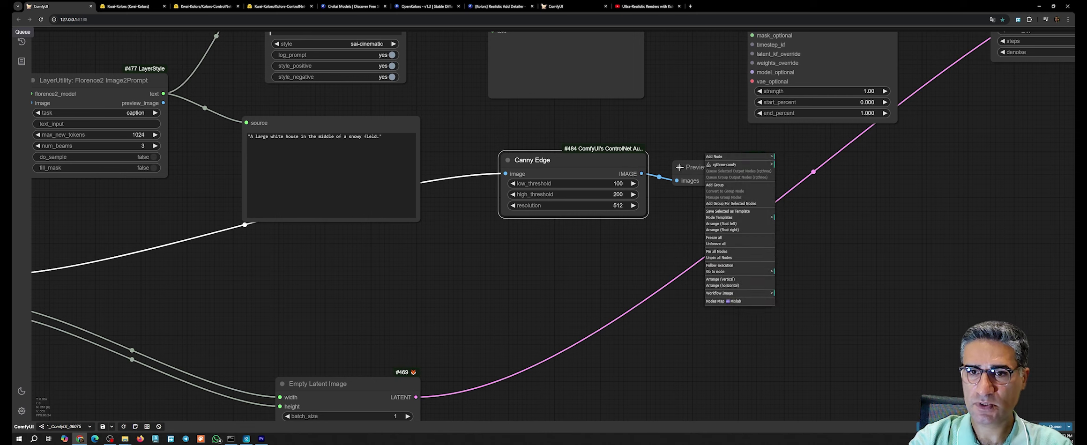
right_click(682, 173)
click(727, 214)
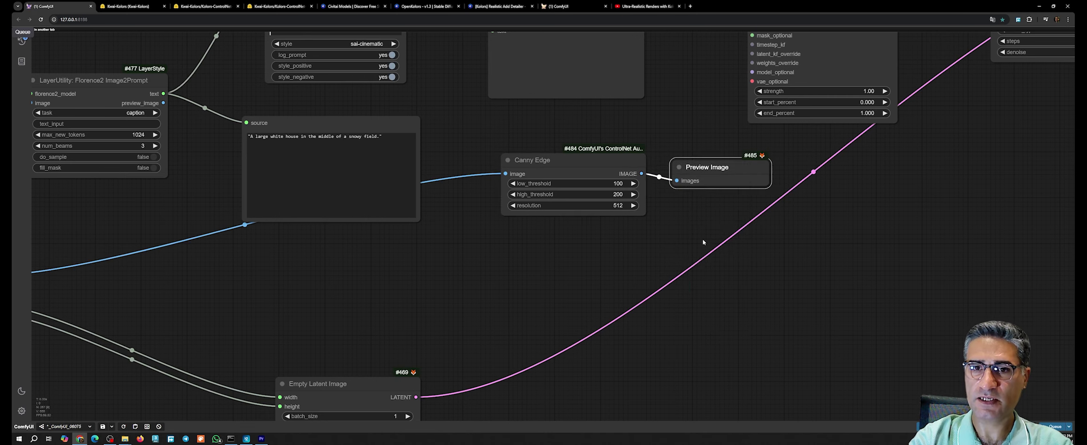
Step: Set the Canny Edge resolution to 1024 and rerun to inspect the edge map in the preview
click(599, 205)
text(1024)
key(Return)
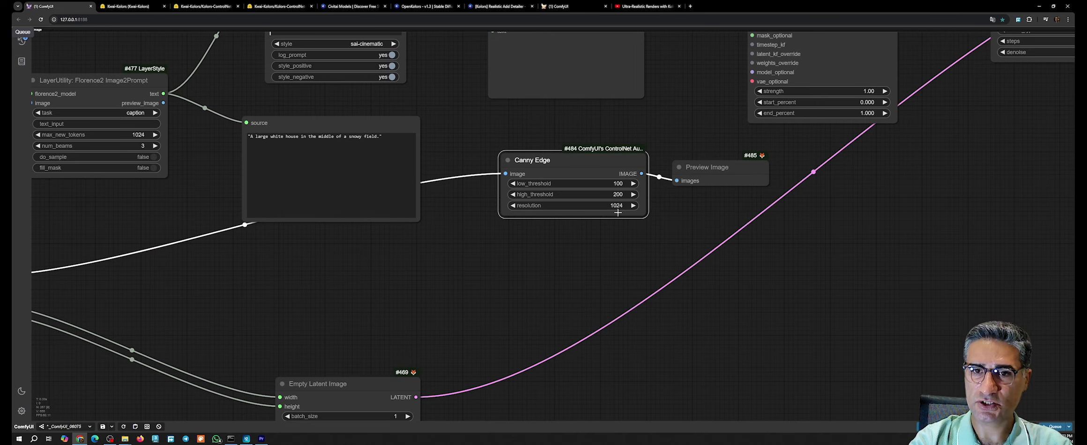
key(ctrl+Return)
scroll(721, 237, up, 8)
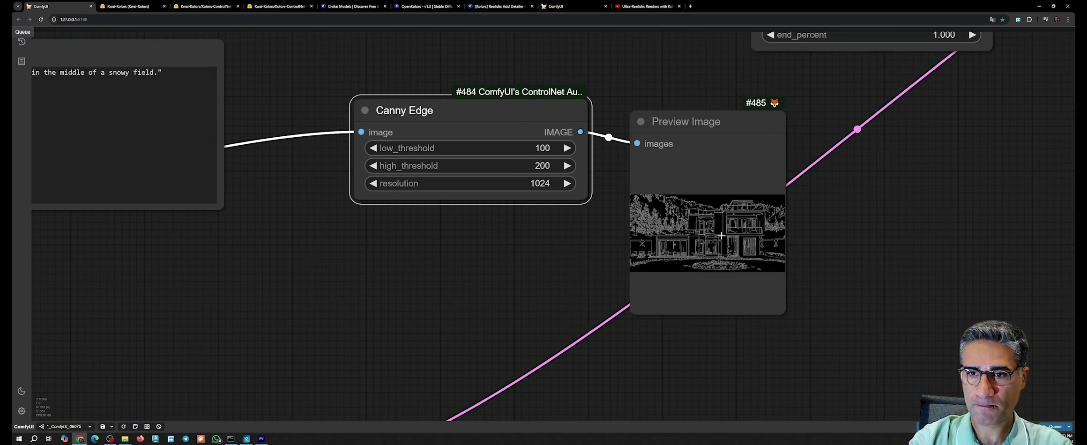
scroll(698, 218, down, 3)
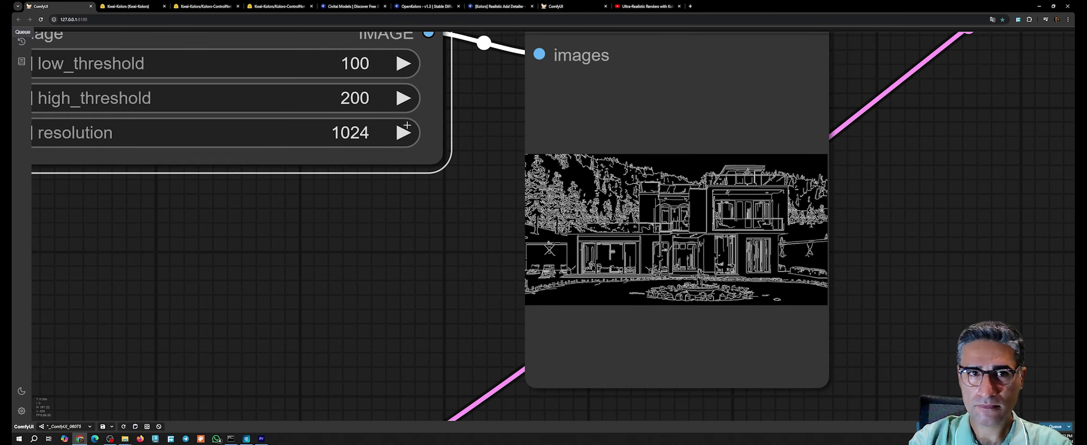
Step: Lower the Canny Edge low_threshold to 60 and rerun the preview to inspect the edges
drag(344, 76, 338, 75)
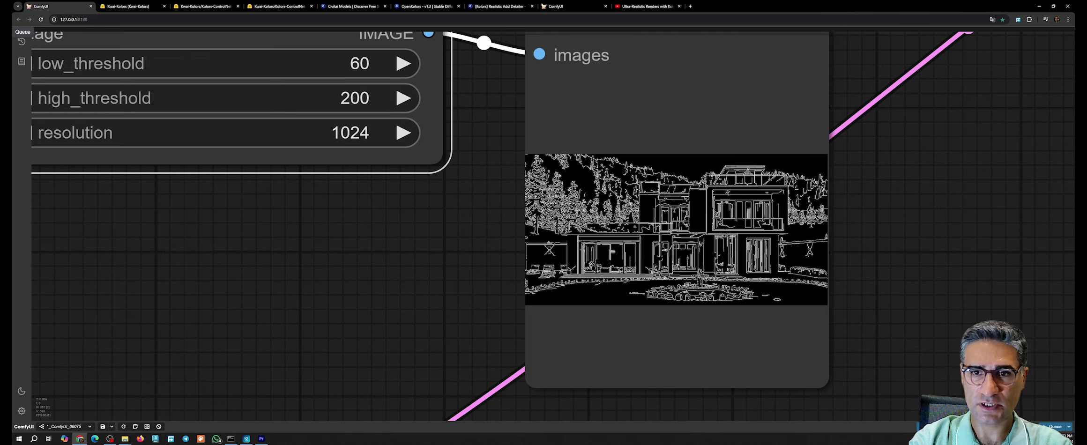
right_click(620, 211)
click(672, 294)
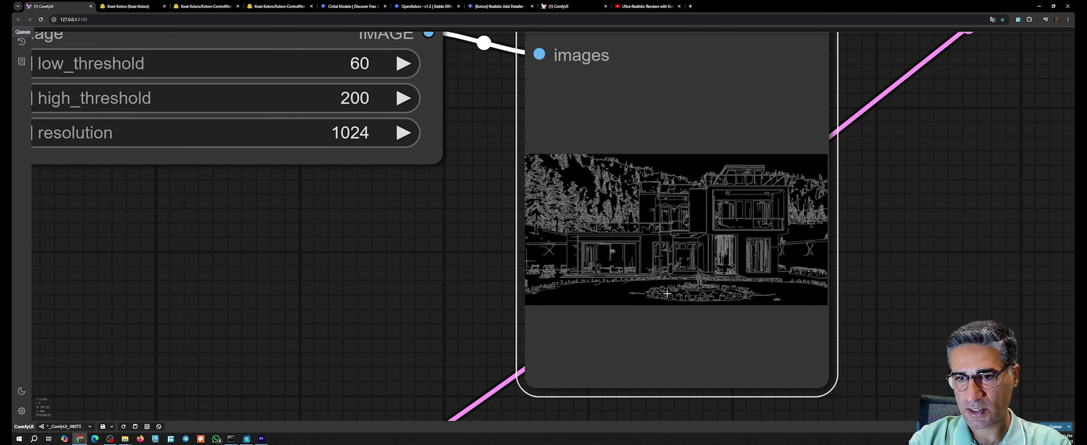
scroll(682, 260, up, 4)
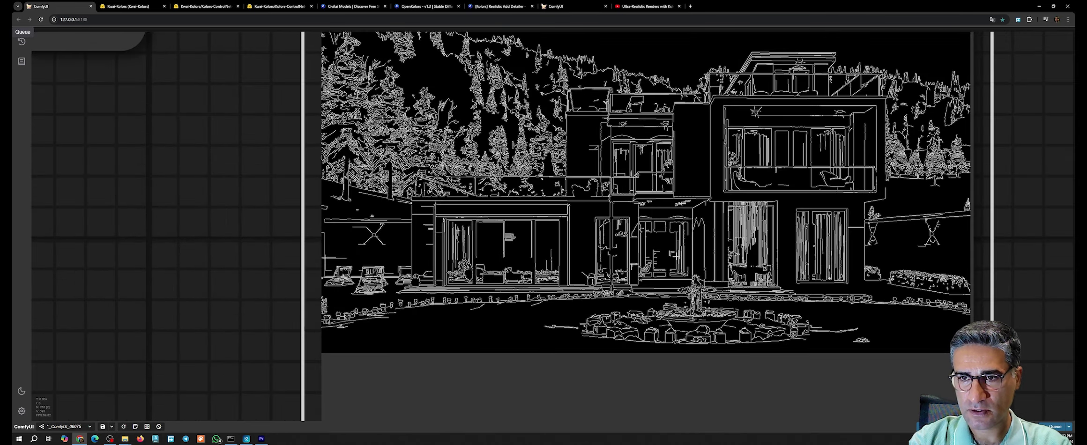
Step: Set the Canny Edge low_threshold to 44 and high_threshold to 134, and rerun the preview to inspect the edges
scroll(678, 256, down, 6)
drag(434, 122, 419, 154)
right_click(675, 211)
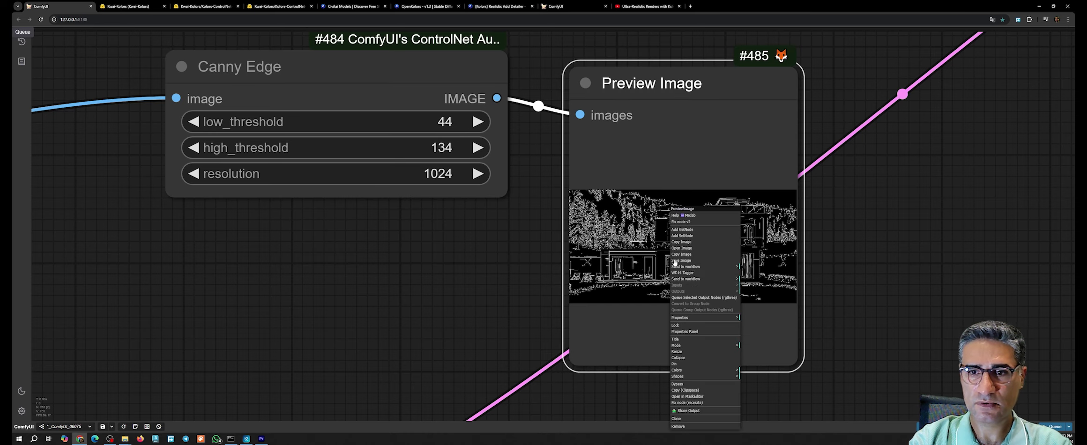
click(701, 297)
scroll(706, 294, up, 5)
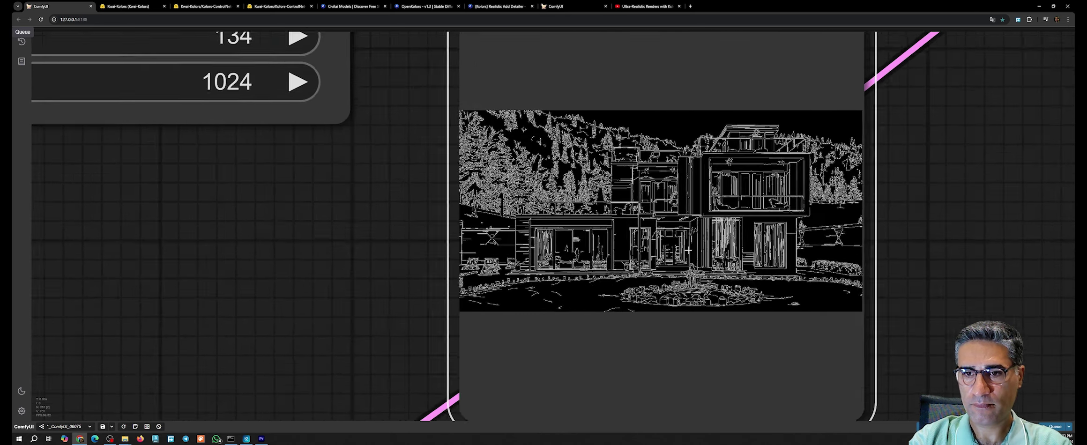
scroll(688, 251, up, 5)
Step: Connect the Canny Edge image output to the Apply Advanced ControlNet image input and move the Preview Image node lower
scroll(680, 227, down, 20)
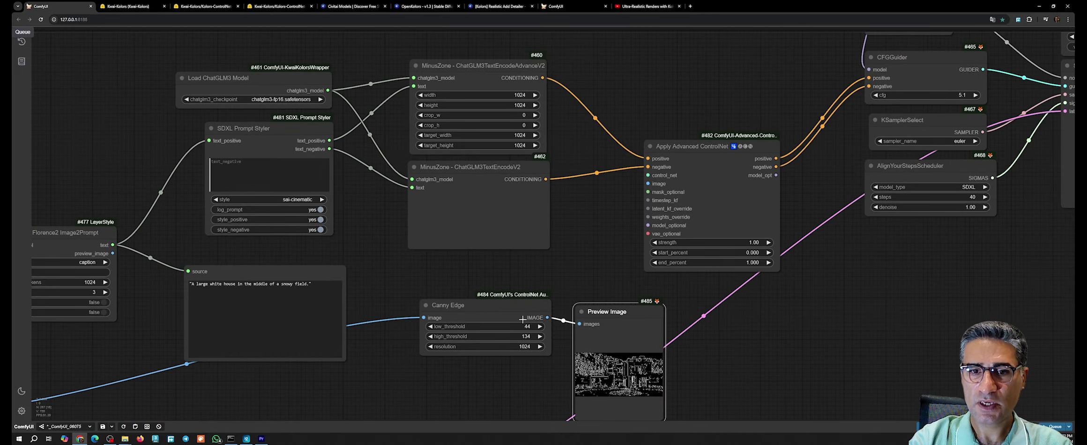
drag(621, 320, 617, 340)
drag(547, 317, 646, 184)
drag(649, 346, 651, 367)
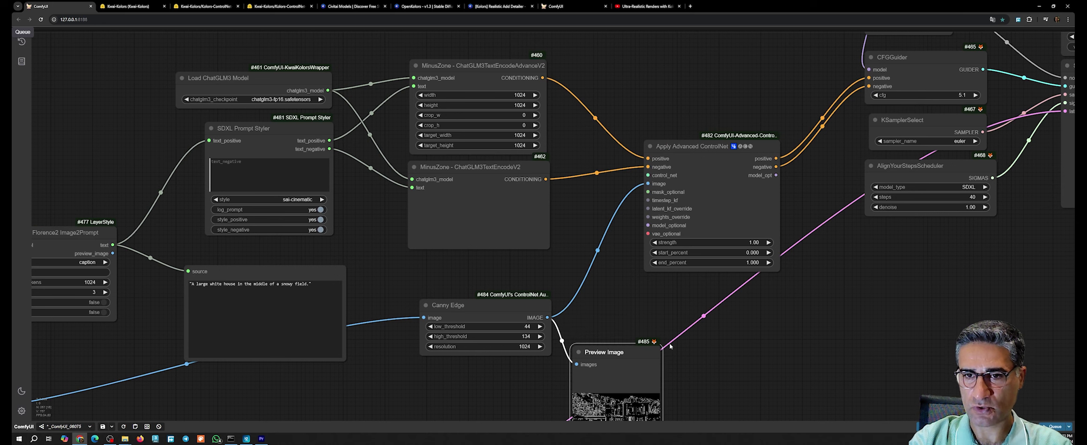
Step: Add a MinusZone - KolorsControlNetLoader node from the control_net input and place it above Apply Advanced ControlNet
scroll(656, 211, up, 5)
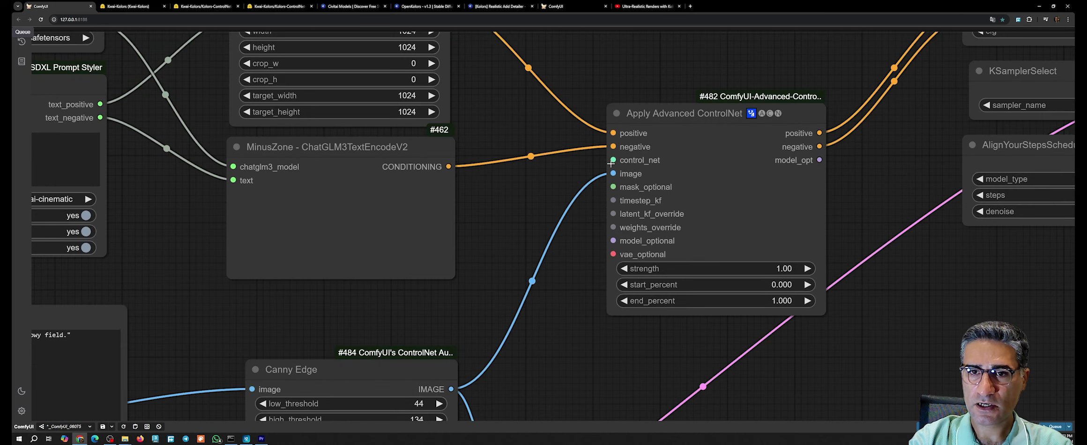
drag(611, 163, 562, 165)
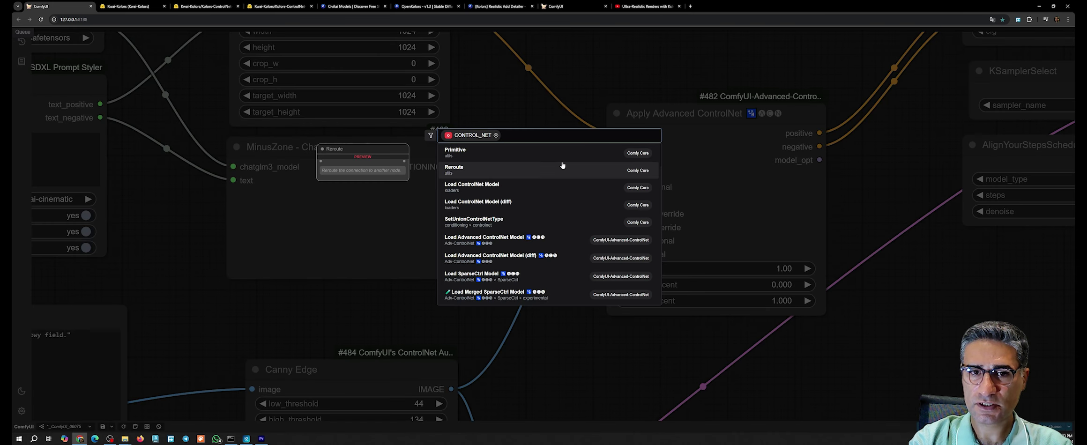
click(555, 111)
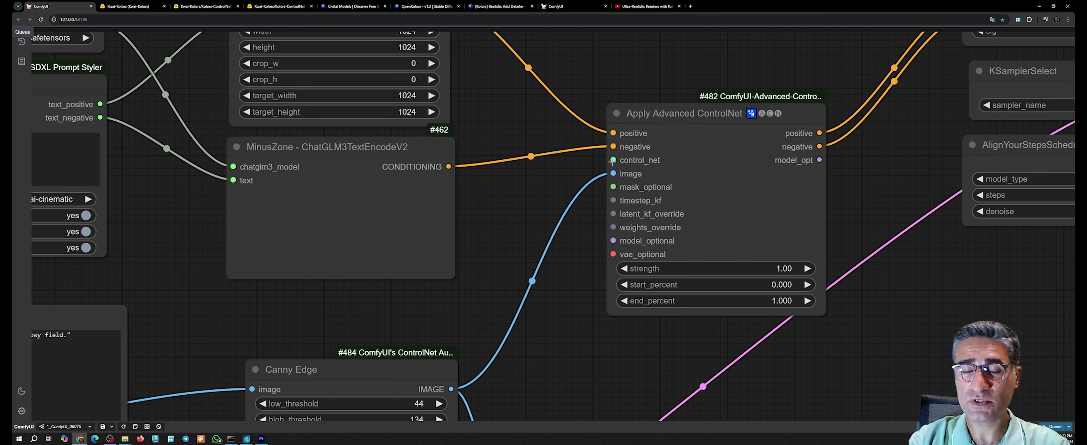
drag(612, 162, 574, 175)
text(kol)
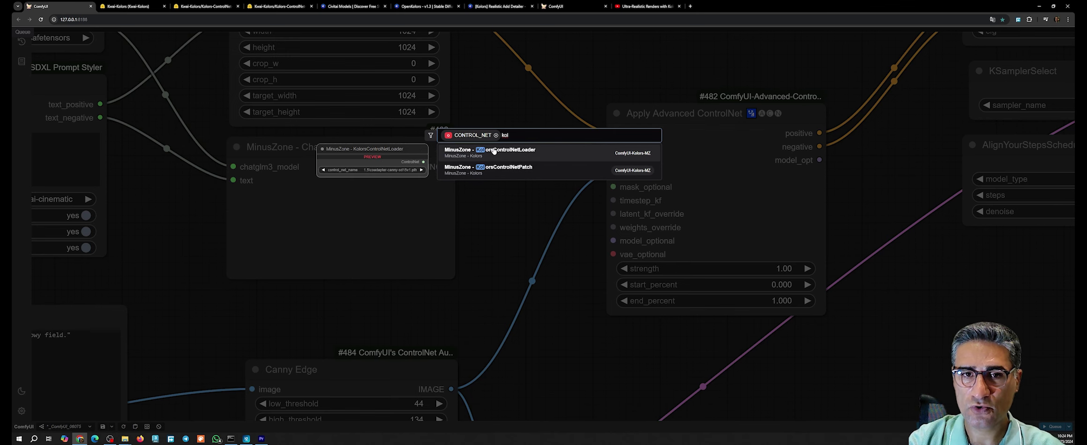
click(510, 151)
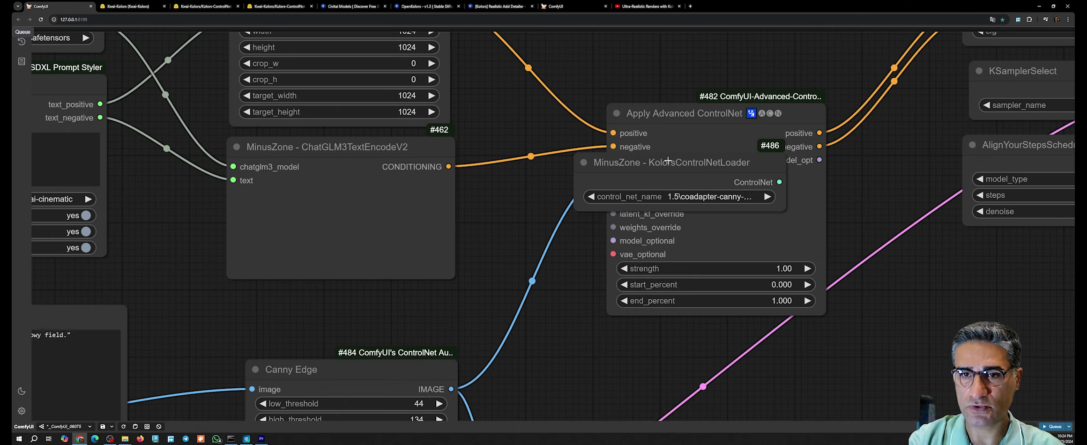
drag(681, 164, 710, 38)
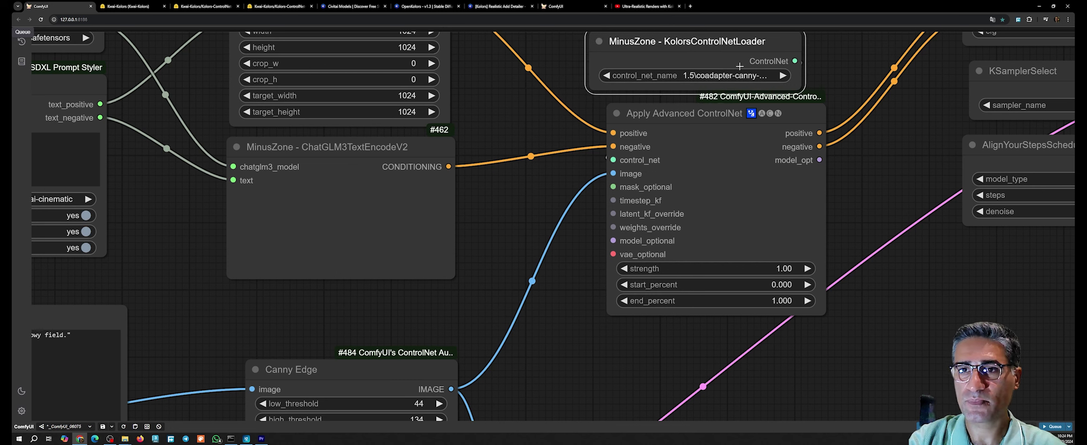
Step: Choose Kolor\Kolors-ControlNet-Canny.safetensors as the ControlNet model and adjust the loader node's position
click(740, 76)
text(kol)
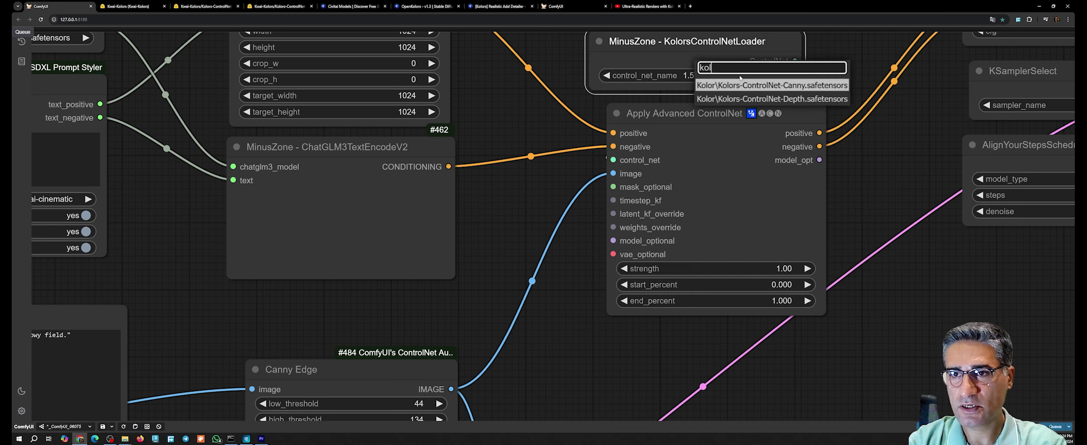
click(767, 85)
drag(707, 47, 729, 55)
Step: Queue only the Save Image node to generate an image with the ControlNet workflow
drag(857, 186, 792, 164)
scroll(792, 169, down, 5)
drag(764, 253, 431, 269)
scroll(565, 249, down, 3)
right_click(793, 160)
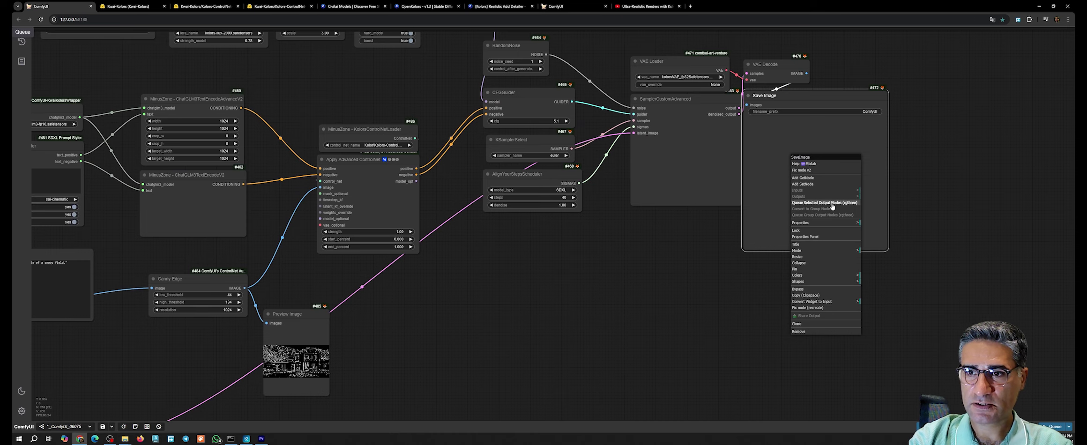
click(832, 203)
scroll(795, 298, down, 4)
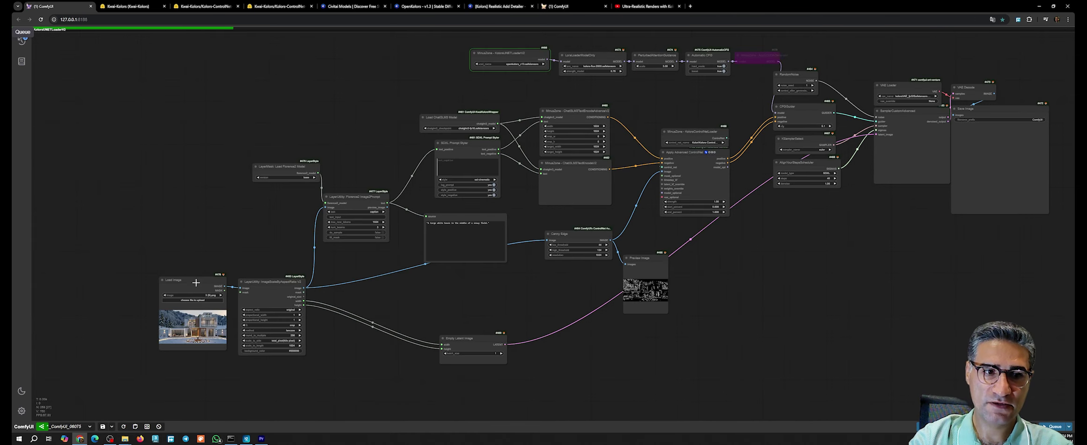
scroll(187, 347, up, 8)
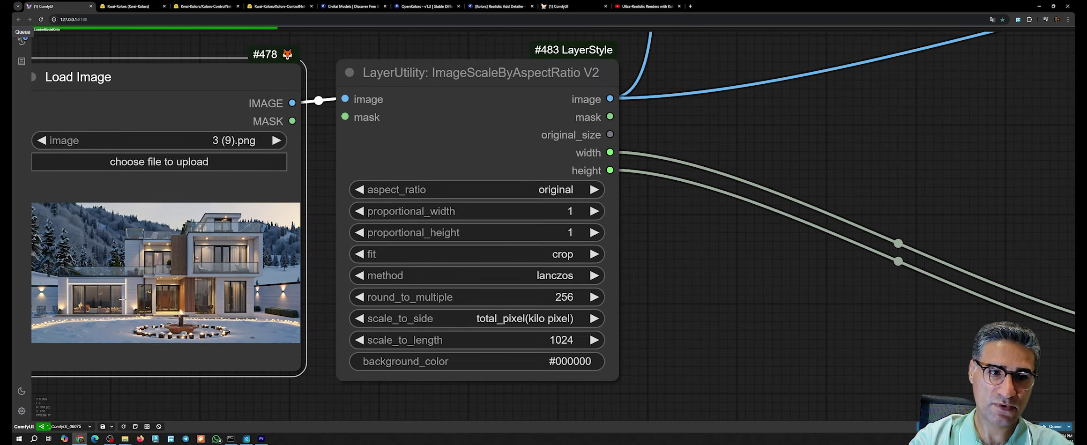
scroll(217, 287, down, 10)
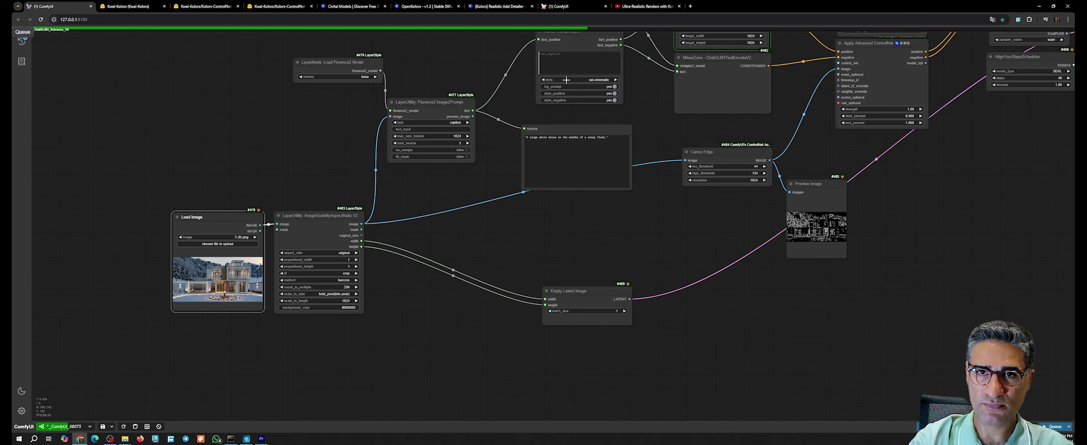
drag(656, 104, 624, 143)
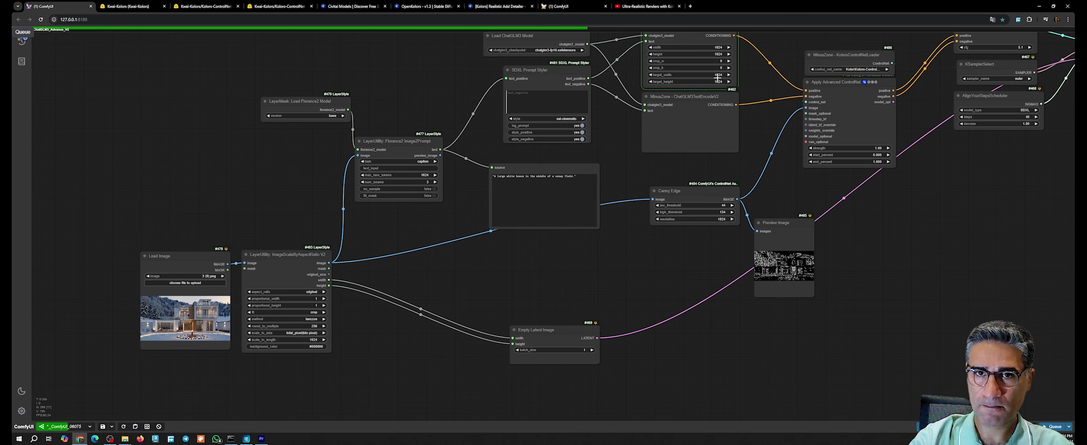
Step: Move the Canny Edge and Preview Image nodes lower so they sit side by side beneath the text encoders
scroll(539, 81, up, 5)
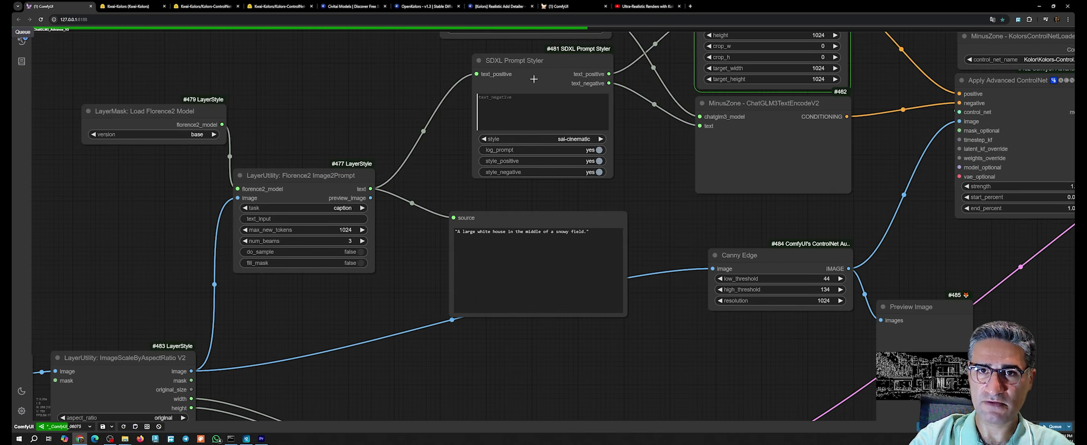
scroll(534, 79, down, 3)
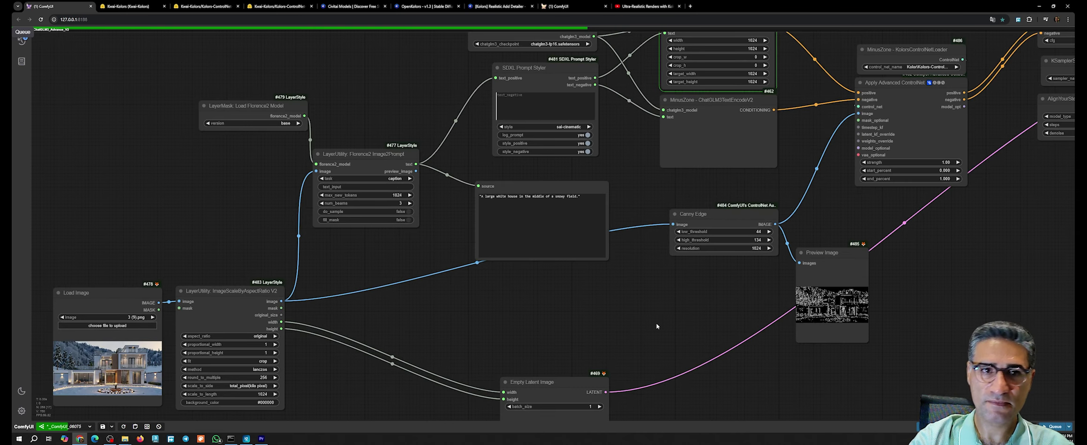
drag(656, 326, 441, 212)
drag(585, 236, 614, 257)
drag(480, 193, 470, 251)
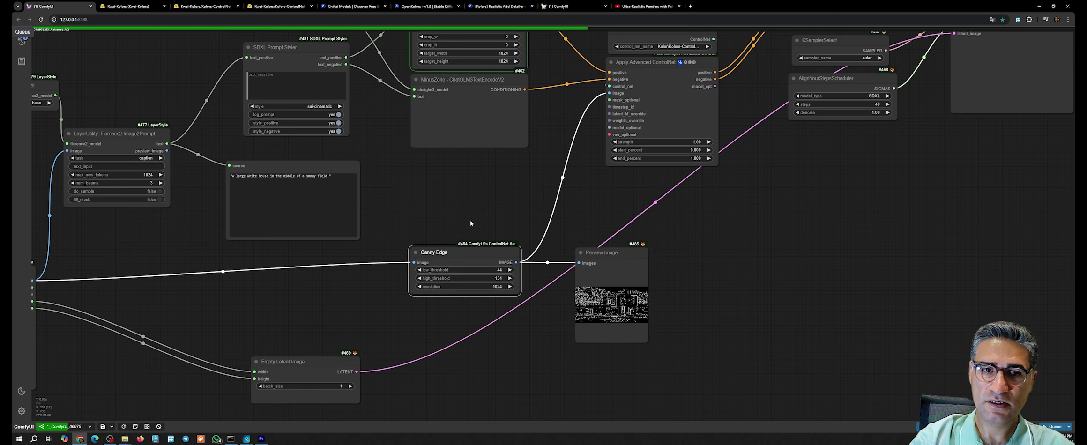
drag(469, 222, 572, 187)
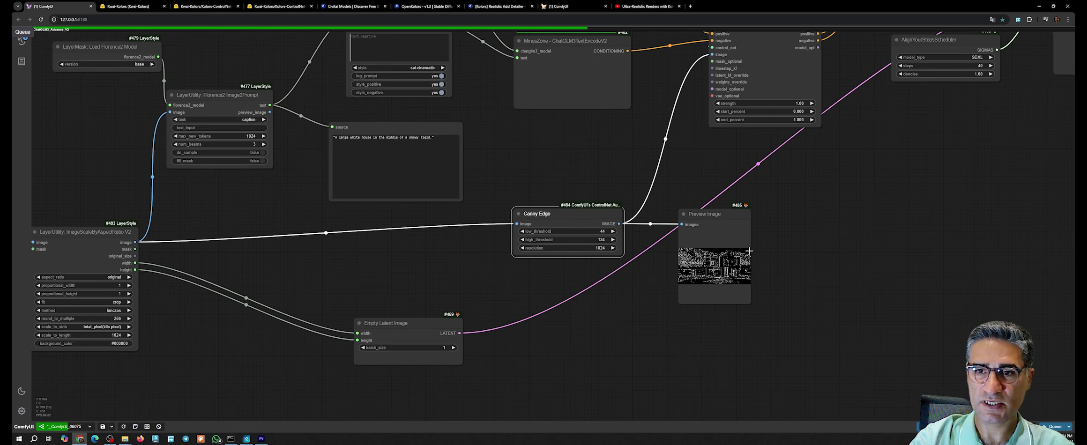
Step: Compact the layout by bringing Empty Latent Image, Canny Edge, Preview Image, Load Image and ImageScaleByAspectRatio V2 closer to the sampling nodes
drag(810, 169, 628, 263)
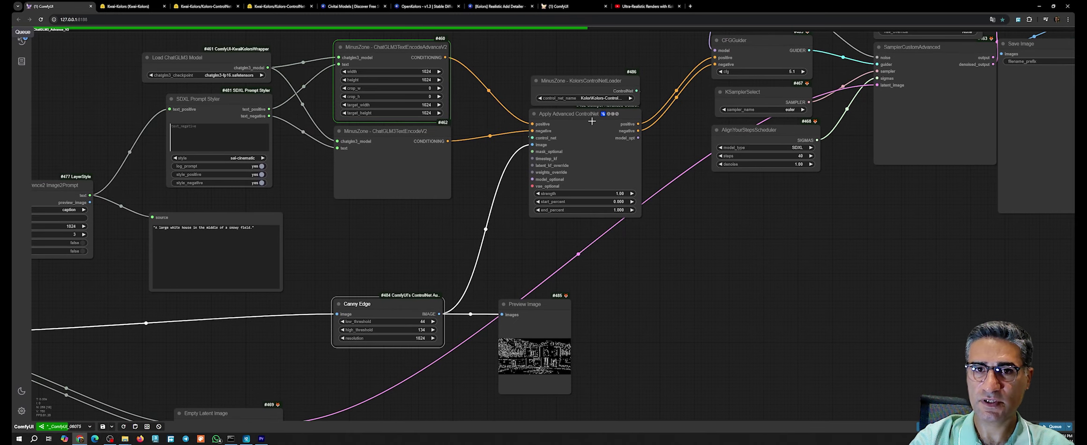
drag(745, 259, 571, 339)
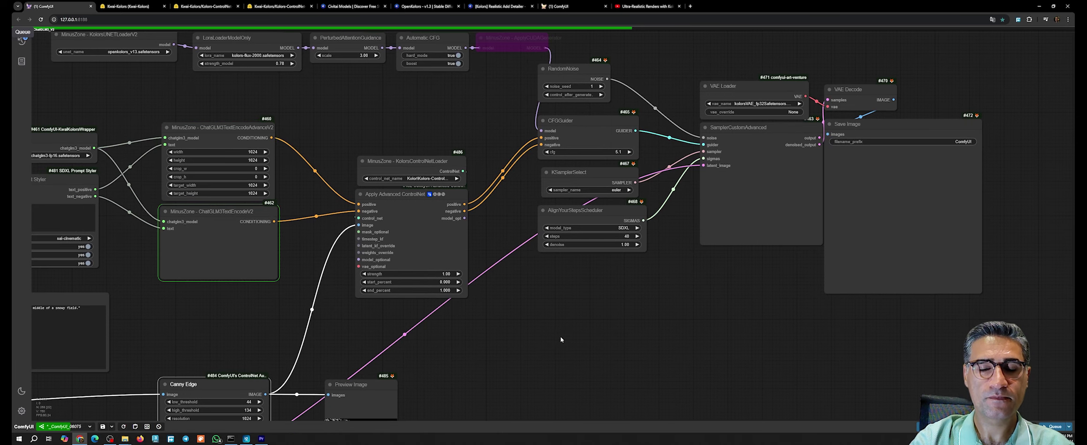
scroll(557, 332, down, 4)
drag(556, 335, 612, 214)
scroll(611, 231, down, 1)
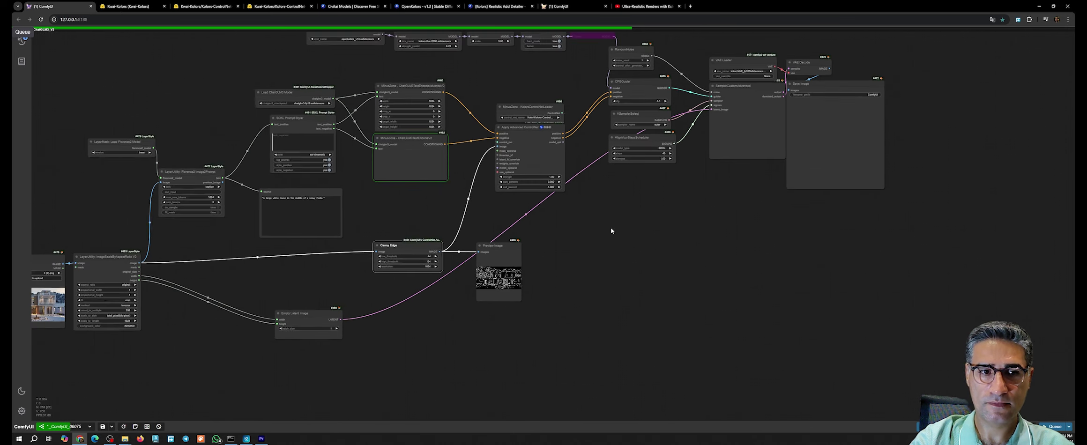
scroll(611, 230, down, 1)
drag(439, 244, 440, 254)
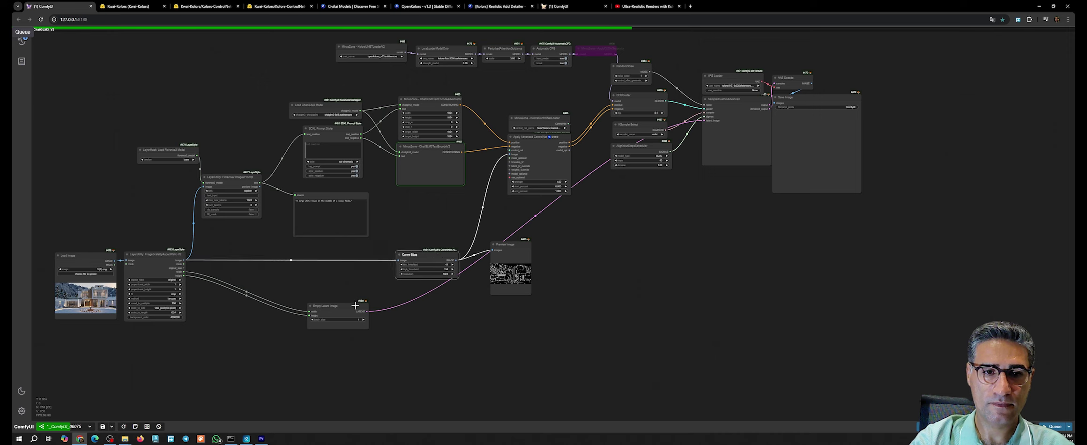
drag(351, 307, 356, 277)
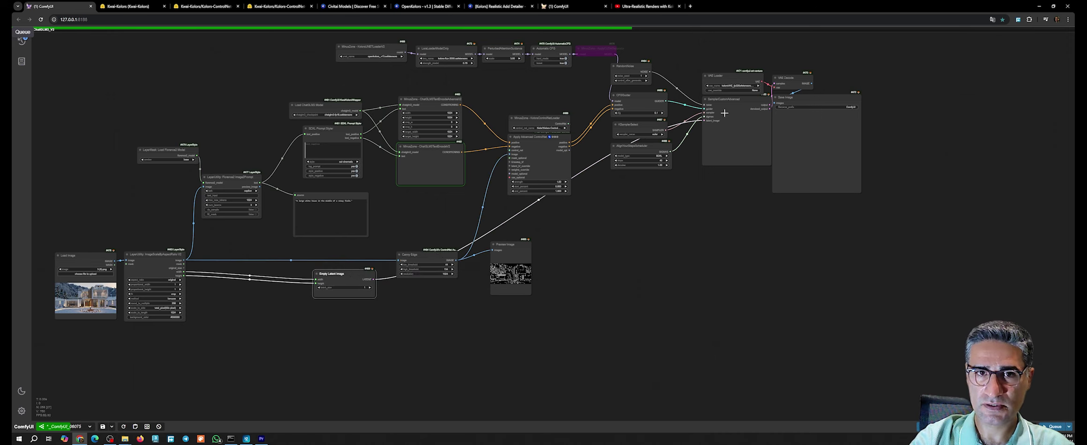
drag(439, 255, 531, 238)
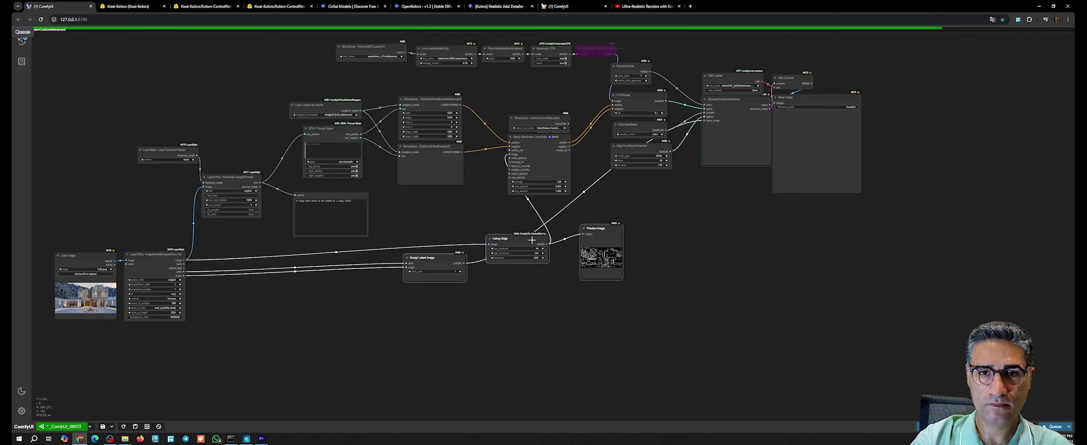
drag(155, 255, 328, 259)
Step: Examine the SamplerCustomAdvanced live preview and compare it with the Canny edge map in Preview Image
scroll(767, 139, up, 17)
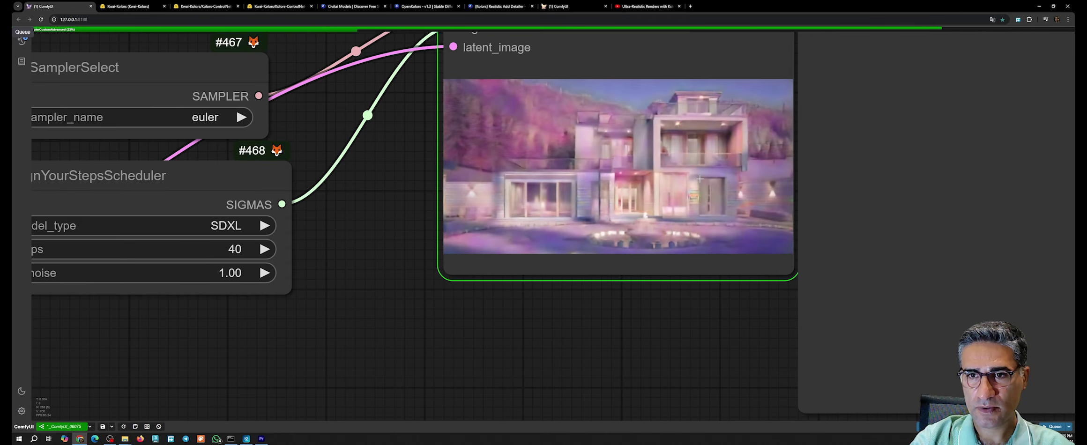
scroll(710, 223, down, 8)
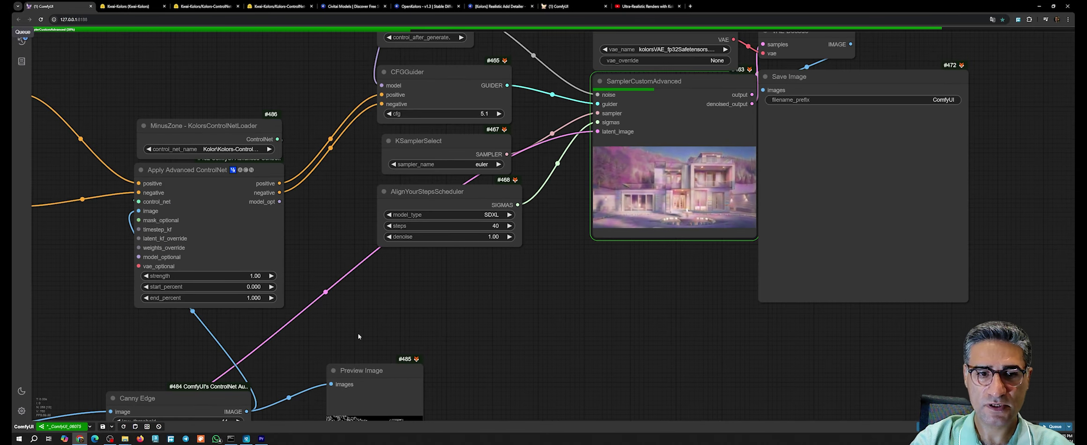
scroll(359, 333, up, 8)
scroll(524, 291, up, 3)
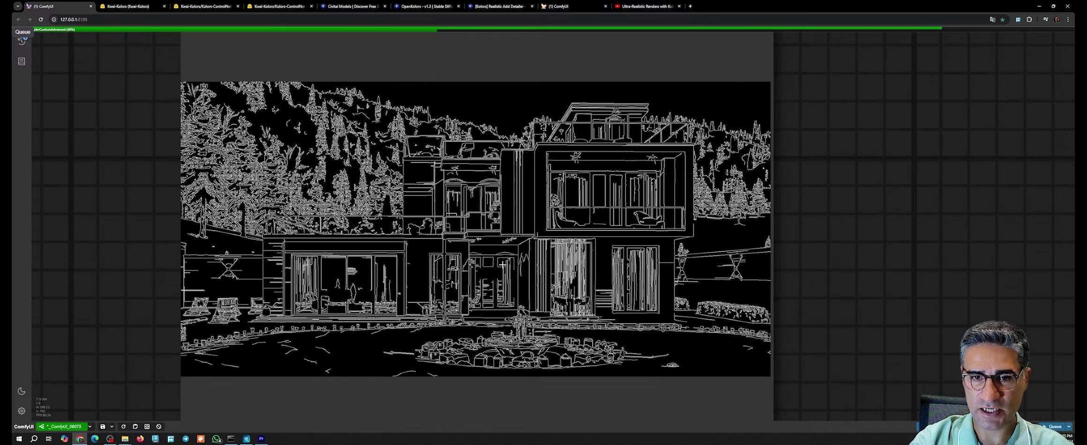
scroll(534, 277, down, 11)
drag(656, 272, 592, 398)
drag(806, 164, 453, 419)
scroll(770, 194, up, 5)
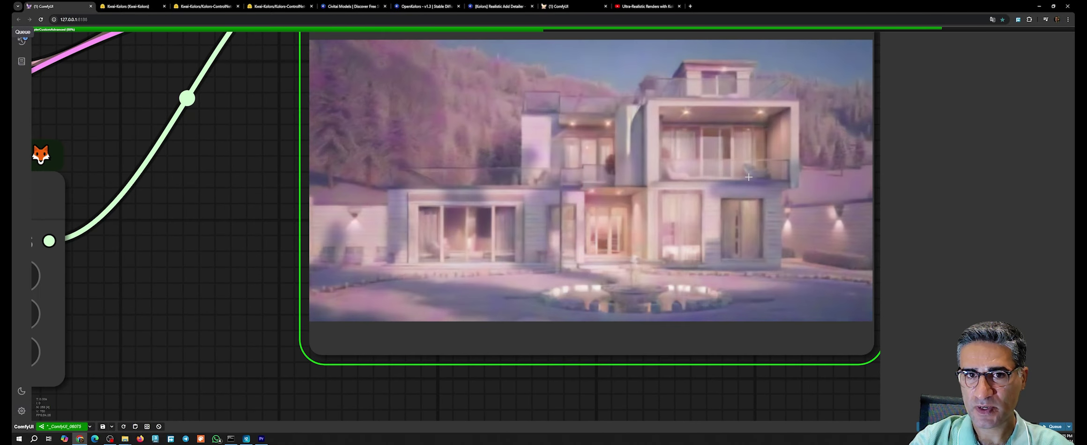
scroll(744, 196, down, 15)
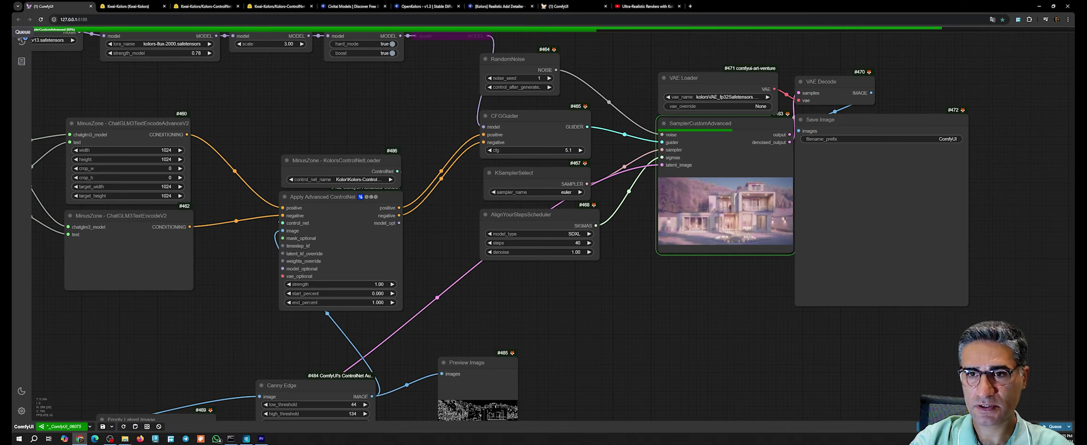
Step: Add an Image Comparer (rgthree) node and place it below the Save Image node
drag(700, 338, 630, 306)
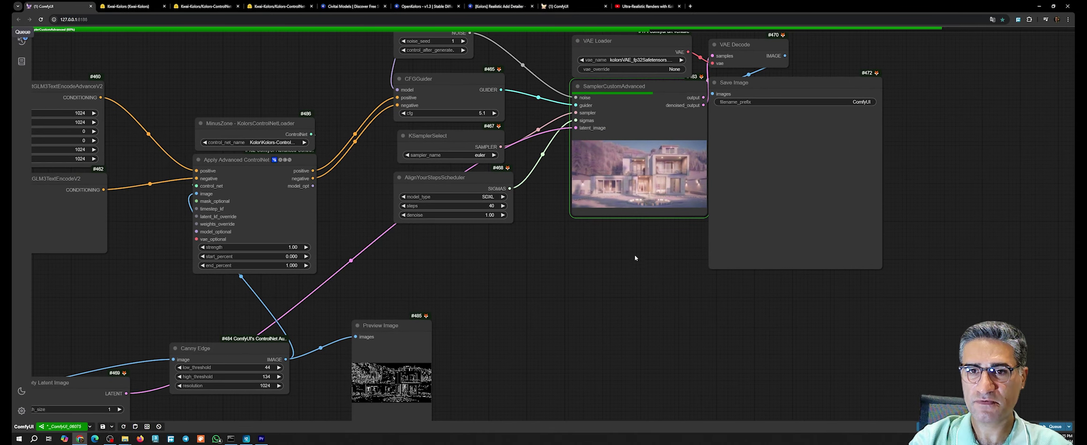
double_click(636, 283)
text(comp)
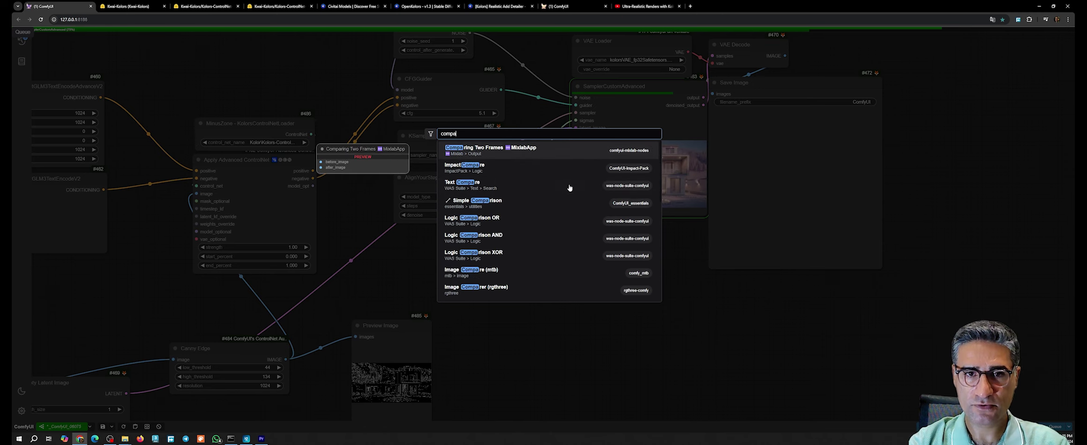
text(a)
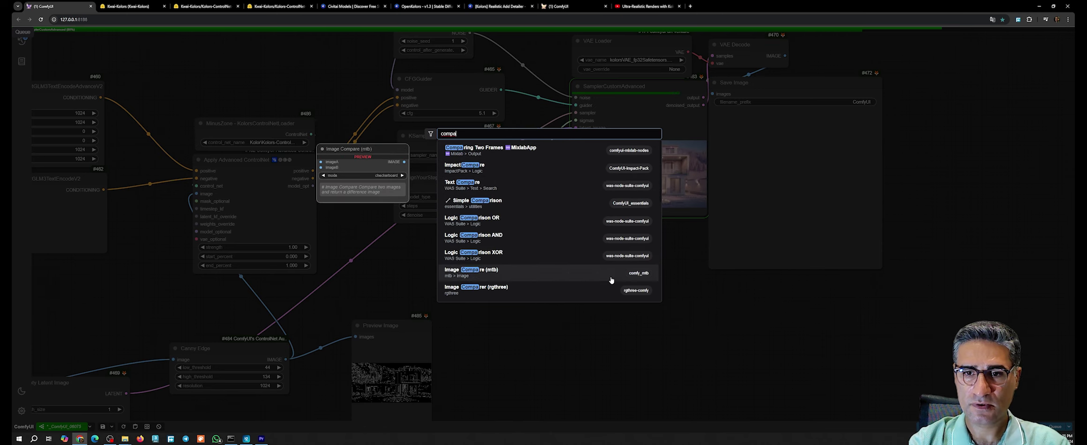
click(500, 292)
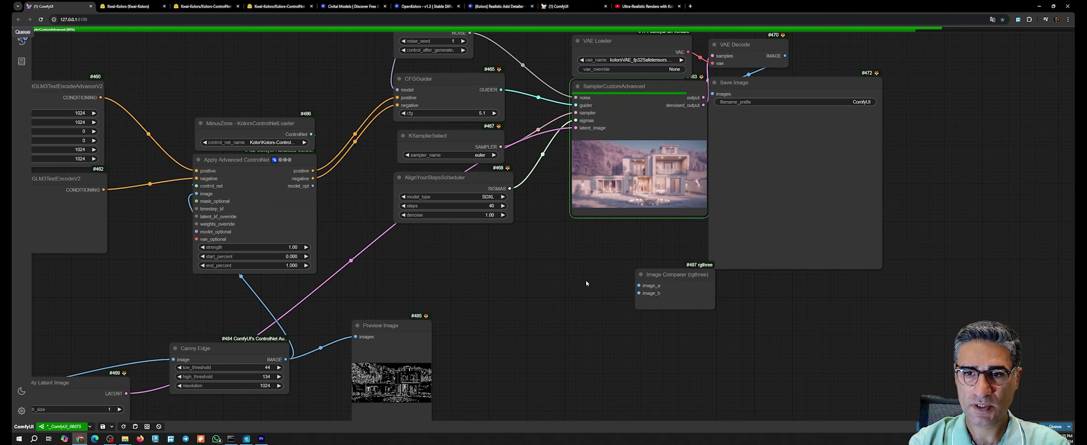
drag(690, 274, 832, 323)
Step: Connect the VAE Decode image to the comparer's image_b and the ImageScaleByAspectRatio V2 image to image_a
drag(796, 74, 730, 95)
drag(570, 78, 565, 364)
drag(379, 373, 519, 266)
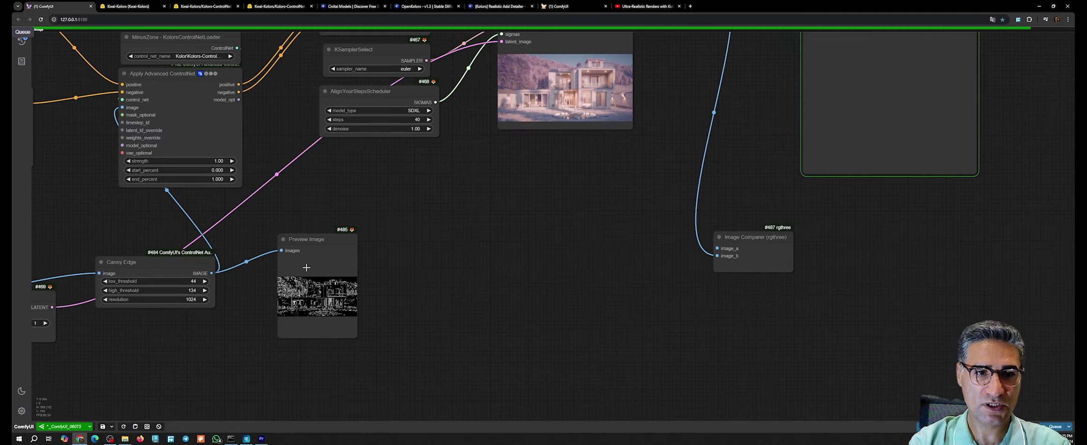
scroll(307, 268, down, 4)
drag(283, 364, 580, 310)
drag(273, 252, 885, 204)
Step: Choose dpmpp_3m_sde_gpu as the sampler in the KSamplerSelect node
drag(935, 124, 628, 220)
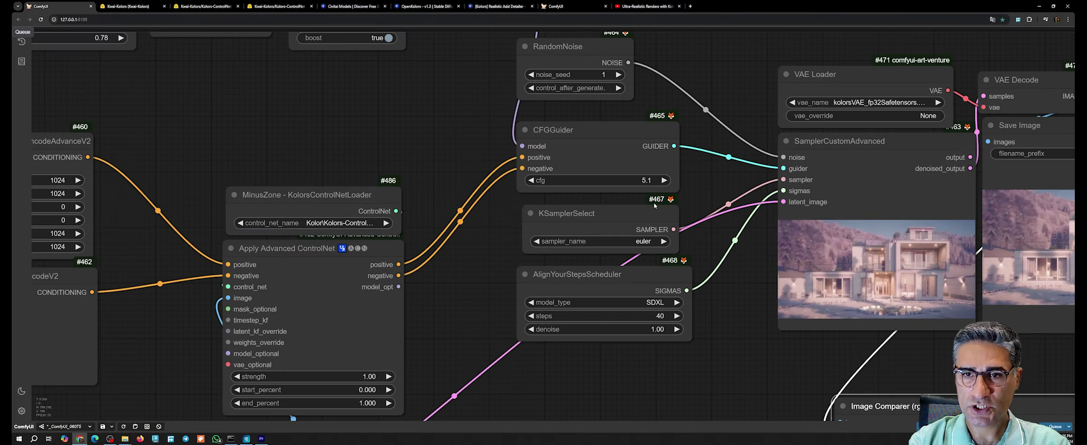
click(623, 241)
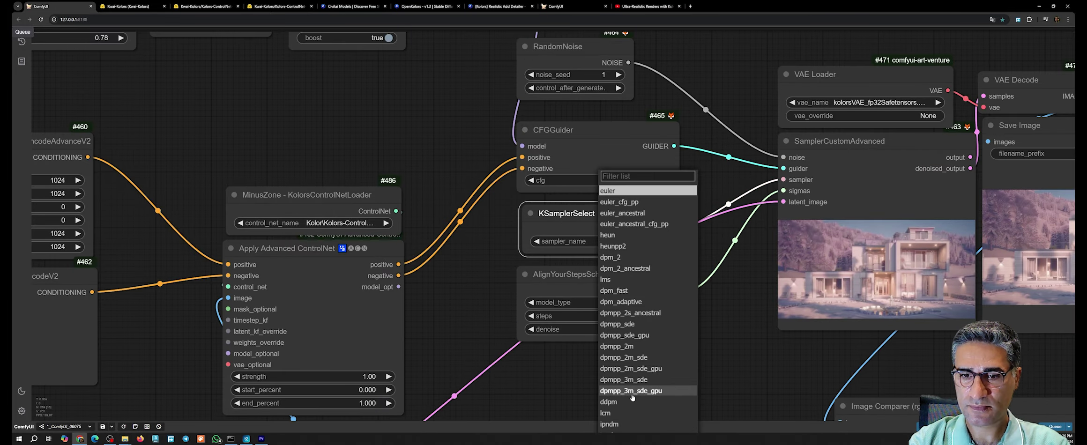
click(633, 393)
Step: Review the Image Comparer, the overall workflow and the size settings of the ChatGLM3TextEncodeAdvanceV2 node
drag(726, 398, 650, 232)
scroll(650, 232, down, 6)
drag(649, 289, 694, 184)
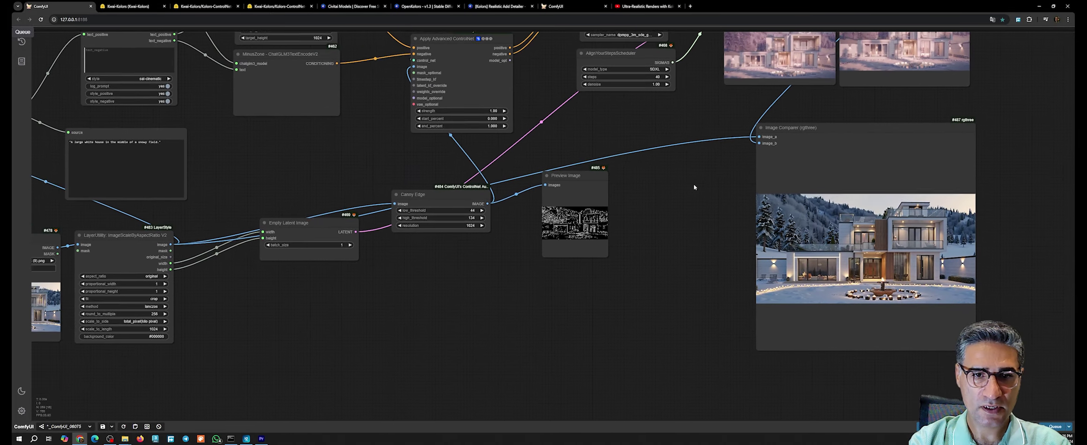
scroll(694, 183, down, 3)
drag(556, 264, 733, 338)
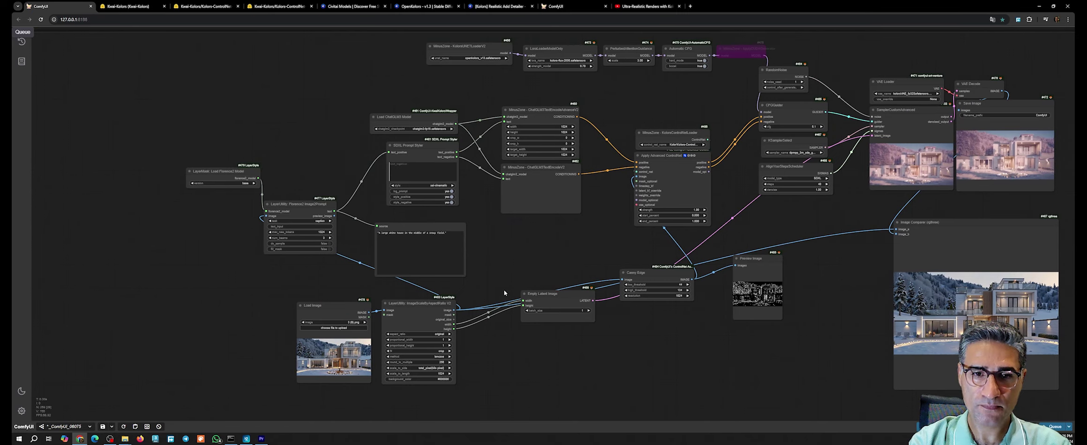
scroll(500, 295, up, 5)
drag(533, 254, 546, 388)
click(568, 137)
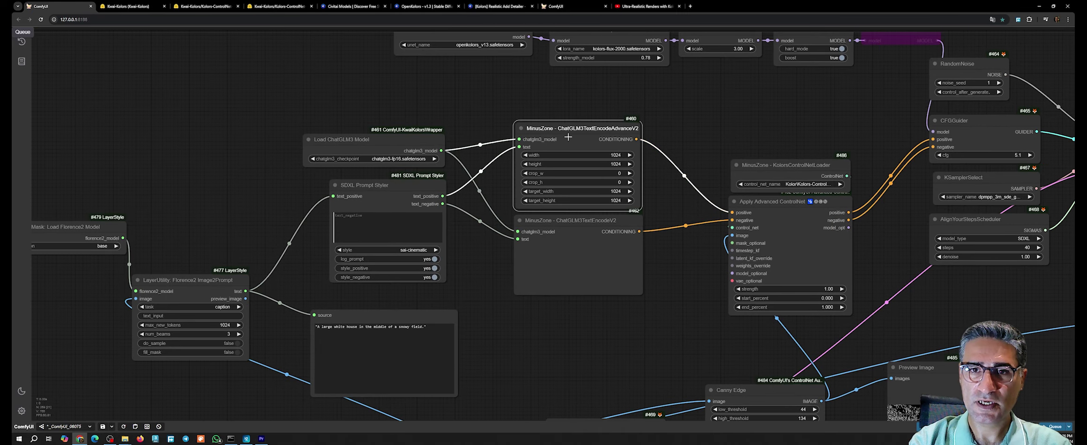
scroll(581, 130, up, 5)
scroll(633, 129, up, 4)
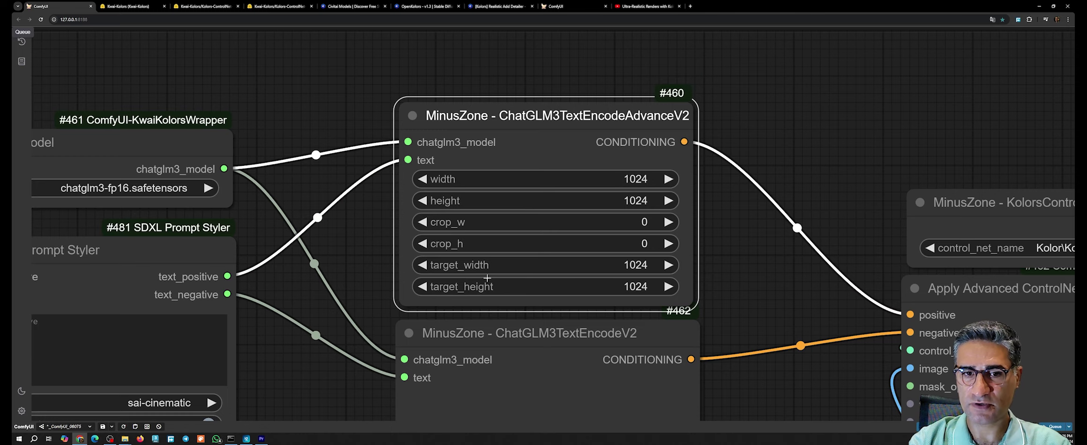
Step: Convert the width widget of the ChatGLM3TextEncodeAdvanceV2 node to an input
scroll(520, 296, down, 10)
drag(629, 416, 663, 146)
scroll(663, 146, down, 2)
drag(604, 204, 588, 340)
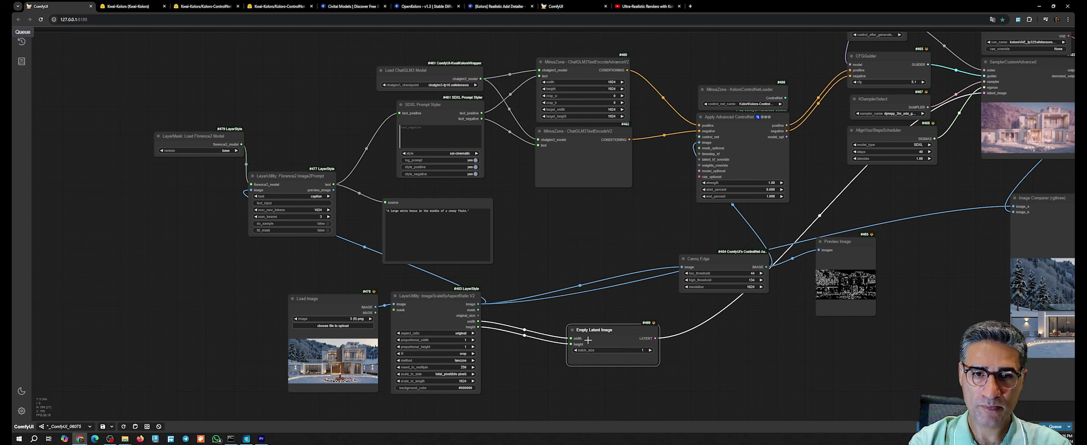
right_click(567, 69)
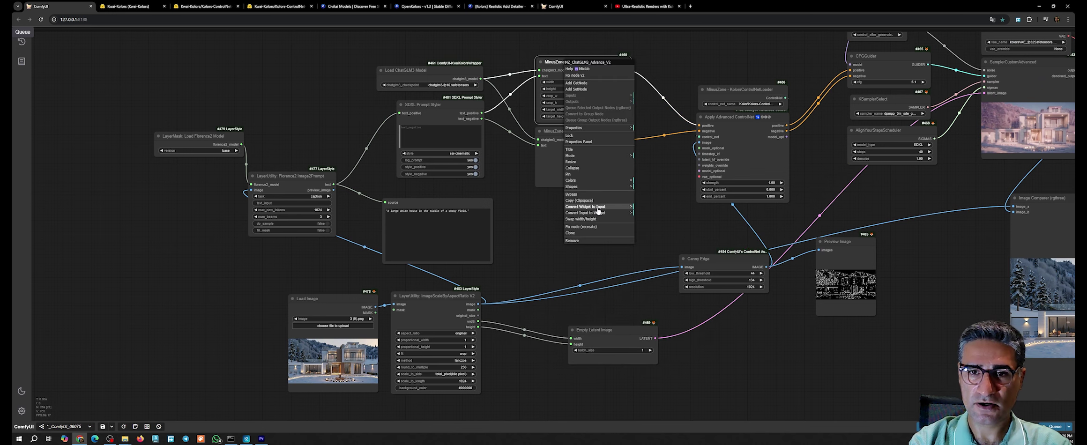
click(630, 207)
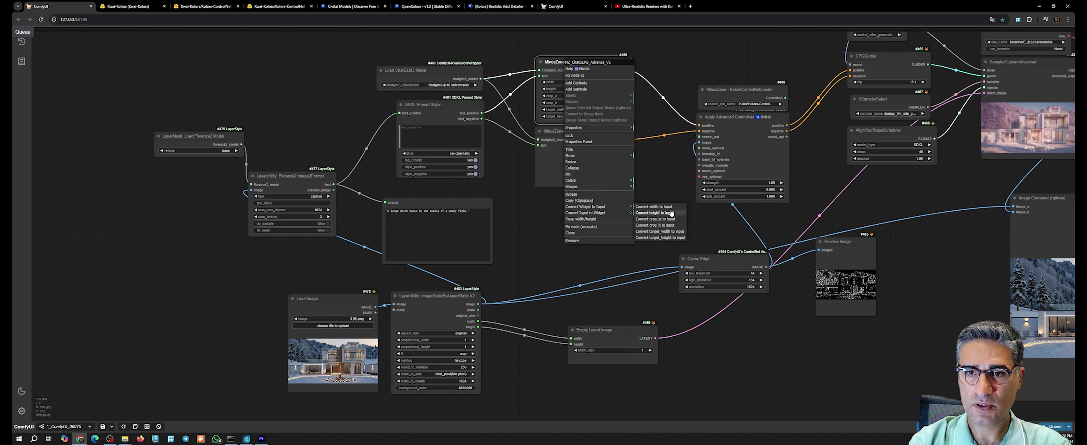
click(652, 210)
Step: Swap the two text encoder nodes so ChatGLM3TextEncodeAdvanceV2 sits directly below ChatGLM3TextEncodeV2
right_click(572, 73)
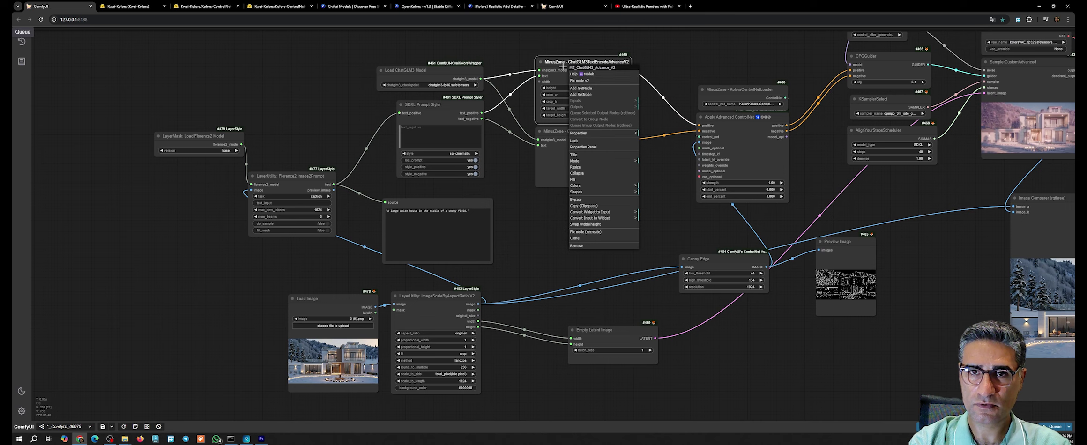
drag(561, 74, 572, 194)
drag(571, 130, 580, 79)
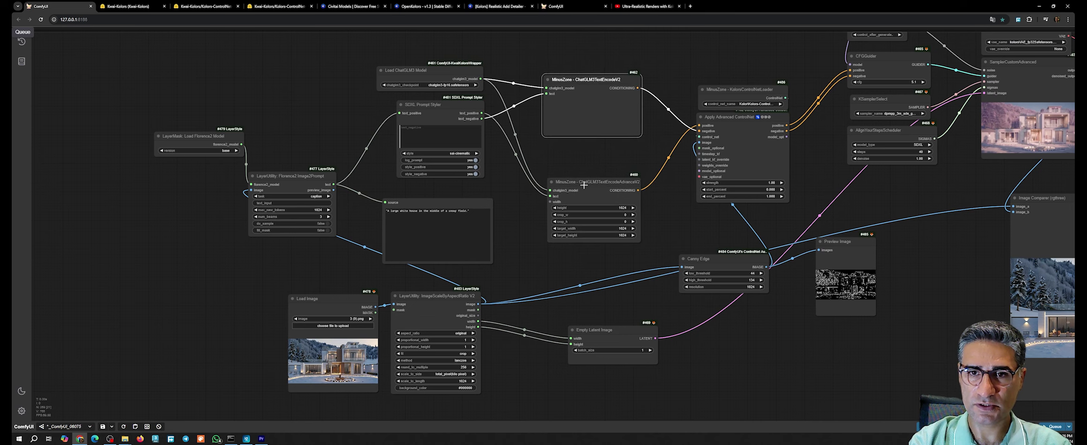
drag(584, 183, 586, 160)
Step: Convert the height and target_width widgets of the ChatGLM3TextEncodeAdvanceV2 node to inputs
right_click(589, 161)
click(610, 298)
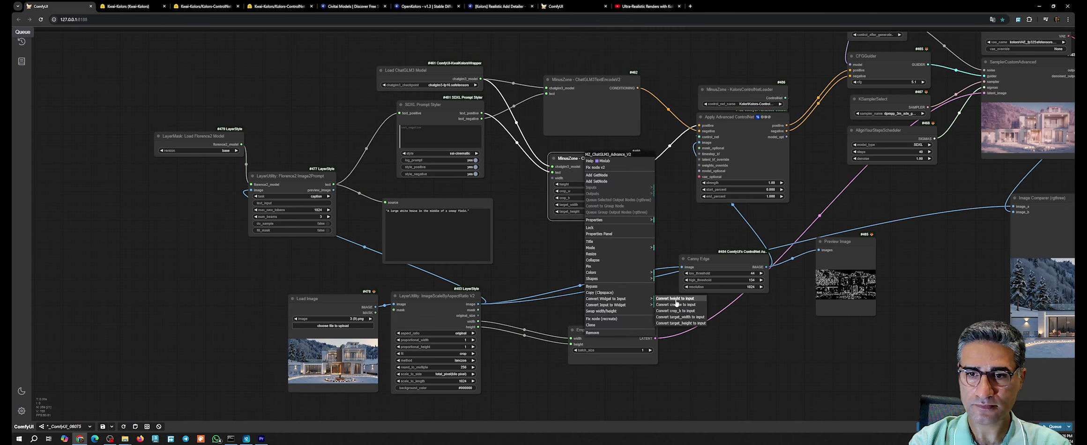
click(689, 300)
right_click(610, 155)
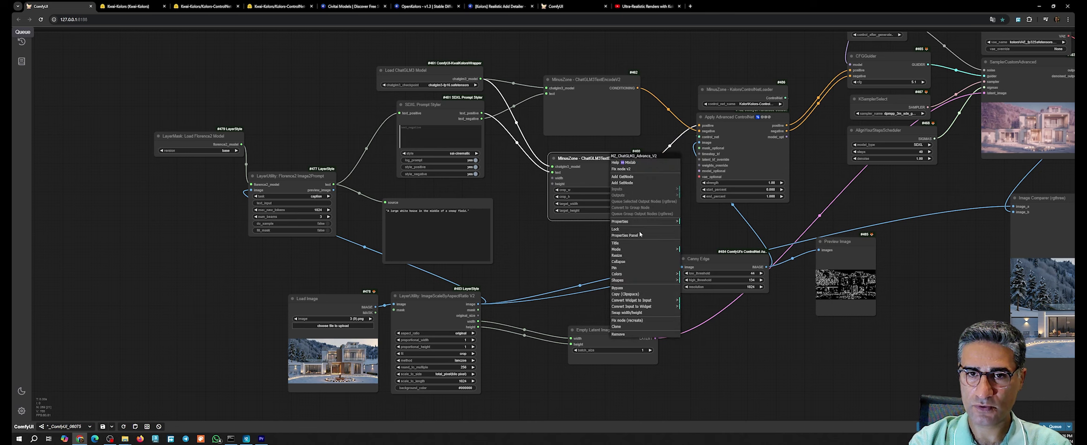
click(651, 301)
click(706, 312)
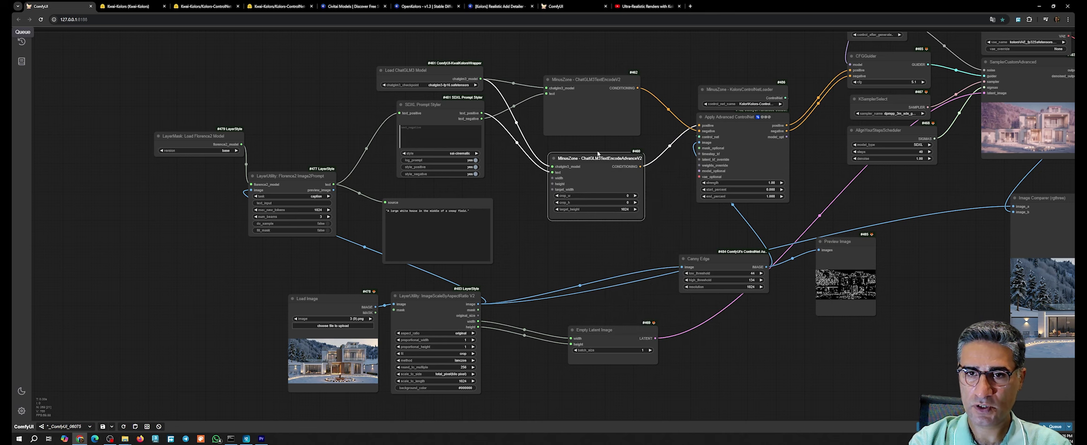
right_click(602, 155)
click(623, 305)
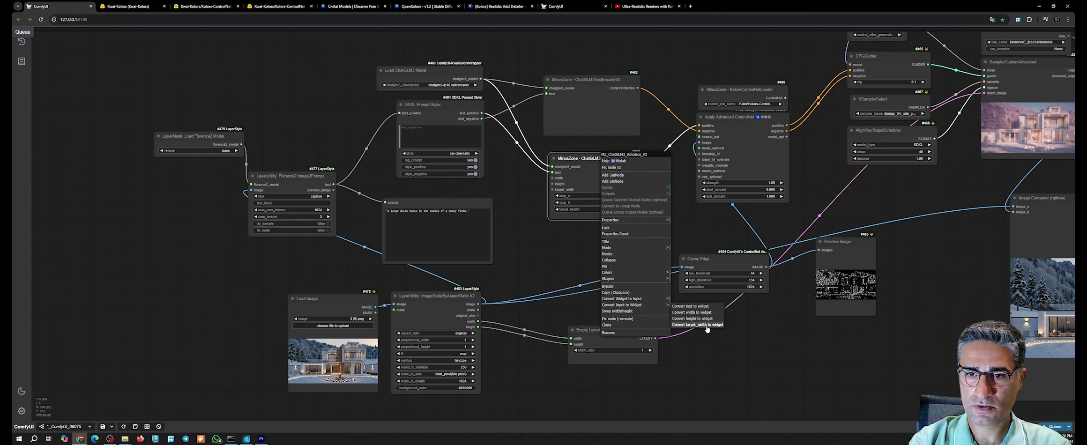
click(707, 325)
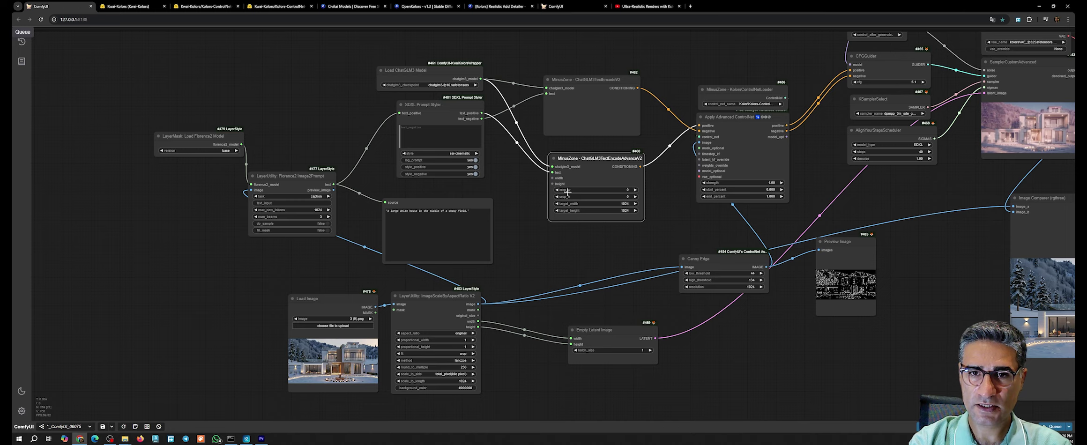
scroll(568, 191, up, 5)
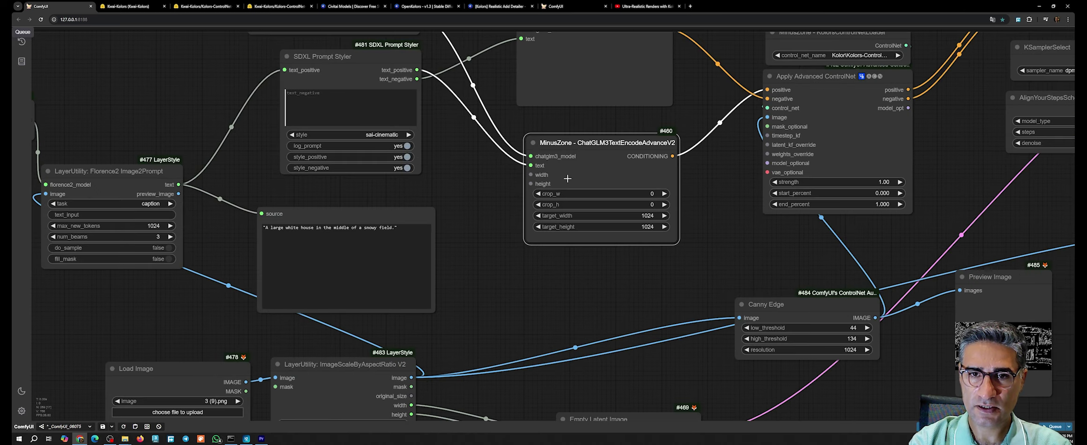
right_click(591, 174)
click(624, 315)
click(684, 327)
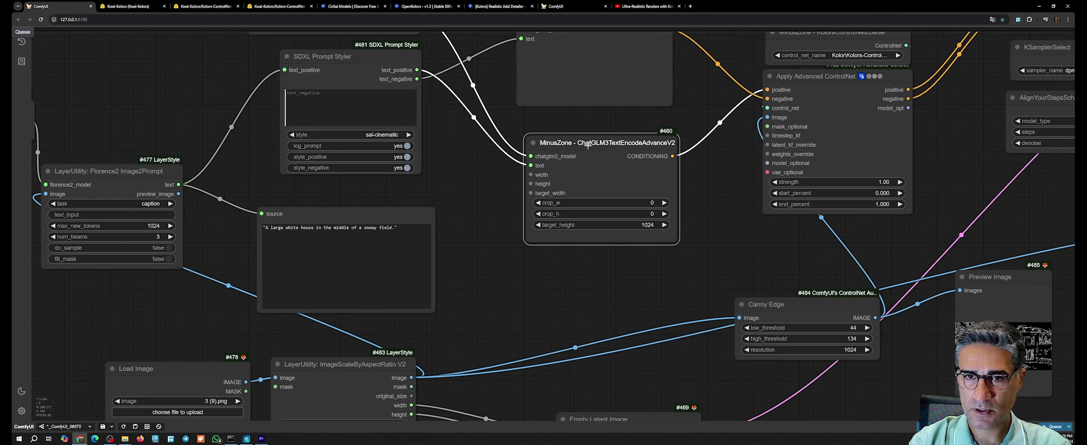
Step: Convert the target_height widget of the ChatGLM3TextEncodeAdvanceV2 node to an input
right_click(588, 147)
click(624, 287)
click(683, 300)
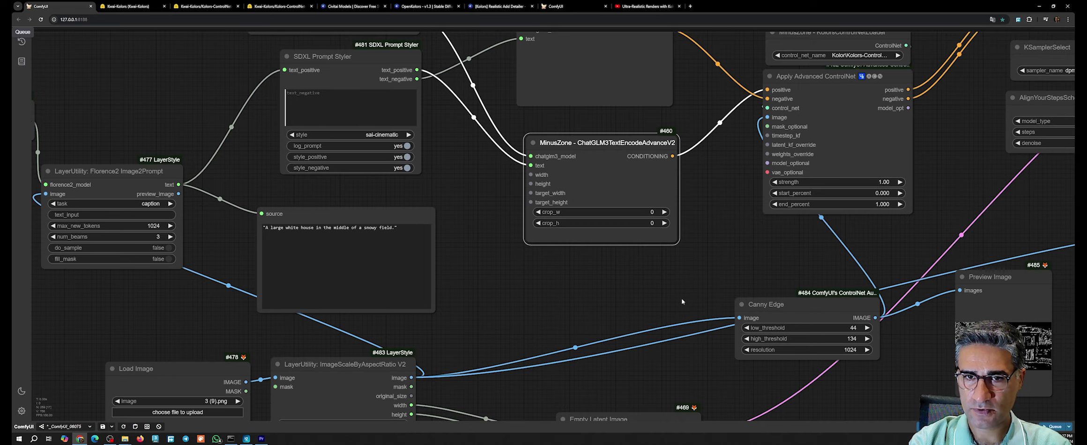
Step: Connect ImageScaleByAspectRatio V2's width and height outputs to the width, height, target_width and target_height inputs of ChatGLM3TextEncodeAdvanceV2
scroll(682, 302, down, 2)
drag(471, 360, 569, 169)
drag(476, 361, 569, 184)
drag(470, 368, 569, 177)
drag(471, 368, 569, 191)
Step: Move the Canny Edge node to sit directly above the Empty Latent Image node
drag(616, 255, 484, 204)
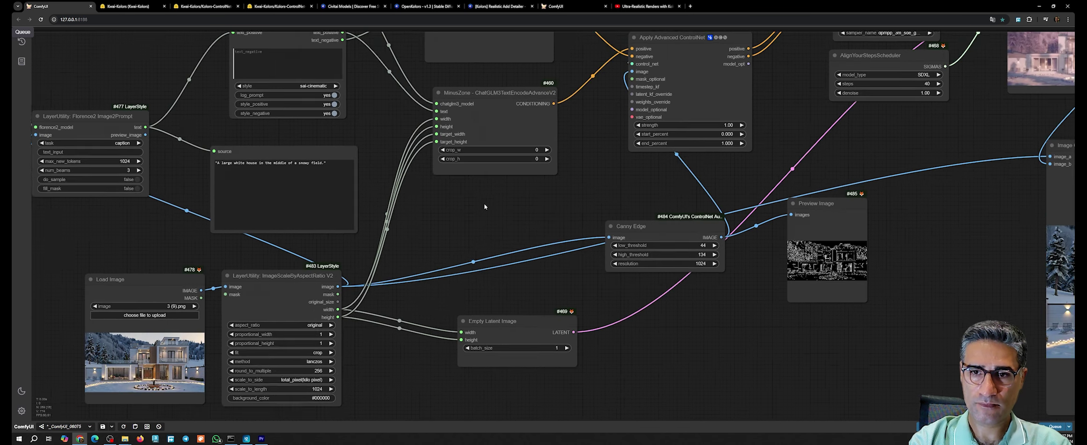
scroll(511, 217, down, 4)
drag(615, 221, 516, 218)
drag(648, 232, 498, 296)
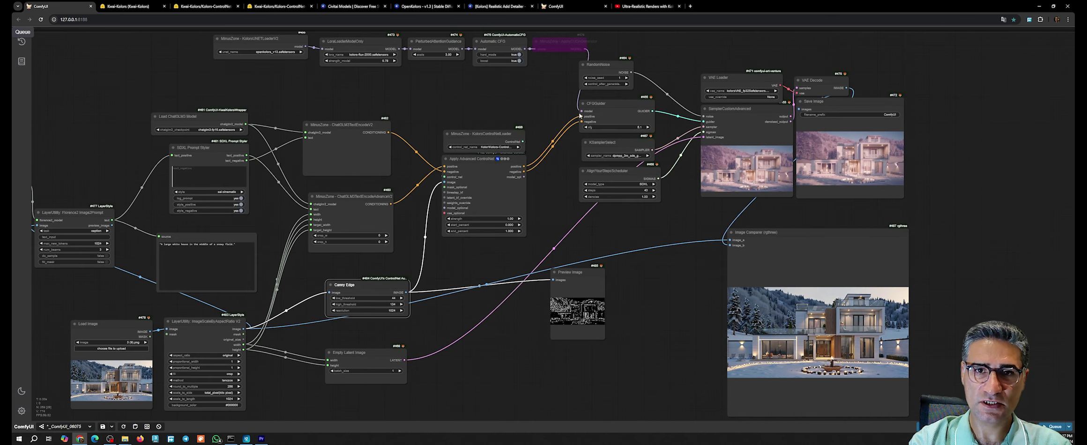
Step: Queue only the Save Image output node to generate a new image
scroll(593, 138, up, 5)
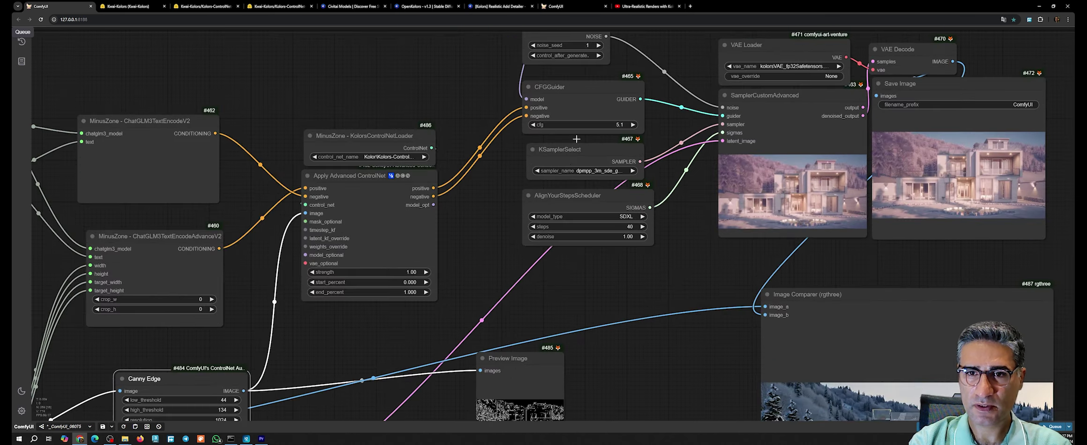
drag(679, 302, 461, 191)
right_click(701, 76)
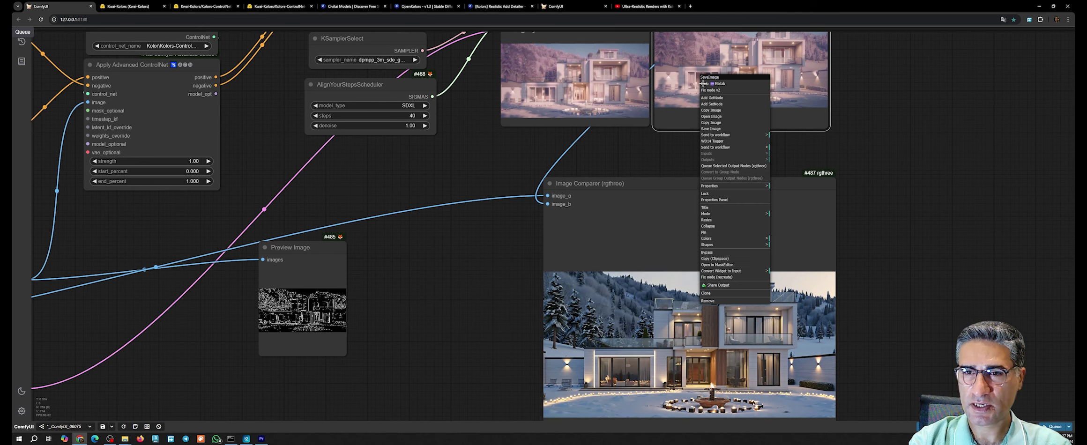
click(741, 166)
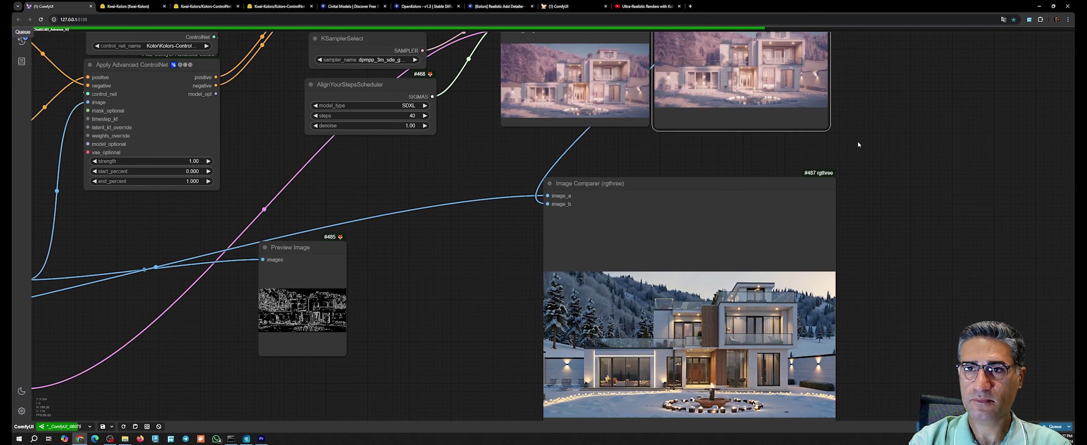
Step: Watch the SamplerCustomAdvanced preview during generation and examine the finished house render in the Save Image node up close
drag(650, 160, 610, 345)
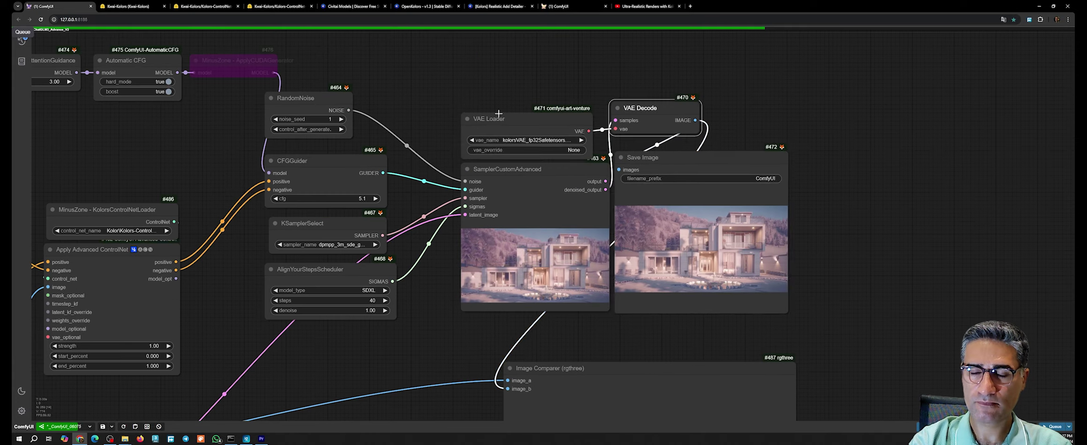
scroll(610, 345, down, 4)
drag(142, 322, 424, 208)
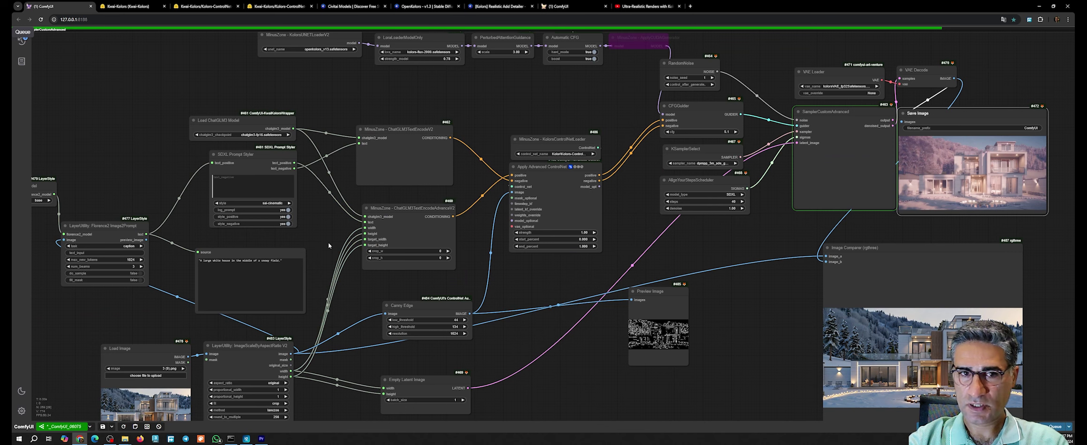
drag(730, 243, 434, 246)
scroll(576, 167, up, 2)
scroll(576, 167, up, 8)
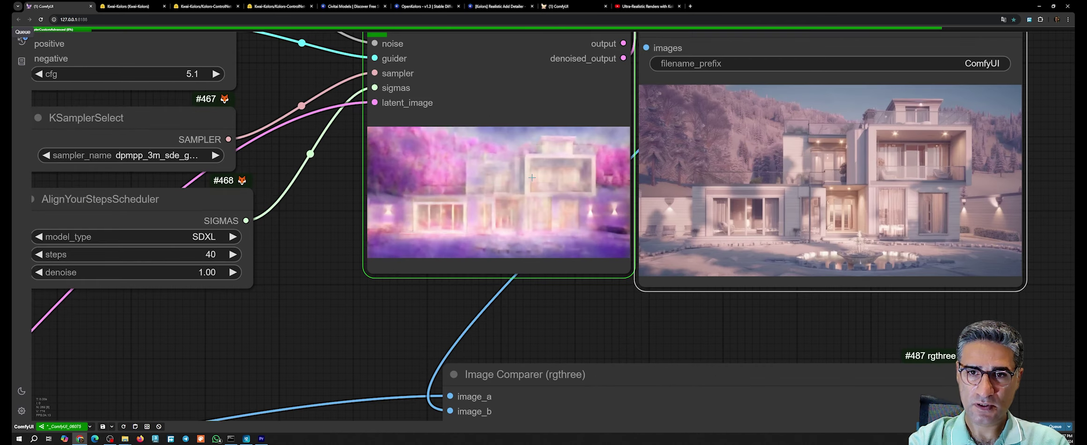
scroll(501, 183, up, 10)
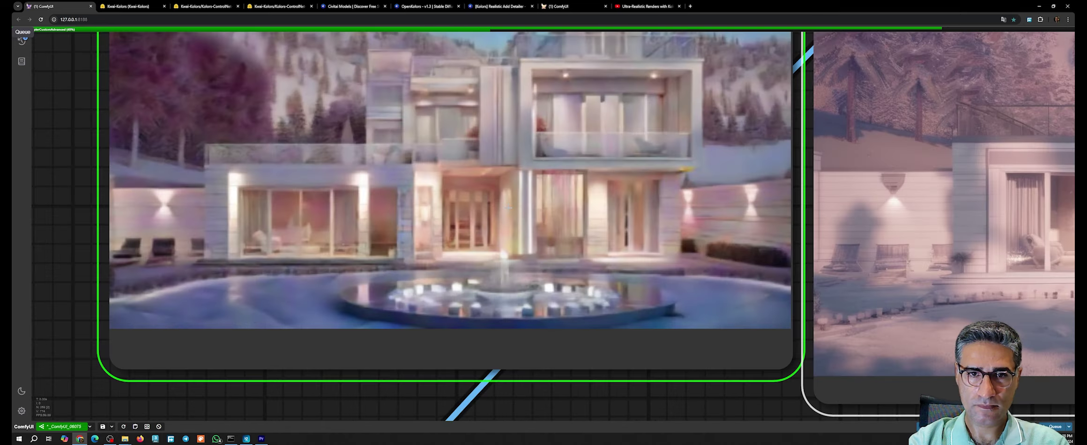
scroll(484, 193, down, 11)
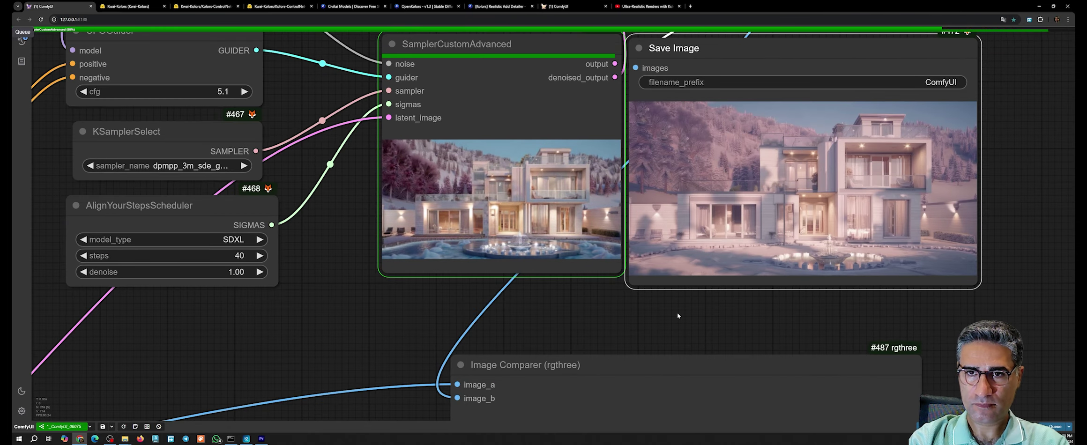
scroll(712, 204, up, 10)
scroll(792, 216, down, 4)
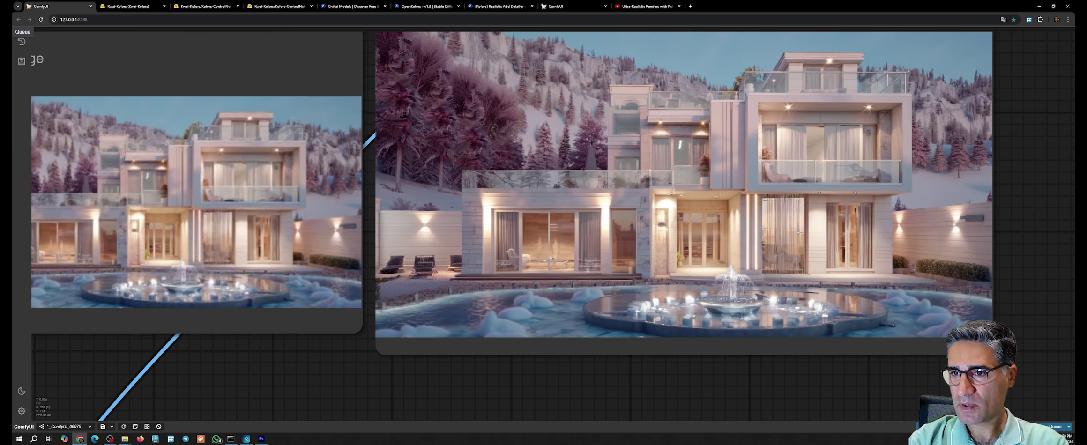
scroll(778, 262, up, 5)
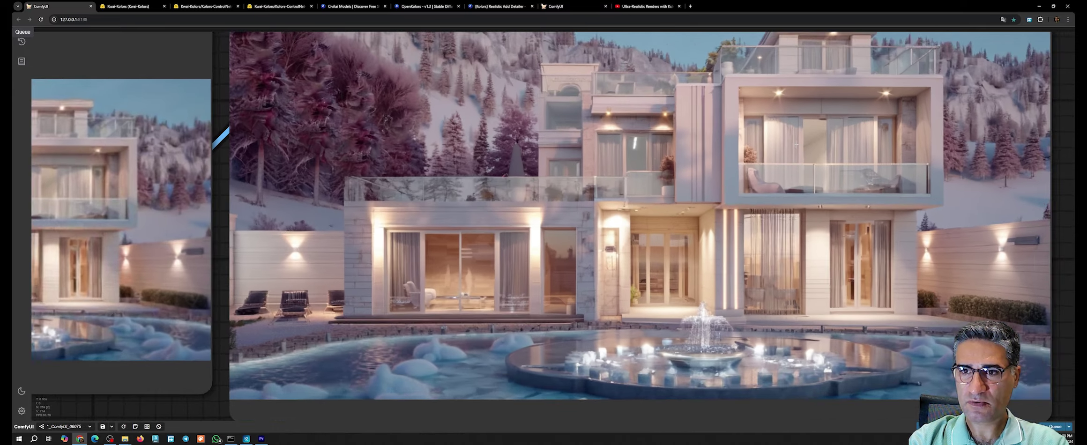
scroll(778, 262, down, 8)
scroll(556, 300, down, 8)
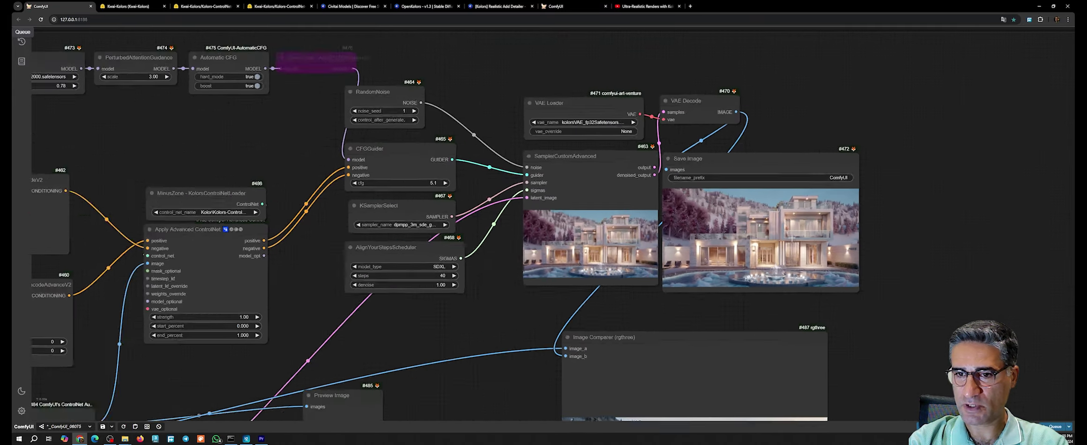
Step: Add a Scaled Soft Weights node to Apply Advanced ControlNet's weights_override input, widen it and place it directly below that node
scroll(573, 168, up, 8)
scroll(573, 168, up, 3)
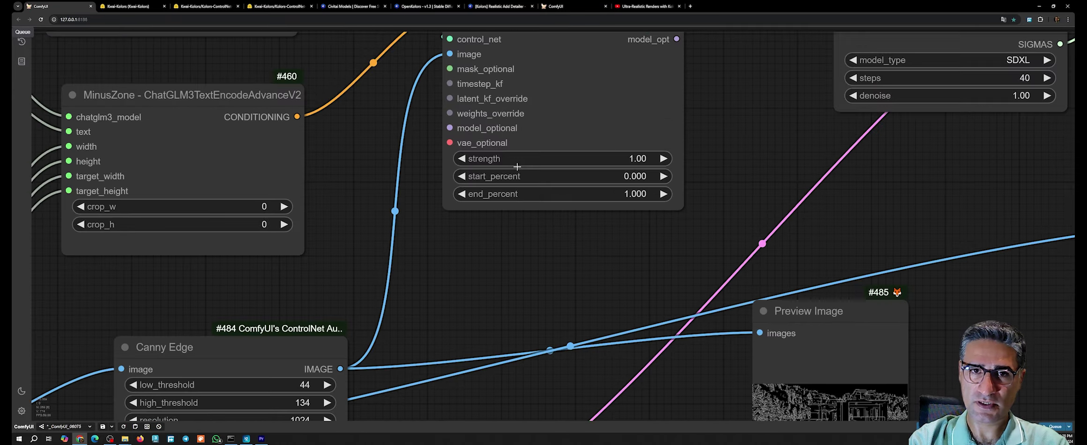
drag(447, 110, 484, 237)
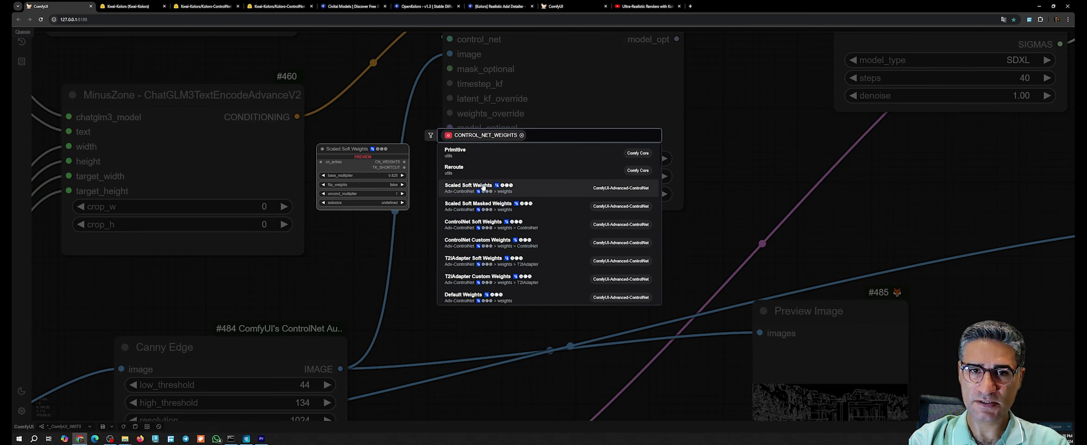
click(552, 194)
drag(575, 217, 529, 222)
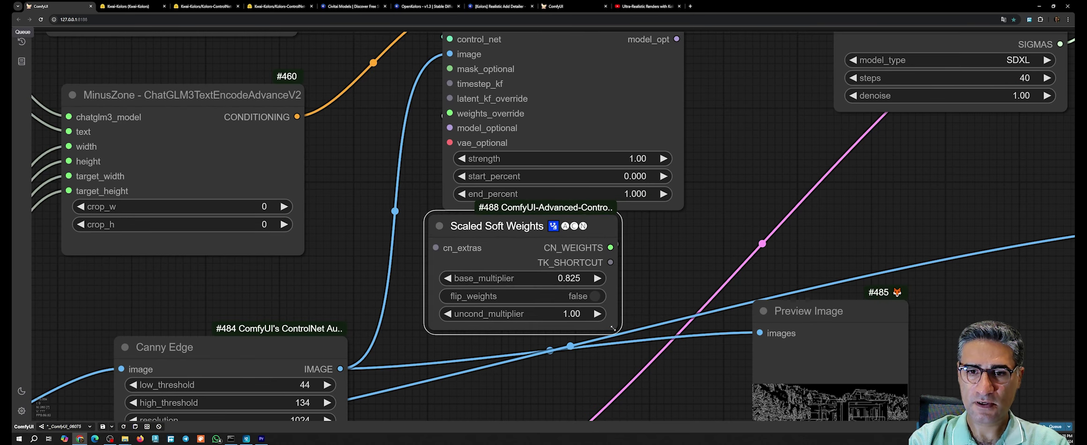
drag(613, 328, 650, 328)
drag(563, 233, 587, 229)
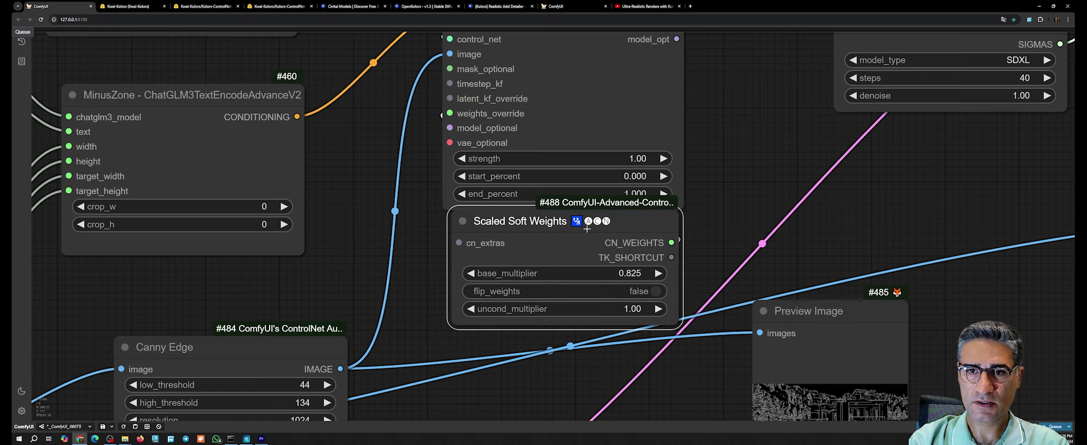
Step: Queue the Save Image output again with the Scaled Soft Weights node connected
scroll(587, 229, down, 8)
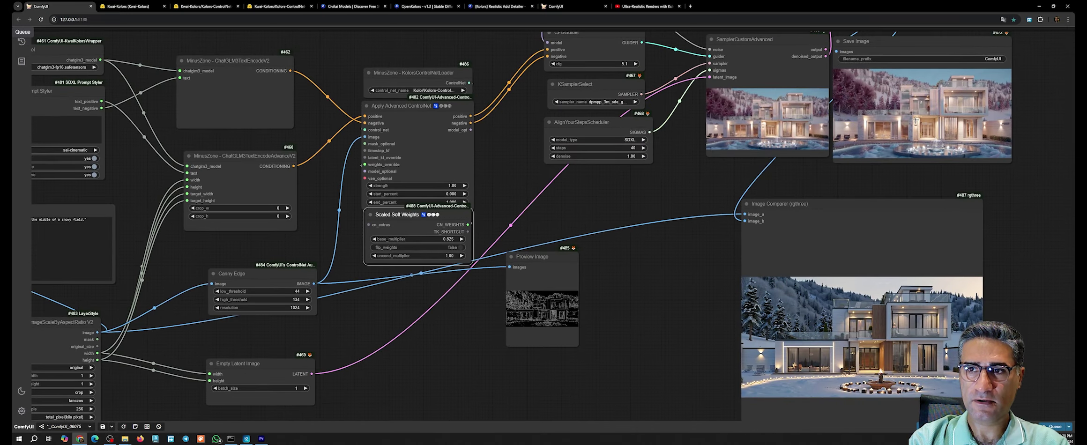
right_click(916, 121)
click(942, 205)
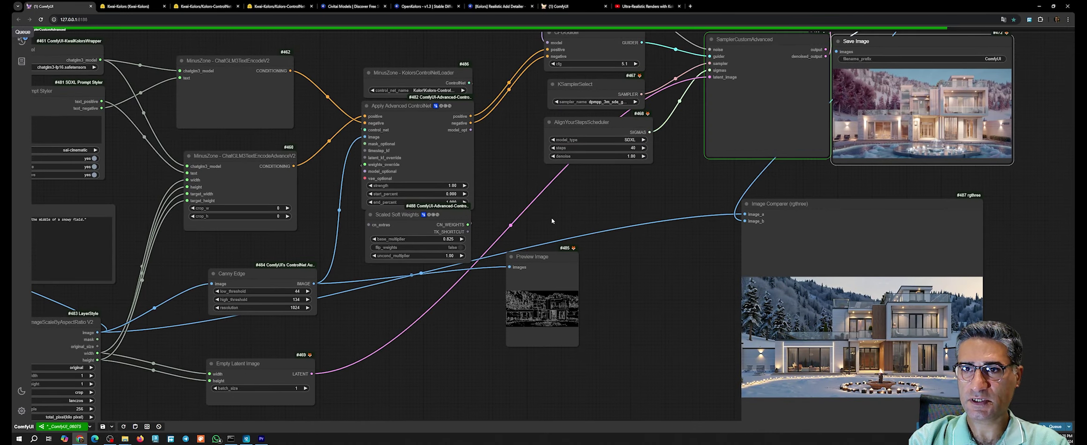
Step: Move the Canny Preview Image node beside the Empty Latent Image node
drag(552, 221, 646, 254)
scroll(643, 255, down, 3)
drag(635, 283, 505, 352)
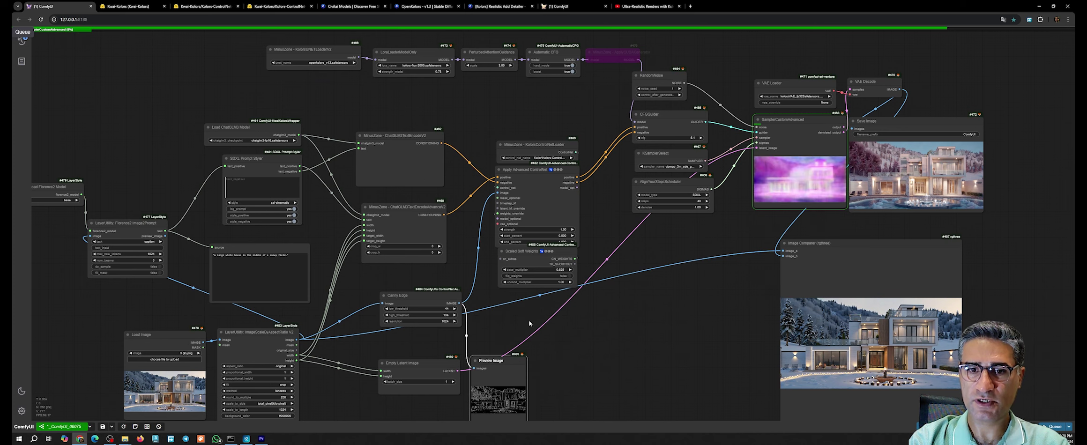
Step: Shift the KolorsControlNetLoader, Apply Advanced ControlNet and Scaled Soft Weights group slightly left and duplicate it
click(532, 317)
drag(536, 321, 520, 141)
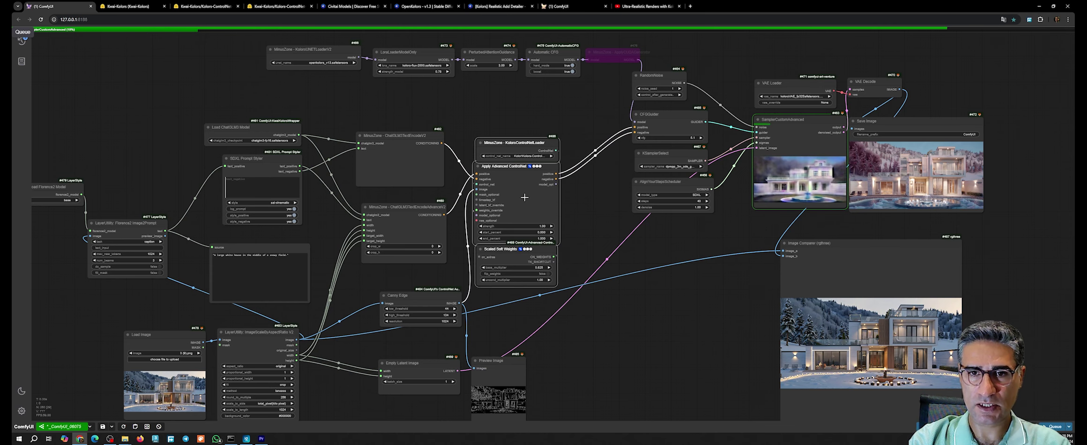
key(ctrl+c)
key(ctrl+shift+v)
drag(576, 243, 627, 278)
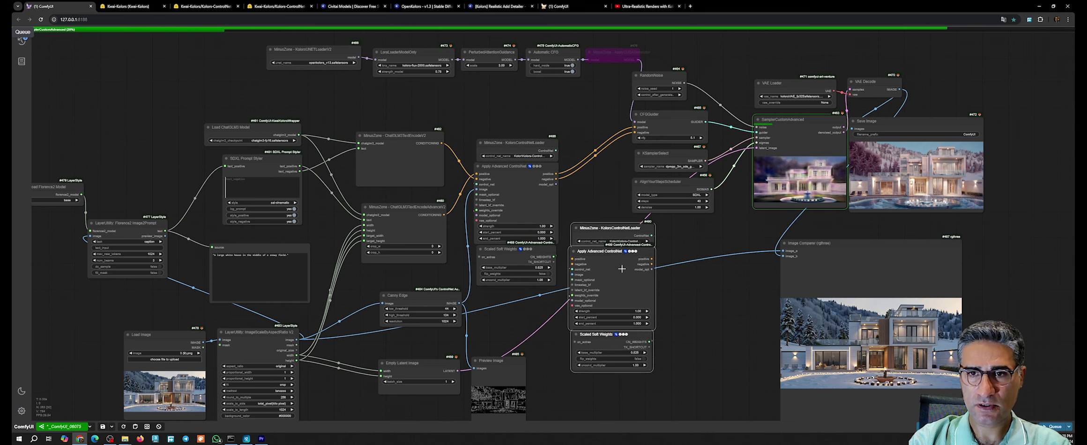
Step: Shift the sampling and output nodes right to make room and align the copied ControlNet group beside the original
drag(745, 227, 594, 223)
scroll(604, 224, down, 4)
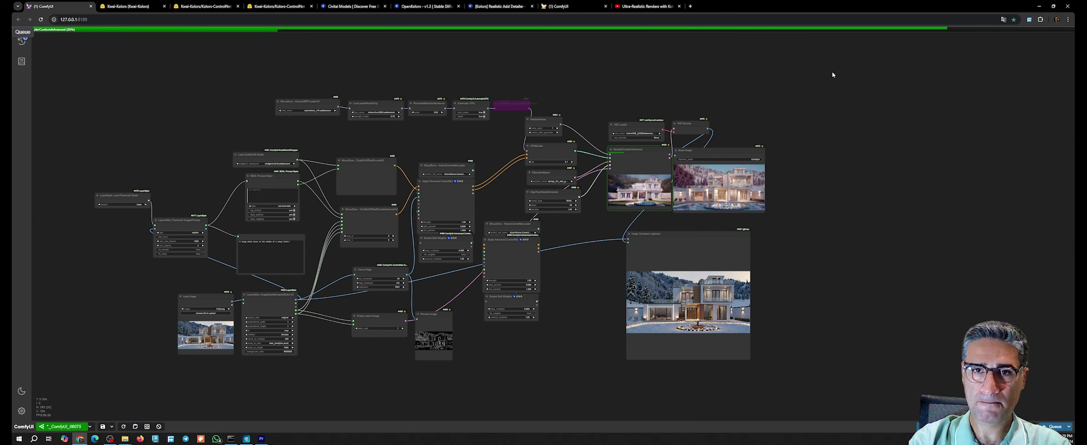
drag(831, 81, 558, 392)
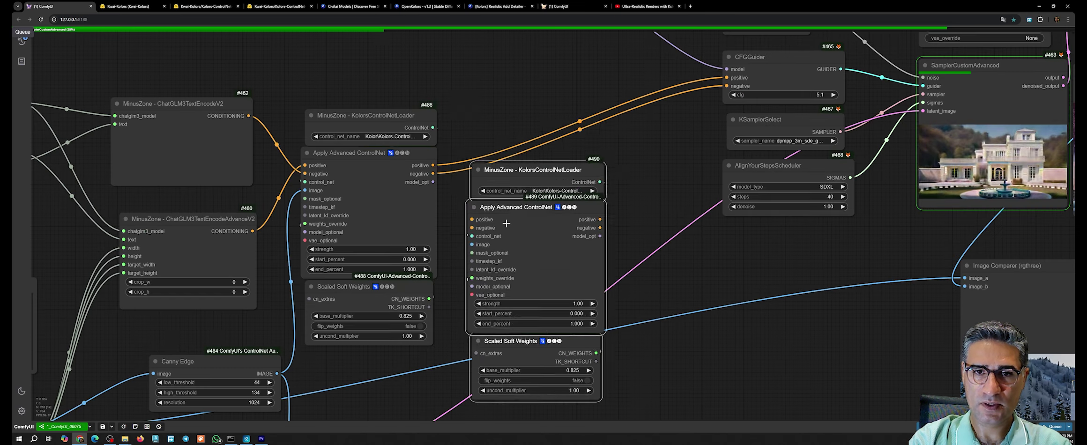
drag(505, 223, 501, 160)
Step: Route the positive and negative conditioning from the first Apply Advanced ControlNet through the copied one into CFGGuider
drag(432, 165, 468, 166)
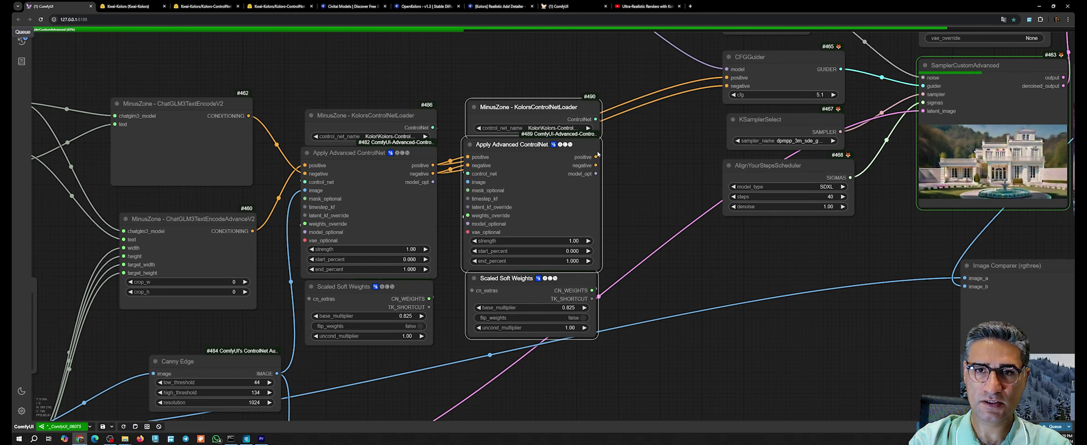
drag(596, 157, 727, 77)
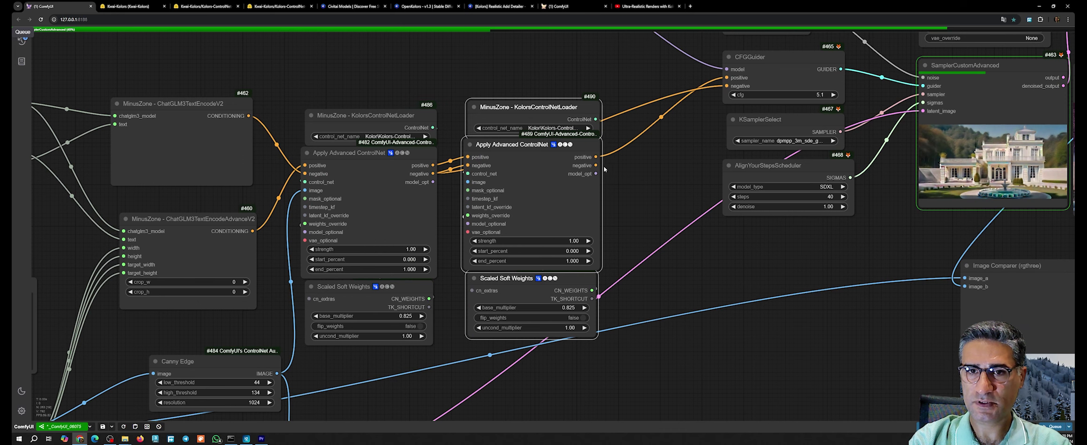
drag(595, 165, 726, 86)
Step: Set the copied KolorsControlNetLoader's model to Kolor\Kolors-ControlNet-Depth.safetensors
scroll(560, 131, up, 4)
click(540, 127)
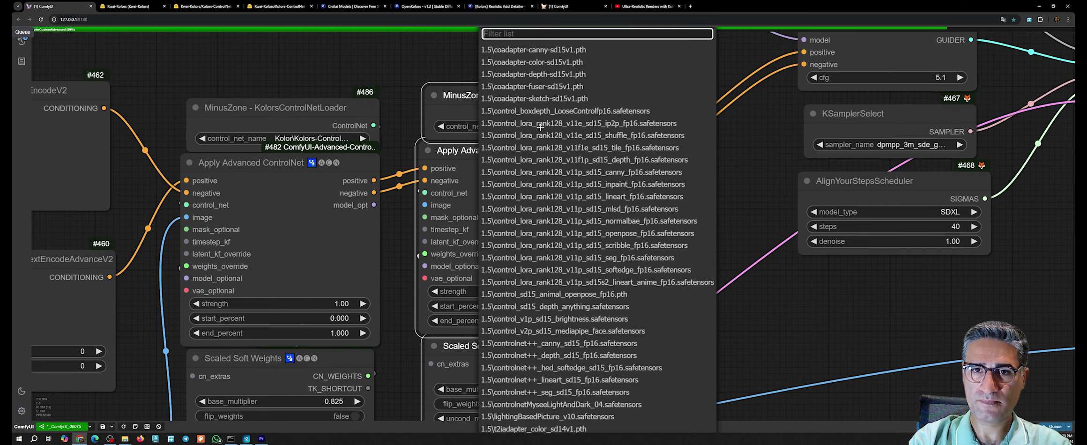
text(kol)
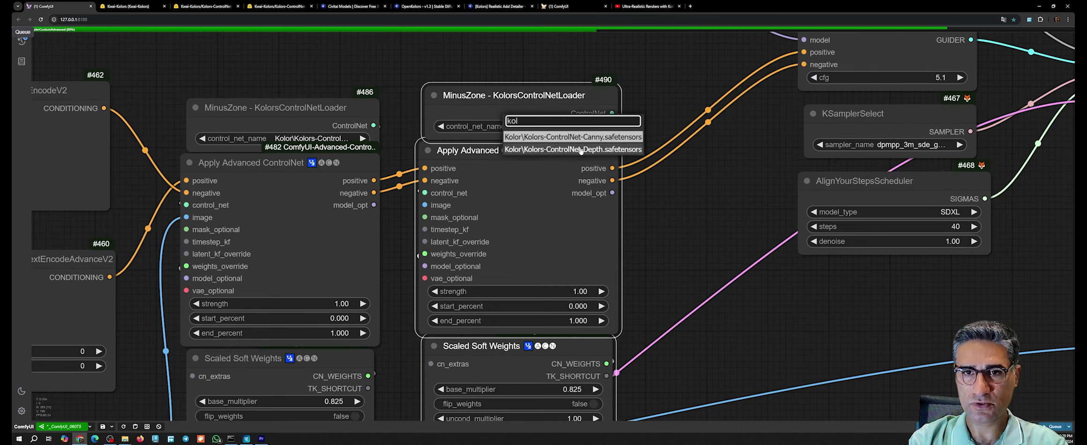
click(544, 137)
Step: Add a Depth Anything V2 - Relative preprocessor fed by the scaled image output of ImageScaleByAspectRatio V2
scroll(674, 222, down, 3)
drag(380, 345, 485, 230)
drag(318, 223, 477, 223)
text(de)
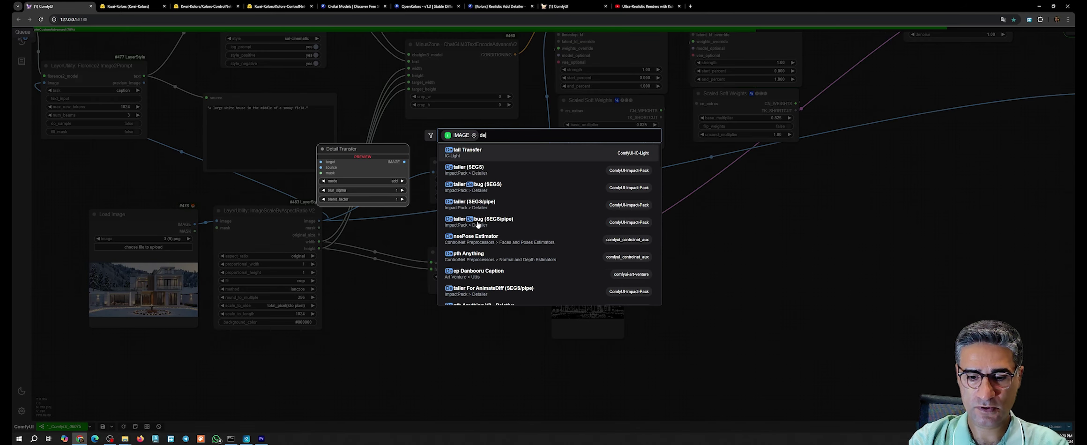
text(pth)
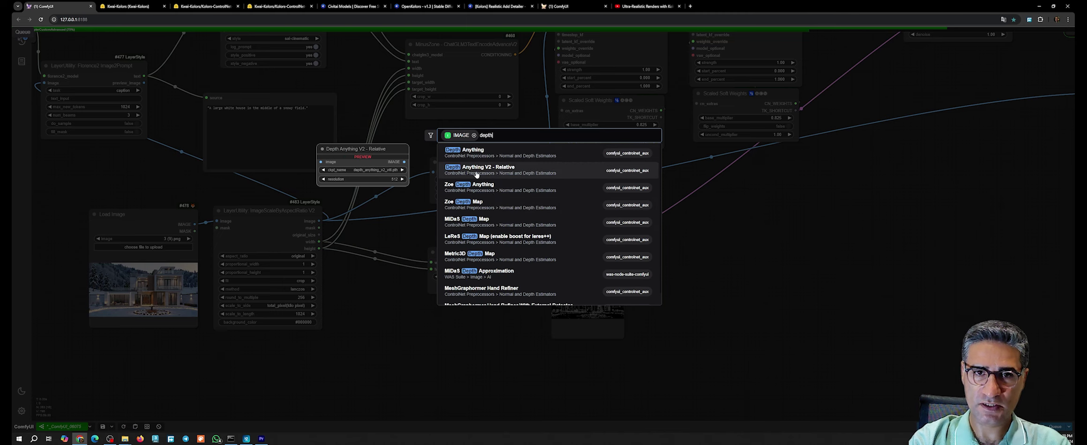
click(476, 173)
click(476, 174)
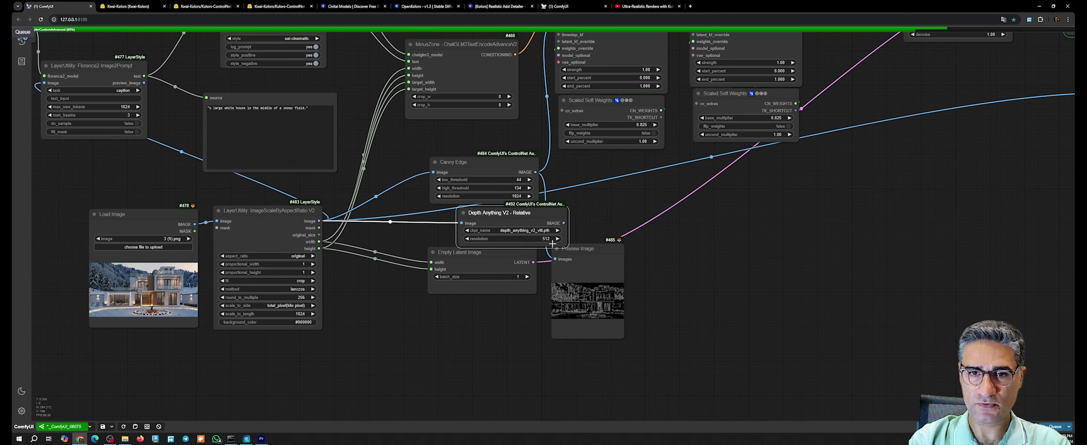
Step: Set the Depth Anything V2 - Relative resolution to 1024 and preview its depth map in a Preview Image node
click(552, 244)
click(540, 241)
text(1024)
key(Return)
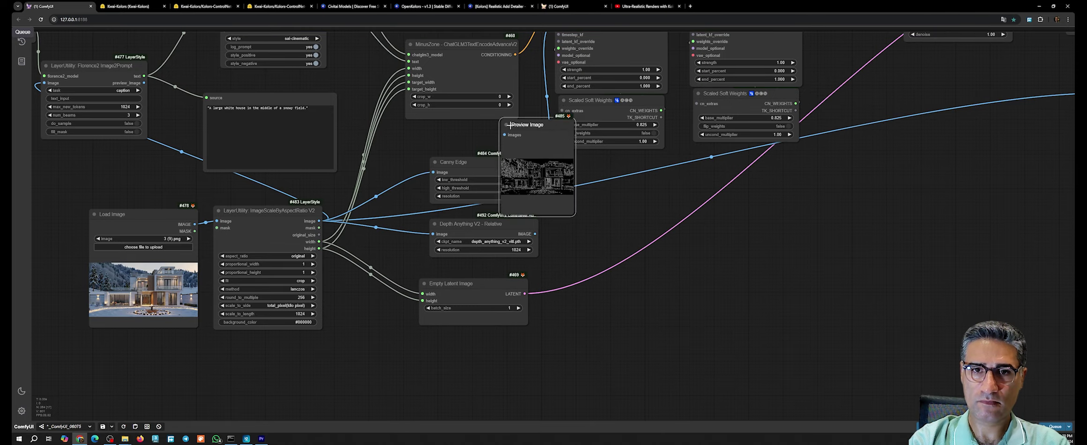
right_click(547, 255)
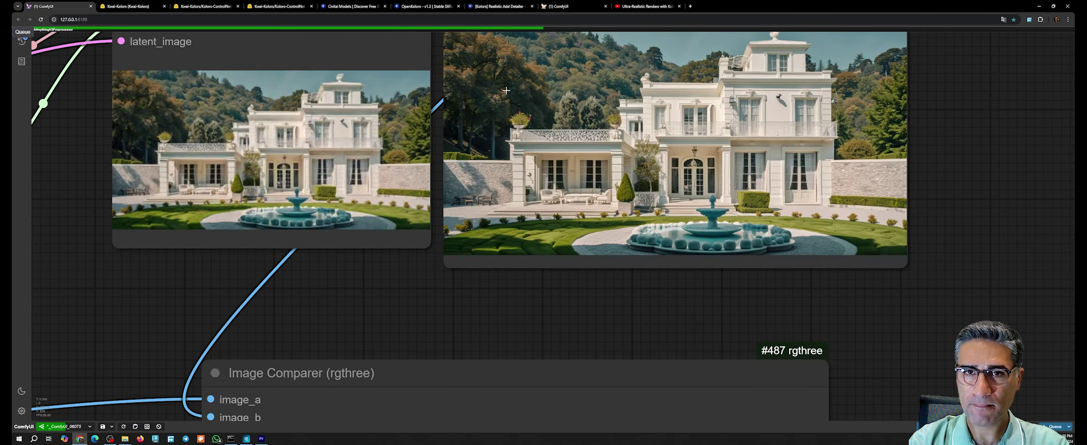
Step: Try to queue the Image Comparer output with the depth ControlNet added to the workflow
drag(537, 97, 796, 122)
scroll(796, 141, down, 3)
scroll(297, 219, up, 5)
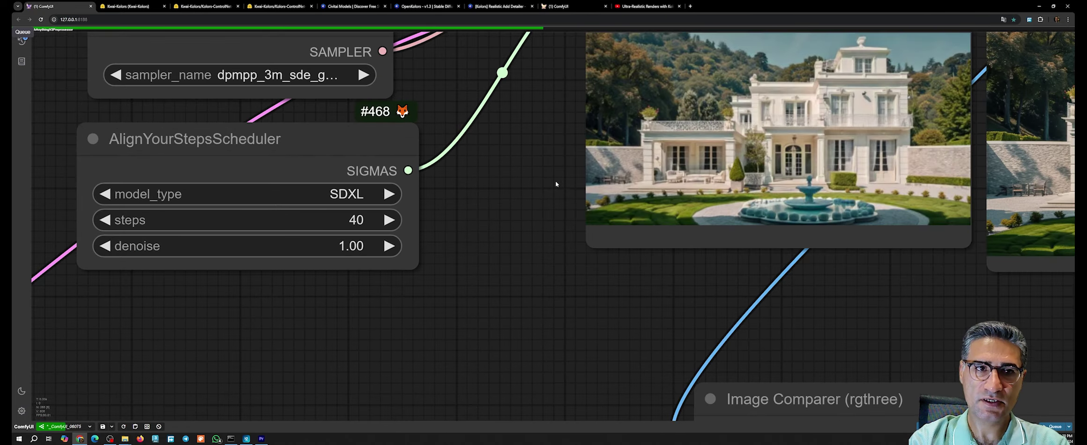
drag(556, 183, 890, 181)
scroll(607, 227, down, 5)
drag(440, 257, 679, 40)
scroll(374, 173, up, 1)
scroll(394, 181, up, 4)
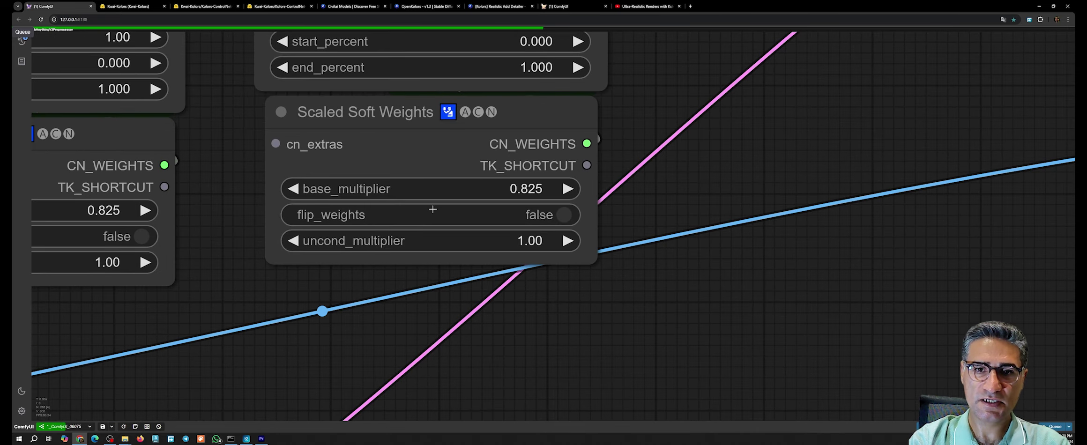
scroll(434, 213, down, 4)
scroll(478, 194, down, 4)
drag(558, 145, 11, 24)
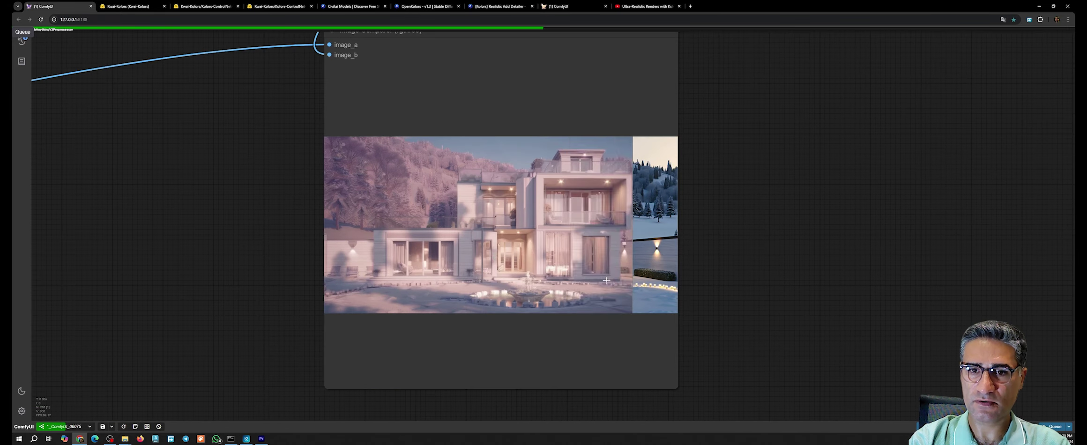
drag(703, 115, 714, 122)
right_click(560, 119)
click(591, 208)
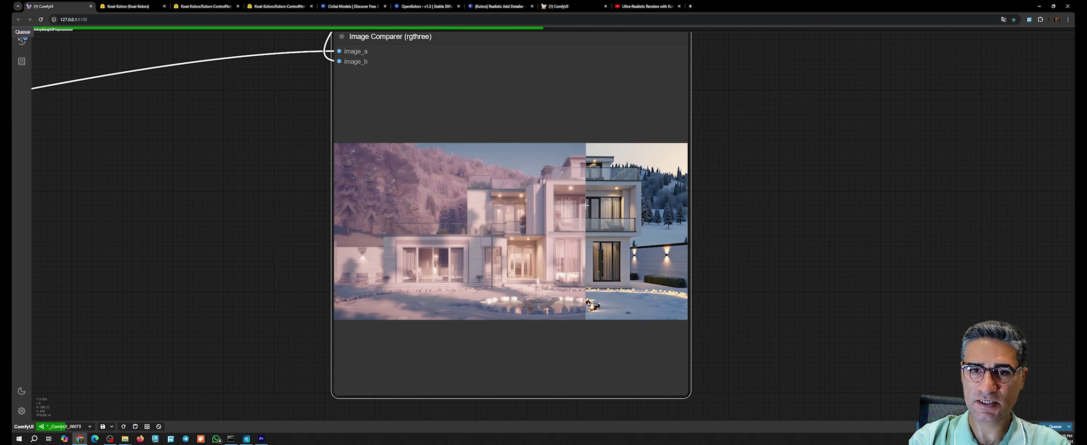
click(564, 251)
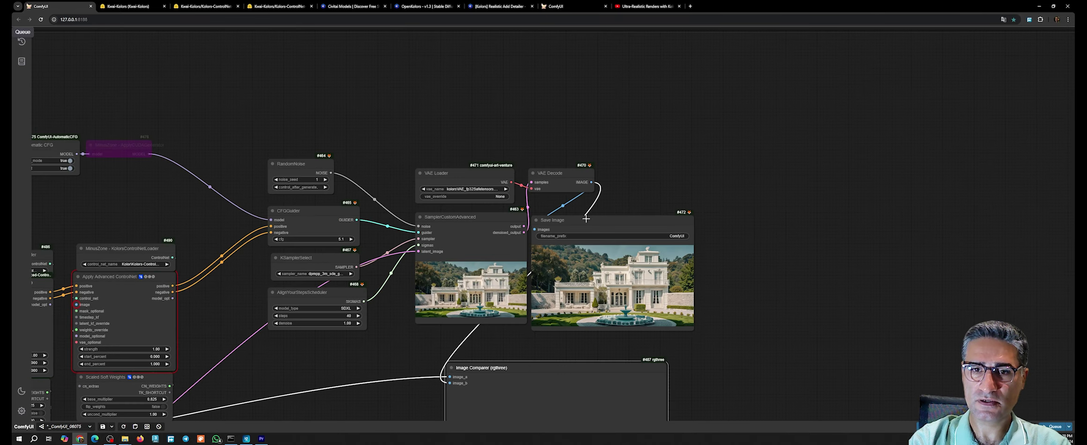
Step: Examine the generated villa image in the Save Image node and the comparison view below it
scroll(620, 262, up, 5)
scroll(656, 326, up, 8)
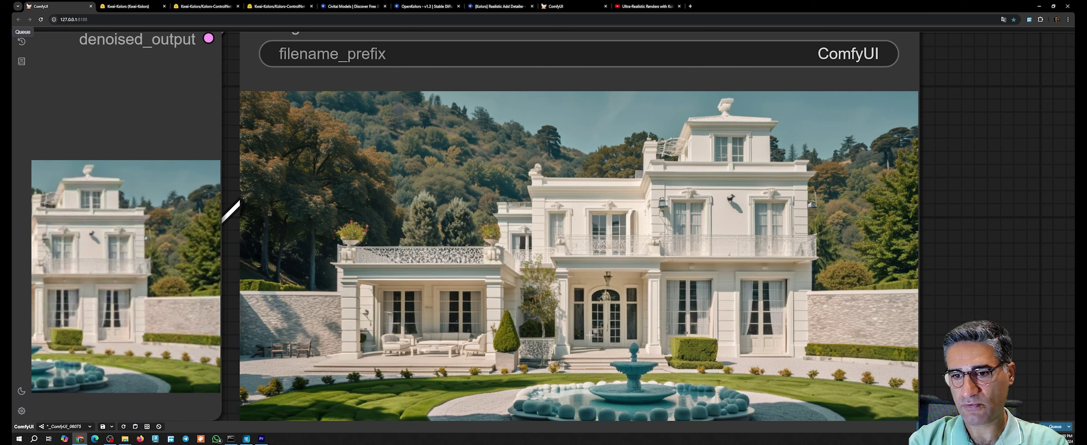
drag(589, 336, 586, 178)
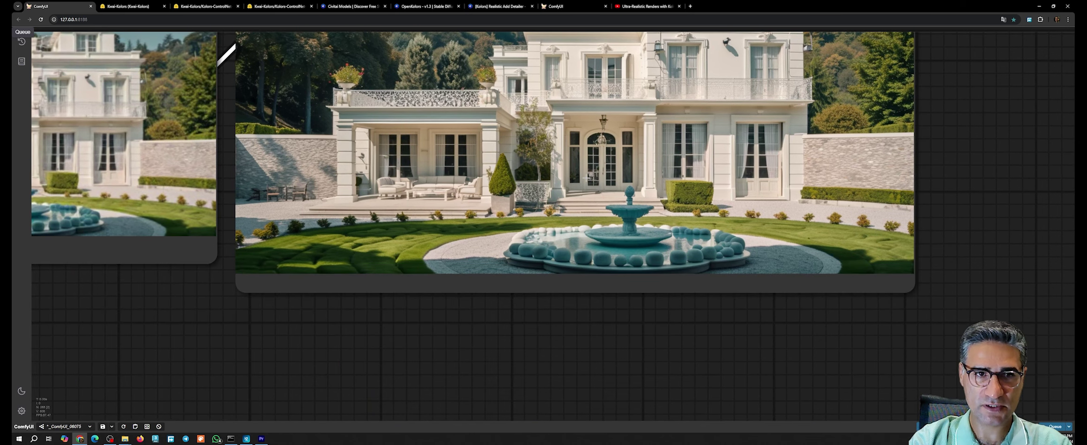
scroll(586, 189, down, 1)
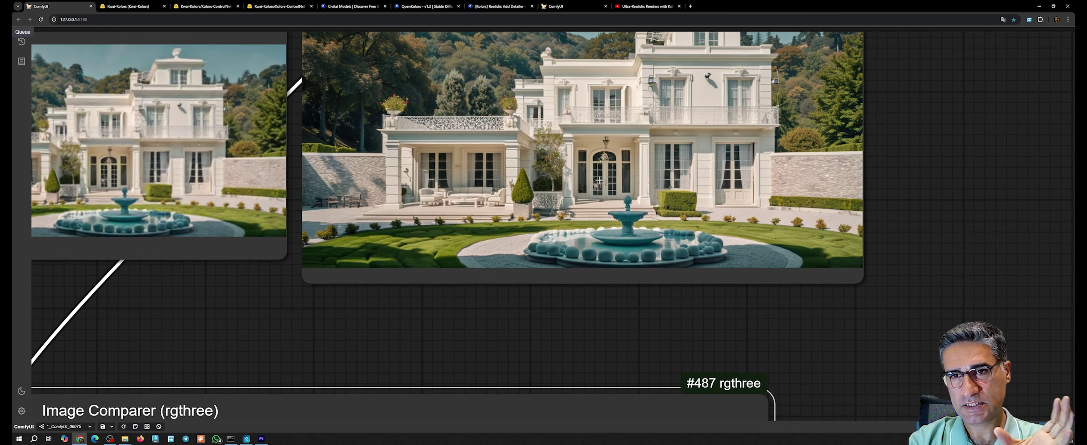
scroll(598, 169, down, 2)
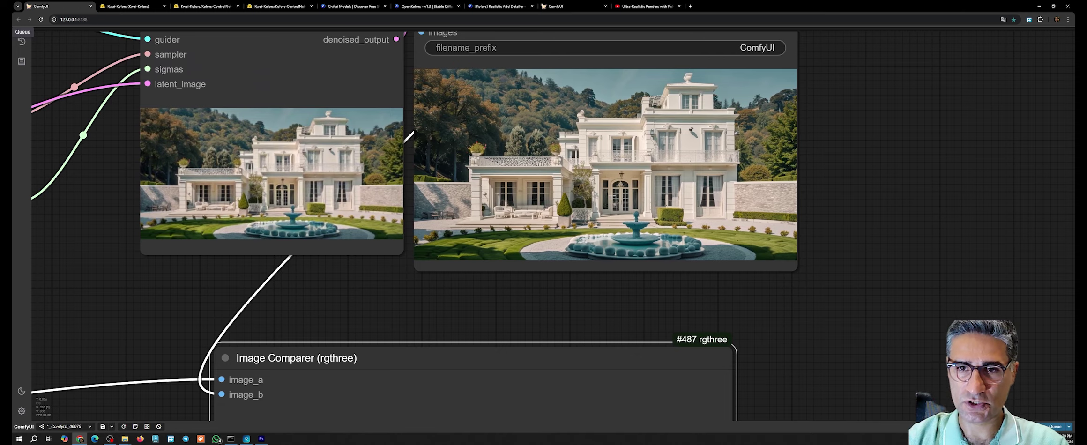
scroll(618, 199, down, 6)
drag(520, 325, 733, 214)
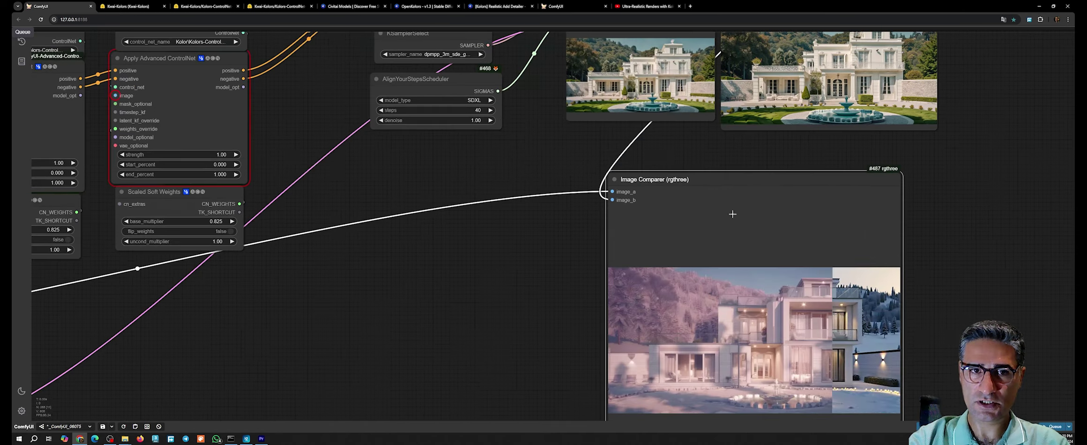
Step: Connect the Depth Anything V2 image to the second Apply Advanced ControlNet's image input and queue the Save Image output
scroll(627, 250, down, 5)
scroll(371, 174, up, 4)
drag(404, 178, 617, 125)
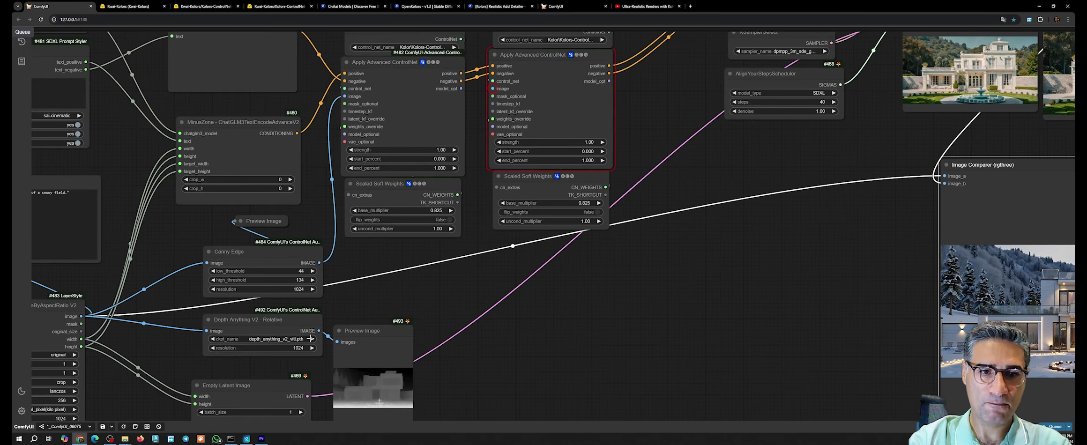
drag(320, 331, 493, 89)
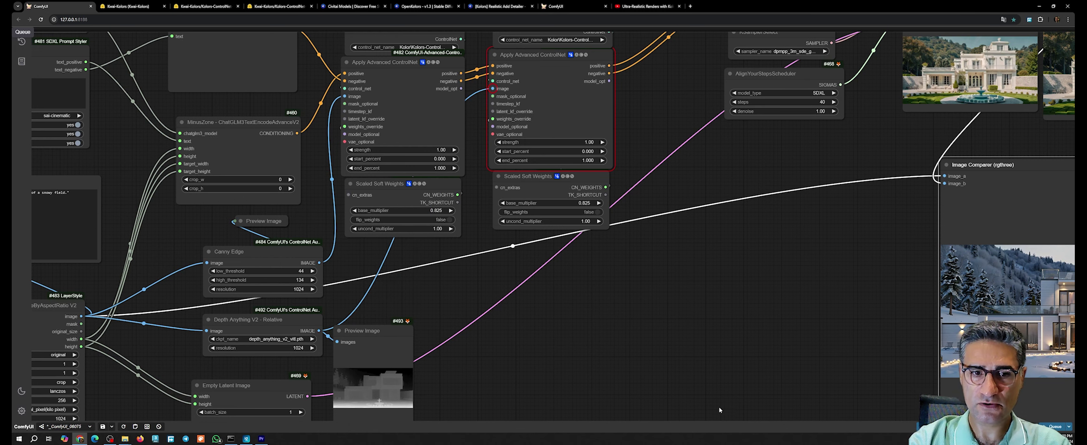
drag(719, 411, 387, 371)
right_click(830, 51)
click(856, 139)
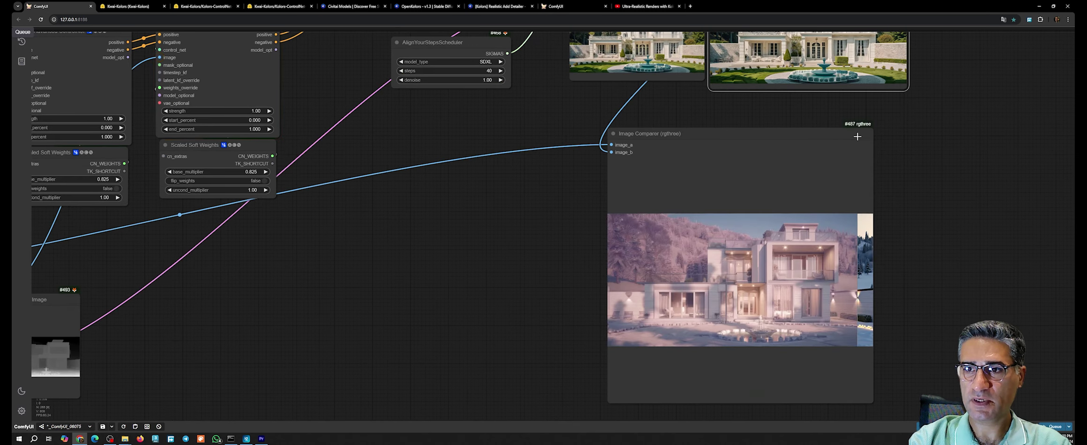
Step: Review the complete workflow, focusing on the Florence2 caption and SDXL Prompt Styler that supply the text prompt
drag(735, 113, 679, 267)
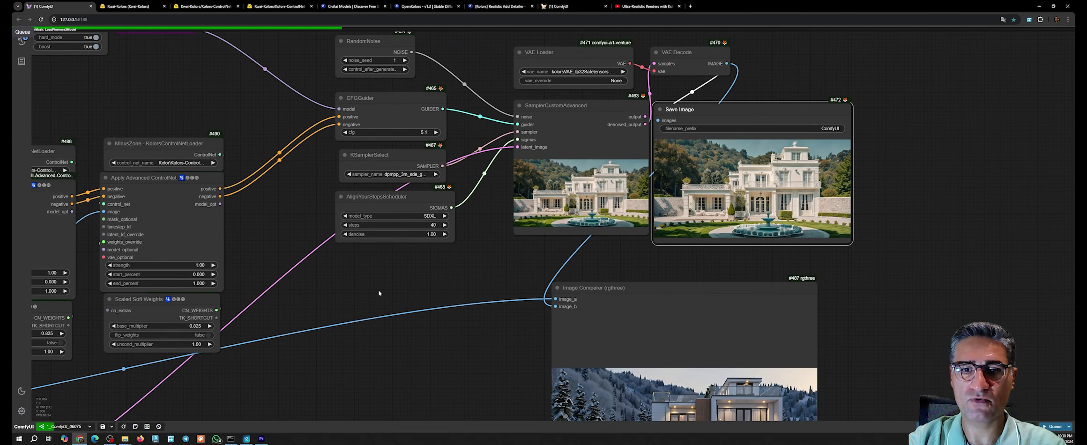
drag(435, 393, 553, 308)
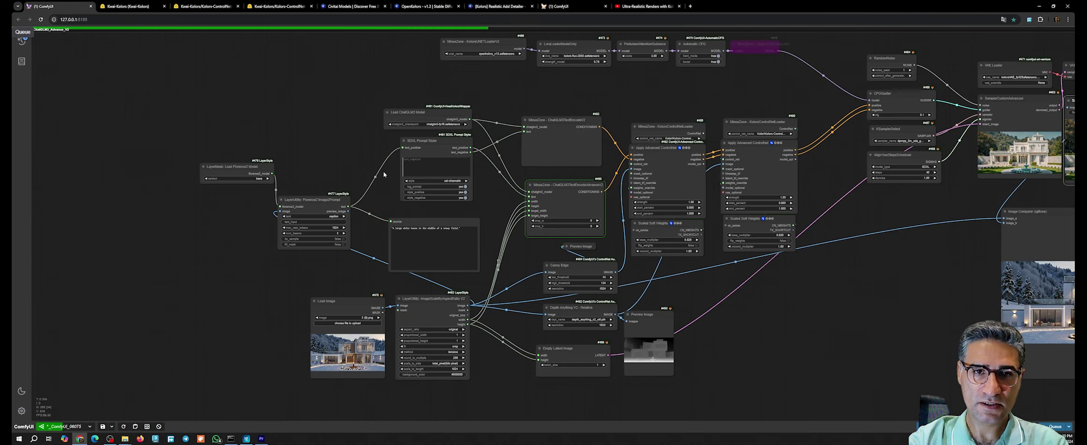
scroll(383, 174, up, 15)
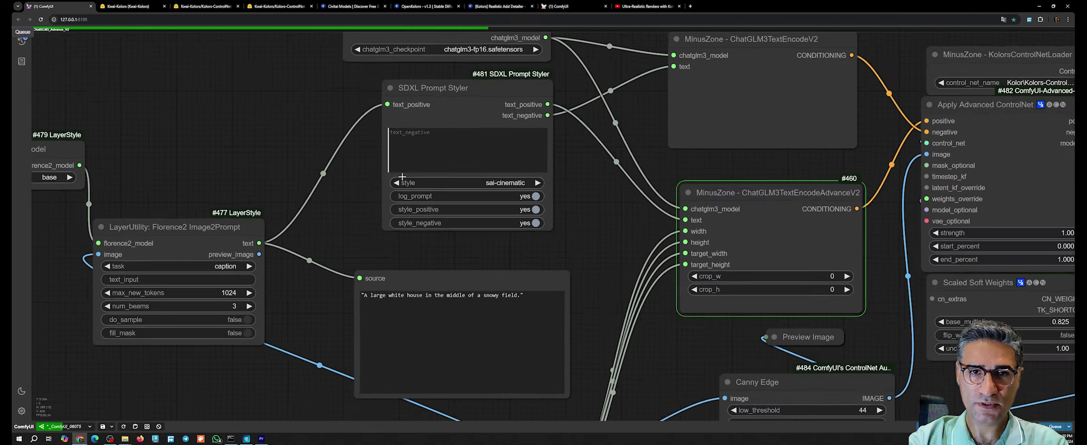
scroll(622, 184, down, 5)
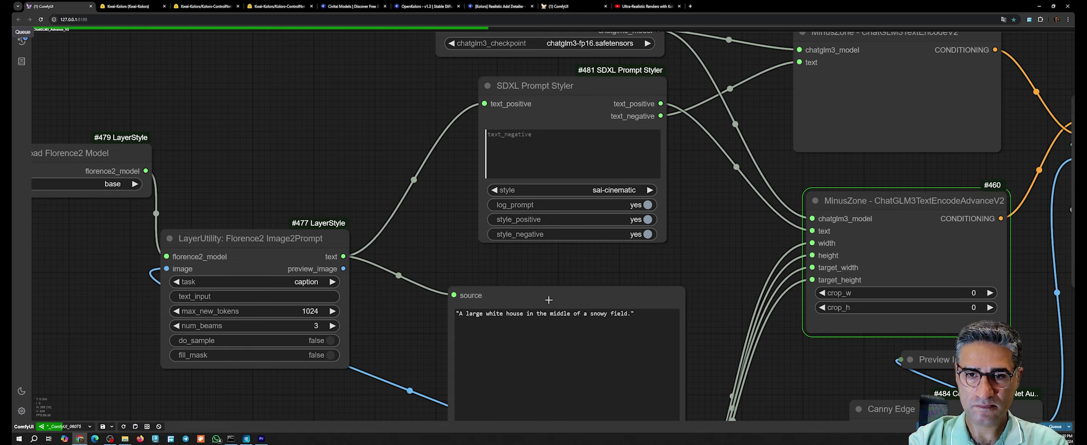
scroll(549, 300, up, 4)
scroll(506, 265, down, 2)
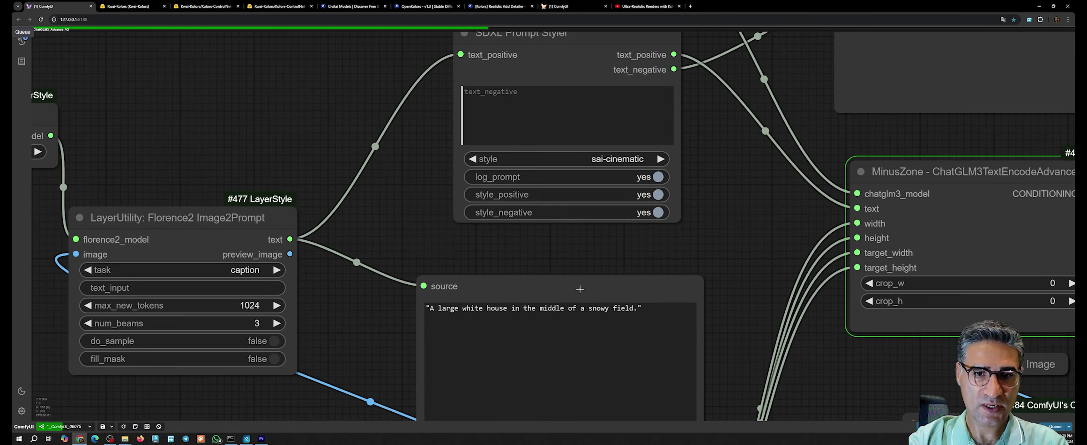
scroll(576, 298, down, 6)
scroll(763, 290, up, 2)
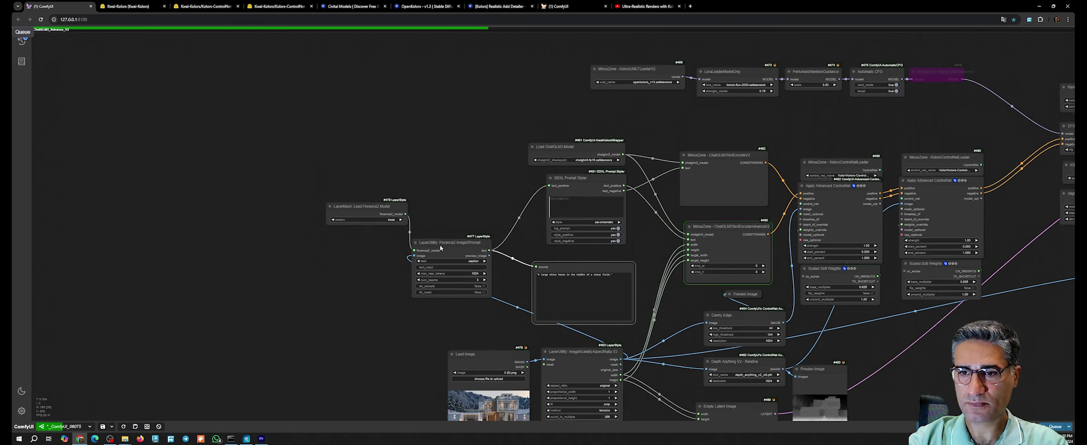
drag(764, 291, 481, 271)
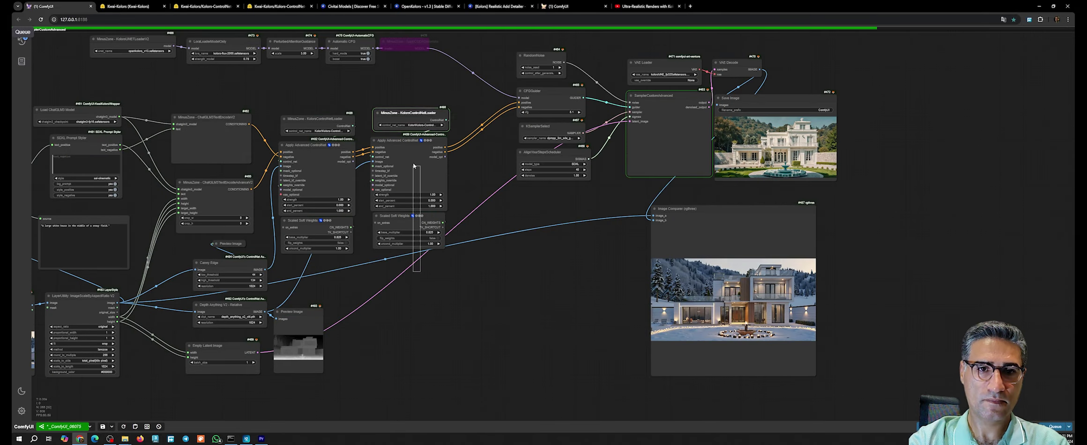
Step: Align the copied ControlNet group with the original and move the Image Comparer up beneath the sampler
drag(413, 166, 414, 164)
scroll(708, 194, up, 5)
drag(708, 194, 497, 170)
drag(487, 193, 438, 151)
Step: Examine the new render's sampling preview against the previous output and the reference house in the Image Comparer
scroll(435, 92, up, 8)
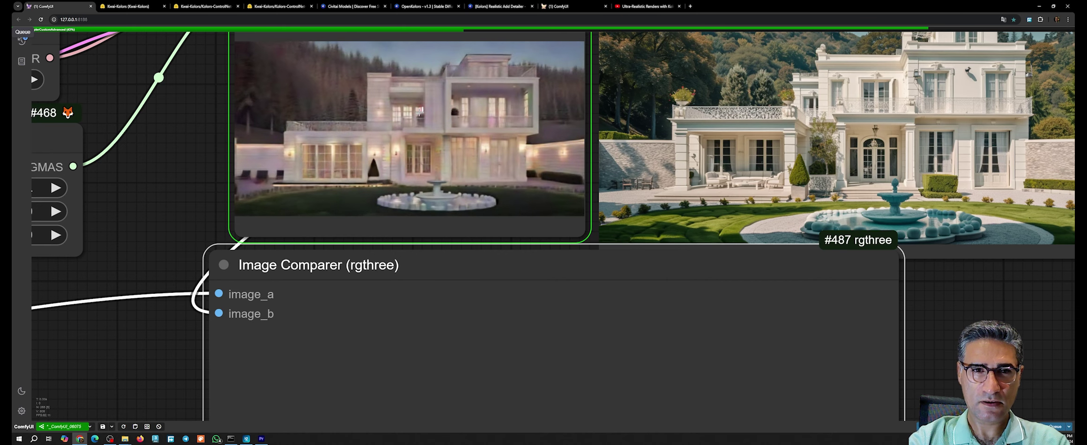
scroll(420, 112, down, 8)
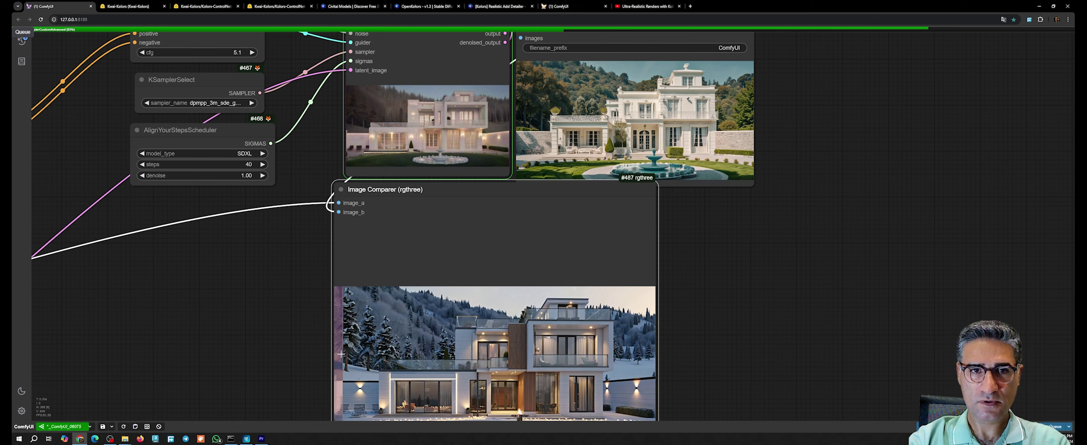
scroll(375, 106, up, 10)
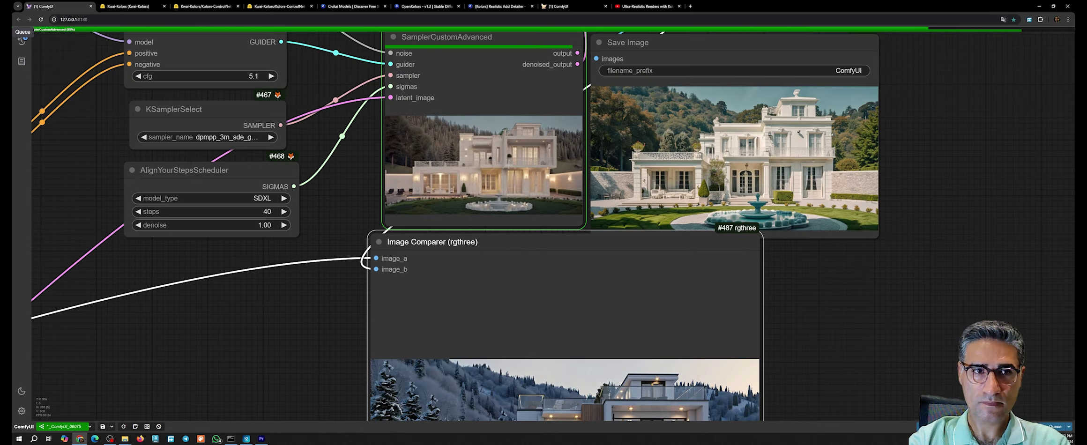
scroll(834, 181, up, 6)
scroll(833, 181, down, 6)
scroll(632, 263, down, 3)
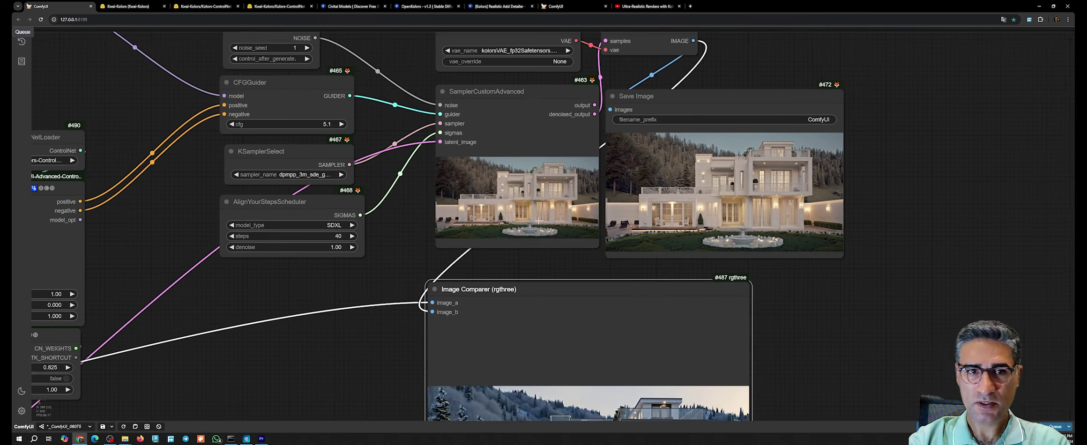
Step: Set the strength of both Apply Advanced ControlNet nodes to 0.60
drag(291, 294, 933, 187)
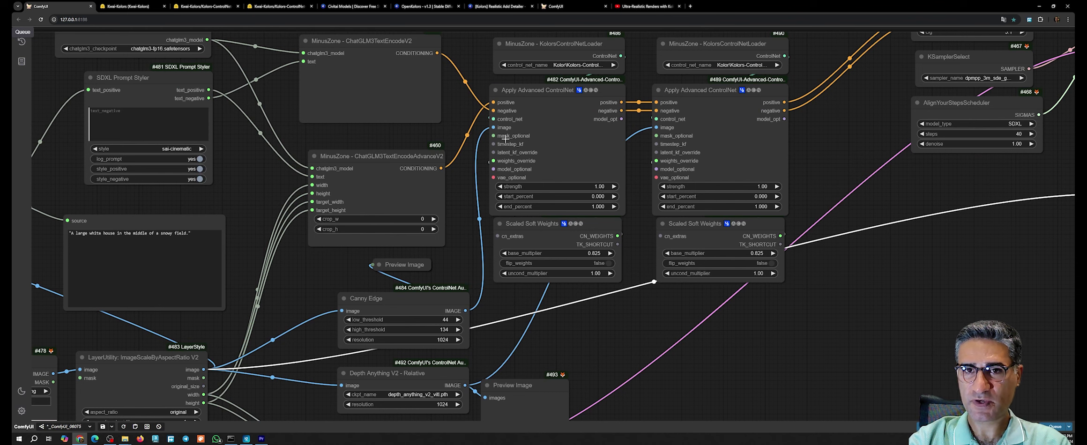
scroll(789, 198, up, 3)
click(733, 181)
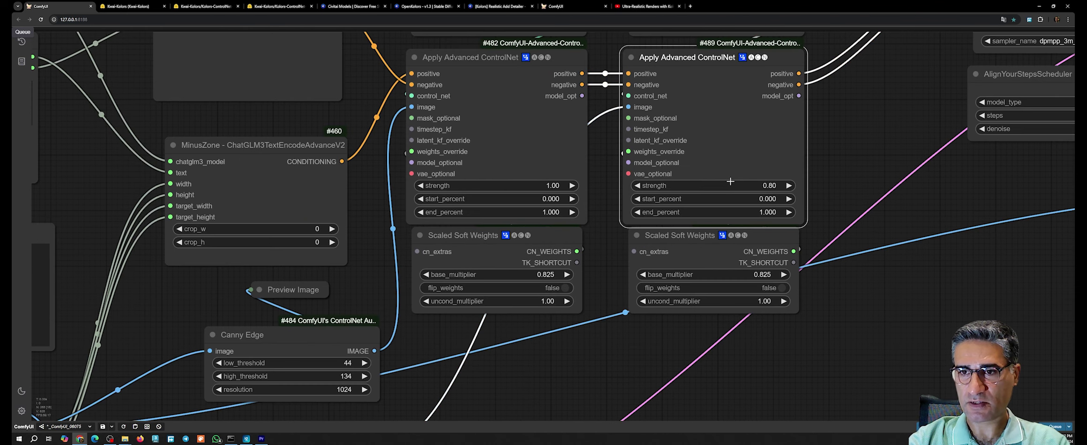
click(662, 186)
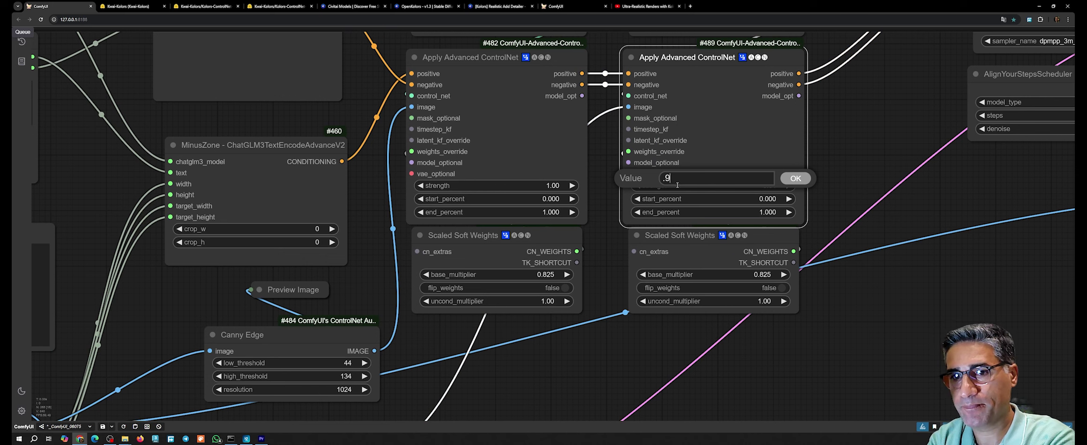
text(.6)
key(Return)
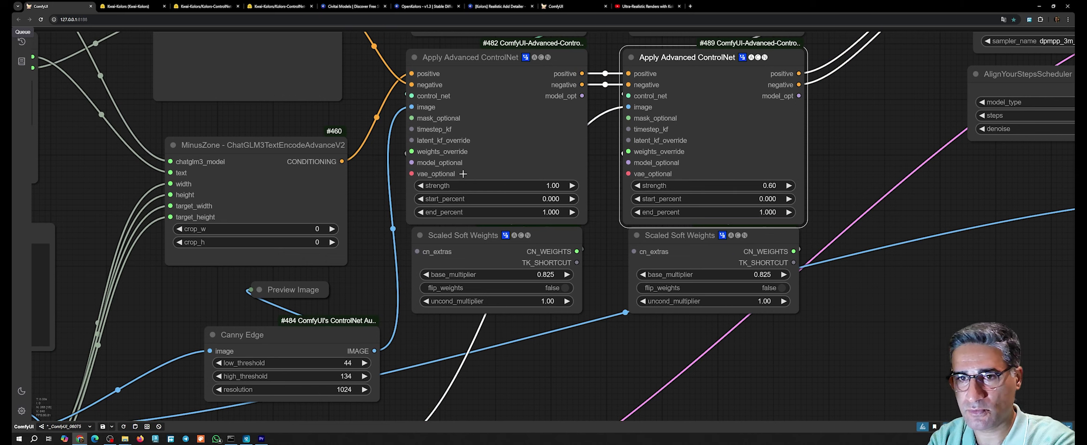
click(554, 186)
key(Return)
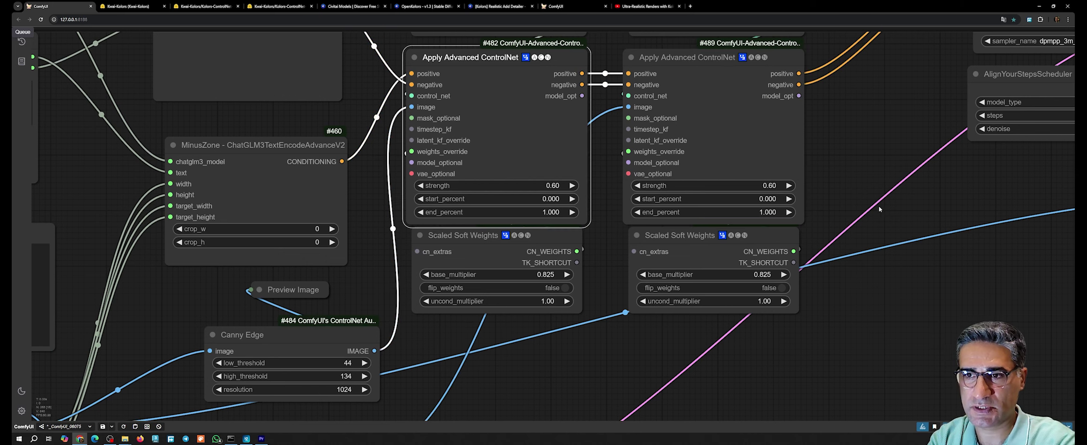
Step: Queue the Image Comparer's output to render with the new strengths and move the node closer beneath the sampler
drag(968, 175, 429, 213)
scroll(476, 214, down, 5)
right_click(794, 143)
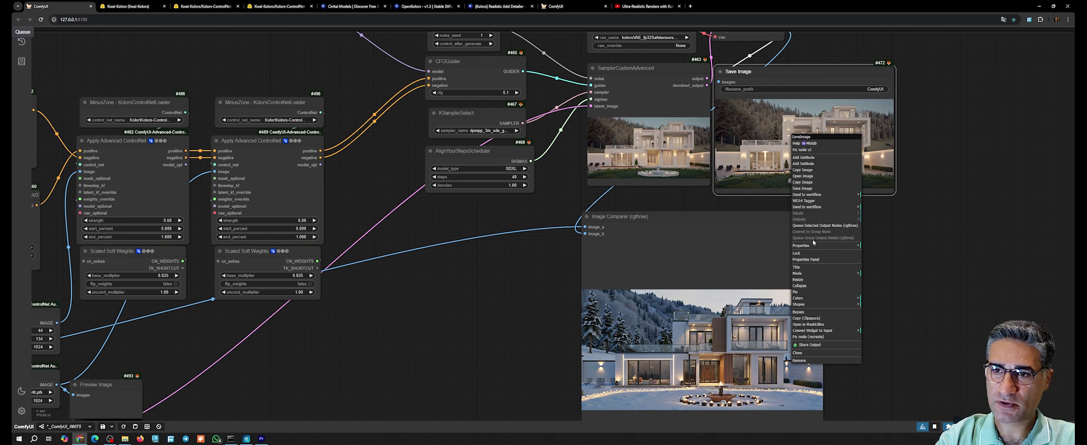
right_click(728, 210)
click(770, 294)
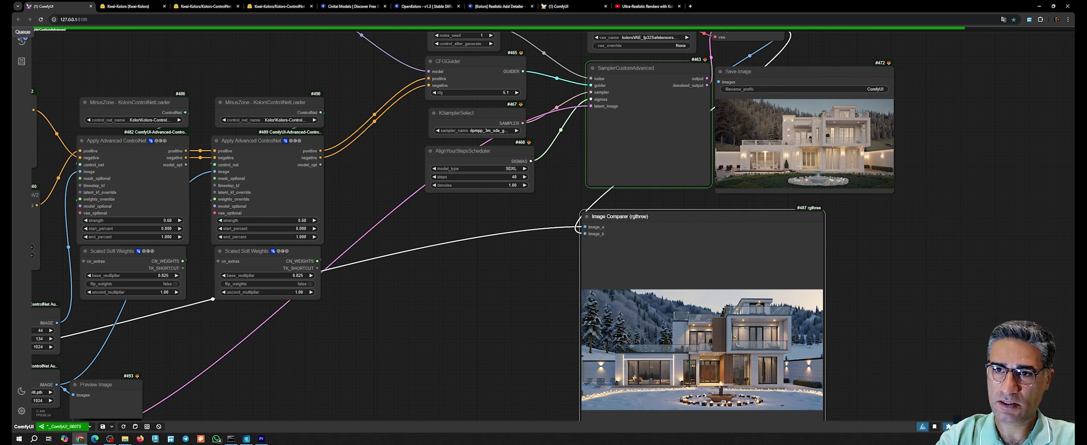
drag(711, 217, 715, 203)
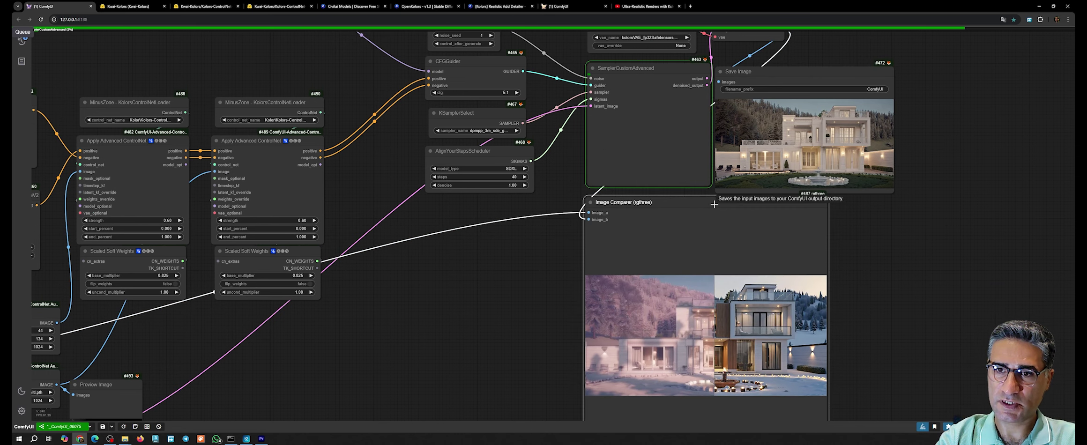
drag(775, 122, 776, 120)
Step: Examine the sampler's live preview of the house, terrace and fountain up close
scroll(645, 163, up, 10)
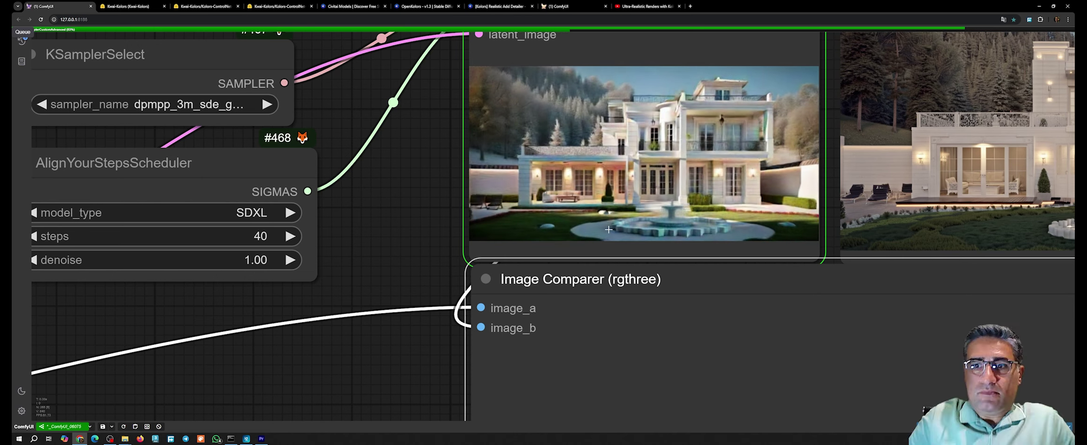
scroll(480, 131, down, 6)
scroll(664, 75, up, 12)
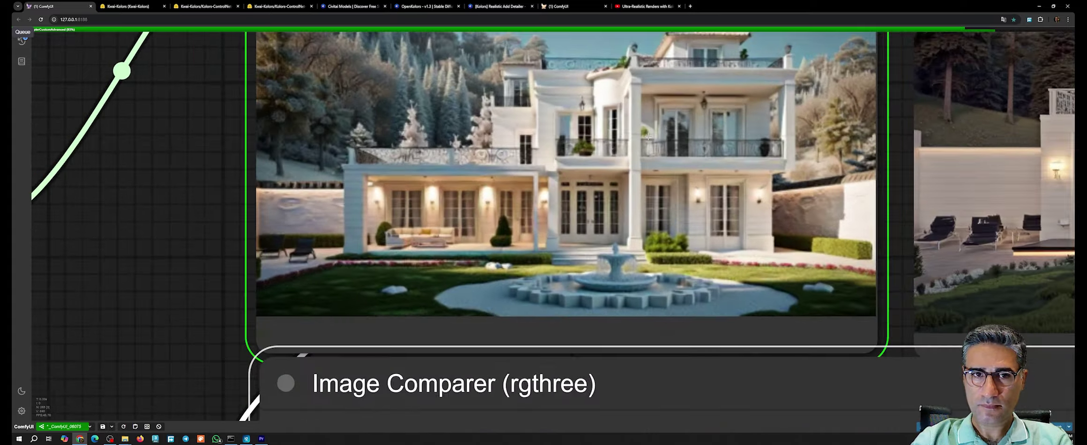
scroll(680, 132, down, 20)
Step: Review the ControlNet strengths, Scaled Soft Weights and prompt nodes in the finished modern-house workflow above
drag(669, 51, 703, 416)
scroll(703, 417, down, 5)
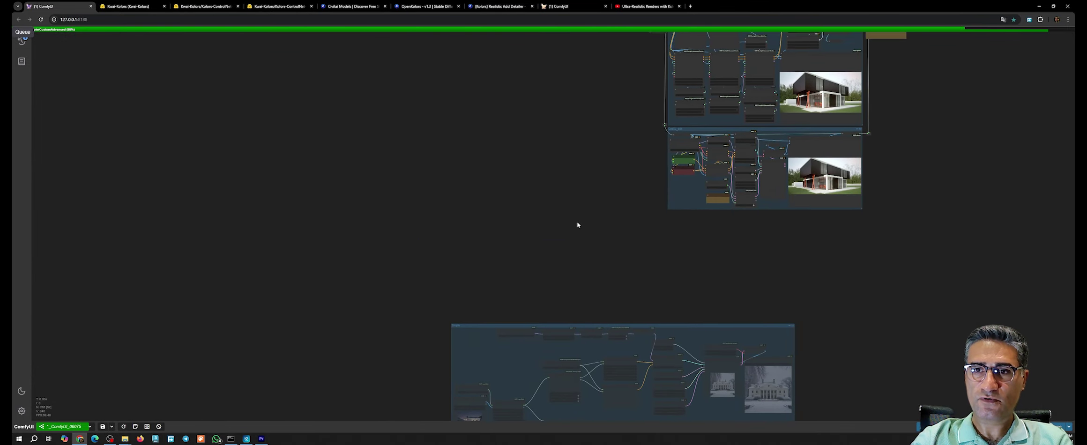
scroll(578, 226, up, 15)
scroll(523, 147, up, 3)
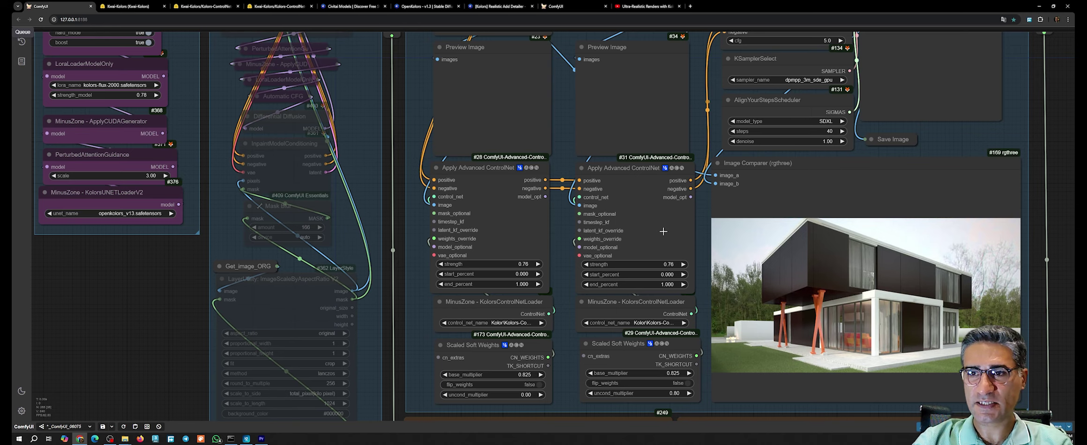
scroll(822, 221, down, 3)
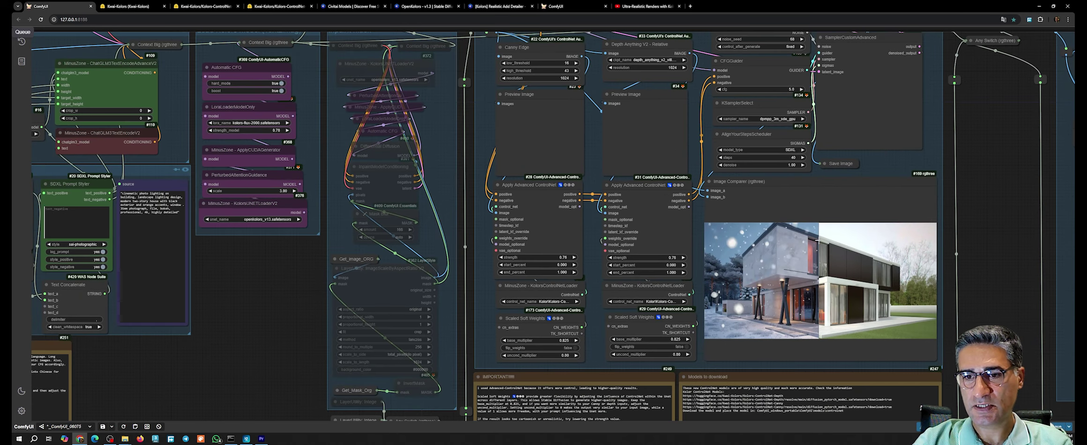
scroll(902, 316, down, 6)
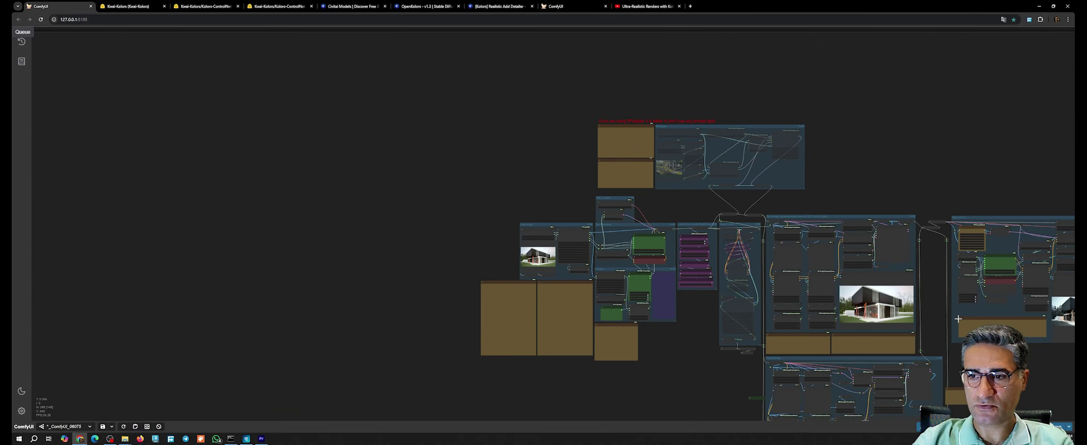
drag(926, 323, 747, 50)
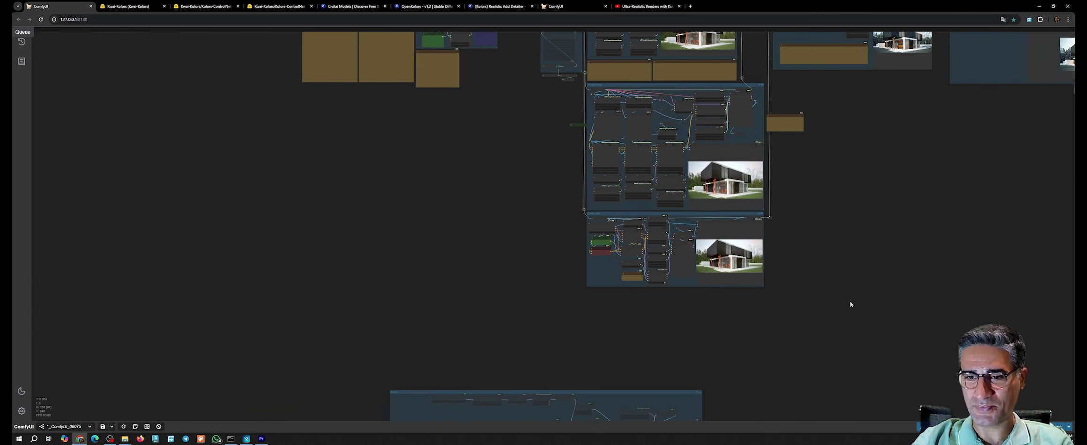
drag(837, 345, 843, 40)
Step: Compare the finished render with the snowy reference house in the Image Comparer
scroll(877, 222, down, 4)
scroll(797, 155, up, 10)
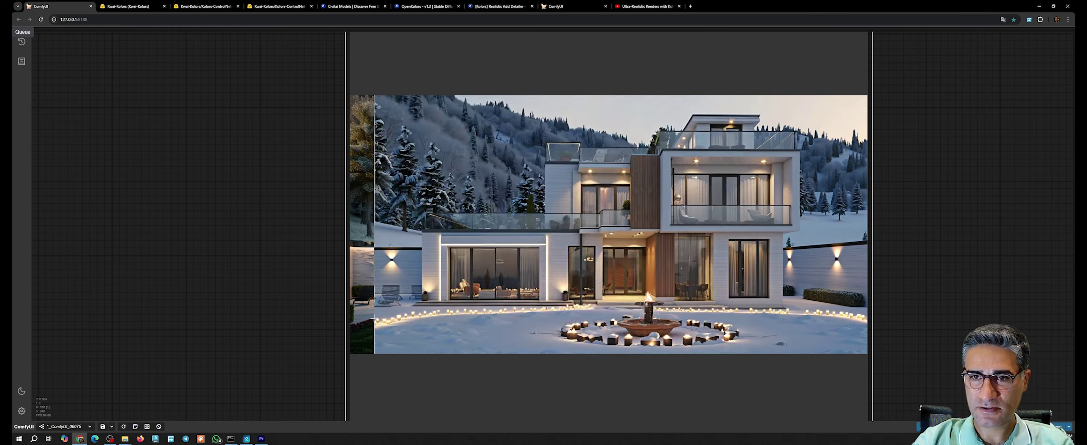
scroll(830, 307, up, 5)
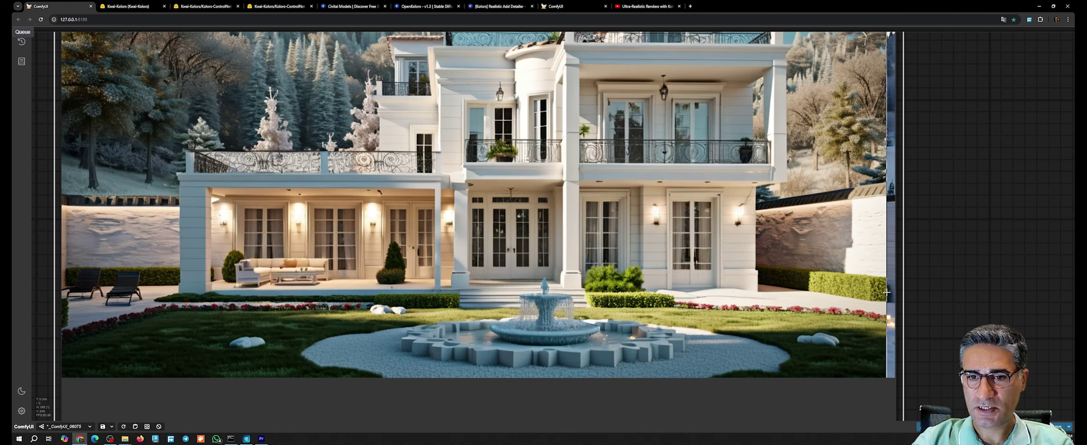
scroll(878, 296, down, 4)
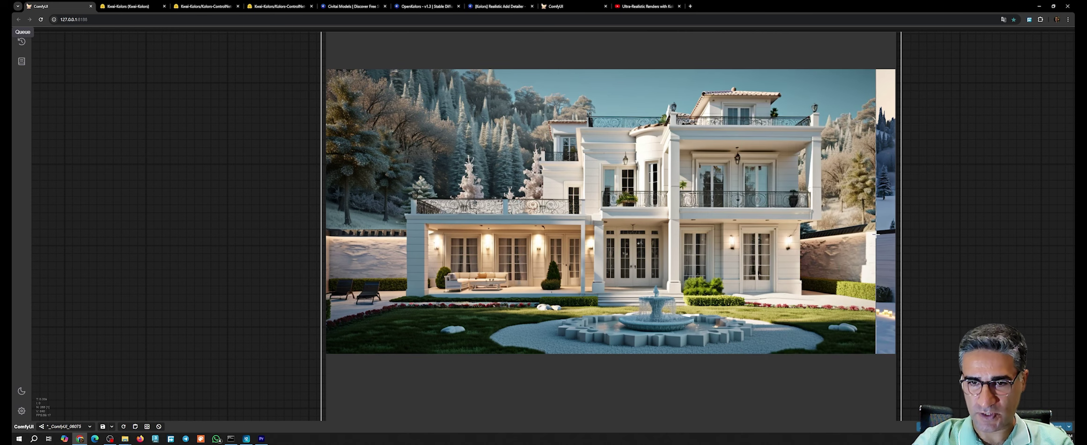
Step: Add a LayerUtility TextBox node, shrink it and place it above the Florence2 Image2Prompt node
scroll(853, 234, down, 5)
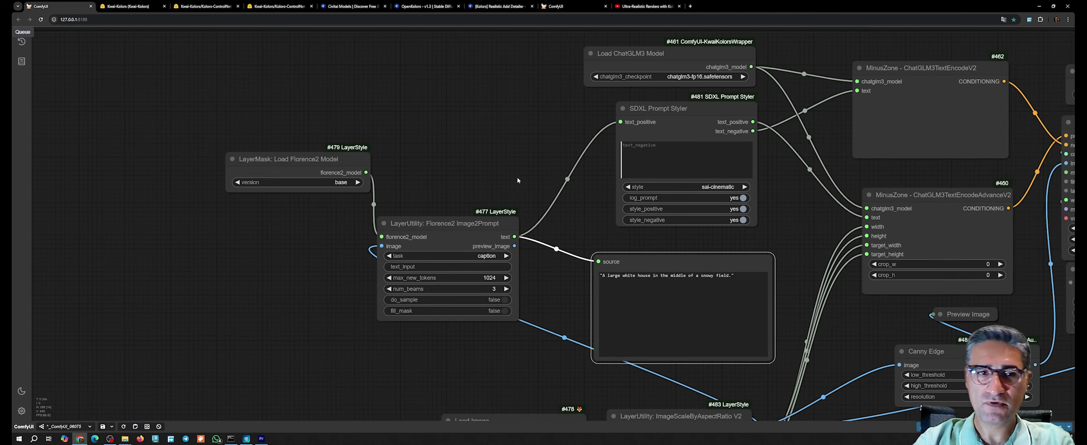
drag(517, 180, 511, 185)
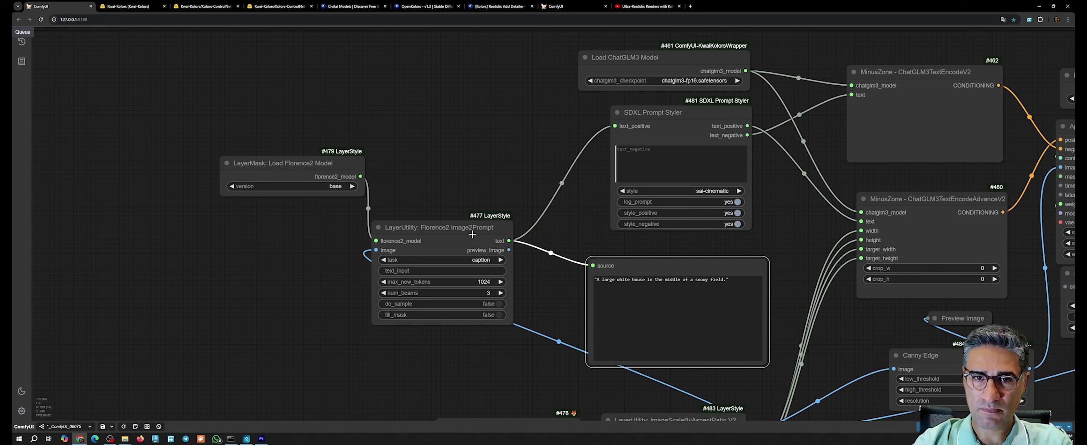
mouse_move(472, 234)
mouse_down()
mouse_move(478, 220)
mouse_move(470, 234)
mouse_up()
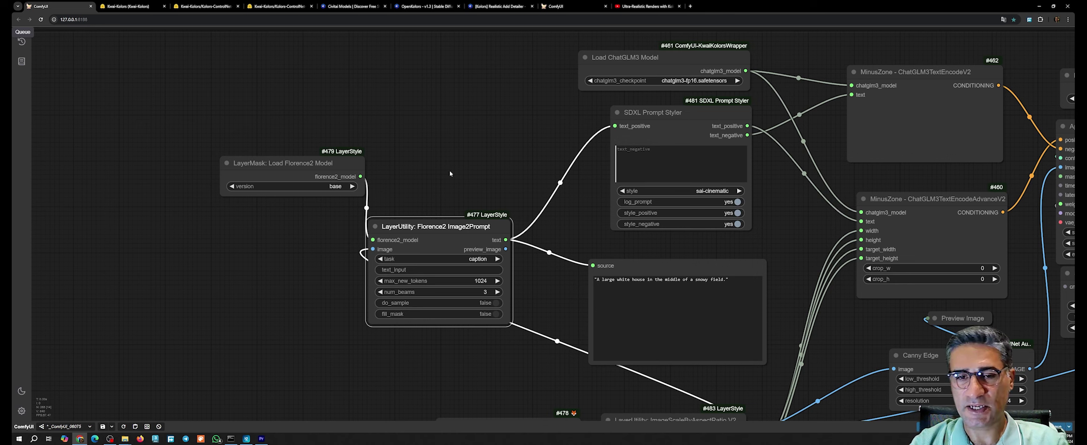
click(453, 149)
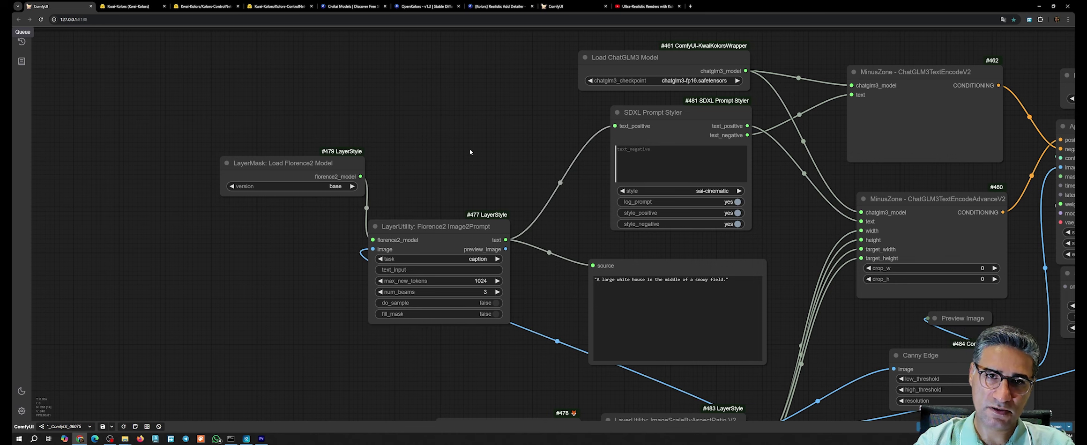
right_click(470, 151)
click(476, 150)
click(562, 362)
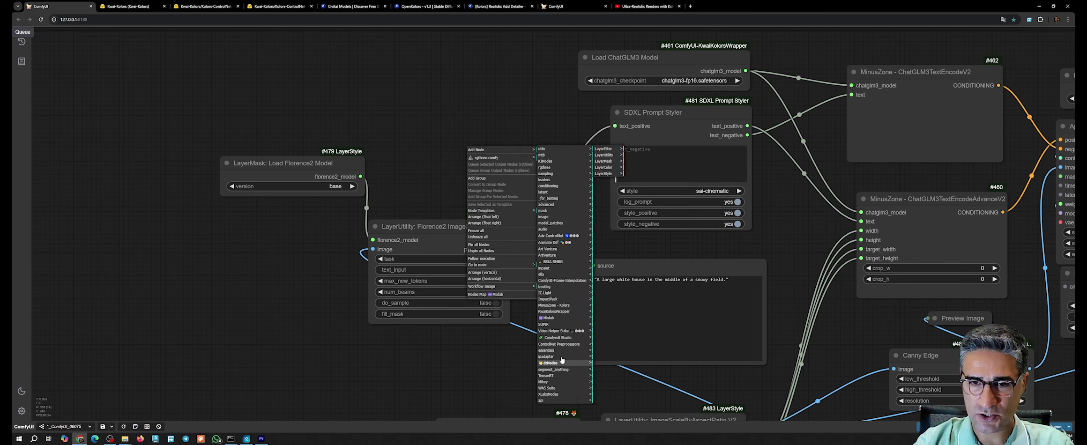
click(616, 157)
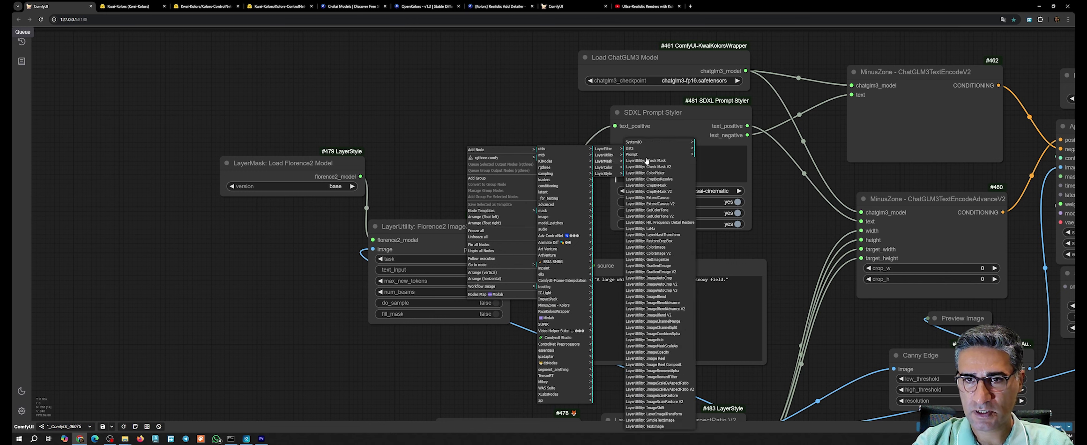
click(665, 152)
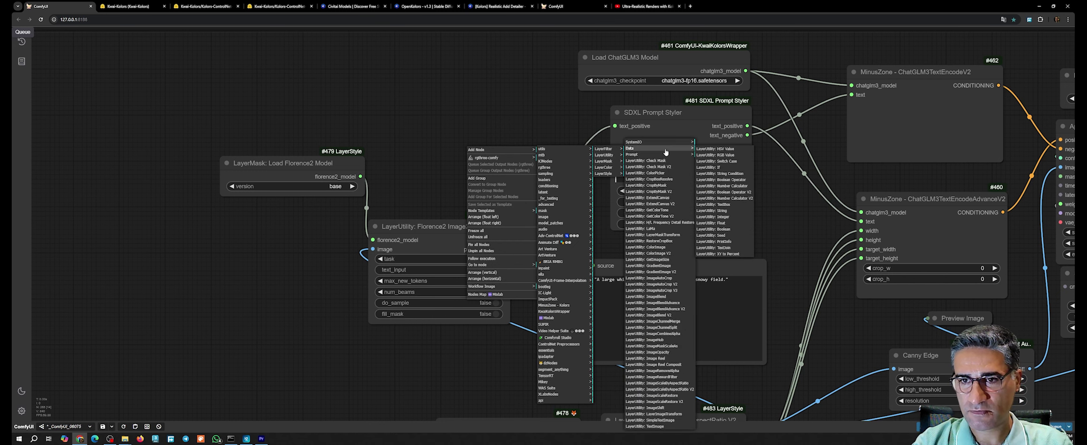
click(738, 204)
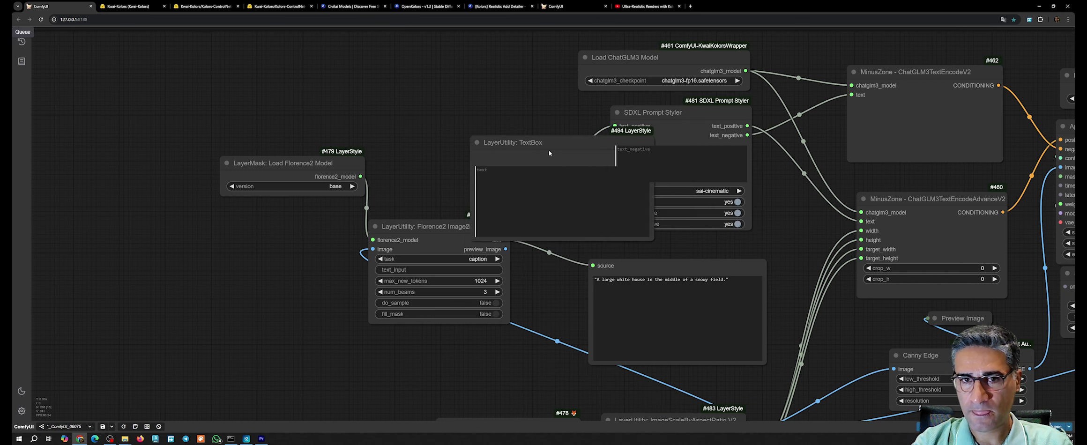
drag(585, 157, 461, 69)
drag(534, 153, 478, 135)
Step: Add a WAS Text Concatenate node fed by the TextBox text, shrink it and place it before the SDXL Prompt Styler
drag(475, 69, 508, 108)
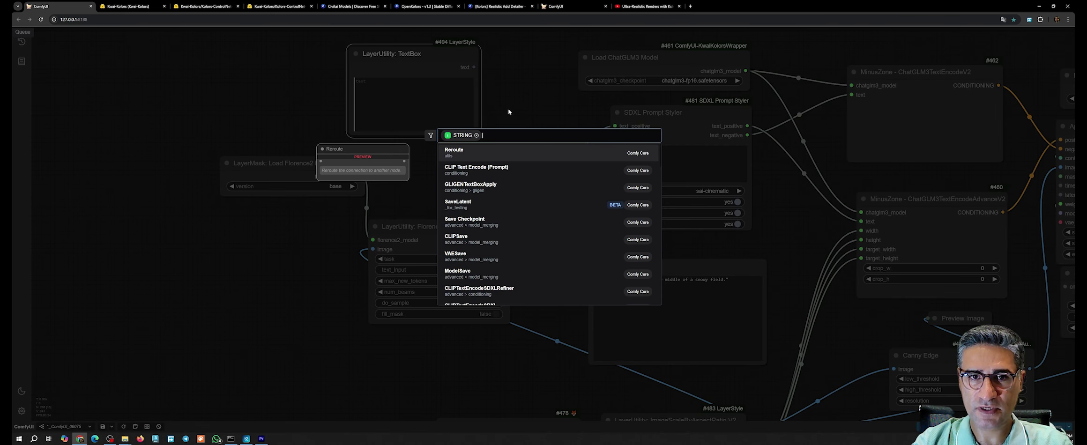
text(concat)
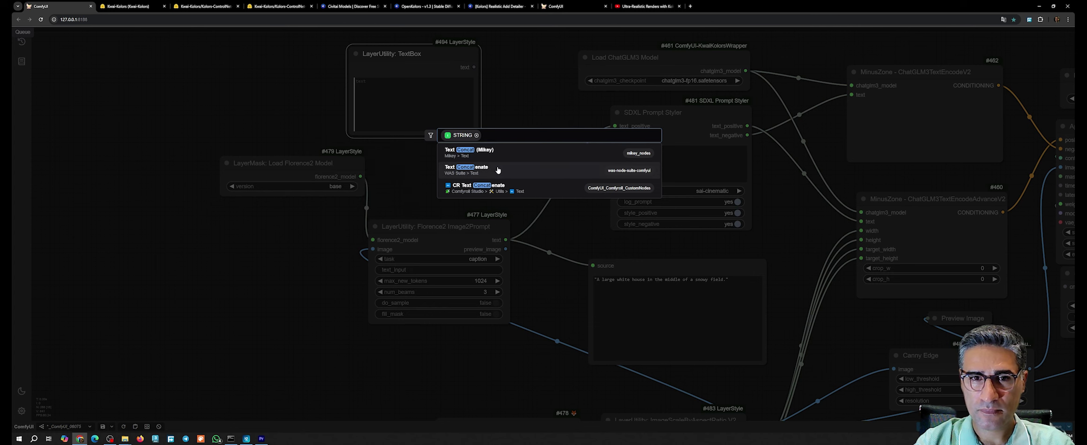
click(497, 169)
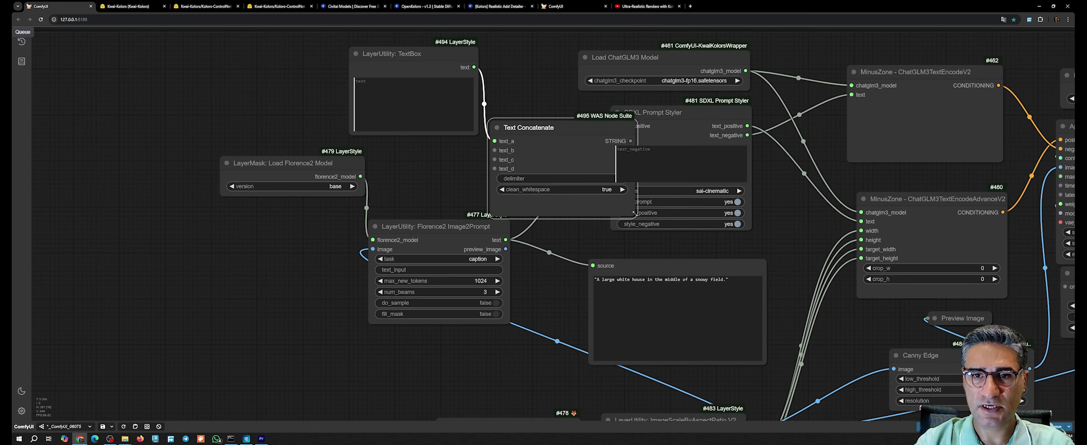
drag(633, 213, 581, 183)
drag(563, 124, 566, 113)
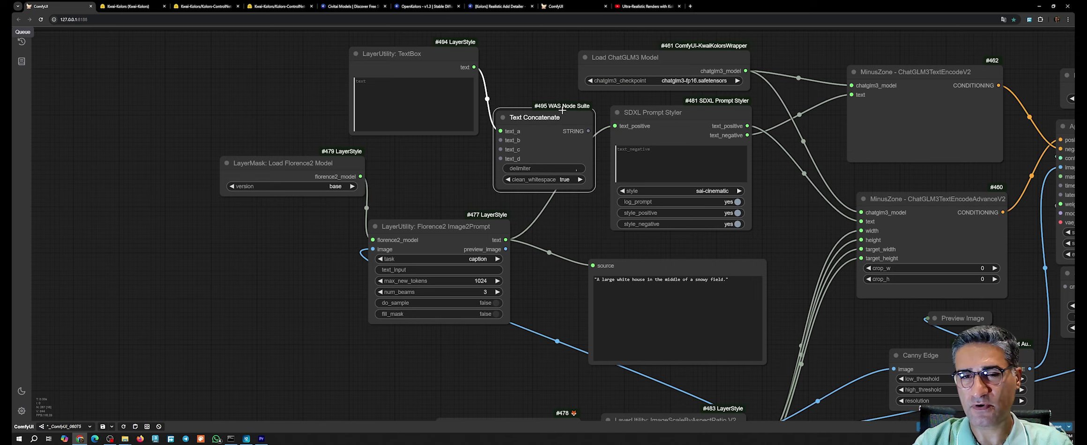
Step: Connect the Florence2 text output to text_b of Text Concatenate and its STRING output to the Prompt Styler's text_positive
scroll(565, 111, up, 5)
scroll(544, 140, down, 4)
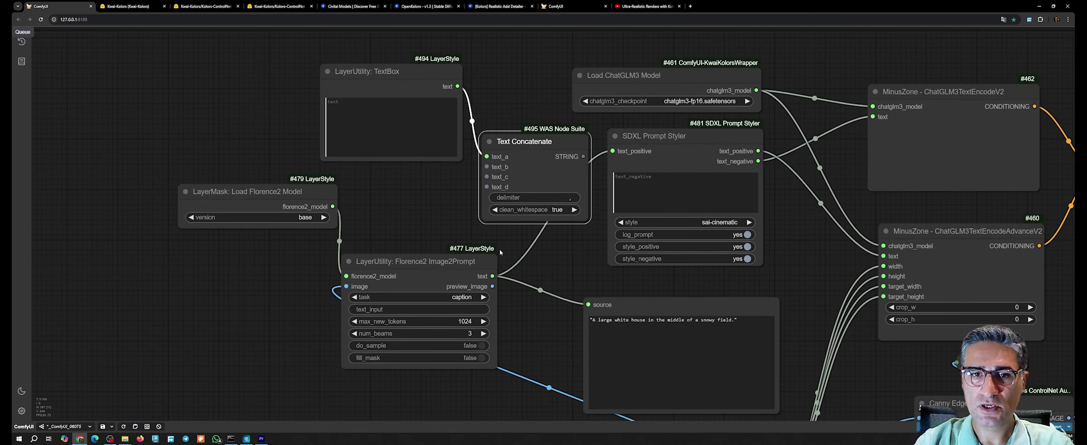
drag(529, 139, 535, 127)
scroll(534, 127, up, 5)
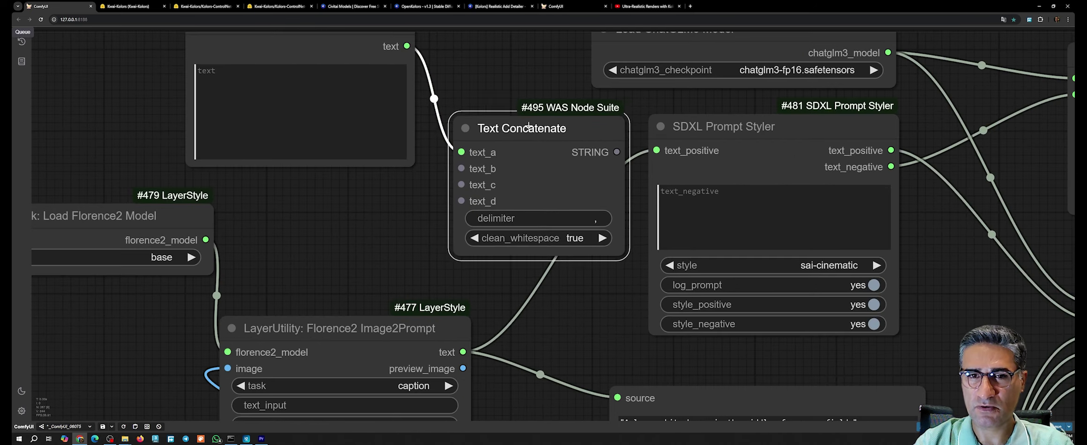
scroll(557, 112, down, 3)
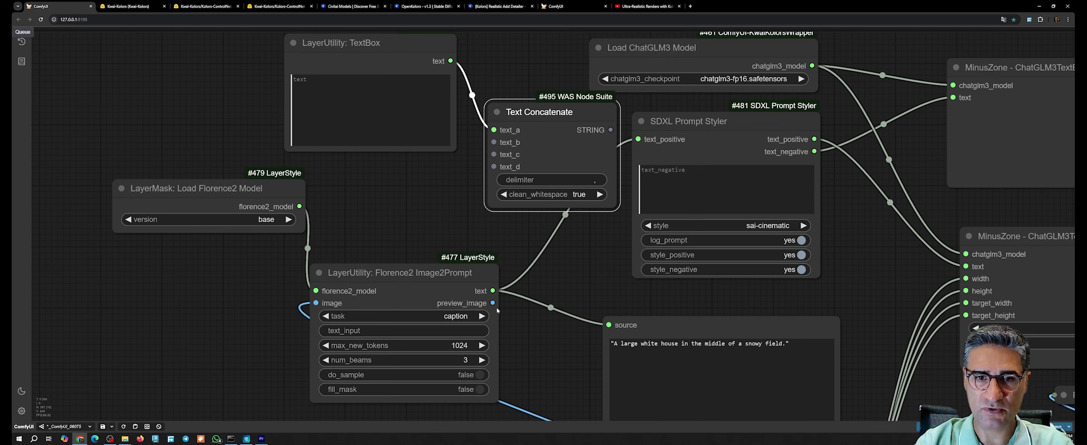
drag(507, 271, 489, 164)
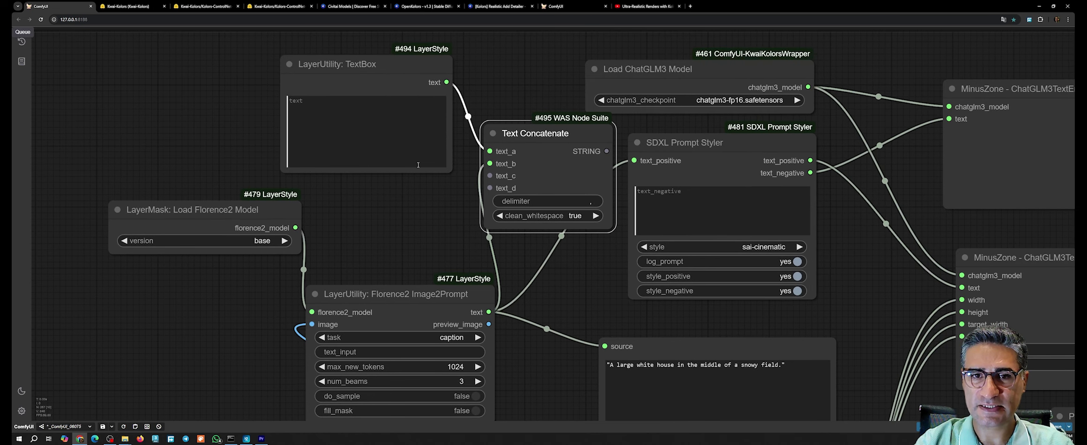
drag(444, 316, 407, 325)
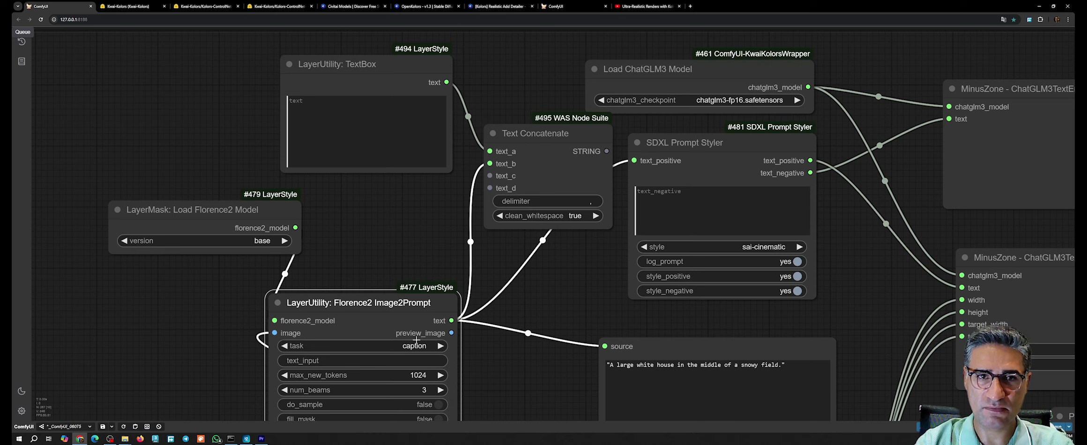
drag(605, 150, 634, 160)
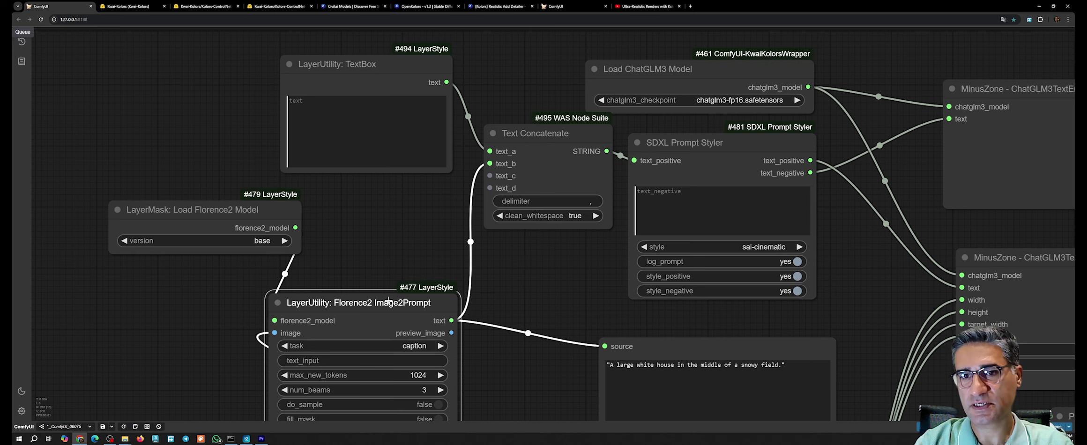
drag(534, 154, 536, 166)
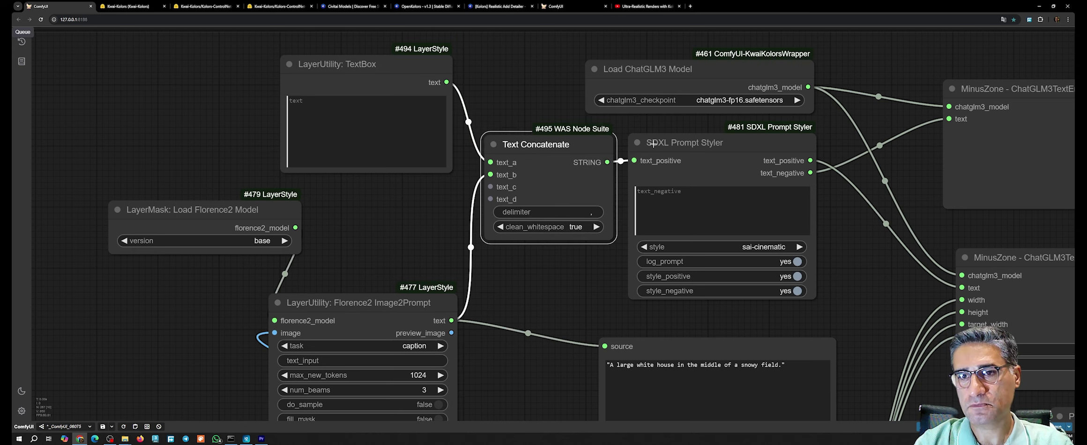
Step: Enter "winter" in the TextBox and set the Florence2 Image2Prompt task to region to description
click(338, 117)
text(winter)
click(389, 346)
drag(525, 389, 534, 246)
click(379, 203)
click(408, 283)
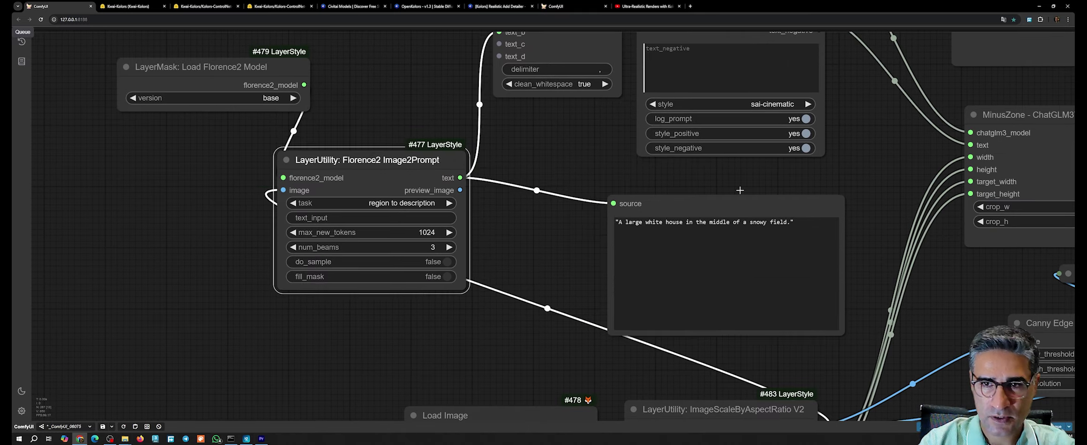
Step: Run the workflow to regenerate the Florence2 caption and set the SDXL Prompt Styler's style to sai-photographic
drag(740, 190, 622, 157)
key(ctrl+Return)
scroll(443, 184, down, 3)
drag(441, 186, 484, 344)
scroll(626, 304, up, 3)
drag(625, 304, 718, 258)
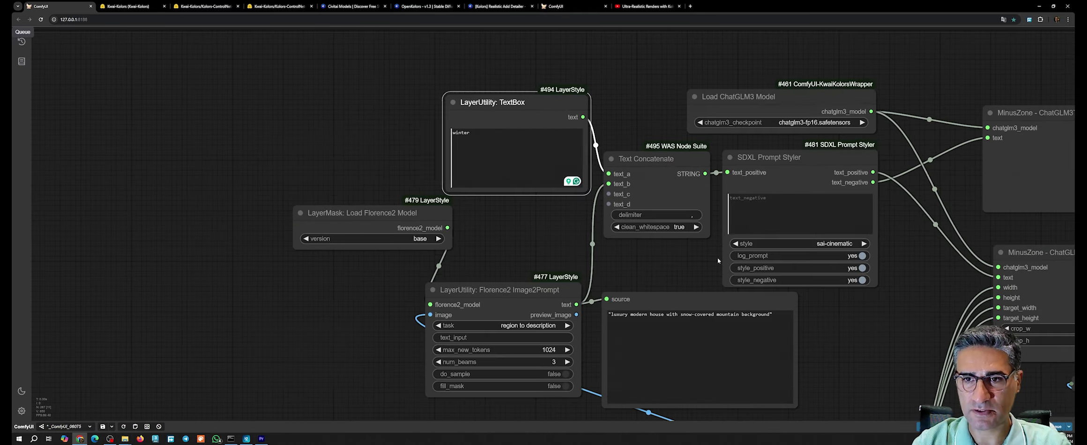
drag(809, 241, 558, 260)
click(558, 259)
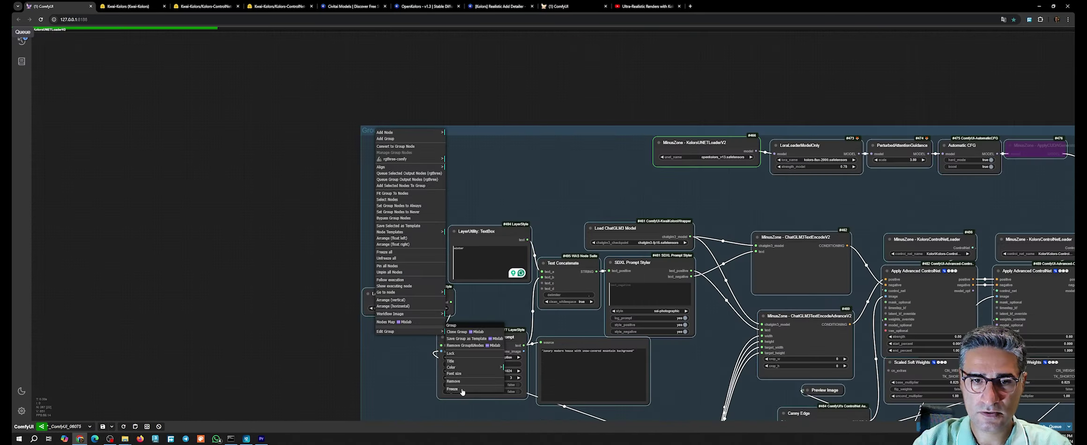
Step: Include "ControlNet" in the title of the group around the ControlNet workflow nodes
text(ControlNet)
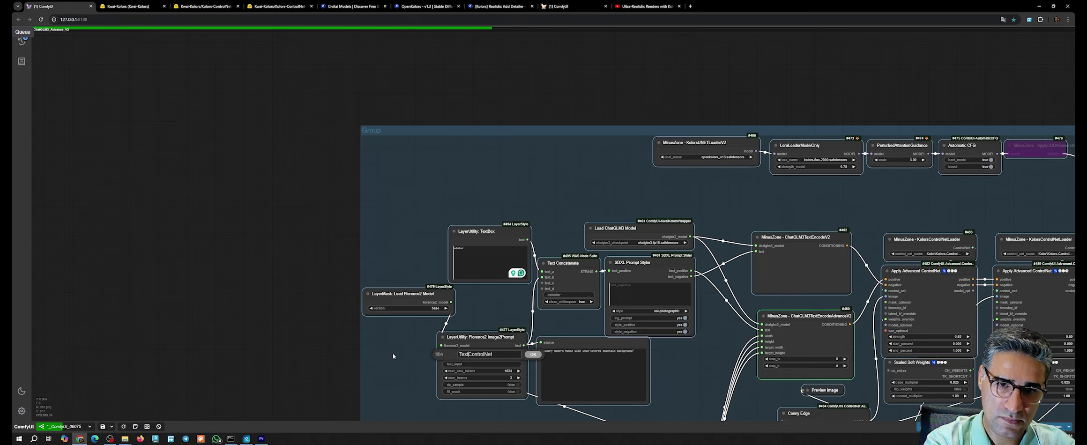
key(Return)
scroll(393, 356, down, 5)
scroll(659, 112, up, 4)
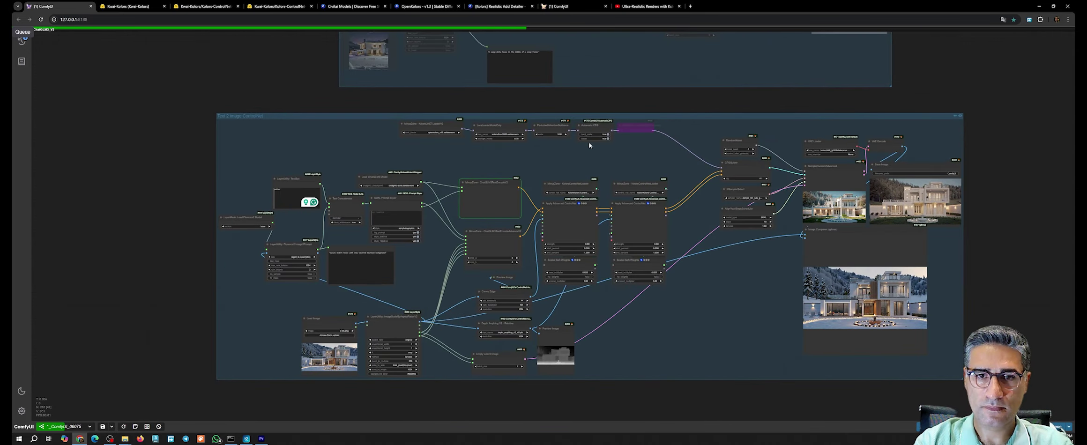
Step: Follow the sampler preview during rendering, then compare the finished winter render with the reference in Image Comparer
drag(843, 341, 461, 338)
scroll(586, 178, up, 9)
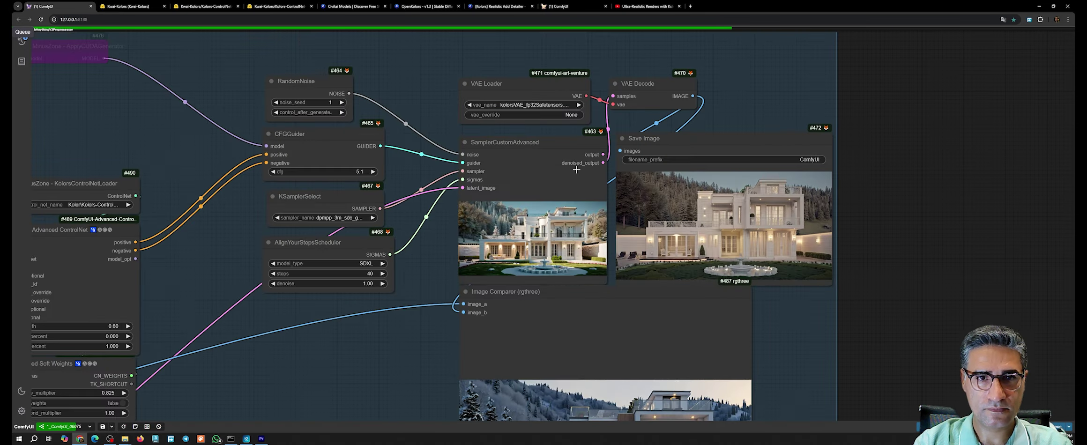
drag(575, 170, 572, 164)
scroll(474, 276, down, 5)
scroll(526, 233, up, 12)
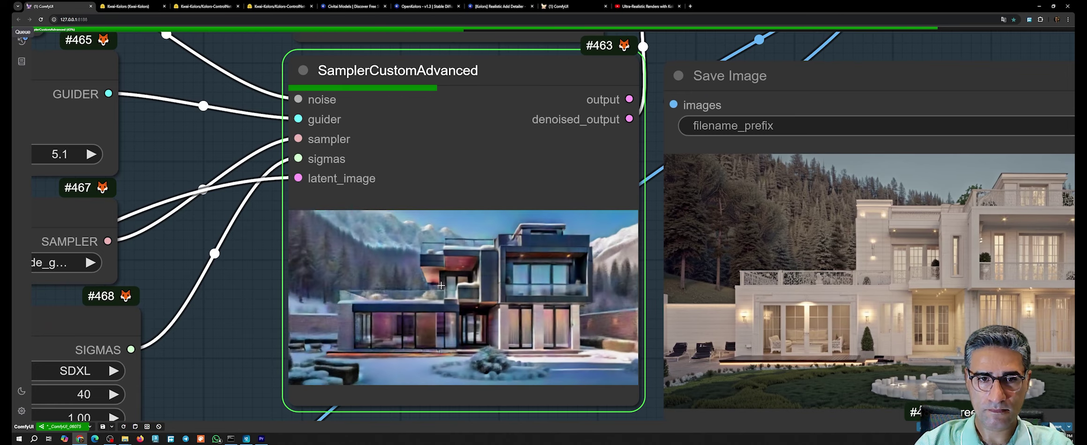
scroll(391, 220, down, 3)
drag(458, 58, 458, 166)
scroll(489, 197, up, 8)
scroll(451, 122, down, 7)
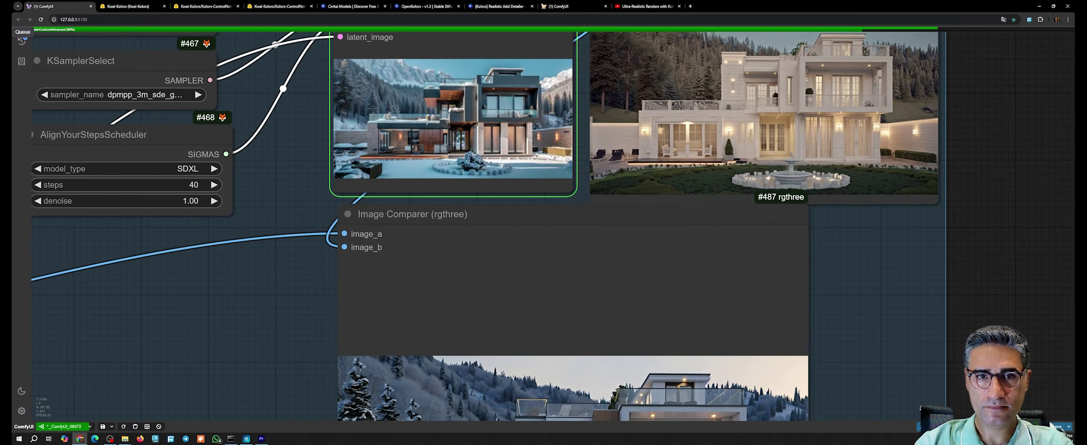
scroll(469, 277, down, 2)
scroll(517, 298, up, 1)
drag(517, 298, 557, 125)
click(748, 319)
scroll(768, 347, up, 7)
scroll(684, 274, down, 8)
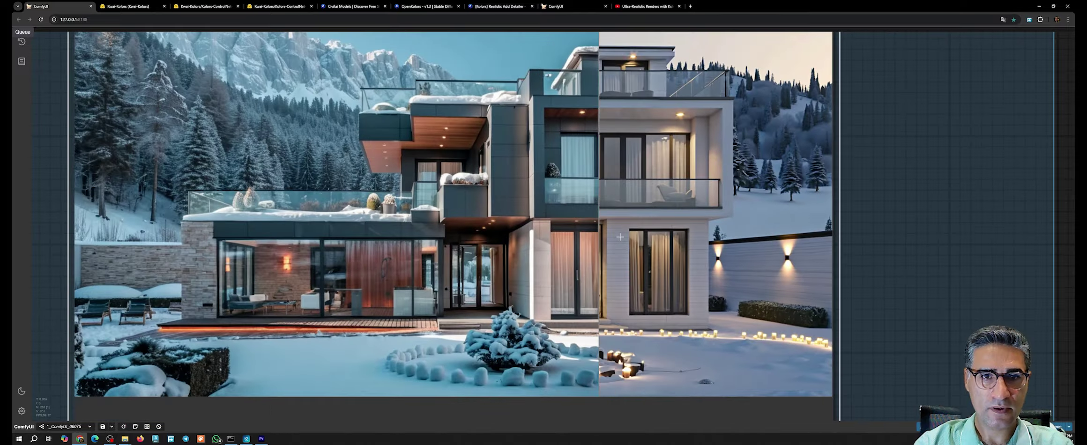
scroll(673, 279, down, 5)
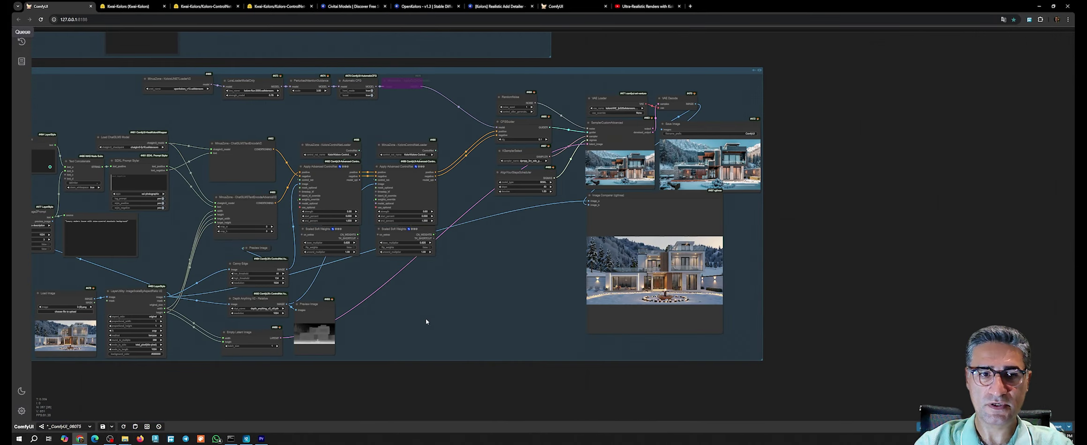
Step: Select all nodes of the ControlNet group and paste a copy of them below the group
scroll(596, 294, down, 2)
drag(597, 291, 591, 301)
scroll(637, 297, up, 1)
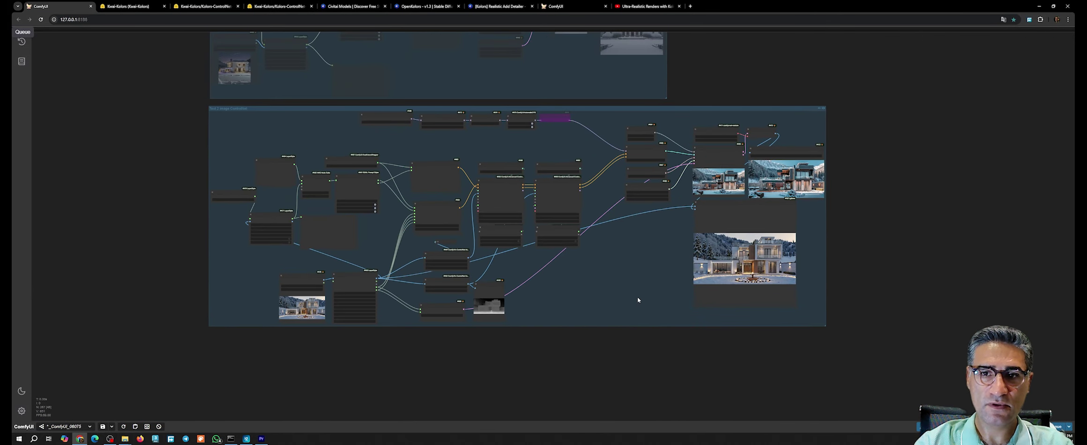
drag(884, 380, 160, 113)
drag(416, 359, 434, 232)
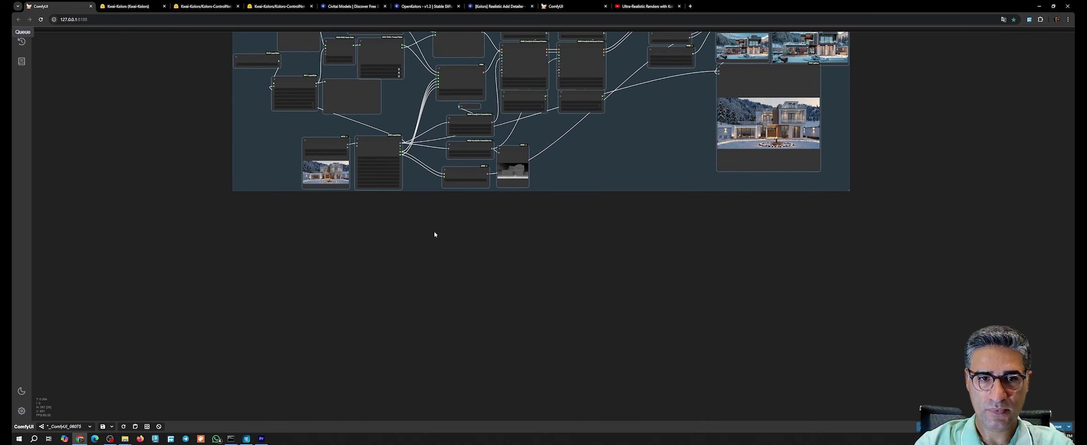
key(ctrl+c)
key(ctrl+v)
drag(835, 298, 739, 339)
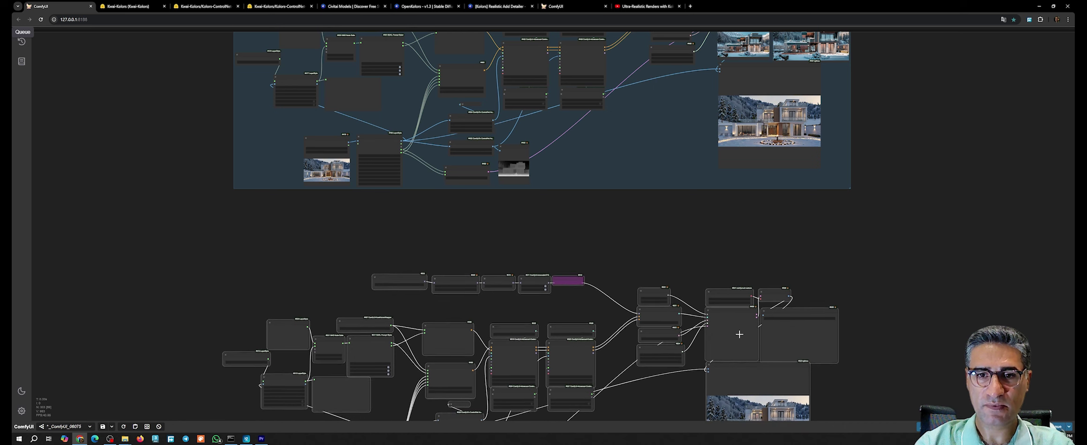
Step: Deselect the pasted nodes and mute the original ControlNet group
click(692, 234)
drag(707, 185, 682, 268)
key(Escape)
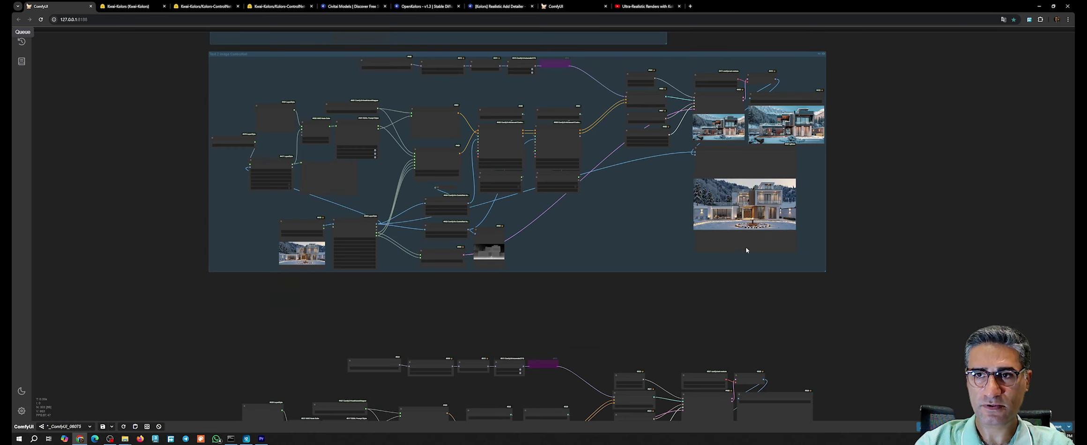
click(823, 53)
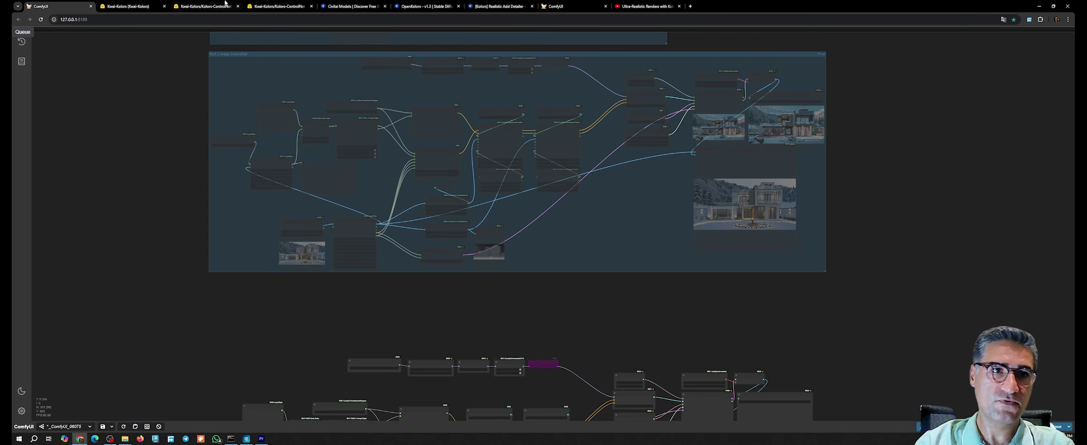
Step: Switch to Hugging Face and open the Kolors-IP-Adapter-Plus page from the Kwai-Kolors model list
click(187, 6)
scroll(224, 220, up, 7)
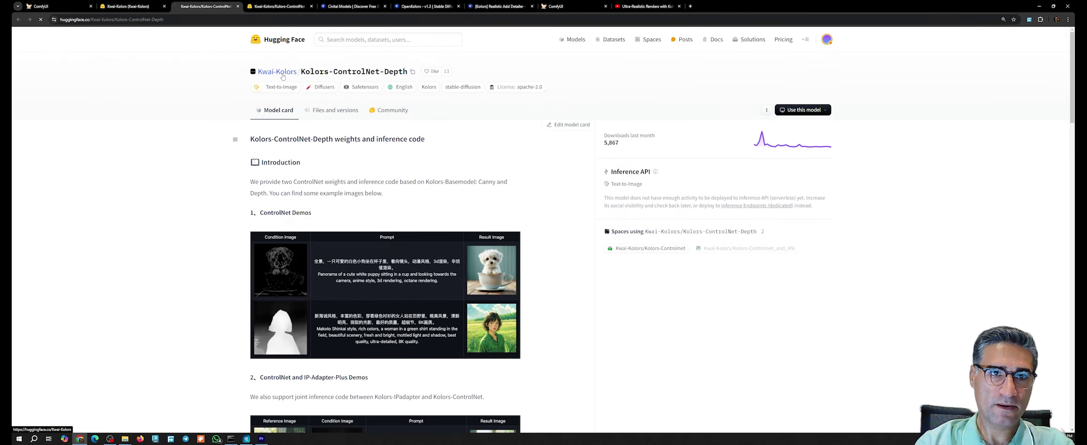
click(283, 77)
scroll(449, 366, down, 3)
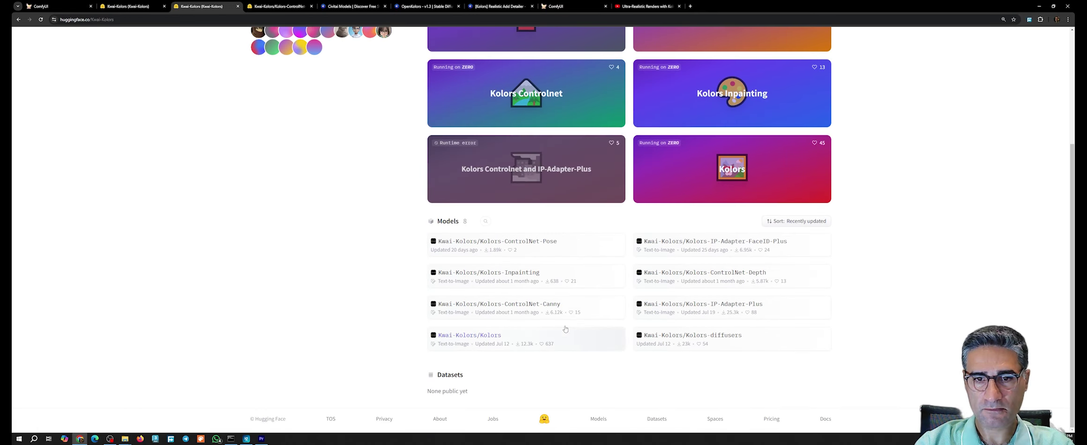
middle_click(747, 305)
click(280, 5)
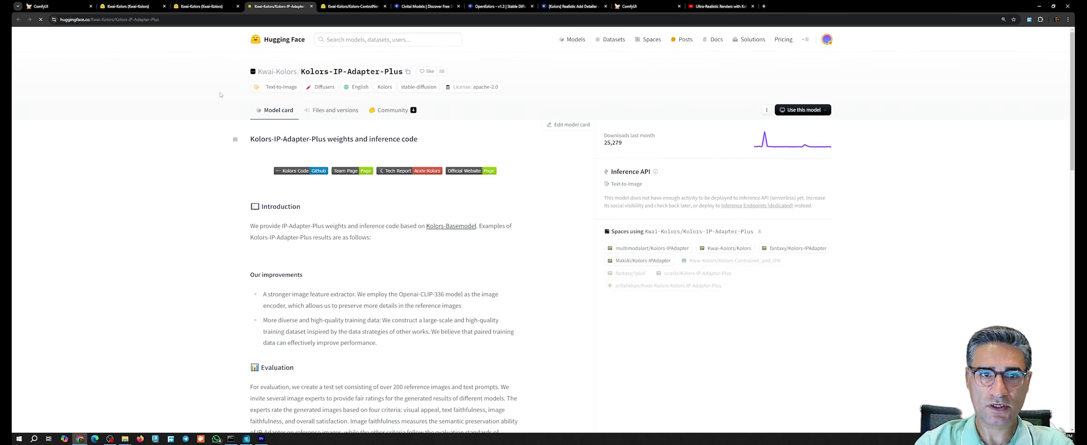
Step: Examine the Kolors-IP-Adapter-Plus repository files, its image_encoder folder and the model card
click(316, 112)
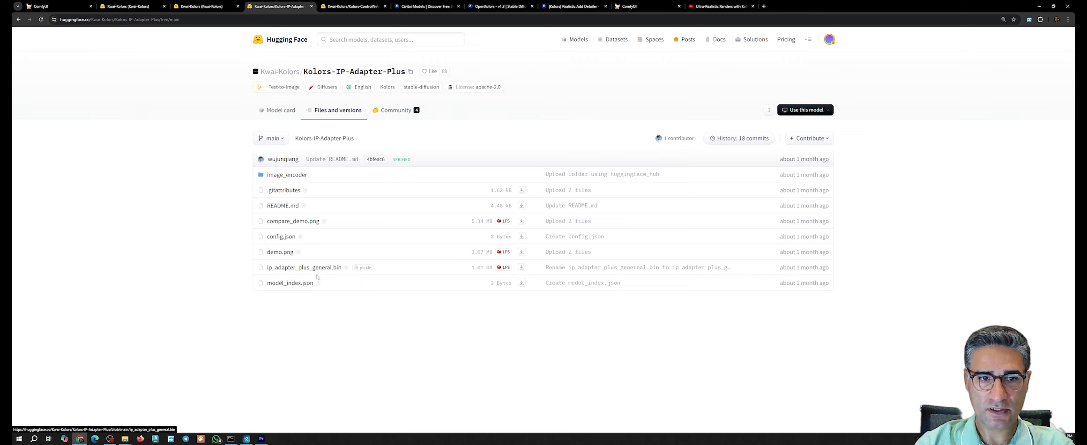
click(288, 175)
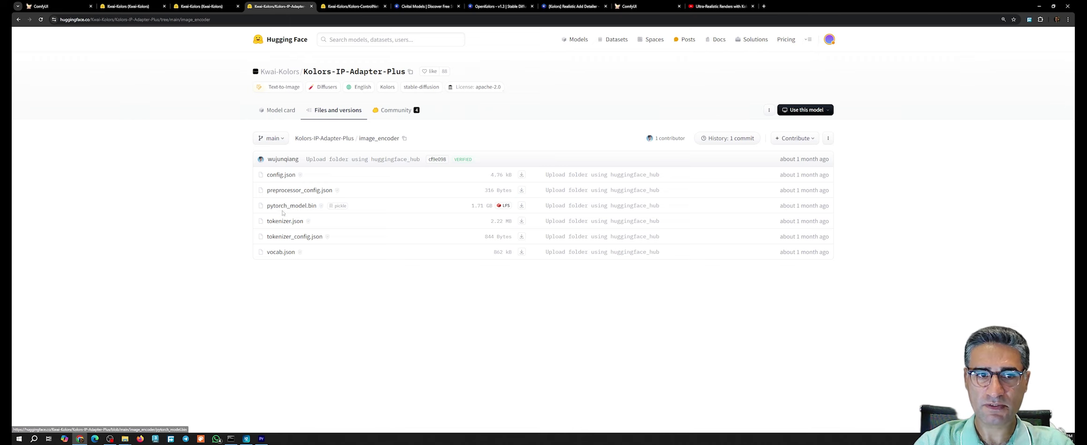
click(286, 110)
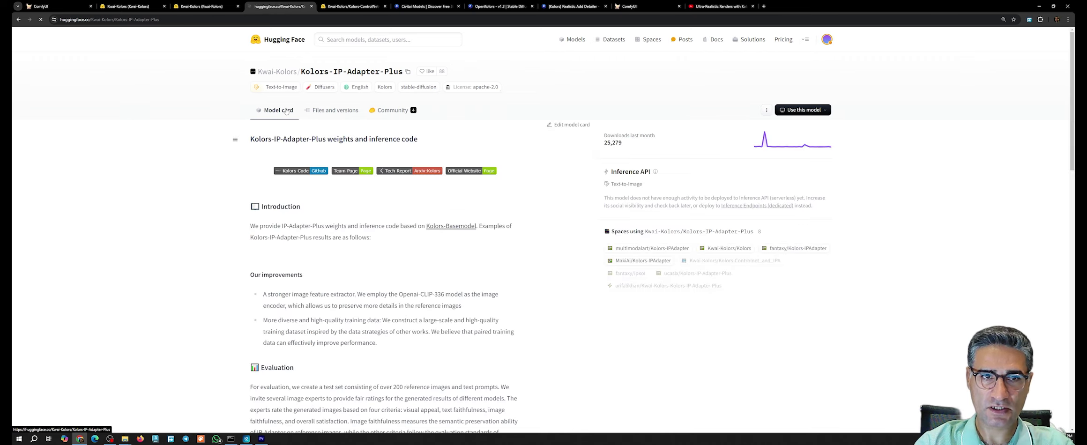
click(201, 4)
Step: Return to ComfyUI and move all the copied nodes together further below the muted group
click(45, 6)
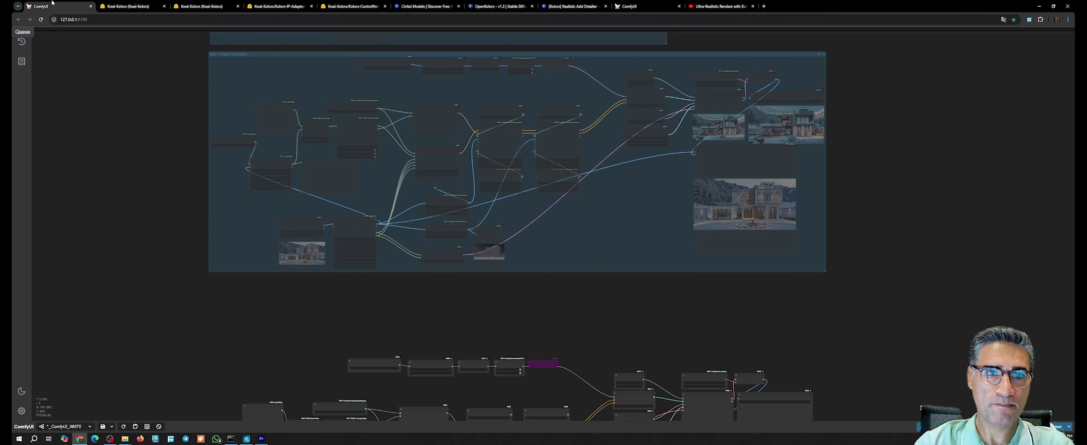
scroll(469, 328, down, 4)
drag(485, 301, 519, 143)
scroll(587, 359, up, 3)
scroll(617, 379, down, 4)
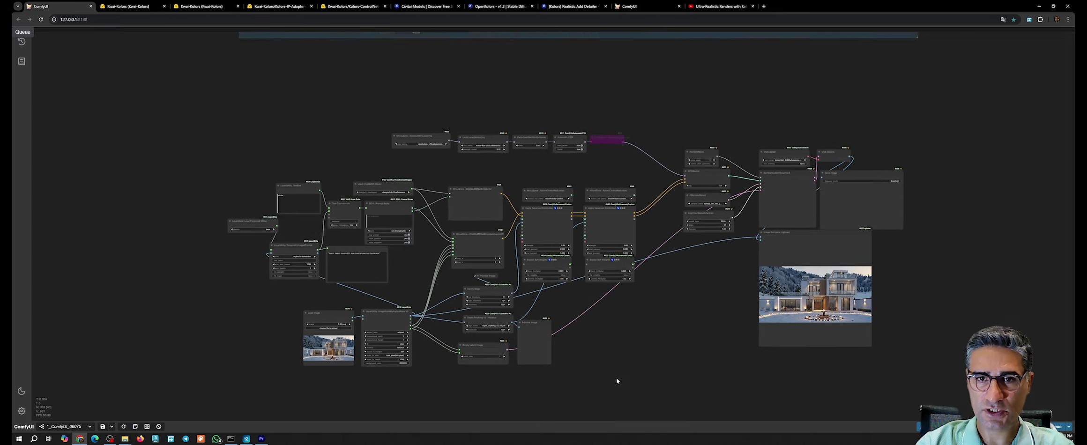
drag(626, 371, 613, 234)
drag(770, 311, 294, 106)
drag(699, 159, 694, 198)
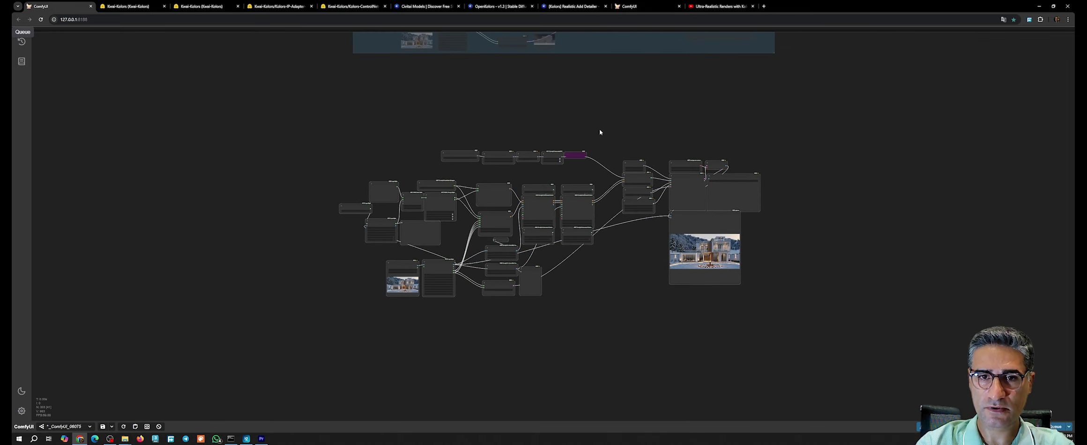
click(600, 129)
scroll(571, 133, up, 9)
scroll(498, 132, up, 4)
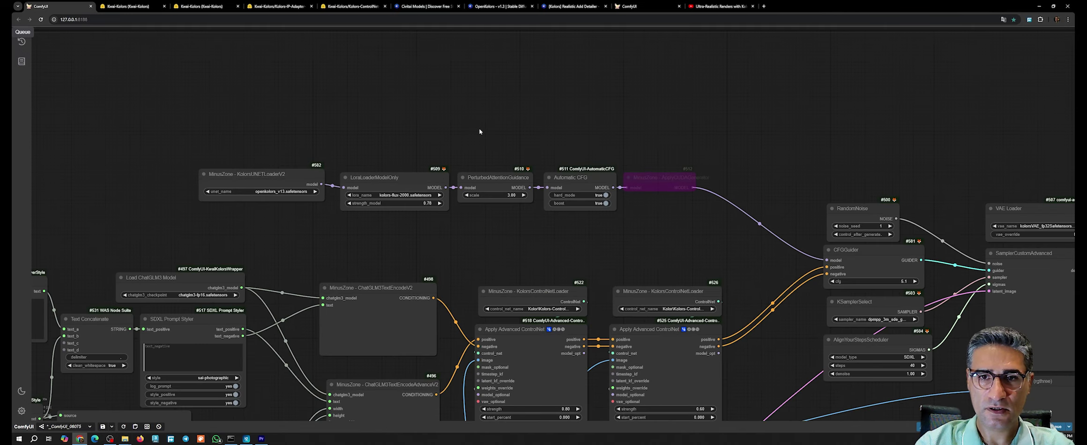
double_click(480, 123)
text(i)
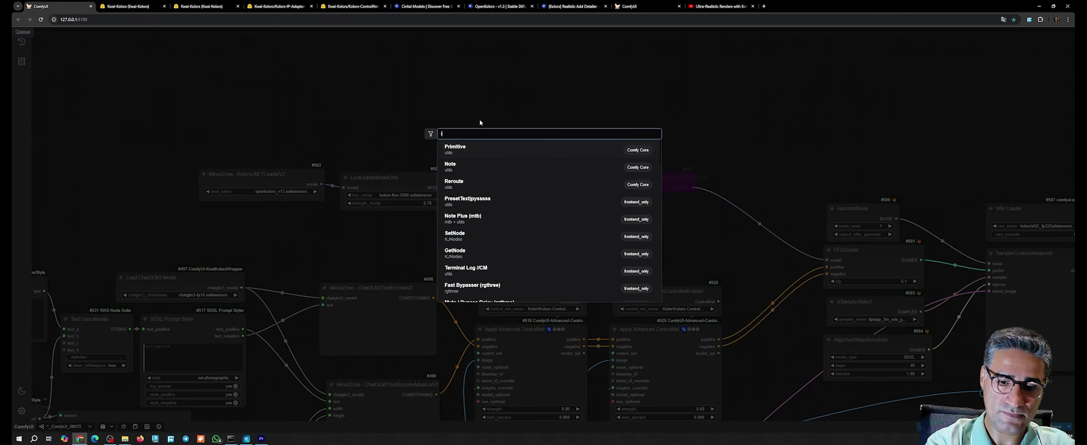
click(480, 123)
Step: Add an IPAdapter Advanced node and place it above the copied workflow's model chain
right_click(487, 108)
click(490, 106)
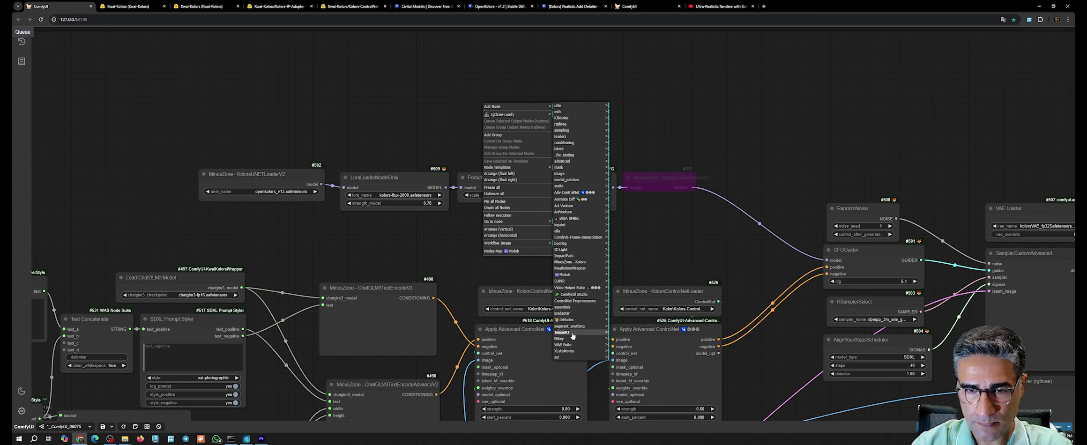
click(565, 313)
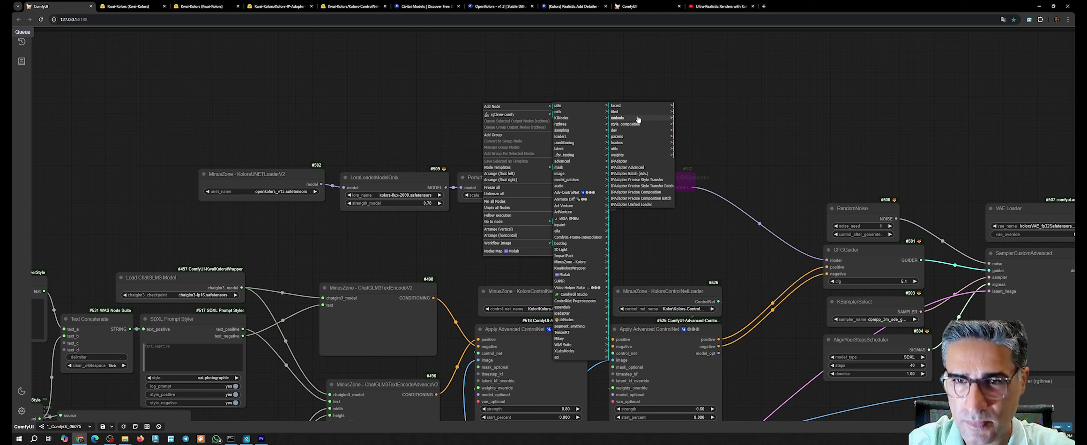
click(634, 167)
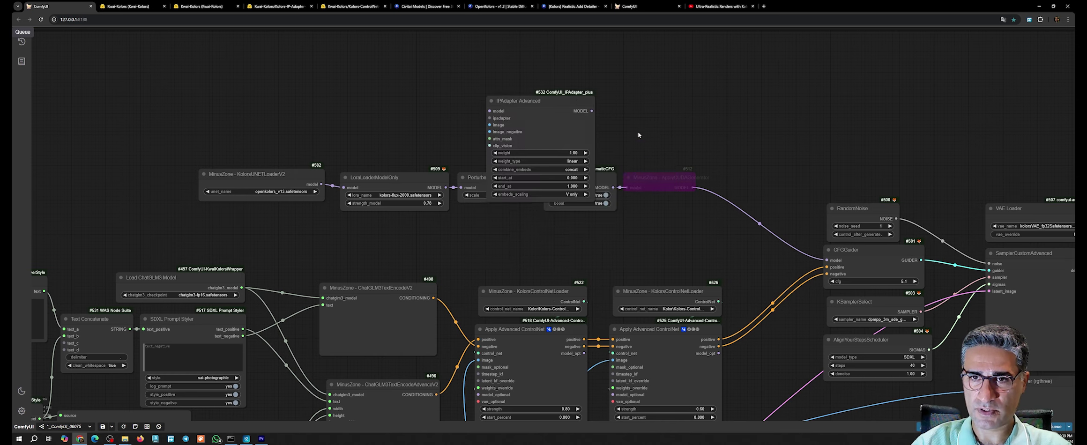
drag(547, 105, 675, 52)
drag(589, 69, 592, 95)
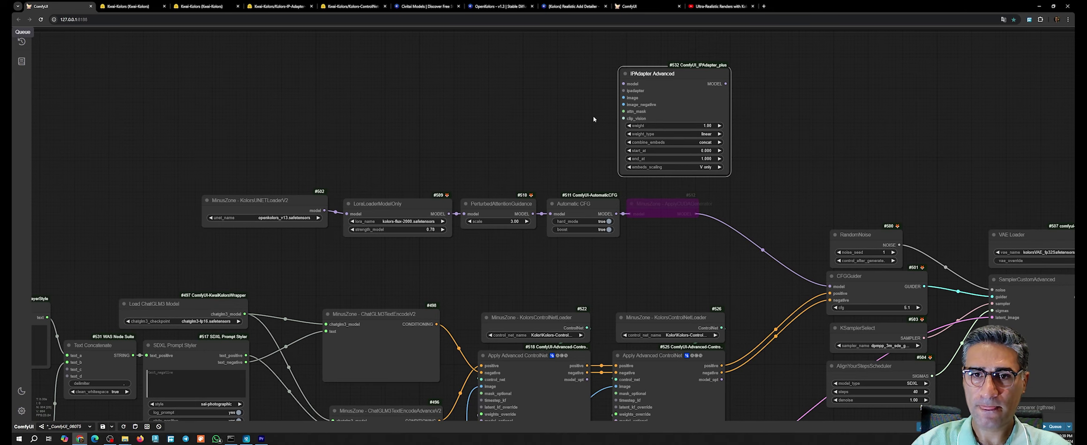
Step: Connect Automatic CFG's MODEL output to IPAdapter Advanced and the adapter's MODEL output to CFGGuider's model input
drag(689, 88, 717, 74)
drag(616, 214, 652, 71)
drag(751, 72, 830, 286)
Step: Add an IPAdapter Model Loader connected to the ipadapter input and place it beside IPAdapter Advanced
scroll(638, 129, up, 5)
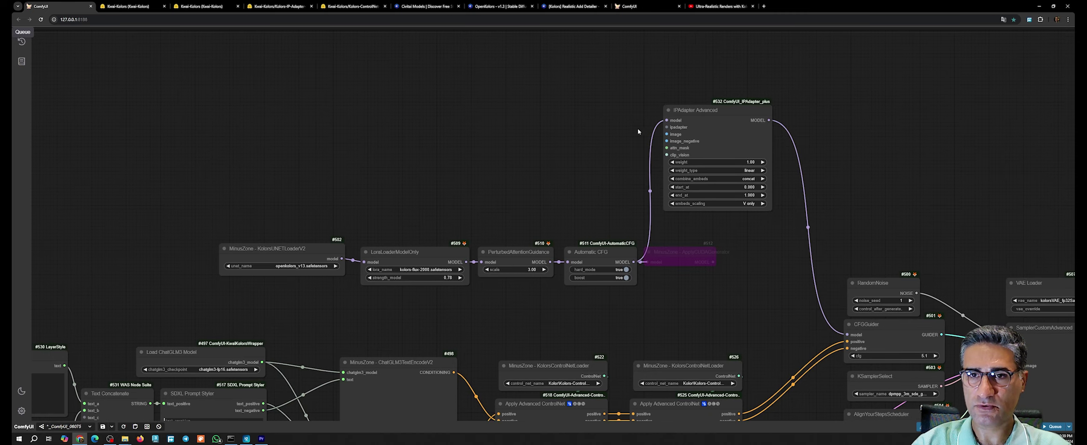
drag(669, 129, 604, 130)
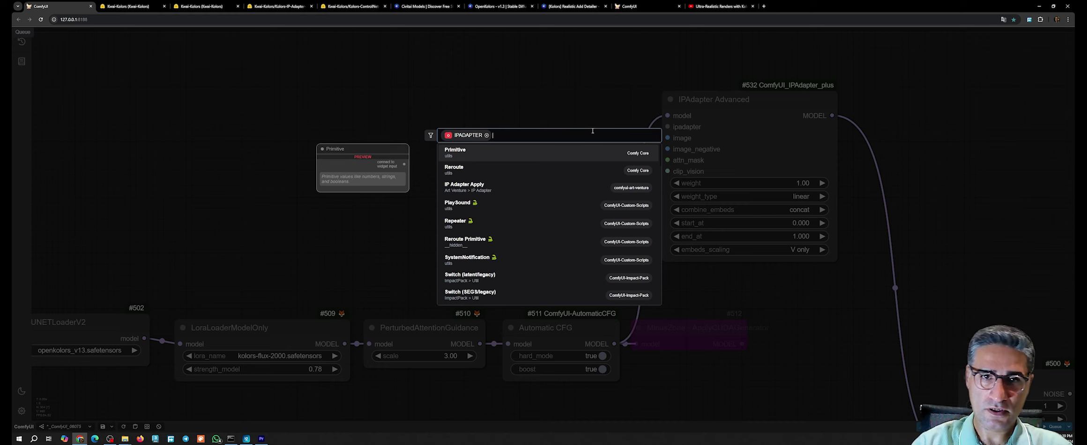
text(ip)
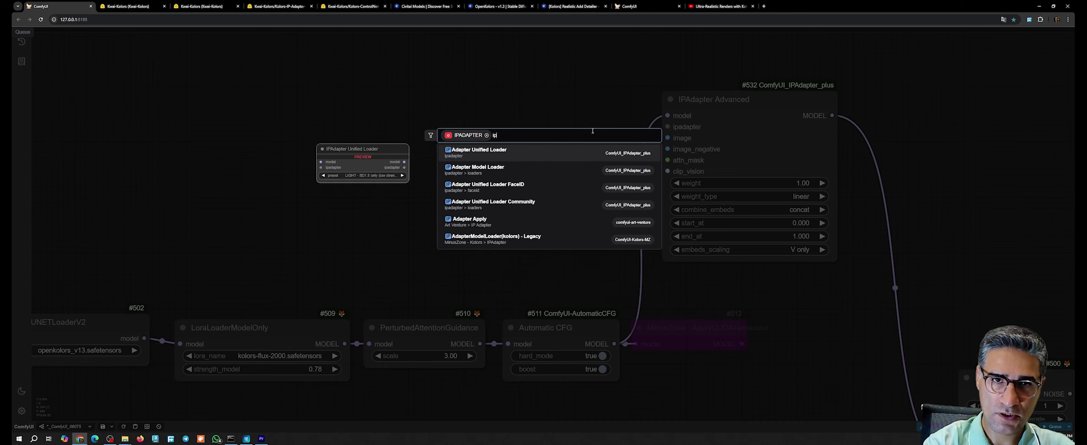
click(484, 173)
drag(632, 117, 506, 105)
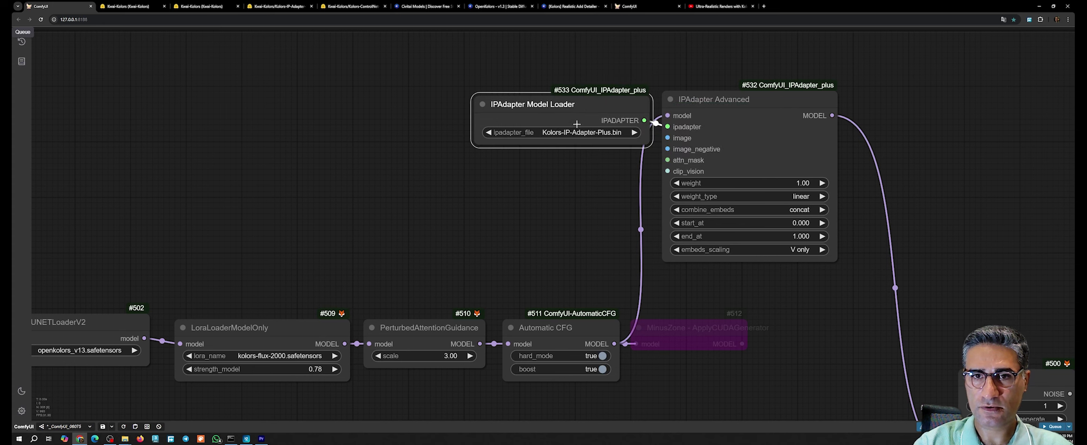
Step: Select Kolors-IP-Adapter-Plus.bin in the IPAdapter Model Loader and move that node farther from IPAdapter Advanced
click(575, 134)
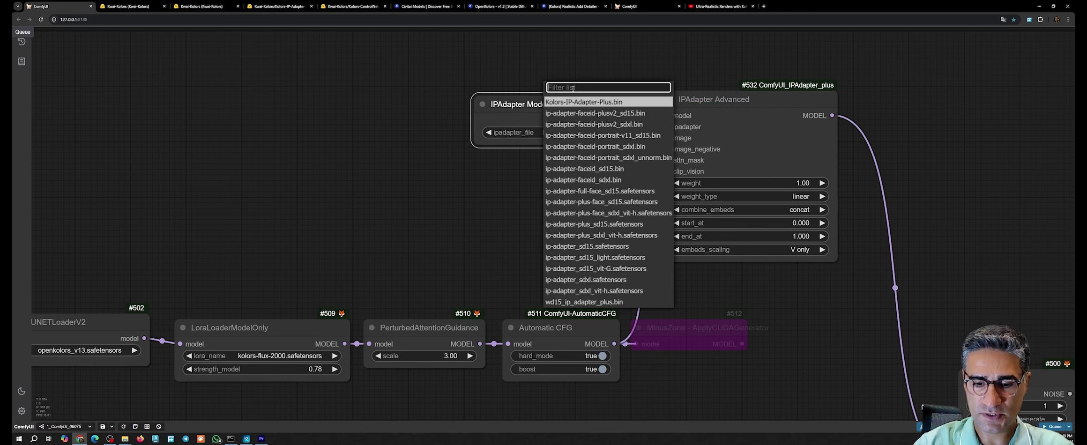
text(ko)
click(588, 146)
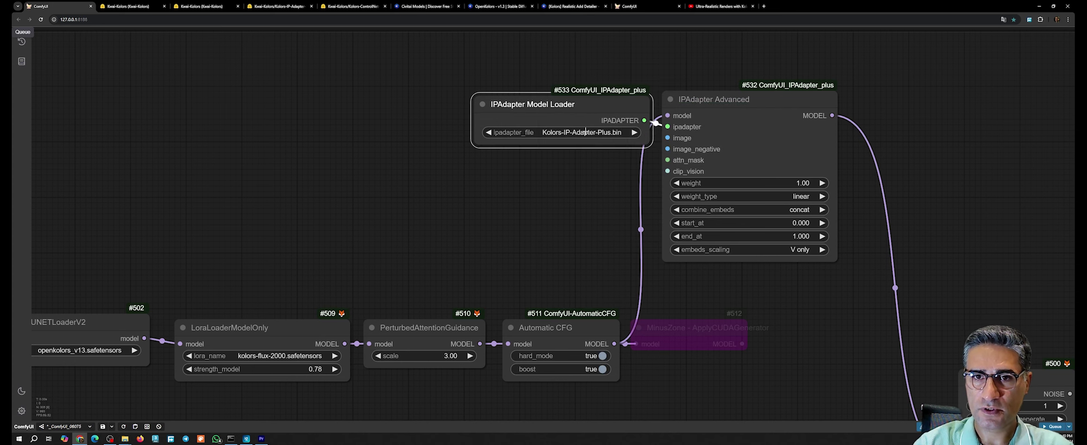
scroll(581, 146, up, 5)
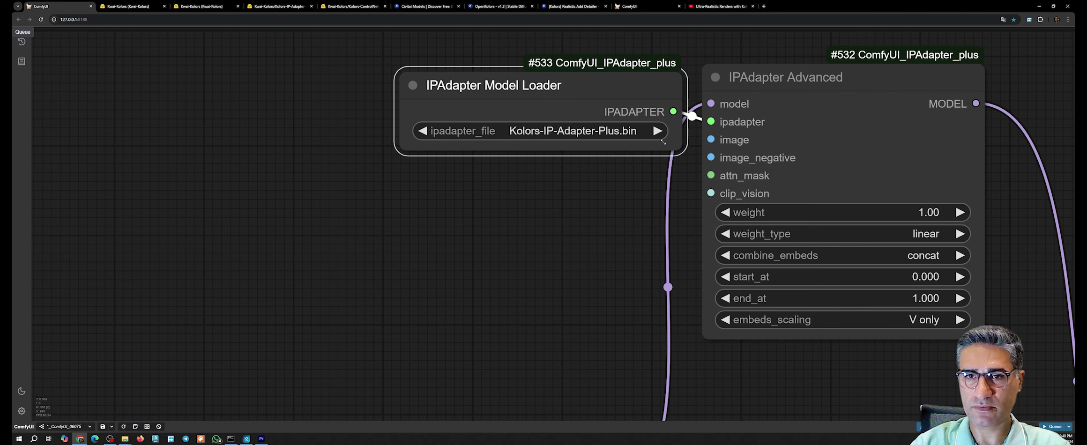
scroll(632, 158, down, 4)
drag(603, 102, 432, 81)
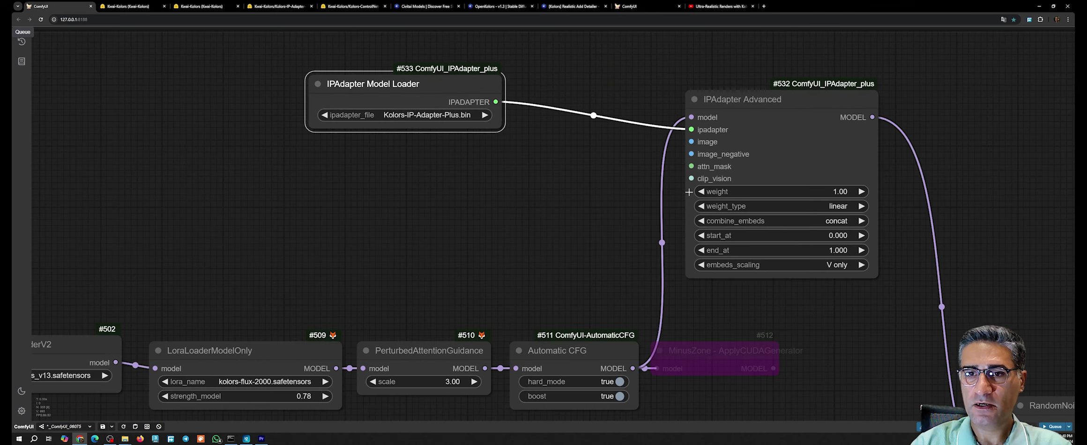
Step: Add a Load CLIP Vision node connected to IPAdapter Advanced's clip_vision input, select Kolors_Clipvision_336.bin, and place it below IPAdapter Model Loader
drag(692, 178, 501, 193)
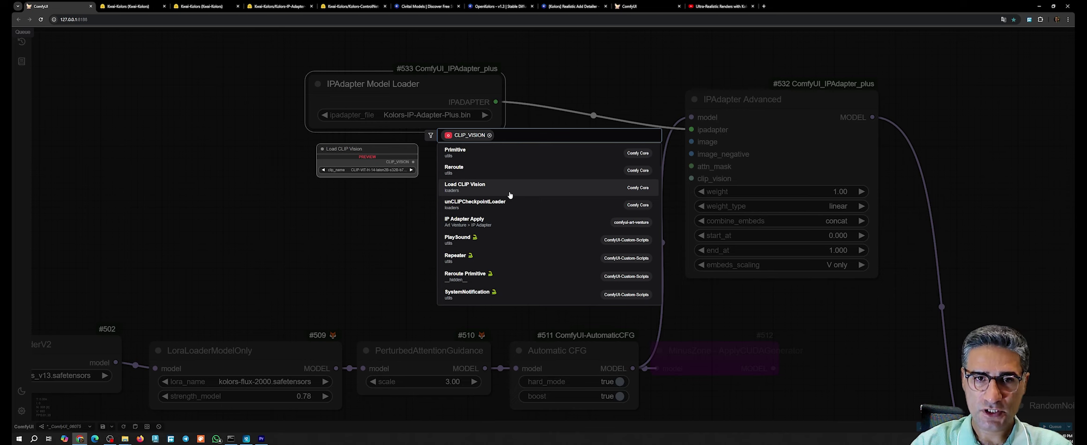
text(cl)
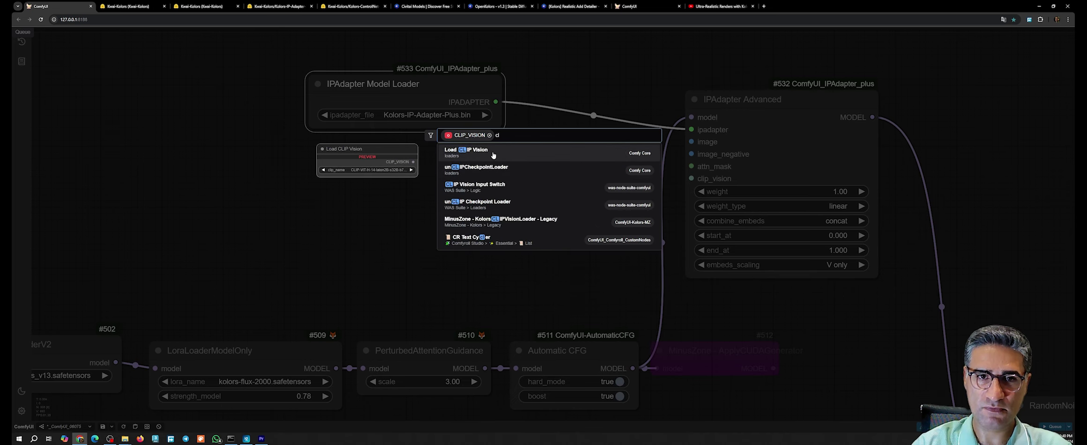
click(493, 155)
click(491, 198)
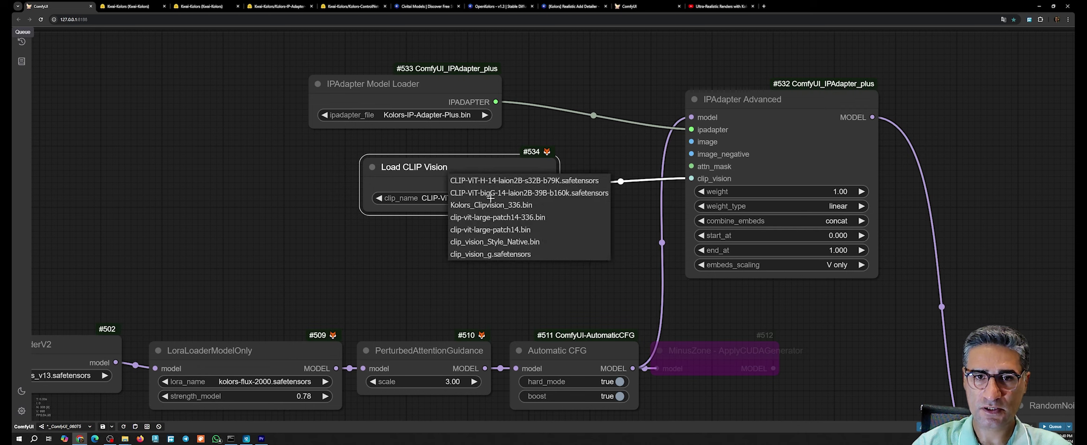
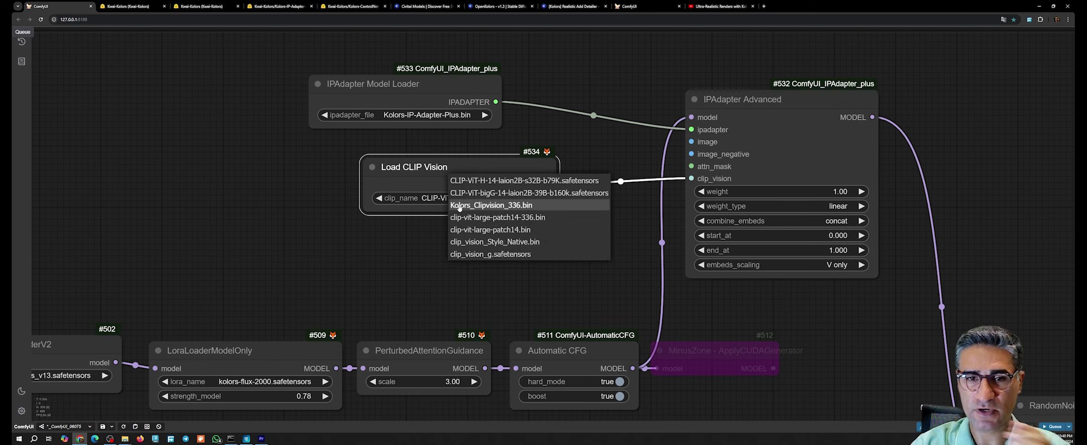
click(460, 207)
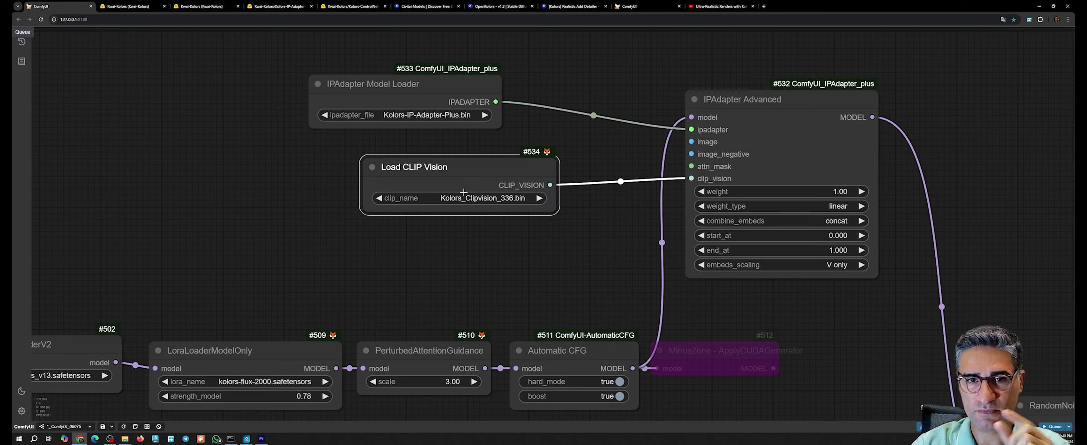
drag(494, 184, 439, 211)
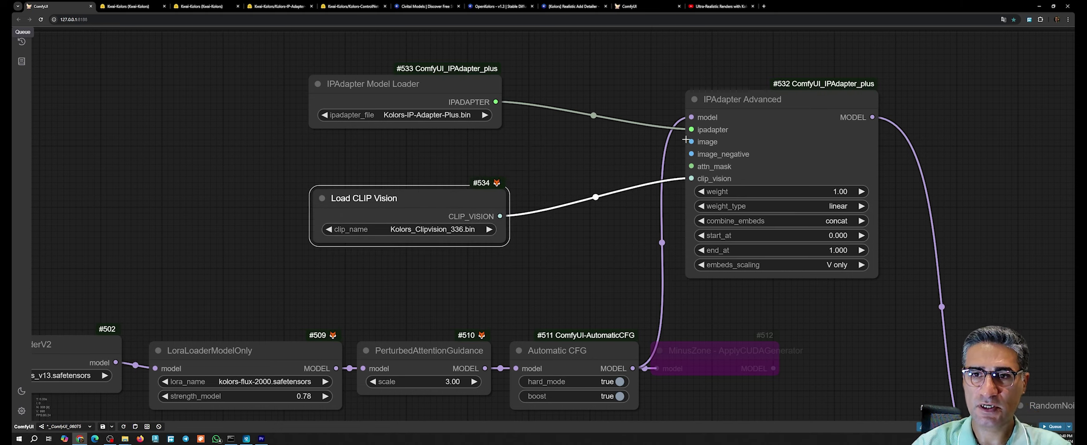
Step: Add a Load Image node connected to IPAdapter Advanced's image input and load the house picture 5 (17).png
drag(692, 142, 483, 168)
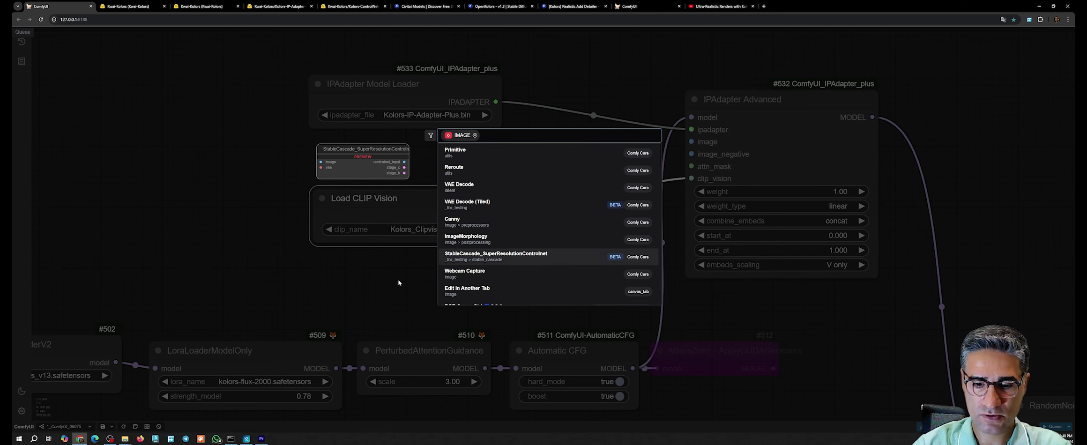
text(lo)
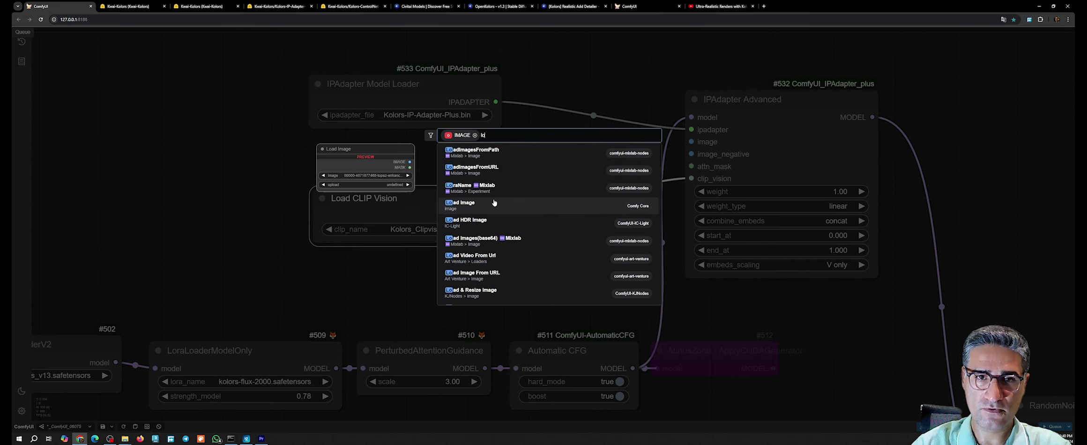
click(463, 205)
drag(640, 142, 518, 137)
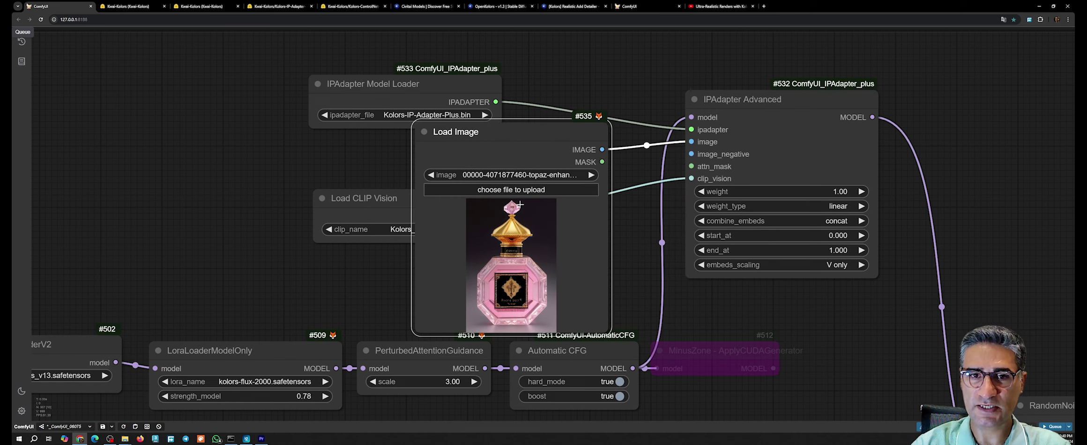
click(512, 190)
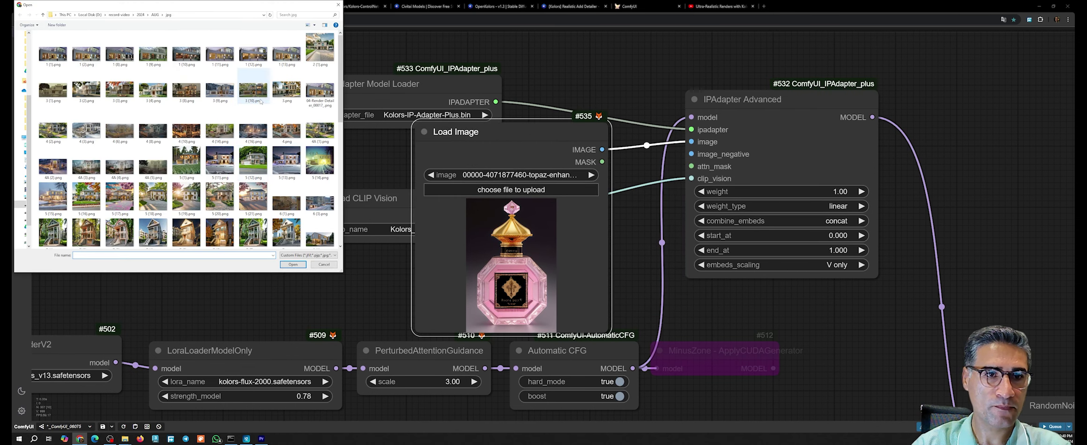
double_click(119, 197)
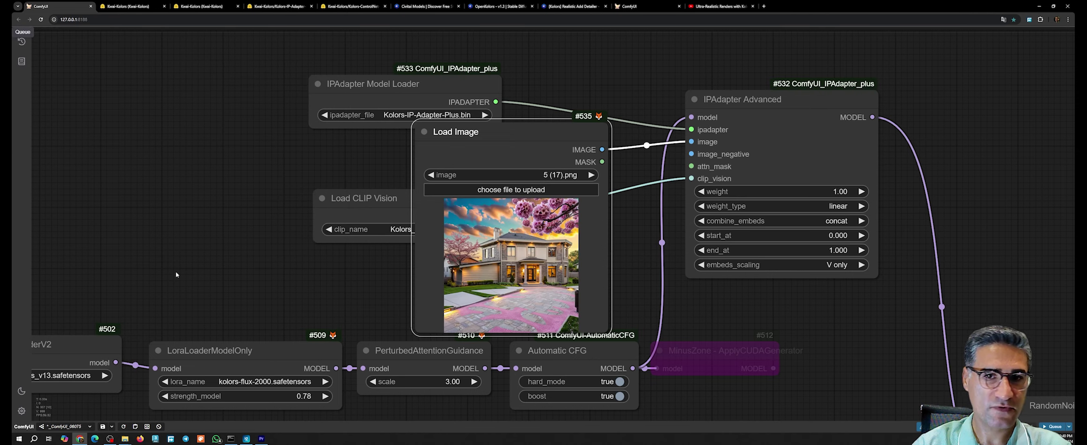
Step: Move the new Load Image node clear of the IPAdapter Model Loader and Load CLIP Vision nodes
scroll(592, 208, down, 6)
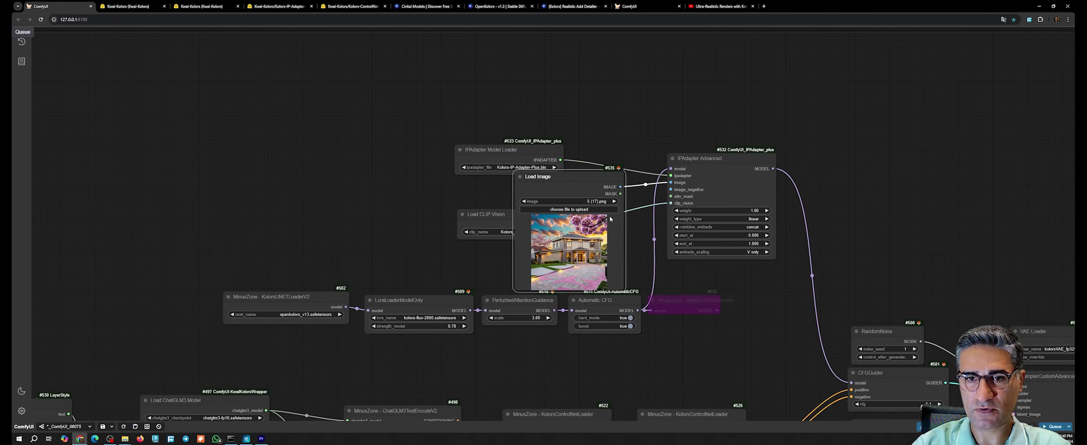
drag(582, 185, 396, 178)
scroll(472, 193, up, 2)
scroll(474, 194, up, 4)
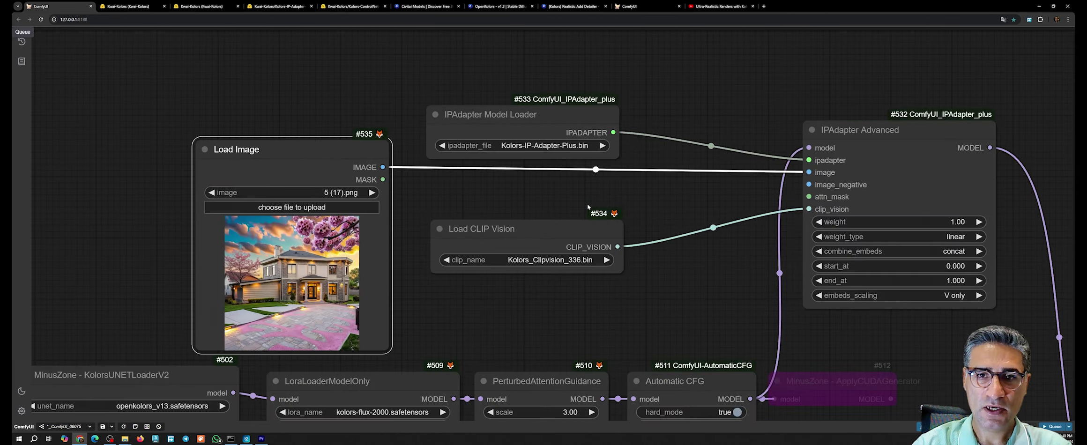
Step: Examine the CLIP Vision model name and the reference image, and shift Load CLIP Vision slightly away from Load Image
click(709, 203)
scroll(546, 149, up, 4)
scroll(606, 322, up, 4)
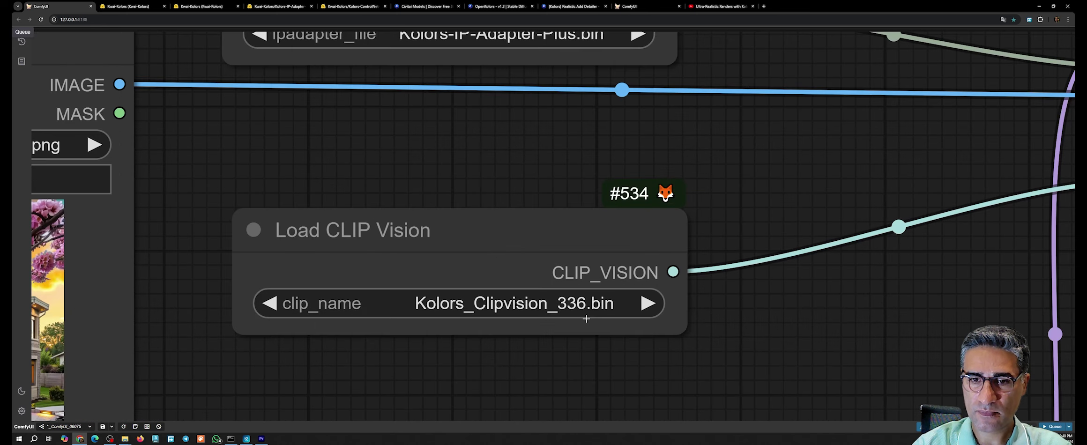
scroll(655, 271, down, 7)
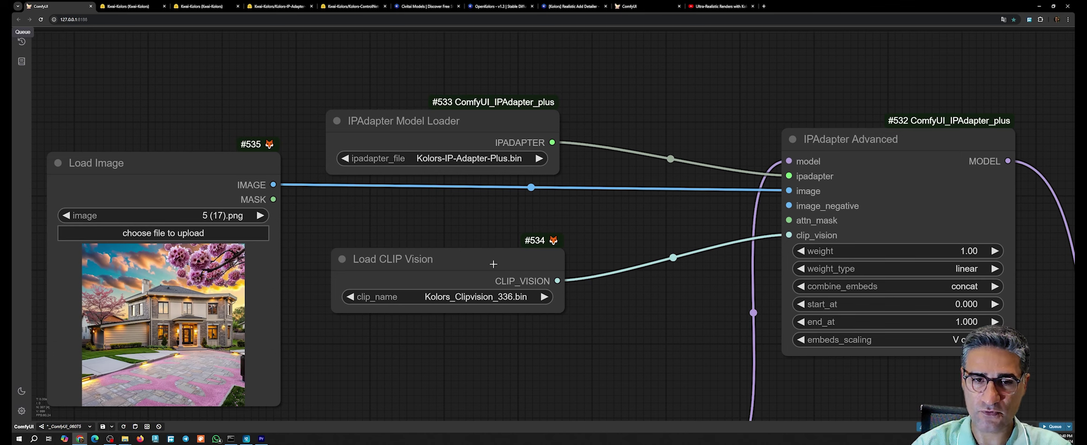
scroll(476, 315, up, 6)
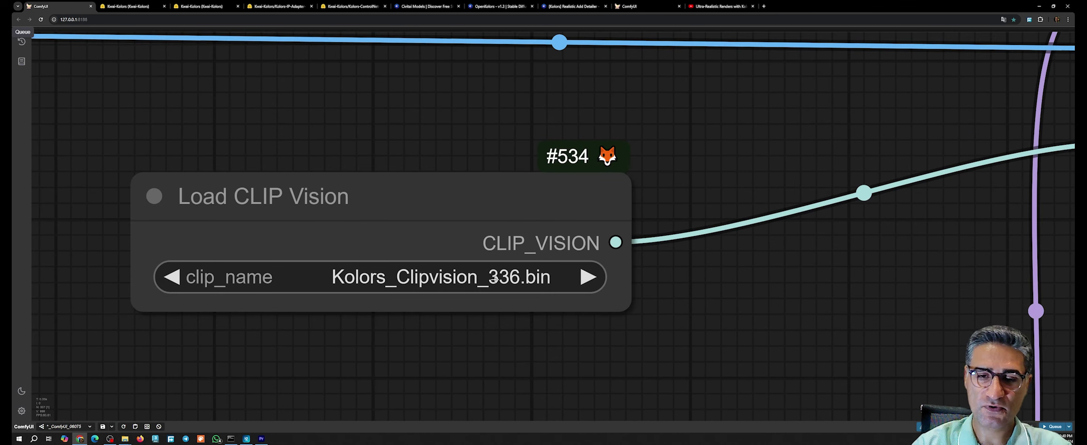
scroll(511, 285, down, 8)
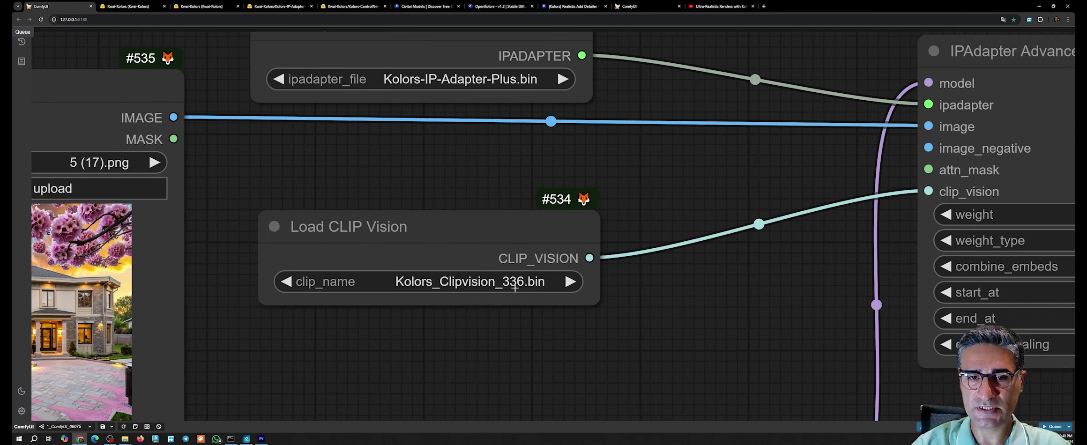
drag(493, 258, 514, 271)
click(399, 219)
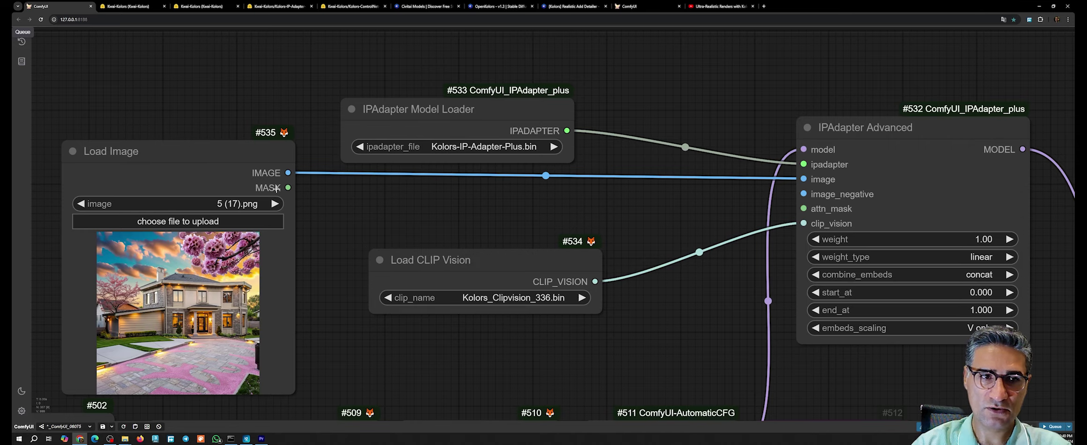
scroll(455, 151, up, 4)
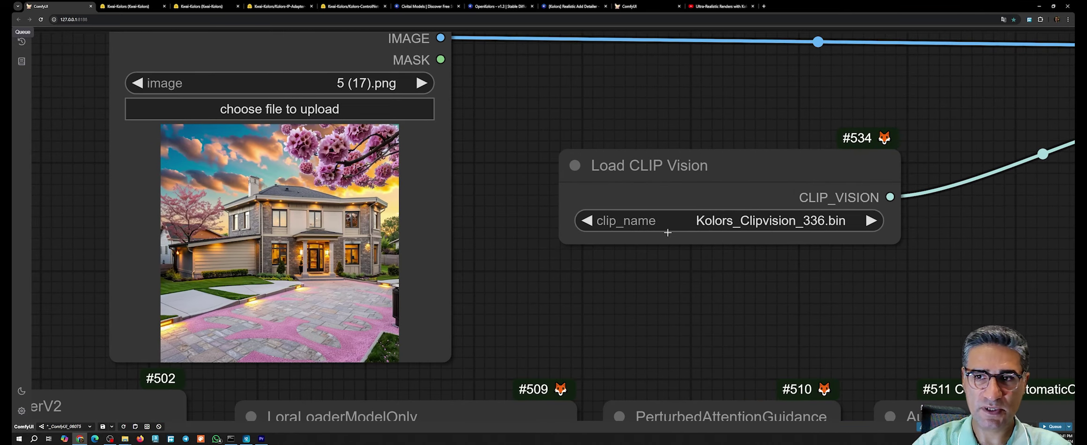
drag(655, 90, 633, 126)
scroll(543, 229, down, 11)
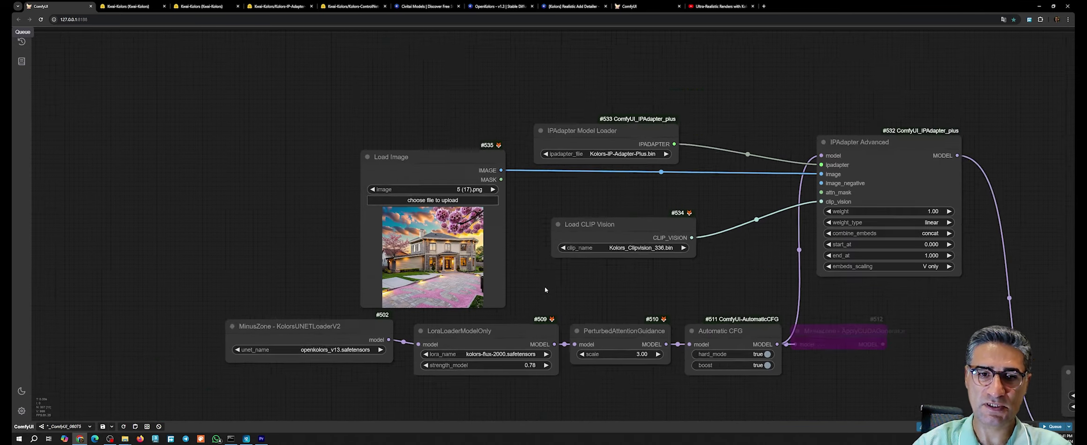
Step: Duplicate the copied workflow's ImageScaleByAspectRatio V2 node and place the duplicate beside the IP-Adapter's Load Image node
drag(525, 398, 546, 194)
scroll(592, 103, down, 3)
drag(593, 94, 616, 31)
scroll(616, 34, down, 3)
scroll(457, 336, up, 3)
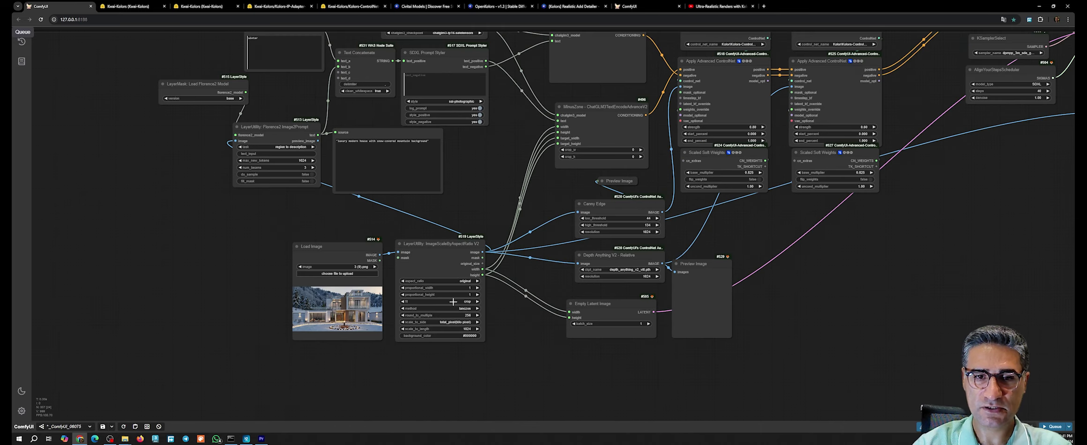
scroll(462, 272, down, 3)
drag(468, 250, 445, 311)
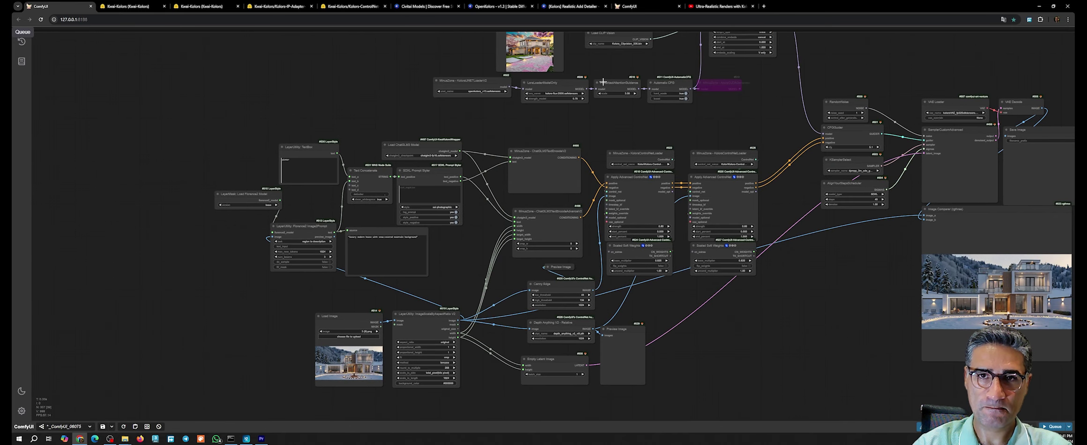
scroll(600, 64, up, 5)
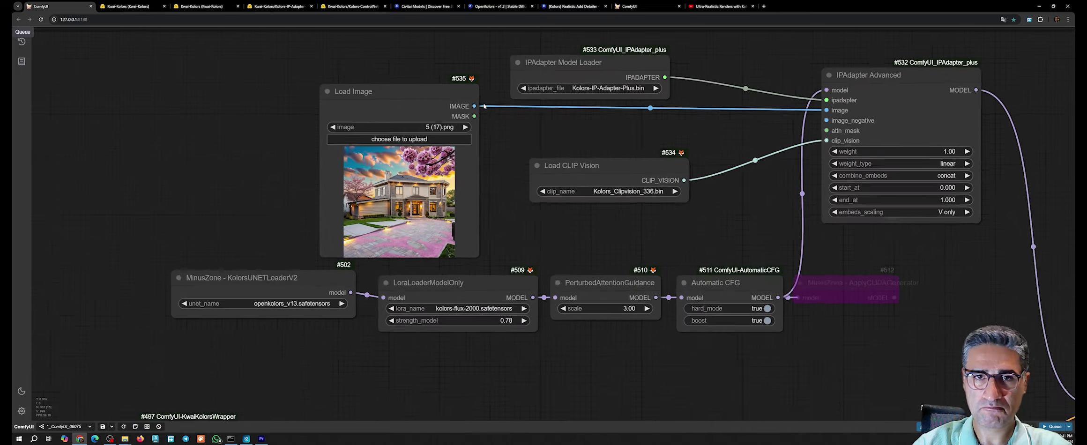
scroll(485, 106, down, 10)
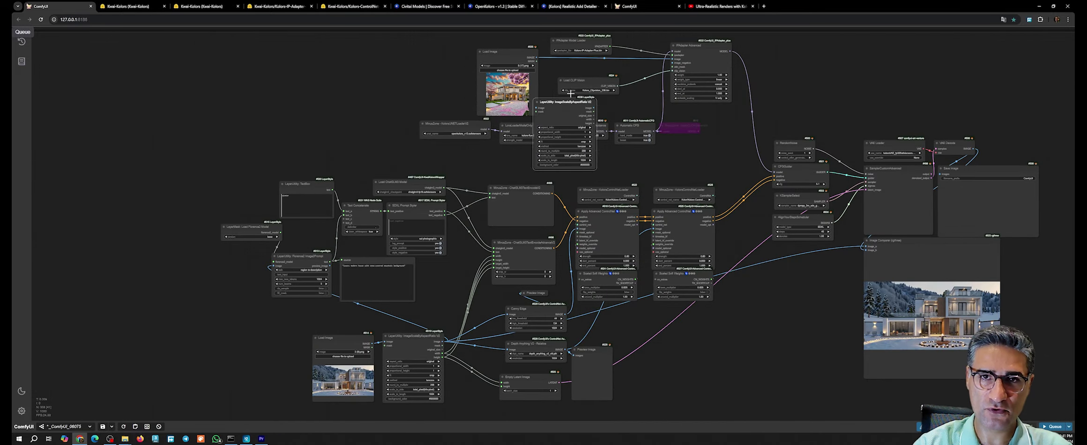
drag(570, 93, 576, 83)
scroll(591, 69, up, 10)
drag(549, 114, 564, 59)
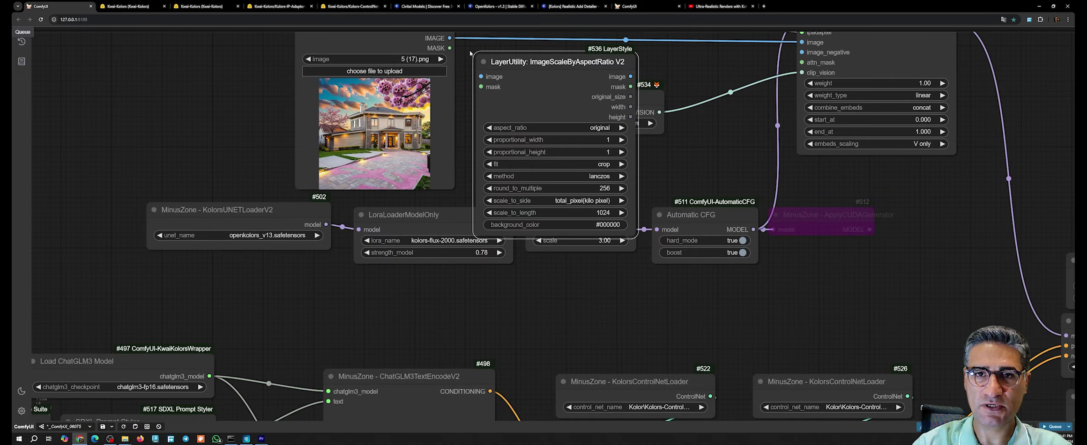
drag(470, 53, 456, 78)
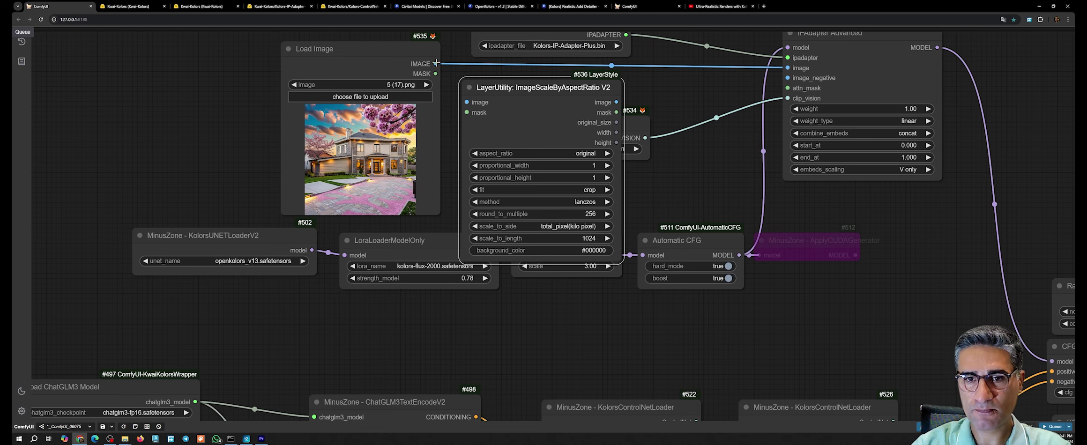
Step: Set the duplicated scaling node's scale_to_side to width and its scale_to_length to 336
click(550, 227)
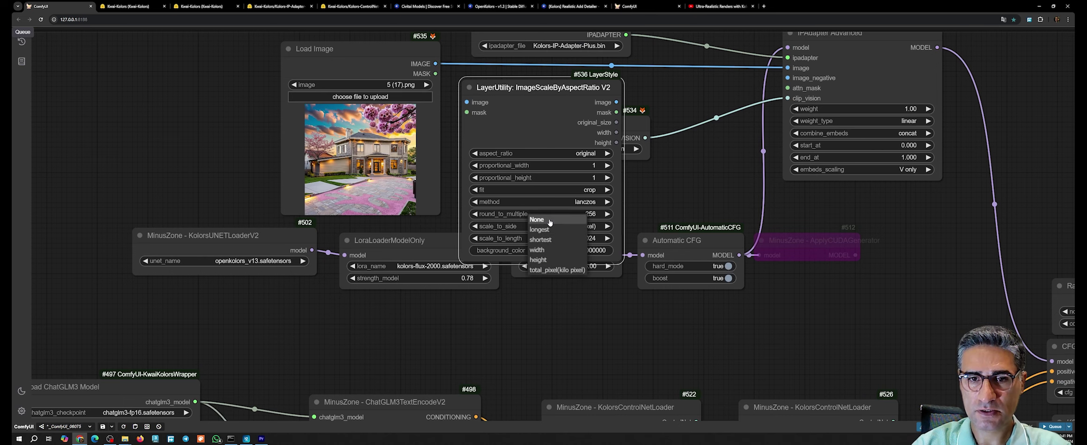
click(542, 250)
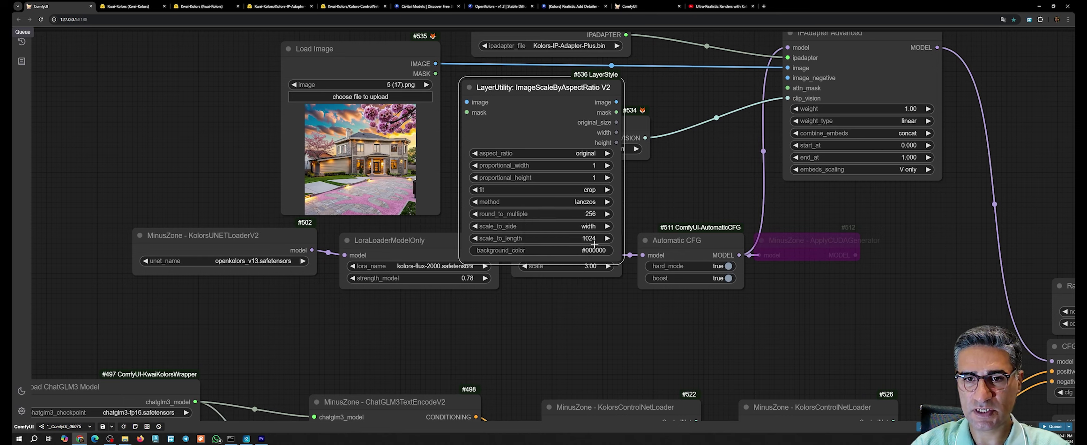
click(574, 239)
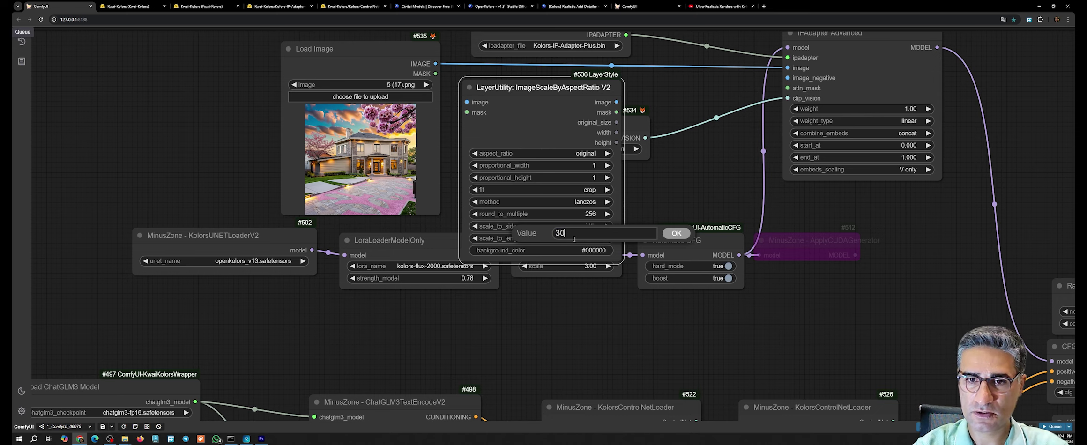
text(336)
key(Return)
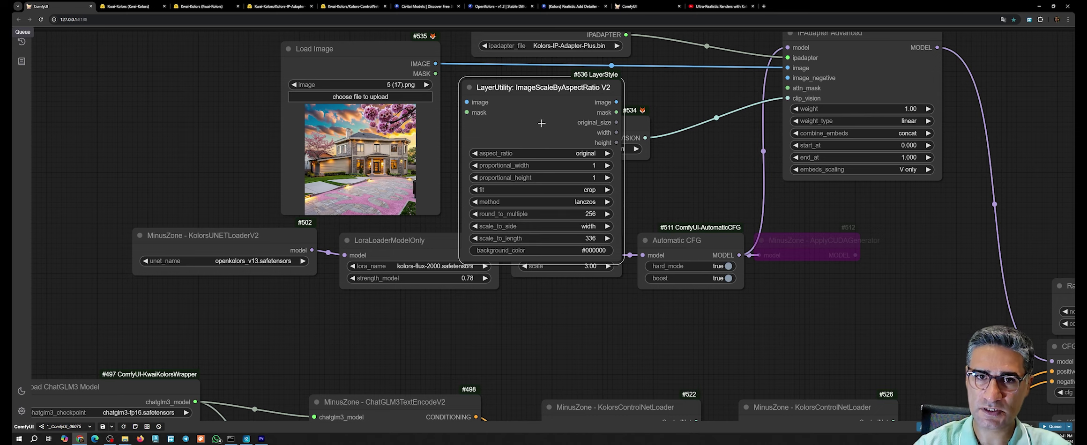
Step: Set the duplicated scaling node's aspect_ratio to 1:1 and its round_to_multiple to 8
click(553, 152)
click(555, 156)
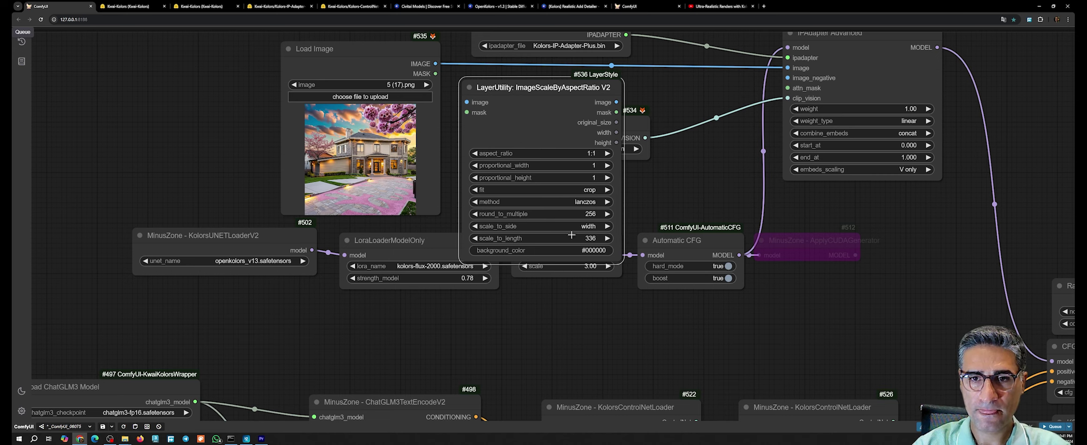
click(589, 210)
click(598, 203)
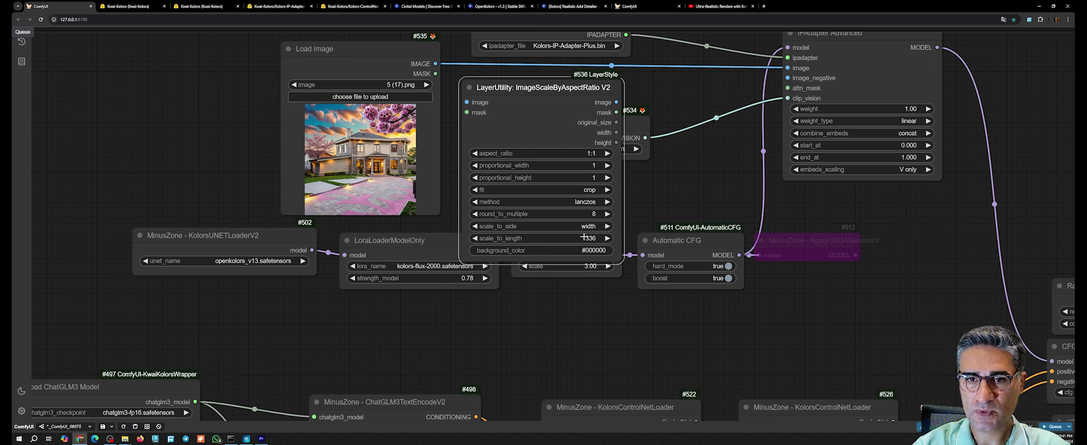
Step: Reposition Load Image and the duplicated scaling node, and route the reference image through the scaling node into IPAdapter Advanced's image input
drag(391, 58, 268, 56)
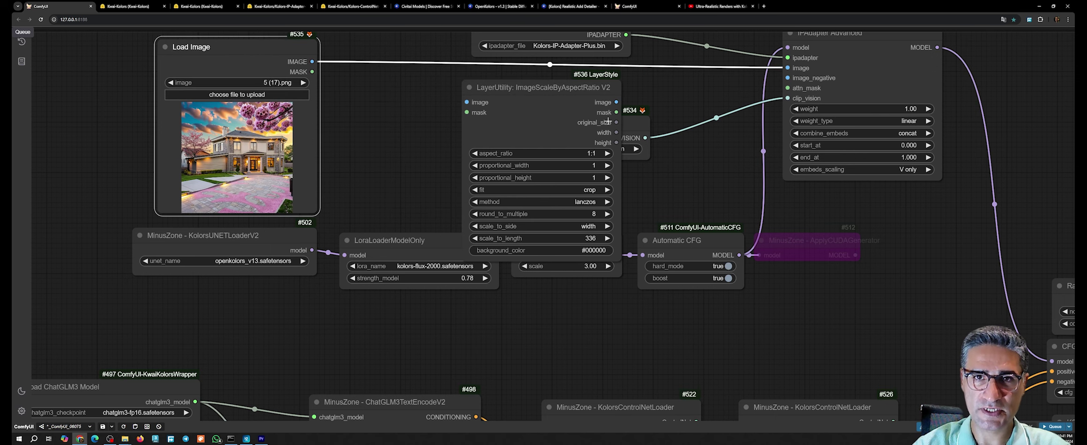
drag(575, 111, 436, 94)
drag(313, 62, 329, 84)
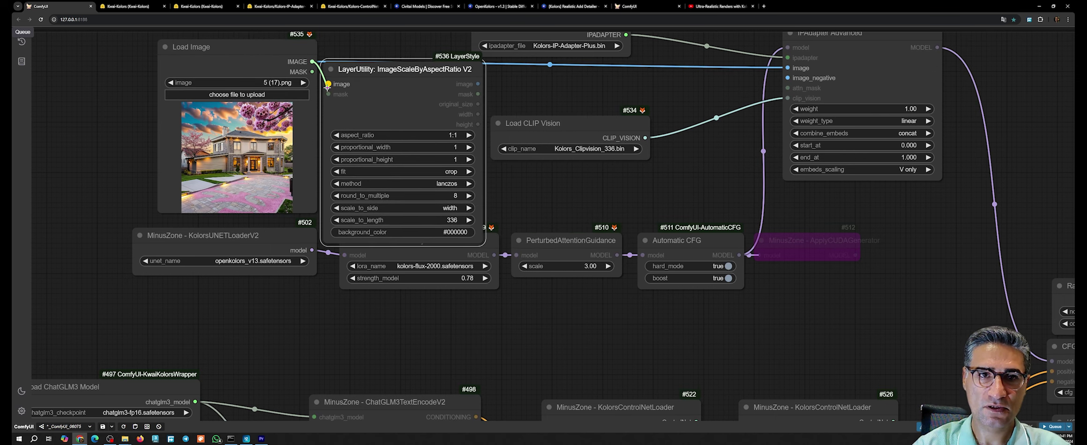
drag(477, 84, 791, 68)
Step: Move the Load CLIP Vision node farther from the duplicated scaling node, toward IPAdapter Advanced
scroll(702, 133, down, 1)
drag(702, 134, 611, 199)
drag(499, 192, 549, 181)
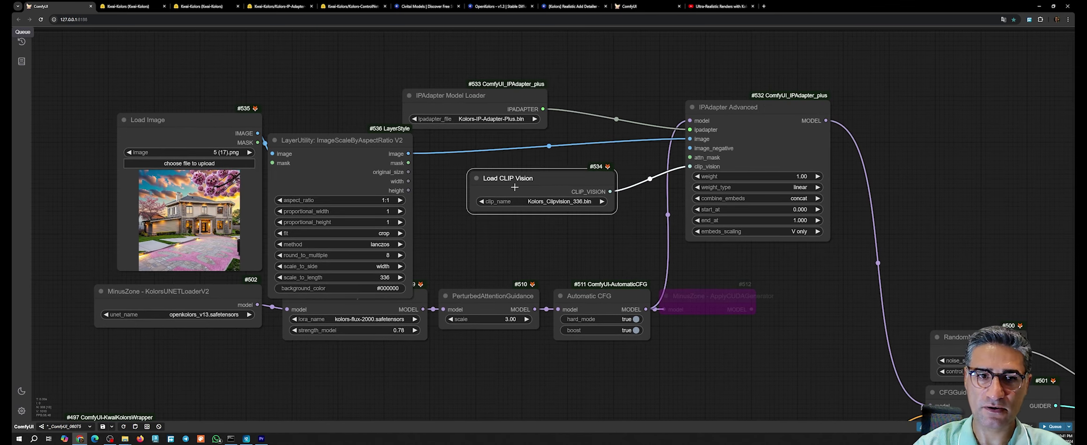
Step: Move the IPAdapter Model Loader clear of the reference image's scaling node, and align that scaling node beside its Load Image node
drag(474, 97, 575, 86)
drag(384, 160, 401, 134)
drag(574, 242, 538, 102)
Step: Examine the workflow from the IP-Adapter nodes down to the prompt, ControlNet and input image sections
scroll(531, 206, down, 4)
drag(448, 407, 591, 184)
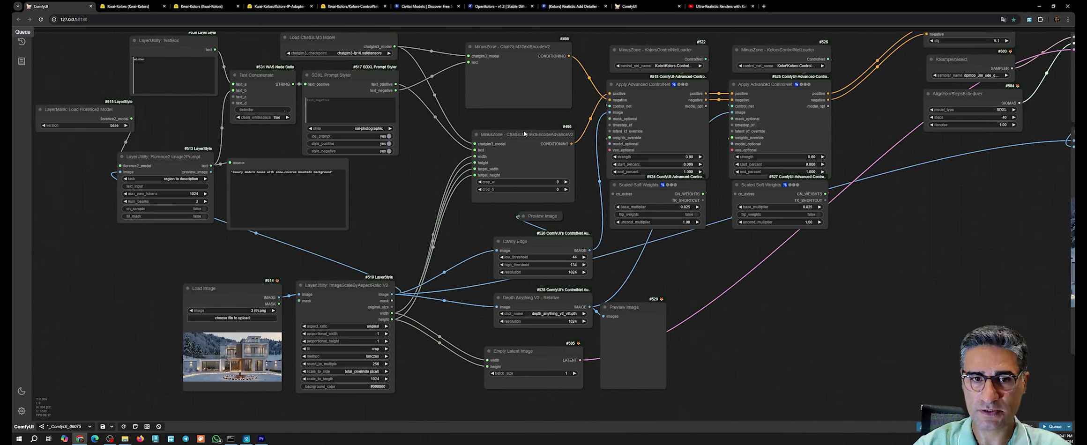
scroll(505, 187, down, 4)
drag(453, 68, 499, 92)
scroll(499, 92, up, 5)
scroll(498, 92, down, 5)
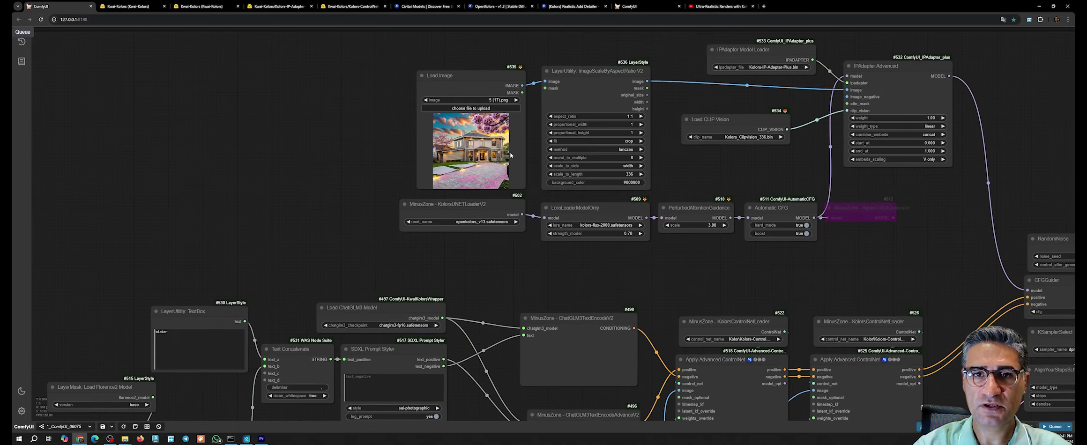
scroll(567, 288, up, 4)
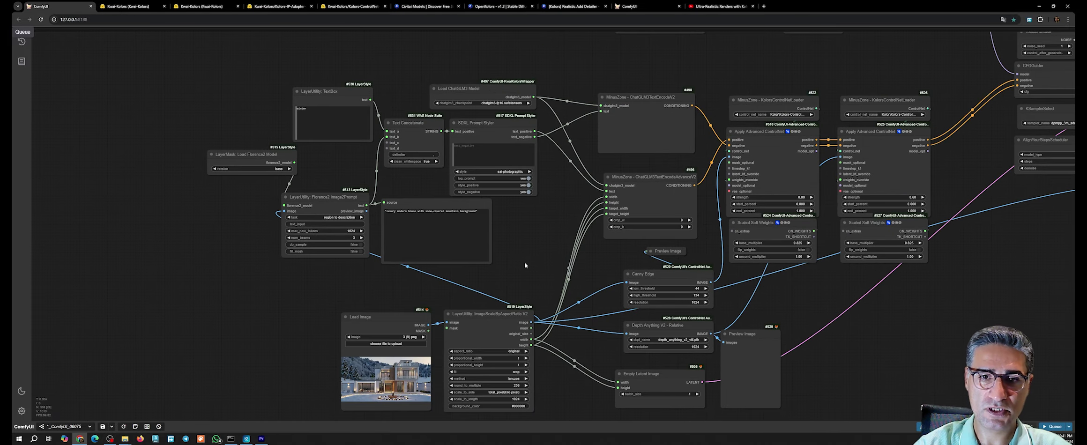
scroll(520, 244, down, 3)
scroll(504, 179, up, 3)
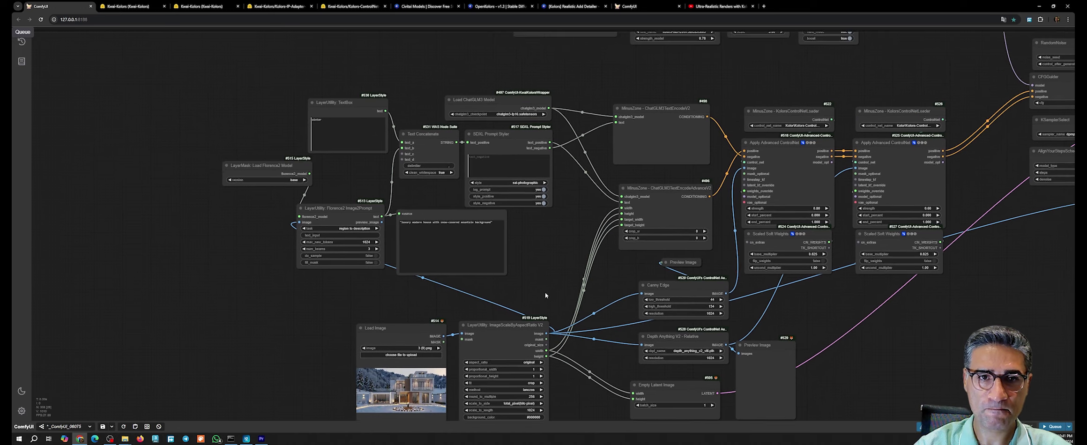
Step: Move the caption display node slightly away from Florence2 Image2Prompt and select the caption text in it
scroll(370, 196, up, 6)
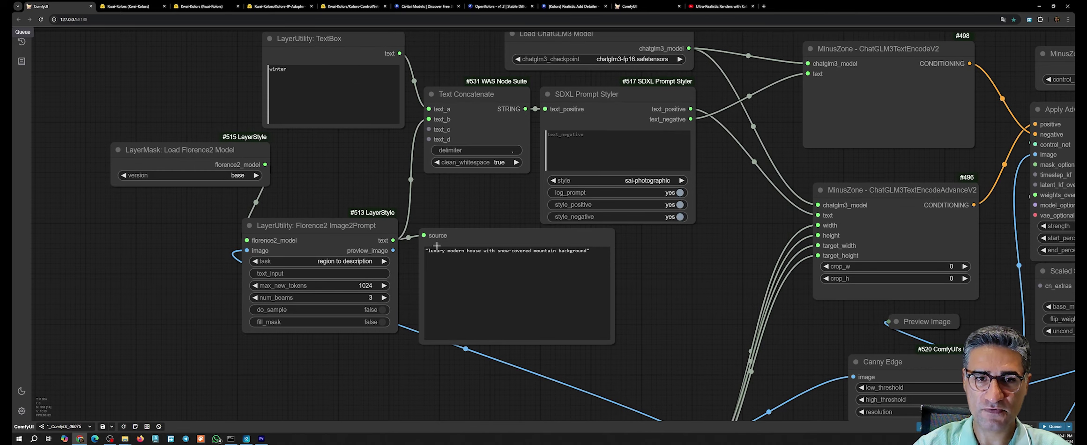
drag(502, 238, 520, 256)
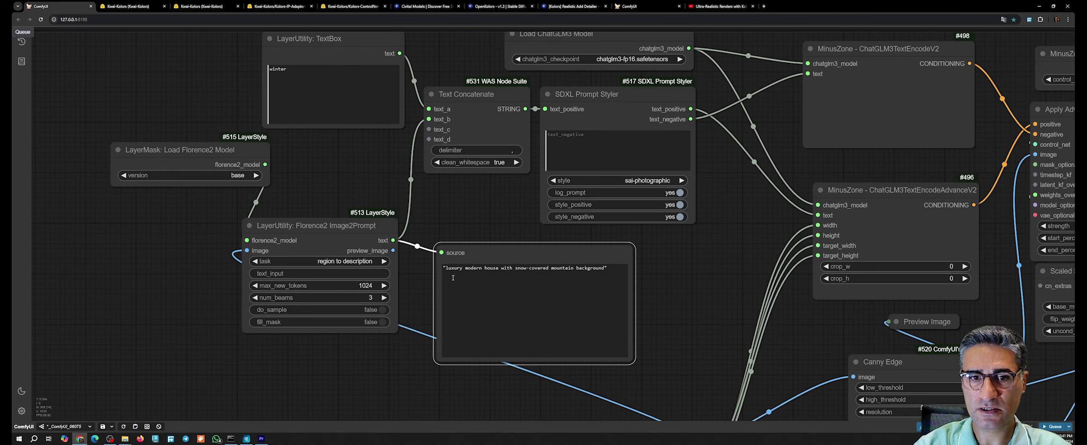
drag(448, 268, 576, 274)
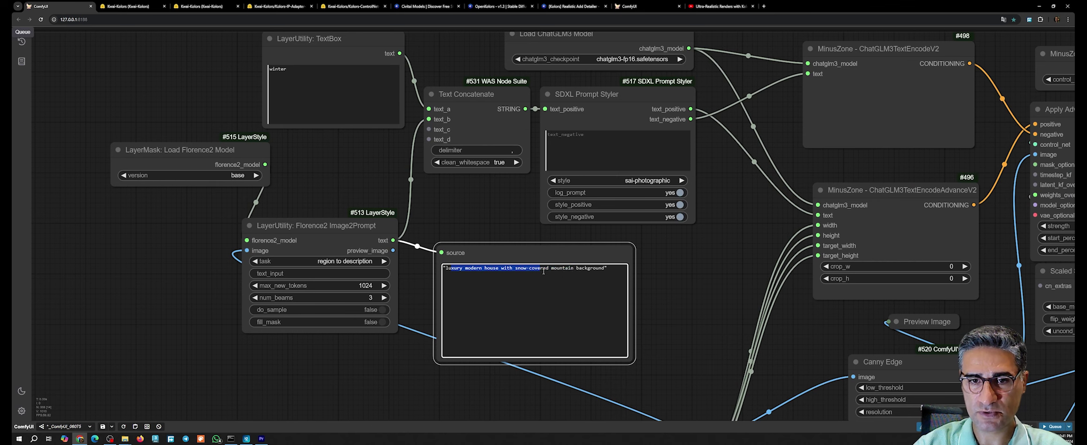
Step: Connect Florence2 Image2Prompt's text output directly to ChatGLM3TextEncodeAdvanceV2's text input, and leave ChatGLM3TextEncodeV2's text input disconnected
drag(396, 240, 807, 75)
drag(774, 244, 678, 272)
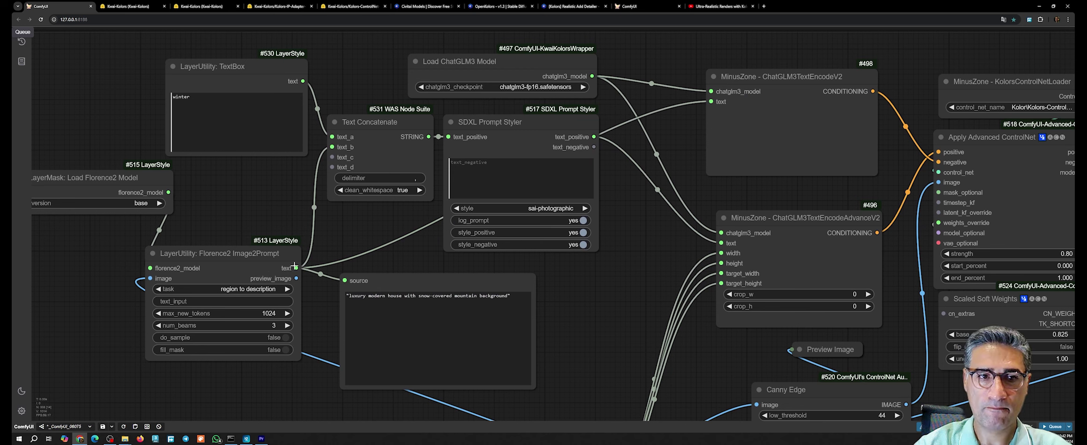
drag(296, 268, 721, 242)
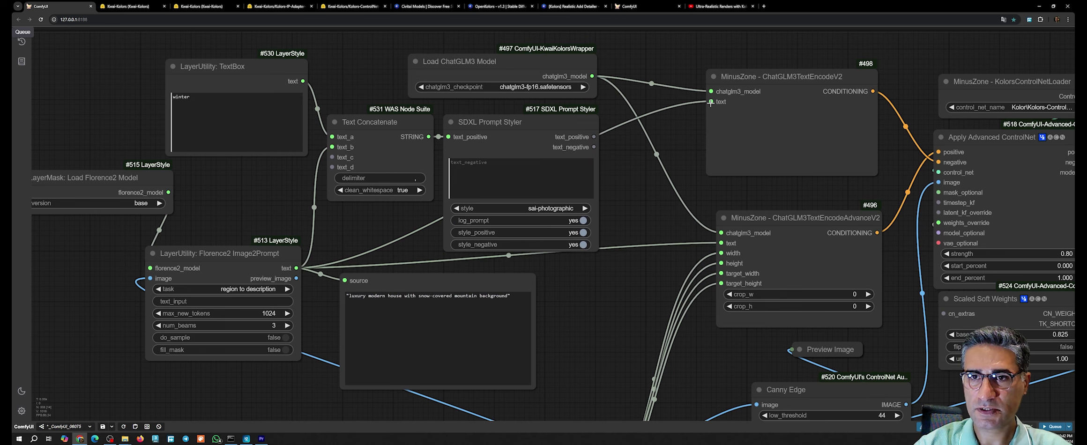
drag(711, 102, 670, 150)
Step: Convert the text input of the ChatGLM3TextEncodeV2 node to a text widget
click(782, 79)
right_click(785, 84)
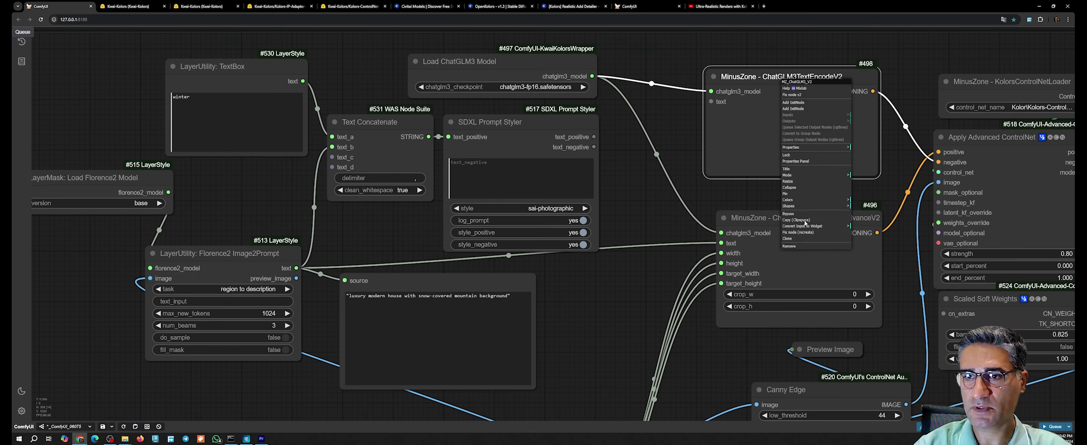
right_click(767, 115)
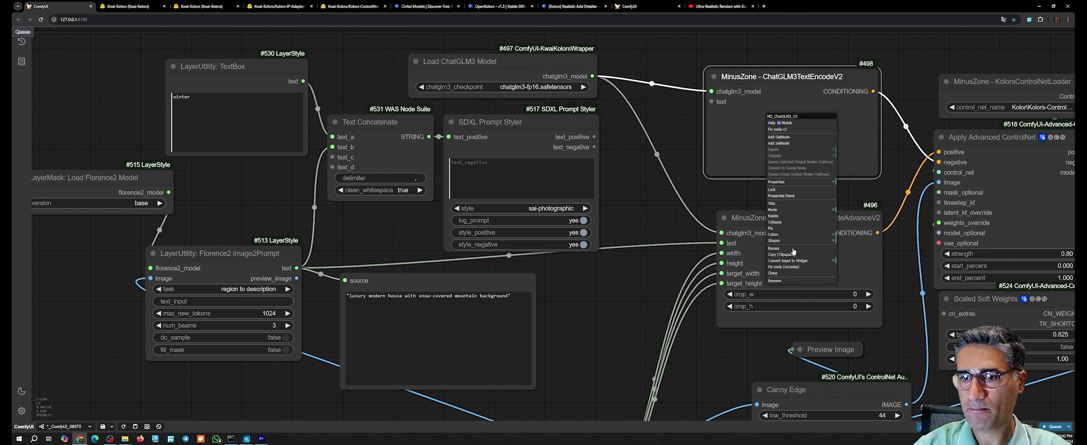
click(858, 262)
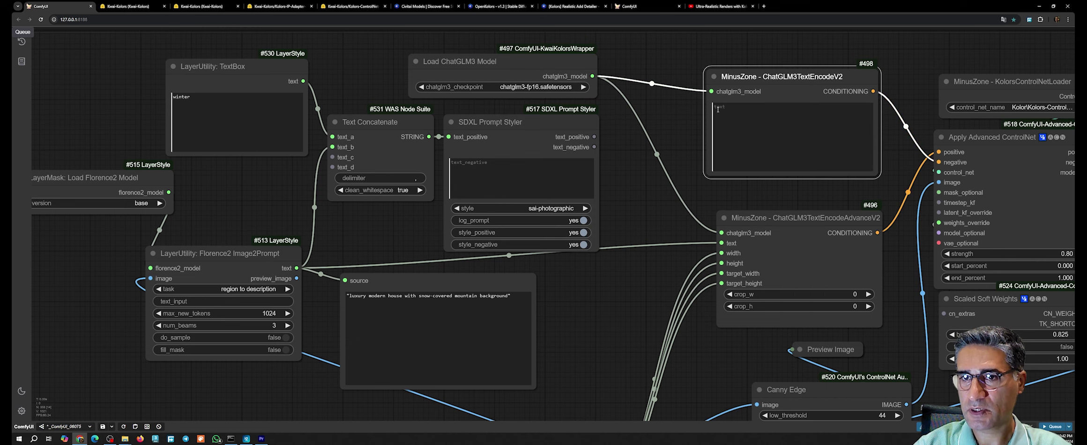
click(738, 109)
Step: Move ChatGLM3TextEncodeV2 slightly closer to the advanced encoder, and color it red and ChatGLM3TextEncodeAdvanceV2 green
drag(822, 76, 826, 94)
right_click(826, 92)
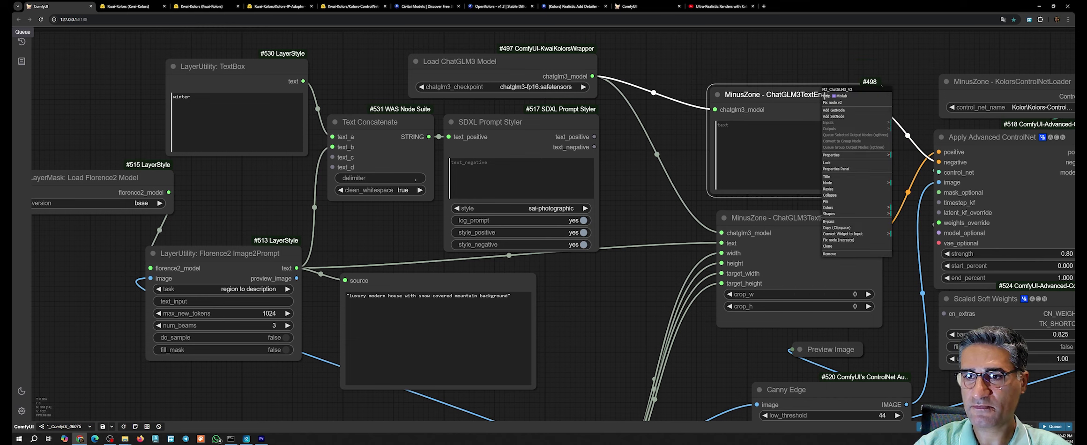
click(840, 212)
click(907, 217)
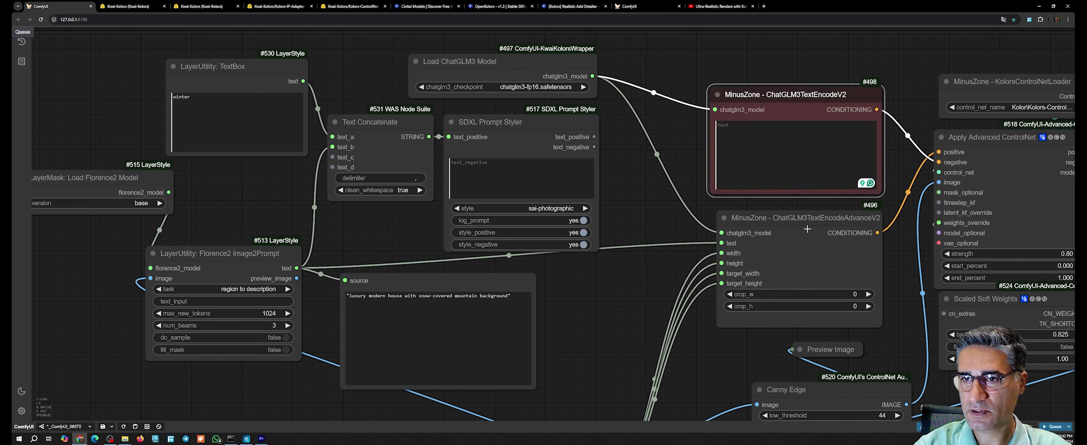
right_click(807, 229)
click(839, 341)
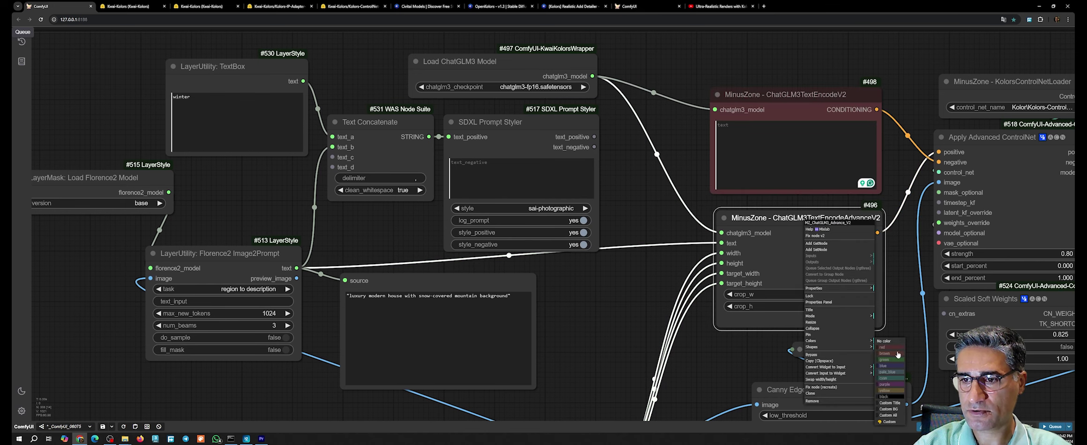
click(893, 360)
Step: Review the Florence2 caption, the reference house image with its scaling node, and the IPAdapter Advanced node's connections and settings
scroll(623, 329, down, 6)
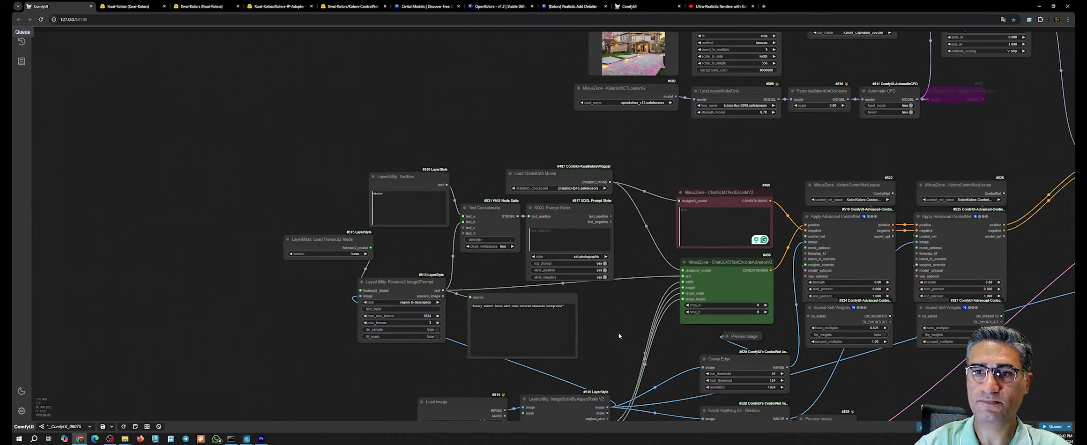
scroll(618, 332, down, 3)
scroll(418, 205, up, 8)
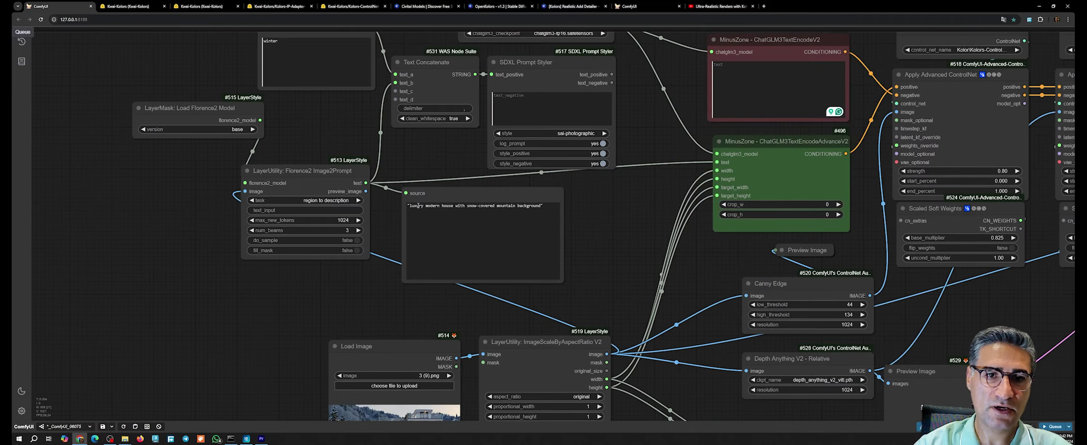
scroll(418, 206, up, 3)
drag(384, 207, 576, 212)
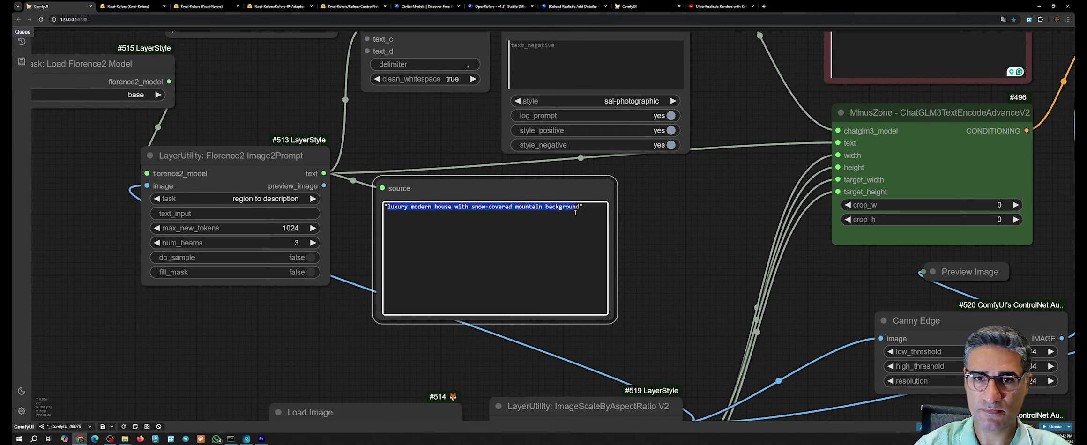
click(718, 248)
scroll(599, 338, down, 10)
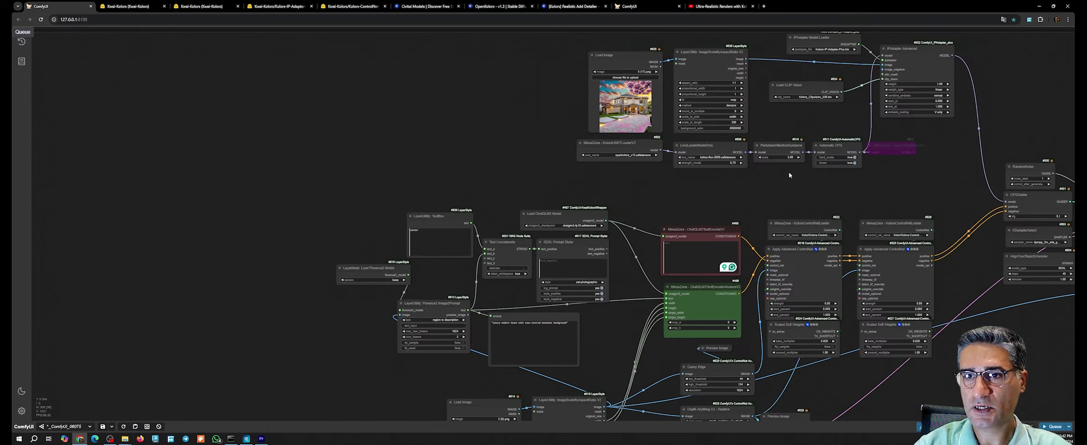
scroll(624, 102, up, 5)
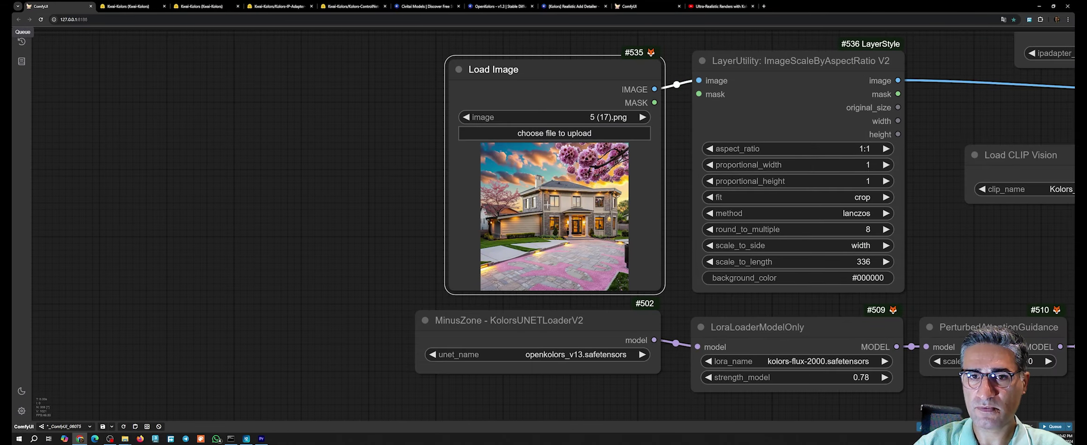
scroll(570, 218, down, 6)
drag(767, 242, 337, 221)
scroll(588, 121, up, 5)
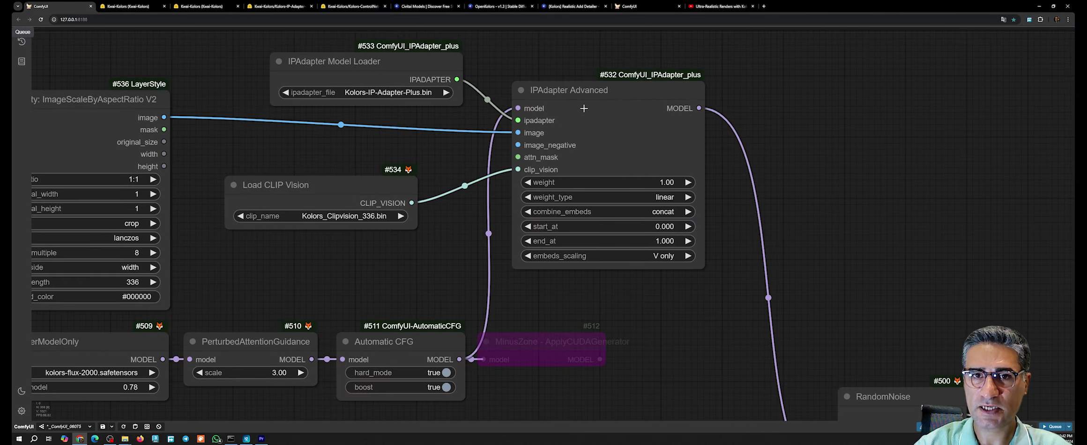
Step: Set the weight_type of the IPAdapter Advanced node to style transfer
drag(584, 108, 586, 115)
click(643, 217)
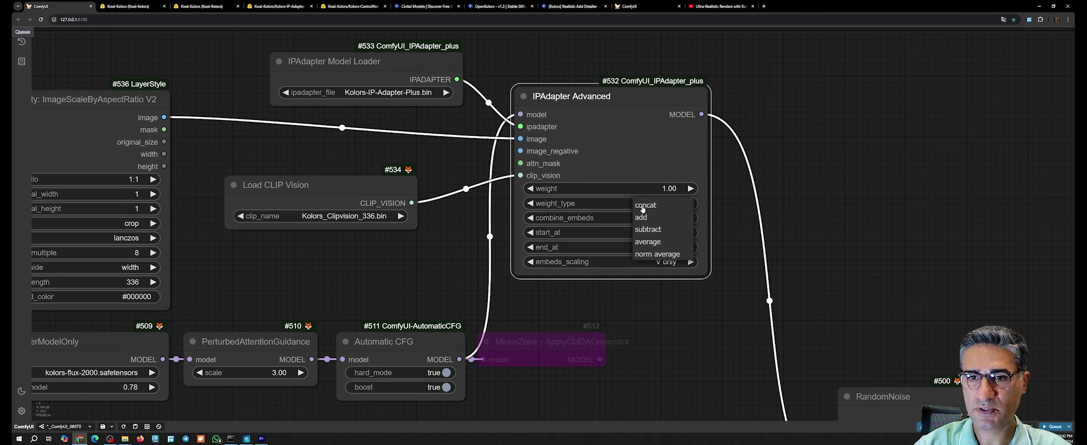
click(568, 203)
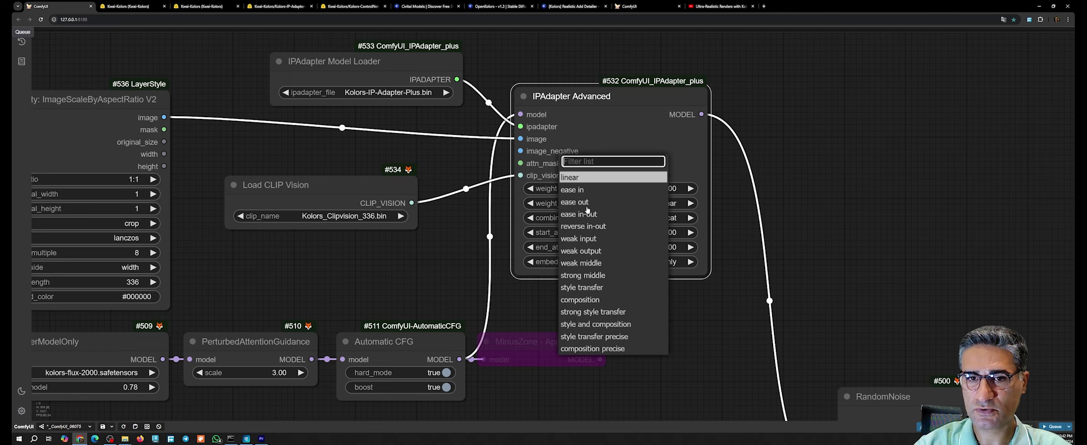
click(604, 288)
Step: Queue only the Save Image and Image Comparer output nodes for a run
scroll(717, 384, down, 4)
drag(715, 407, 581, 51)
scroll(595, 117, down, 6)
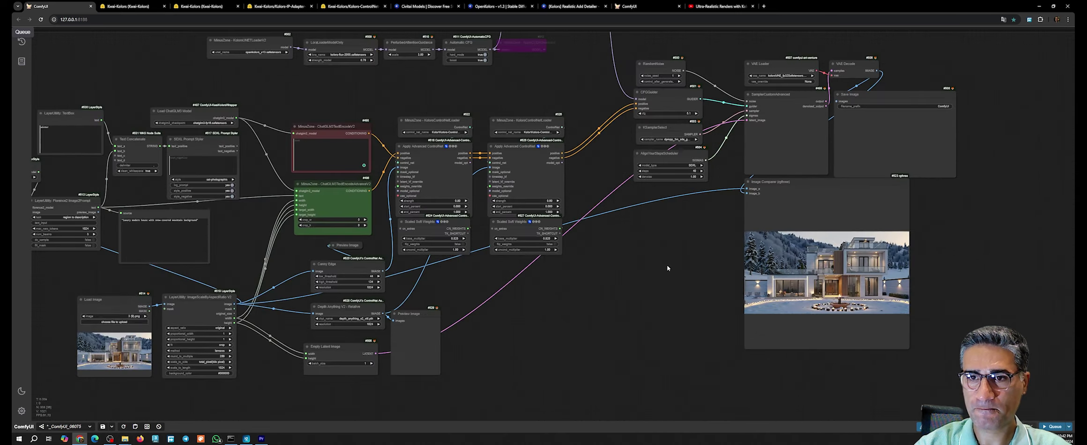
drag(666, 268, 596, 287)
right_click(744, 233)
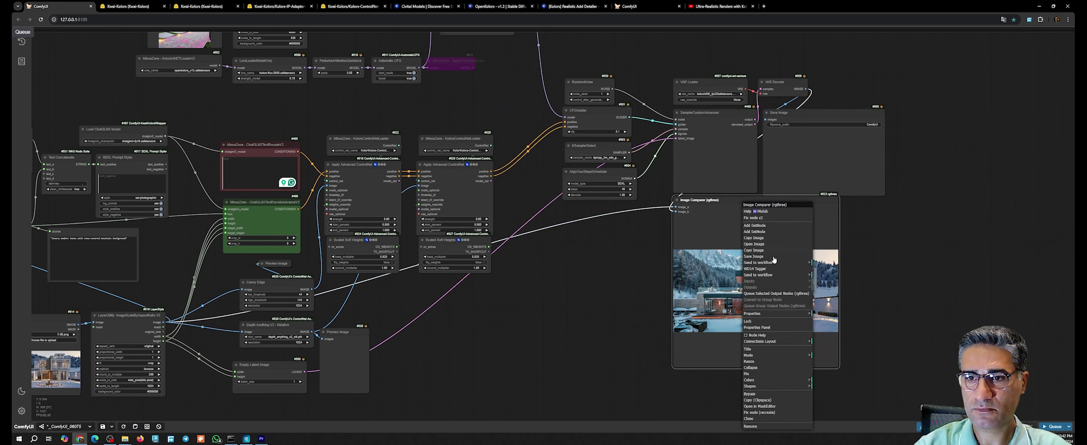
right_click(800, 149)
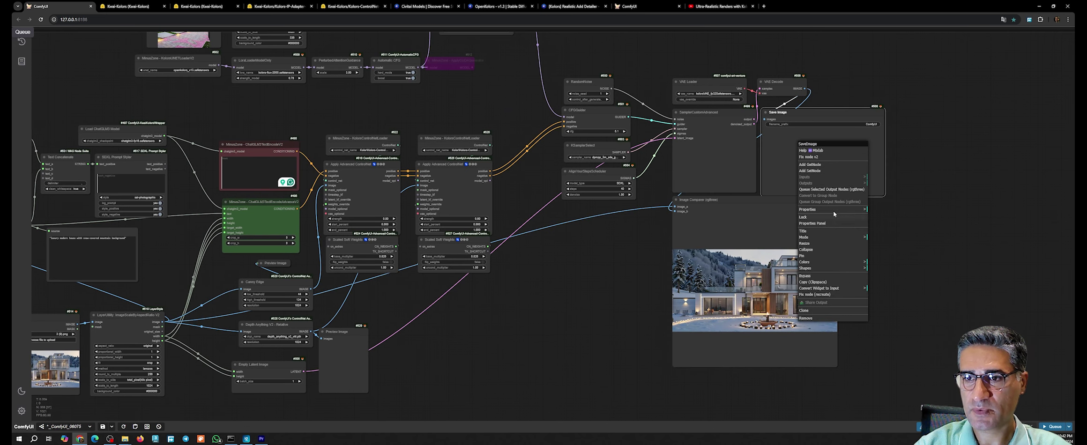
click(831, 189)
right_click(720, 204)
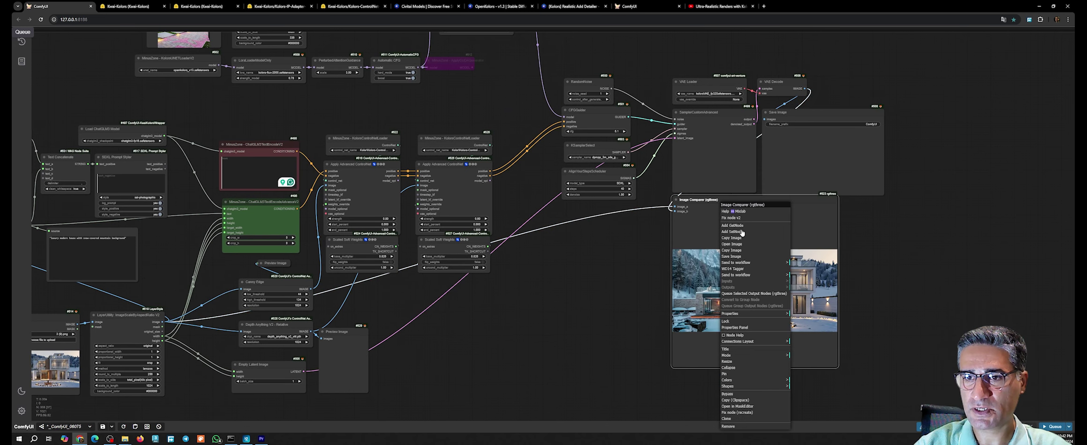
click(768, 295)
Step: Follow the run through the workflow and examine the preview forming in the SamplerCustomAdvanced node
drag(616, 227, 814, 267)
scroll(813, 275, down, 2)
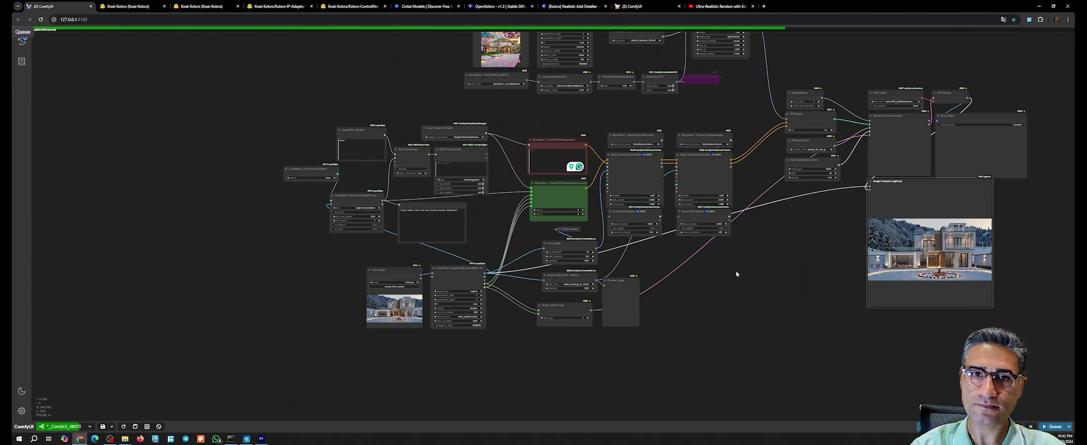
drag(727, 284, 714, 331)
scroll(571, 188, down, 2)
scroll(571, 152, up, 5)
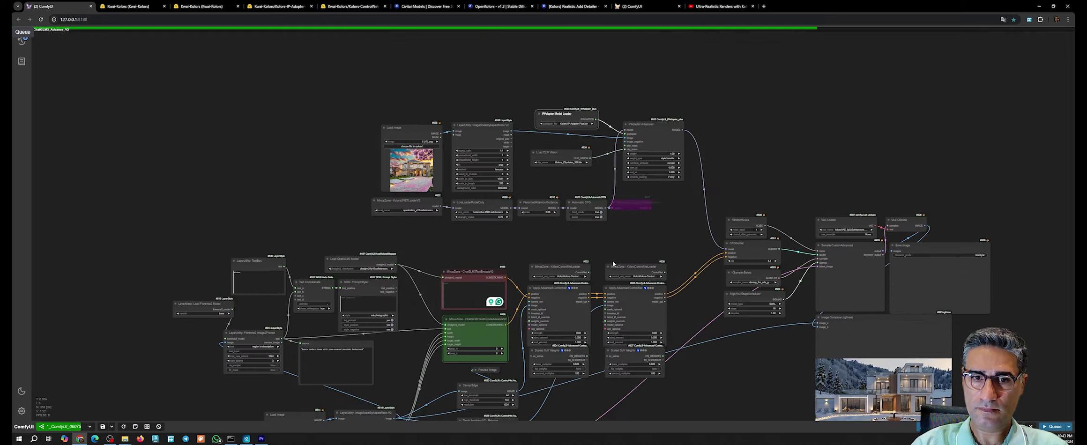
drag(613, 261, 554, 144)
scroll(982, 96, up, 8)
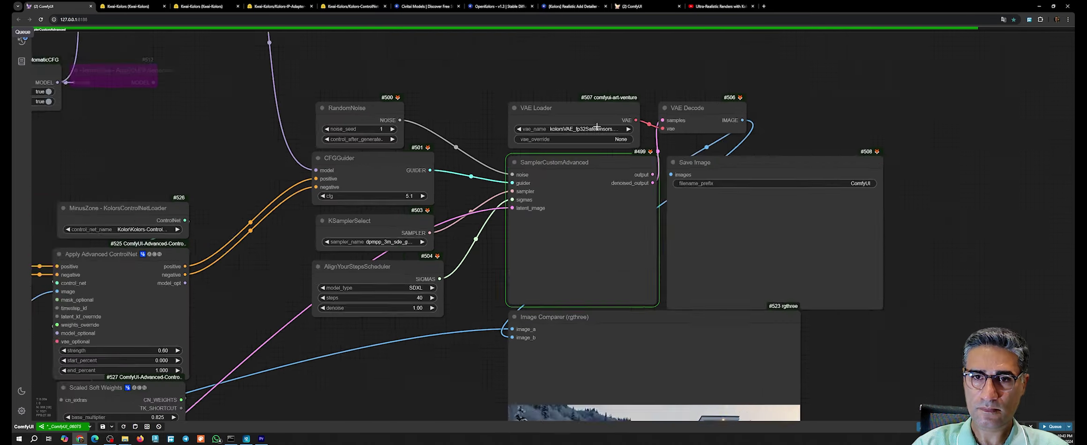
scroll(548, 265, up, 6)
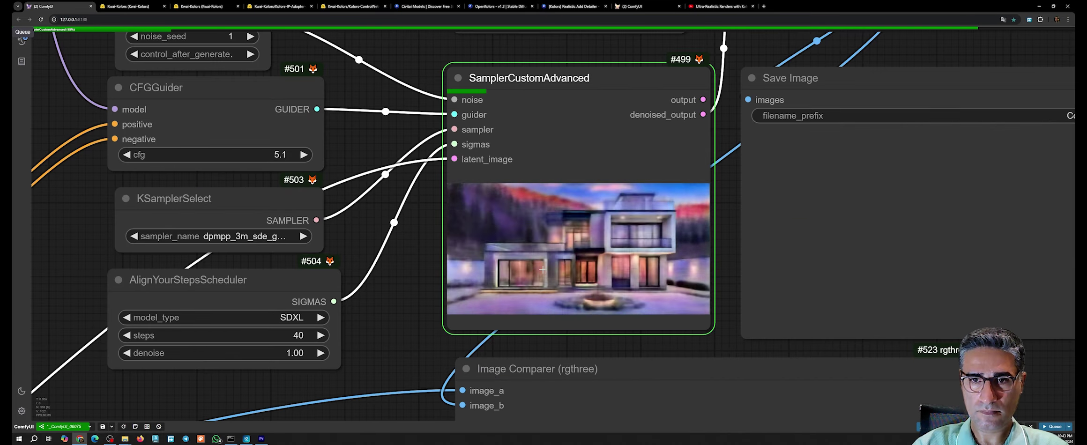
Step: Place the reference Load Image node beside SamplerCustomAdvanced and compare its picture with the sampler's preview
scroll(549, 277, down, 16)
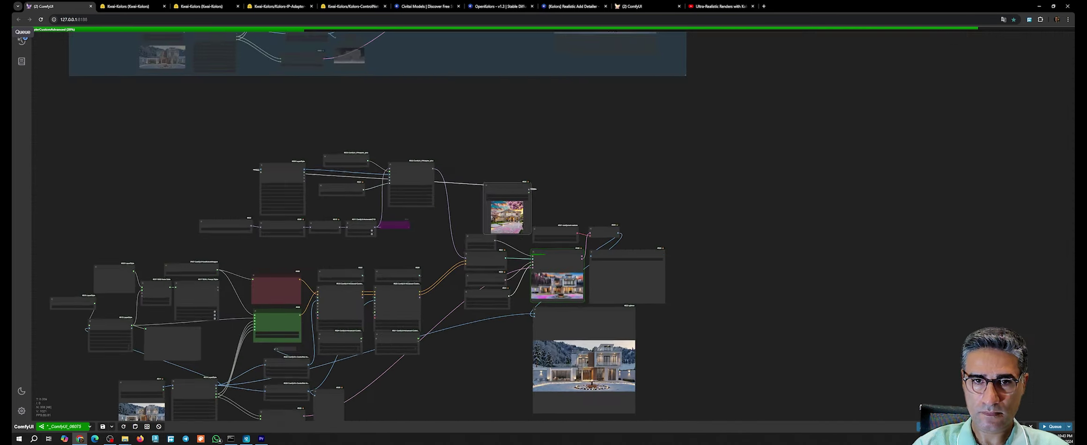
scroll(501, 239, up, 10)
drag(531, 85, 519, 233)
scroll(679, 365, up, 10)
scroll(403, 379, down, 5)
scroll(578, 228, up, 3)
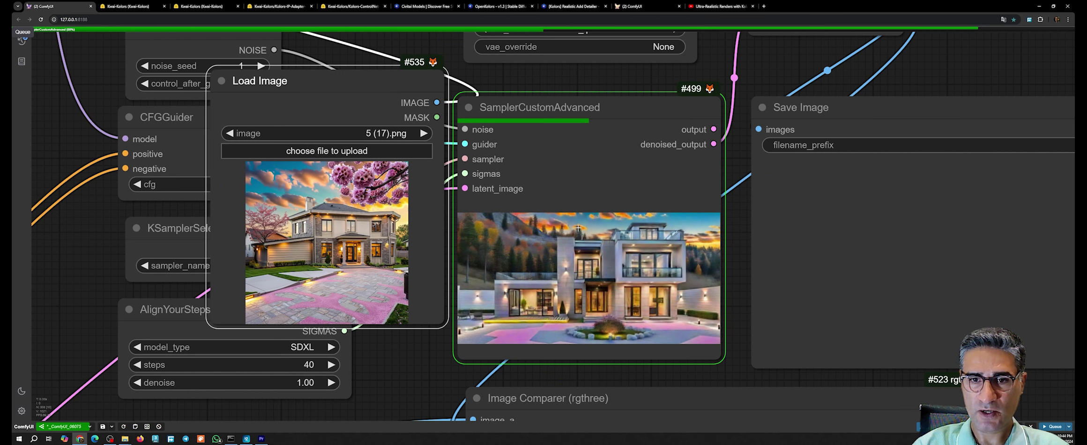
drag(430, 371, 414, 288)
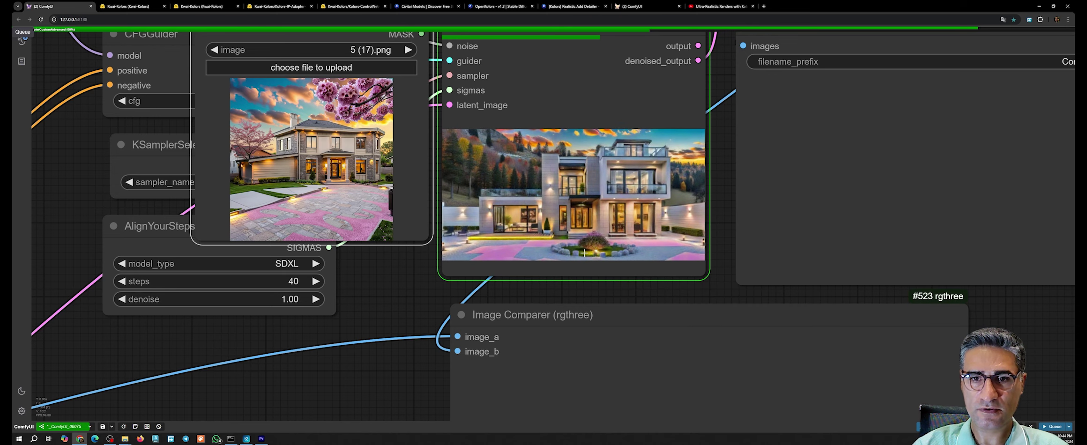
scroll(584, 257, up, 3)
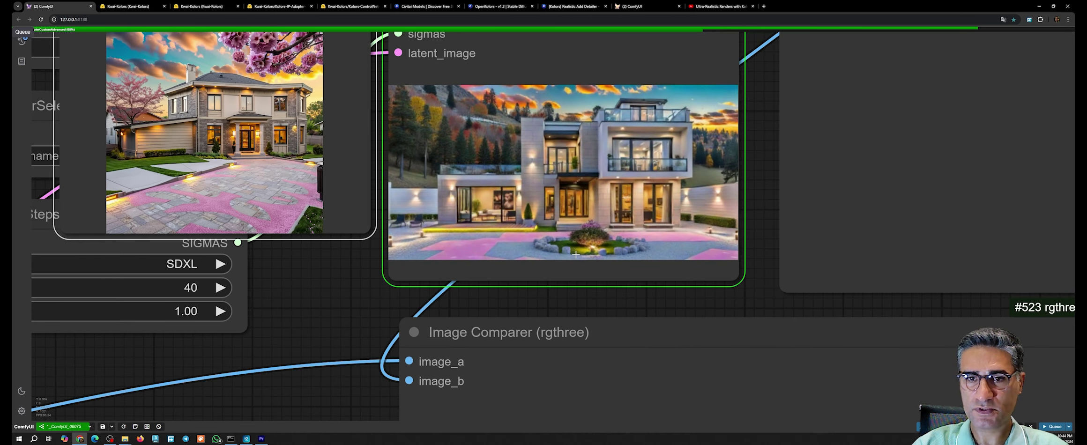
scroll(247, 145, down, 3)
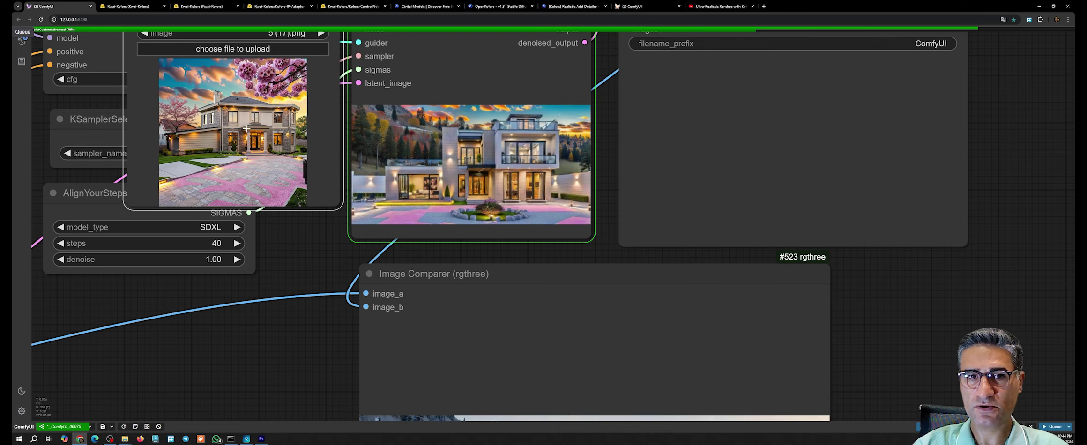
scroll(278, 145, down, 3)
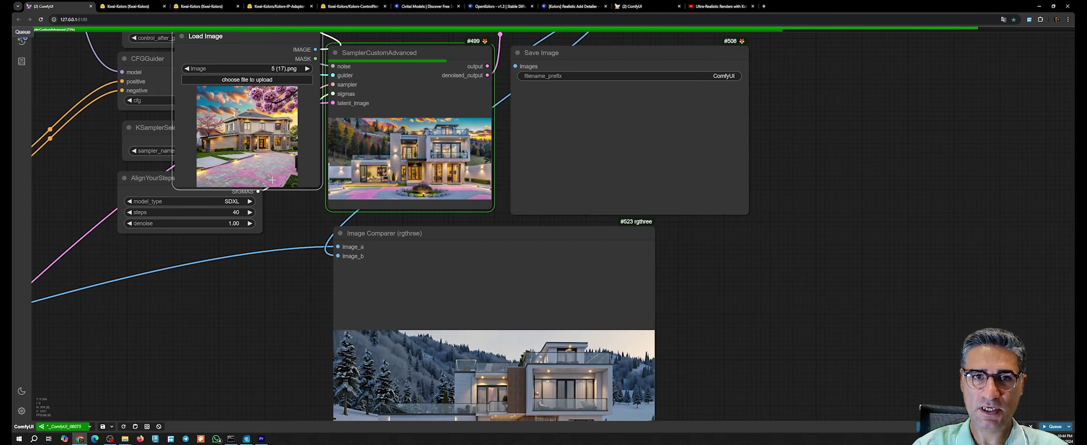
Step: Return the reference Load Image node to its place before the ImageScaleByAspectRatio node of the IPAdapter branch
drag(307, 209, 546, 295)
scroll(549, 294, down, 5)
drag(516, 184, 395, 96)
drag(683, 116, 998, 186)
drag(750, 234, 316, 157)
drag(361, 234, 314, 61)
Step: Examine the sampler's preview up close for the style carried over from the reference picture
scroll(605, 316, down, 5)
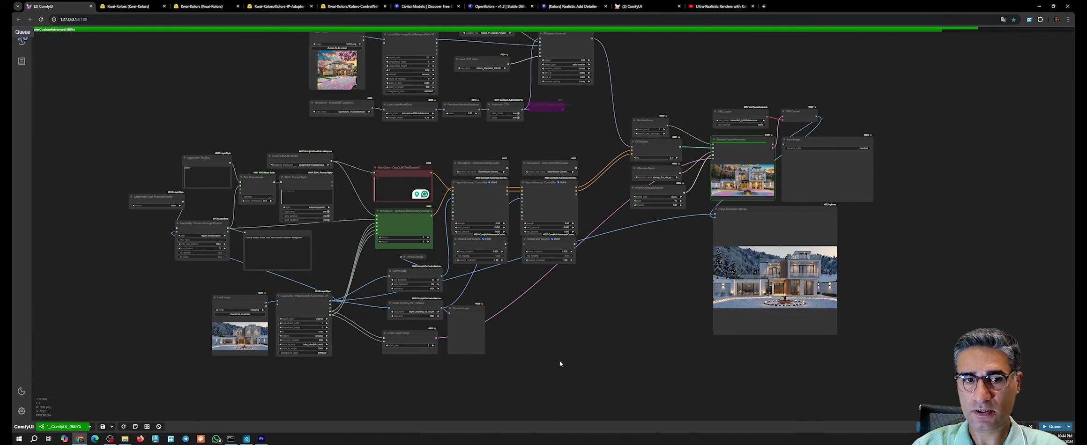
drag(639, 309, 605, 302)
scroll(737, 170, up, 20)
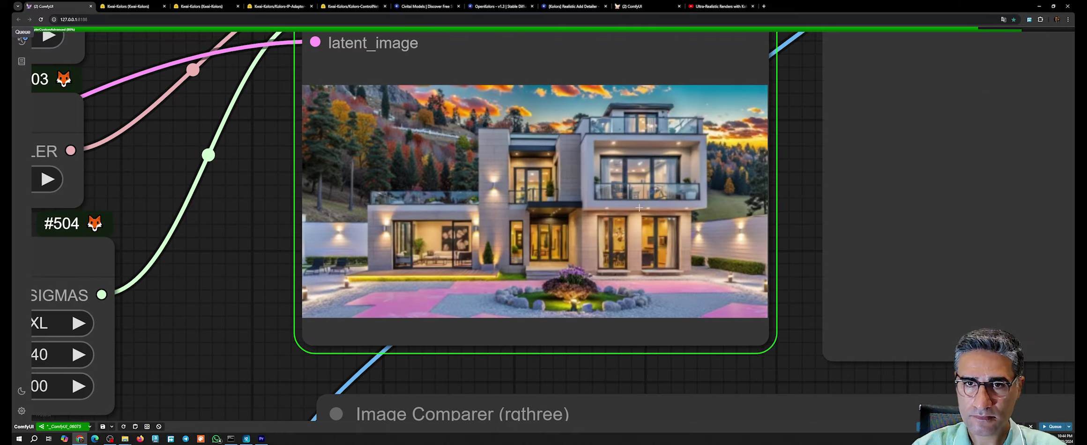
scroll(737, 328, down, 6)
drag(737, 328, 569, 186)
scroll(675, 328, down, 3)
drag(674, 328, 675, 140)
Step: Select all nodes of the IPAdapter and ControlNet workflow and add a group around them
scroll(647, 309, down, 10)
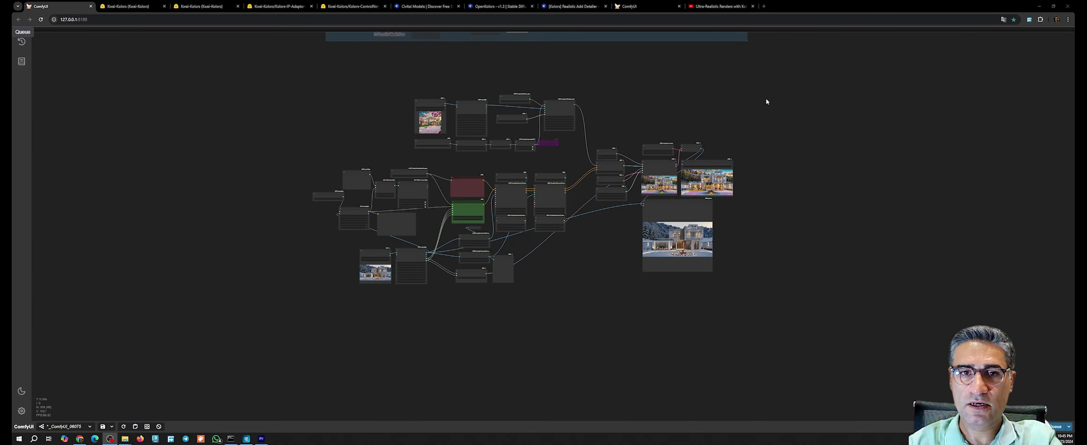
drag(796, 86, 243, 319)
right_click(594, 252)
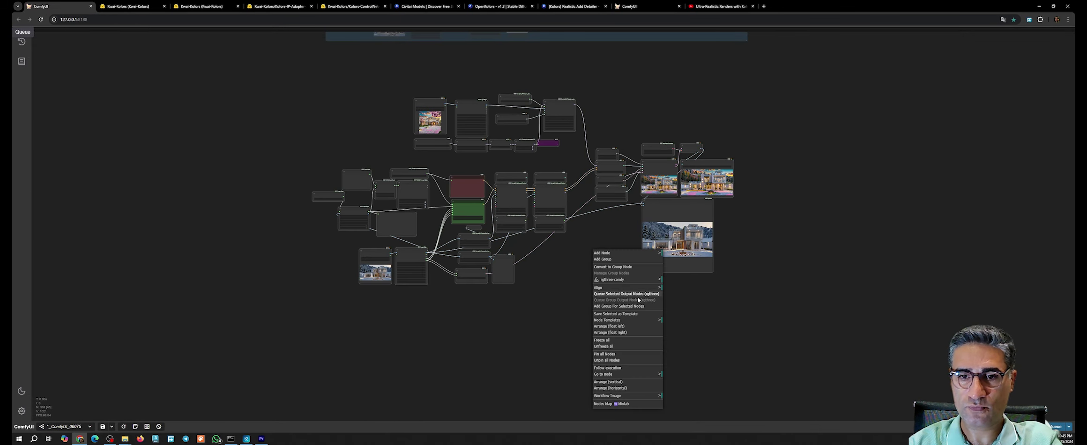
click(631, 307)
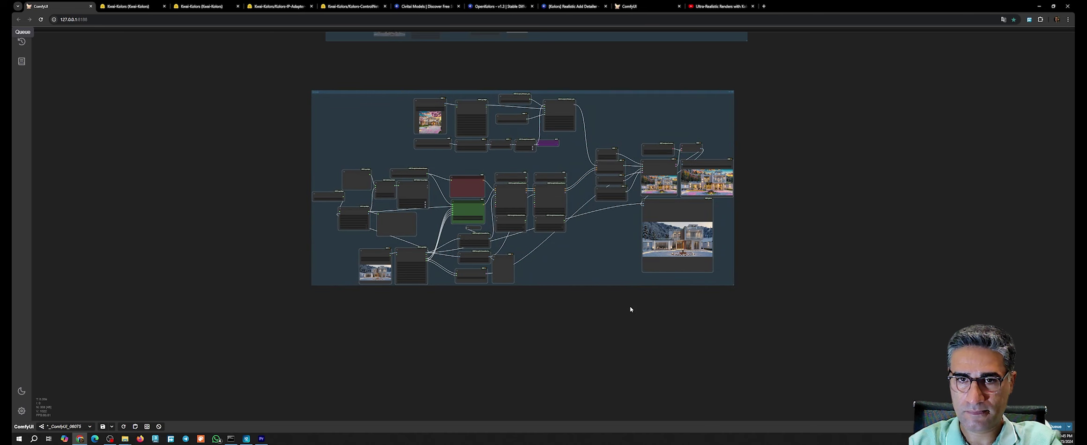
Step: Change the new group's title to IPAdapter+CN
scroll(321, 91, up, 8)
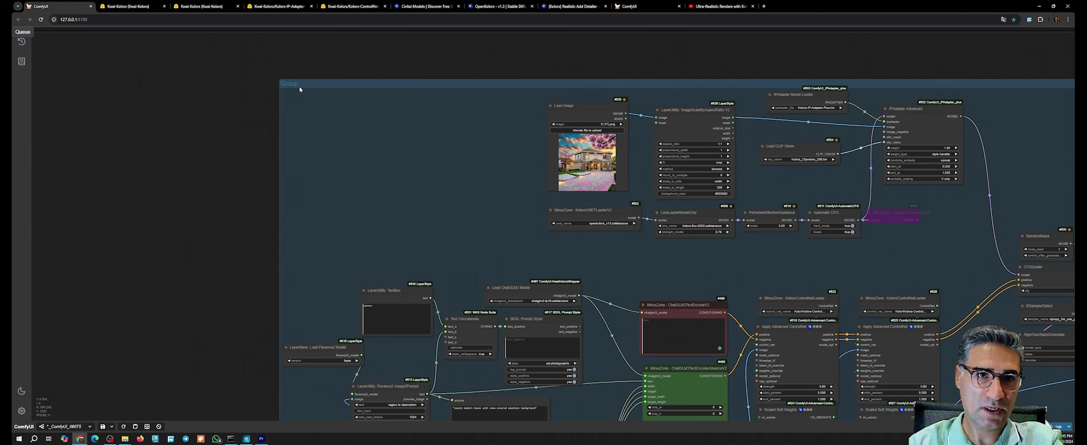
right_click(295, 84)
click(359, 274)
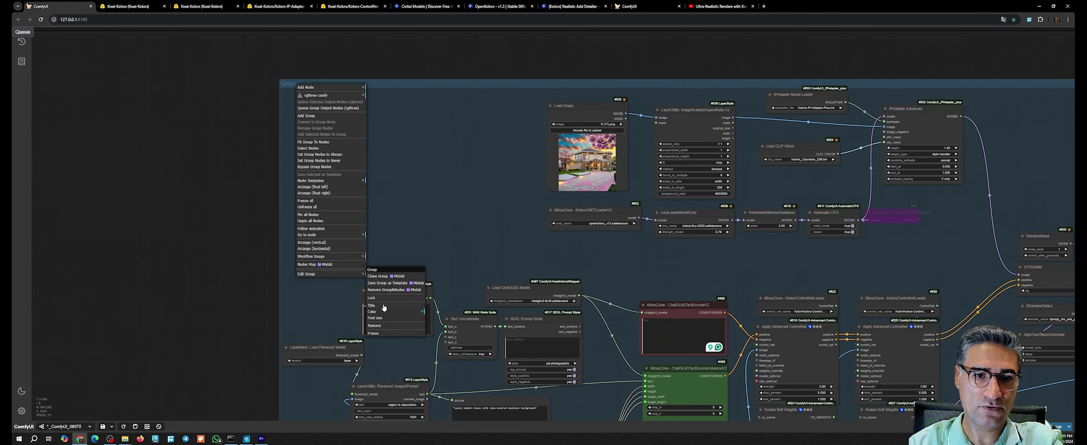
click(383, 306)
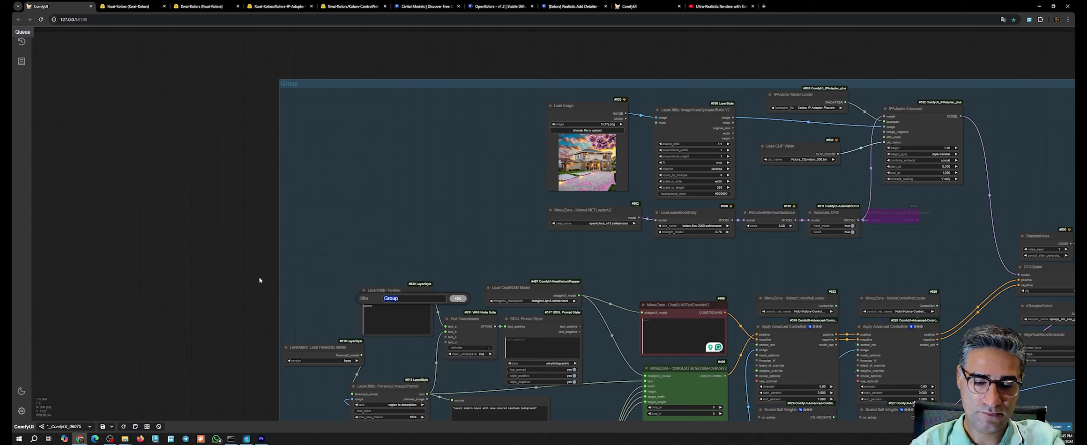
text(IPAdapter+CN)
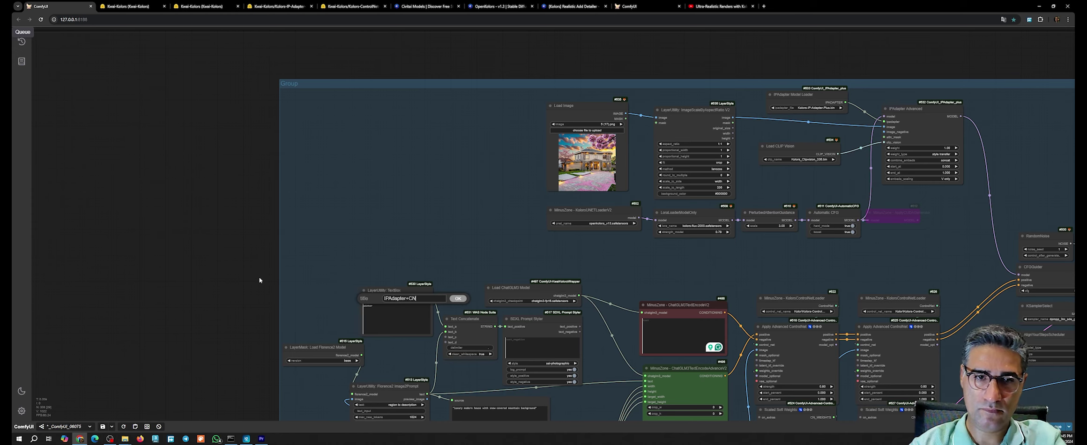
key(Return)
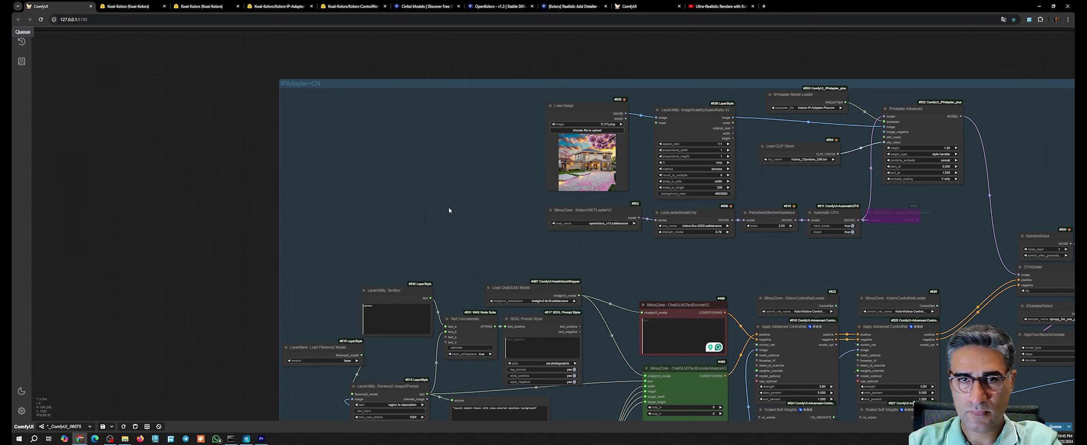
Step: Duplicate all nodes of the IPAdapter+CN workflow and place the copy below the group
scroll(448, 210, down, 10)
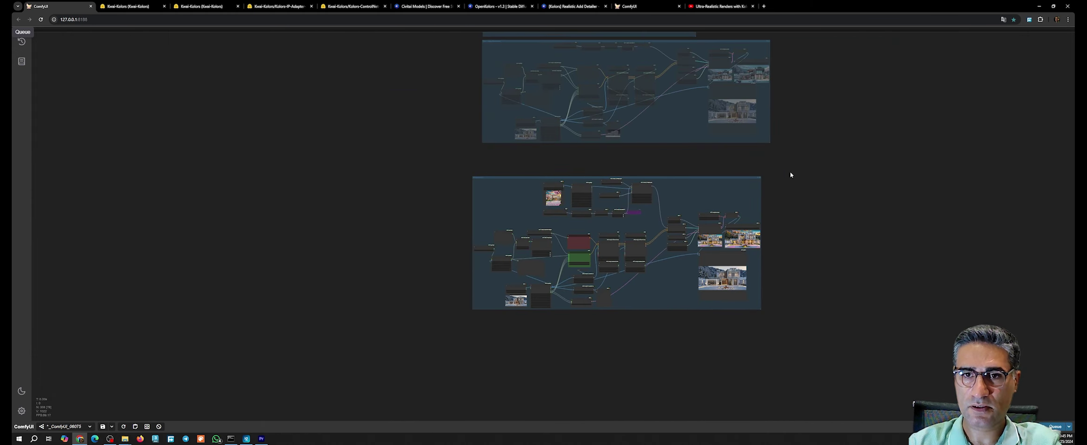
drag(798, 165, 414, 341)
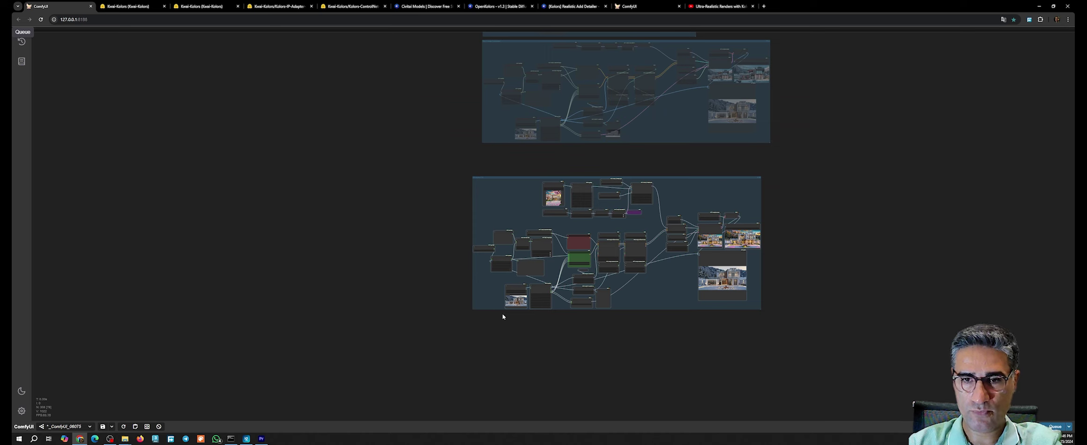
key(ctrl+v)
drag(676, 322, 639, 342)
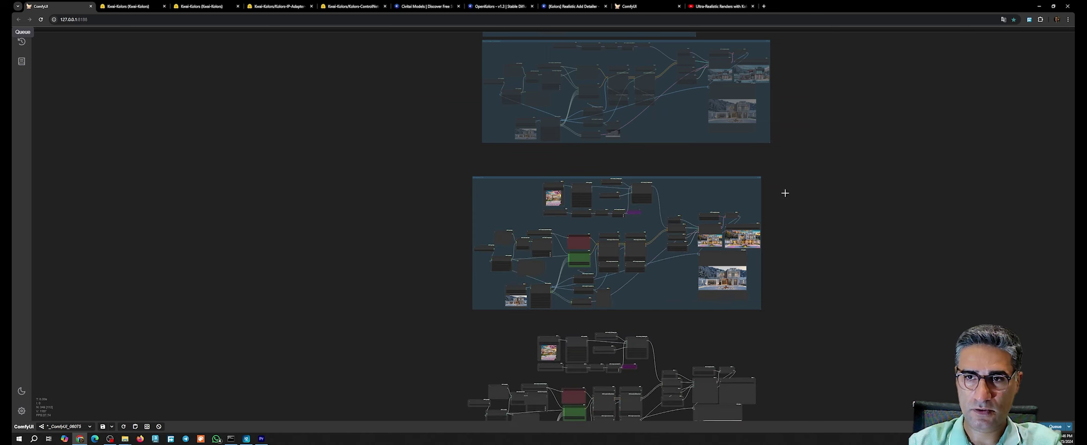
Step: Mute the IPAdapter+CN group's nodes and move the group slightly up, away from the copied workflow
click(760, 178)
click(760, 177)
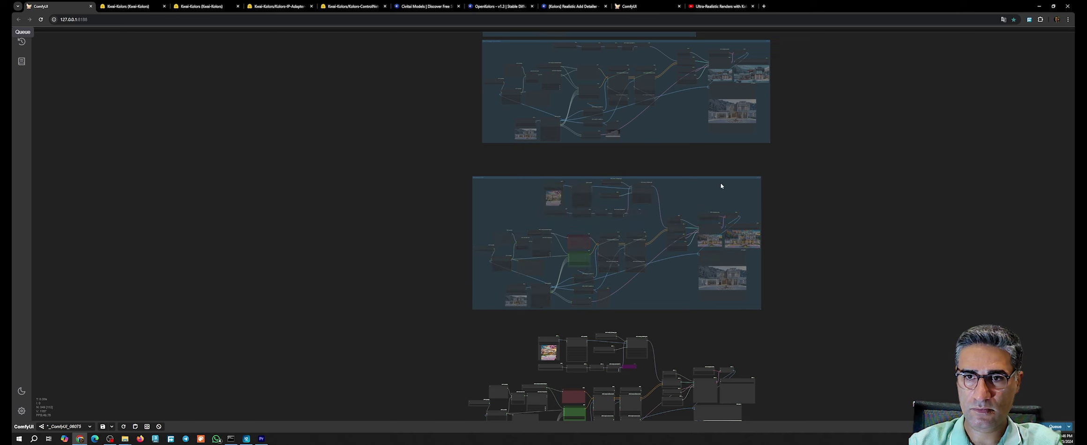
drag(719, 177, 727, 158)
drag(664, 413, 670, 251)
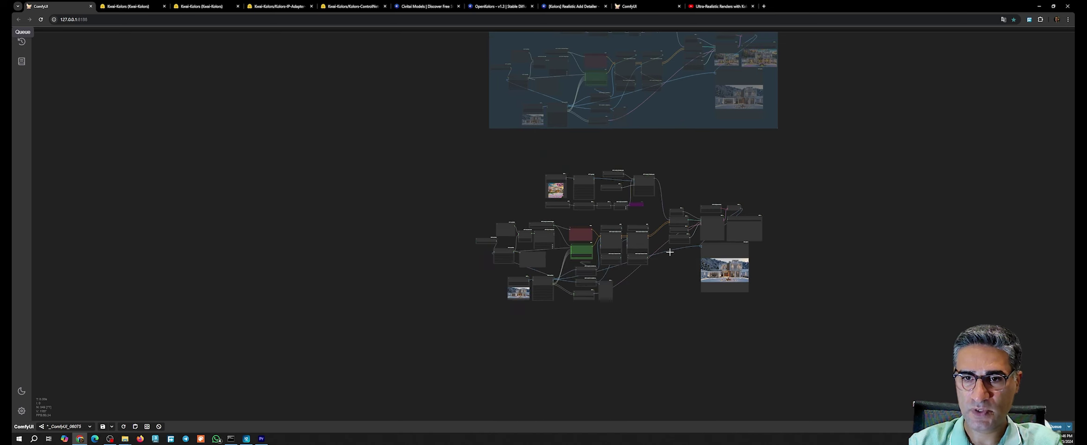
Step: Review the duplicated workflow, examining its Load Image input and the Florence2 description of the black and white house
scroll(670, 251, up, 6)
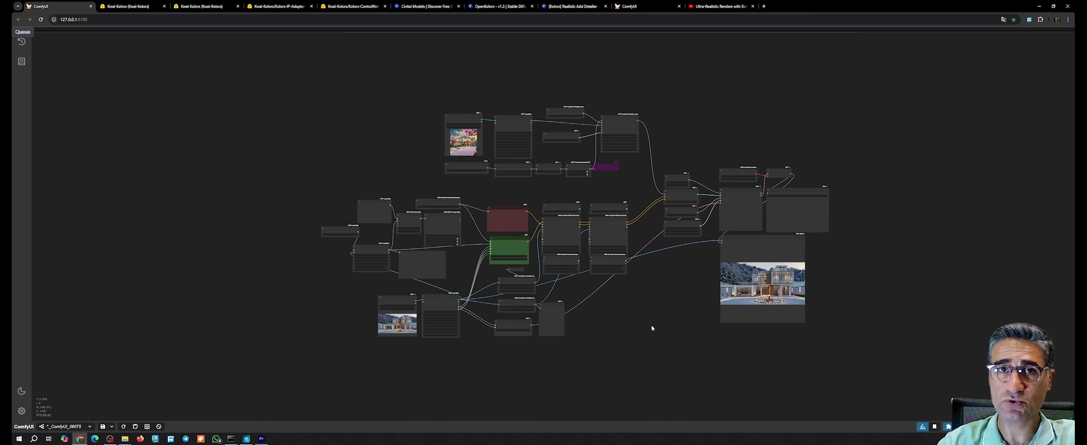
scroll(680, 267, up, 5)
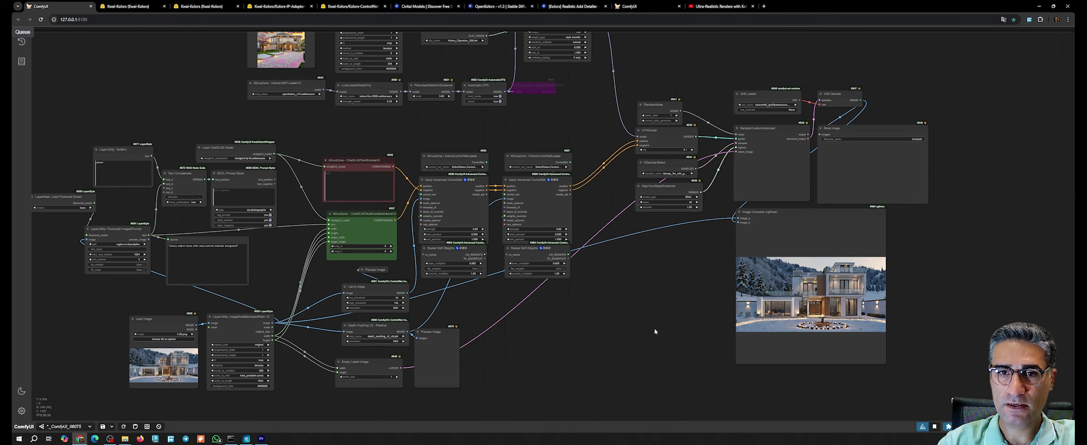
drag(613, 328, 700, 239)
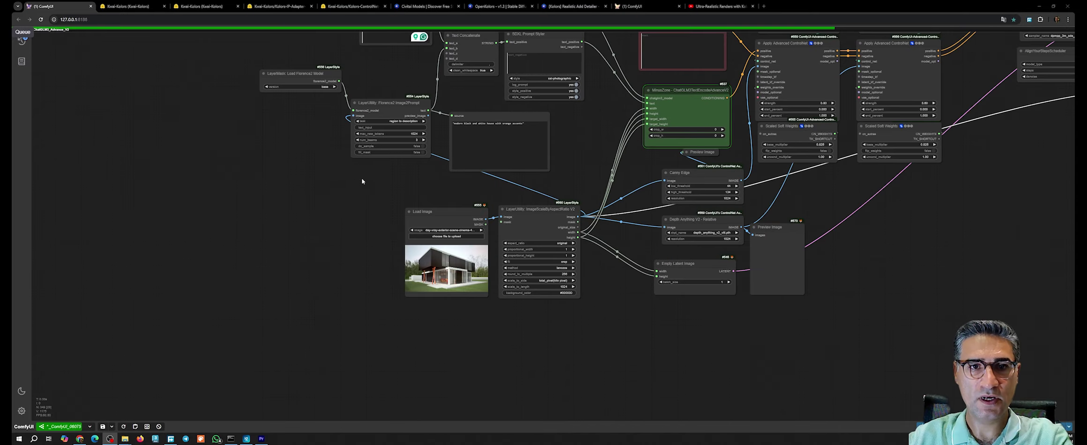
drag(350, 183, 423, 175)
scroll(508, 253, up, 13)
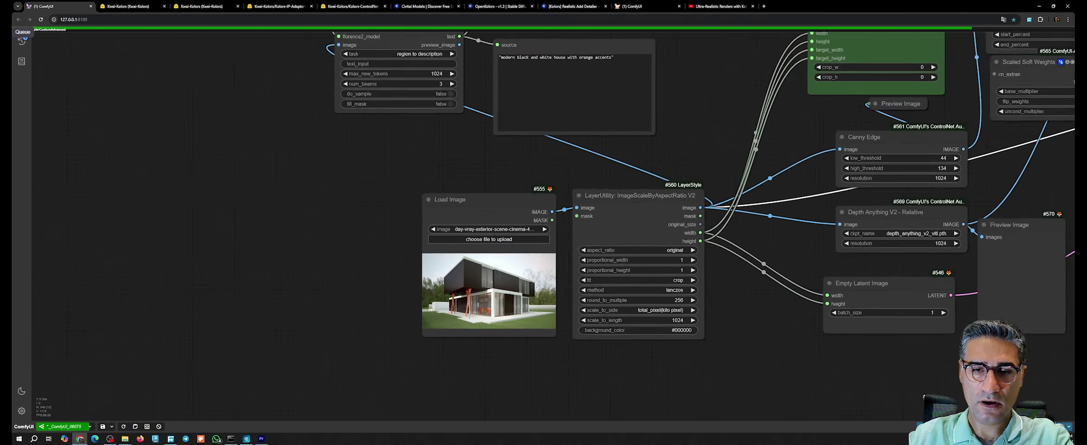
Step: Examine the Florence2 prompt text for the house and the prompt nodes that feed the ChatGLM3 encoders
scroll(445, 274, down, 5)
drag(507, 82, 454, 224)
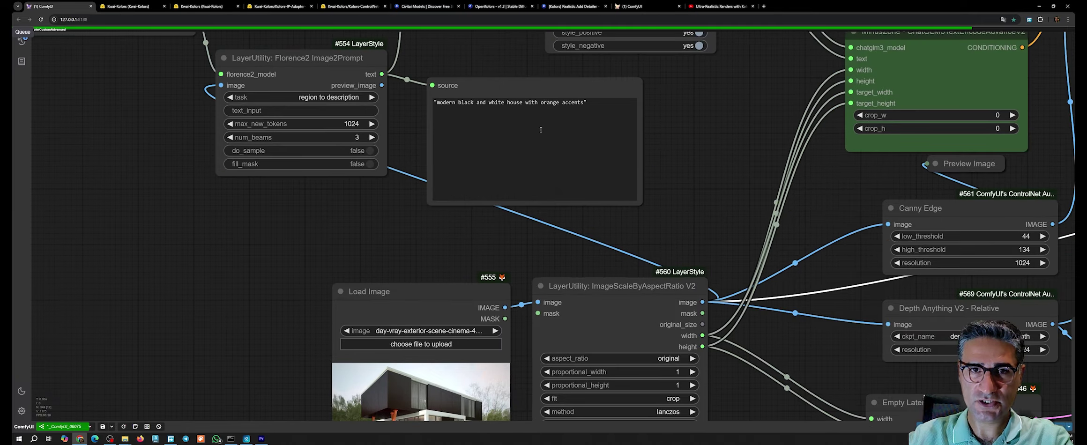
scroll(450, 96, up, 5)
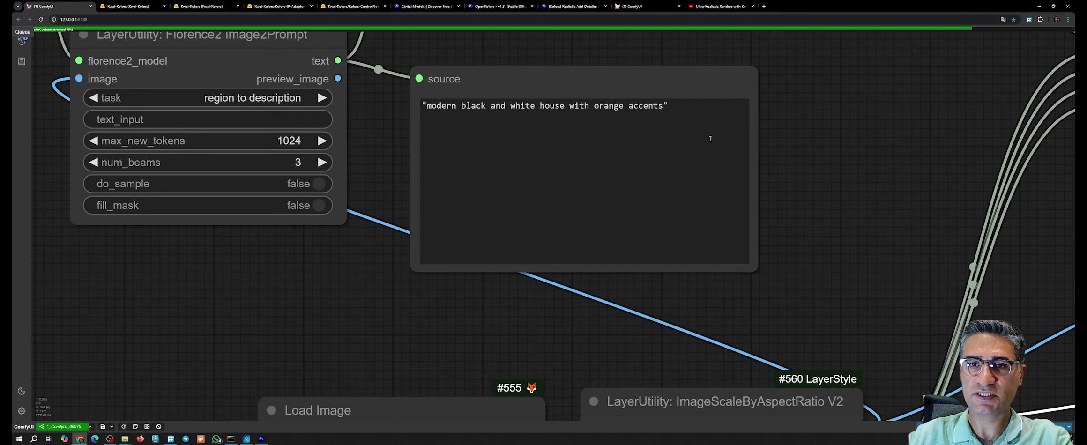
scroll(710, 139, down, 7)
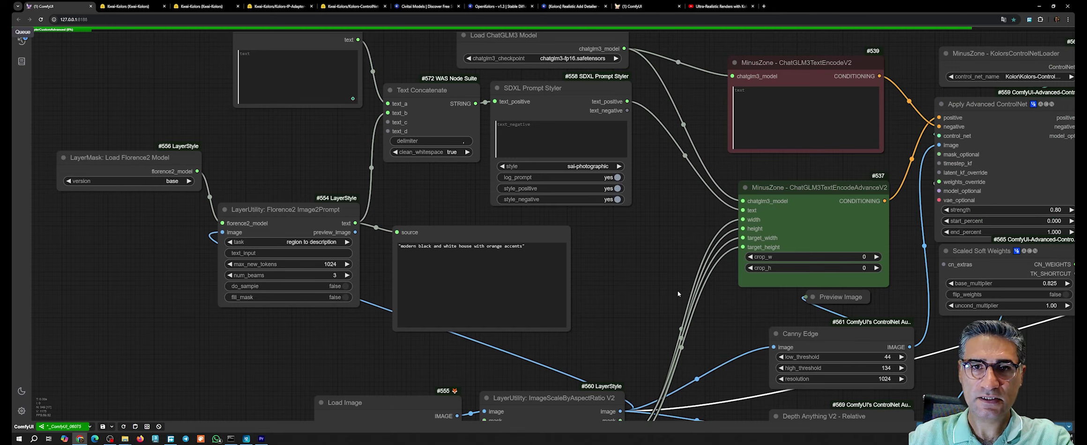
scroll(678, 293, down, 3)
scroll(609, 159, up, 4)
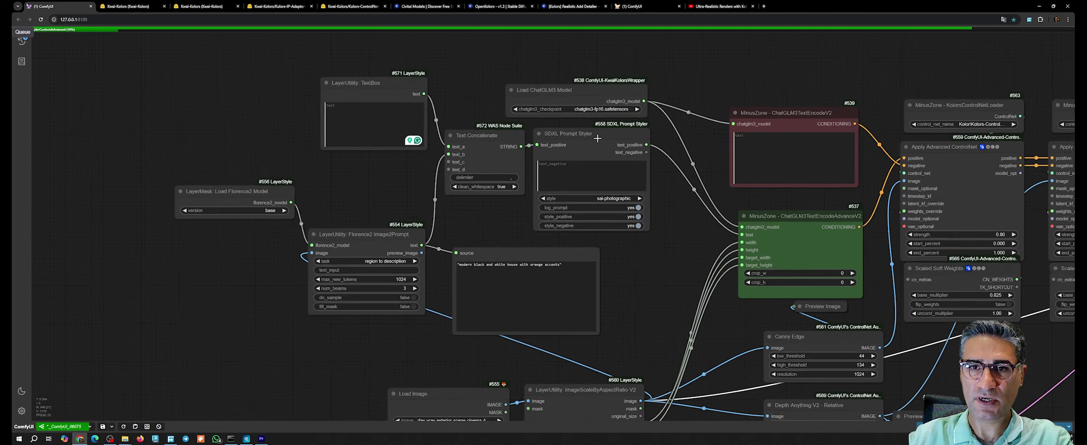
scroll(687, 277, down, 8)
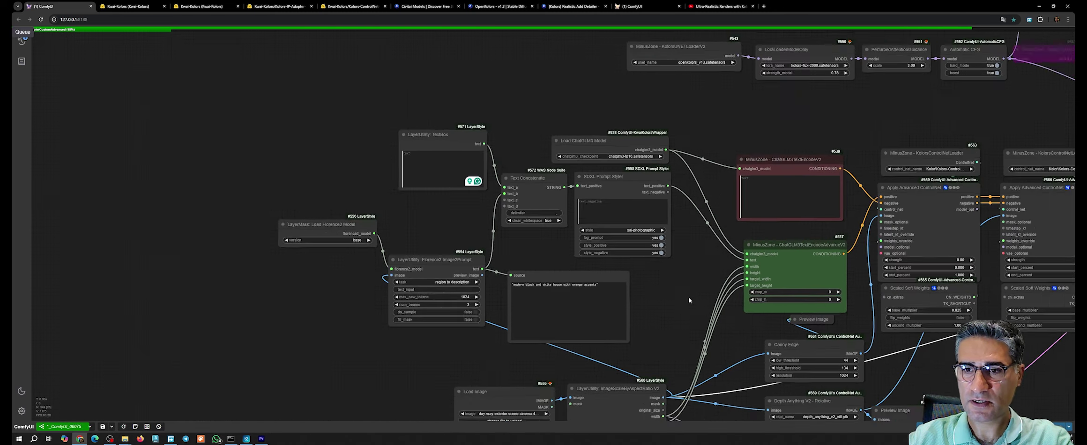
Step: Inspect the in-progress house preview in SamplerCustomAdvanced and the neighbouring sampler settings
drag(680, 300, 328, 253)
drag(735, 279, 529, 294)
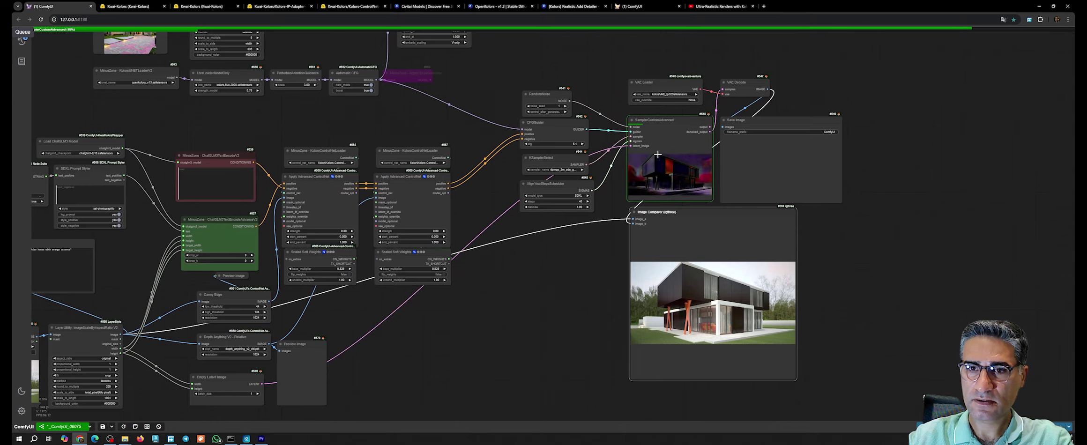
scroll(668, 171, up, 14)
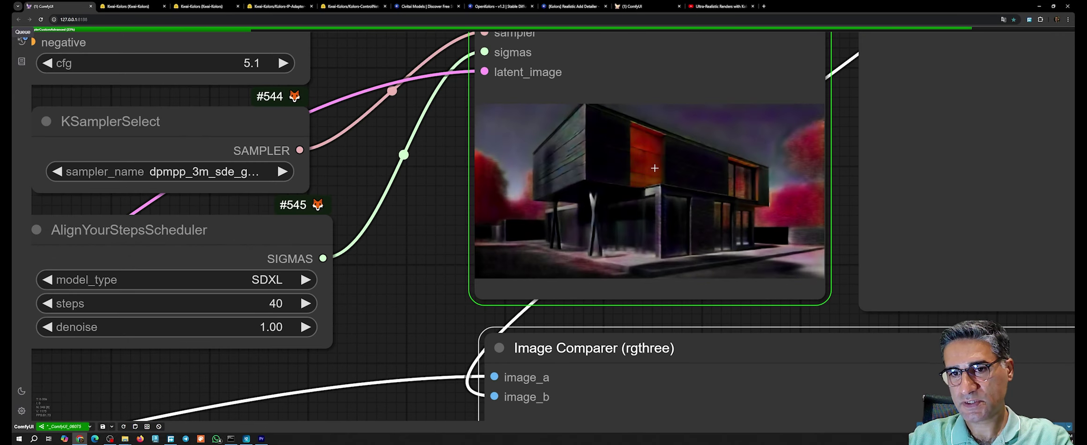
scroll(655, 168, down, 4)
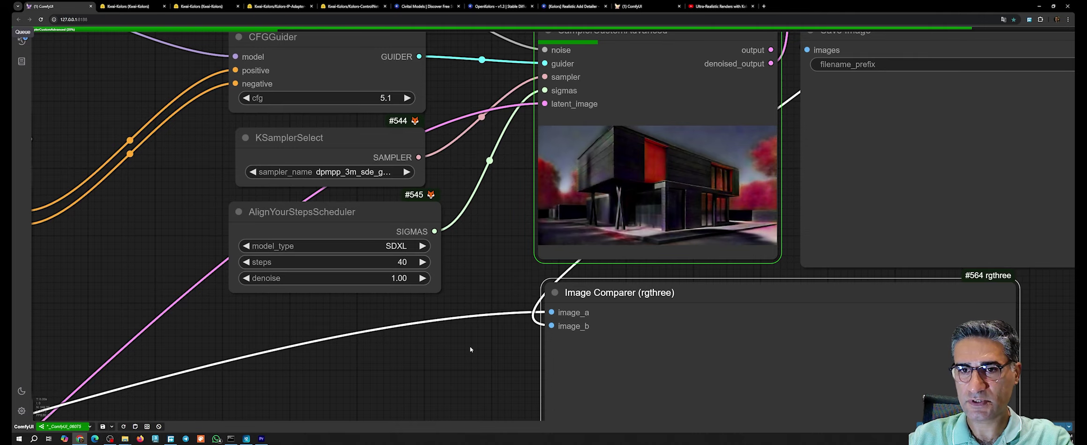
scroll(420, 381, down, 3)
drag(420, 381, 482, 328)
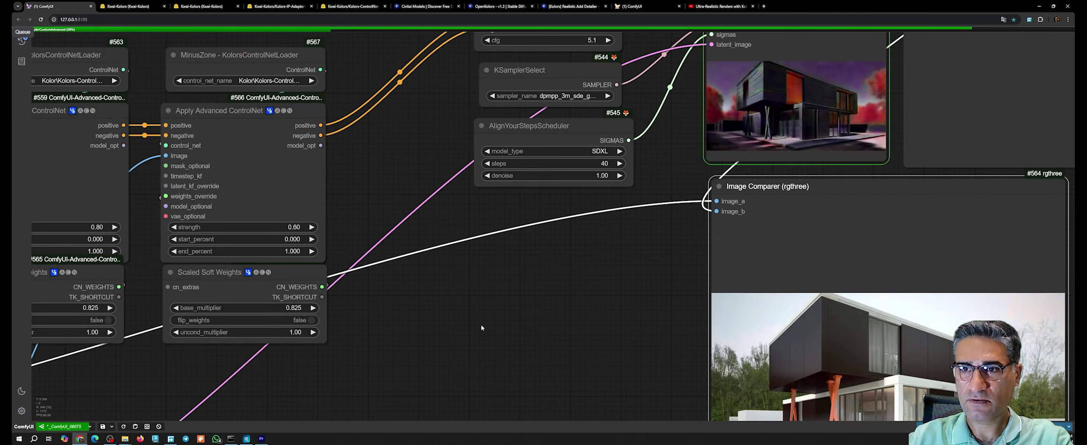
Step: Compare the source house picture in Load Image with the developing preview in SamplerCustomAdvanced
drag(544, 271, 841, 40)
scroll(568, 272, down, 1)
drag(300, 338, 811, 231)
scroll(196, 191, up, 3)
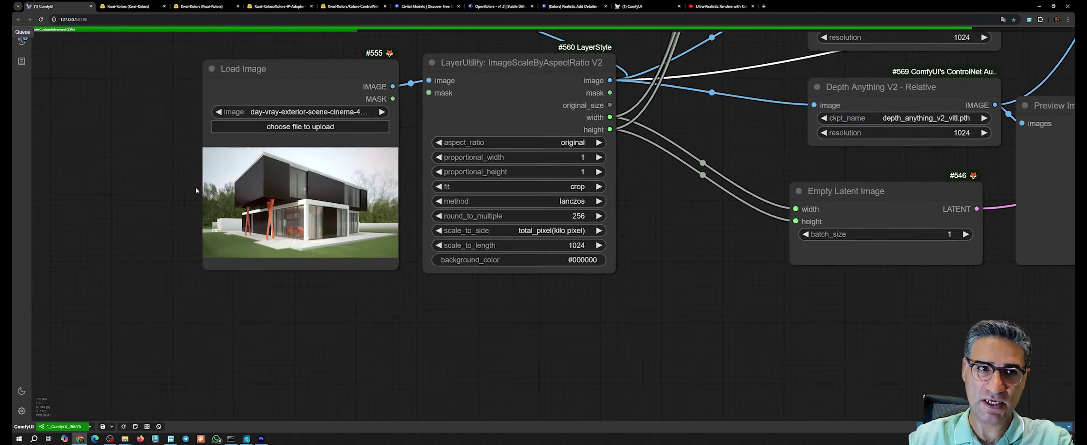
scroll(195, 190, up, 3)
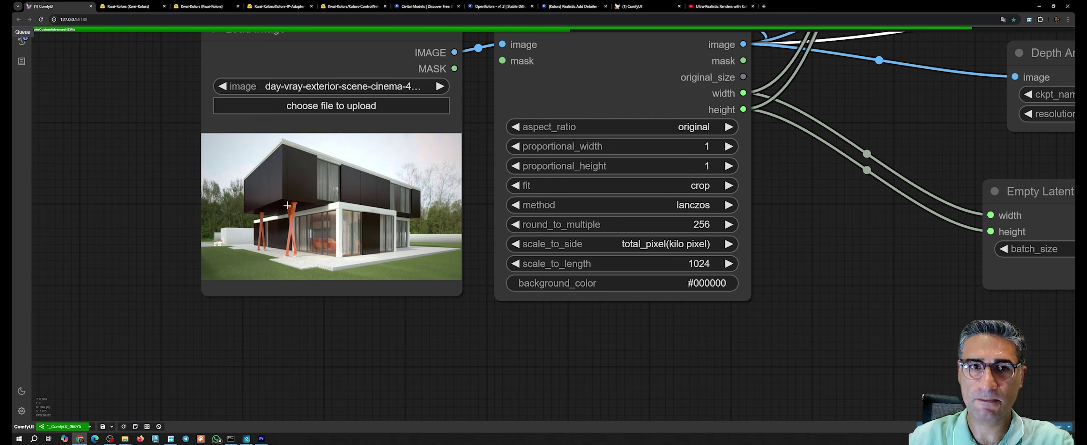
scroll(817, 325, down, 8)
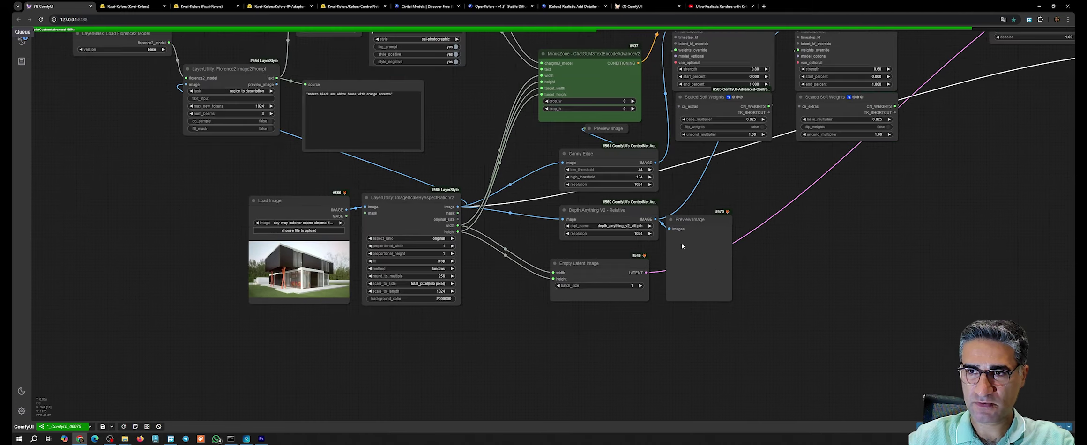
drag(933, 181, 668, 210)
drag(715, 174, 500, 312)
scroll(675, 143, up, 4)
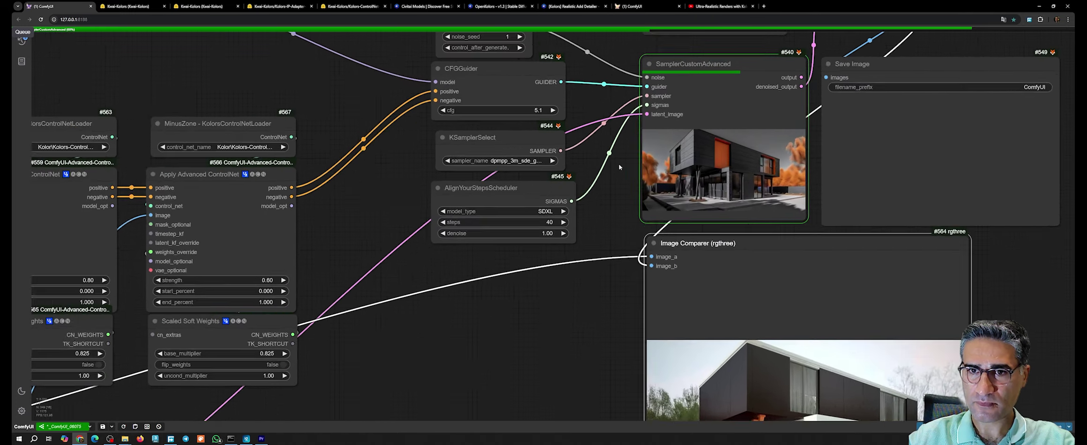
scroll(608, 192, up, 2)
scroll(544, 260, up, 3)
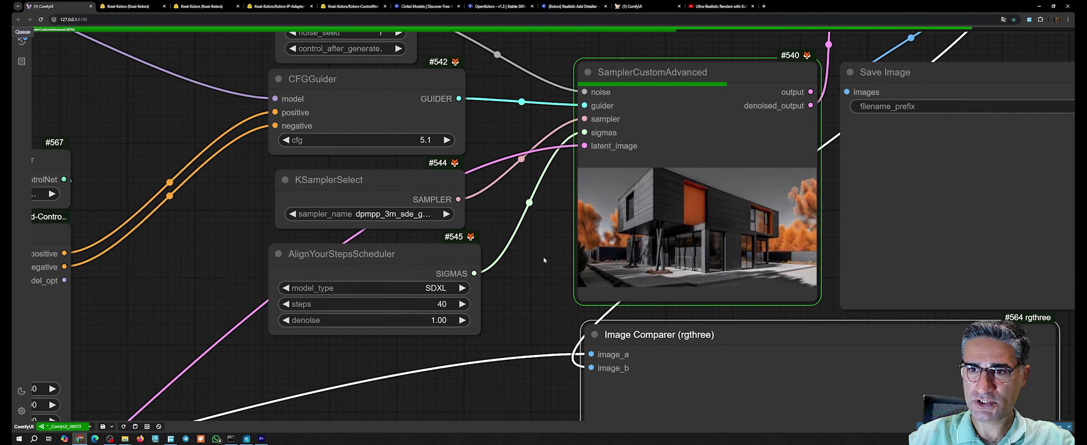
drag(535, 260, 502, 273)
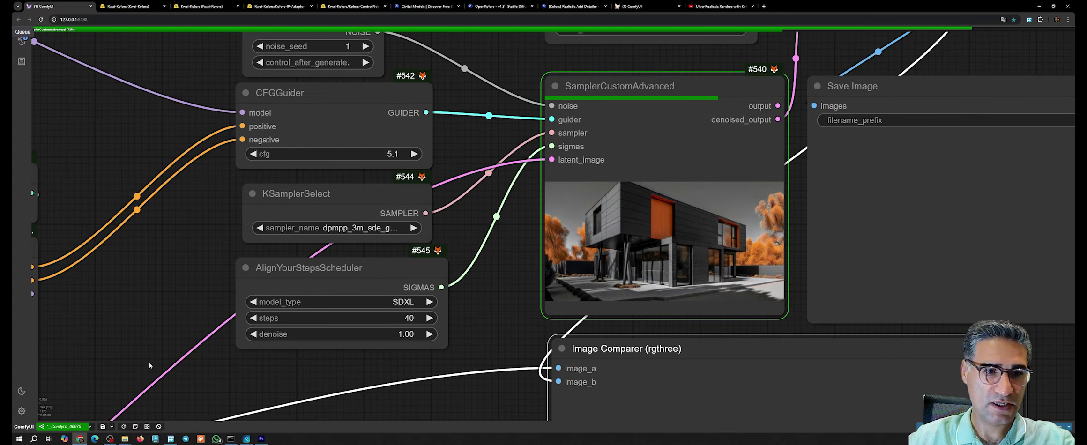
Step: Interrupt the running generation and rerun the Image Comparer output with the AlignYourStepsScheduler denoise set to 0.76
click(158, 426)
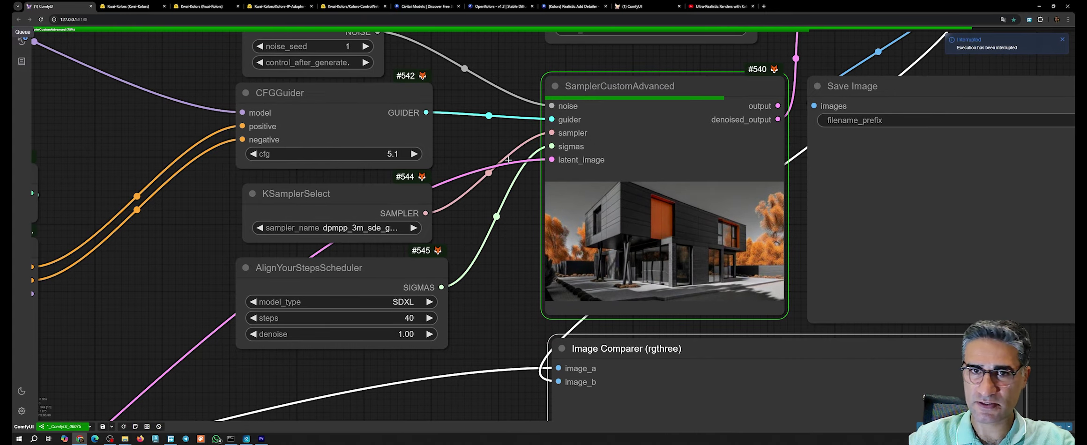
scroll(514, 256, down, 5)
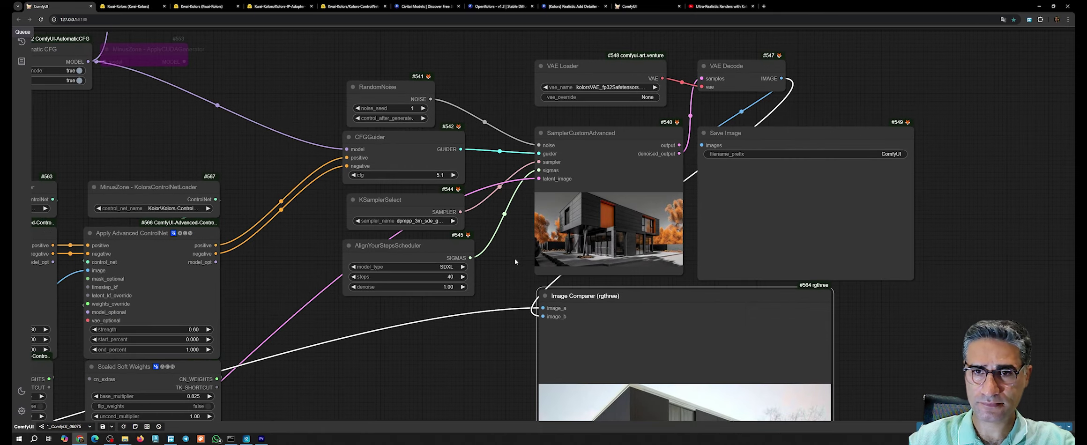
scroll(515, 260, up, 4)
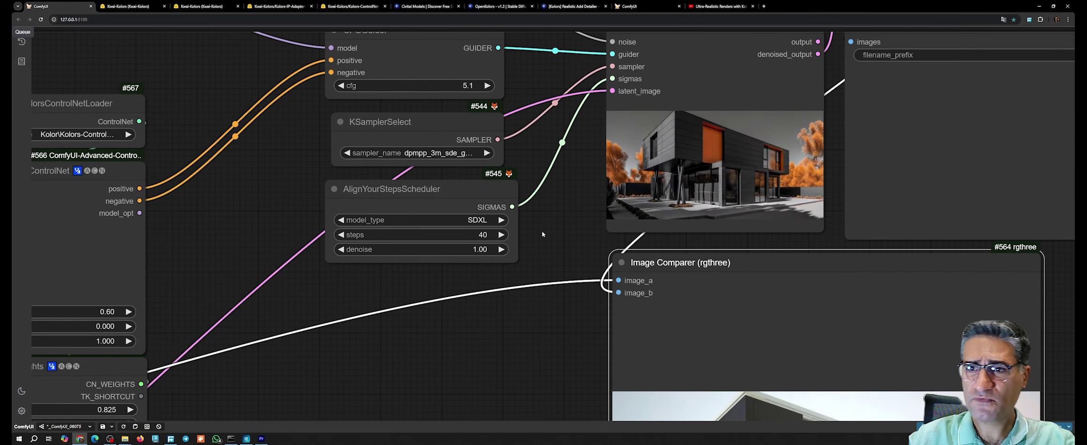
click(421, 254)
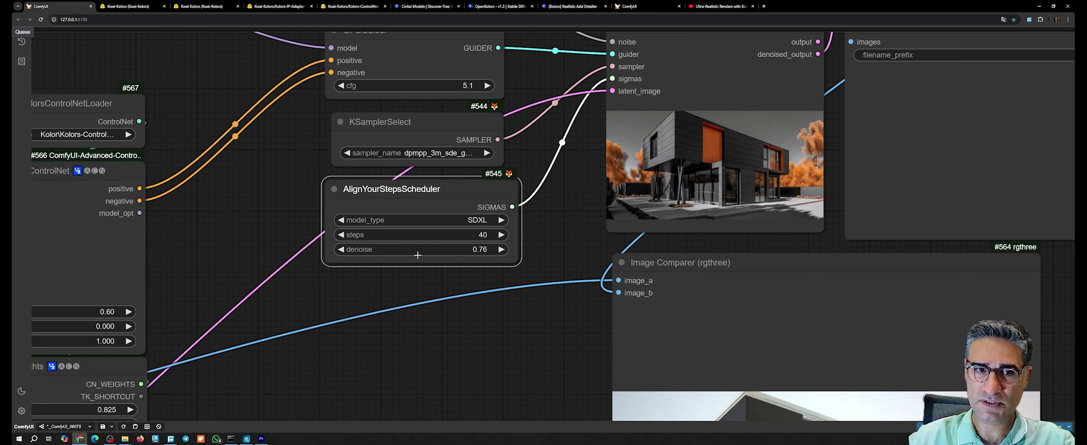
right_click(841, 286)
click(867, 296)
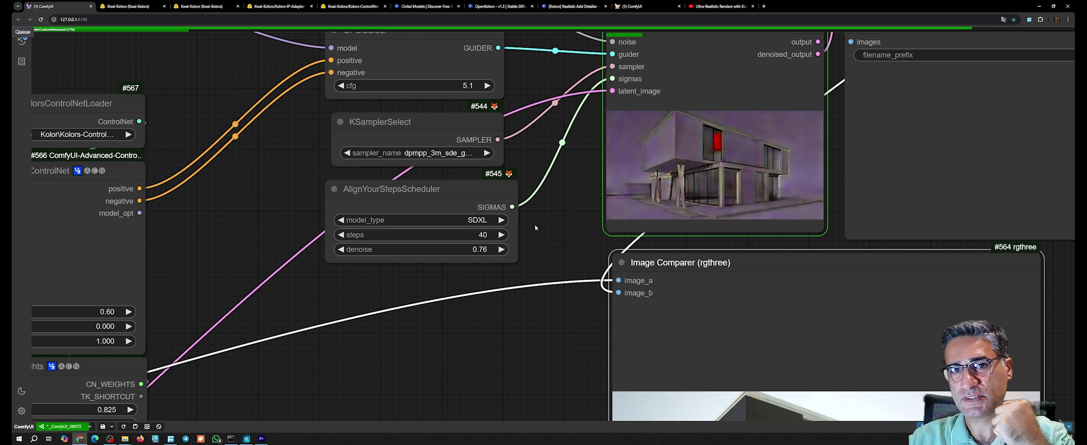
Step: Add a VAE Encode node fed by the image output of ImageScaleByAspectRatio V2
scroll(544, 229, down, 4)
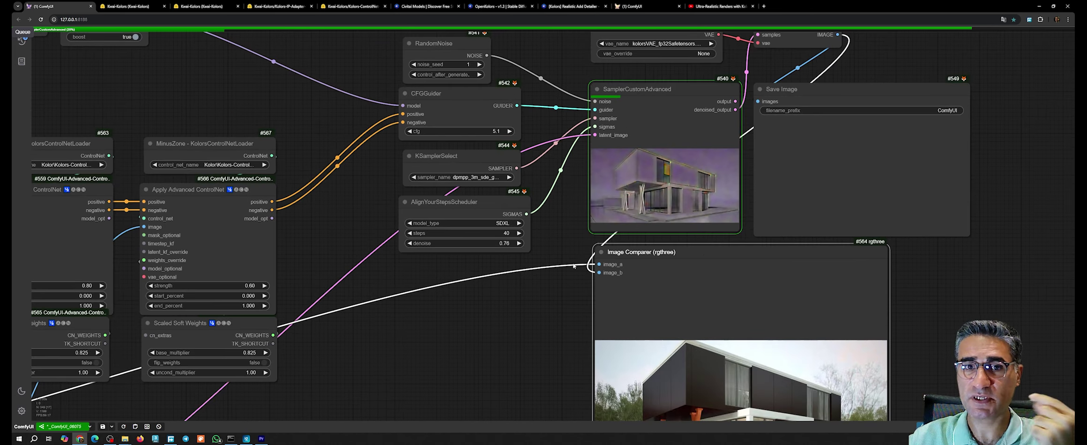
scroll(476, 372, down, 3)
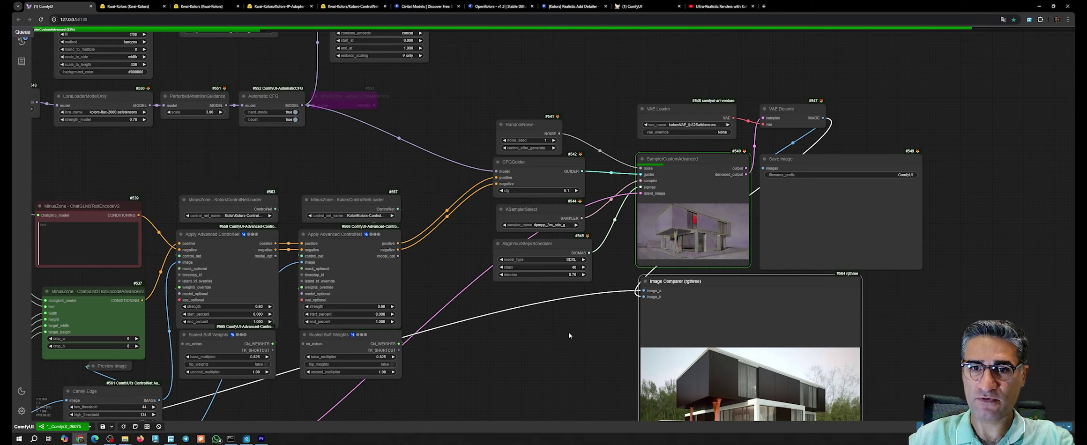
drag(598, 369, 811, 206)
drag(475, 339, 643, 273)
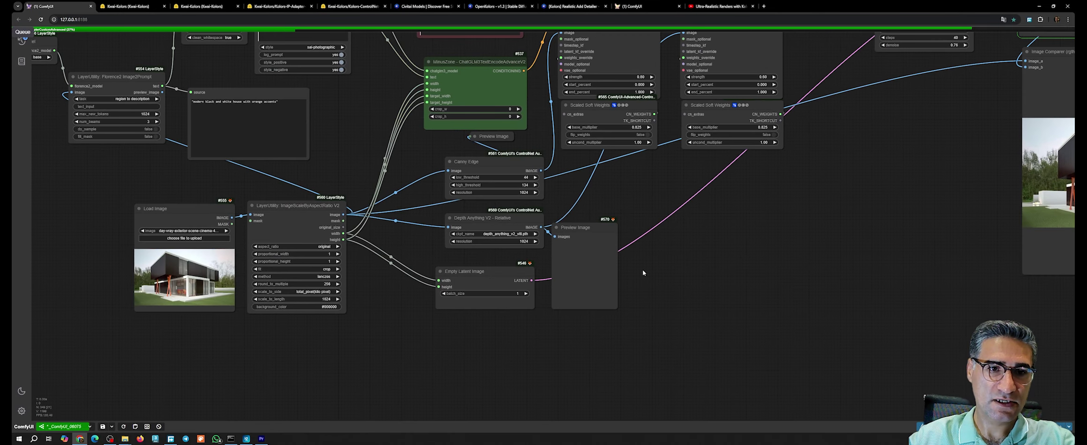
drag(343, 215, 649, 198)
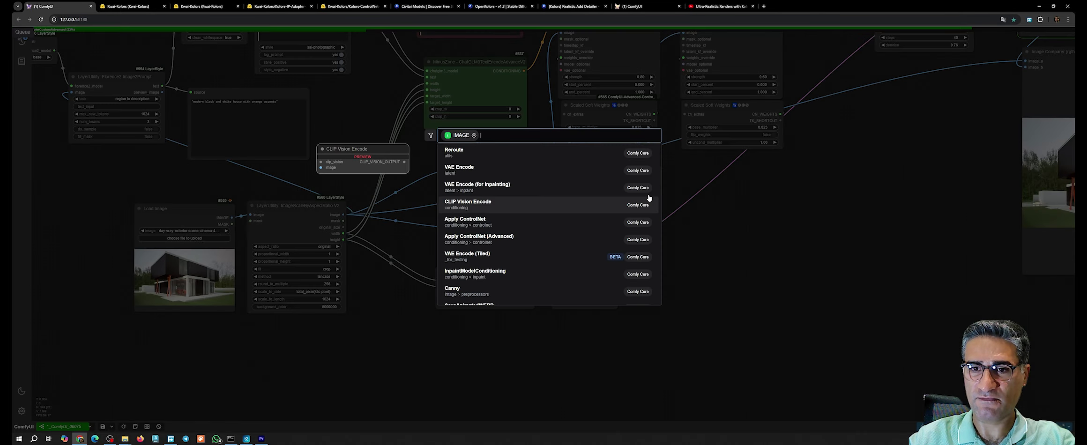
click(472, 171)
Step: Move VAE Loader and VAE Encode beside the sampler settings nodes and connect the loader's VAE to VAE Encode
scroll(659, 299, down, 3)
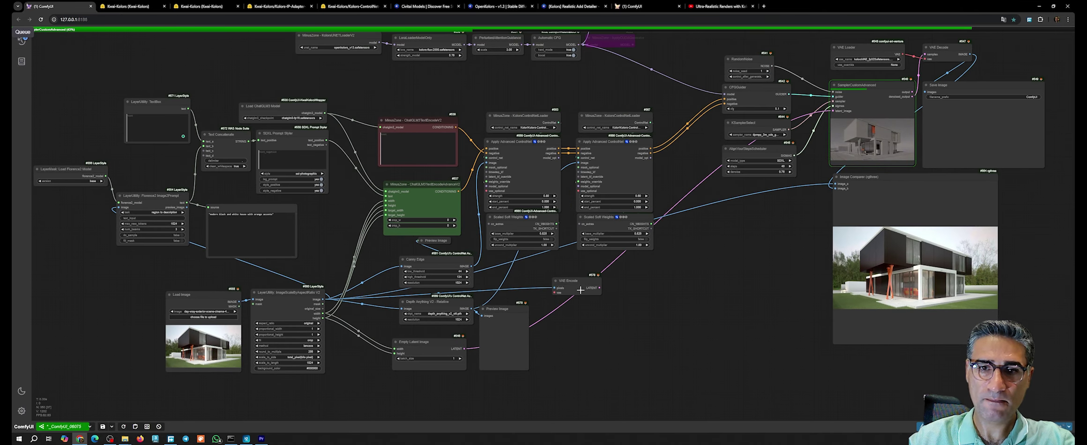
drag(890, 50, 782, 45)
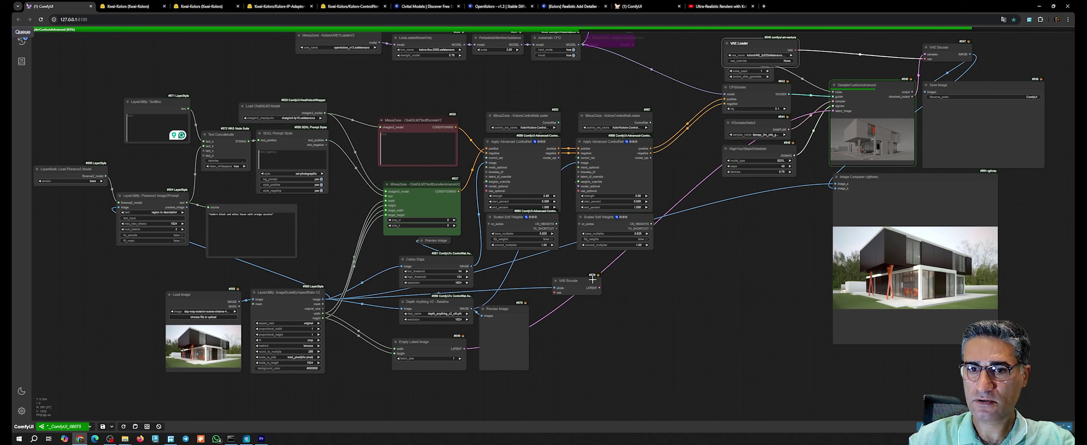
drag(592, 280, 791, 201)
scroll(778, 80, up, 4)
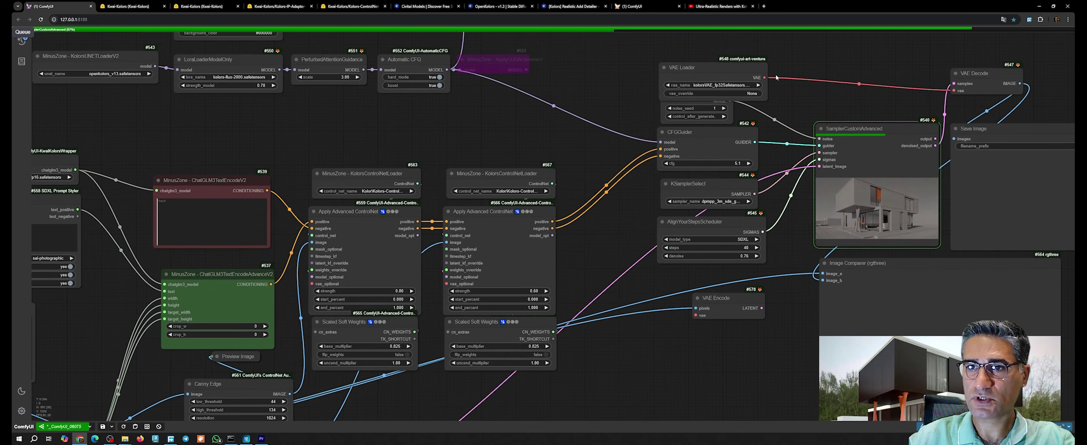
drag(743, 74, 697, 315)
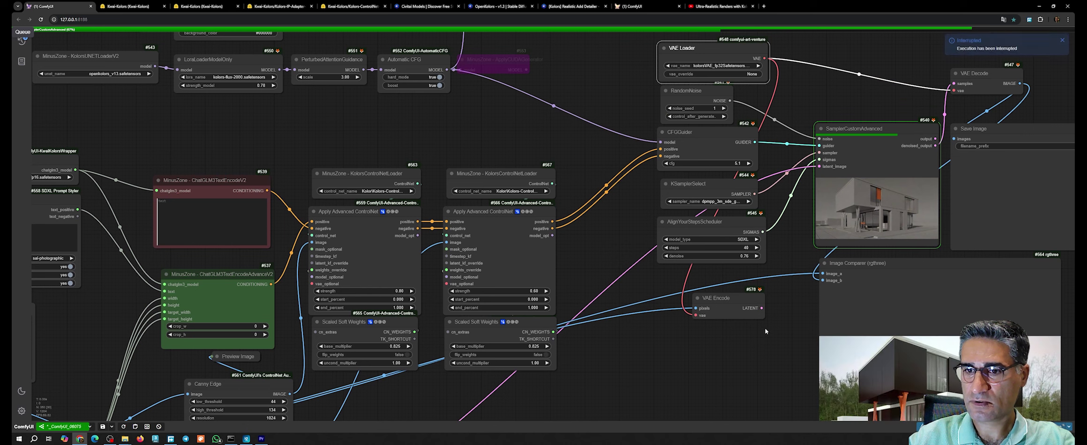
Step: Connect the VAE Encode latent to SamplerCustomAdvanced's latent_image input and queue the Image Comparer output
scroll(905, 208, up, 5)
right_click(899, 206)
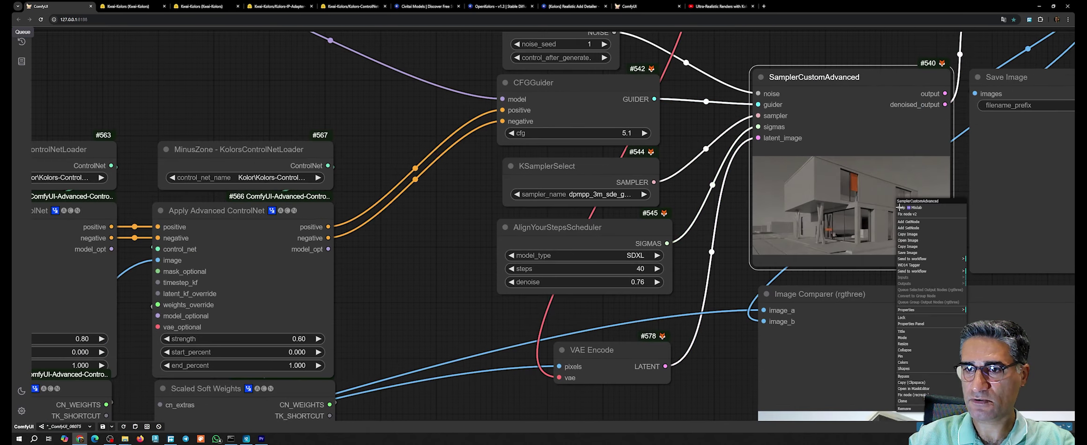
click(814, 350)
key(ctrl+Return)
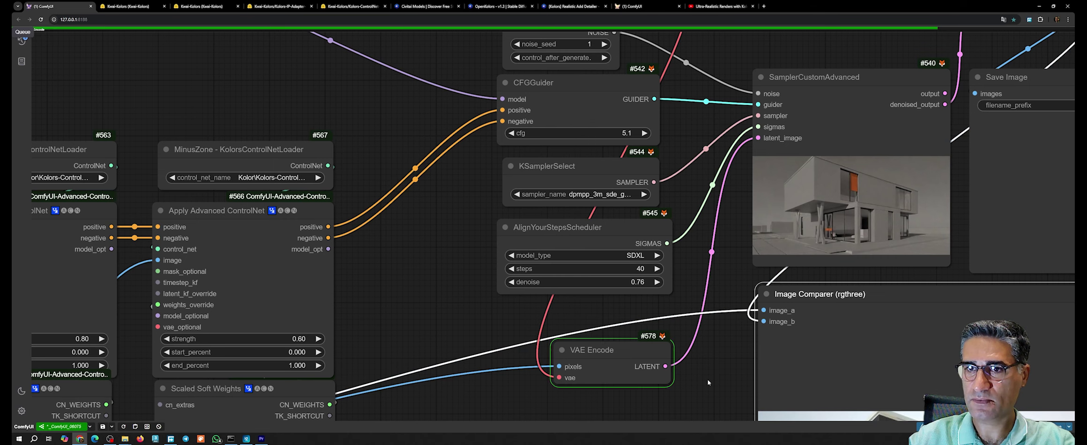
Step: Place VAE Encode directly below AlignYourStepsScheduler and nudge the scheduler slightly up to separate the nodes
drag(723, 382, 543, 335)
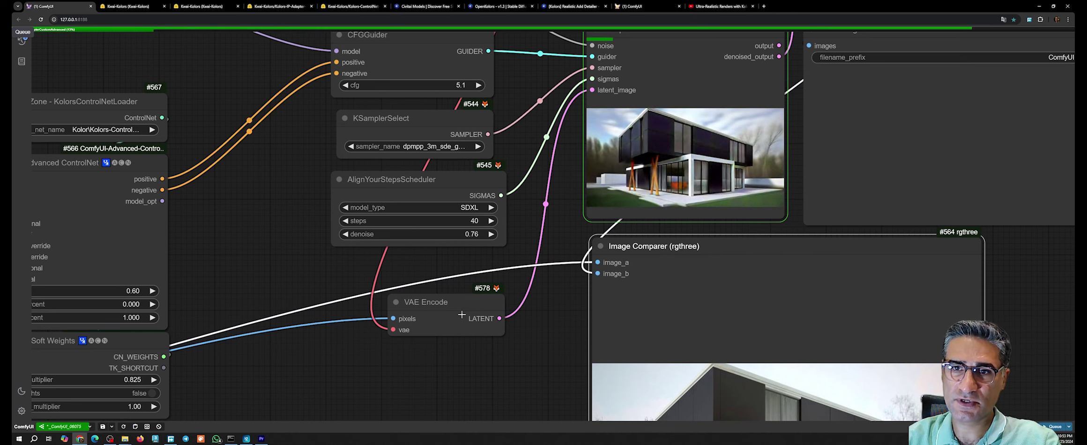
drag(461, 314, 432, 276)
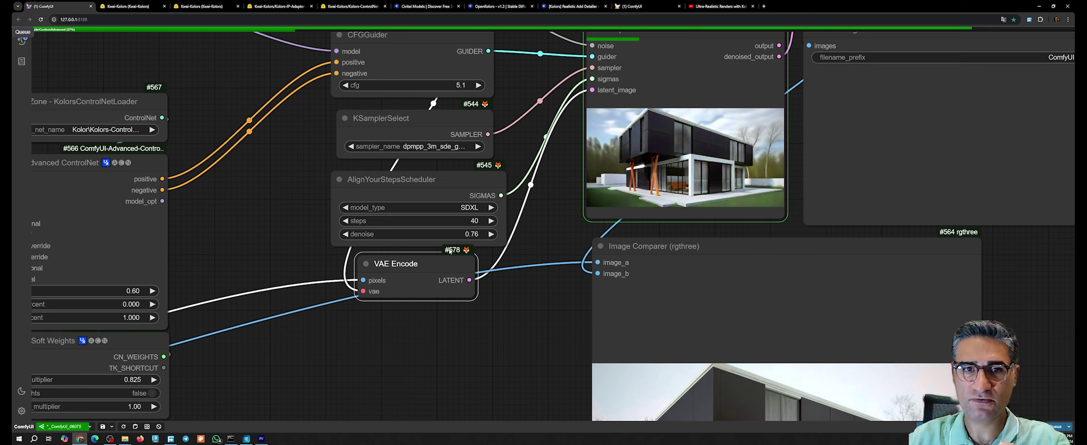
drag(454, 197, 453, 193)
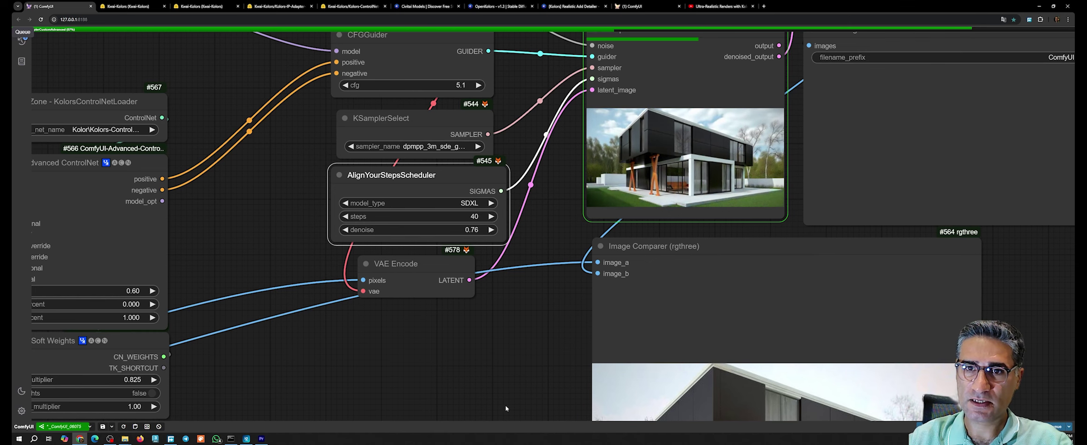
Step: Examine the generated house against the original in the Image Comparer
drag(506, 408, 473, 340)
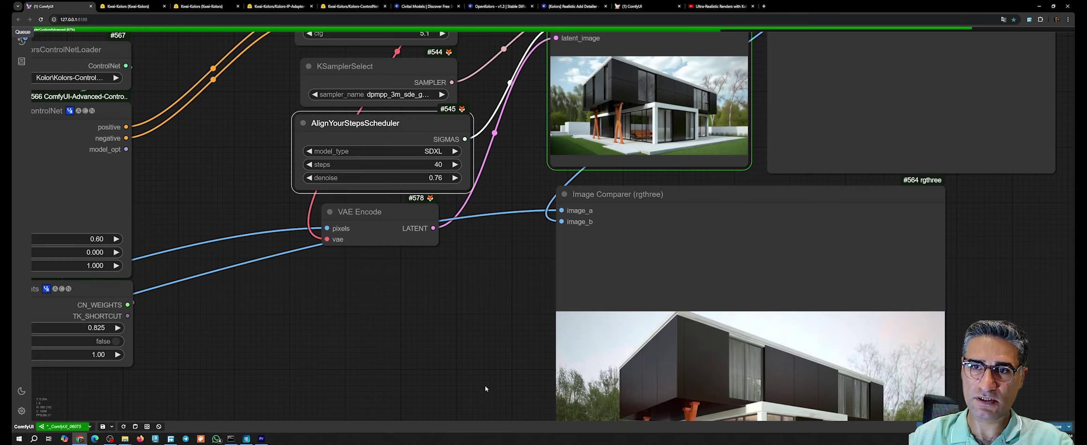
scroll(544, 241, down, 3)
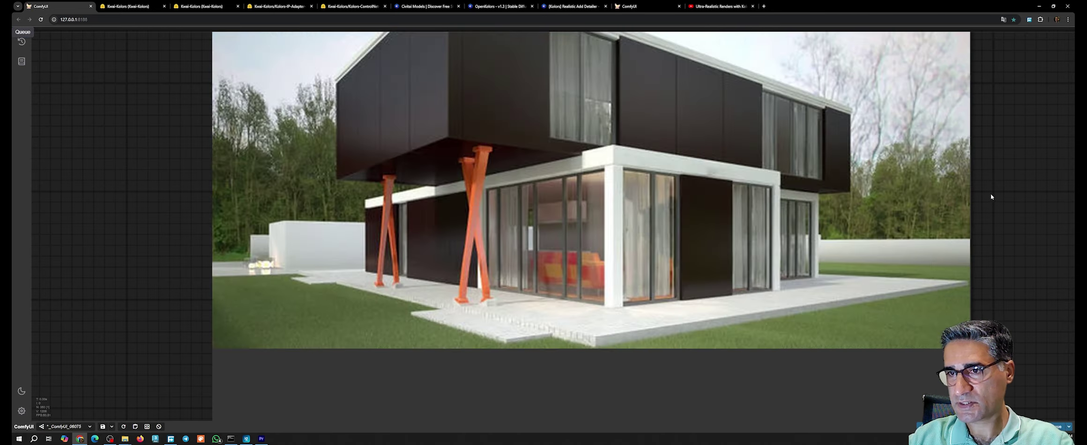
Step: Compare the facade, columns and surroundings of the generated house with the source image in the Image Comparer
scroll(951, 169, up, 2)
scroll(917, 161, up, 3)
scroll(940, 182, down, 4)
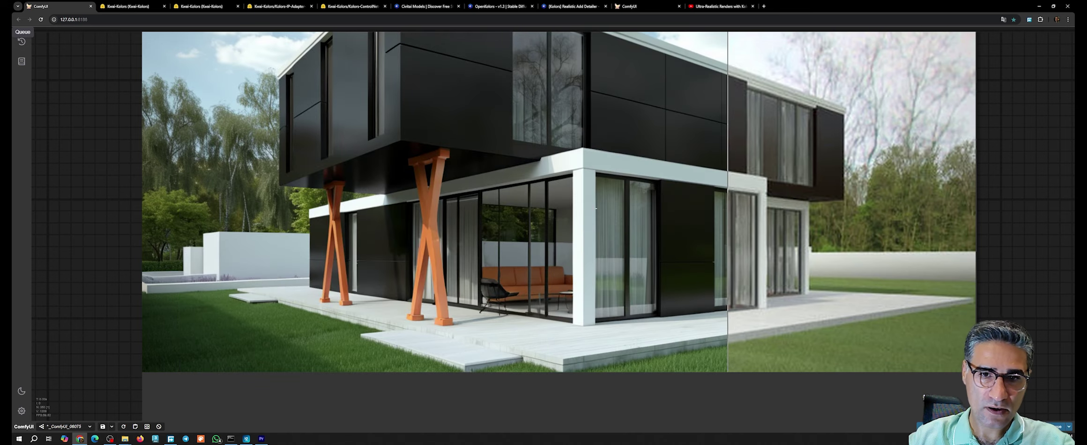
drag(518, 66, 707, 165)
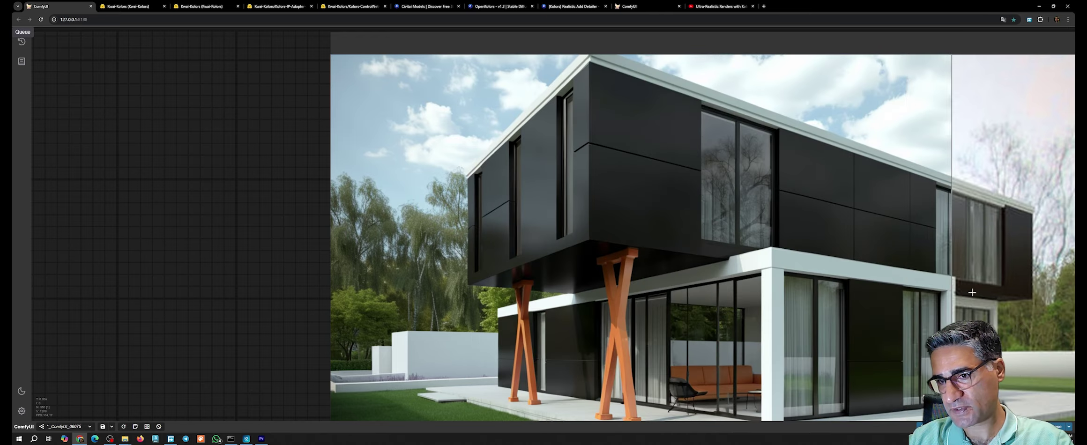
scroll(889, 241, down, 4)
scroll(1000, 274, down, 9)
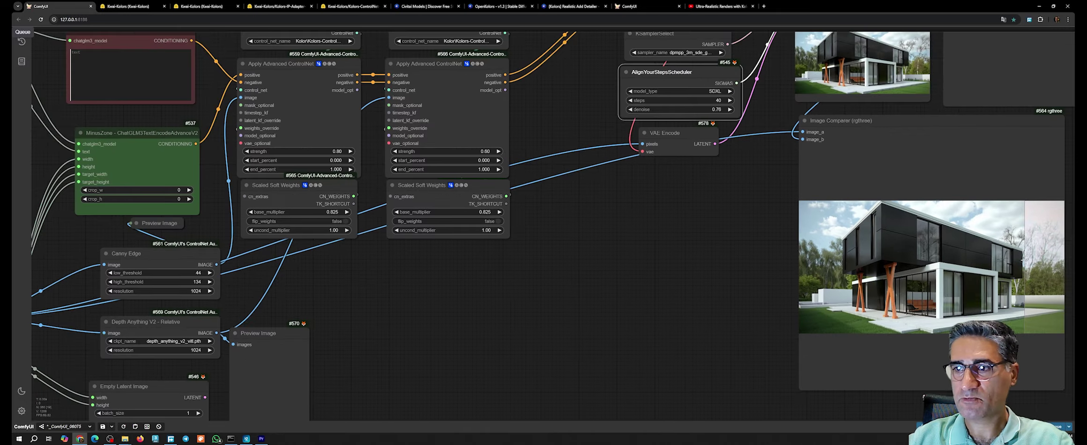
drag(1026, 263, 858, 254)
scroll(886, 254, up, 4)
scroll(827, 253, down, 4)
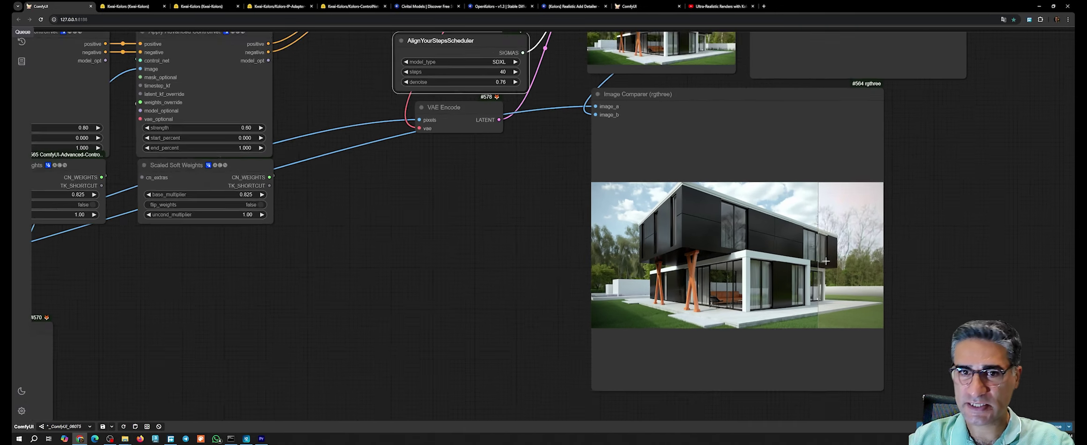
Step: Shift both ControlNet node columns away from CFGGuider and narrow the gap between them to free space for a third column
drag(385, 291, 686, 350)
scroll(686, 352, down, 3)
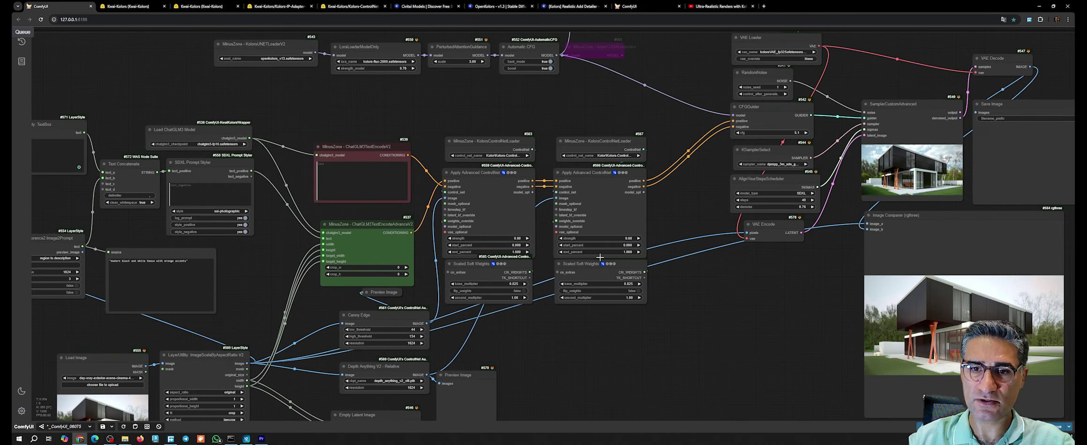
scroll(609, 260, up, 3)
ctrl+drag(598, 370, 457, 72)
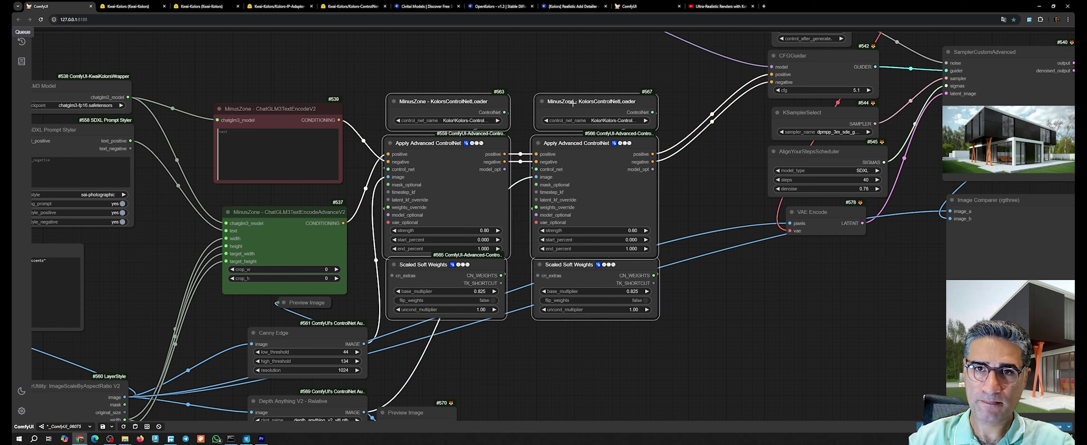
drag(572, 104, 561, 104)
click(589, 363)
drag(589, 362, 554, 102)
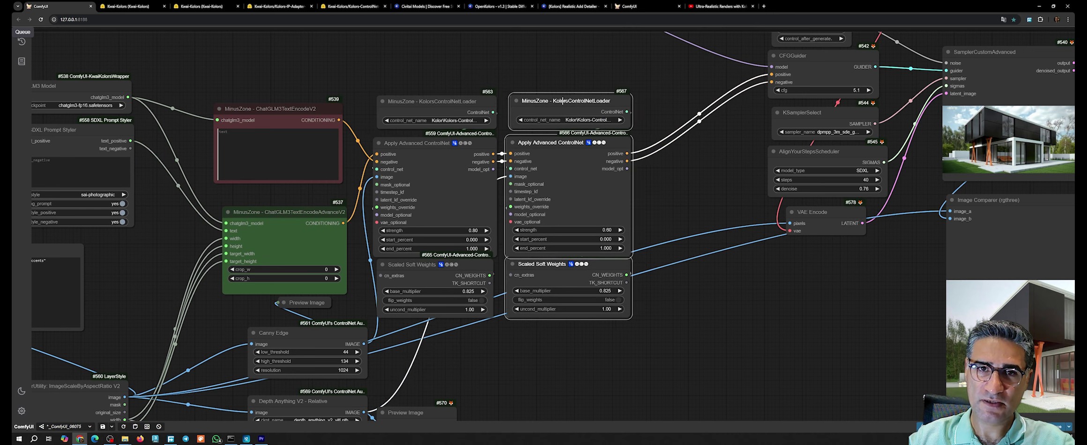
Step: Set the strength of the first Apply Advanced ControlNet to 0.50 and of the second to 0.40
click(450, 231)
text(0.5)
key(Return)
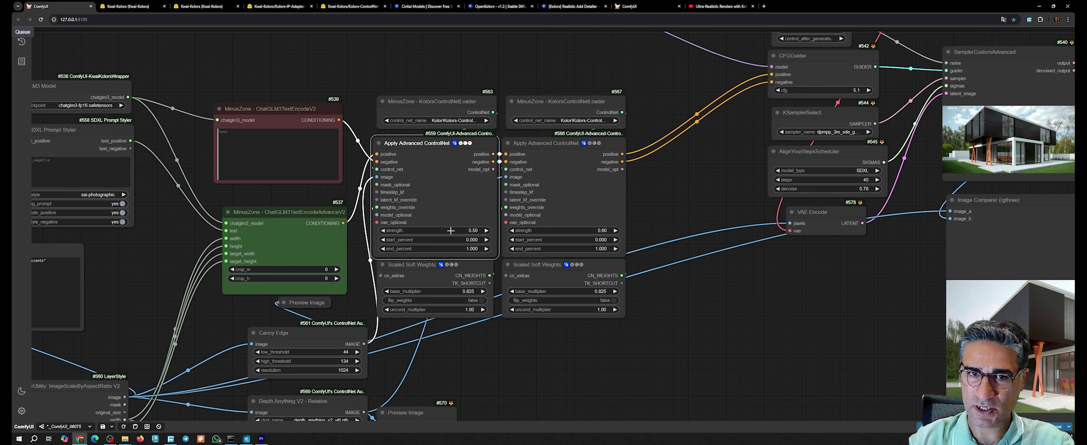
click(584, 231)
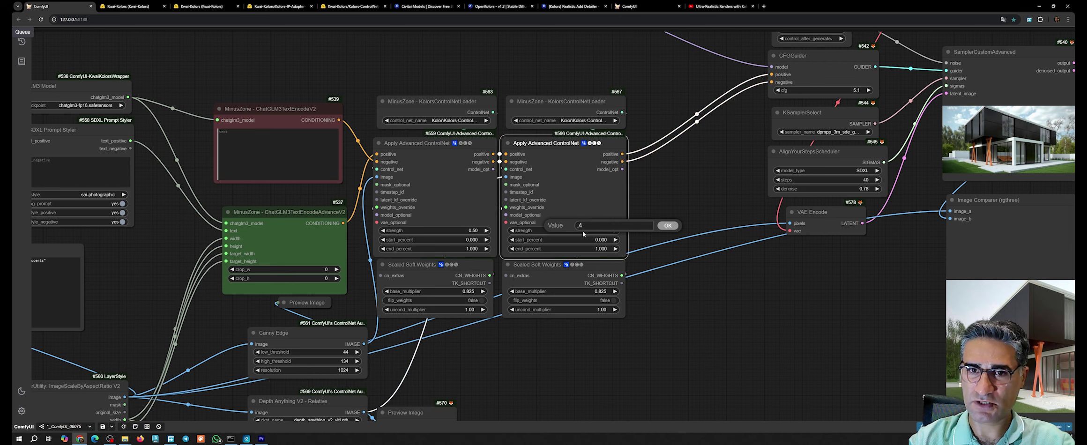
key(Return)
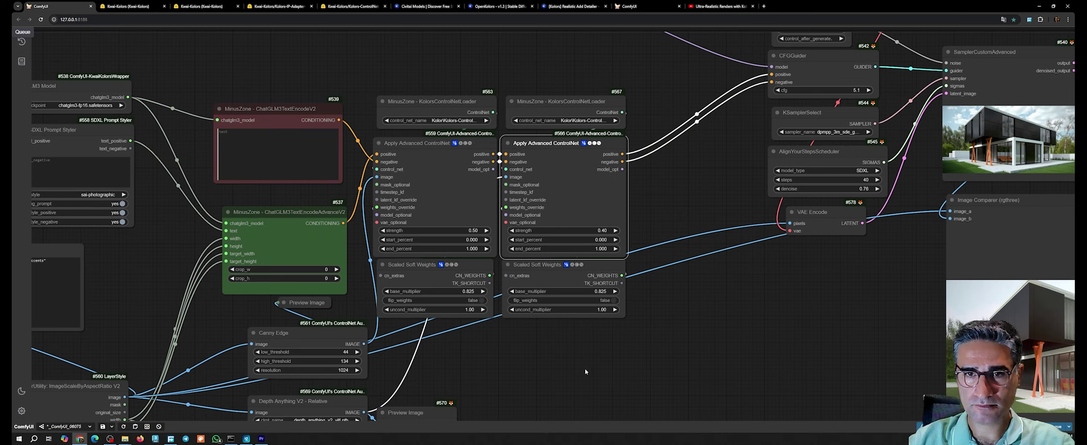
Step: Duplicate the second Apply Advanced ControlNet with its Scaled Soft Weights node and place the copies between it and the sampler settings nodes
drag(585, 372, 492, 186)
key(ctrl+c)
key(ctrl+v)
drag(581, 208, 684, 167)
Step: Chain the second Apply Advanced ControlNet's positive and negative outputs through the duplicated node into CFGGuider
scroll(684, 167, up, 5)
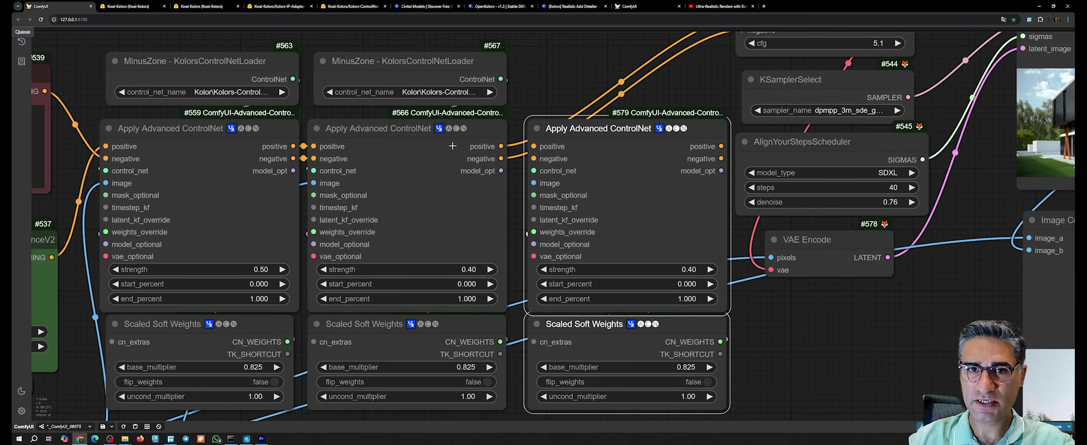
drag(501, 147, 534, 159)
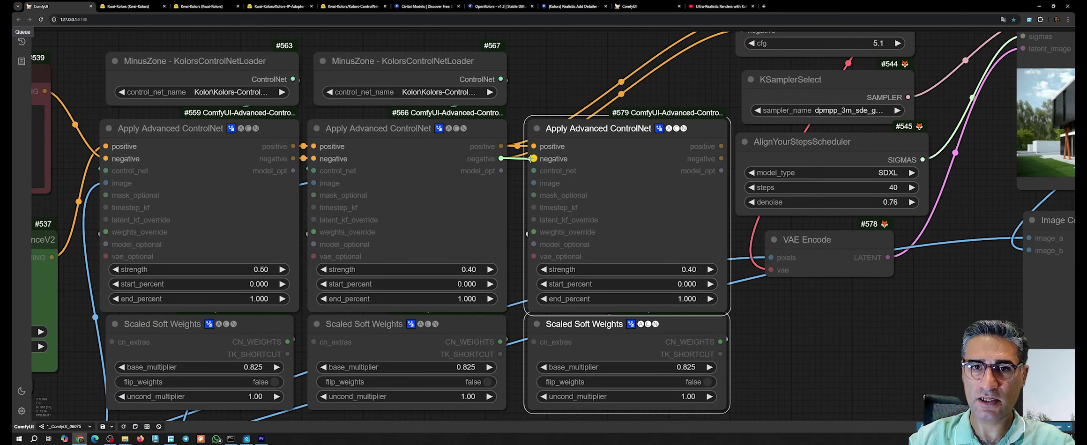
drag(590, 73, 556, 148)
drag(688, 221, 708, 105)
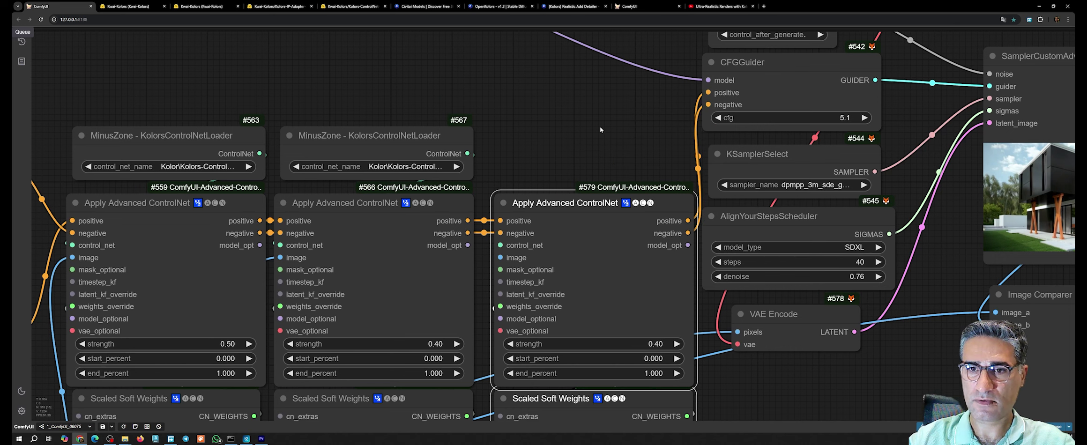
Step: Align the duplicated Apply Advanced ControlNet and Scaled Soft Weights nodes with each other beside the second ControlNet column
drag(602, 129, 610, 91)
scroll(630, 143, down, 4)
drag(620, 164, 620, 158)
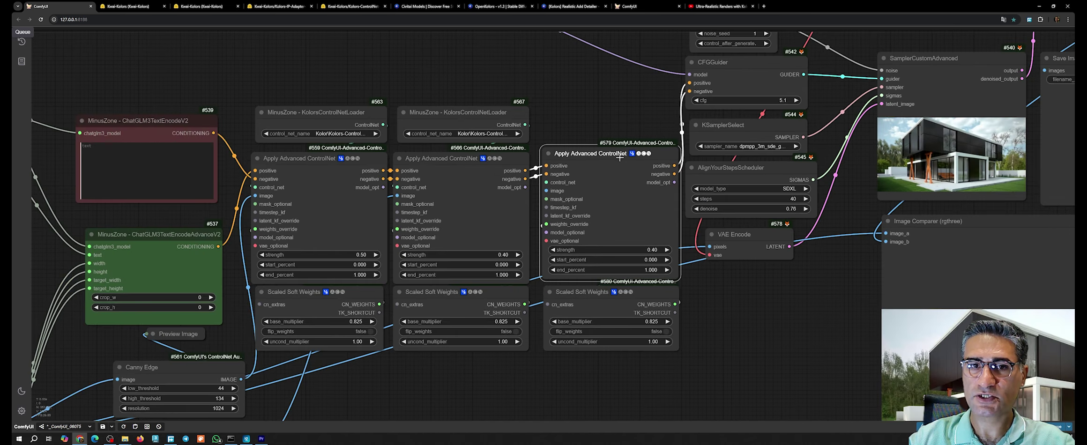
drag(619, 292, 610, 295)
drag(621, 175, 618, 175)
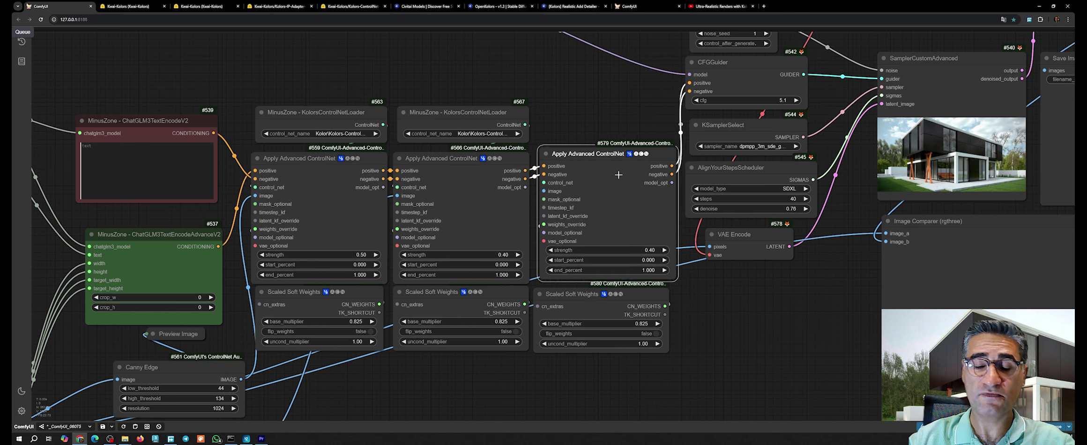
drag(611, 294, 620, 291)
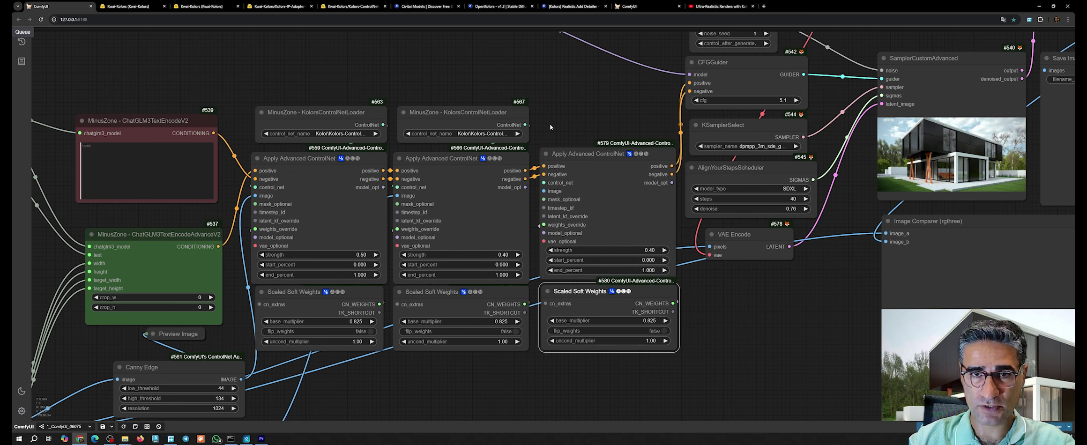
Step: Add a MinusZone - KolorsControlNetPatch node above the third Apply Advanced ControlNet
right_click(594, 88)
click(610, 86)
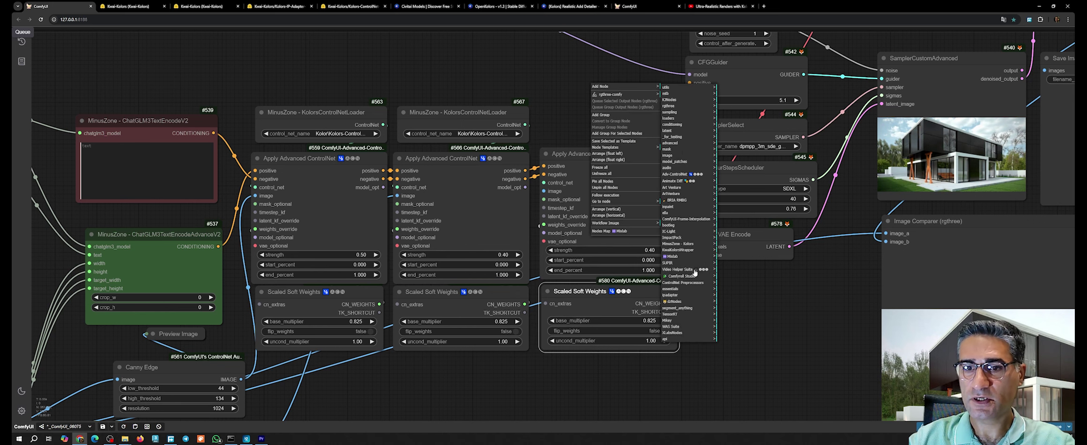
click(691, 250)
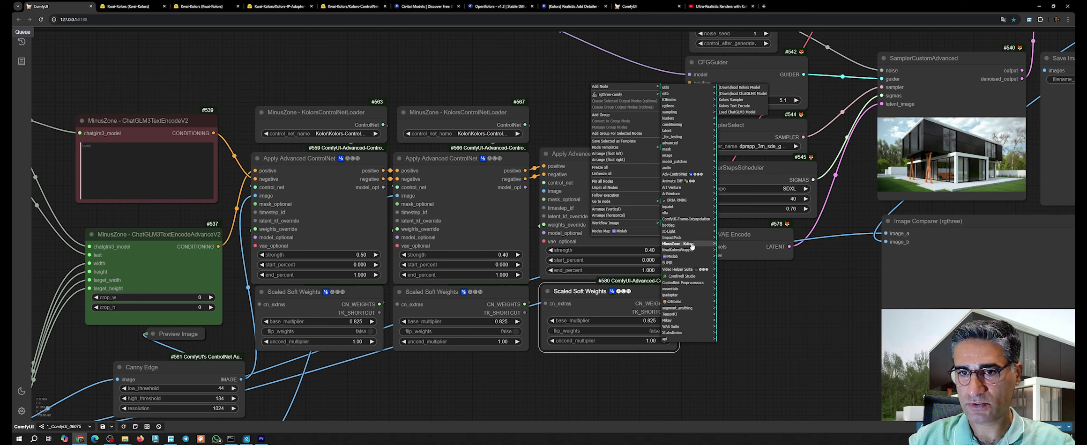
click(691, 245)
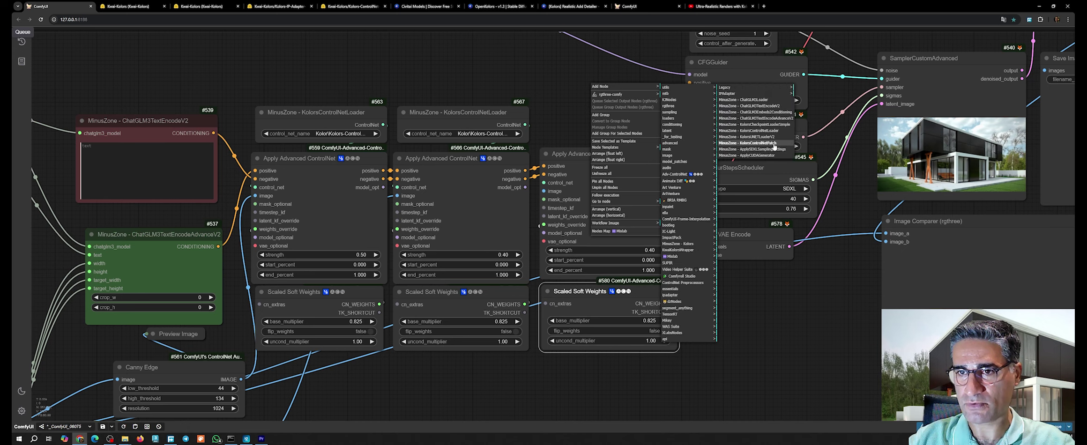
click(760, 144)
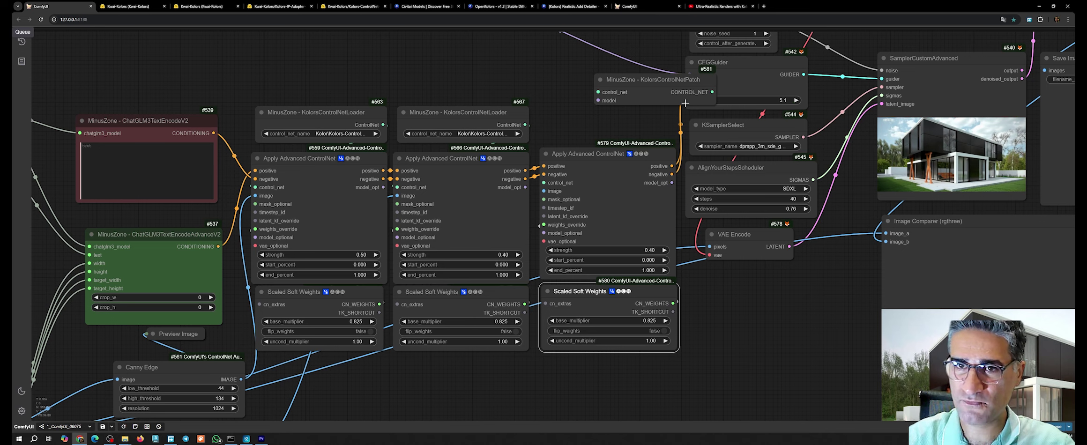
drag(672, 104, 632, 116)
Step: Connect Automatic CFG's model output to KolorsControlNetPatch and add a Load ControlNet Model node from the patch's control_net input
scroll(612, 71, down, 2)
drag(597, 58, 616, 214)
drag(482, 156, 534, 221)
drag(586, 261, 576, 211)
scroll(575, 264, up, 4)
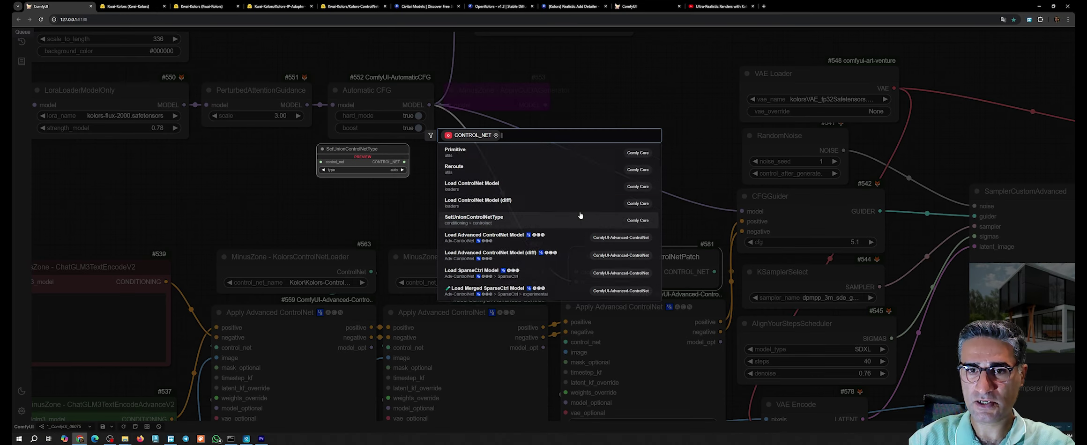
click(486, 187)
Step: Set Load ControlNet Model to TTPLANET_Controlnet_Tile_realistic_v2_fp16.safetensors
click(675, 231)
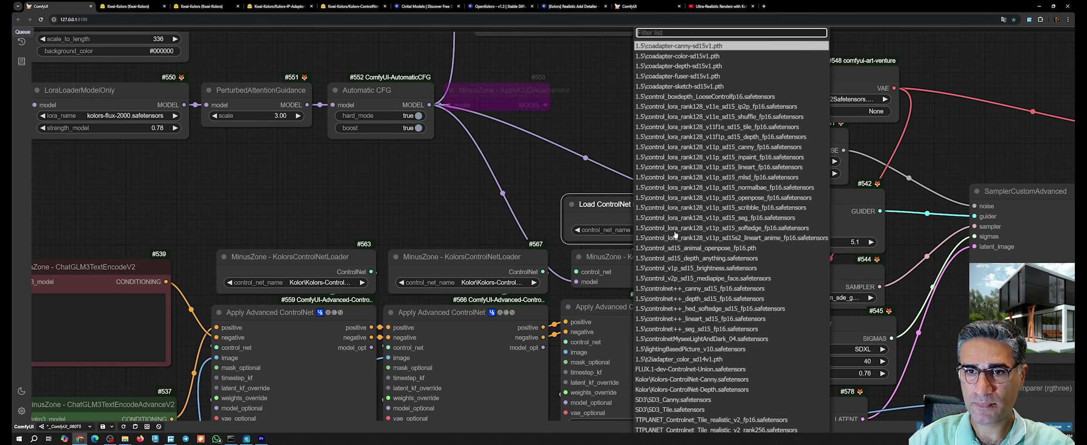
text(til)
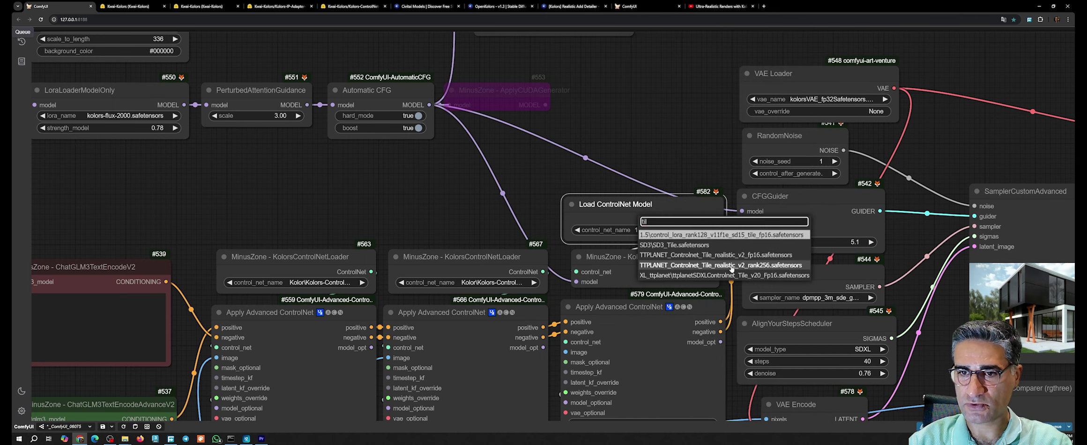
click(746, 266)
click(694, 230)
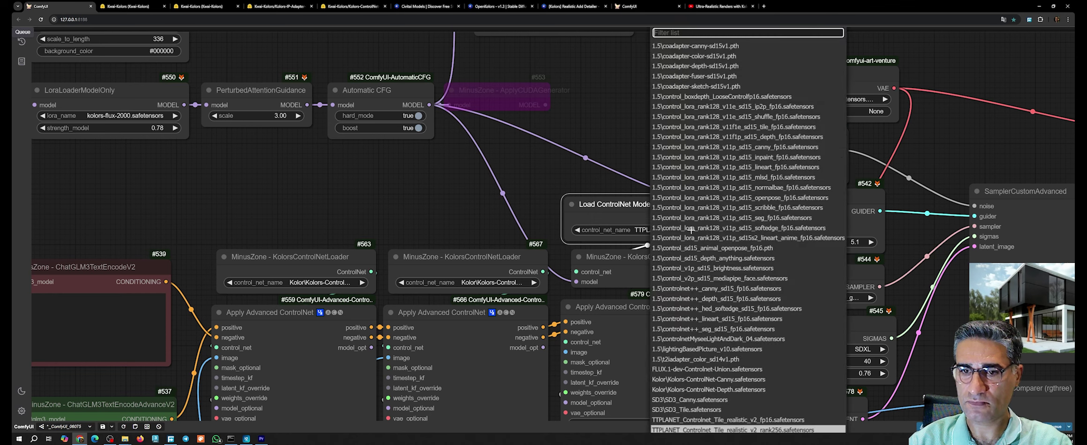
text(tile)
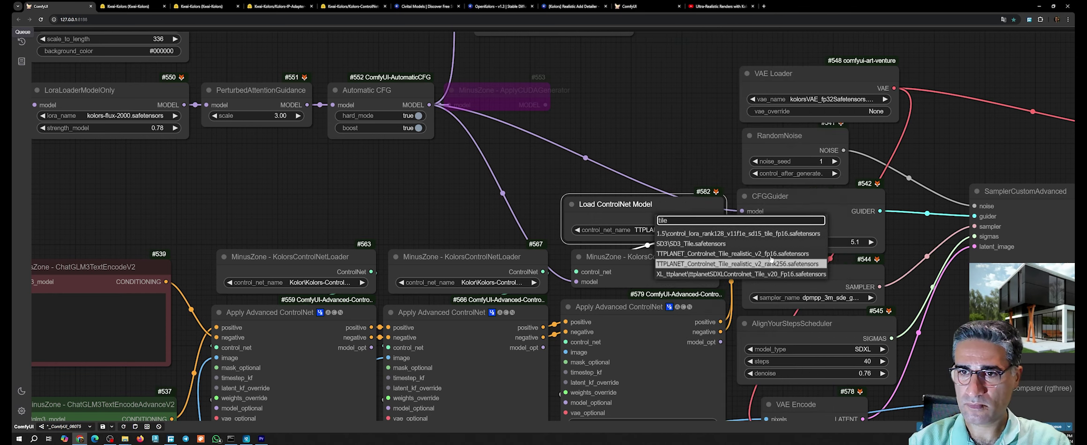
click(788, 253)
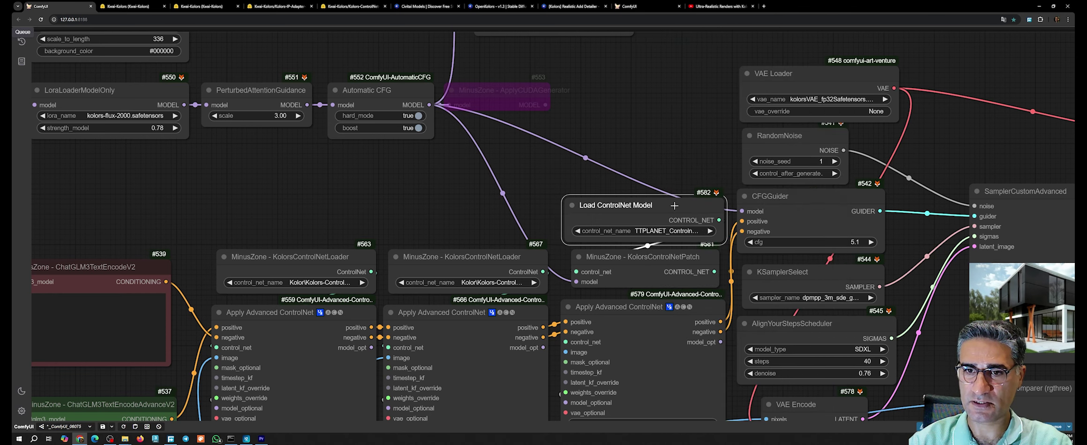
Step: Move the depth Preview Image node aside and connect ImageScaleByAspectRatio V2's image output to the third Apply Advanced ControlNet's image input
drag(656, 183, 620, 23)
scroll(614, 140, down, 4)
scroll(545, 377, down, 3)
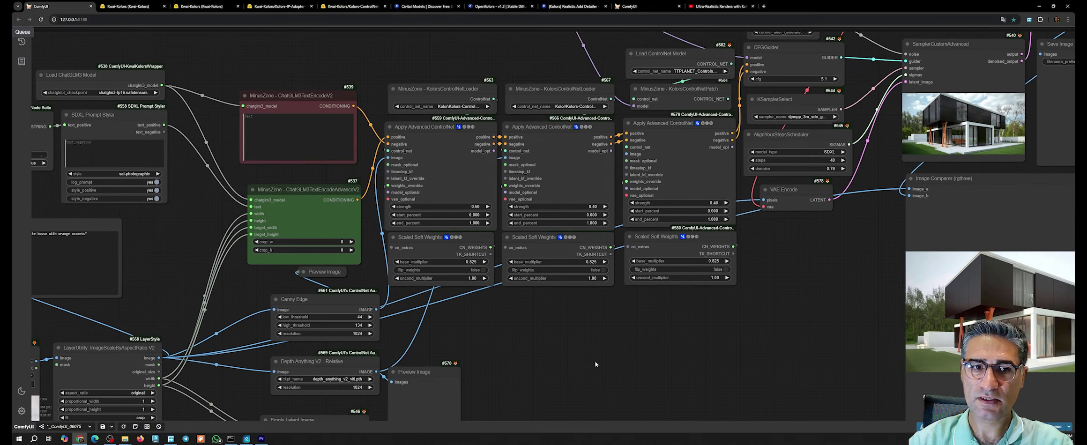
drag(414, 322, 412, 324)
drag(545, 398, 543, 347)
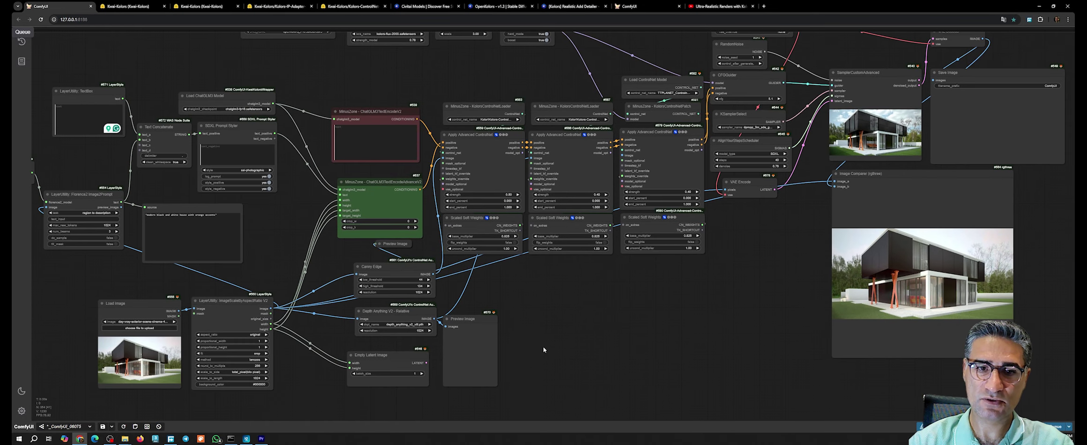
drag(464, 336, 483, 334)
drag(272, 306, 625, 153)
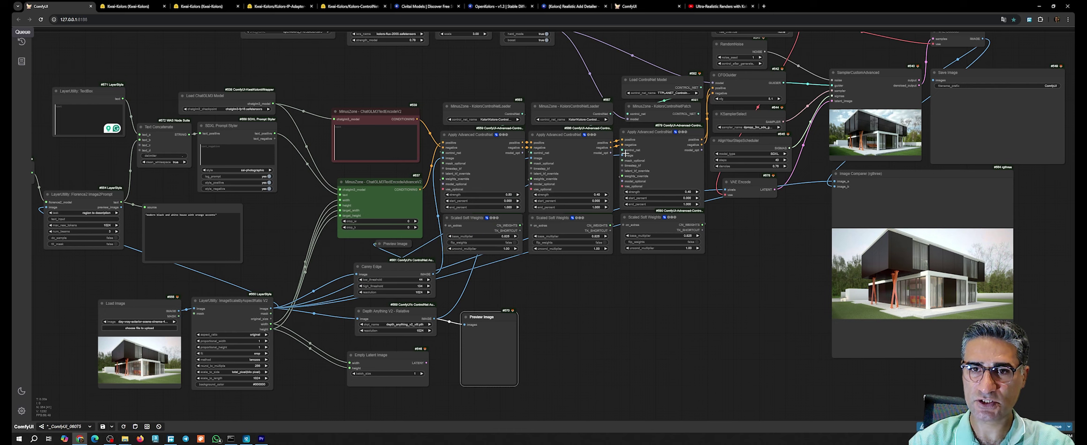
click(656, 135)
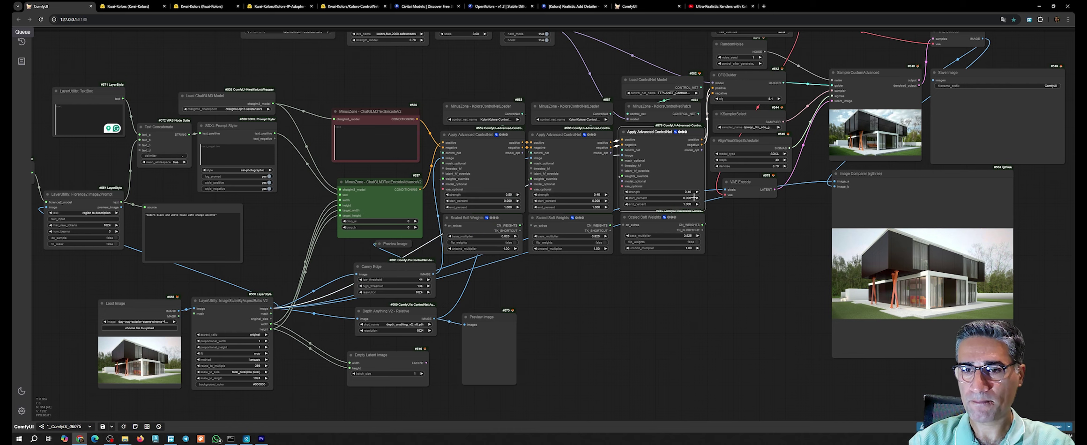
Step: Set the third Apply Advanced ControlNet's strength to 0.78 and its Scaled Soft Weights' uncond_multiplier to 0.28
scroll(694, 197, up, 5)
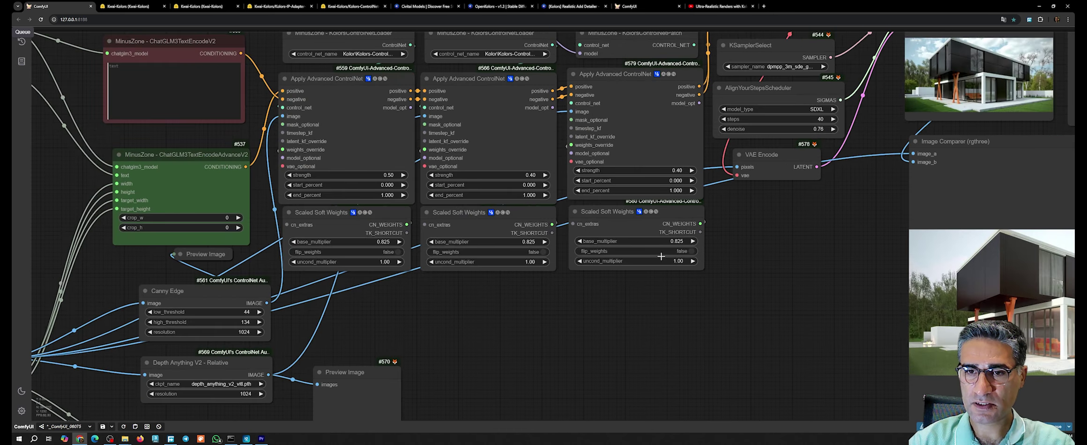
drag(652, 172, 653, 172)
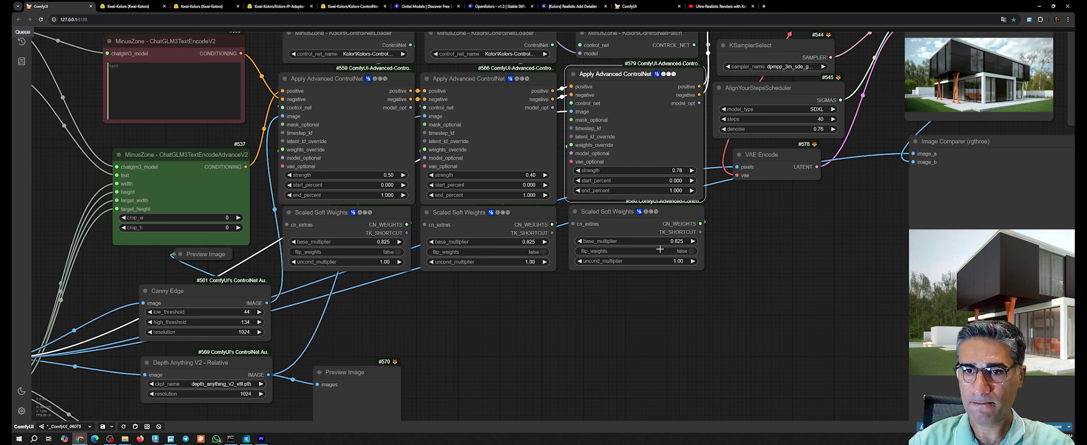
drag(645, 264, 638, 263)
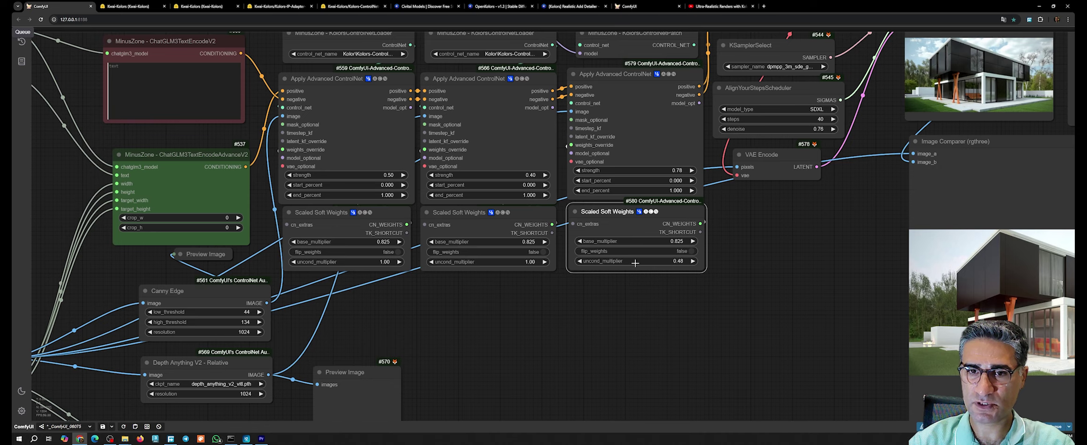
scroll(650, 248, up, 3)
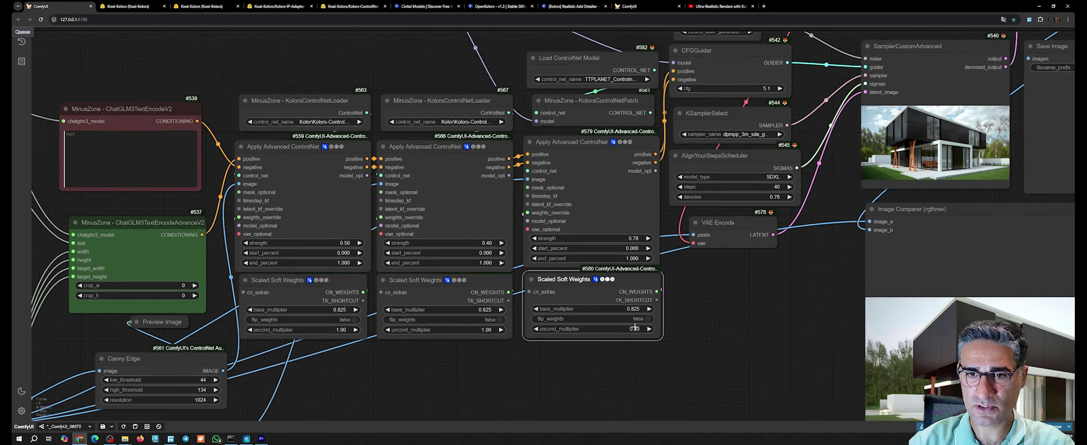
scroll(799, 245, down, 5)
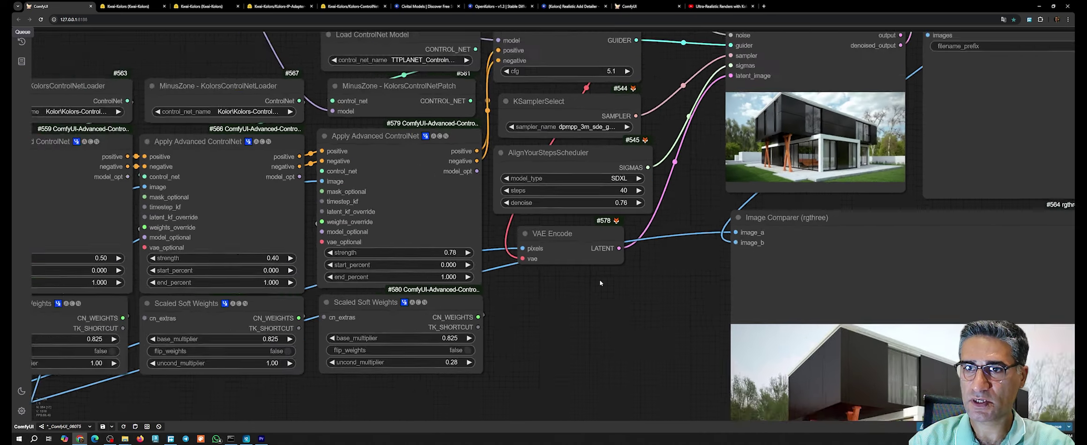
Step: Set AlignYourStepsScheduler's denoise to 0.93
scroll(583, 234, up, 6)
scroll(591, 235, up, 1)
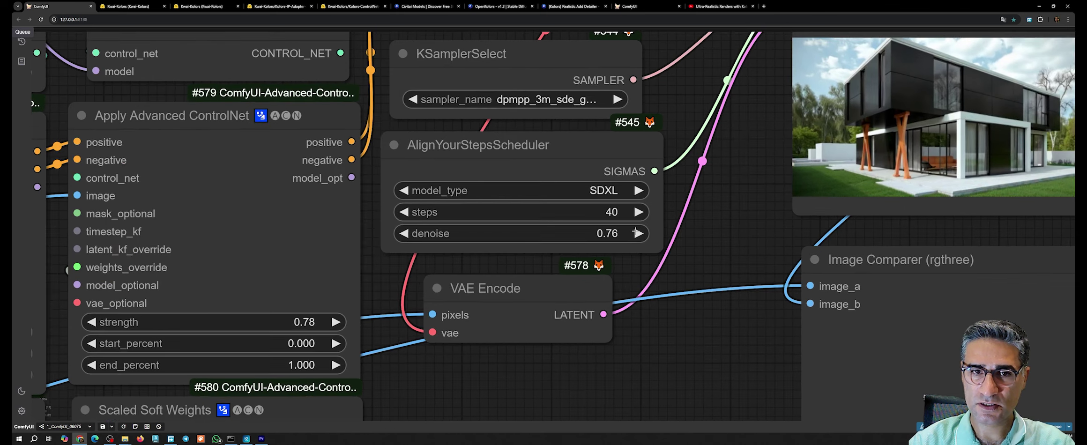
click(636, 232)
click(636, 232)
click(636, 232)
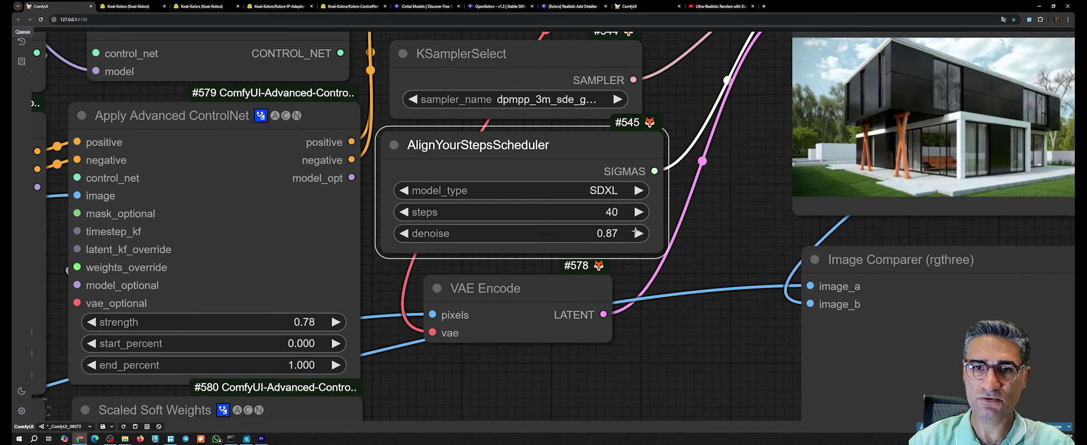
scroll(783, 192, down, 6)
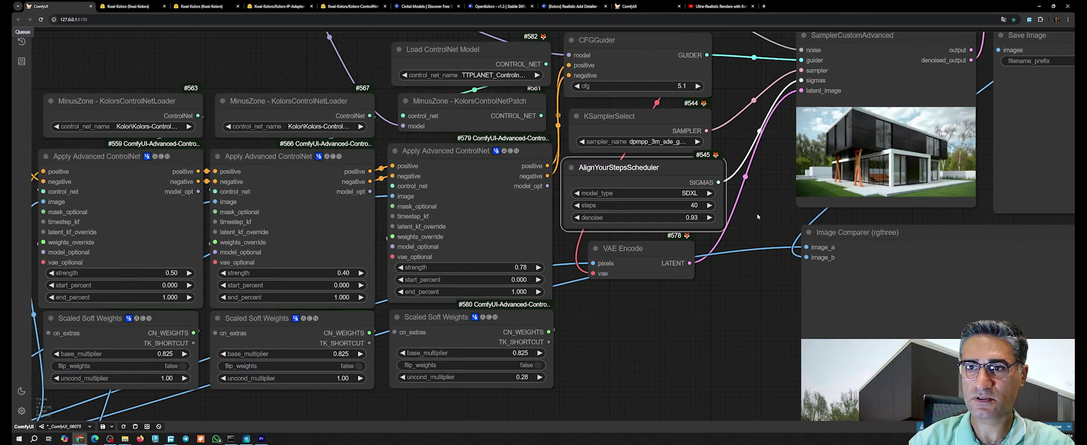
Step: Connect KolorsControlNetPatch's CONTROL_NET output to the third Apply Advanced ControlNet's control_net input and run the workflow
drag(757, 214, 700, 224)
right_click(873, 332)
click(915, 292)
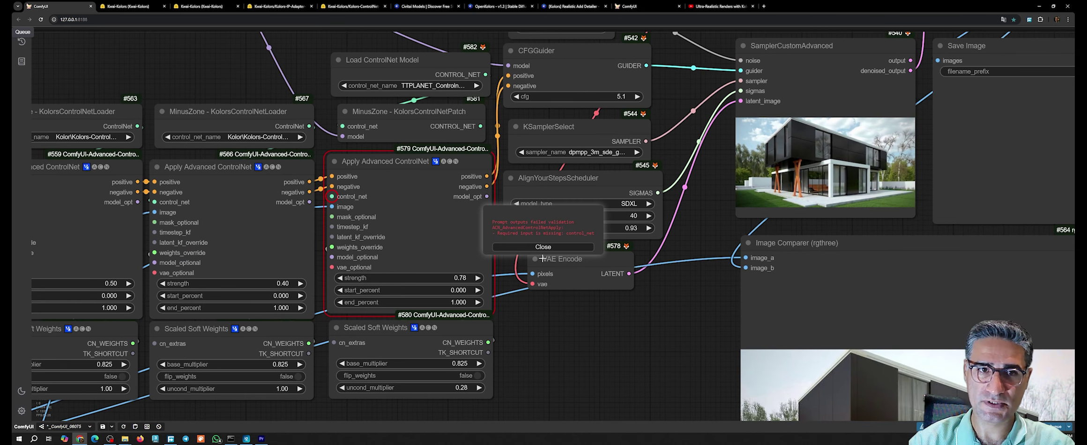
click(543, 247)
drag(482, 126, 331, 196)
right_click(864, 291)
click(897, 295)
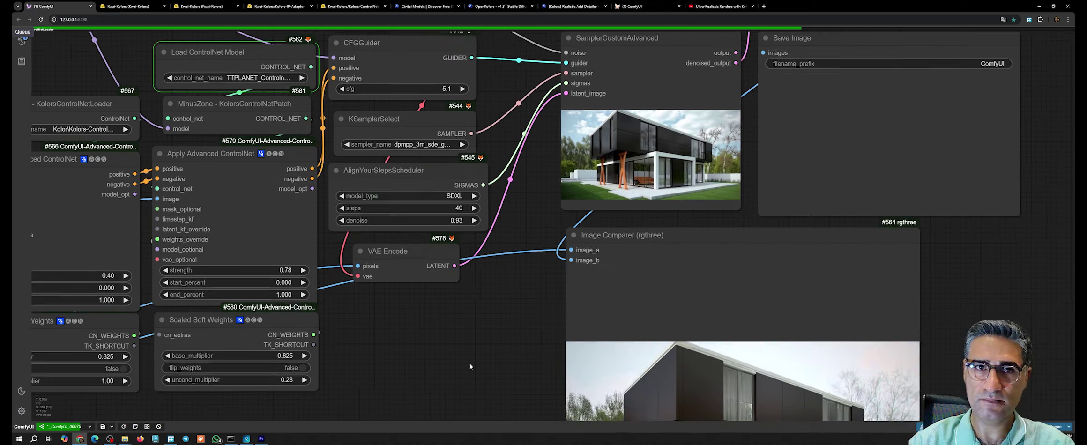
Step: Examine the facade, columns and glazing in SamplerCustomAdvanced's live preview during generation
scroll(562, 126, up, 9)
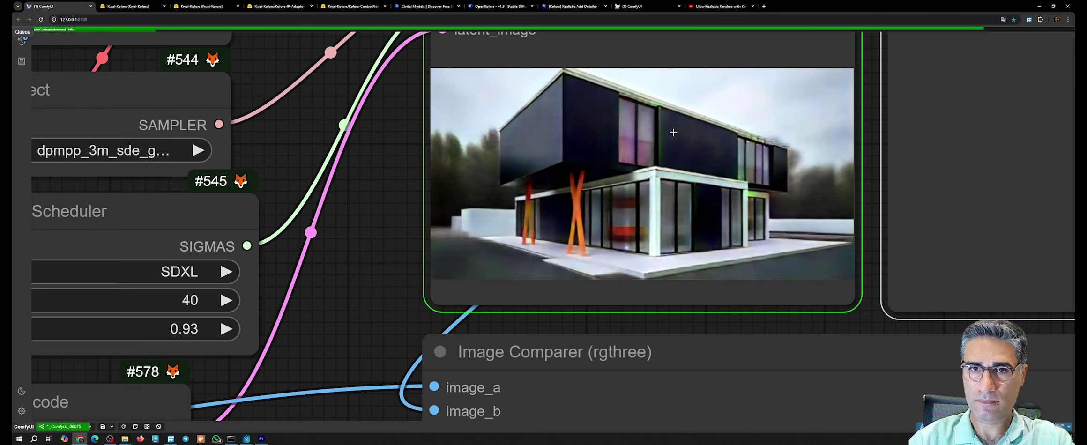
scroll(614, 138, up, 8)
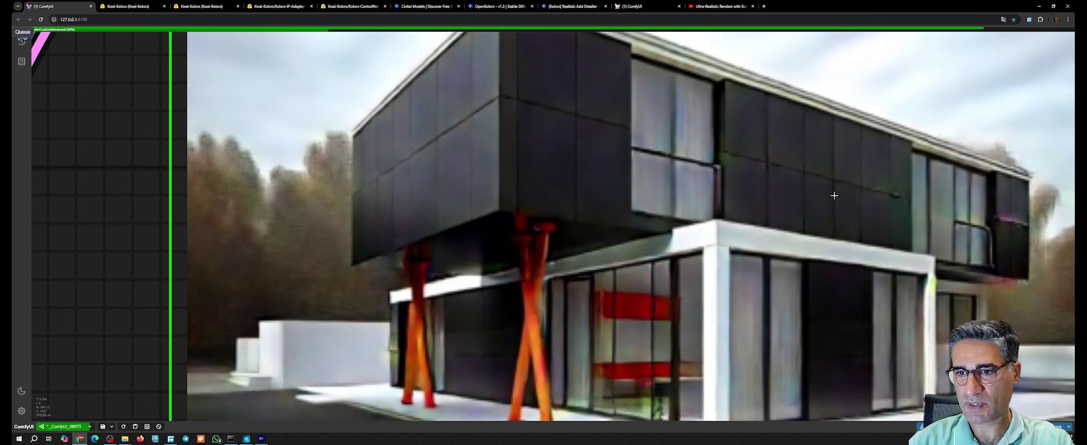
scroll(911, 169, down, 4)
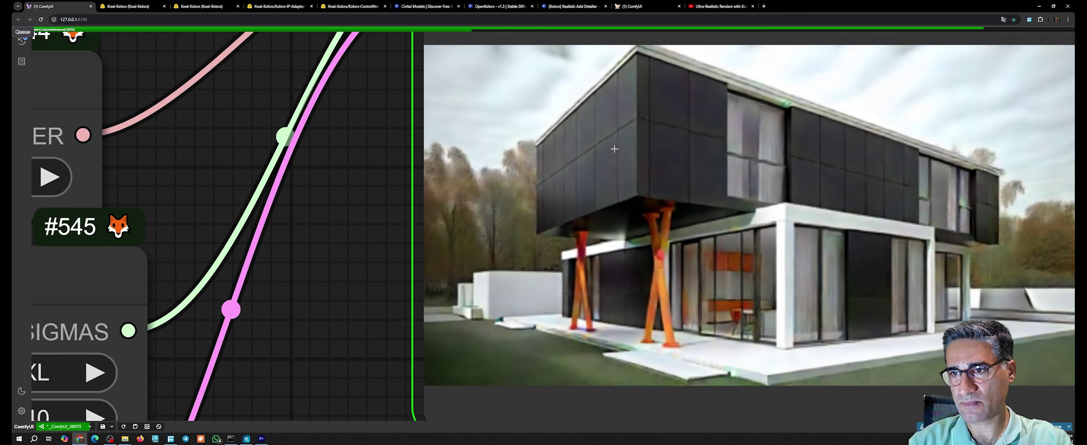
scroll(675, 157, down, 3)
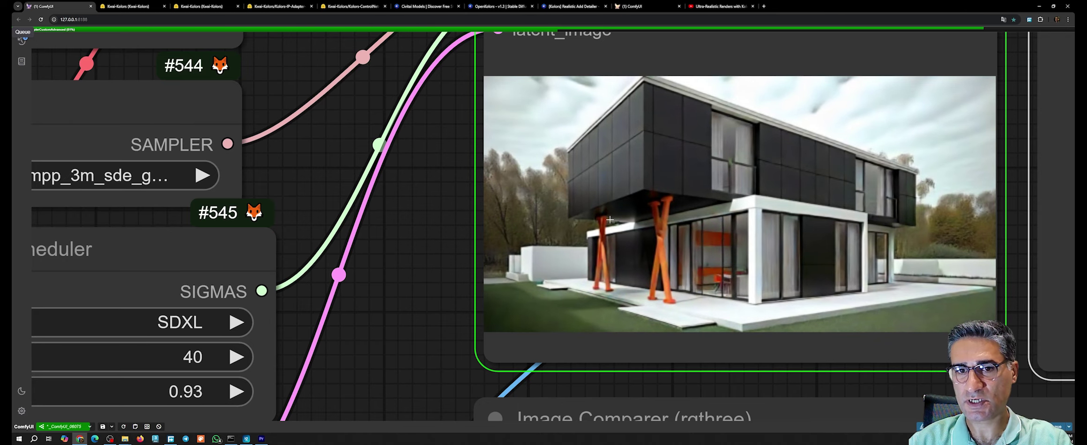
scroll(669, 235, down, 10)
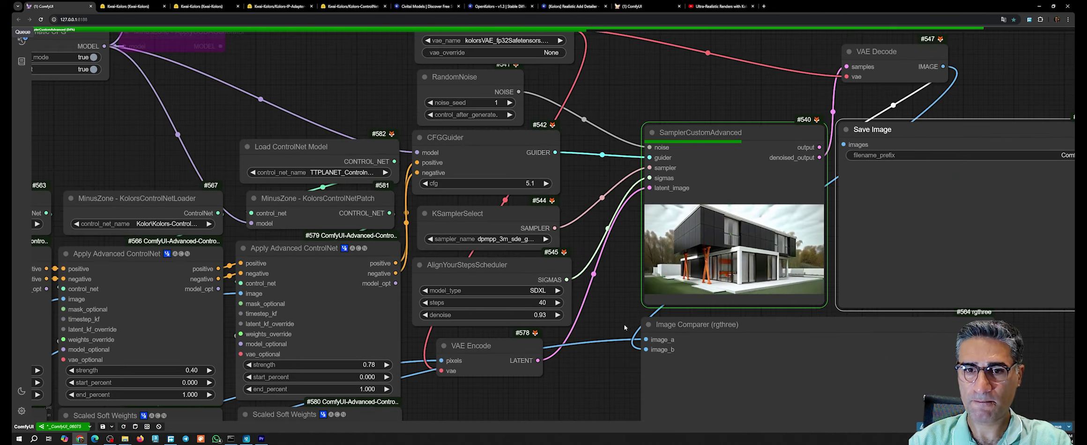
drag(624, 327, 685, 221)
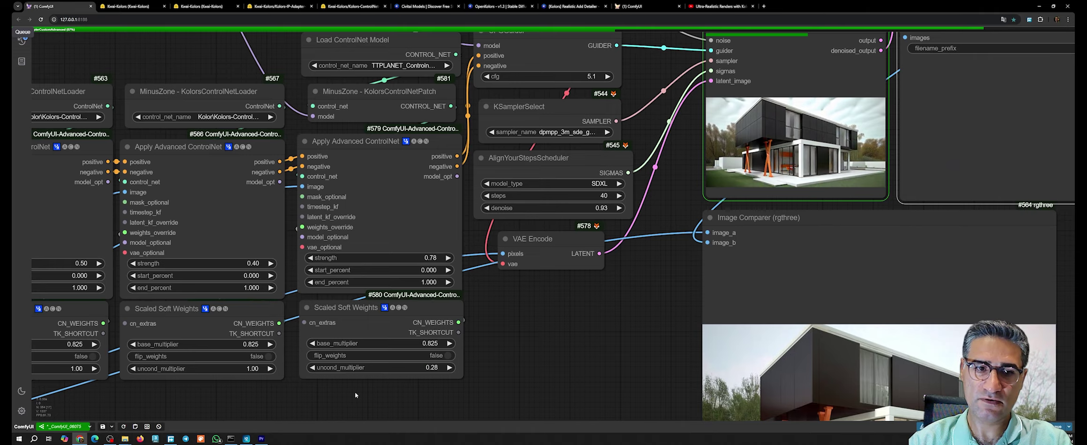
drag(355, 395, 445, 355)
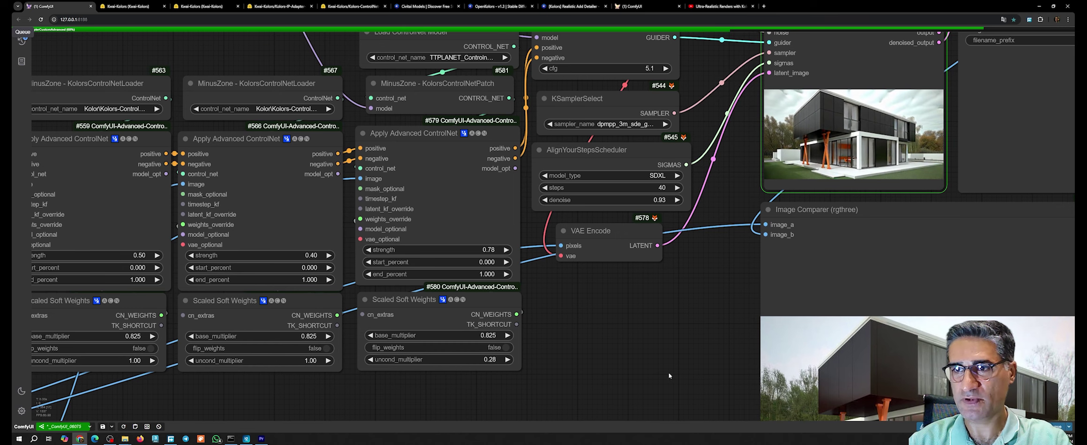
drag(667, 378, 605, 419)
right_click(785, 90)
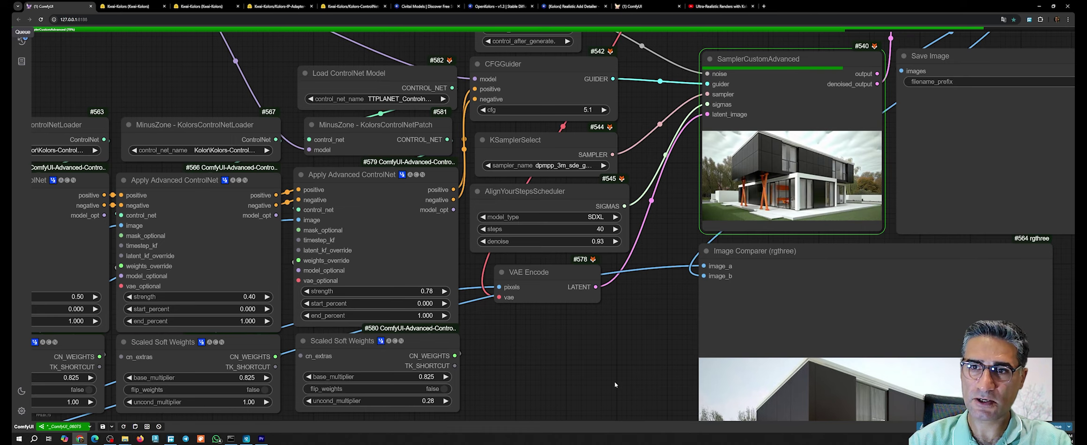
mouse_move(613, 382)
mouse_down()
mouse_move(632, 336)
mouse_move(558, 265)
mouse_move(619, 379)
mouse_up()
scroll(632, 336, down, 5)
scroll(622, 373, down, 4)
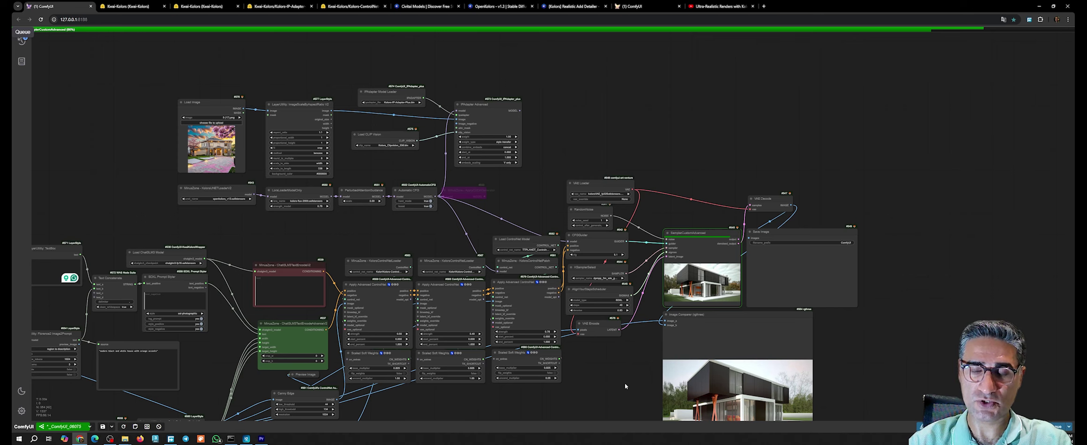
Step: Compare the generated house with the source image up close in the Image Comparer node
scroll(523, 388, up, 8)
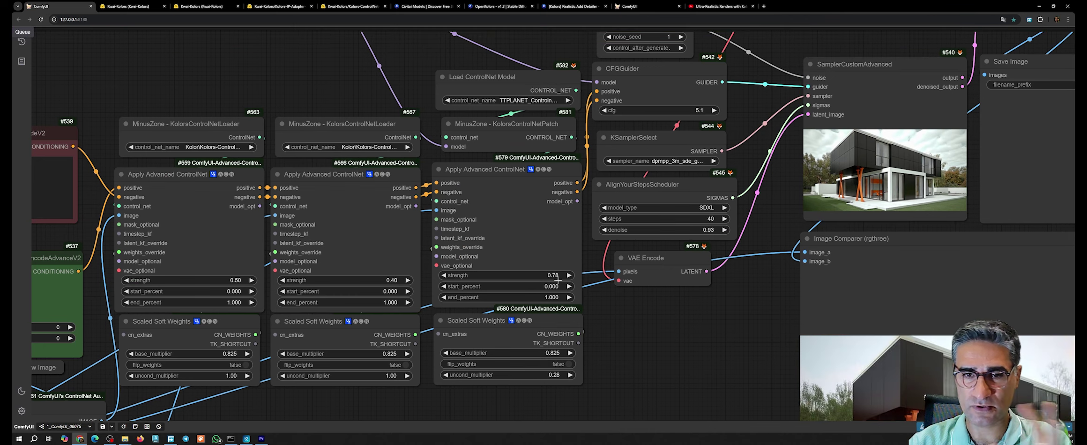
drag(726, 337, 526, 167)
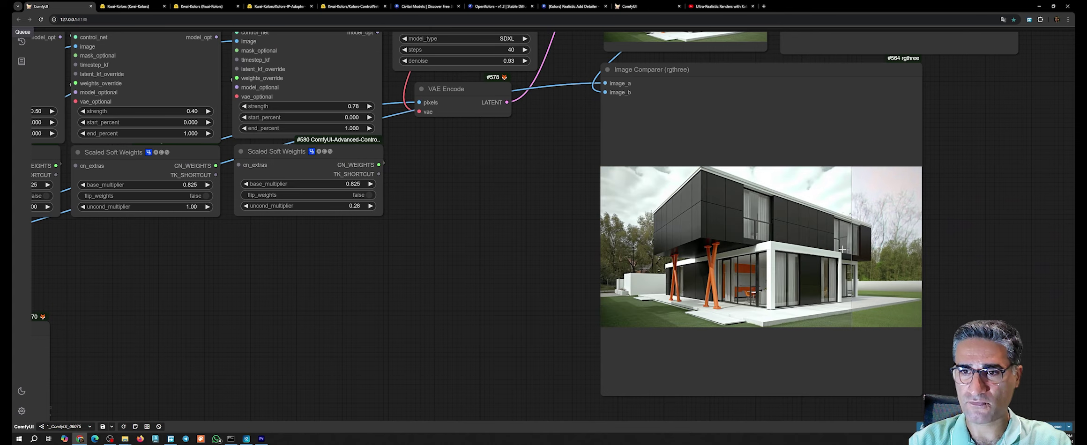
scroll(818, 256, up, 5)
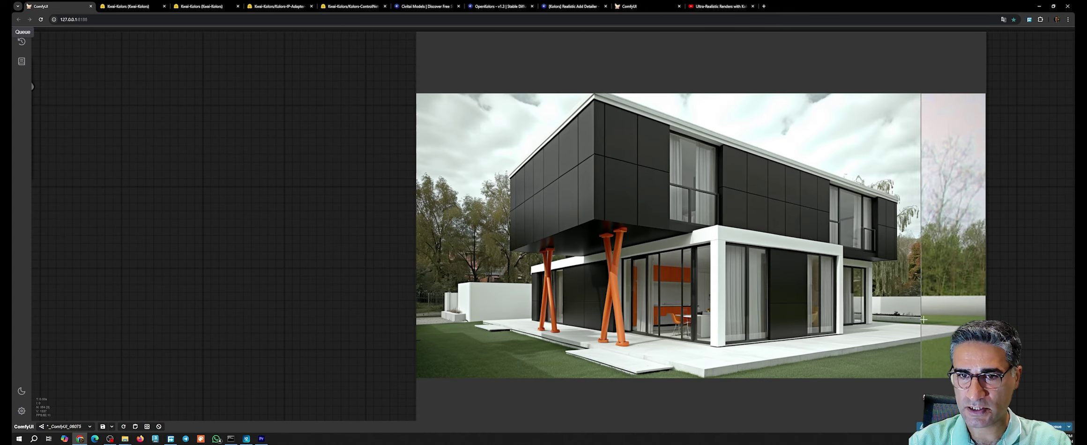
scroll(922, 321, up, 4)
scroll(922, 321, up, 1)
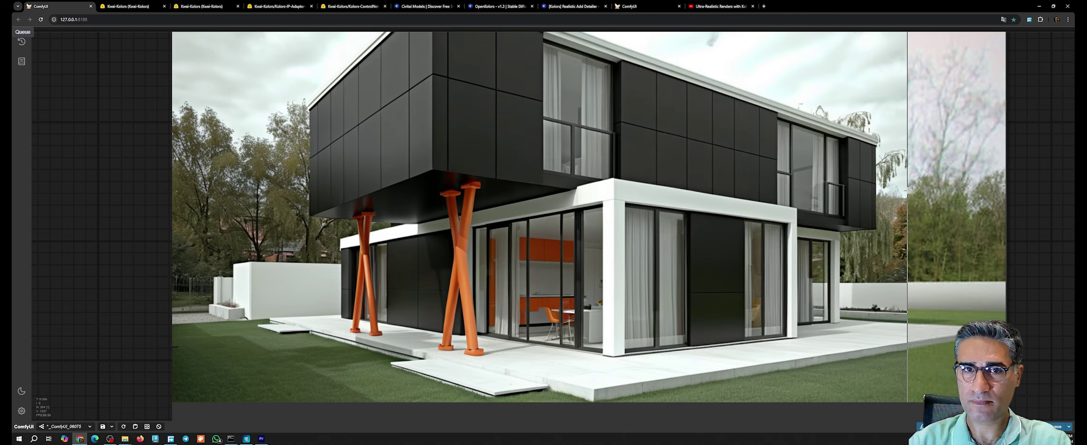
scroll(905, 220, down, 3)
scroll(885, 216, down, 15)
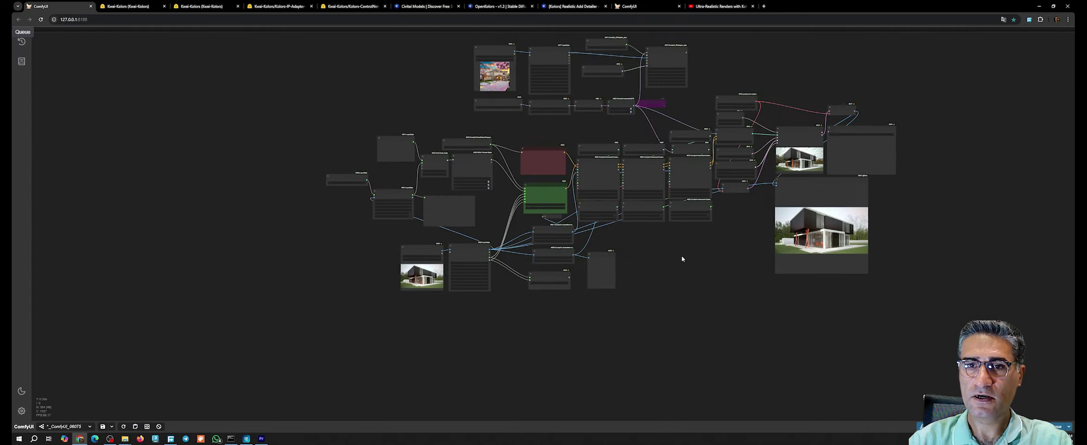
Step: Review the whole image-to-image node graph, from the source image loader to the Automatic CFG model chain and the sampler nodes
scroll(624, 342, down, 5)
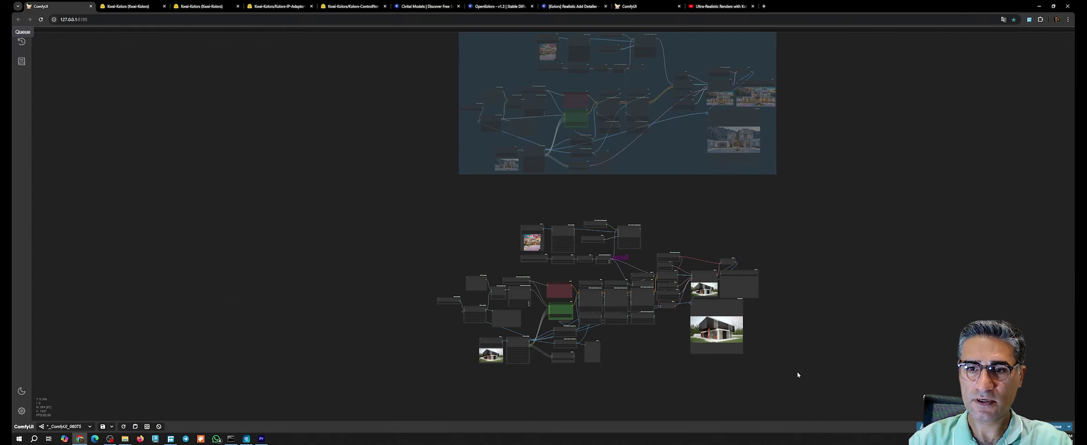
drag(814, 404, 398, 197)
scroll(667, 218, up, 7)
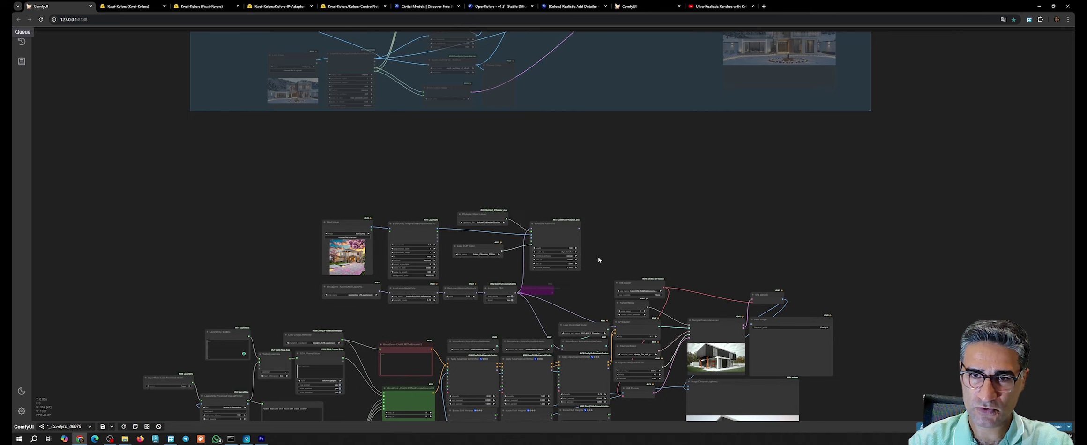
drag(598, 260, 685, 136)
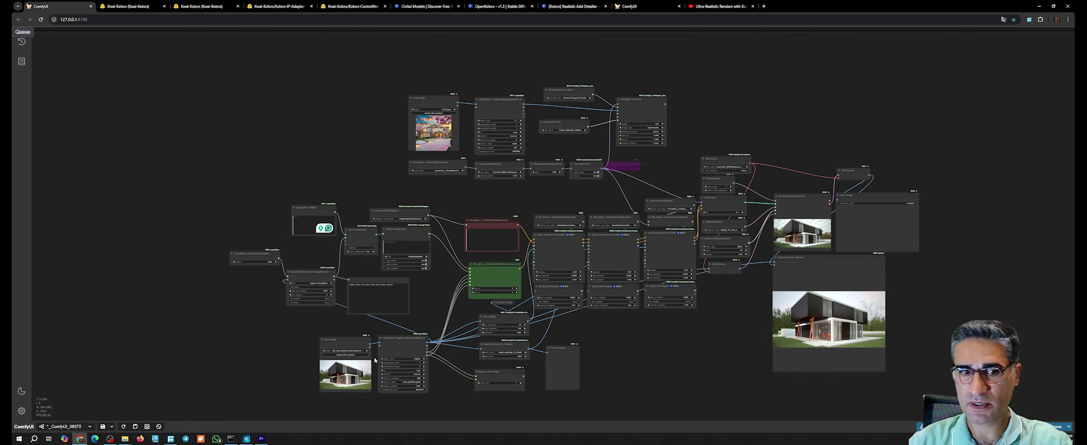
scroll(375, 360, up, 10)
scroll(320, 384, down, 6)
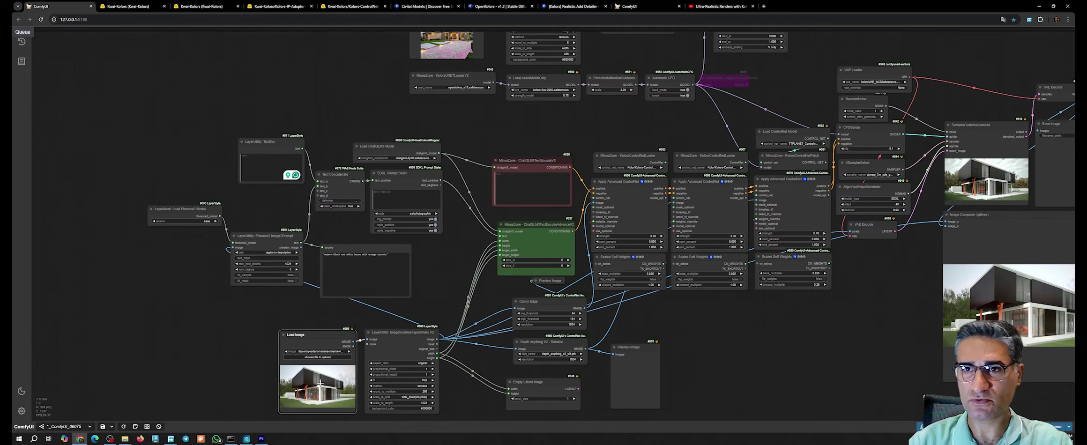
drag(695, 116, 641, 187)
scroll(778, 372, down, 6)
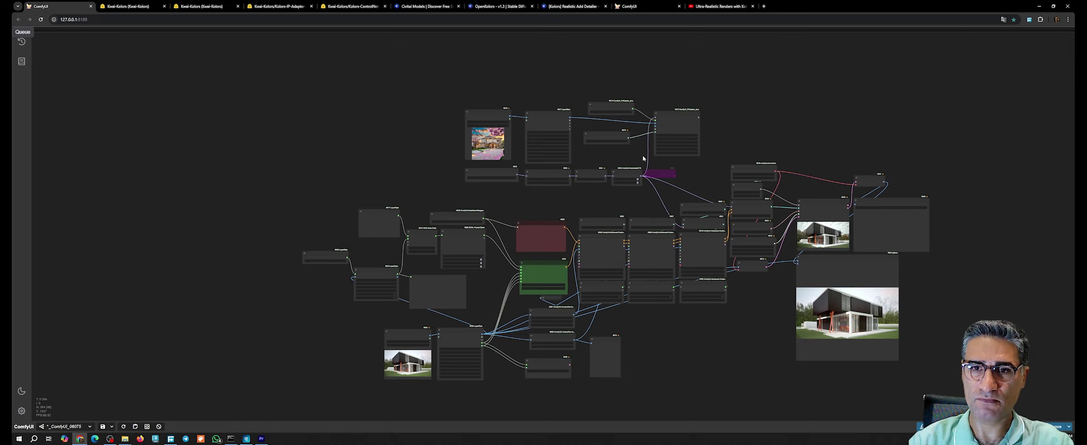
scroll(643, 158, up, 12)
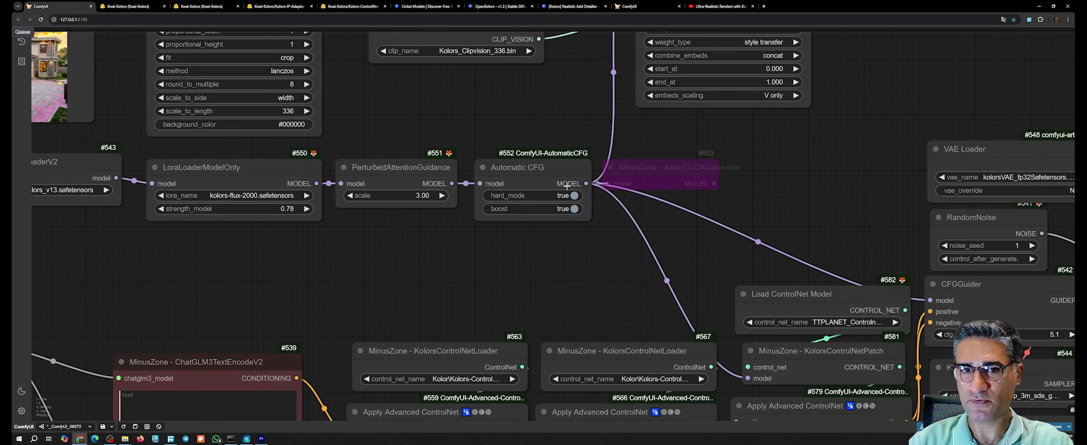
drag(889, 264, 636, 182)
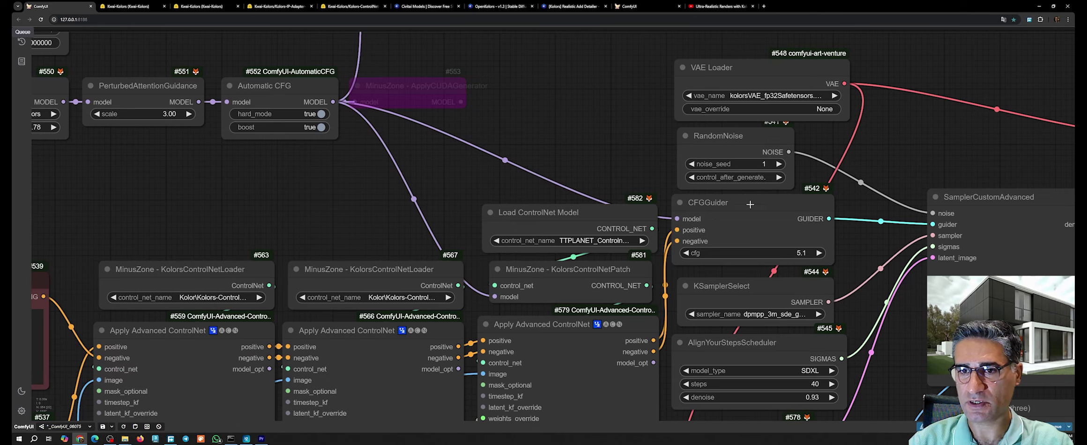
scroll(588, 161, down, 10)
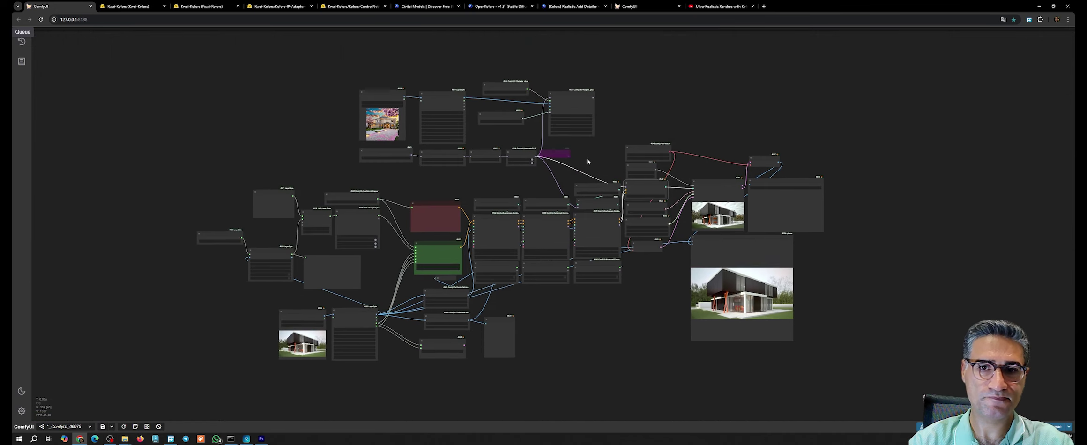
Step: Look over the grouped workflows in order: Simple, Text 2 image ControlNet, IPAdapter+CN and the tile ControlNet house workflow
scroll(431, 96, up, 10)
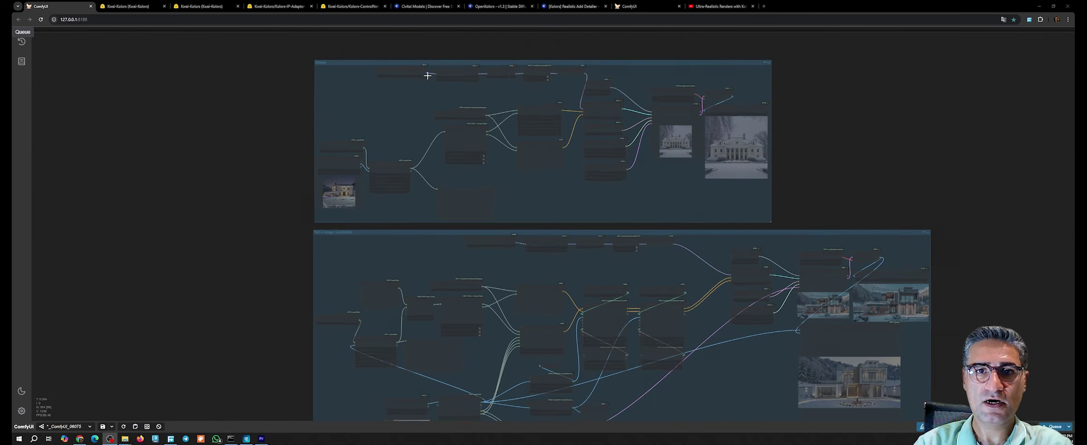
scroll(352, 107, down, 5)
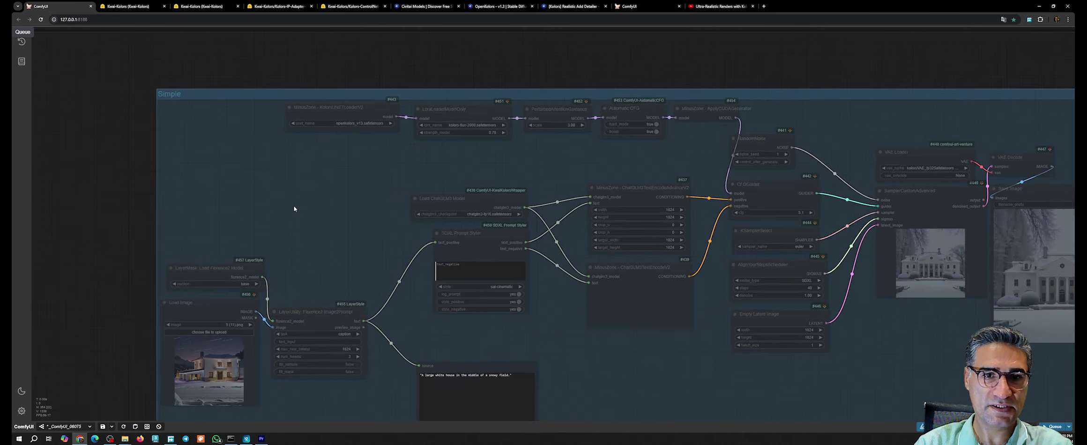
scroll(305, 202, down, 5)
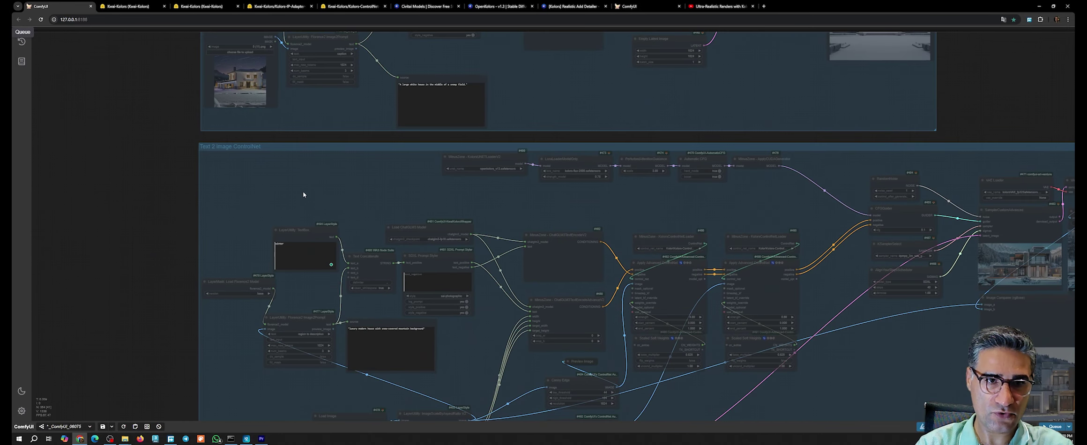
drag(216, 262, 225, 149)
scroll(209, 217, down, 1)
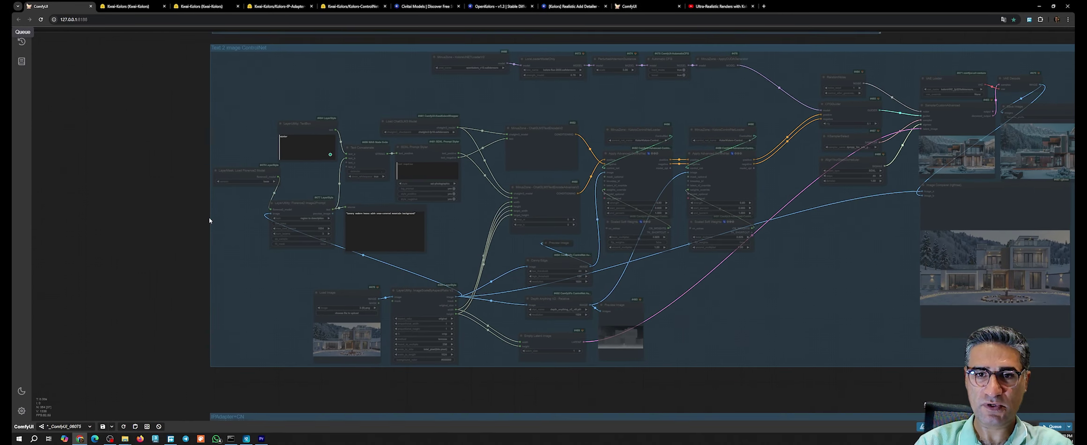
drag(206, 300, 216, 79)
drag(143, 324, 143, 210)
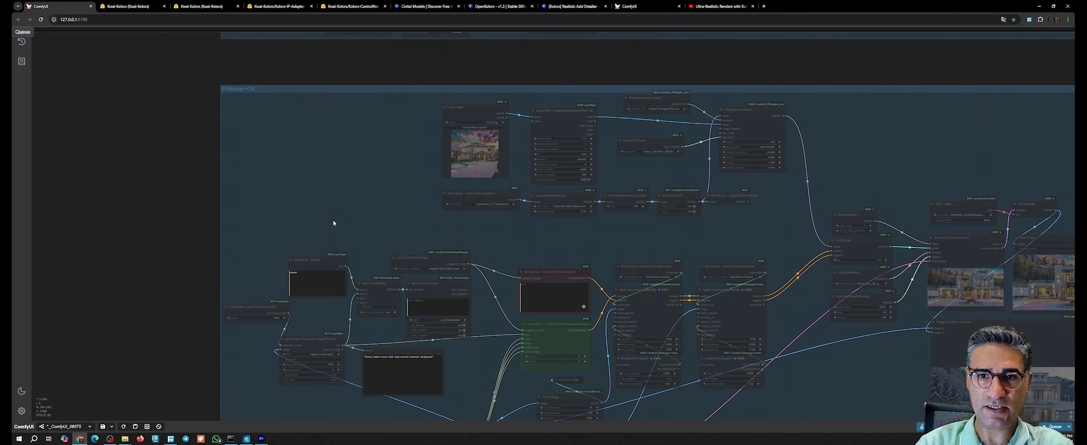
scroll(187, 328, down, 2)
drag(188, 347, 187, 147)
drag(191, 286, 212, 139)
scroll(287, 192, down, 5)
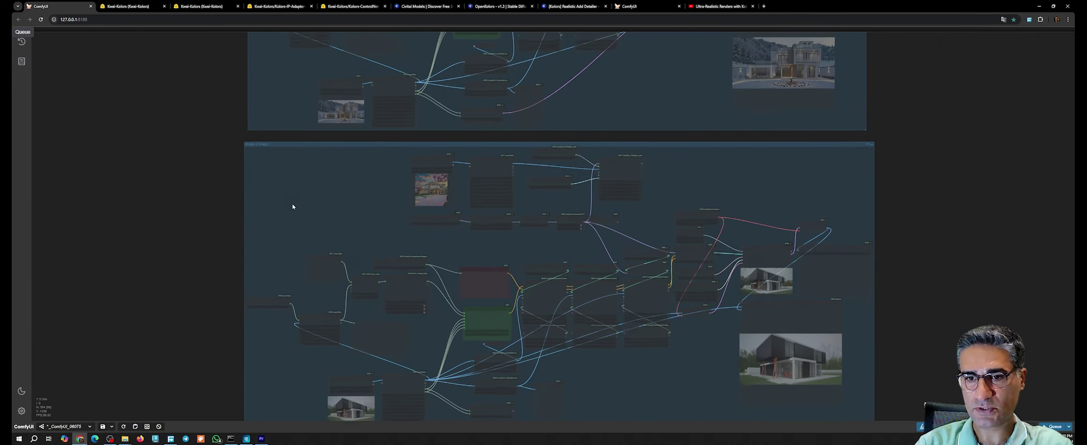
Step: Go back over the grouped workflows and inspect the CosXL_edit group's conditioning, guider and sampler nodes
drag(289, 141, 293, 411)
scroll(286, 396, down, 2)
drag(243, 143, 214, 408)
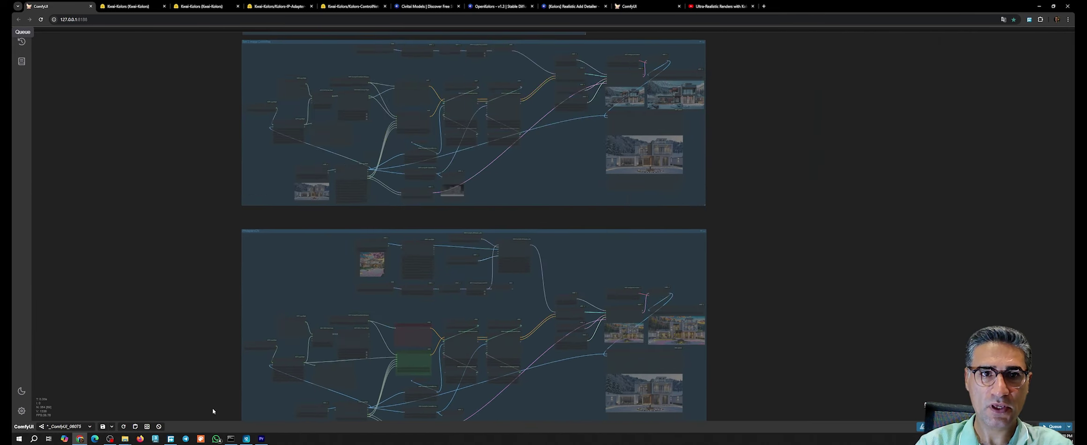
drag(512, 61, 562, 384)
scroll(586, 253, up, 15)
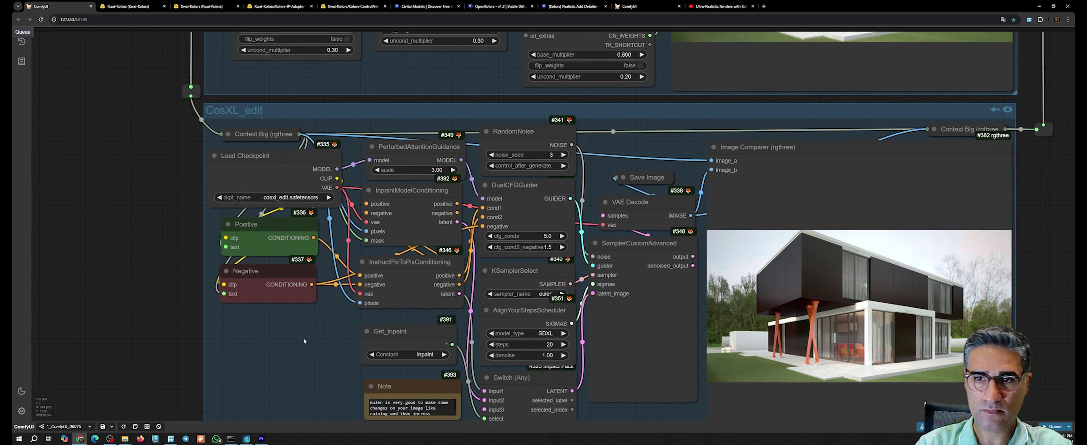
Step: Copy the nodes of the tile ControlNet house workflow and paste them onto the empty canvas below its group
drag(308, 378, 300, 333)
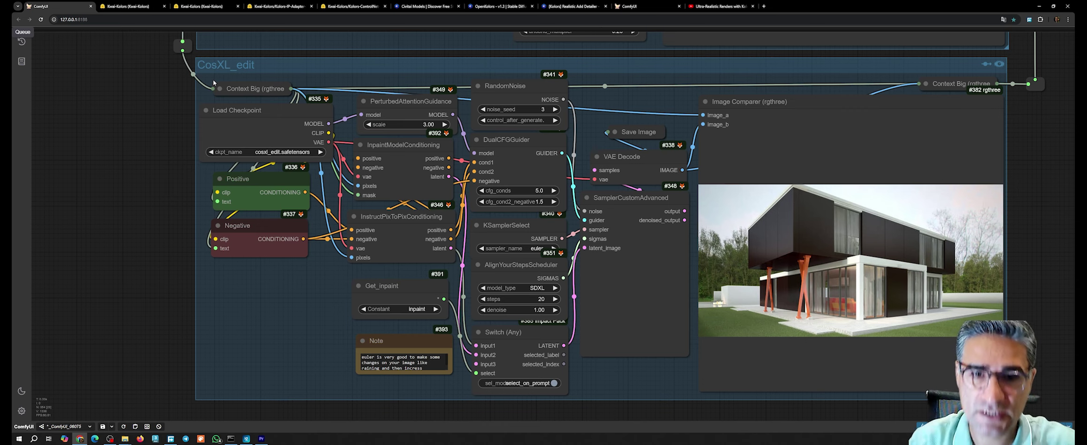
scroll(642, 267, down, 10)
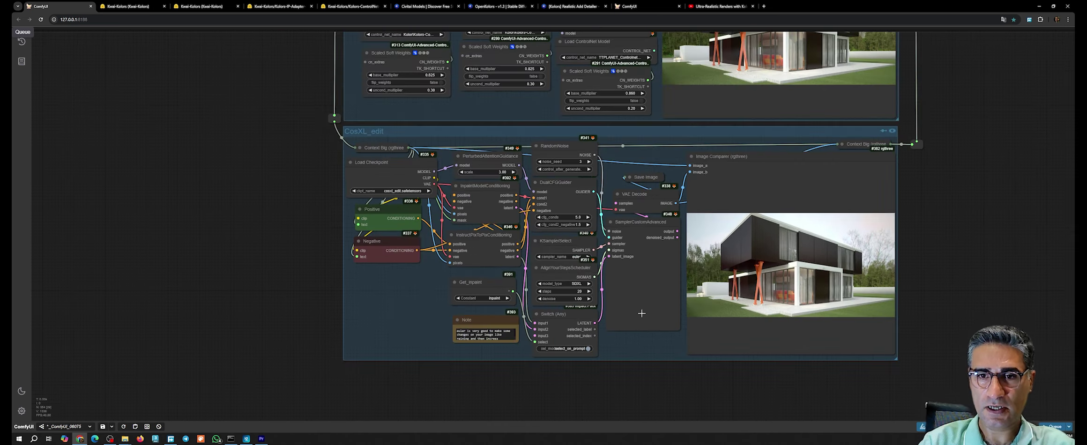
drag(694, 371, 771, 181)
scroll(772, 181, down, 3)
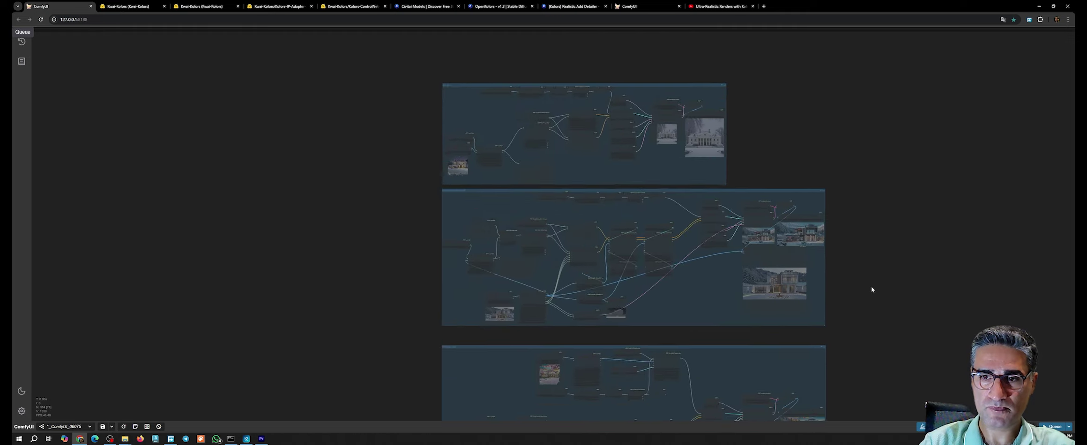
drag(890, 375, 813, 81)
drag(830, 338, 813, 50)
drag(834, 324, 869, 417)
scroll(655, 184, up, 5)
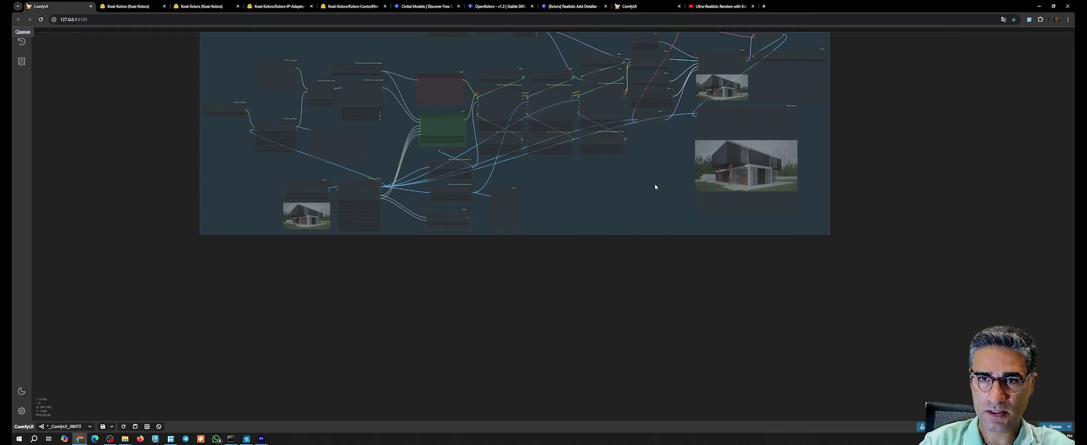
drag(723, 232, 741, 330)
scroll(792, 339, down, 3)
drag(847, 383, 355, 117)
drag(531, 350, 478, 116)
key(ctrl+v)
drag(703, 194, 594, 148)
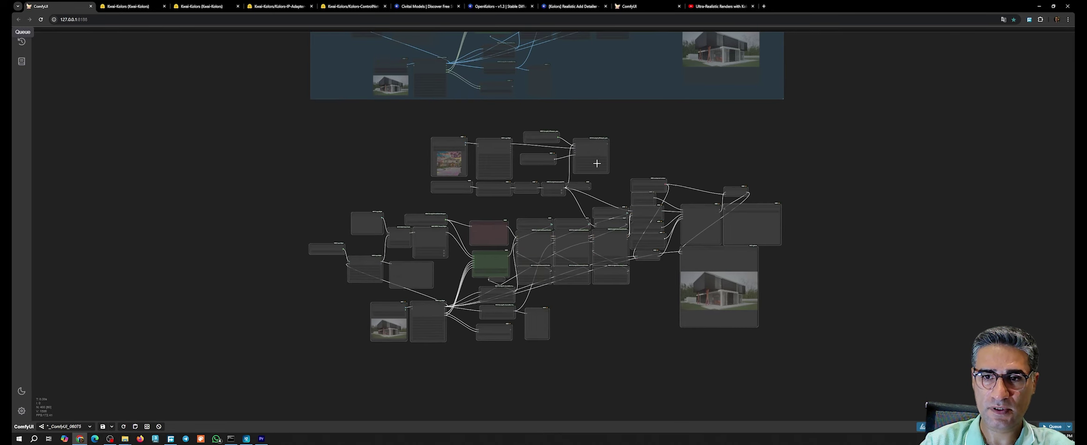
click(583, 204)
Step: Delete the LoraLoaderModelOnly, ApplyCUDAGenerator and KolorsUNETLoaderV2 nodes from the pasted workflow's model chain
scroll(578, 210, up, 6)
scroll(539, 164, up, 6)
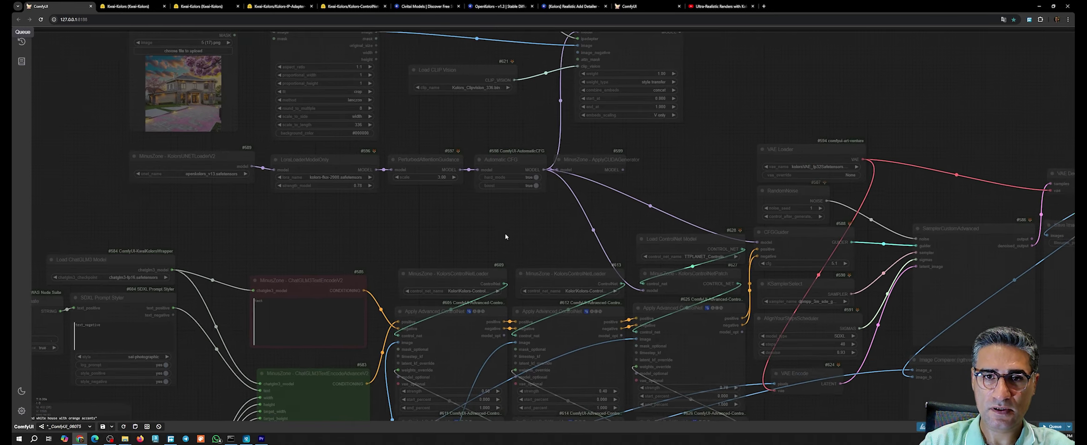
drag(504, 233, 647, 309)
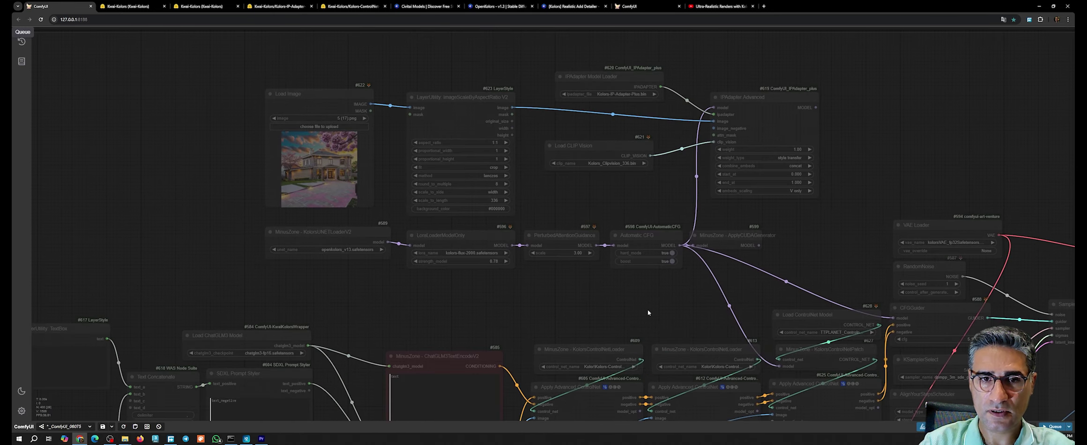
scroll(473, 243, up, 5)
click(465, 241)
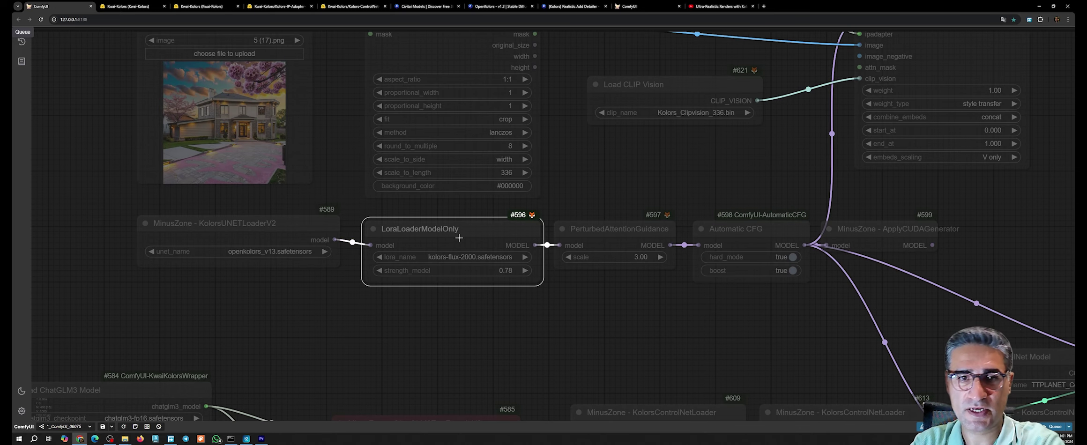
key(Delete)
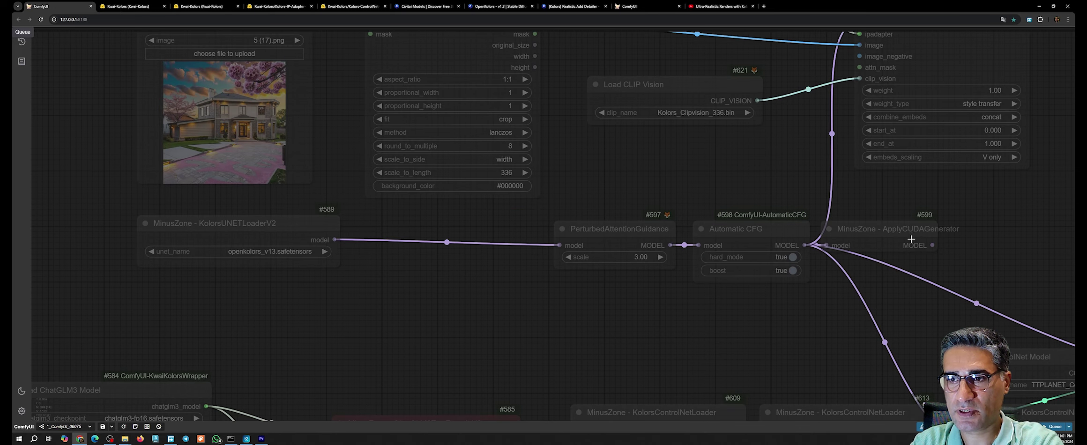
click(881, 228)
key(Delete)
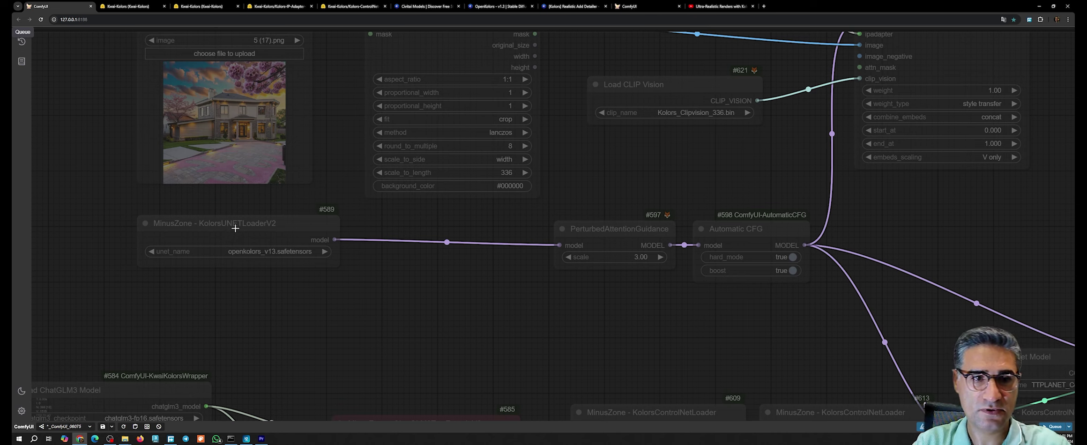
drag(236, 232, 284, 234)
key(Delete)
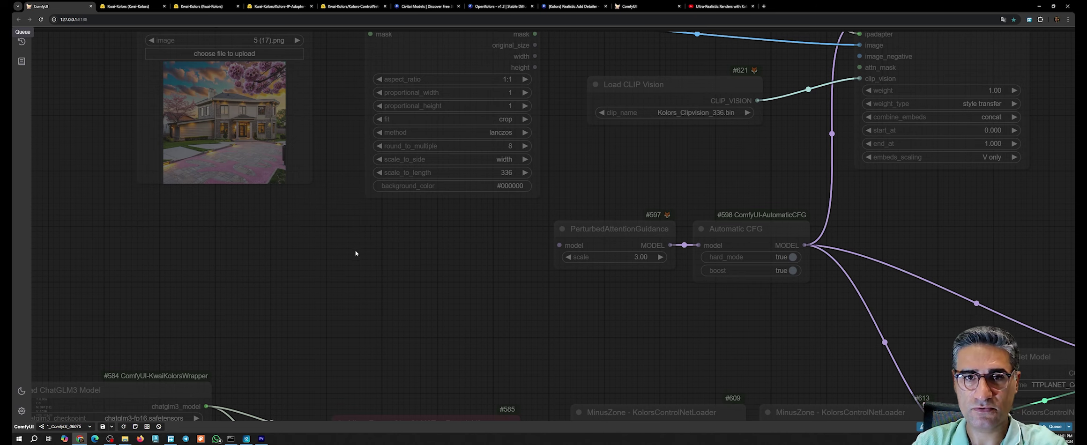
Step: Select all the pasted nodes and reactivate them so the workflow copy is no longer muted
scroll(356, 251, down, 5)
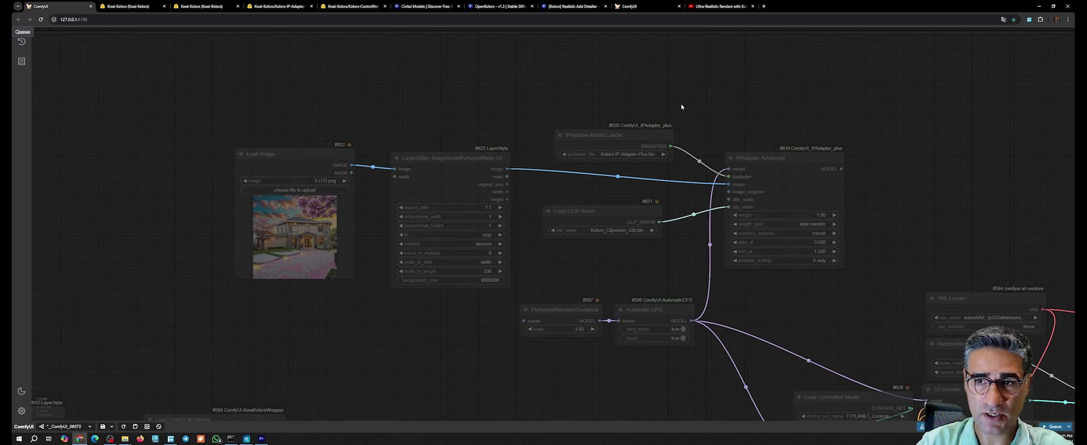
scroll(682, 105, down, 8)
drag(394, 68, 911, 400)
drag(315, 62, 914, 358)
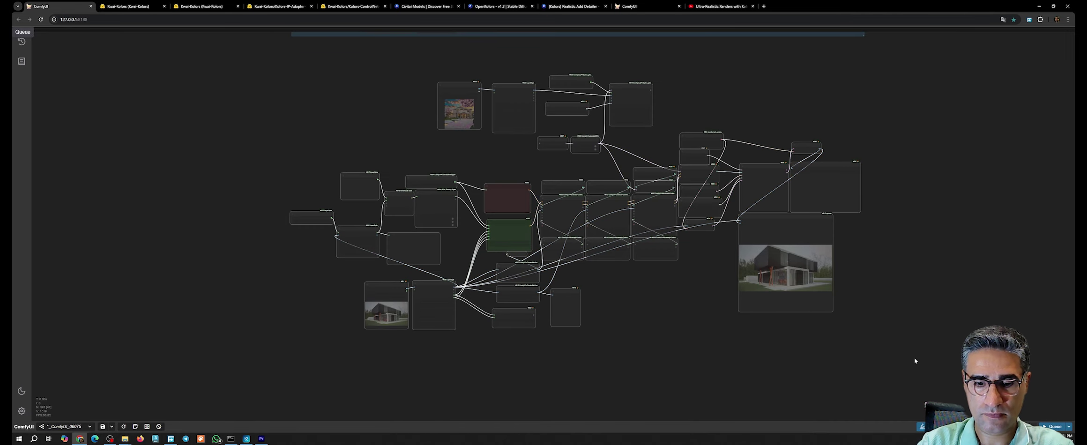
scroll(501, 66, up, 6)
scroll(498, 61, up, 8)
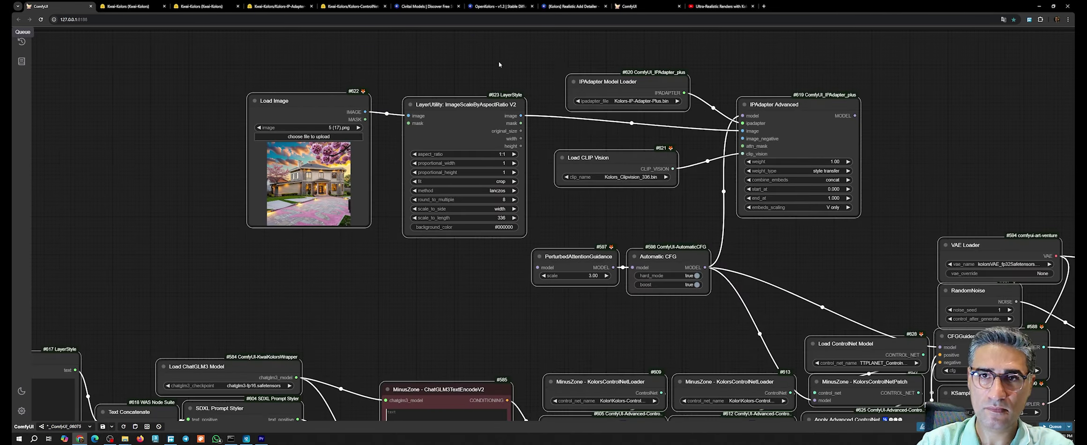
Step: Set the IPAdapter model to ip-adapter-plus_sdxl_vit-h.safetensors and the CLIP Vision model to CLIP-ViT-H-14-laion2B-s32B-b79K.safetensors
click(645, 107)
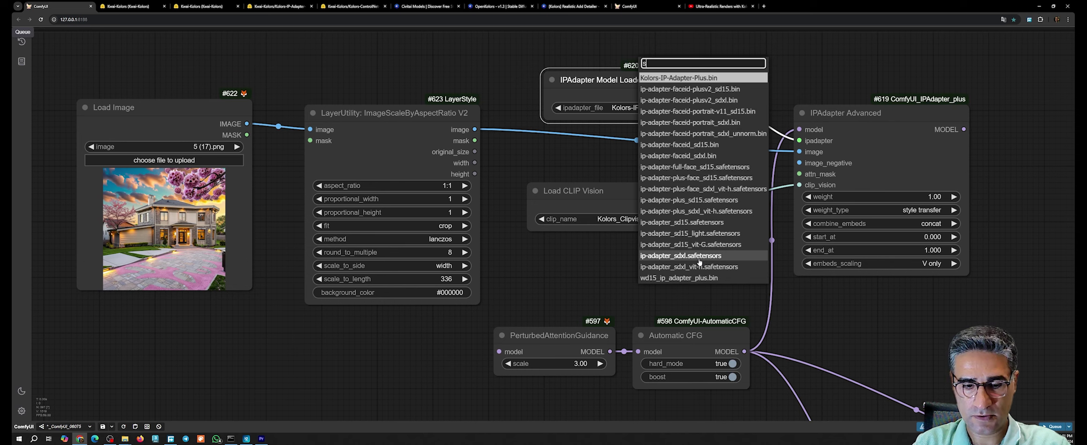
text(dxl)
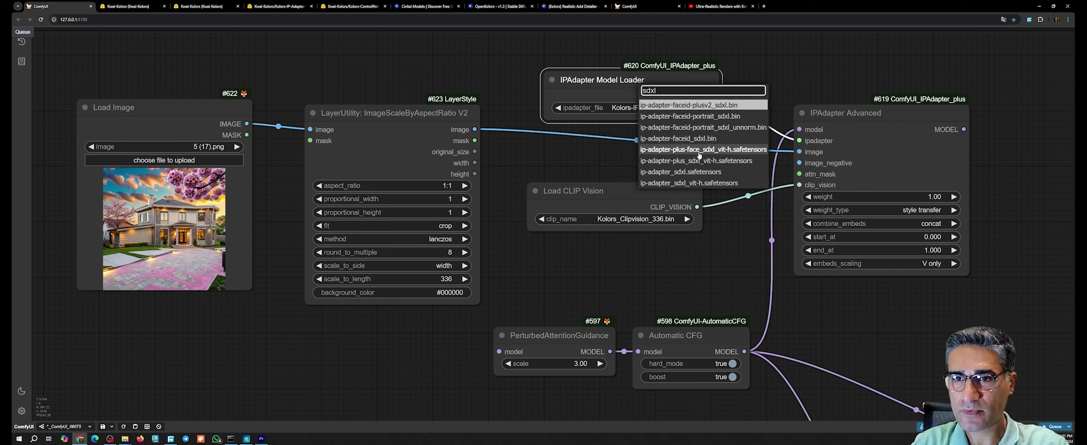
click(713, 161)
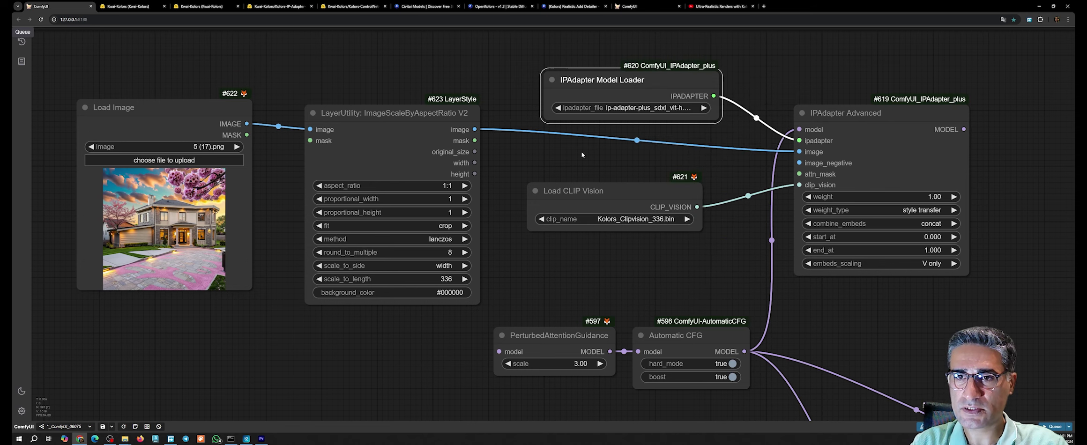
click(604, 218)
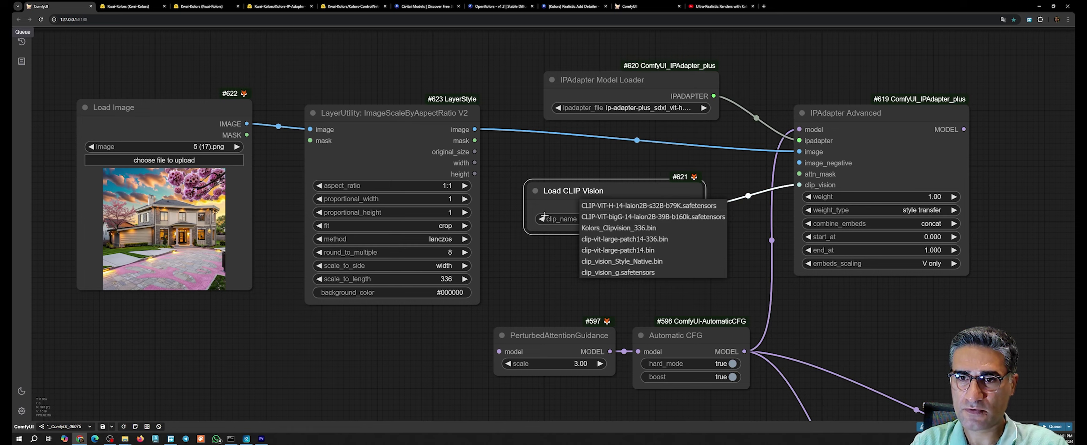
click(619, 206)
drag(649, 193, 670, 206)
Step: Add a Load Checkpoint node feeding the PerturbedAttentionGuidance model input and set its checkpoint to cosxl_edit.safetensors
scroll(558, 174, down, 4)
drag(726, 290, 585, 136)
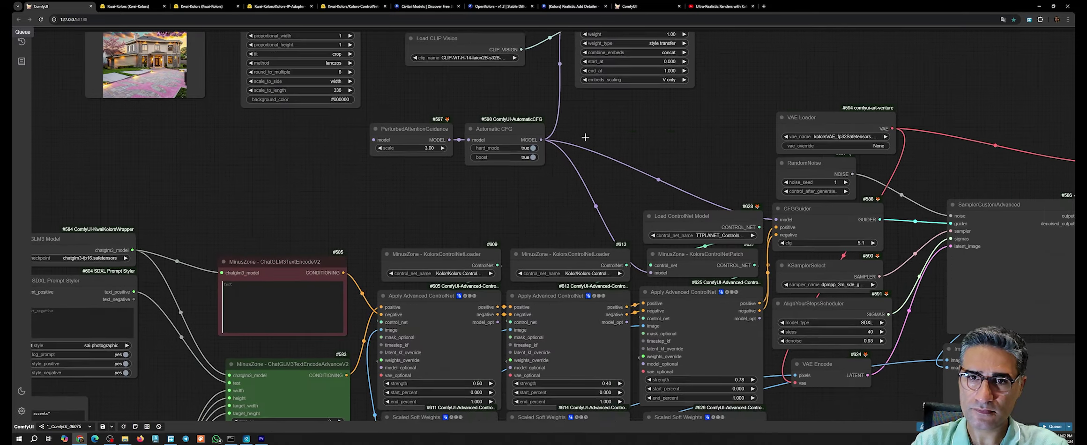
scroll(584, 138, down, 2)
drag(671, 162, 824, 229)
scroll(560, 216, up, 5)
drag(574, 215, 517, 209)
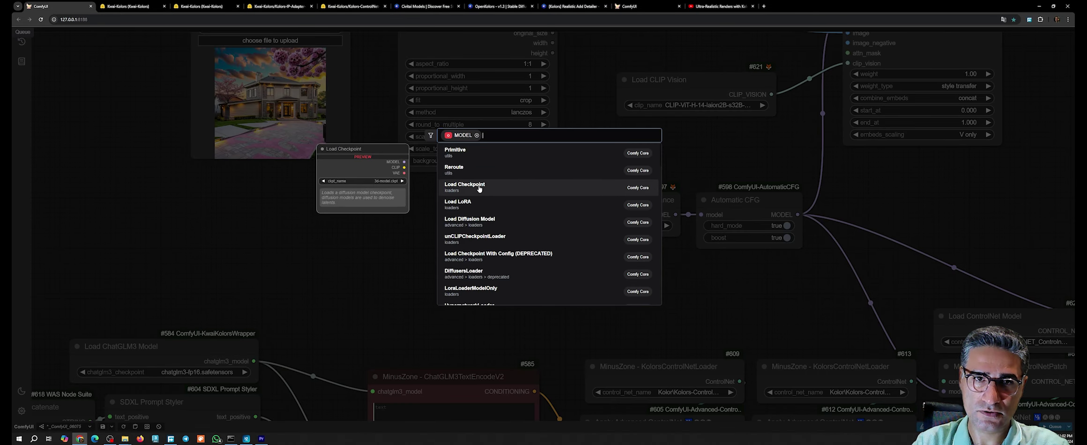
click(479, 188)
drag(619, 208, 496, 209)
scroll(484, 244, up, 5)
click(465, 246)
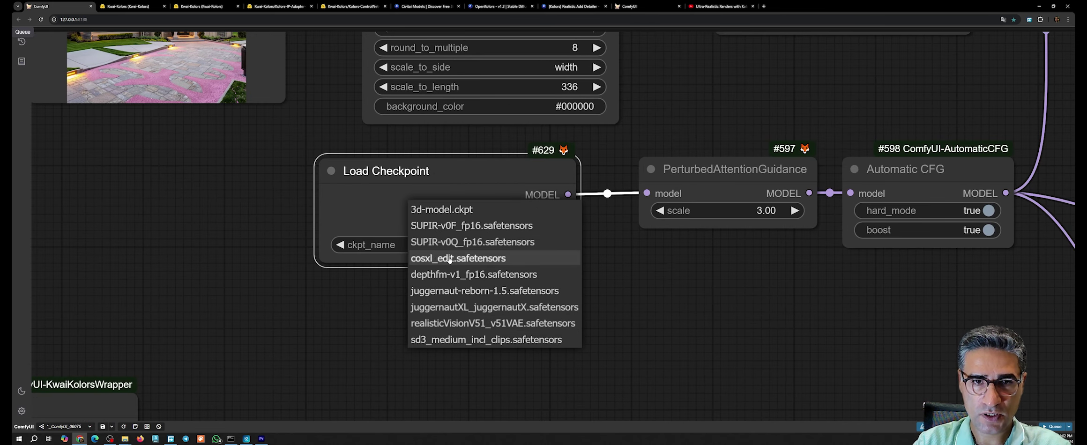
click(428, 260)
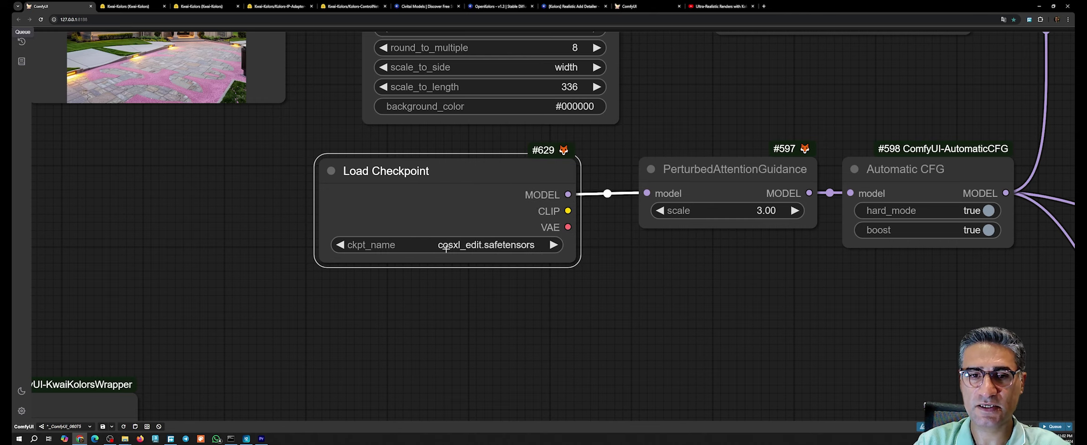
Step: Delete all the ControlNet loader, Apply Advanced ControlNet and Scaled Soft Weights nodes from the pasted workflow
scroll(448, 239, down, 5)
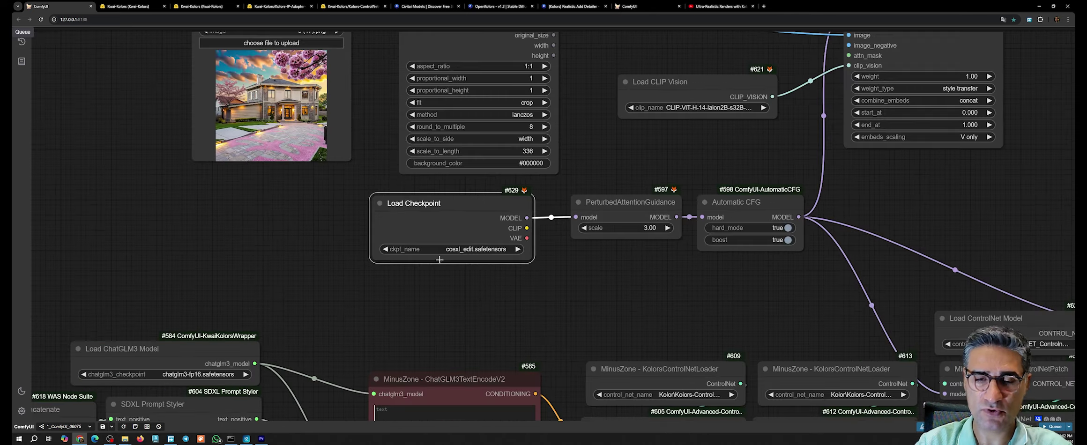
scroll(540, 315, down, 6)
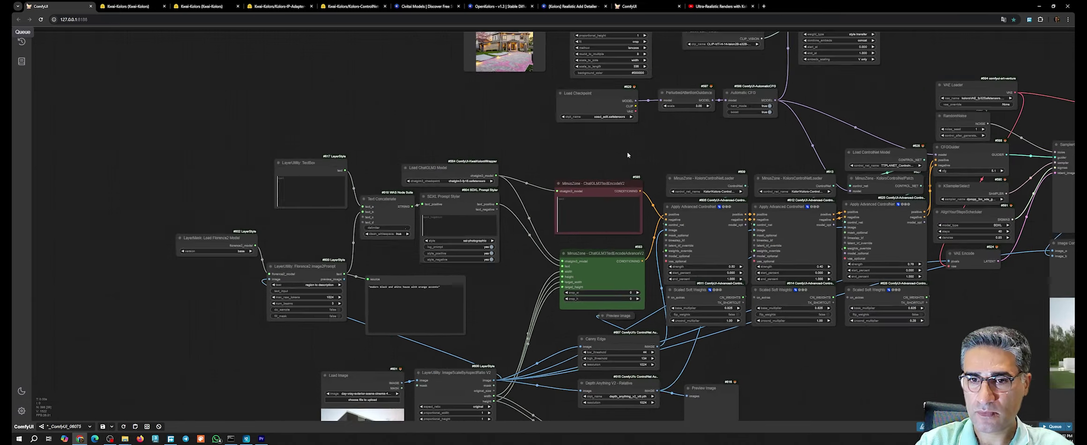
drag(821, 372, 670, 393)
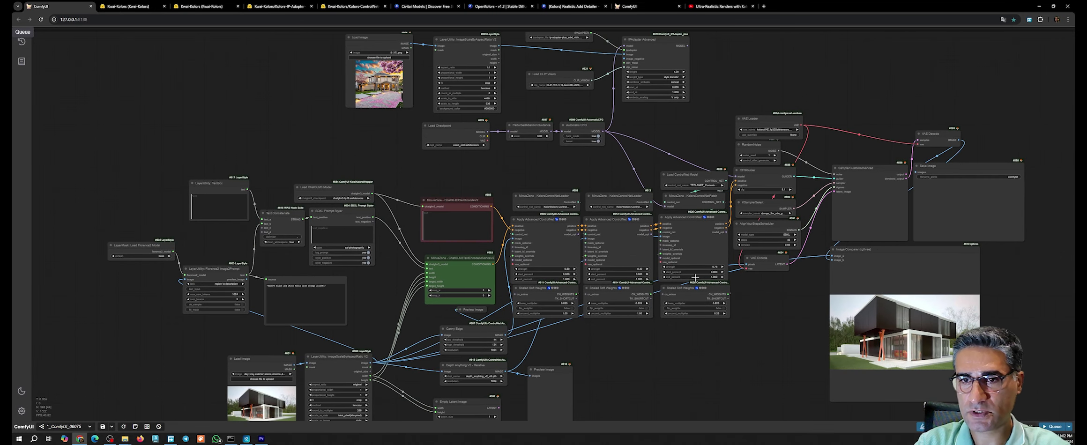
scroll(701, 184, up, 3)
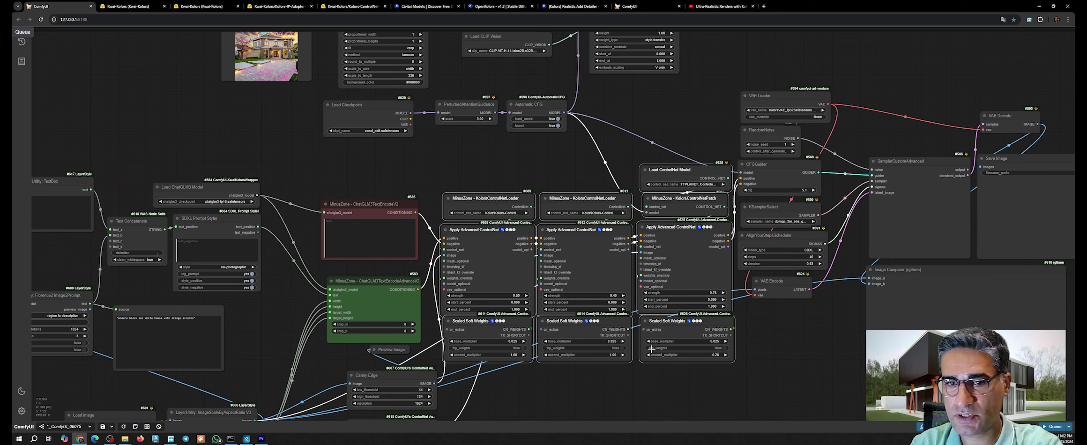
key(Delete)
Step: Delete the two ChatGLM3 text encode nodes and the Load ChatGLM3 Model node
drag(484, 312, 671, 269)
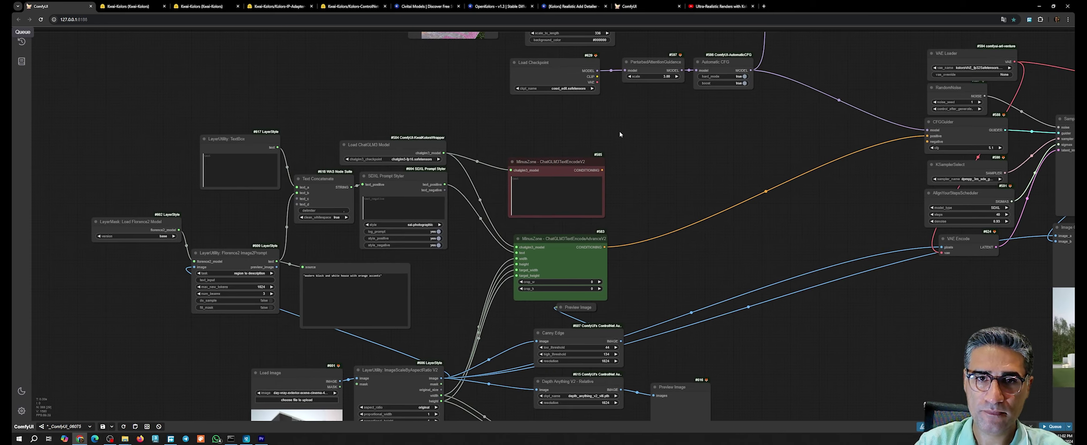
drag(619, 133, 570, 271)
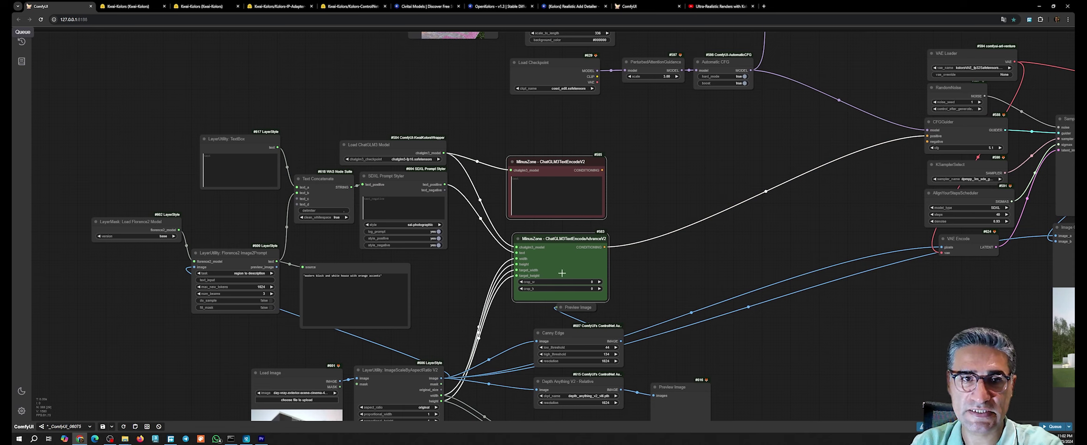
key(Delete)
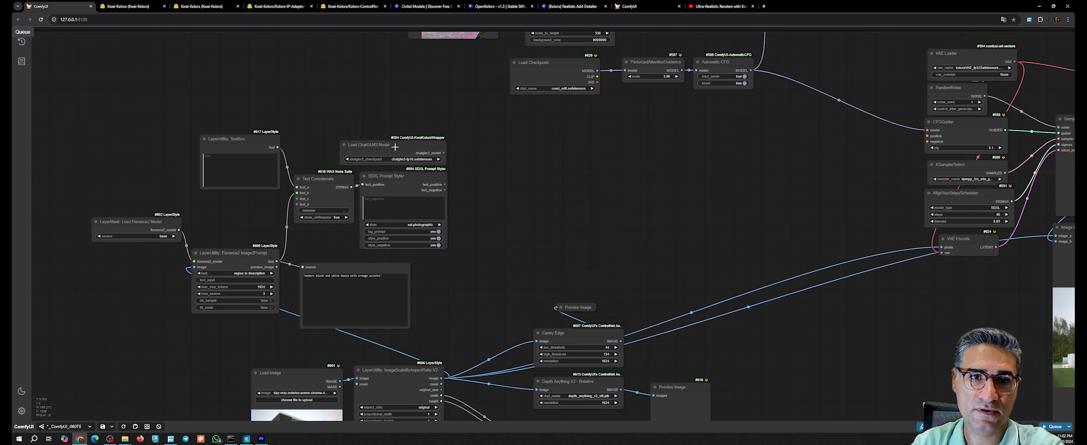
drag(395, 146, 395, 107)
key(Delete)
Step: Delete the Canny Edge and Depth Anything V2 preprocessor nodes together with their two Preview Image nodes
drag(510, 319, 509, 234)
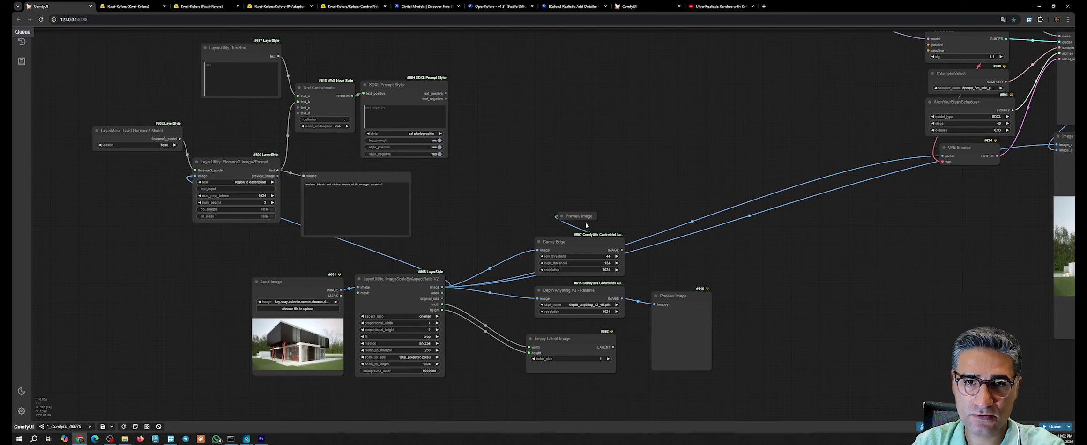
drag(585, 214, 585, 197)
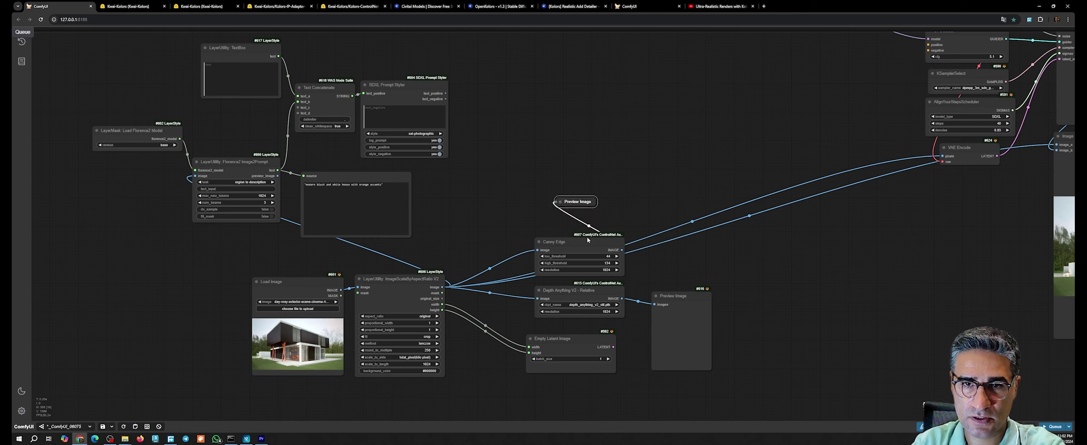
key(Delete)
drag(588, 242, 588, 227)
key(Delete)
drag(603, 291, 602, 277)
key(Delete)
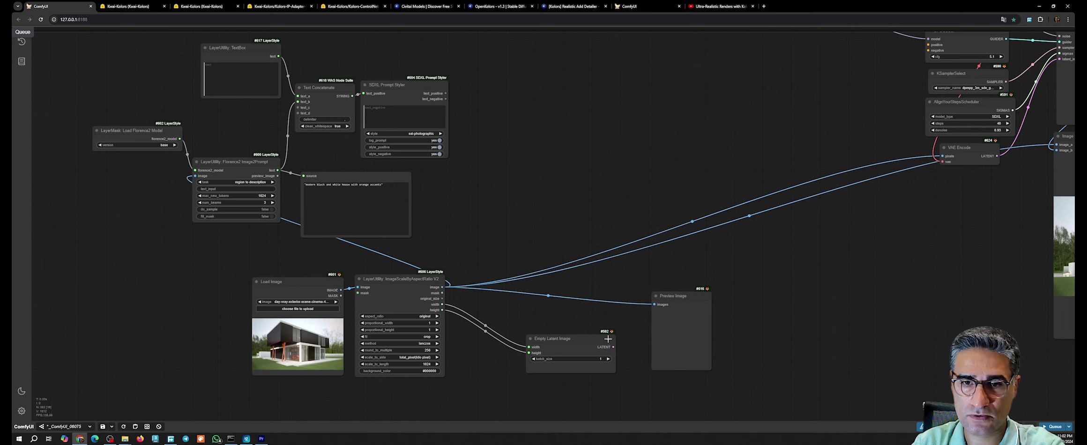
drag(692, 310, 692, 291)
key(Delete)
Step: Move the Empty Latent Image node across the canvas to just below the VAE Encode node
drag(589, 350, 603, 328)
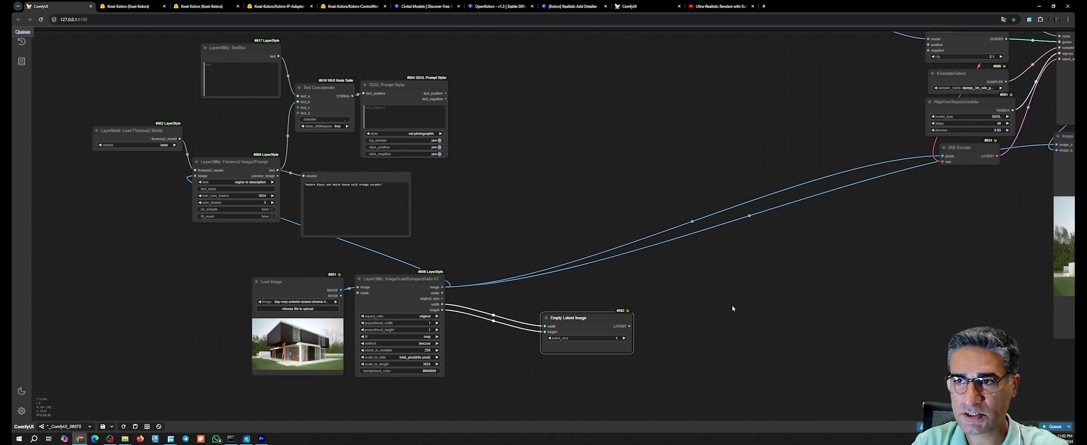
drag(735, 309, 451, 345)
drag(300, 369, 674, 275)
drag(478, 320, 809, 235)
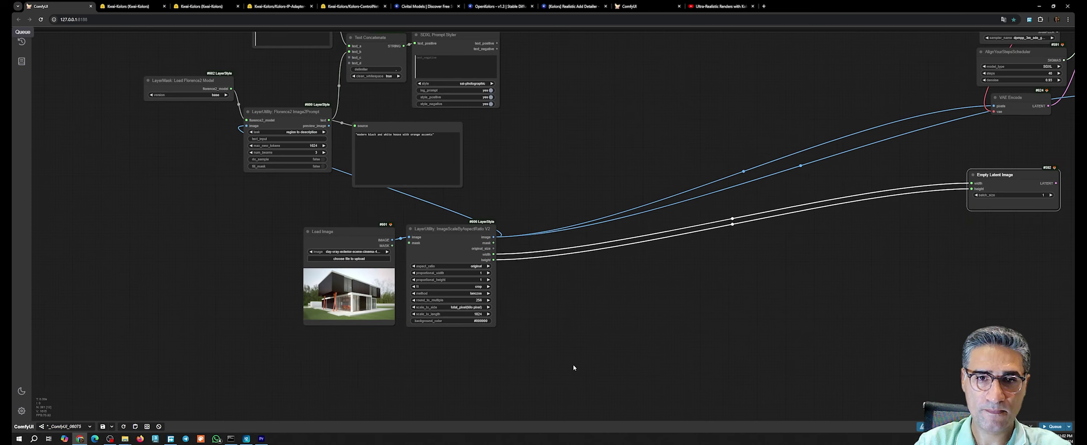
Step: Move the Load Image and ImageScaleByAspectRatio V2 nodes together to the left, beneath the Florence2 nodes
drag(573, 367, 322, 243)
drag(460, 231, 254, 228)
drag(602, 144, 706, 266)
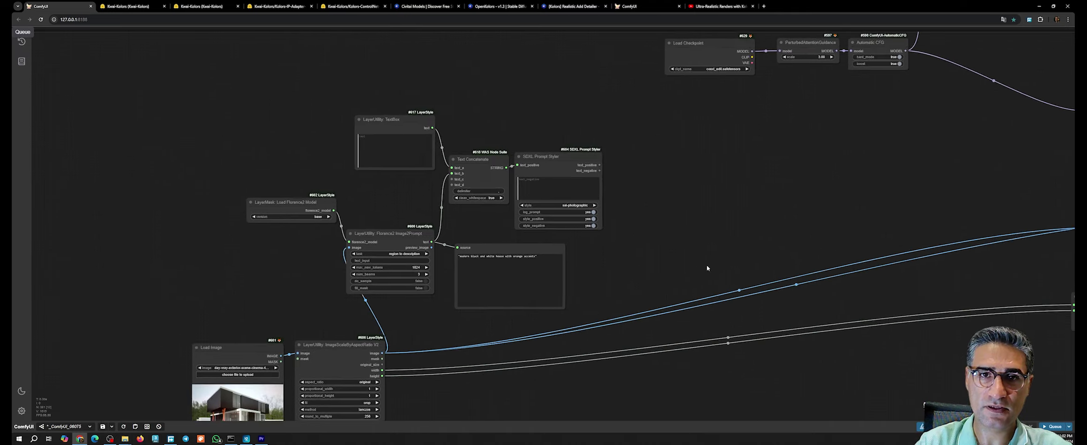
Step: Move the Florence2, TextBox, Text Concatenate, SDXL Prompt Styler and prompt display nodes together to the right, beneath the Load Checkpoint node
scroll(707, 265, down, 2)
drag(665, 117, 339, 282)
drag(596, 178, 722, 165)
drag(784, 135, 497, 176)
click(525, 169)
Step: Connect the VAE output of Load Checkpoint to the VAE Decode and VAE Encode nodes, shifting the VAE Loader node aside
scroll(475, 140, up, 9)
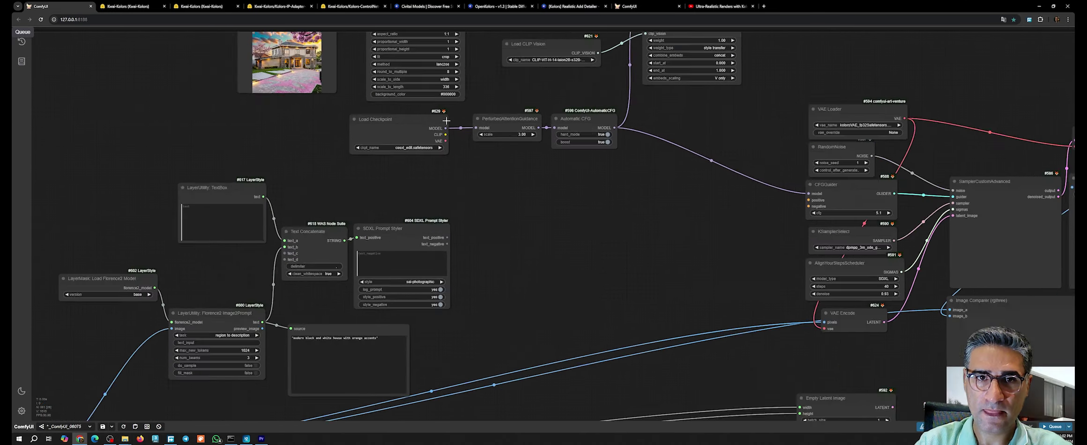
scroll(594, 227, down, 4)
drag(783, 241, 472, 249)
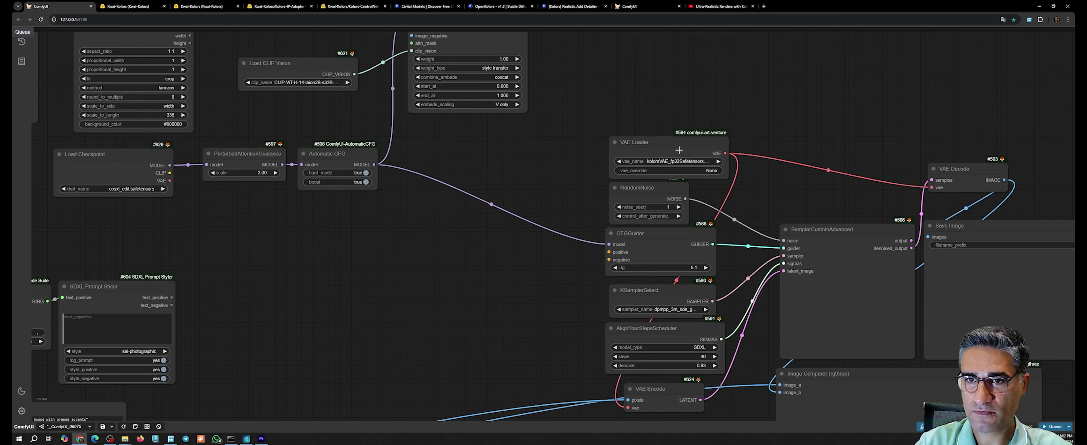
drag(679, 150, 601, 155)
drag(170, 180, 932, 187)
scroll(516, 223, down, 4)
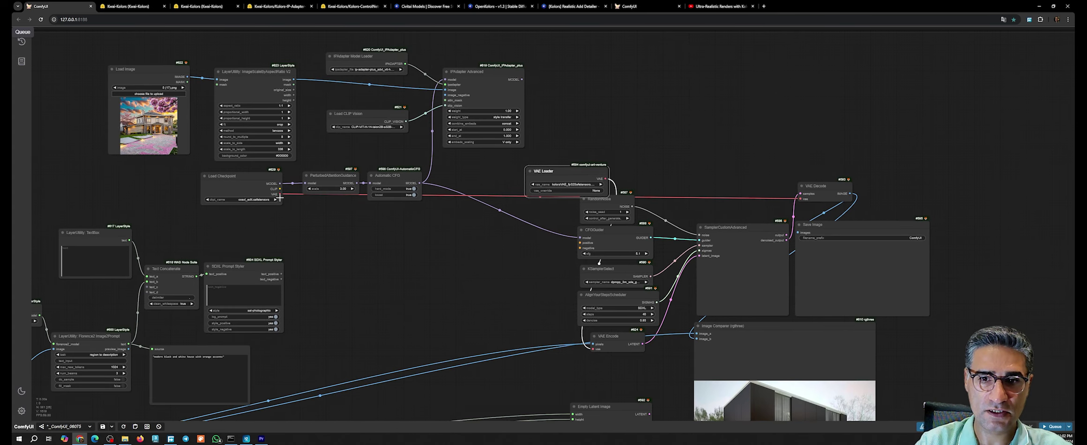
scroll(307, 226, down, 2)
drag(286, 202, 544, 327)
Step: Delete the VAE Loader node
scroll(544, 195, up, 3)
click(531, 177)
drag(527, 171, 528, 164)
key(Delete)
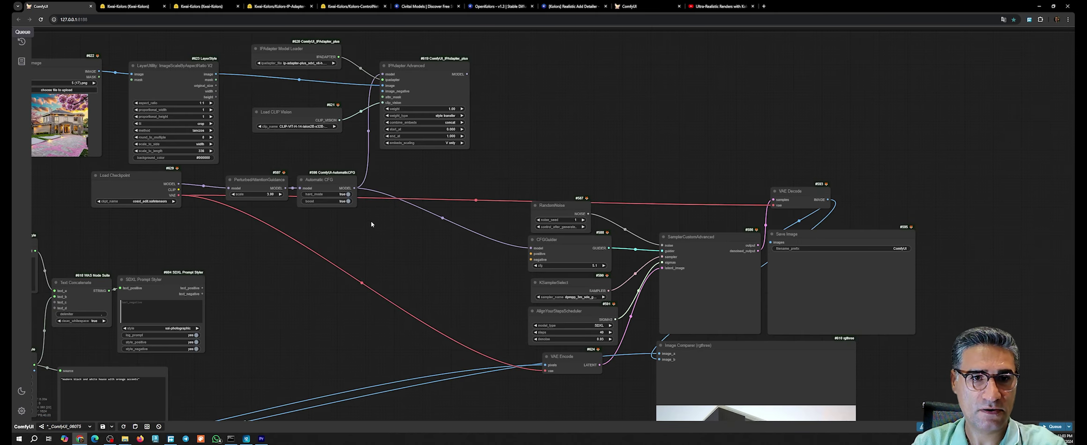
Step: Add a CLIP Text Encode (Prompt) node fed by Load Checkpoint's CLIP output and place it beneath the Automatic CFG node
scroll(386, 237, up, 1)
drag(406, 254, 739, 283)
scroll(488, 218, up, 3)
drag(458, 212, 491, 128)
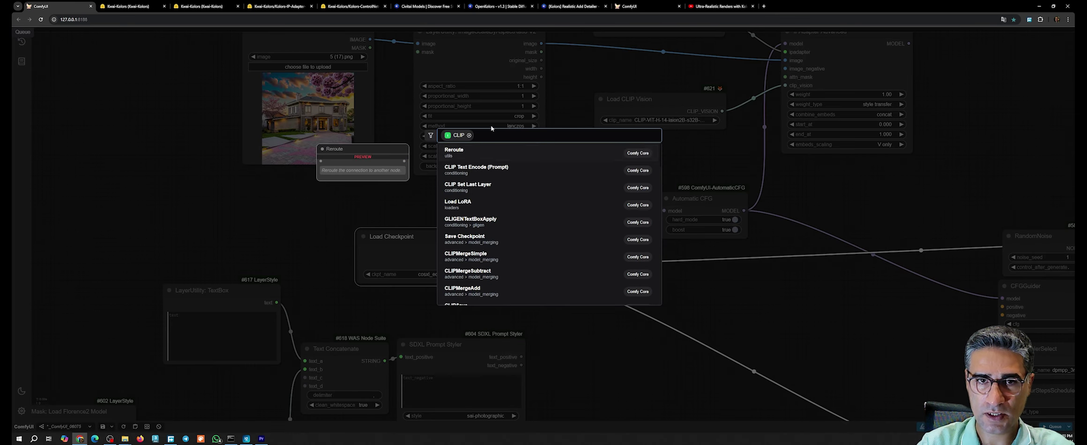
click(482, 171)
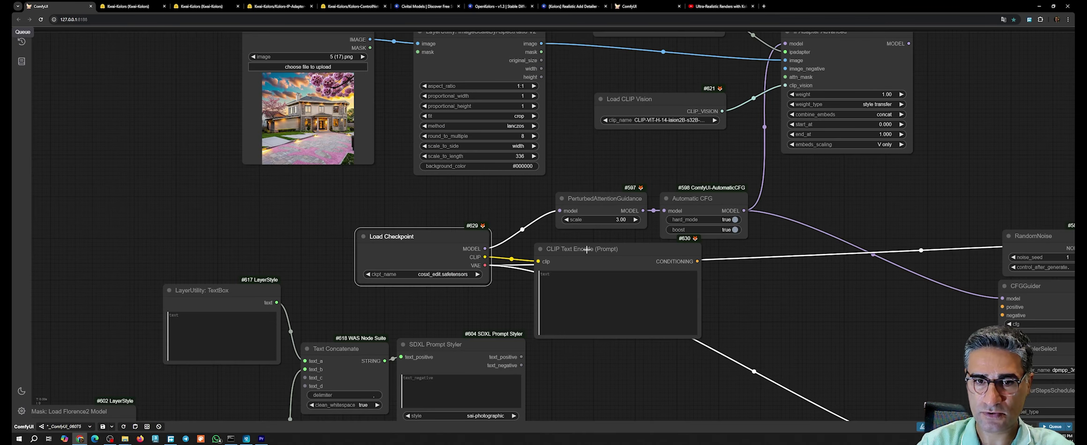
drag(587, 249, 638, 273)
Step: Duplicate the CLIP Text Encode node below the original and connect the copy to Load Checkpoint's CLIP output
scroll(823, 318, down, 1)
drag(823, 318, 838, 166)
alt+drag(702, 127, 707, 237)
drag(521, 107, 632, 249)
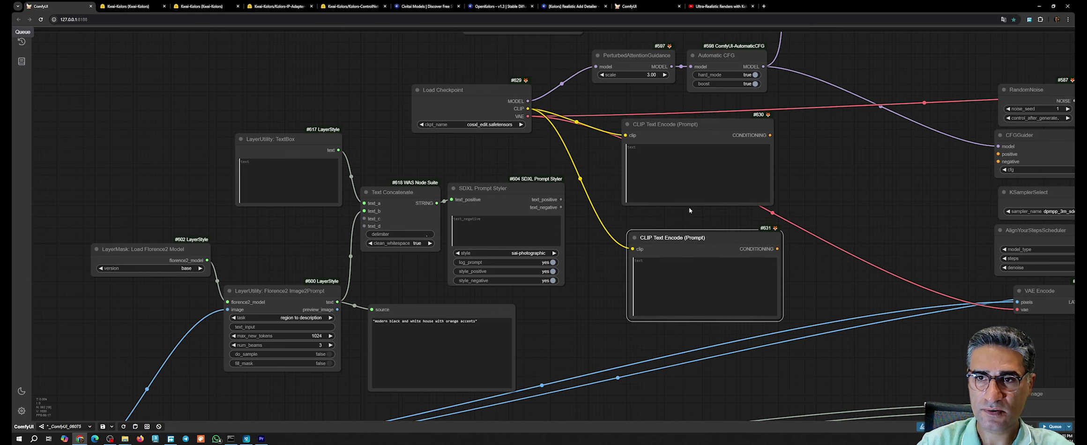
Step: Convert the text widget of both CLIP Text Encode nodes to inputs and feed them from SDXL Prompt Styler's text_positive and text_negative outputs
right_click(726, 124)
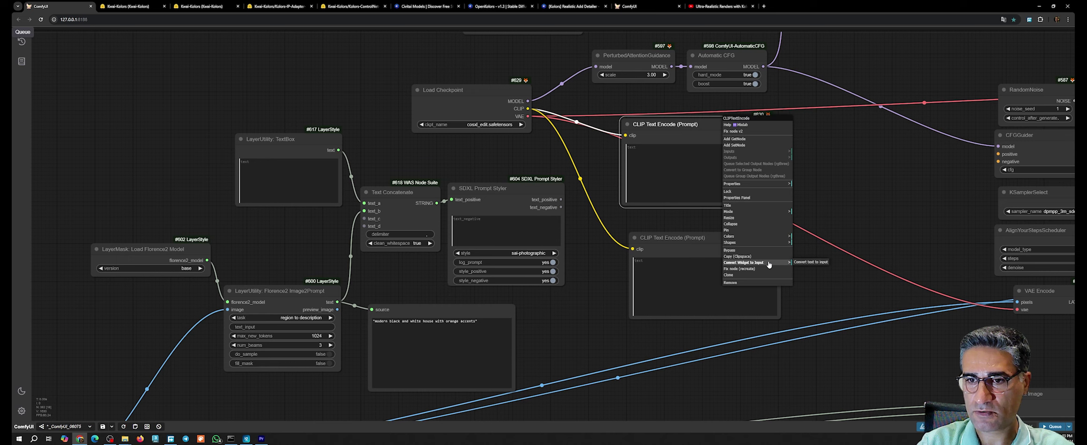
click(811, 262)
right_click(705, 243)
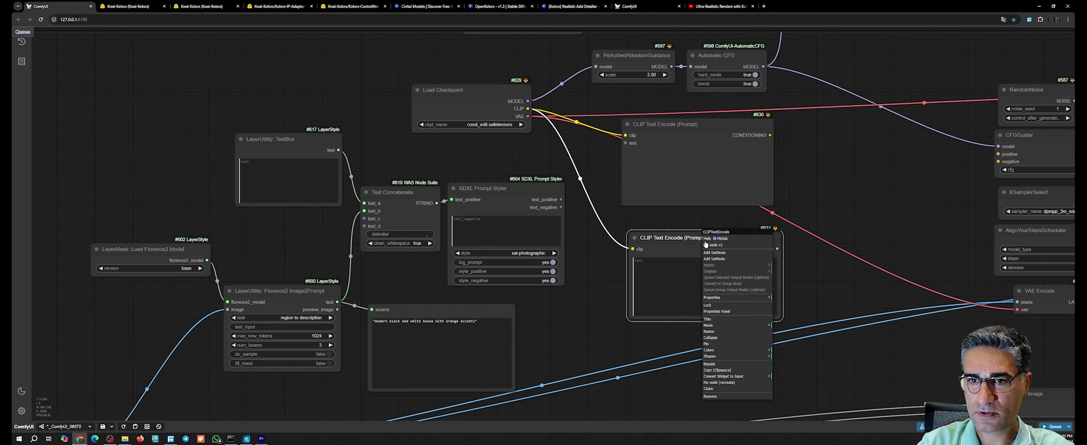
click(722, 377)
click(792, 377)
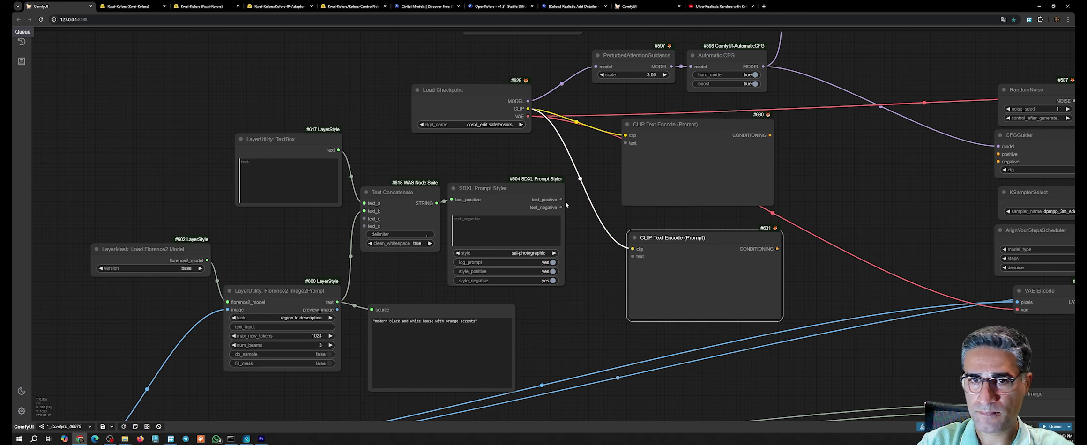
drag(561, 201, 626, 143)
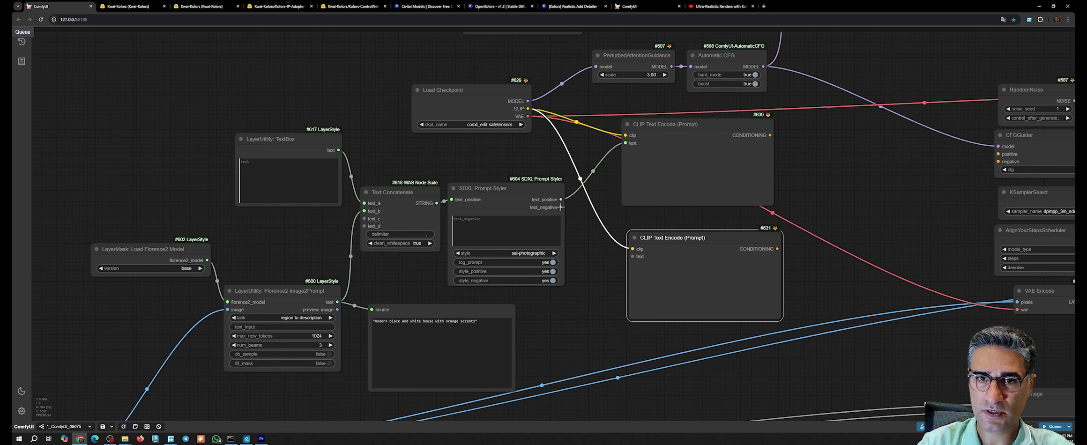
drag(561, 207, 683, 233)
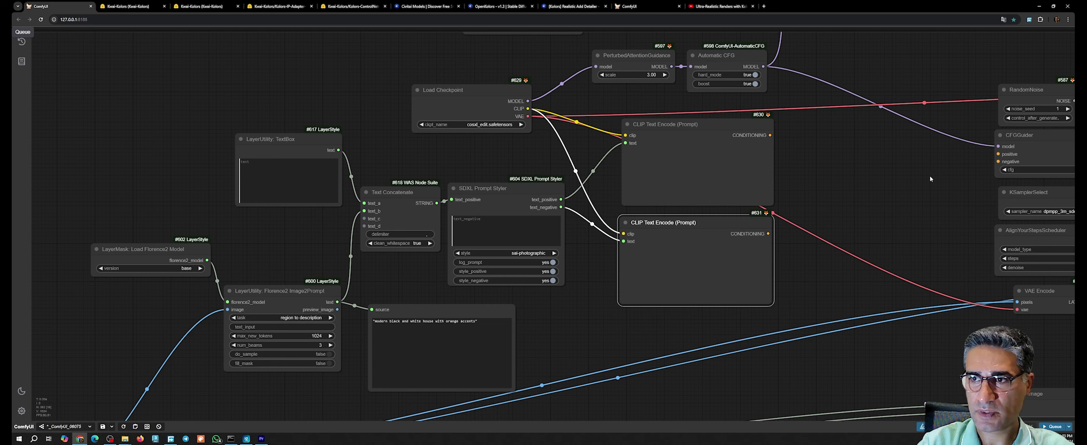
Step: Disconnect the CFGGuider from the guider input of SamplerCustomAdvanced
drag(931, 179, 539, 210)
click(685, 169)
scroll(713, 188, up, 4)
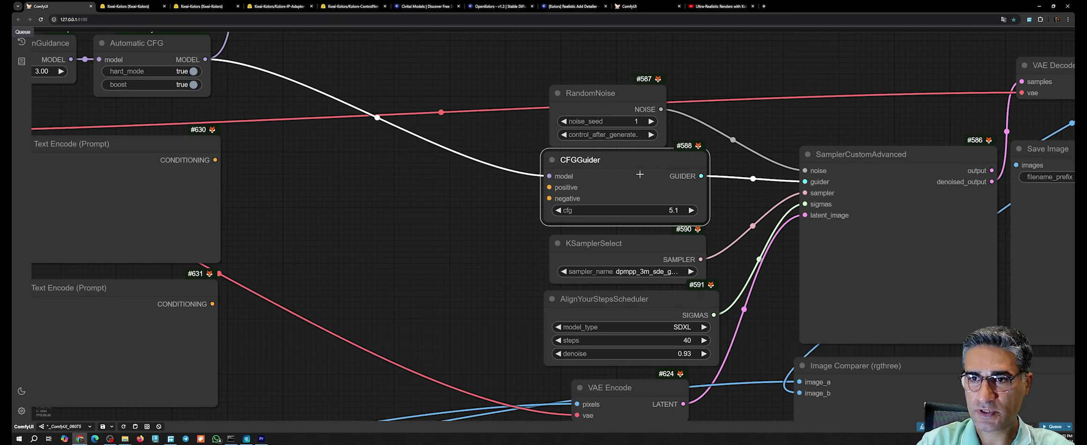
click(758, 162)
drag(803, 182, 834, 110)
click(834, 109)
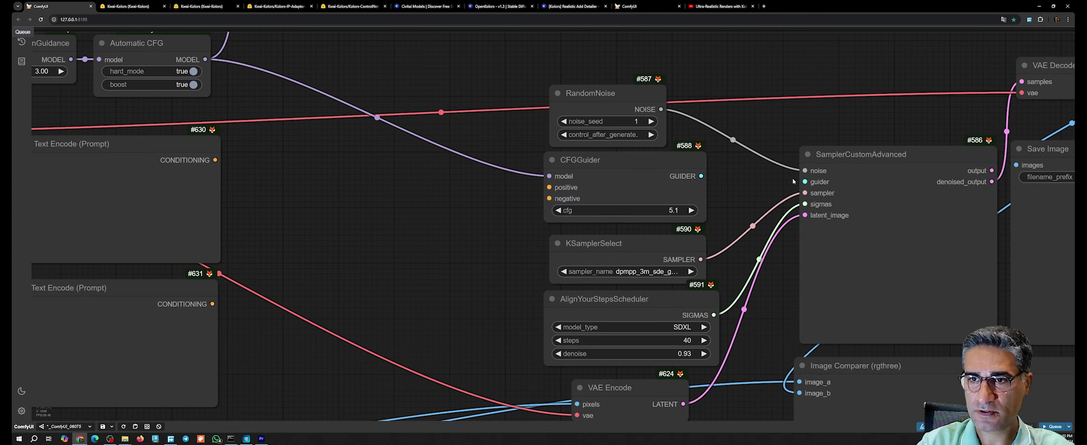
Step: Add a DualCFGGuider to SamplerCustomAdvanced's guider input, then wire the upper text encoder to cond1 and the lower one to cond2 and negative
drag(804, 181, 748, 181)
text(dual)
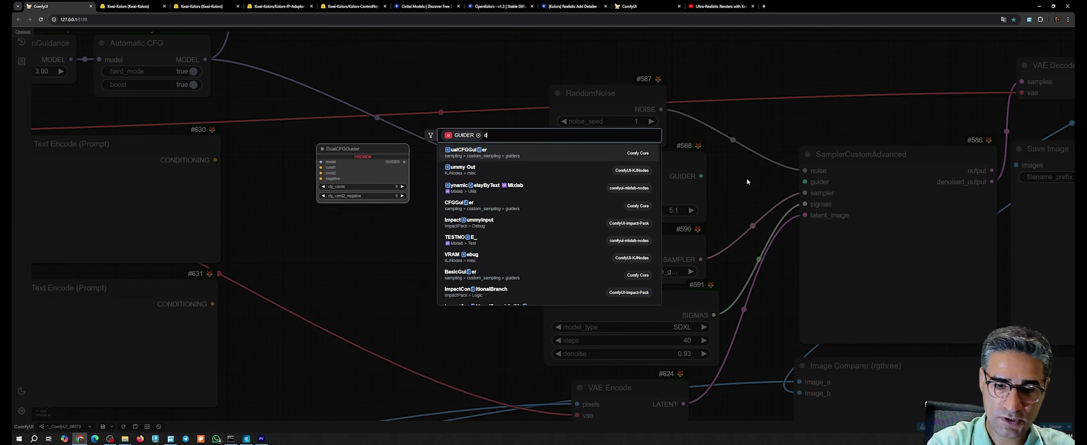
click(504, 164)
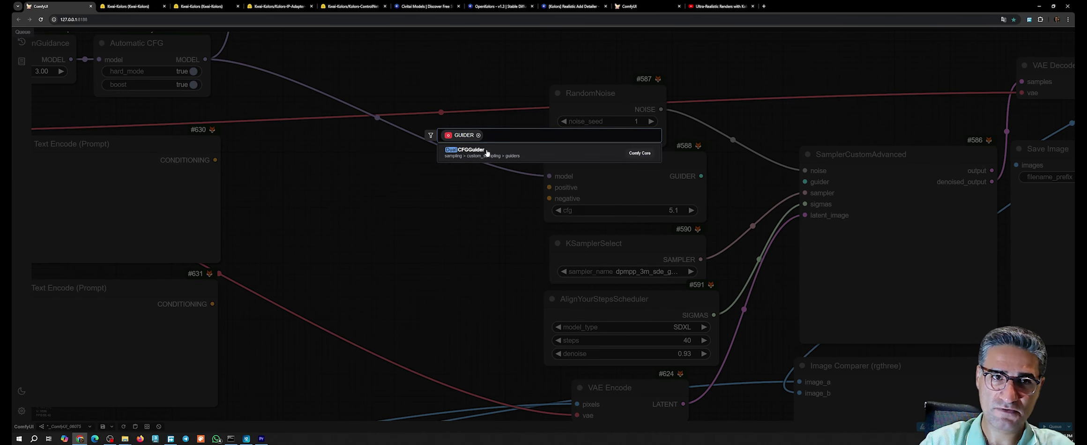
scroll(506, 193, down, 5)
click(481, 193)
drag(480, 193, 395, 187)
drag(328, 175, 393, 200)
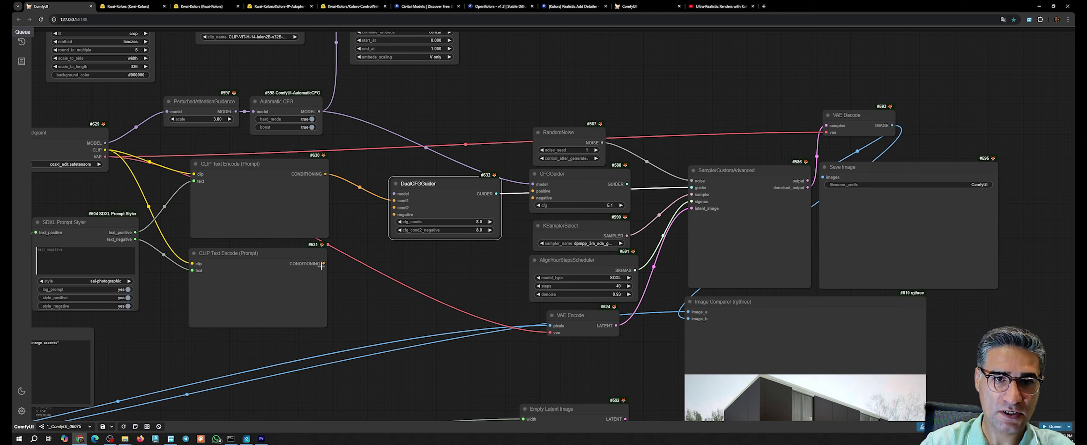
drag(321, 265, 392, 208)
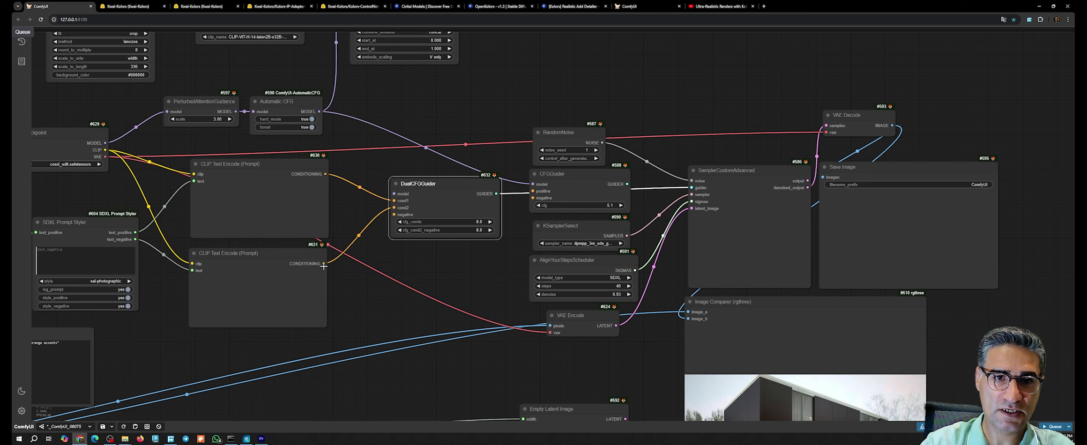
Step: Examine how the existing CosXL_edit group wires InstructPixToPixConditioning between the Positive and Negative prompts and the DualCFGGuider
scroll(628, 231, down, 5)
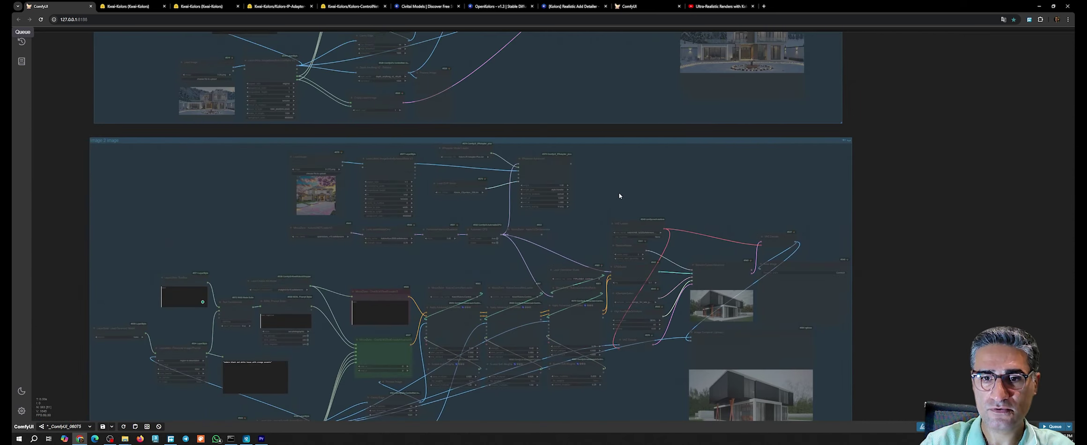
drag(619, 179, 696, 419)
scroll(779, 238, down, 3)
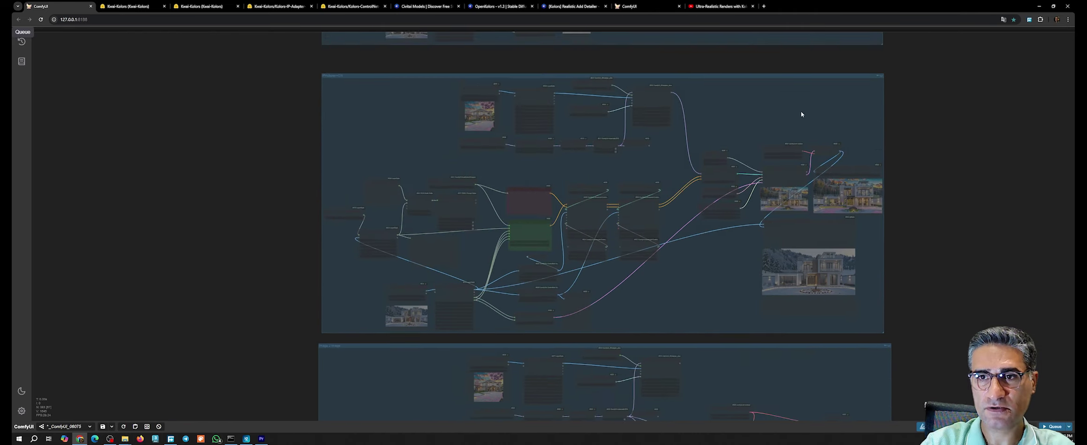
drag(801, 111, 786, 353)
scroll(564, 162, up, 15)
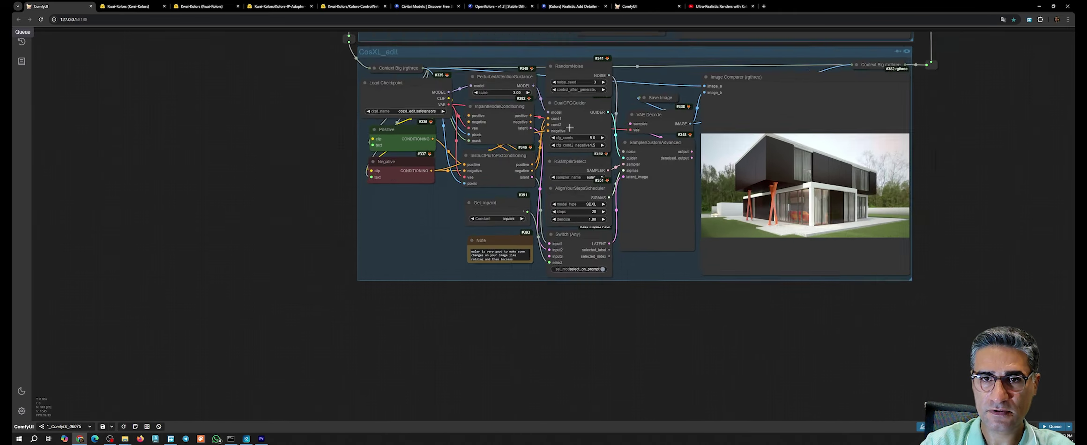
scroll(436, 152, down, 2)
scroll(436, 153, down, 1)
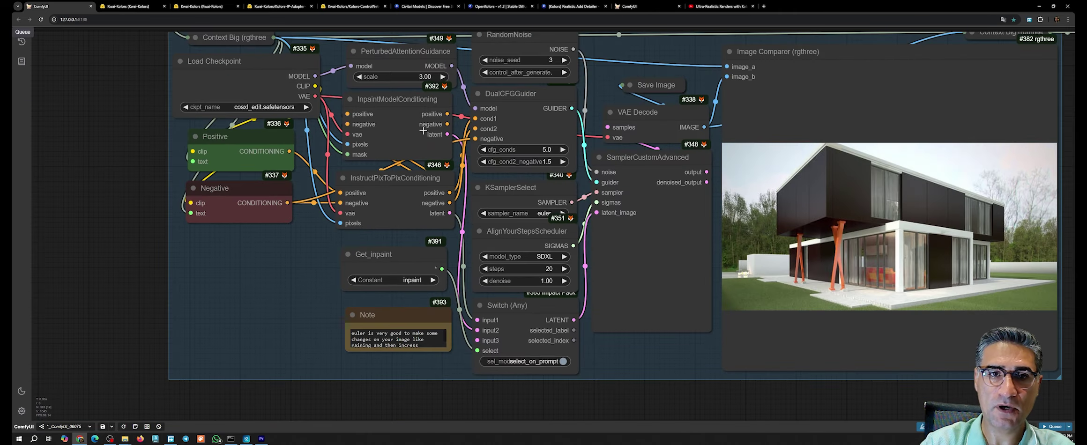
mouse_move(390, 183)
mouse_down()
mouse_move(396, 190)
mouse_move(381, 170)
mouse_move(391, 200)
mouse_move(396, 190)
mouse_up()
scroll(396, 189, up, 5)
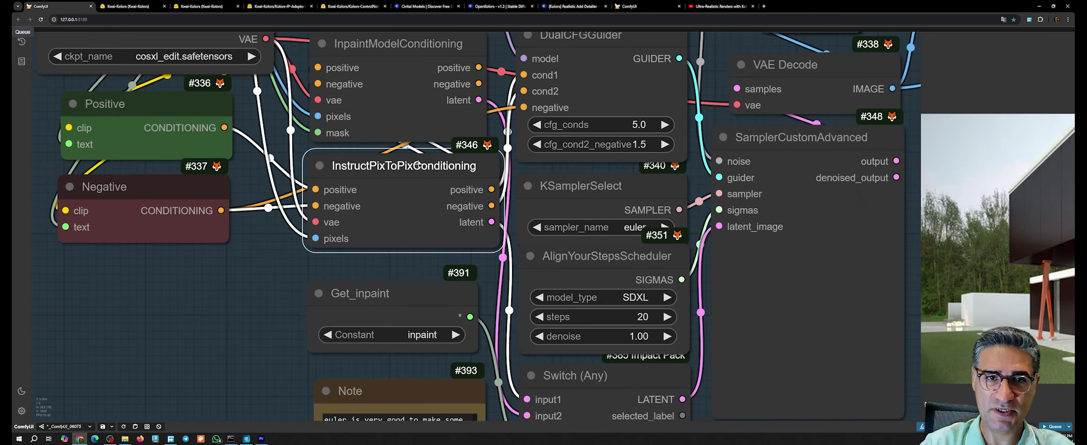
scroll(419, 164, down, 10)
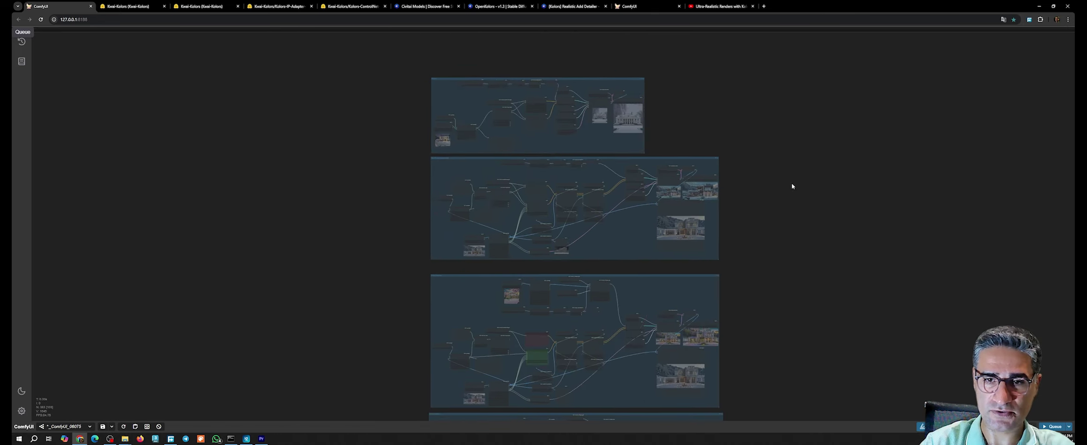
Step: Shift the DualCFGGuider slightly right and add an InstructPixToPixConditioning node between it and the CLIP Text Encode nodes
scroll(792, 186, up, 10)
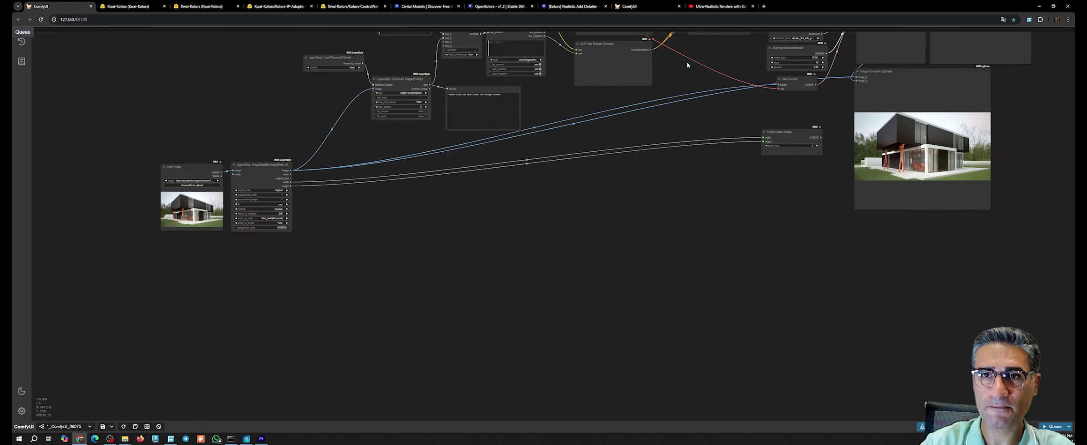
scroll(689, 67, up, 5)
drag(678, 88, 658, 353)
scroll(657, 328, up, 5)
drag(747, 200, 777, 197)
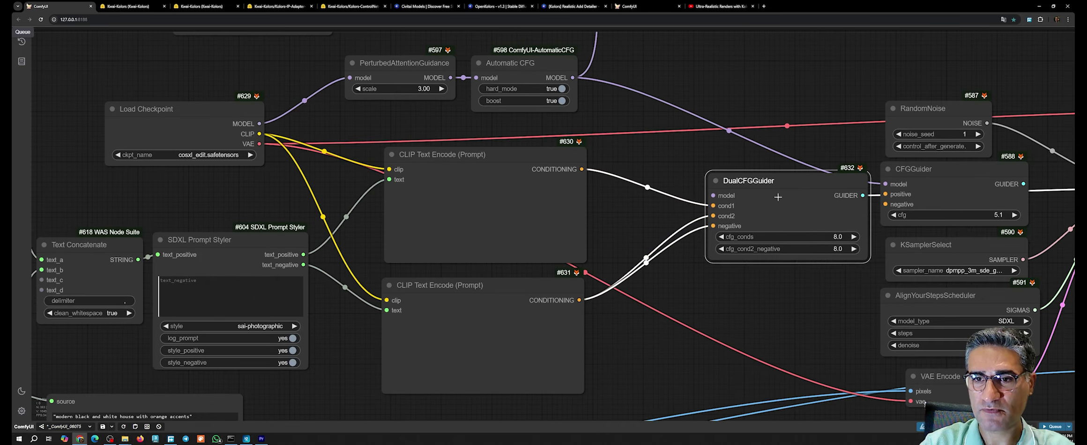
click(646, 130)
double_click(633, 159)
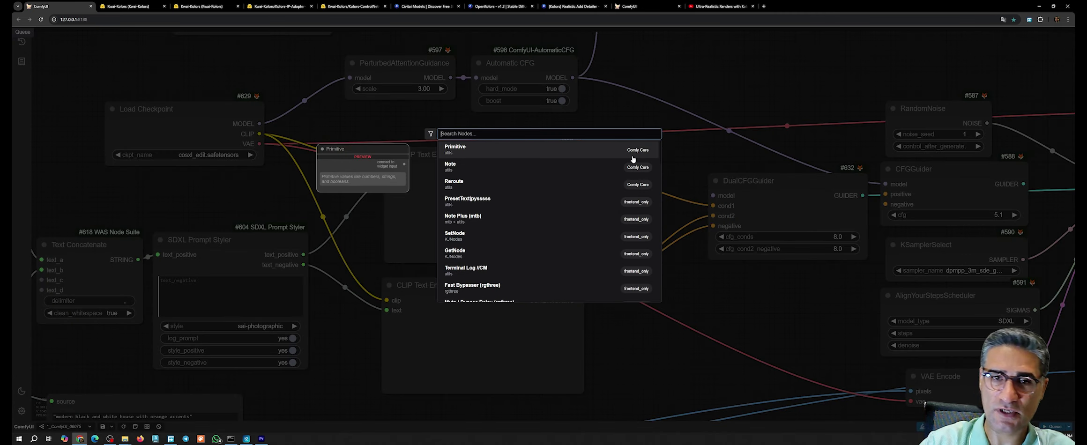
text(pixp)
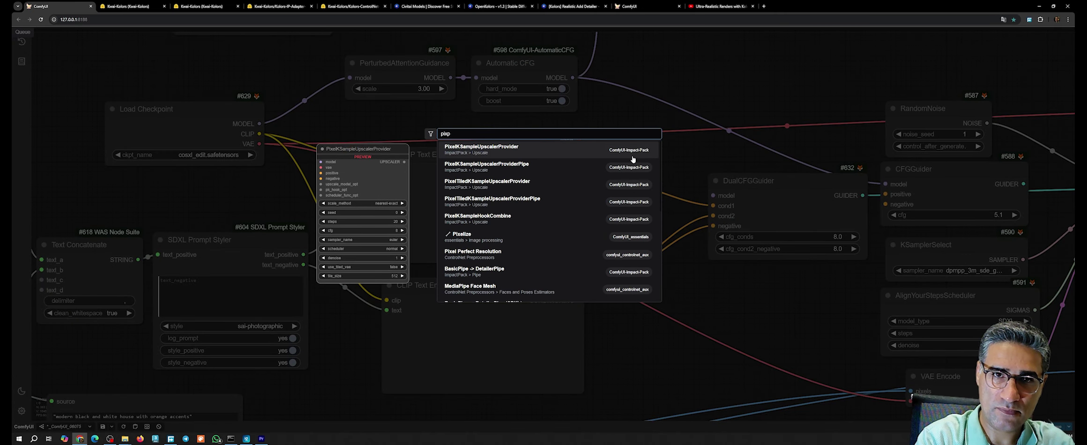
key(BackSpace)
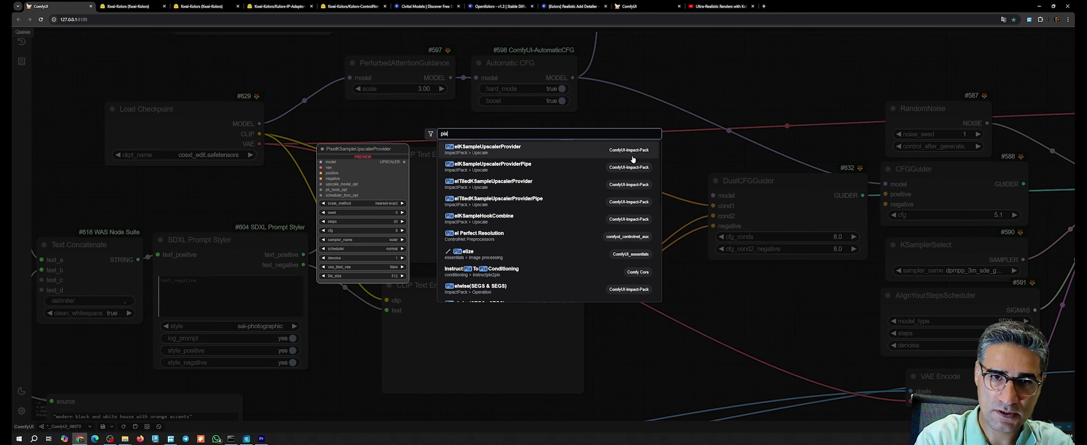
scroll(633, 159, down, 1)
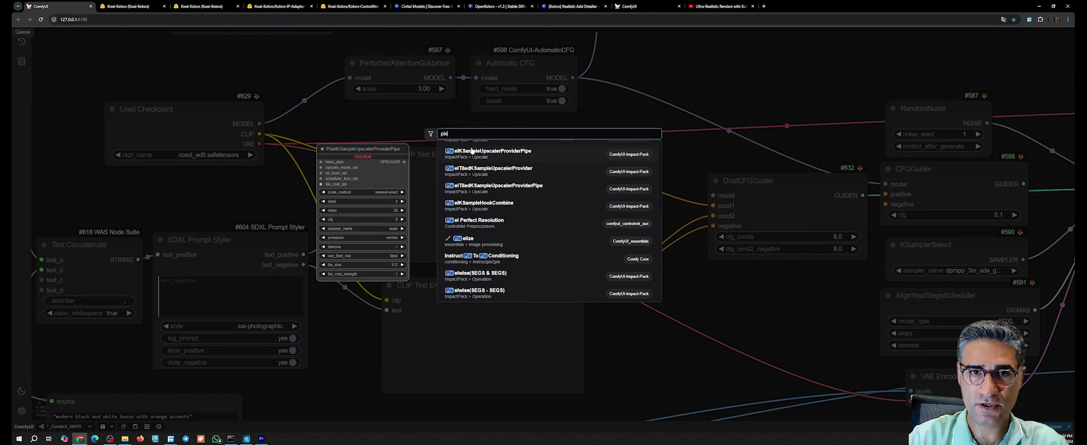
click(492, 262)
drag(674, 163, 656, 147)
Step: Connect both CLIP Text Encode nodes to InstructPixToPixConditioning's positive and negative inputs, and its matching outputs to the DualCFGGuider's cond1 and cond2
drag(581, 169, 618, 147)
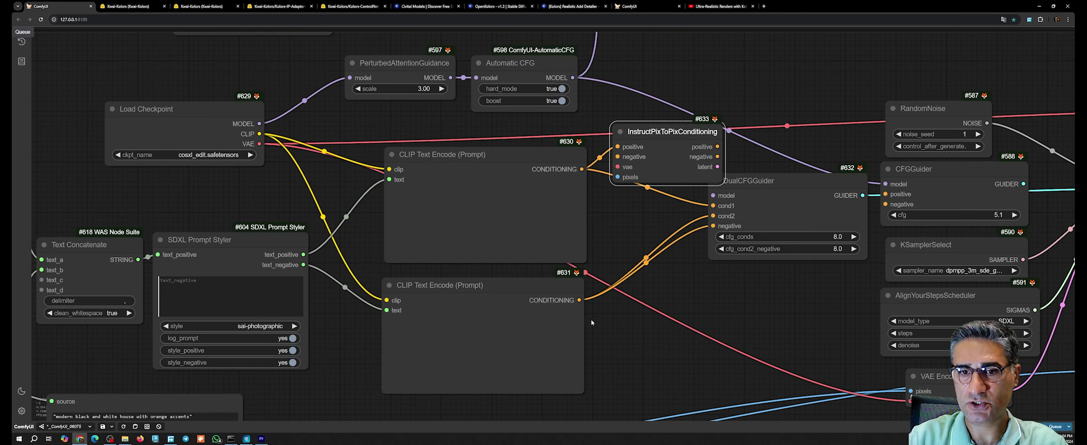
drag(580, 300, 618, 156)
drag(711, 156, 713, 205)
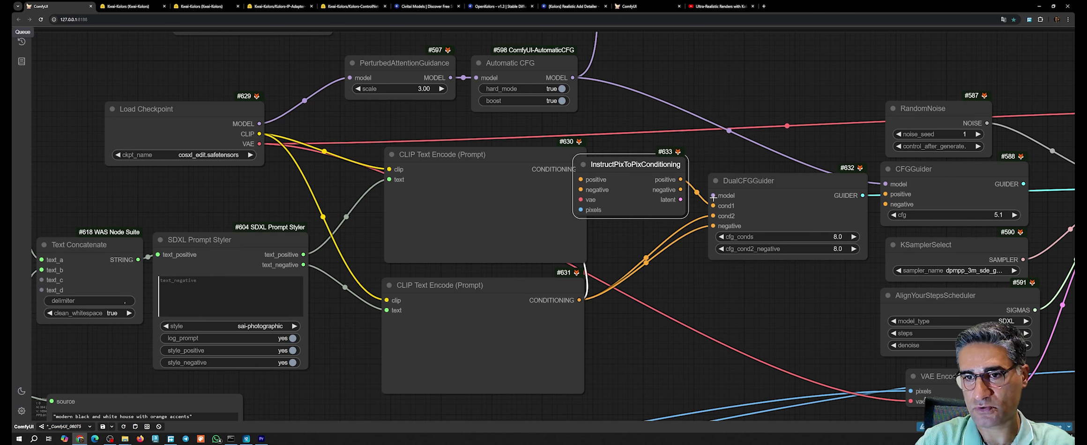
scroll(716, 209, up, 5)
drag(638, 171, 696, 218)
drag(598, 136, 634, 135)
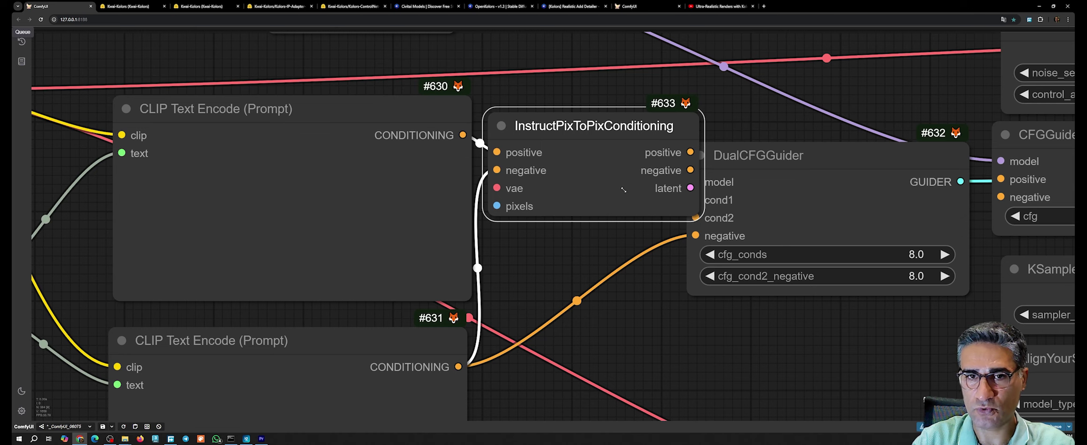
Step: Remove the CFGGuider and move the DualCFGGuider into its place above KSamplerSelect, shifting the RandomNoise node up to make room
scroll(832, 161, down, 8)
drag(855, 154, 853, 133)
drag(883, 51, 674, 92)
drag(645, 178, 784, 185)
drag(778, 137, 784, 113)
drag(790, 184, 771, 173)
Step: Set the DualCFGGuider's cfg_cond2_negative to 1.5 and cfg_conds to 5.0
scroll(782, 230, up, 4)
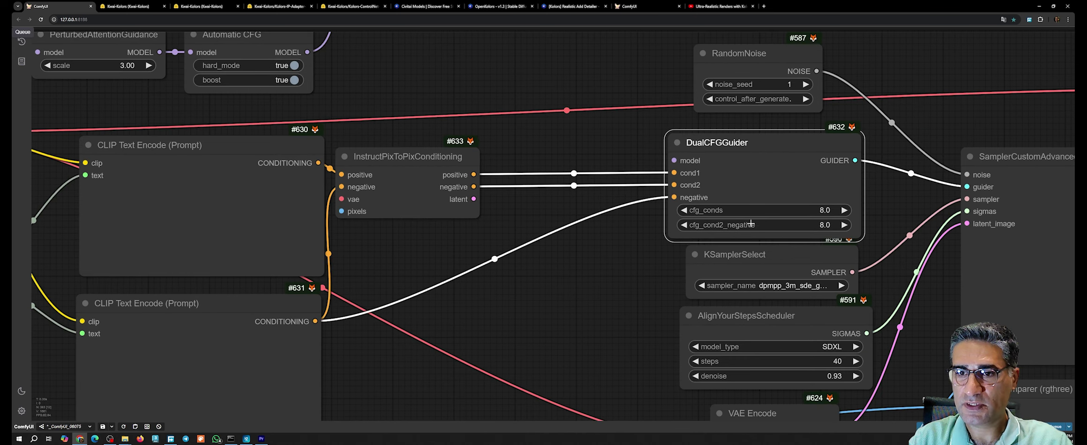
click(751, 224)
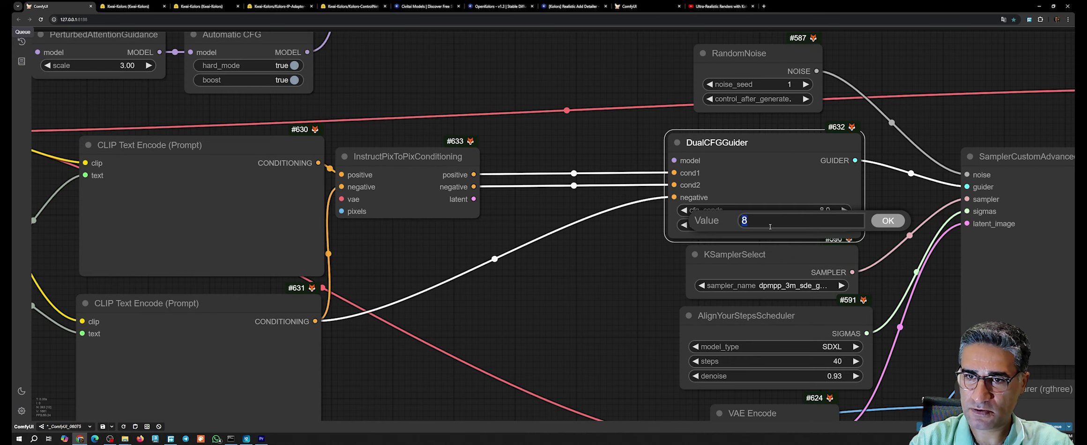
key(Escape)
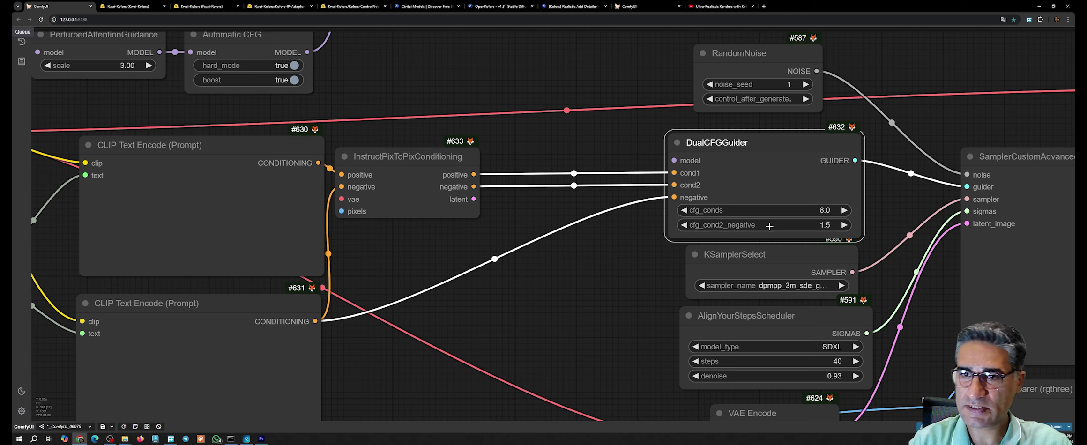
click(805, 214)
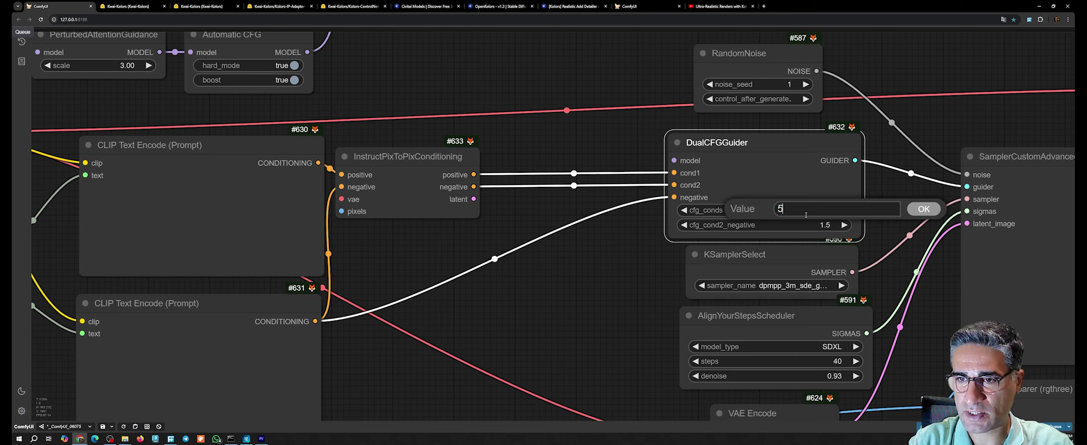
key(Return)
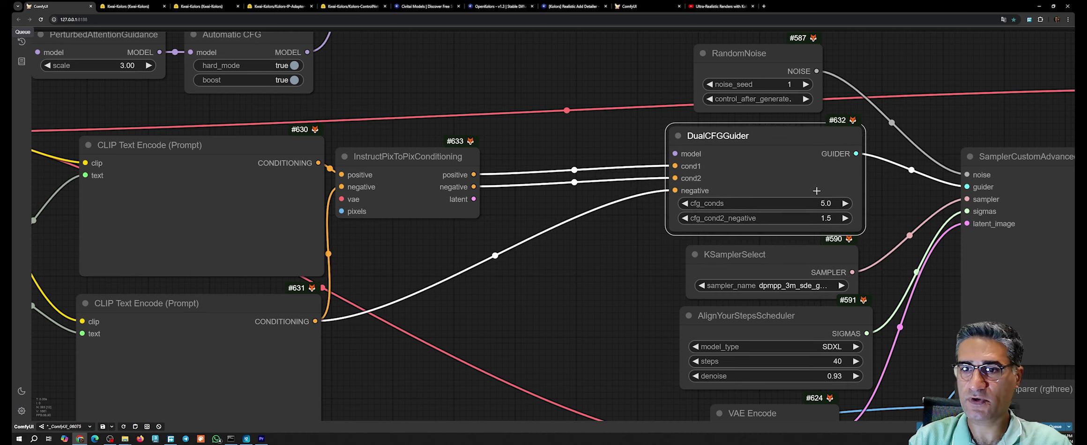
Step: Shift the InstructPixToPixConditioning node slightly right and connect Load Checkpoint's VAE output to its vae input
scroll(623, 213, down, 4)
drag(669, 302, 693, 306)
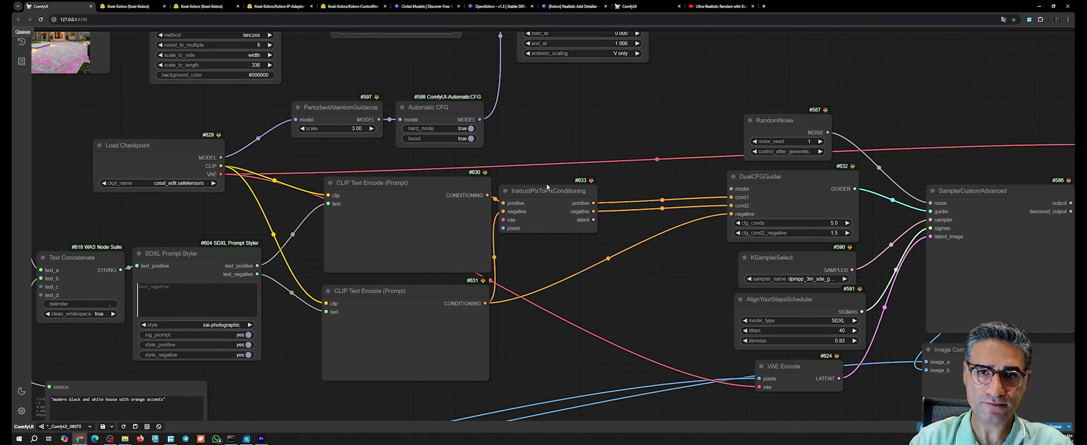
drag(548, 185, 580, 194)
scroll(597, 166, down, 2)
drag(597, 166, 642, 234)
scroll(642, 233, down, 2)
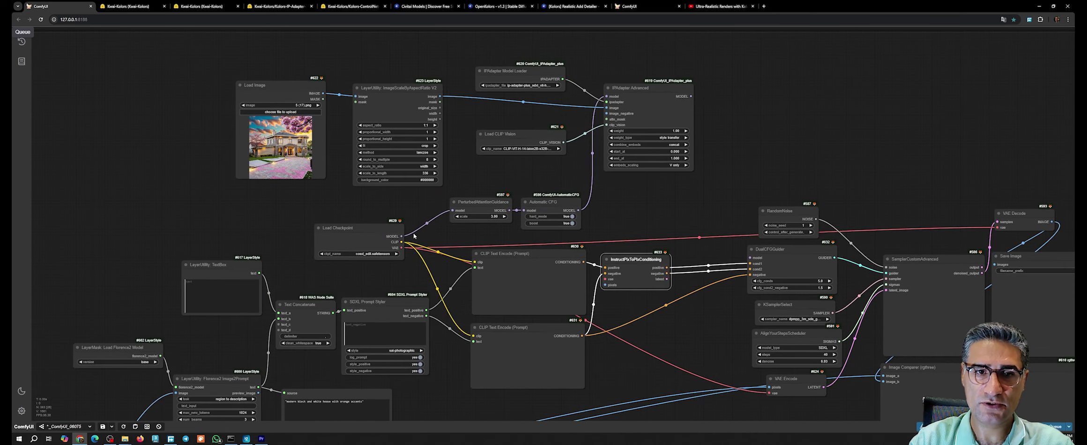
drag(401, 248, 605, 280)
Step: Connect the image output of the ImageScaleByAspectRatio V2 node beside the black-and-white house image to InstructPixToPixConditioning's pixels input
drag(655, 341, 669, 254)
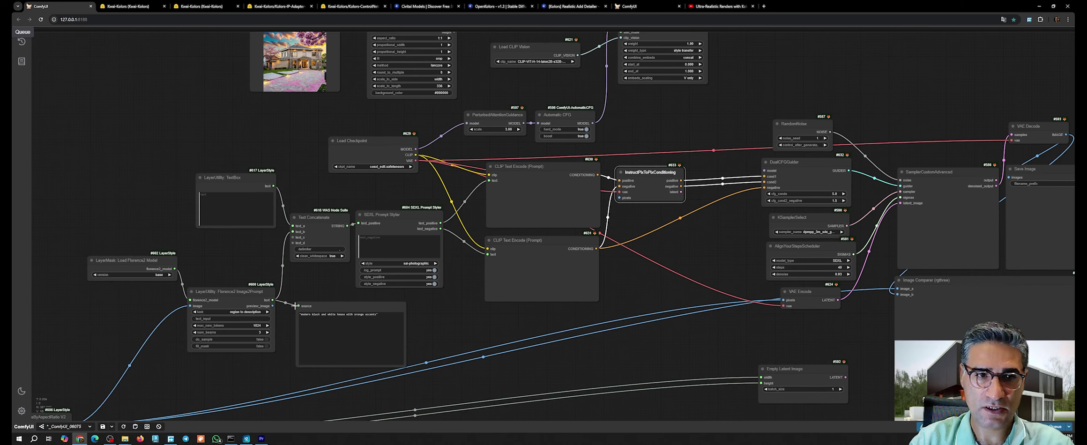
scroll(327, 305, down, 2)
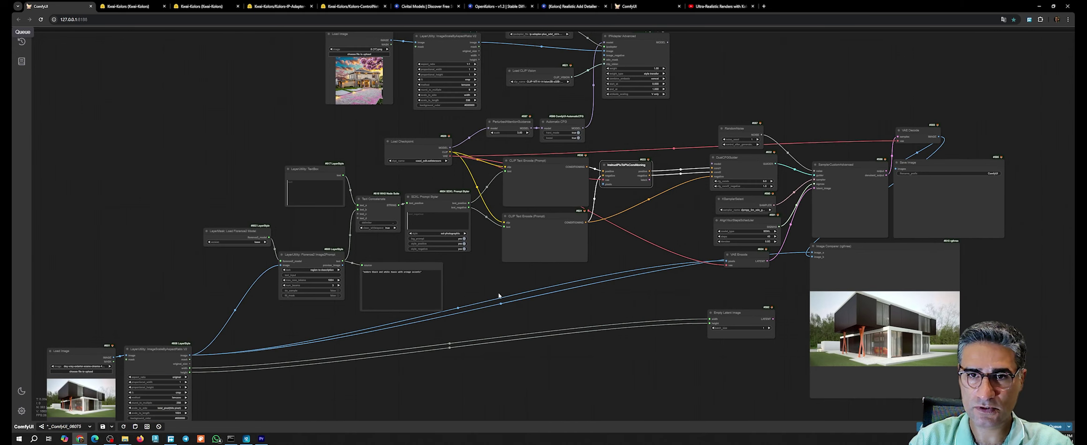
drag(191, 349, 603, 184)
Step: Connect InstructPixToPixConditioning's latent output to SamplerCustomAdvanced's latent_image and move the VAE Encode node aside, left of Empty Latent Image
scroll(553, 225, up, 3)
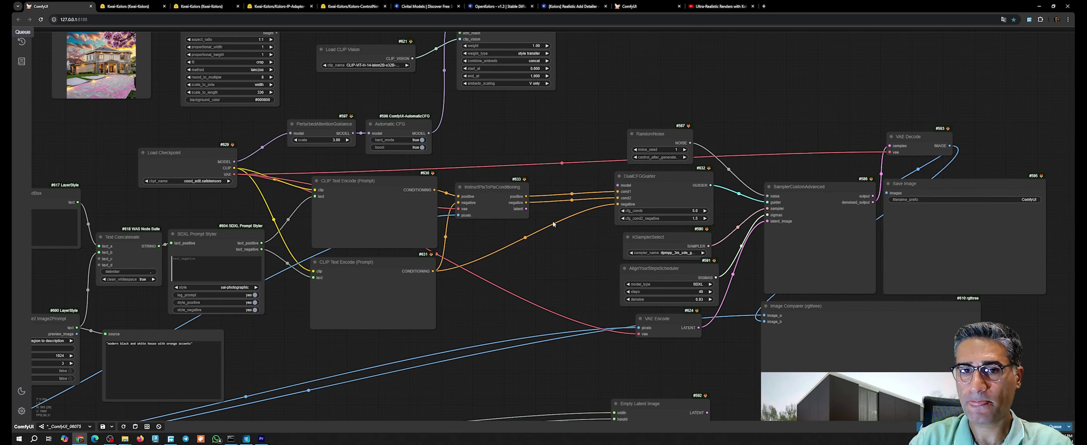
drag(527, 209, 767, 221)
drag(658, 332, 437, 392)
Step: Enter "winter" as the prompt text in the LayerUtility TextBox feeding Text Concatenate
drag(520, 319, 727, 262)
scroll(727, 262, down, 3)
scroll(378, 191, up, 3)
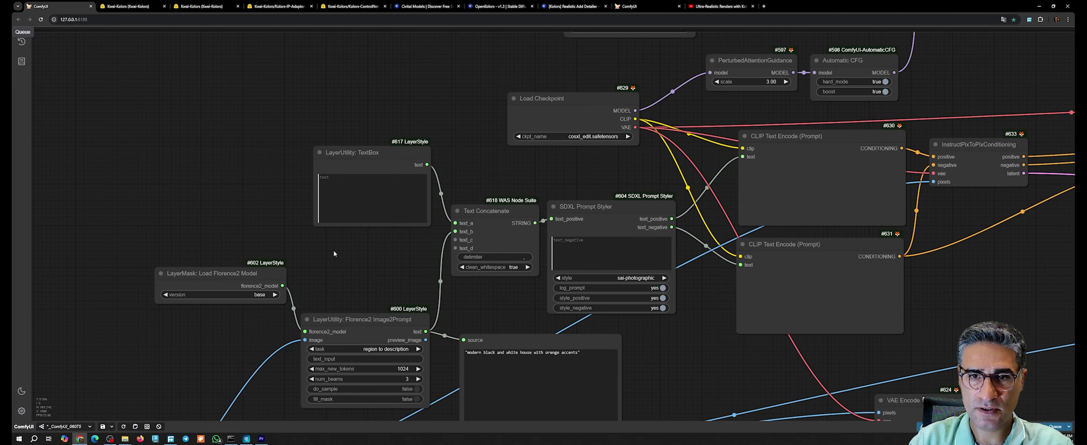
click(335, 187)
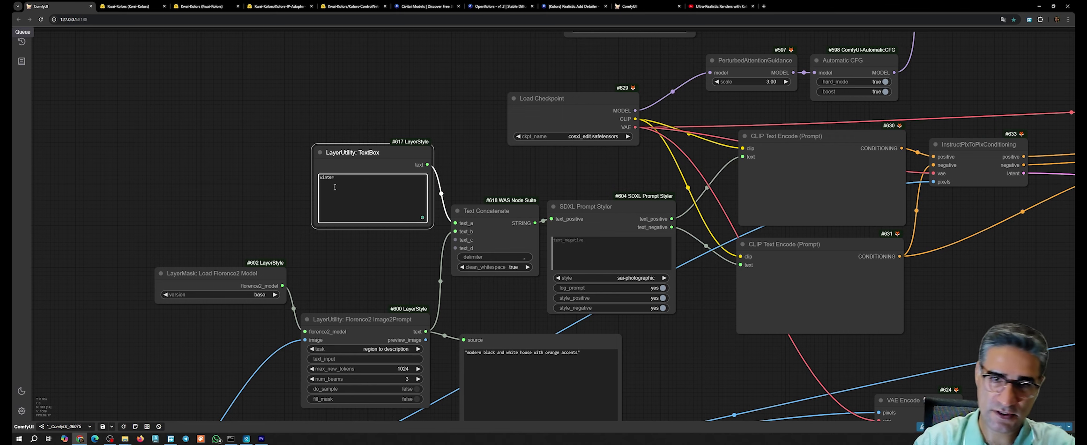
click(355, 286)
Step: Try to queue only the Image Comparer output node to run the workflow
scroll(483, 295, down, 5)
drag(642, 339, 346, 163)
right_click(847, 200)
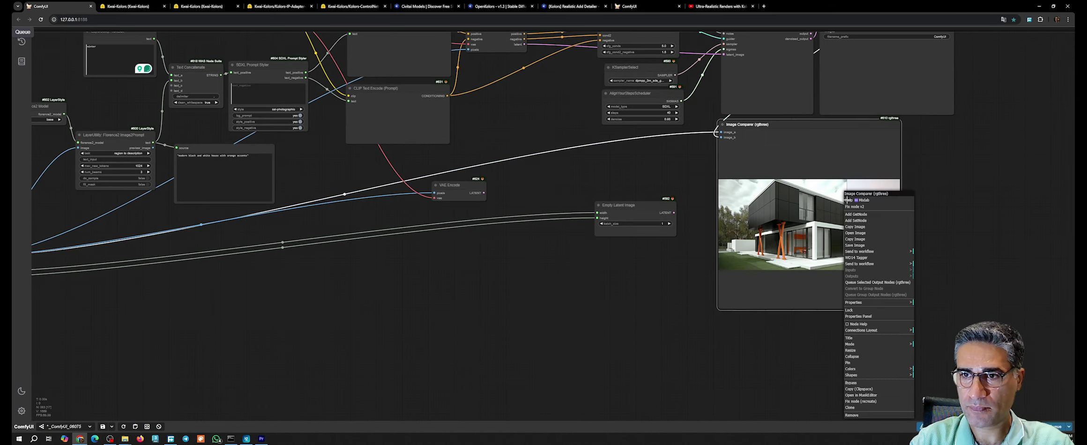
click(894, 283)
drag(508, 275, 725, 284)
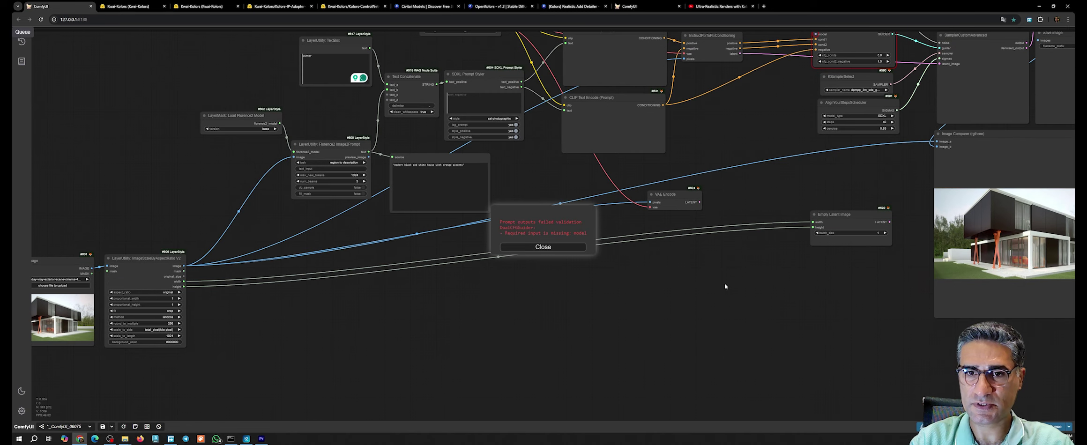
click(544, 247)
Step: Connect Automatic CFG's MODEL output to the DualCFGGuider's model input and queue the Image Comparer output node again
drag(724, 141, 657, 261)
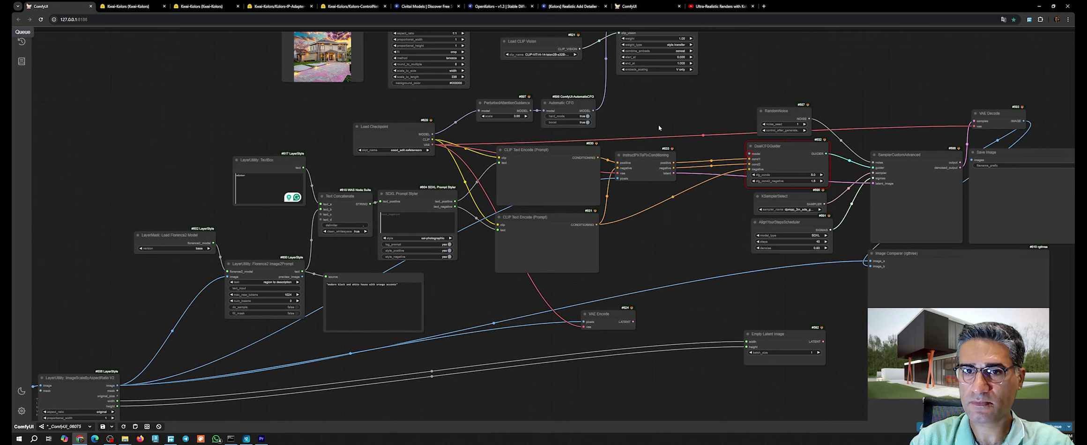
drag(593, 110, 749, 154)
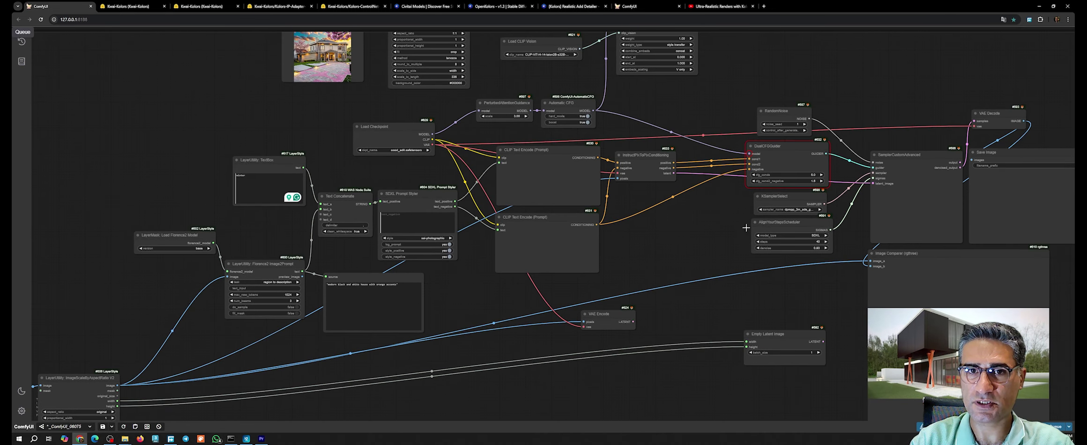
drag(738, 268, 662, 255)
right_click(916, 296)
click(951, 294)
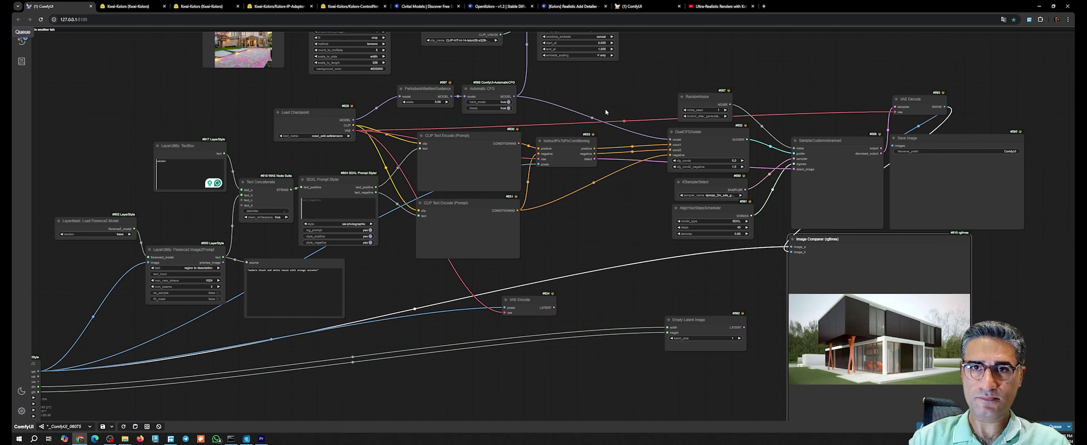
Step: Follow the running workflow from Load Checkpoint through the prompt and conditioning nodes to SamplerCustomAdvanced
drag(605, 112, 603, 237)
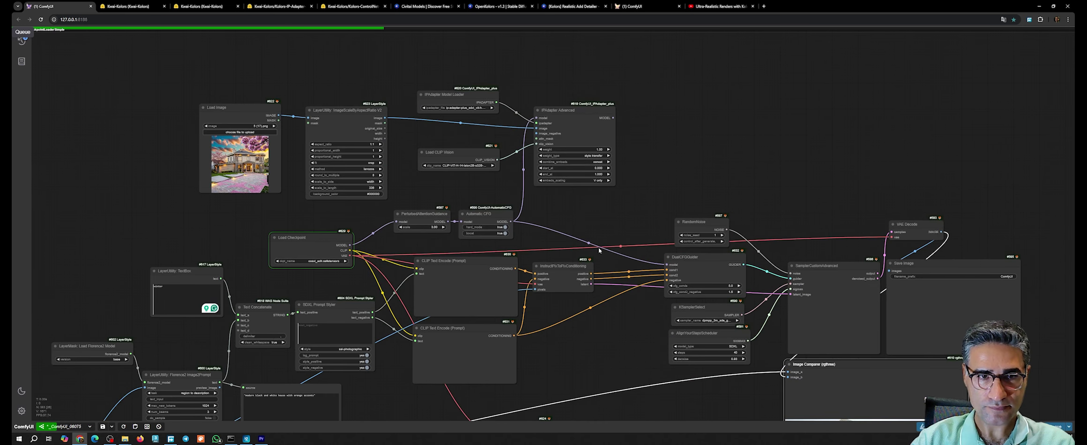
drag(583, 329, 645, 191)
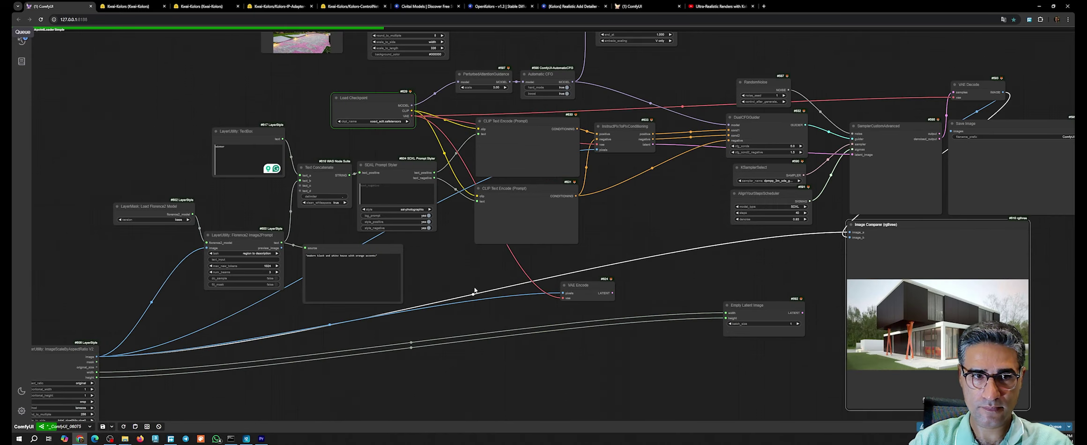
scroll(504, 288, down, 3)
drag(514, 300, 680, 240)
drag(384, 378, 330, 248)
drag(382, 266, 396, 277)
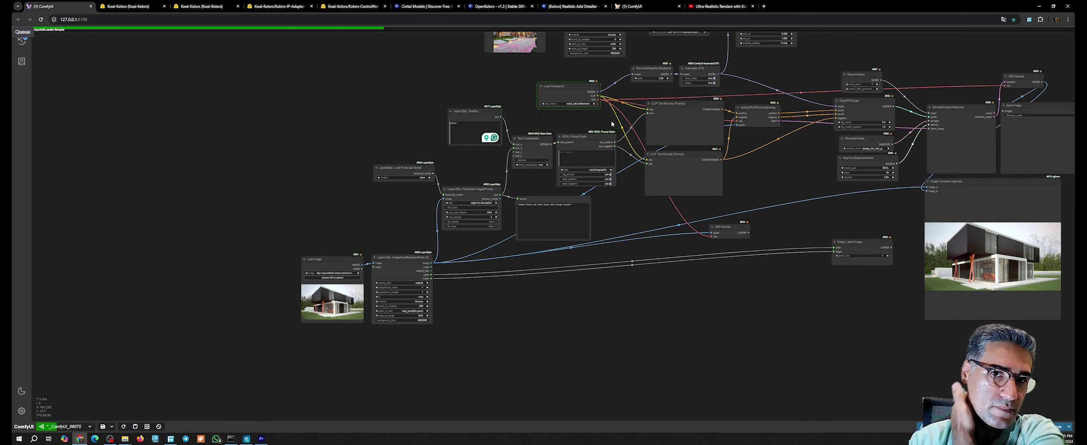
scroll(577, 89, up, 3)
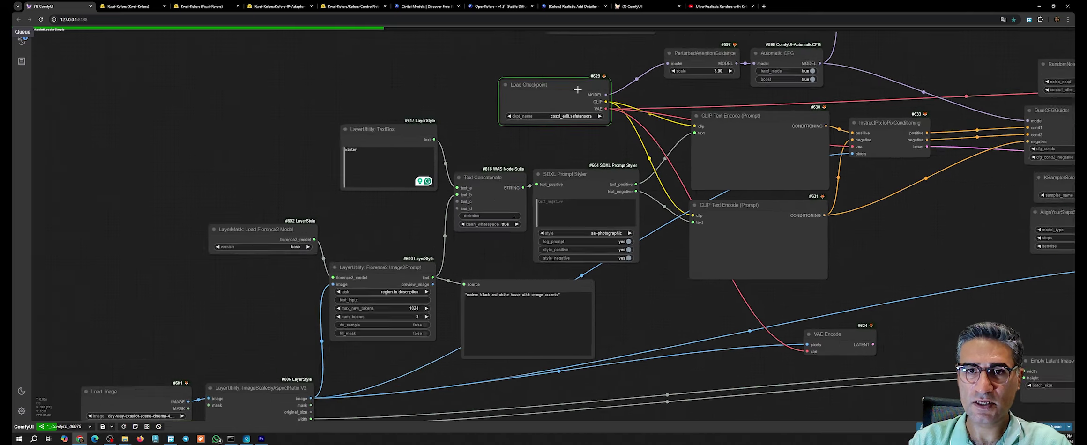
scroll(592, 103, up, 6)
drag(584, 152, 448, 197)
scroll(448, 197, down, 4)
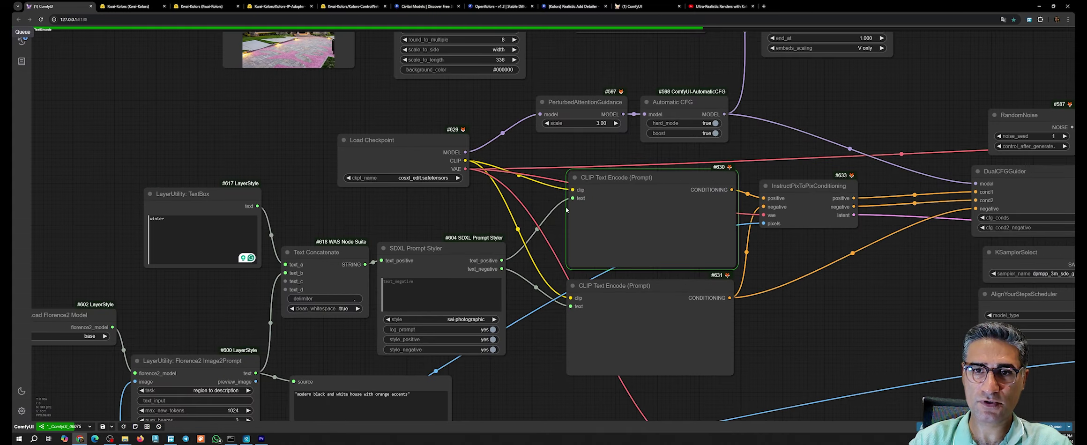
drag(844, 302, 590, 259)
scroll(606, 267, down, 4)
drag(832, 260, 593, 192)
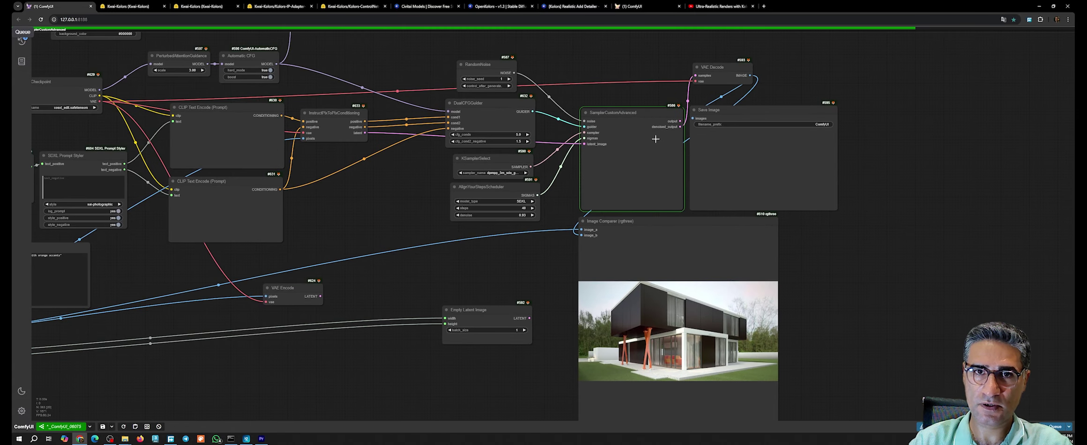
Step: Inspect the SamplerCustomAdvanced preview while it renders and check it against the original house in the Image Comparer
scroll(636, 166, up, 5)
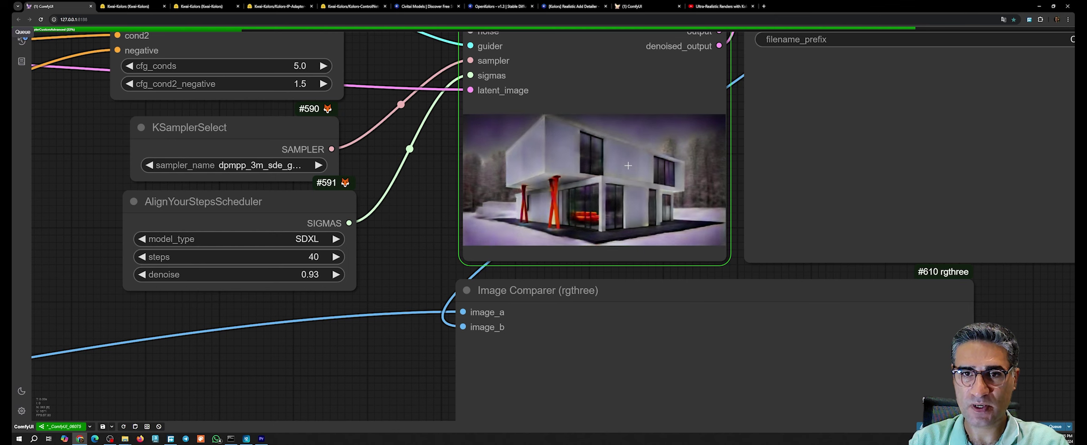
scroll(628, 165, down, 1)
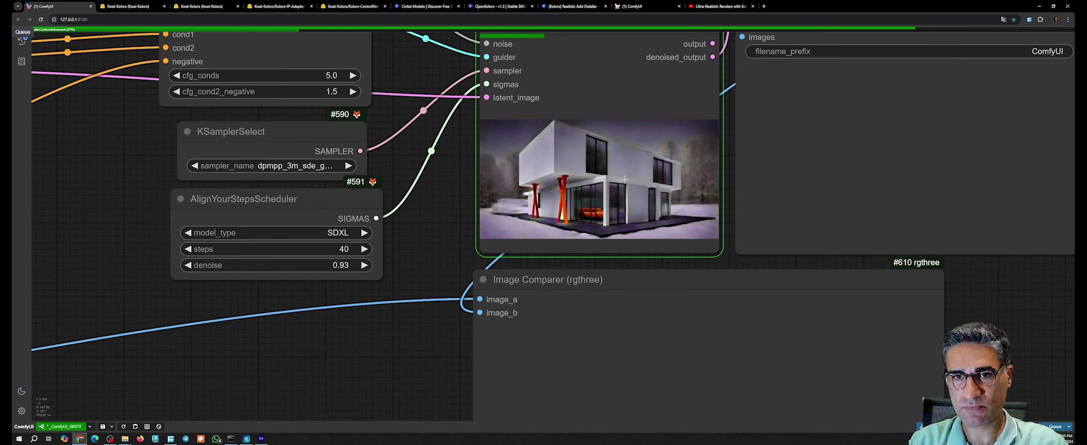
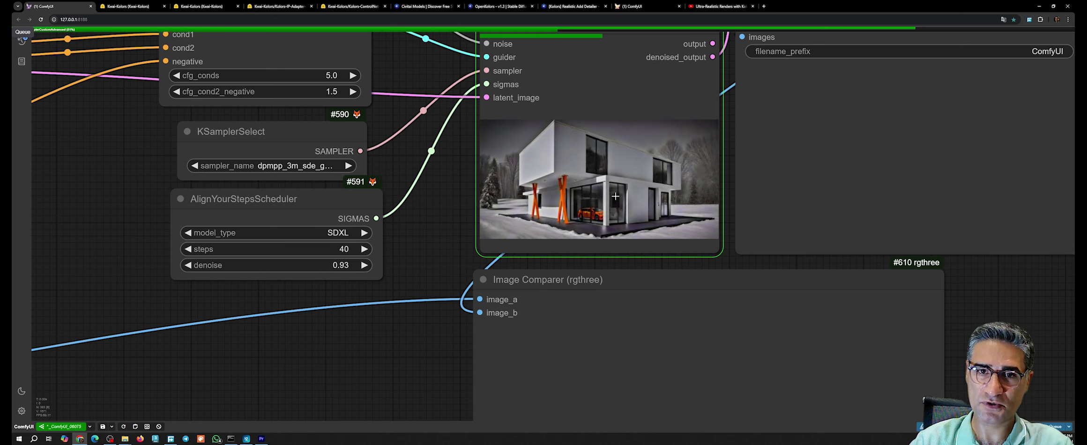
scroll(623, 199, down, 4)
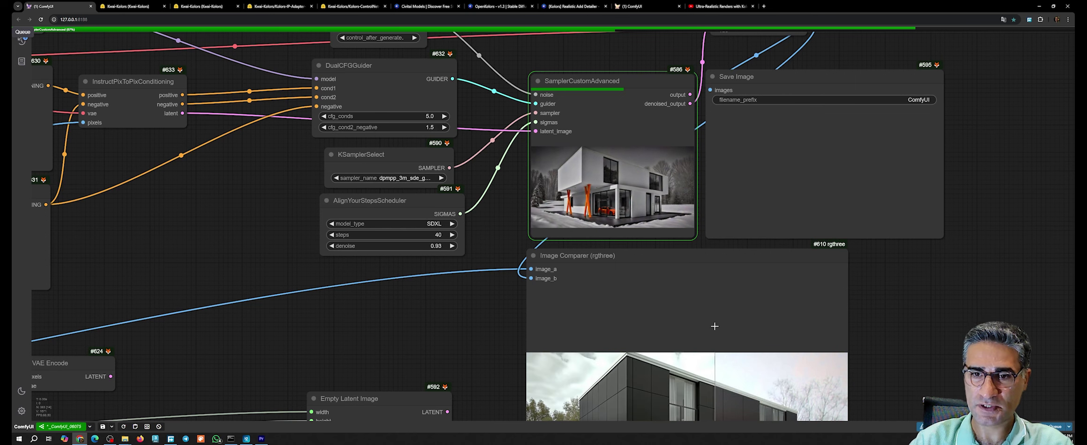
drag(702, 331, 716, 275)
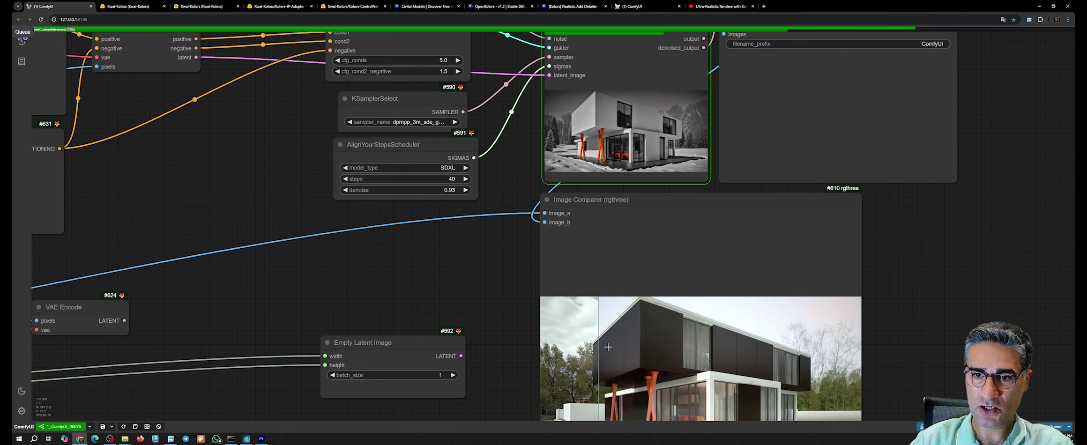
scroll(724, 305, down, 3)
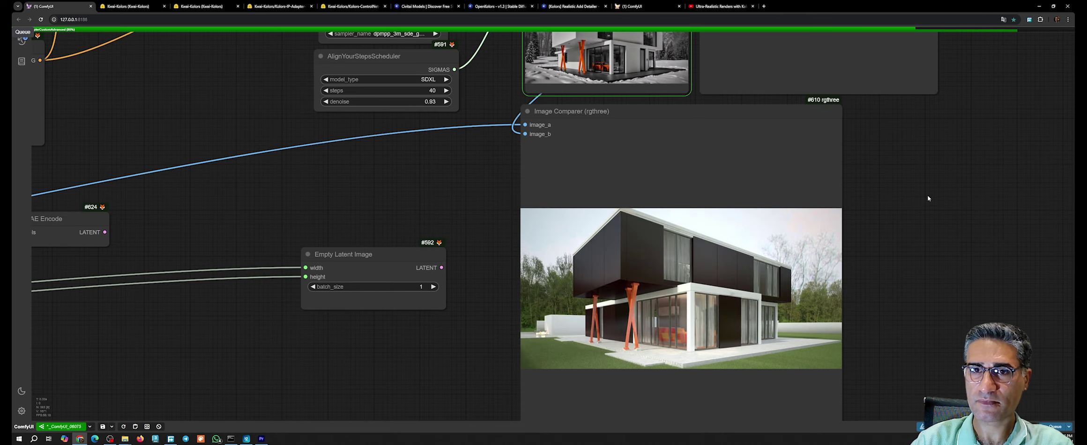
drag(928, 199, 890, 360)
scroll(564, 203, up, 9)
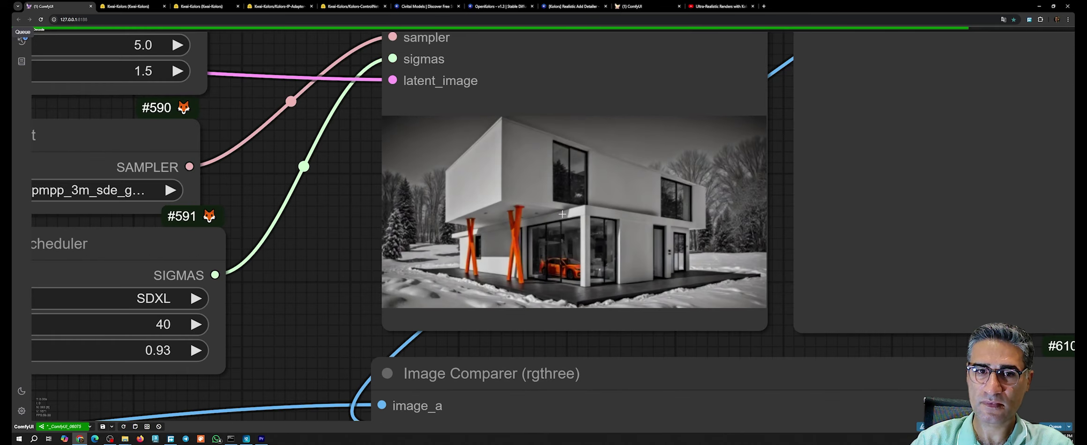
scroll(563, 214, down, 8)
Step: Compare the finished winter render with the original house image in the Image Comparer, and return to the prompt nodes
drag(935, 248, 996, 8)
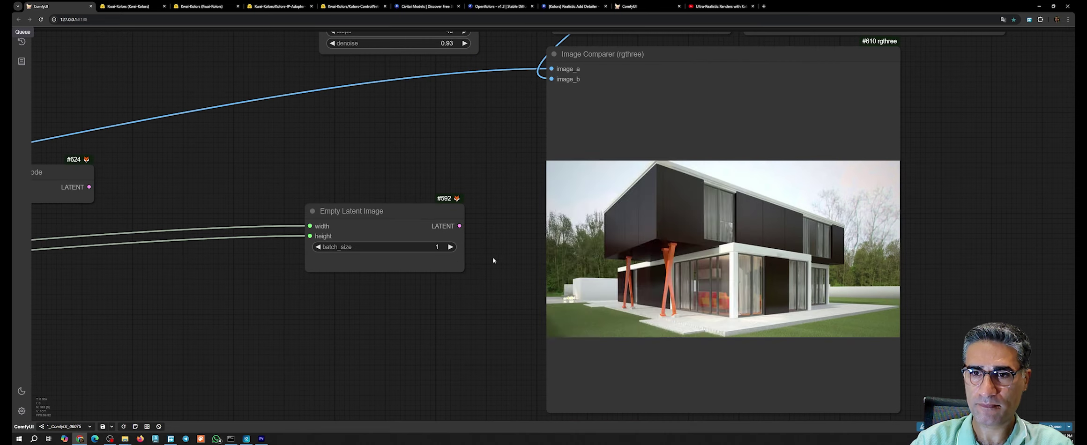
scroll(858, 307, up, 5)
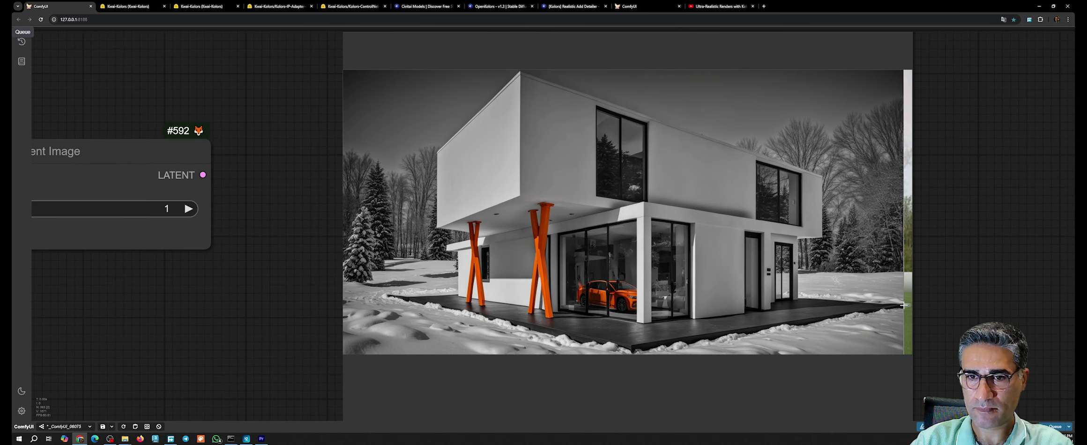
scroll(848, 328, up, 5)
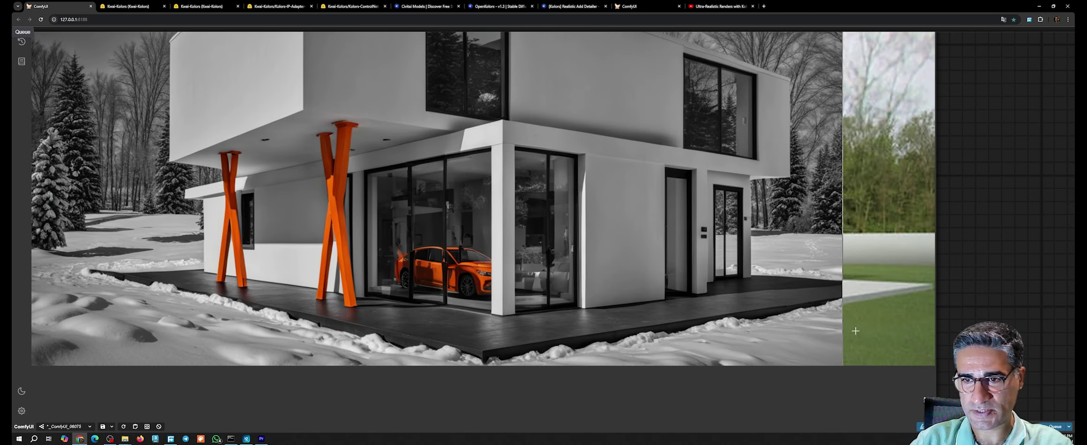
scroll(836, 307, down, 8)
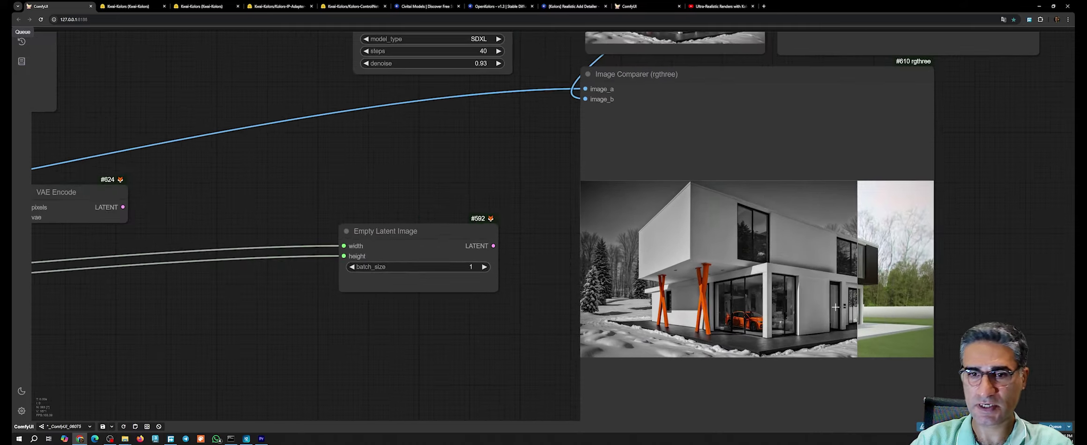
scroll(825, 300, down, 3)
drag(202, 153, 799, 260)
scroll(774, 260, down, 4)
scroll(481, 164, up, 3)
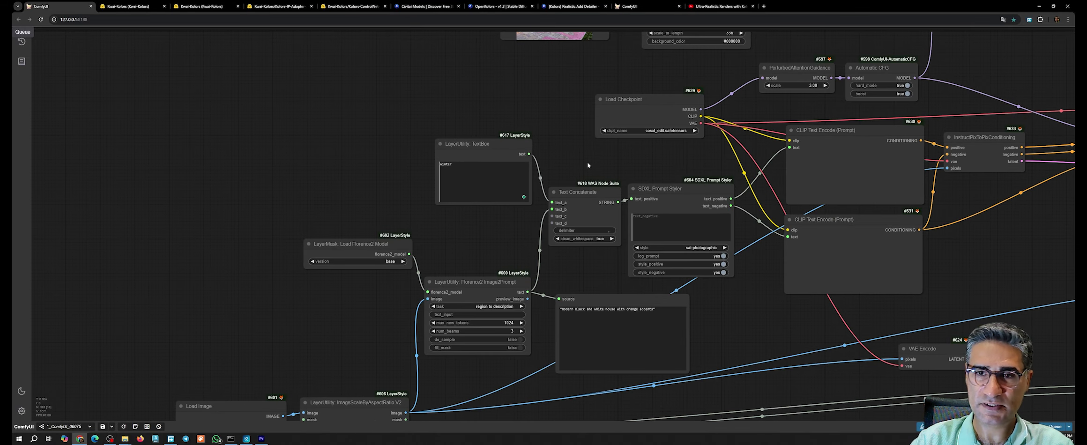
Step: Connect the TextBox's text output directly to the text input of the upper CLIP Text Encode node
drag(587, 165, 715, 148)
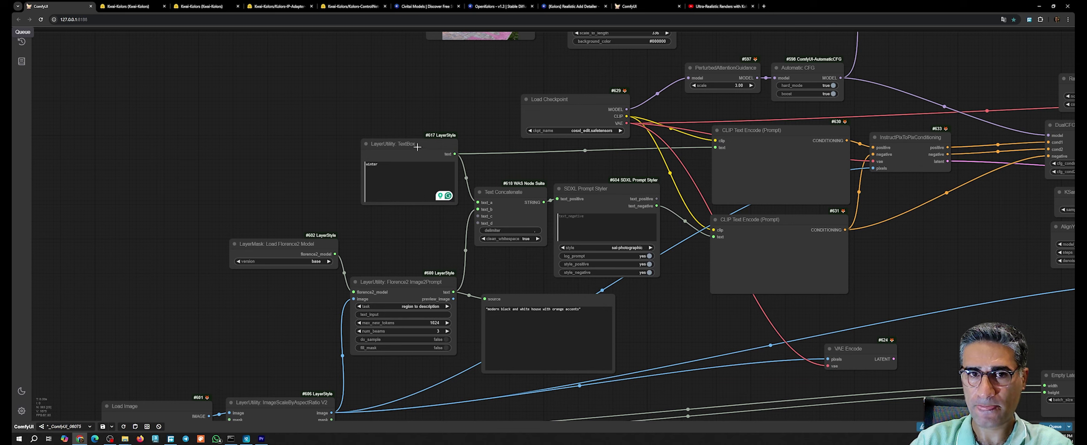
drag(417, 147, 417, 138)
scroll(370, 158, up, 8)
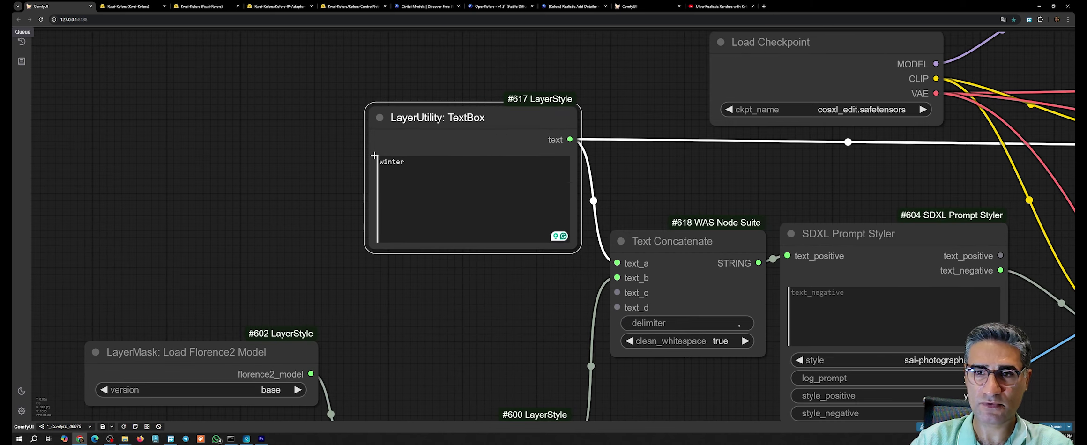
scroll(374, 155, down, 5)
drag(652, 184, 541, 187)
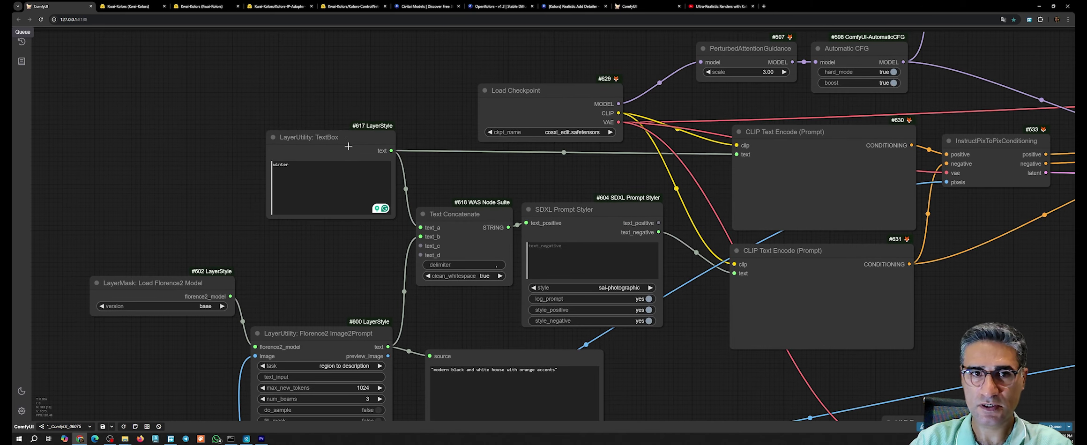
Step: Reposition the lower CLIP Text Encode node and the SDXL Prompt Styler node slightly
right_click(794, 257)
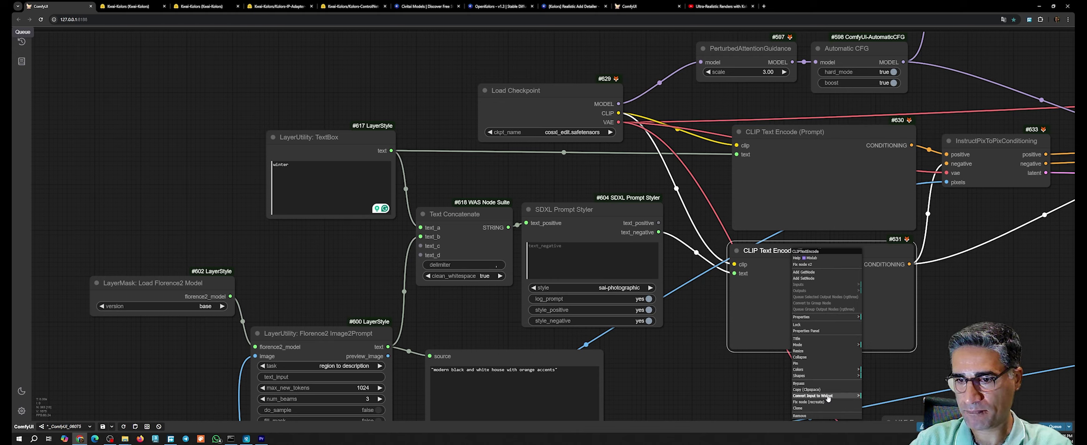
click(676, 321)
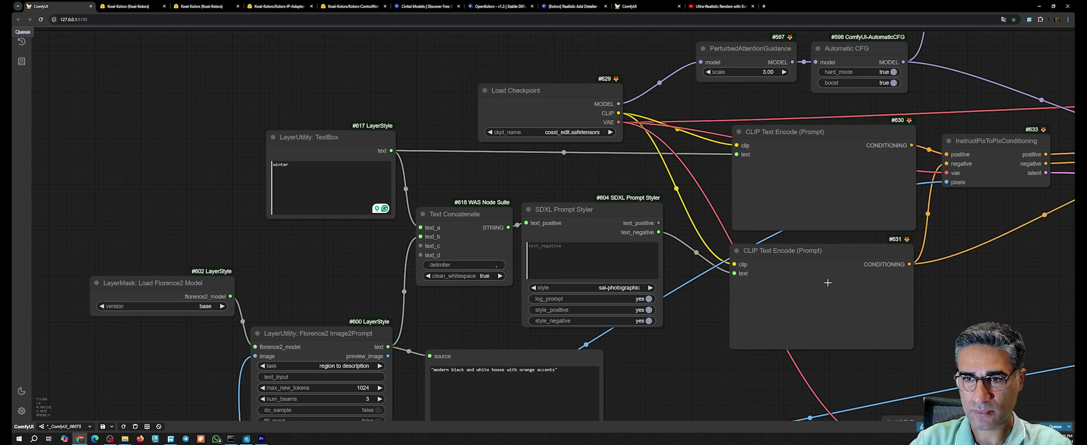
drag(828, 283, 833, 277)
drag(576, 215, 582, 220)
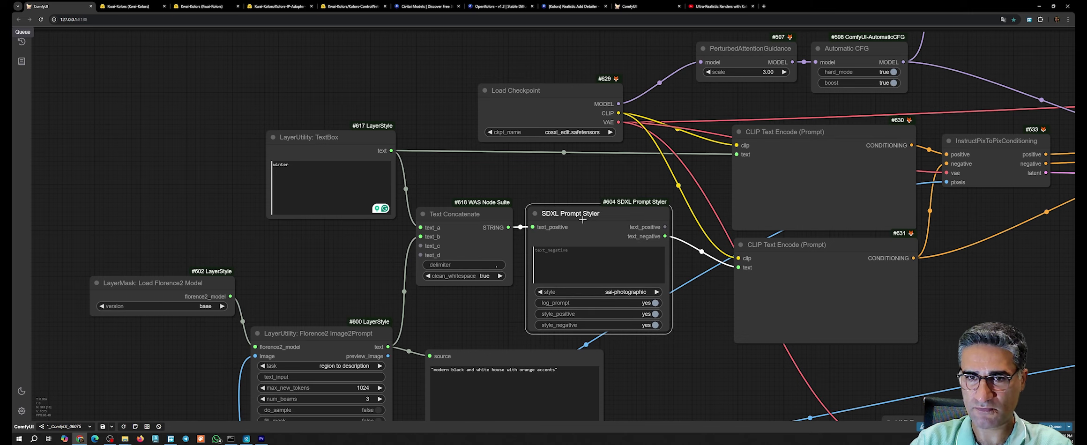
Step: Queue the Image Comparer output node to render with the direct winter prompt
scroll(733, 407, down, 1)
drag(817, 382, 548, 294)
scroll(549, 294, down, 3)
drag(780, 298, 389, 205)
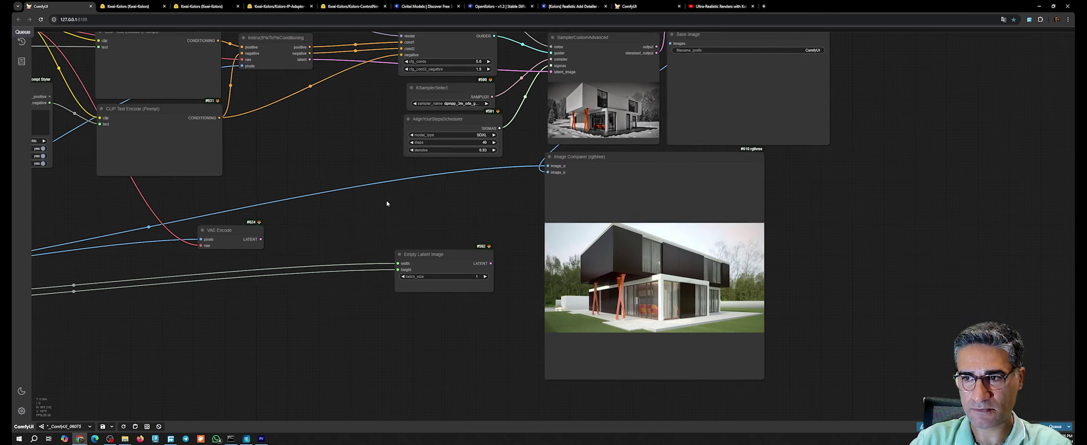
right_click(681, 184)
click(711, 267)
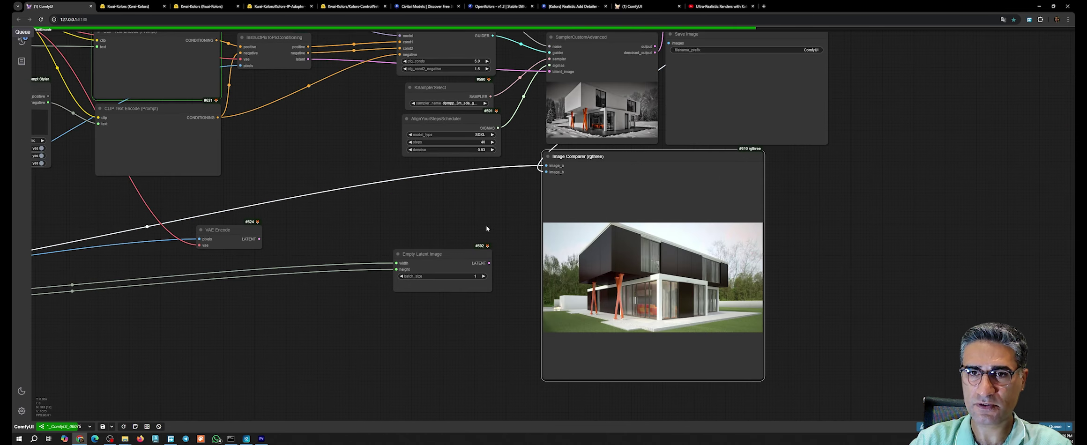
Step: Review the Florence2 caption, and examine the SamplerCustomAdvanced preview against the original house in the Image Comparer
drag(440, 224, 588, 302)
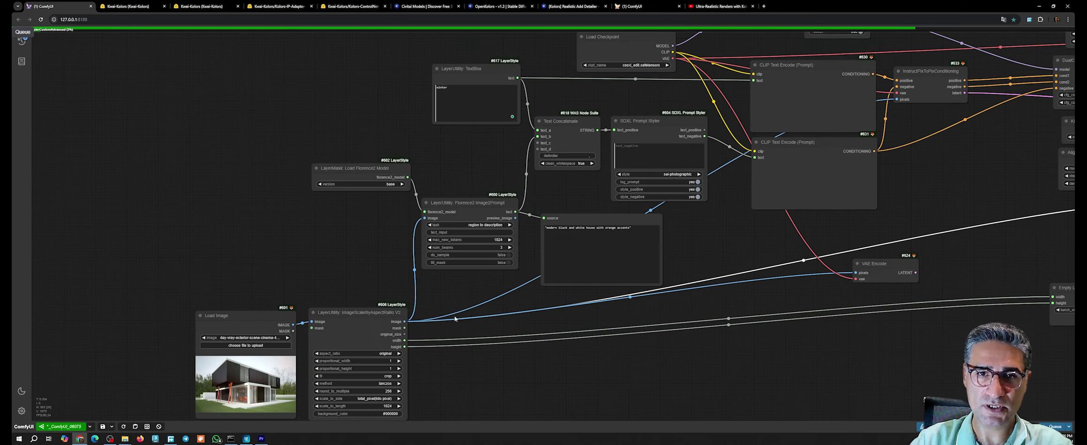
scroll(455, 318, up, 3)
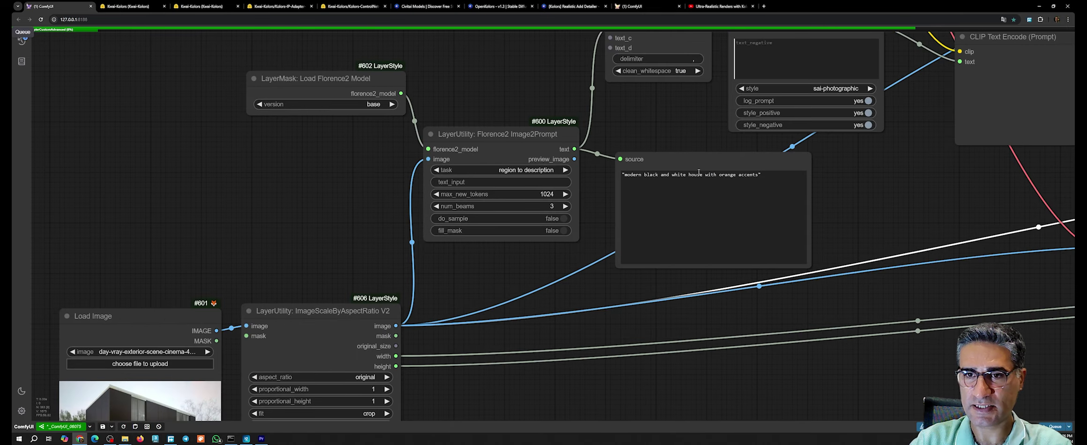
scroll(916, 213, down, 2)
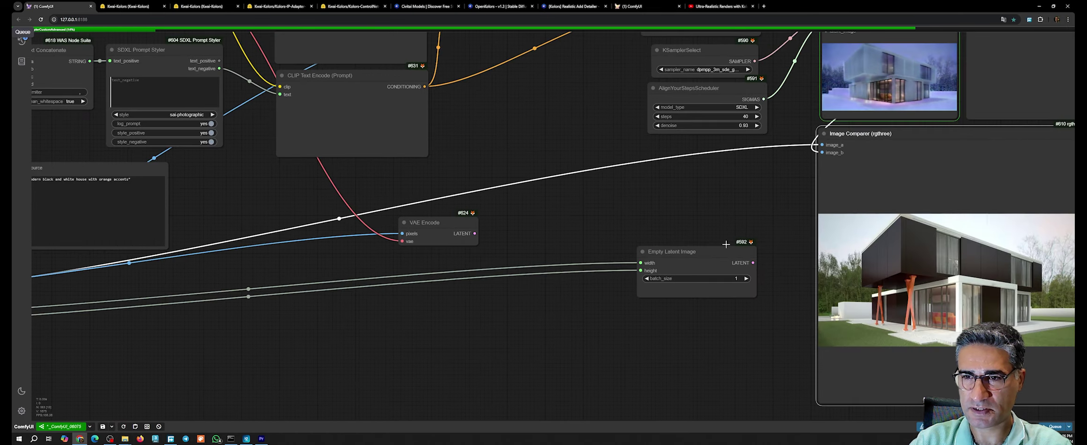
drag(907, 62, 682, 124)
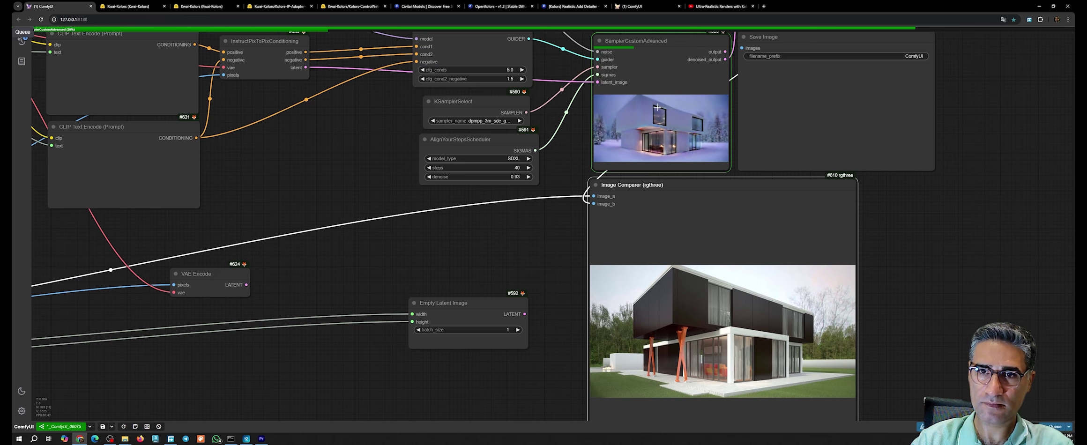
scroll(655, 104, up, 10)
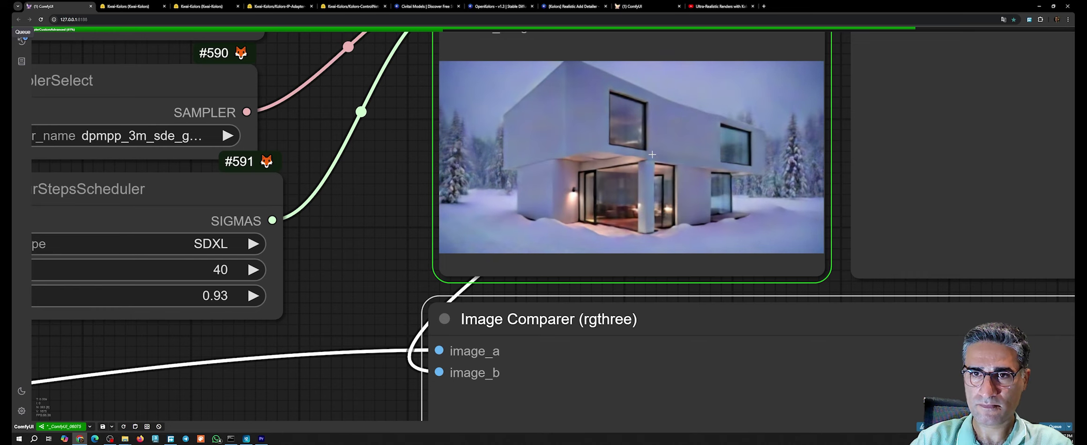
scroll(673, 212, down, 5)
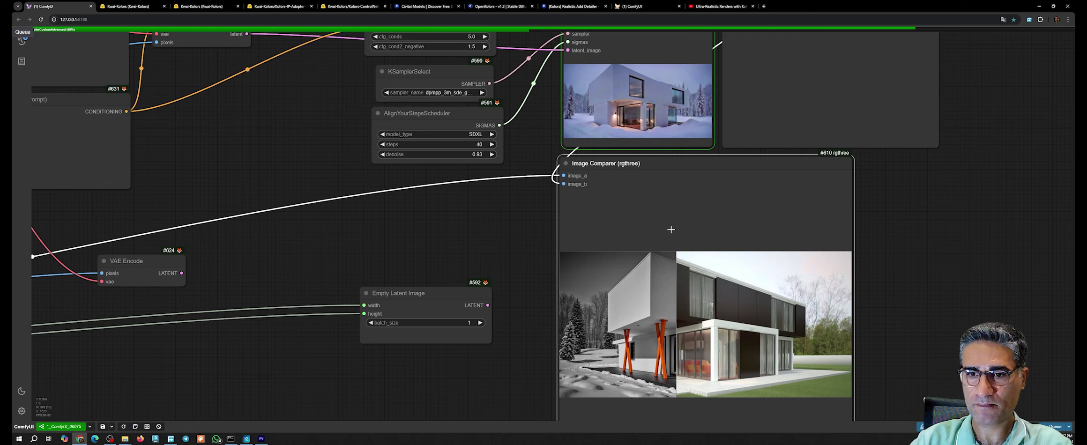
drag(672, 229, 665, 240)
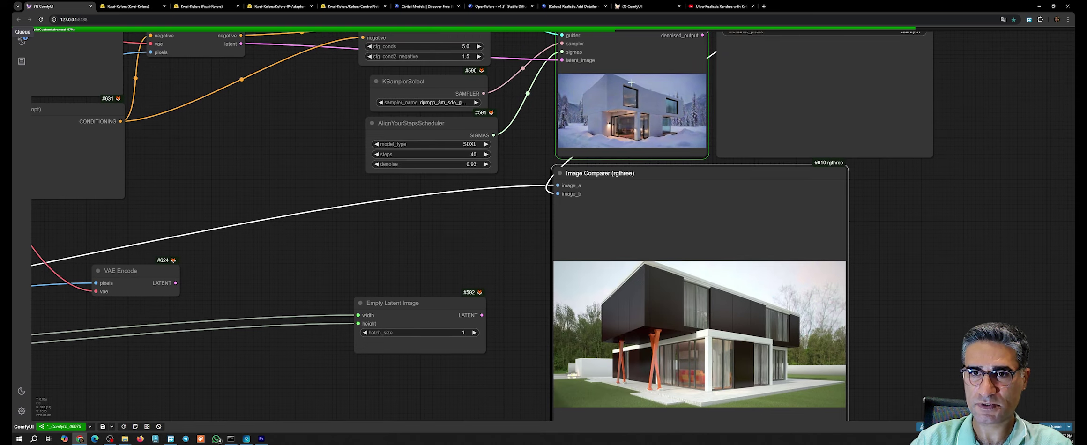
scroll(636, 111, up, 15)
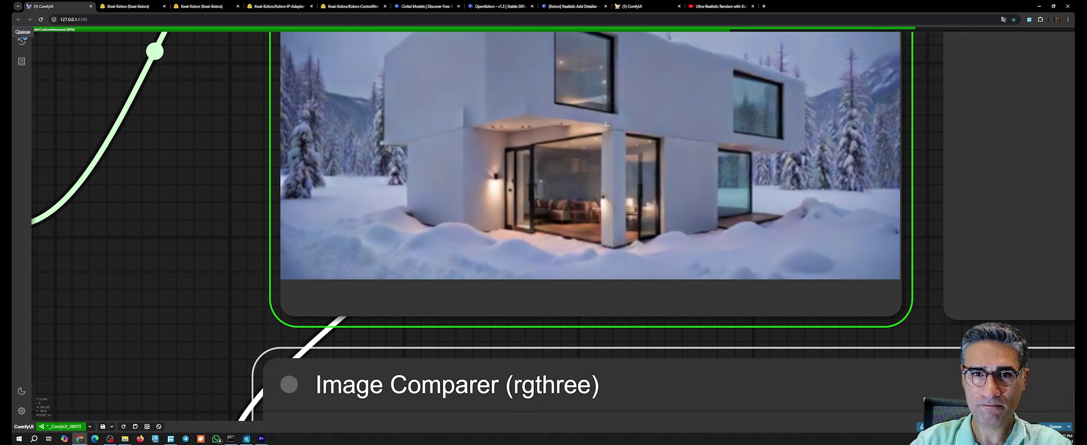
scroll(606, 126, down, 15)
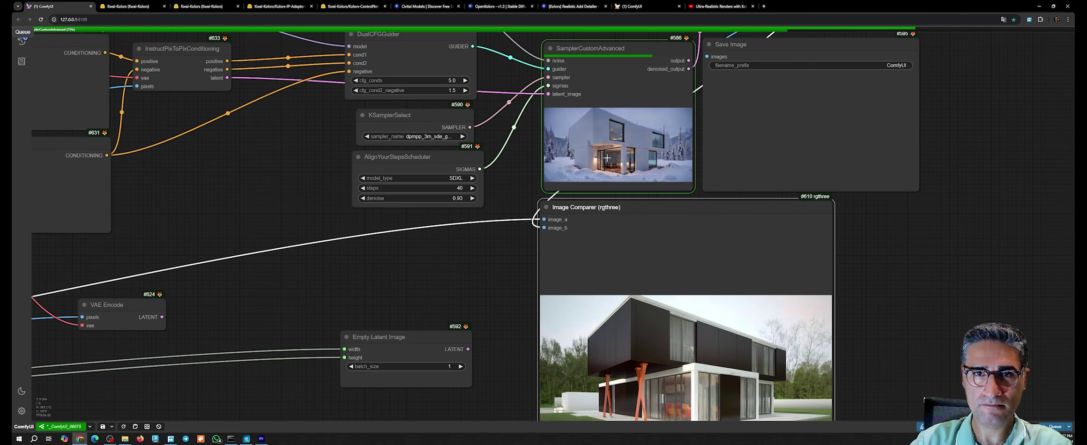
Step: Shift the DualCFGGuider and Save Image nodes slightly and place VAE Decode closer above SamplerCustomAdvanced
drag(606, 158, 639, 208)
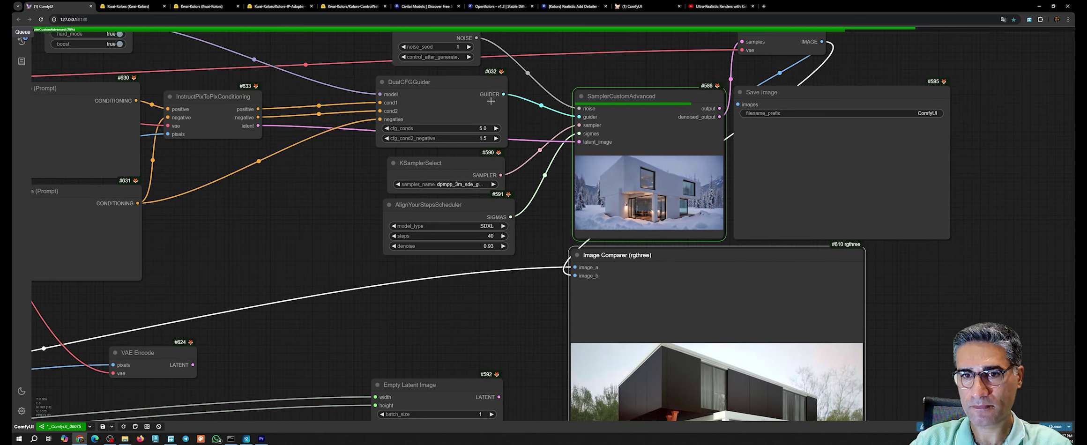
drag(491, 101, 502, 104)
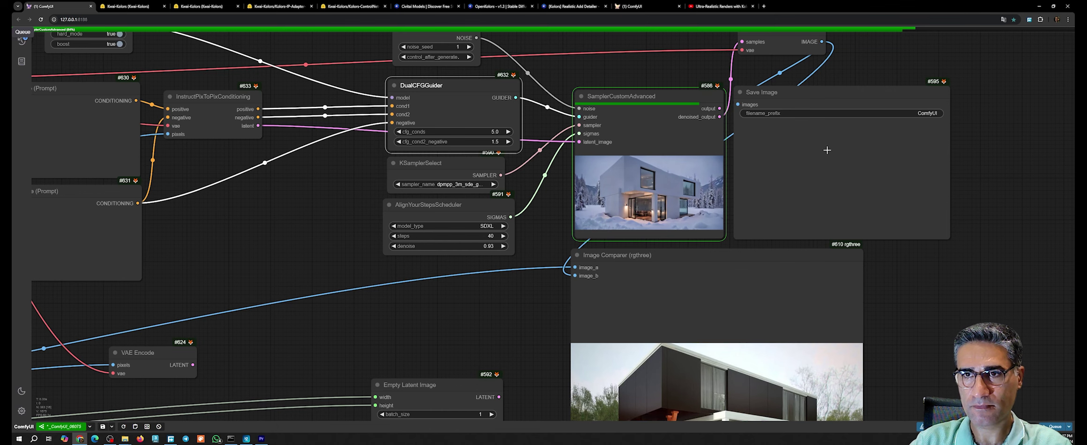
drag(827, 150, 836, 150)
drag(772, 42, 726, 55)
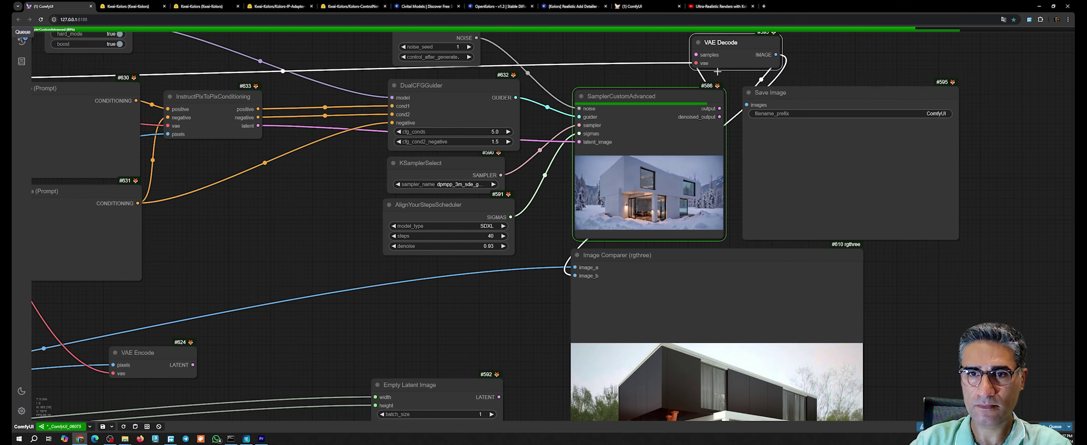
Step: Compare the finished snowy render's structure and details with the original house in the Image Comparer
scroll(542, 203, up, 3)
drag(542, 203, 379, 66)
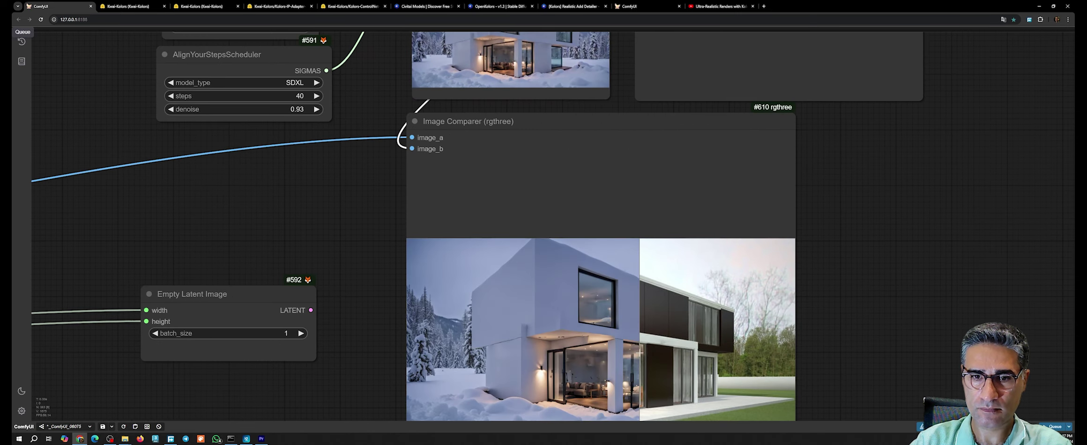
drag(639, 353, 651, 219)
scroll(764, 289, up, 5)
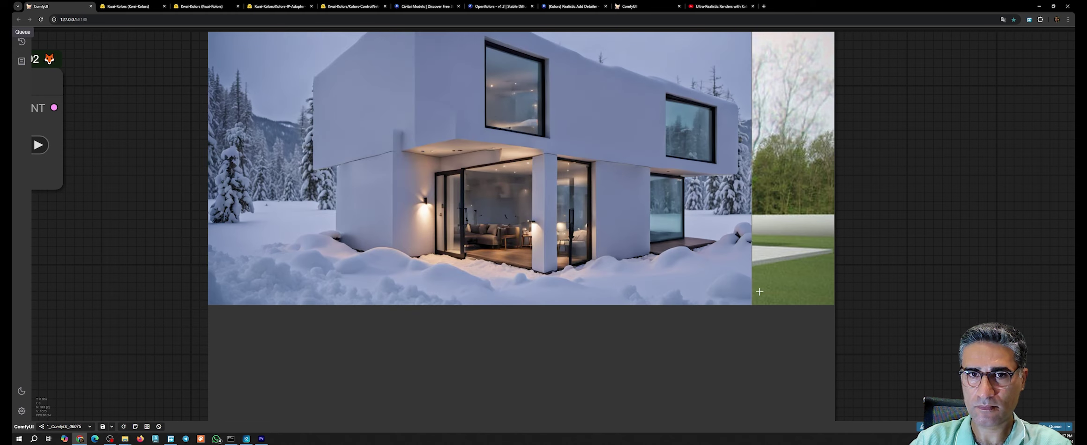
scroll(732, 281, down, 3)
drag(459, 118, 623, 295)
drag(327, 177, 497, 245)
scroll(497, 245, down, 2)
Step: Set the DualCFGGuider's cfg_cond2_negative to 3.5 and queue the Image Comparer output node again
drag(558, 224, 455, 385)
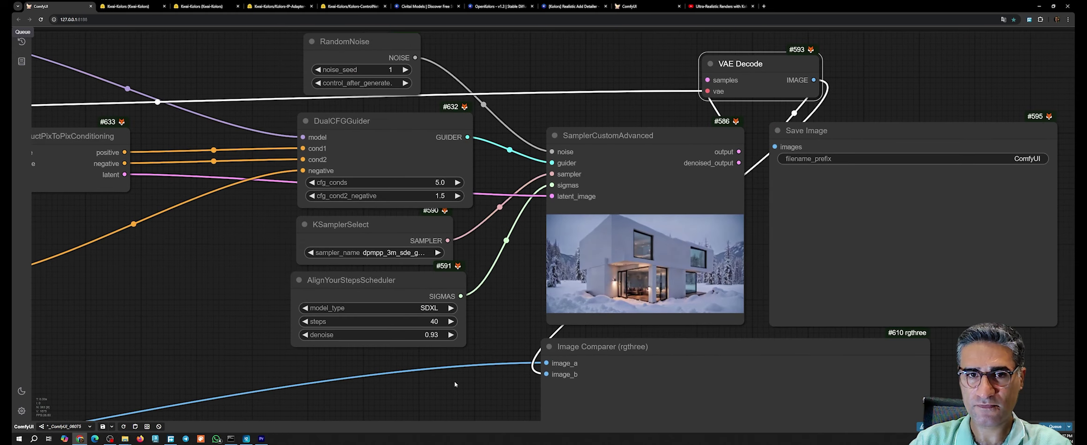
click(458, 196)
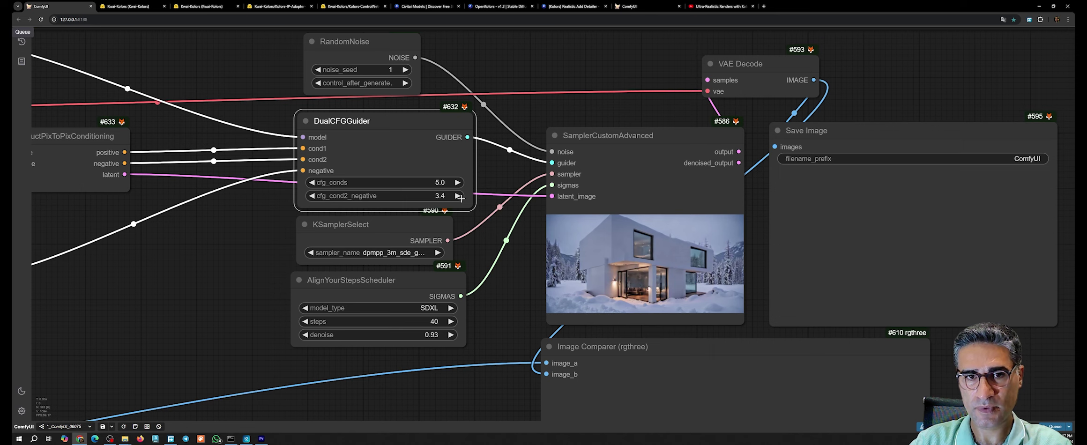
drag(506, 301, 480, 244)
right_click(631, 286)
click(677, 295)
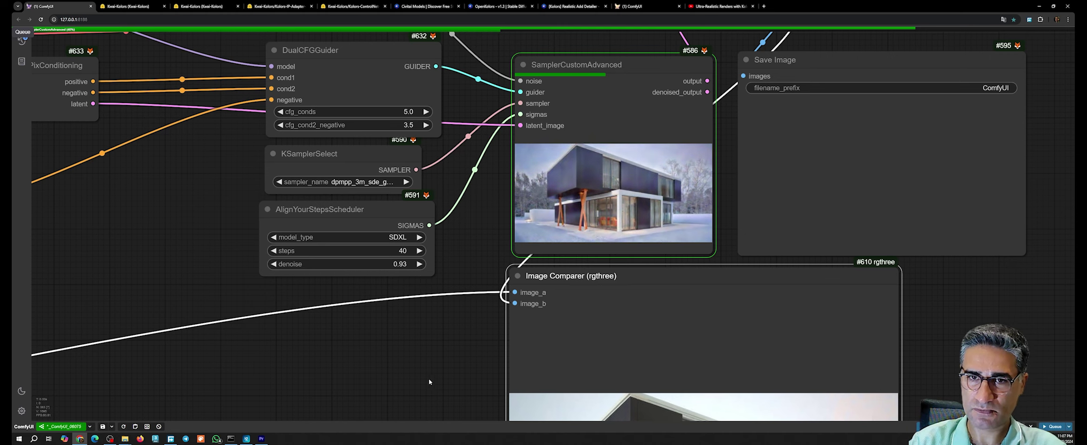
Step: Examine how well the SamplerCustomAdvanced preview preserves the house's structure while it renders with the stronger guidance
drag(441, 327, 428, 173)
drag(656, 211, 635, 338)
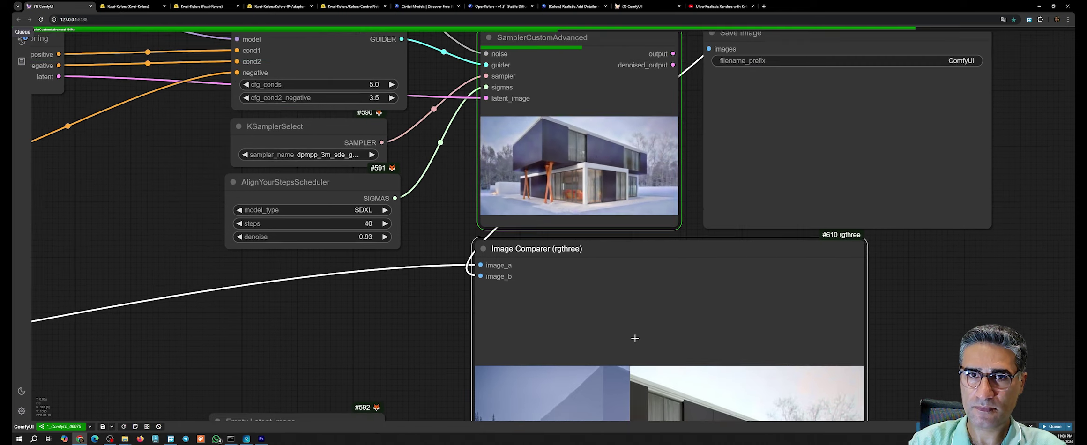
scroll(556, 201, up, 9)
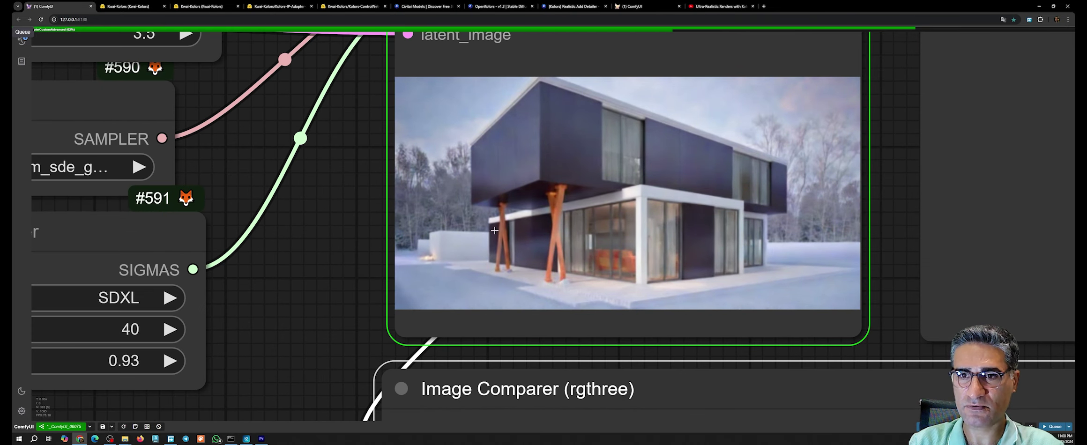
scroll(505, 223, down, 3)
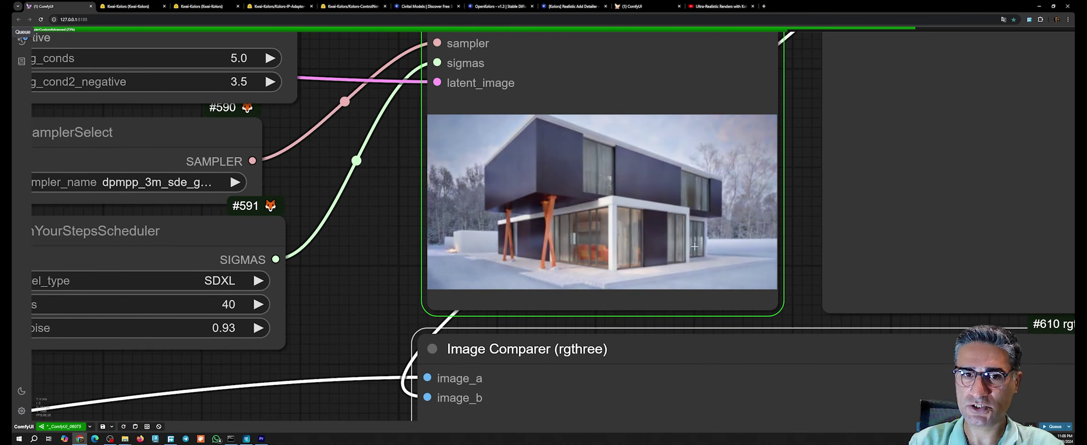
scroll(695, 246, down, 4)
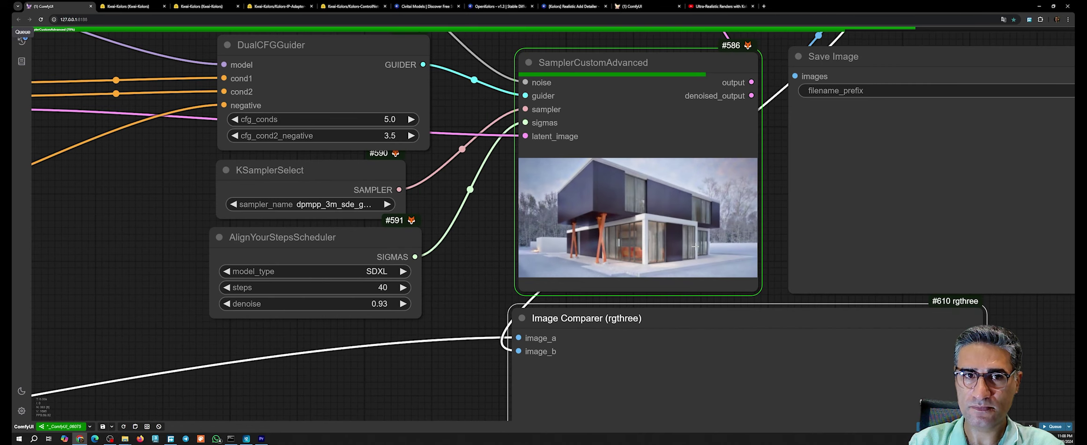
scroll(695, 247, down, 3)
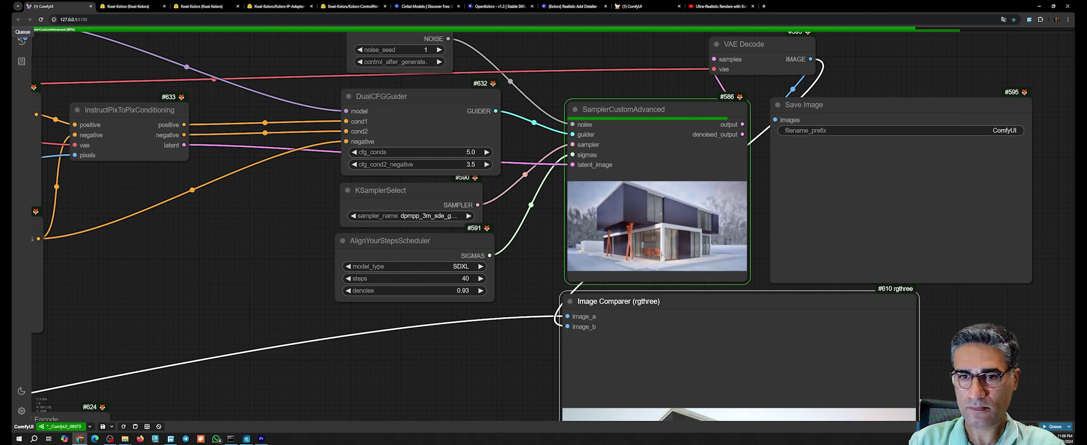
Step: Compare the completed render made with cfg_cond2_negative 3.5 against the original image in the Image Comparer
drag(662, 256, 606, 182)
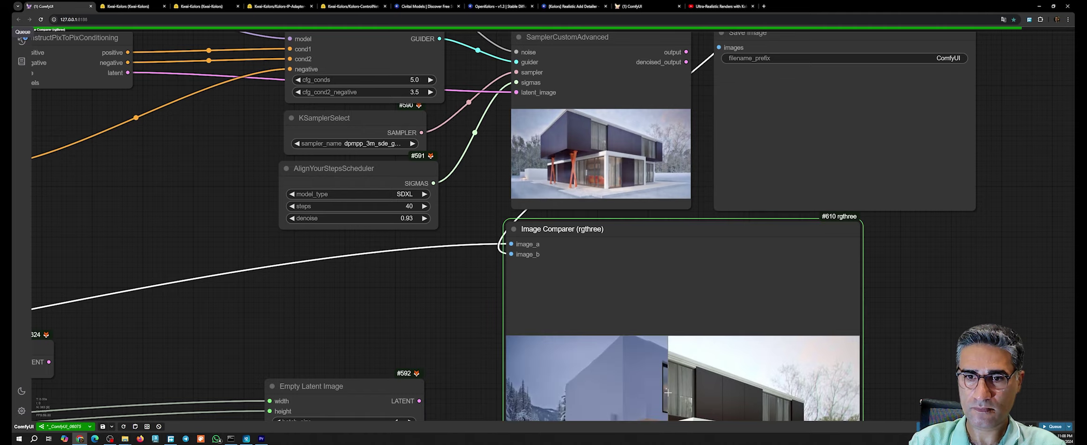
drag(668, 390, 658, 221)
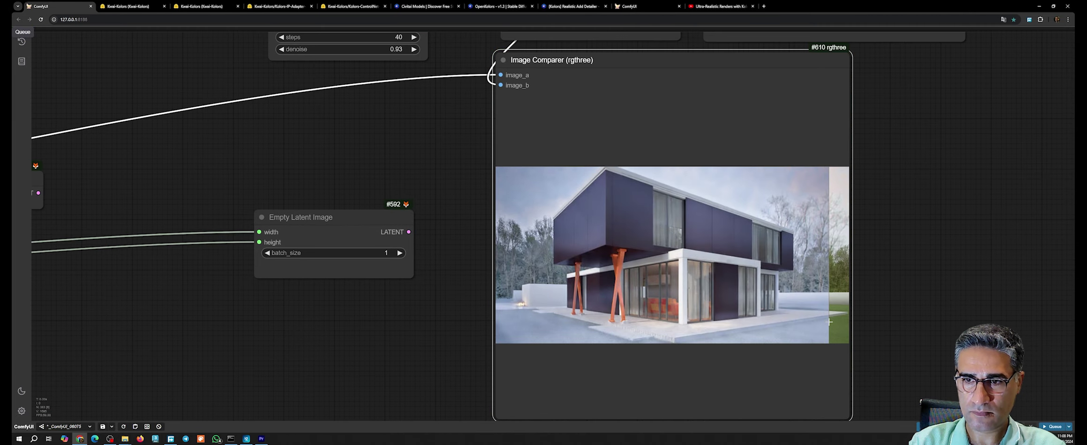
scroll(799, 313, up, 5)
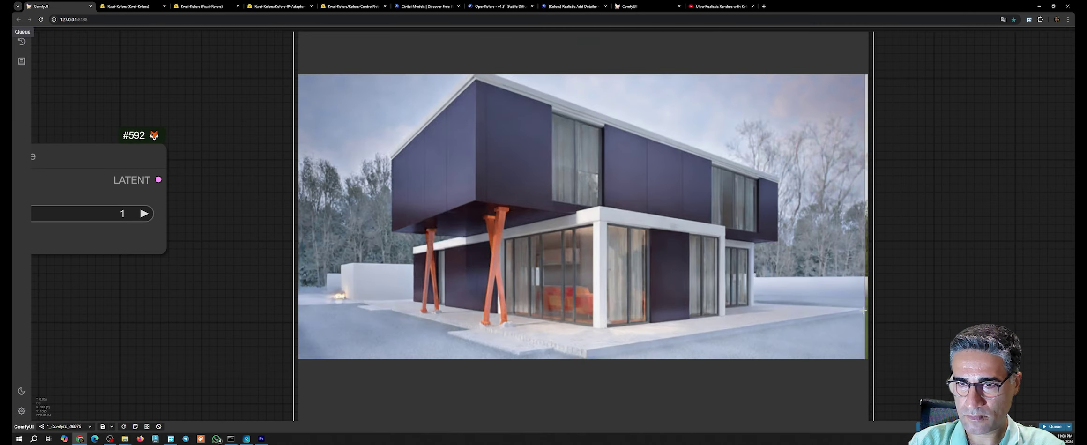
Step: Lower the DualCFGGuider's cfg_conds to 3.6 and cfg_cond2_negative to 2.5, and queue the Image Comparer output node
scroll(467, 188, down, 8)
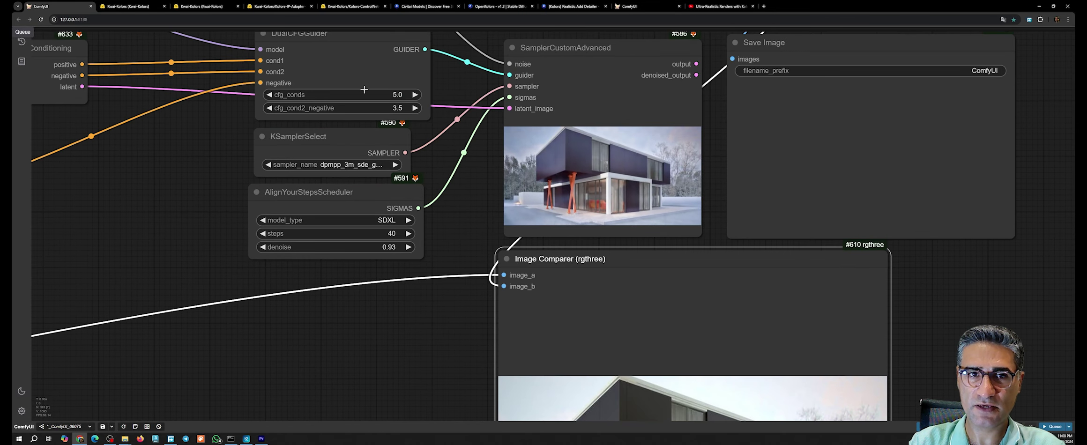
click(271, 108)
click(271, 108)
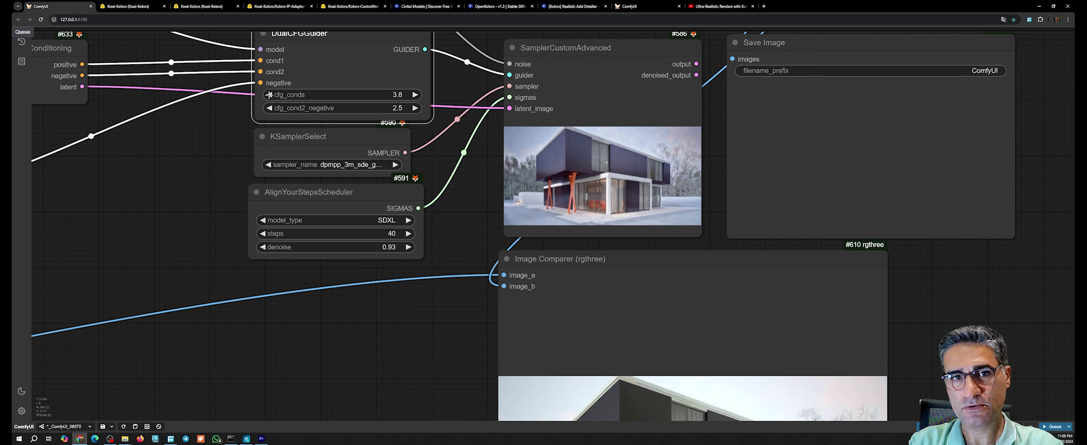
right_click(717, 306)
click(752, 293)
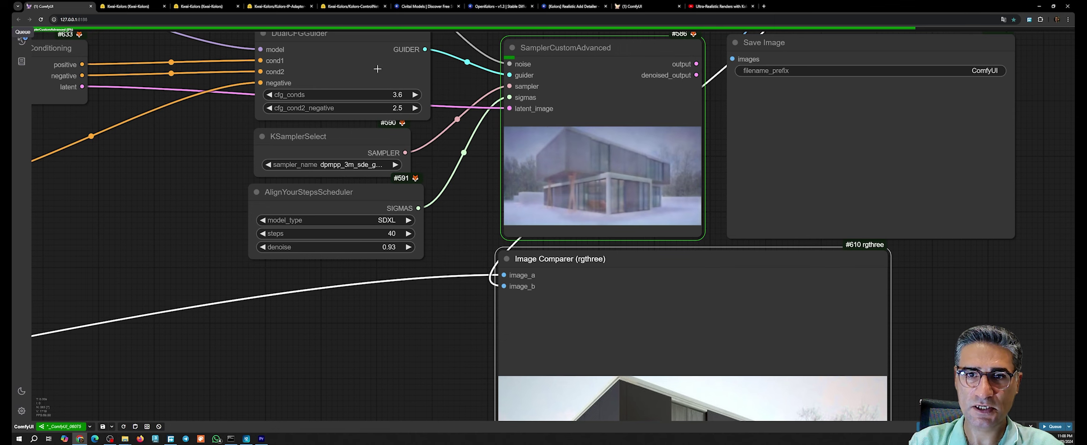
Step: Set the DualCFGGuider's cfg_conds to 5.0 and cfg_cond2_negative to 1.5
scroll(379, 100, up, 5)
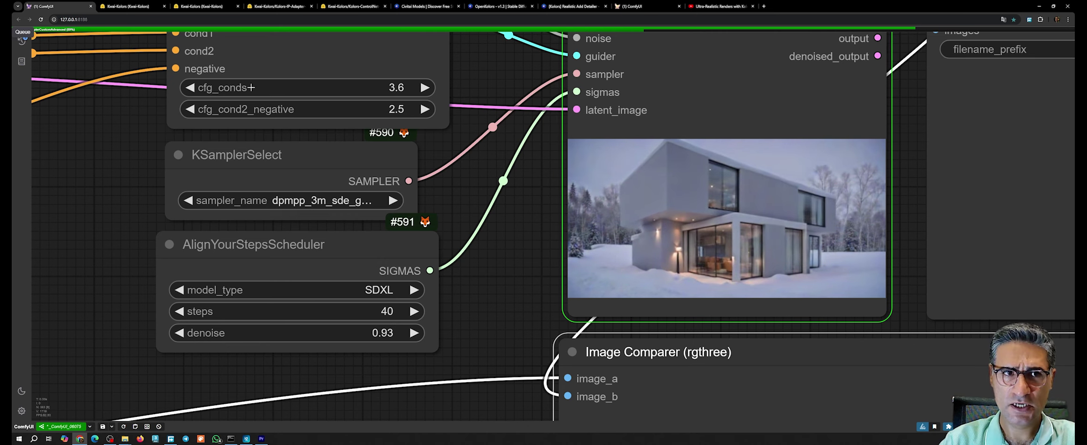
click(348, 90)
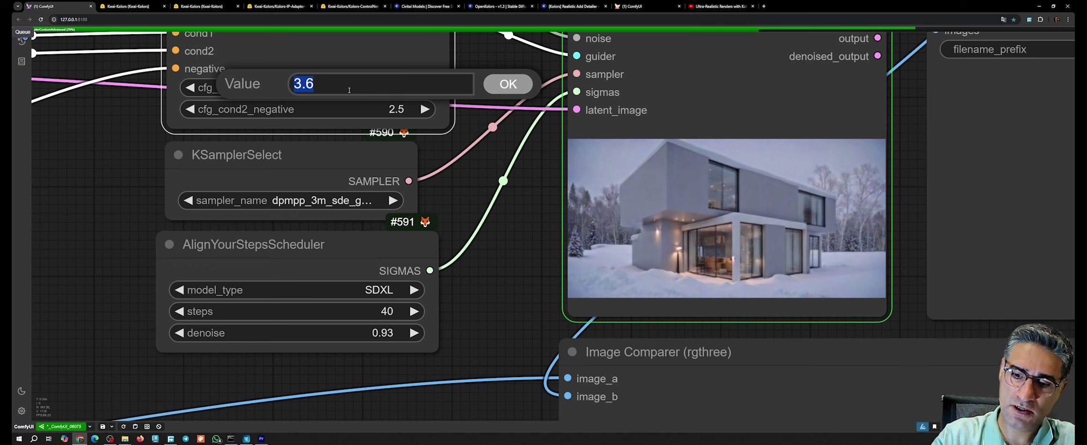
click(349, 90)
key(Return)
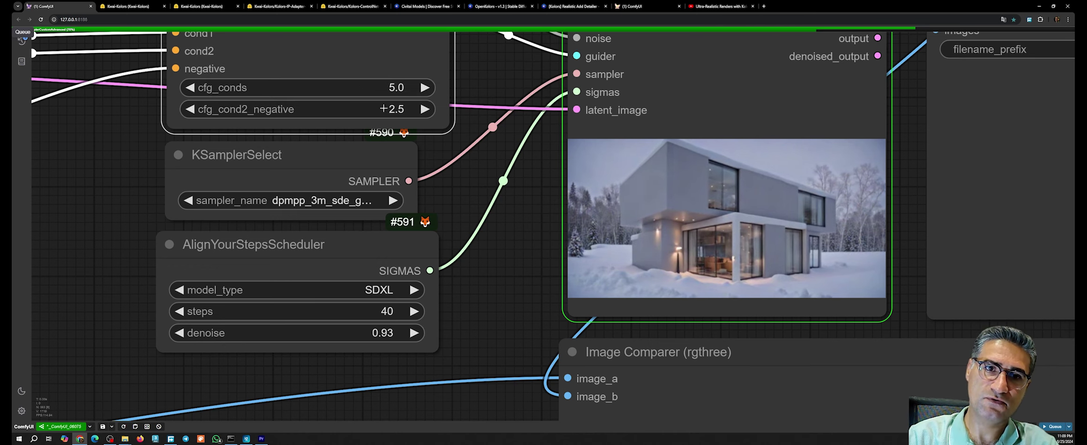
click(383, 108)
text(2.5)
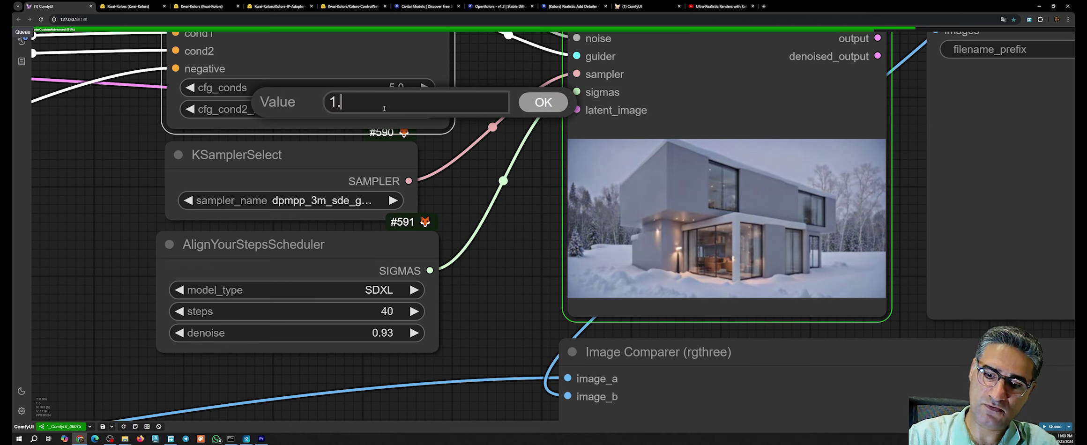
key(Return)
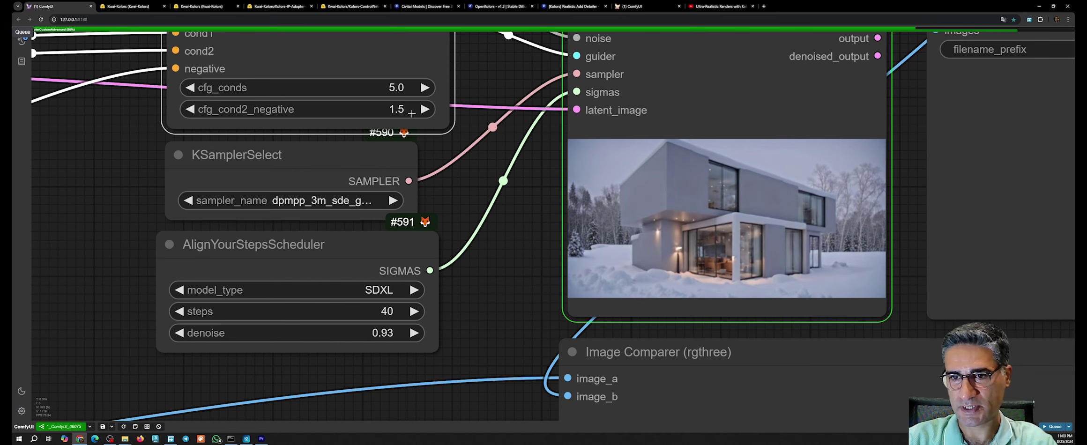
Step: Compare the finished snowy render with the original house across the Image Comparer's split view
scroll(553, 286, down, 4)
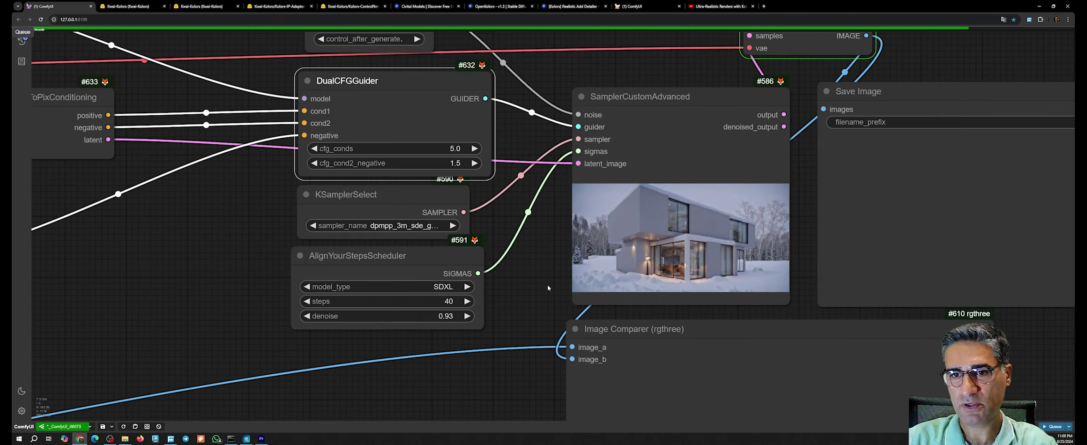
drag(547, 285, 496, 129)
drag(712, 367, 642, 134)
scroll(765, 287, down, 15)
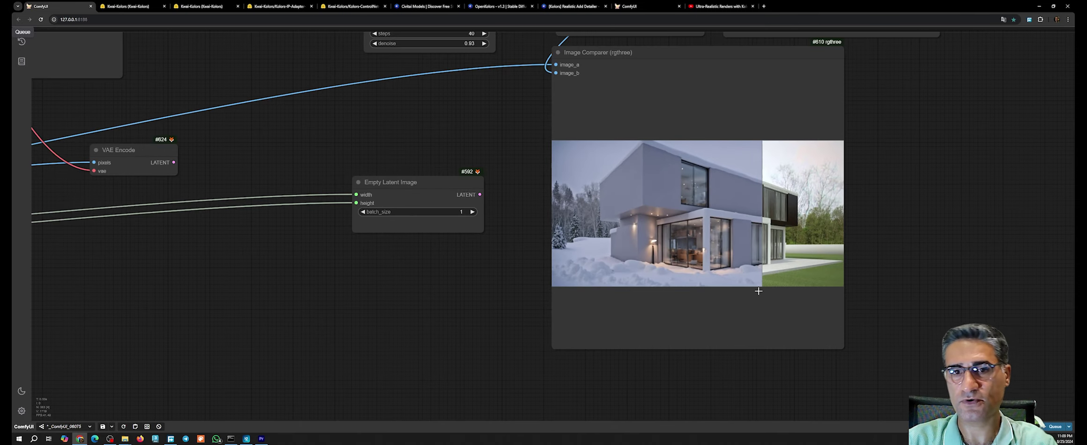
drag(671, 363, 674, 363)
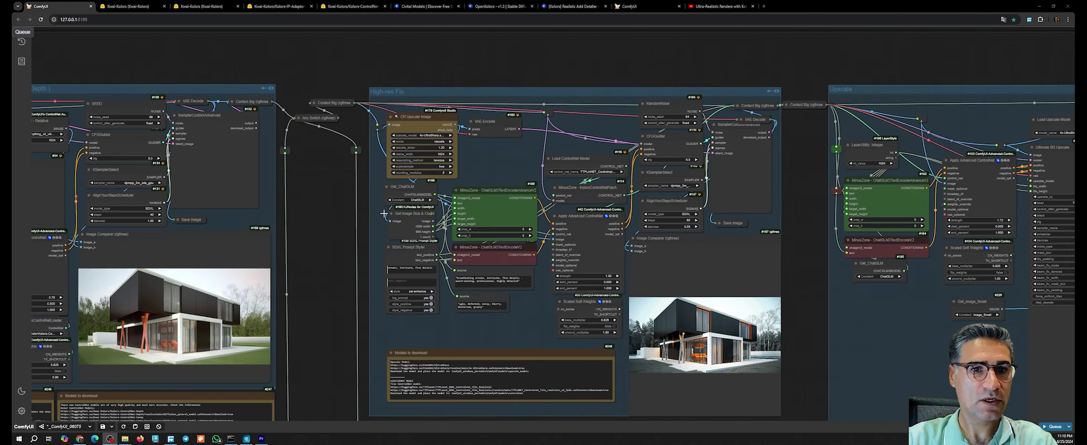
Step: Survey the complete workflow, from the main generation groups down to the bypassed groups beneath them and back
scroll(317, 246, down, 2)
drag(317, 246, 651, 134)
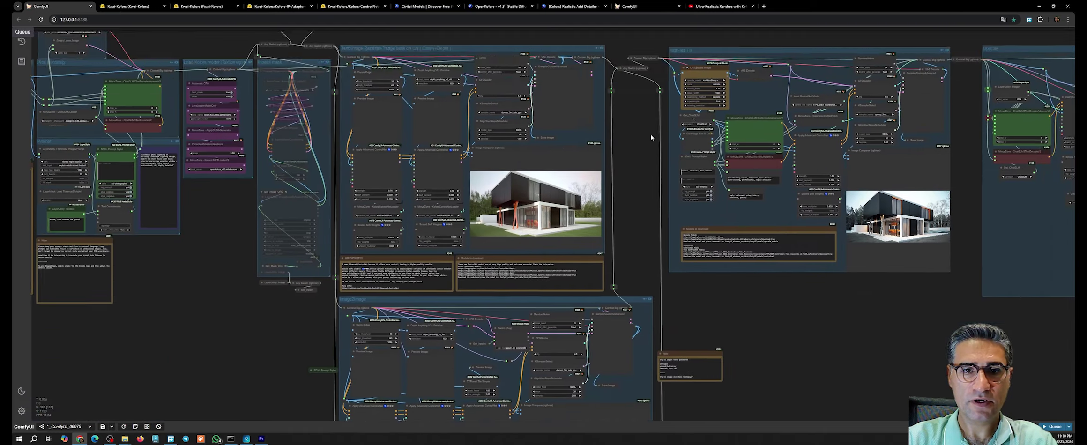
scroll(673, 184, down, 5)
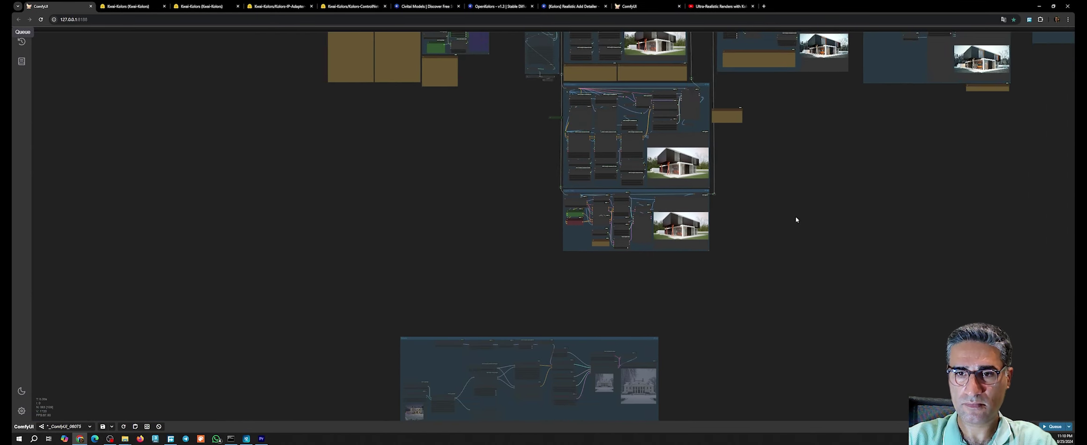
drag(786, 301, 792, 129)
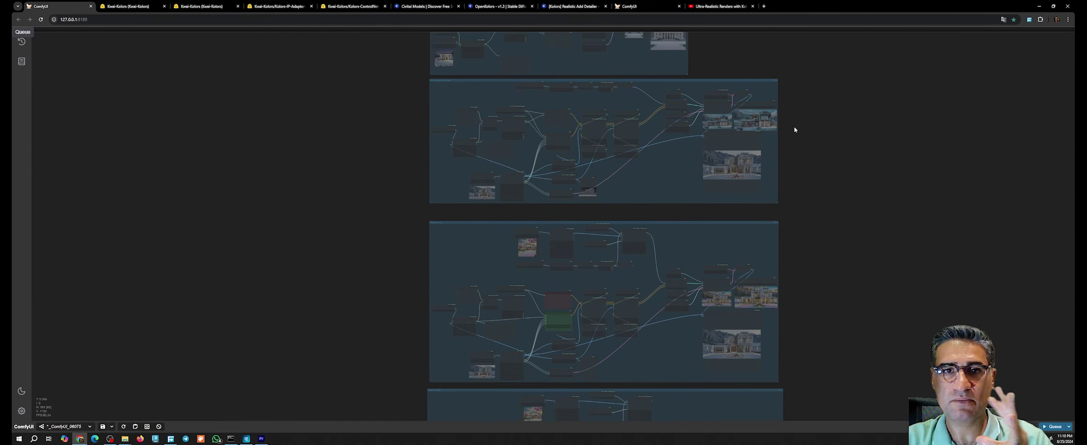
drag(859, 269, 857, 75)
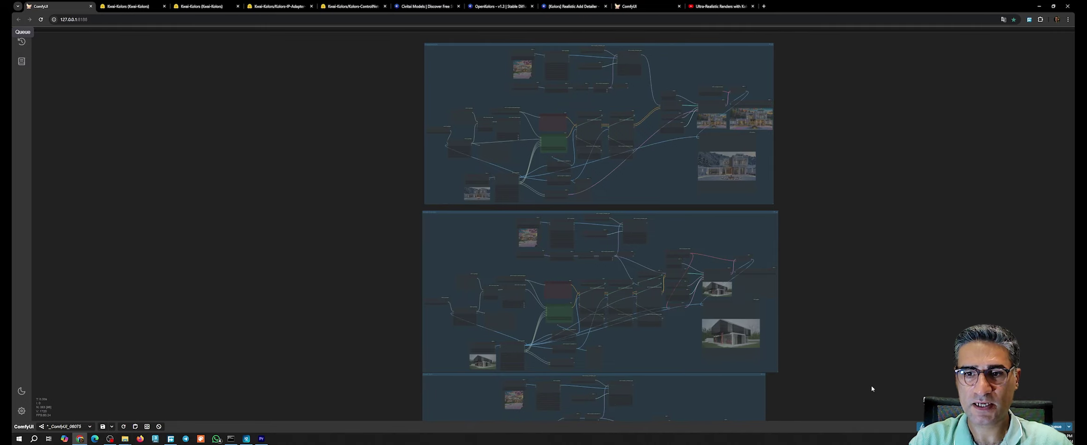
drag(872, 384, 911, 139)
scroll(643, 116, up, 10)
scroll(343, 103, down, 10)
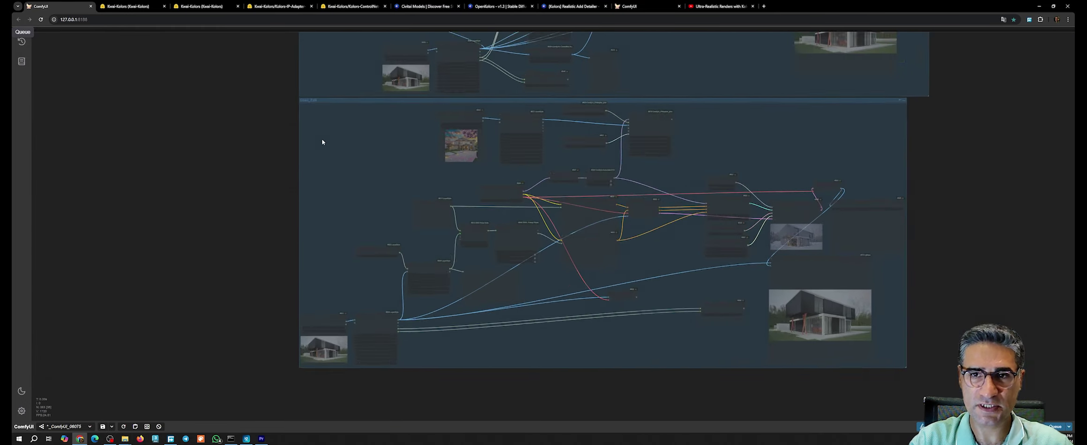
drag(787, 102, 746, 343)
drag(717, 49, 661, 385)
drag(616, 122, 581, 396)
drag(651, 44, 605, 224)
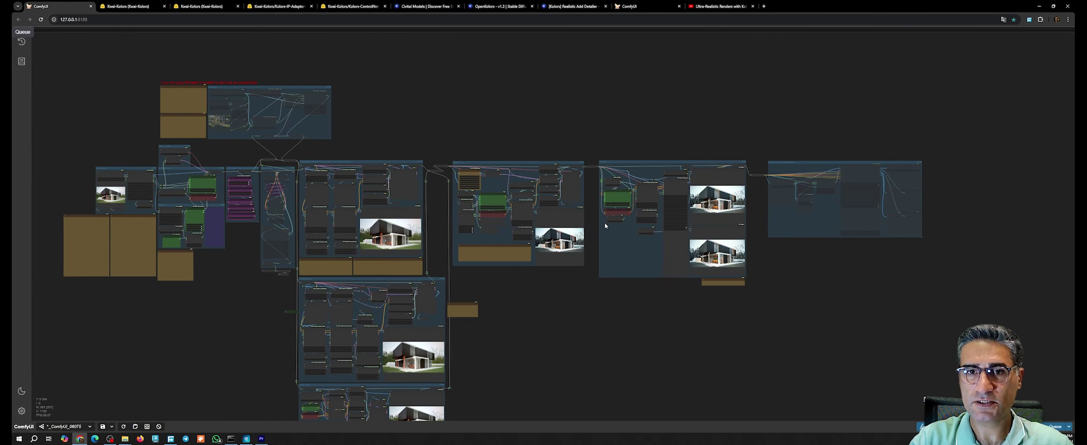
Step: Examine the High-res Fix group's CR Upscale Image, ControlNet, CFGGuider and AlignYourStepsScheduler settings
scroll(526, 215, up, 3)
scroll(491, 207, up, 10)
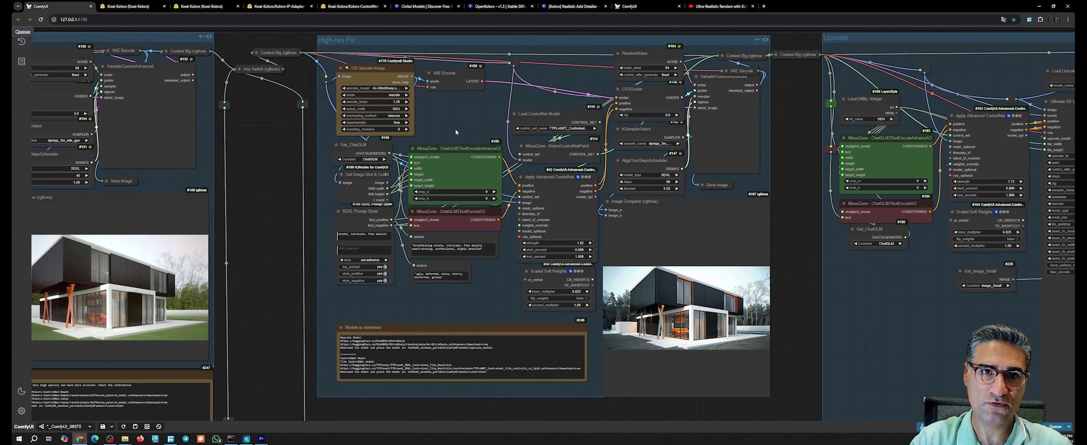
scroll(450, 110, up, 4)
drag(449, 102, 441, 214)
scroll(307, 135, up, 1)
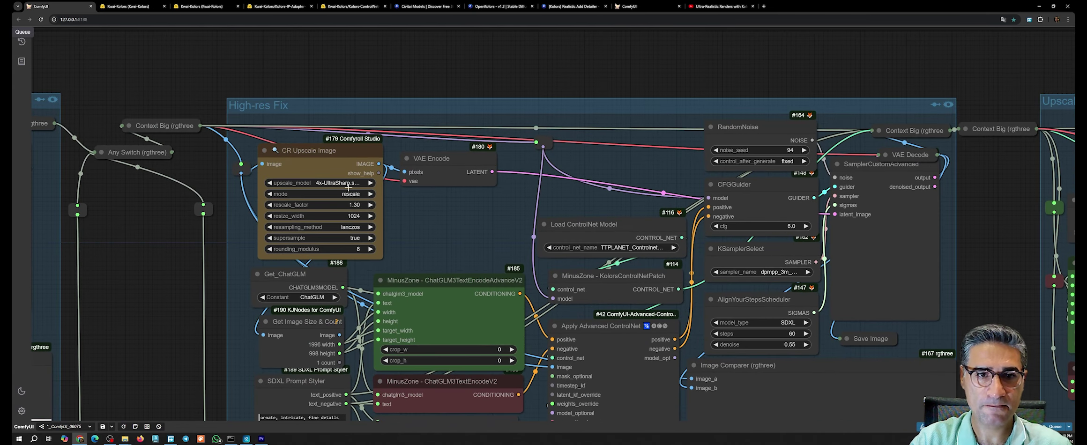
drag(326, 158, 322, 156)
drag(445, 244, 395, 179)
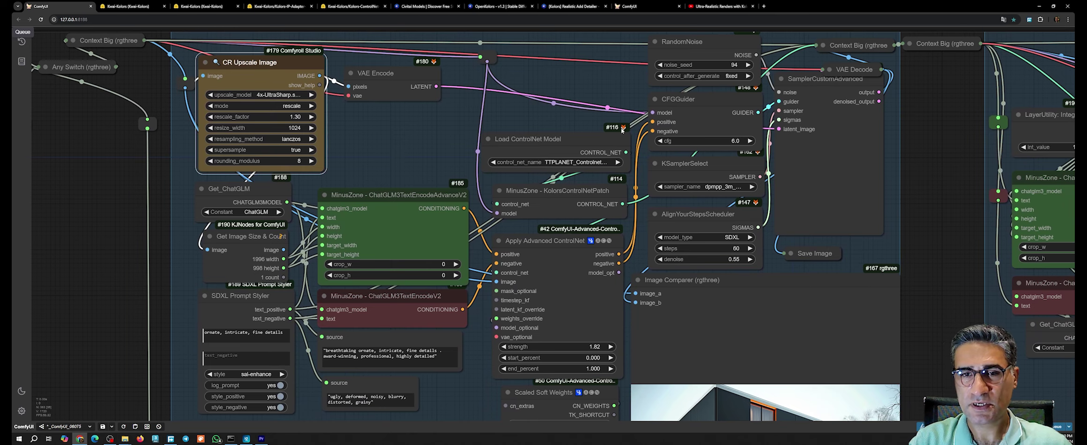
drag(627, 110, 508, 115)
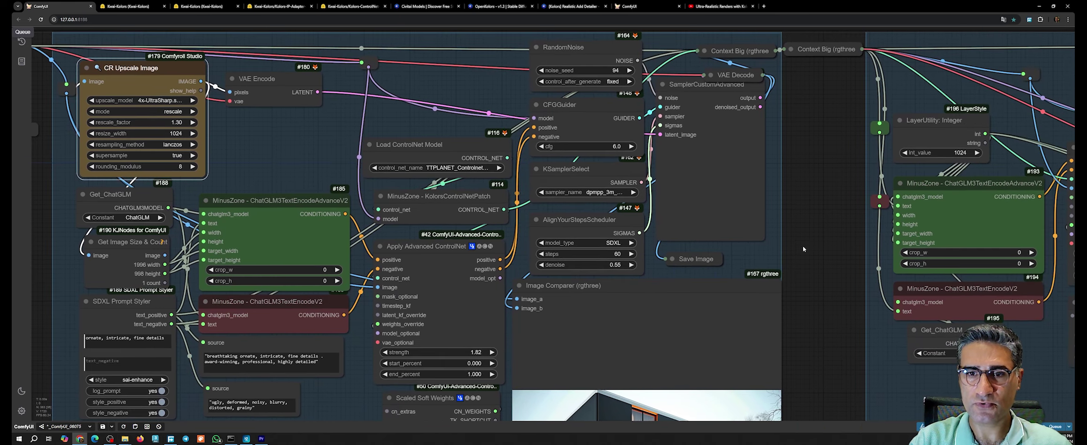
drag(802, 245, 868, 136)
drag(329, 96, 350, 210)
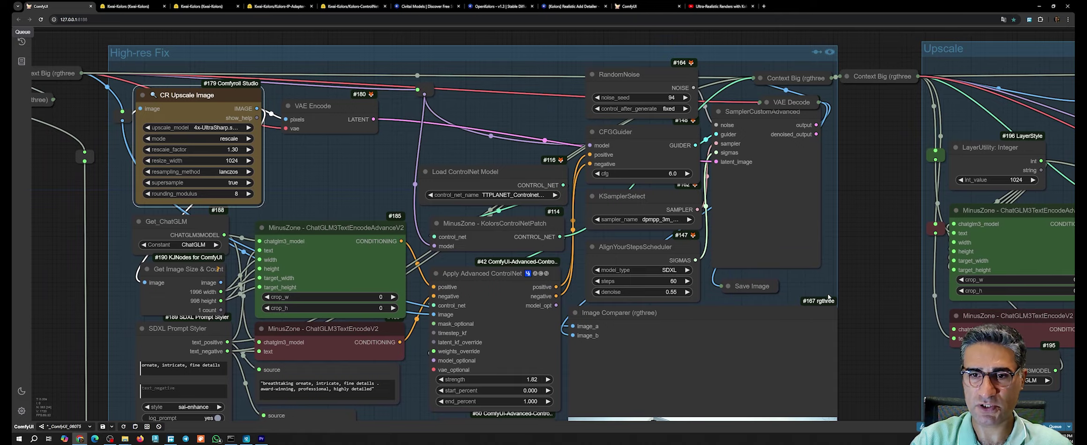
scroll(500, 226, down, 4)
scroll(659, 170, up, 5)
scroll(659, 169, down, 3)
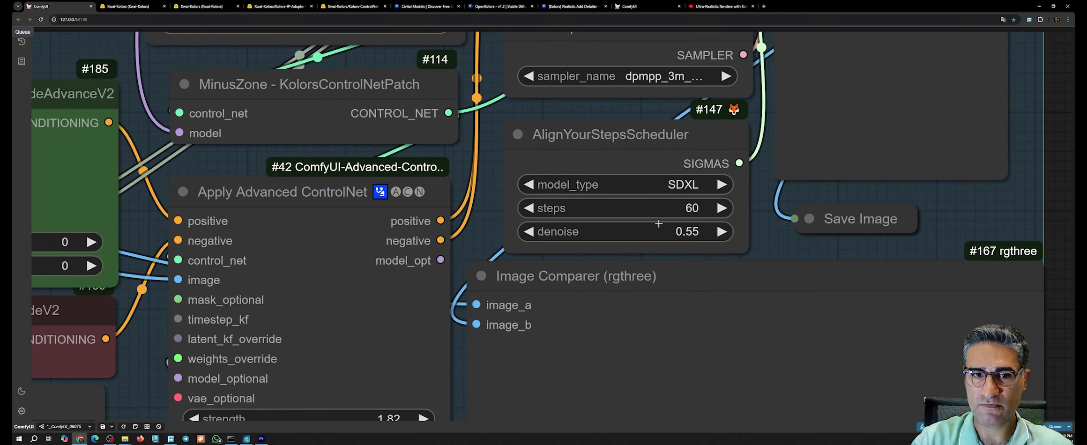
Step: Examine the Upscale group's Apply Advanced ControlNet, Scaled Soft Weights and Ultimate SD Upscale settings, including denoise
scroll(447, 276, down, 11)
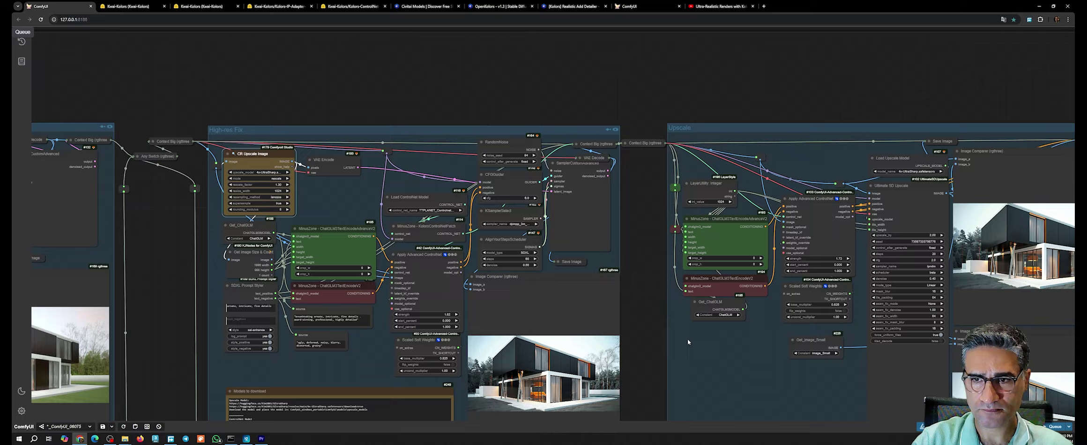
drag(687, 339, 461, 277)
scroll(604, 89, up, 5)
drag(602, 92, 403, 72)
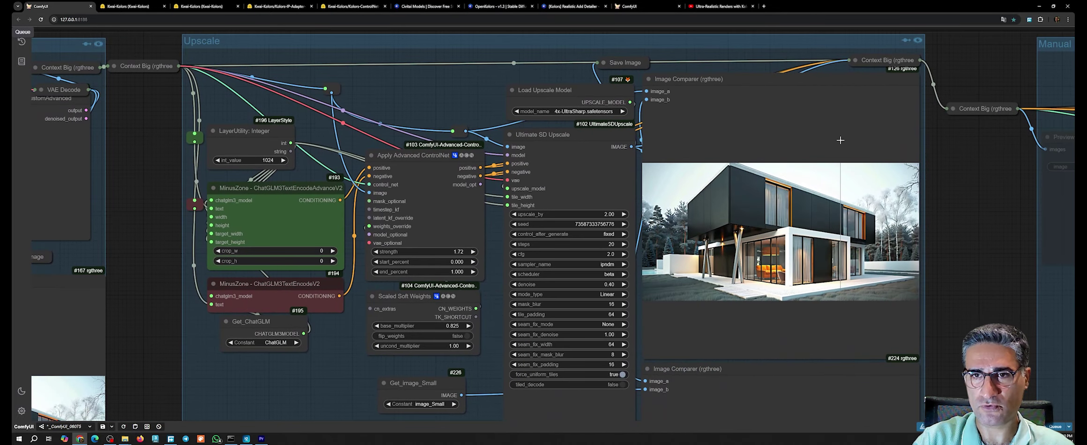
drag(345, 388, 382, 366)
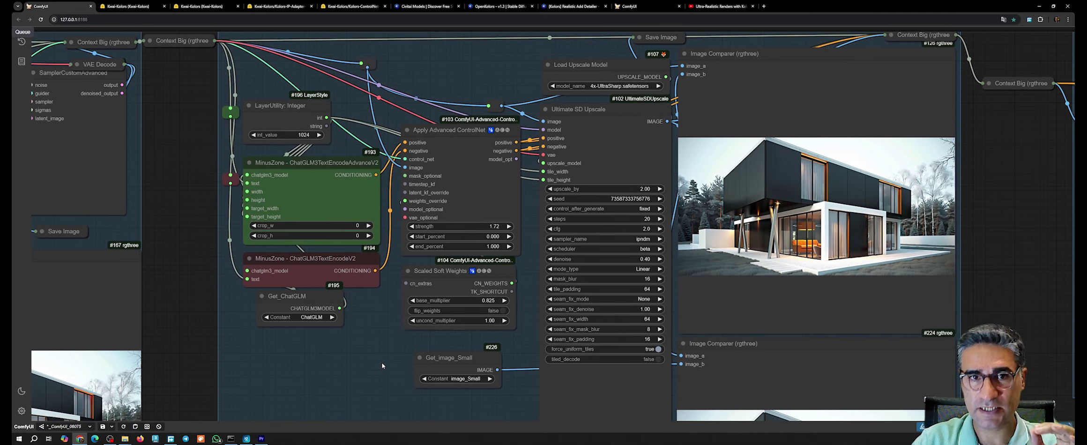
click(469, 171)
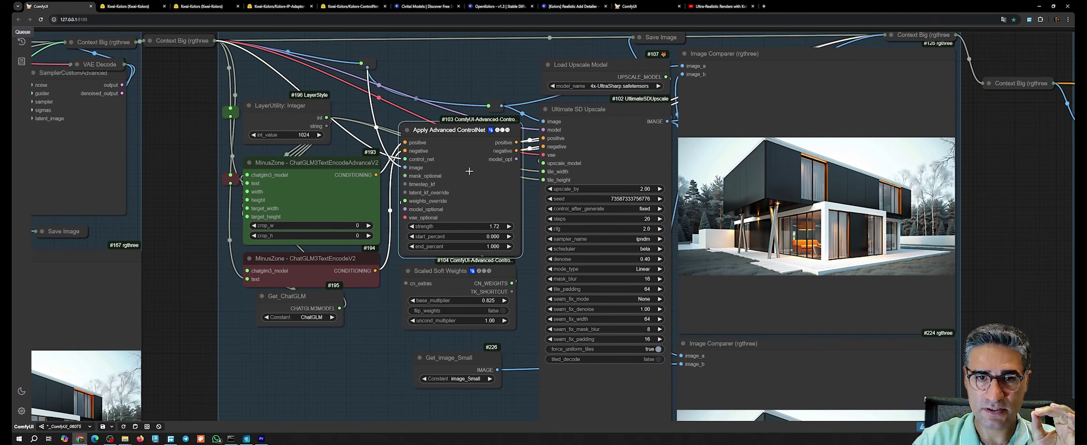
click(469, 287)
click(626, 157)
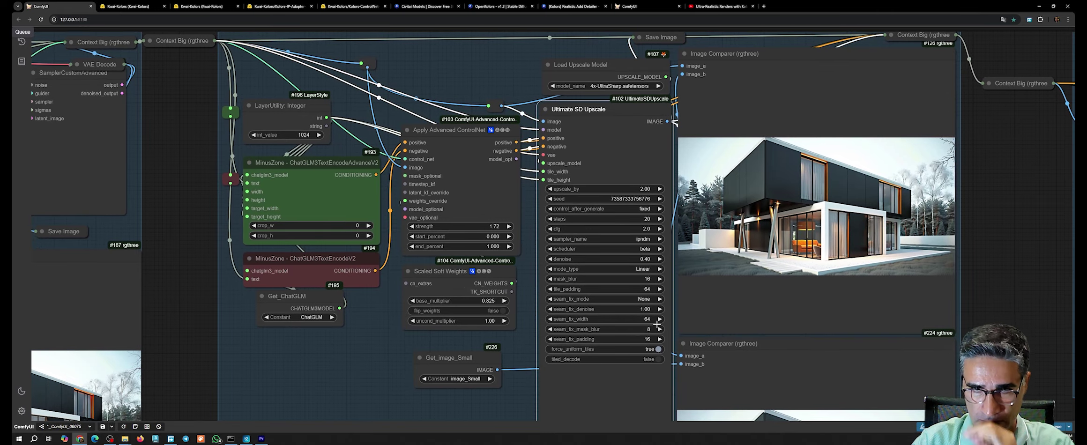
scroll(642, 261, up, 7)
scroll(642, 261, down, 9)
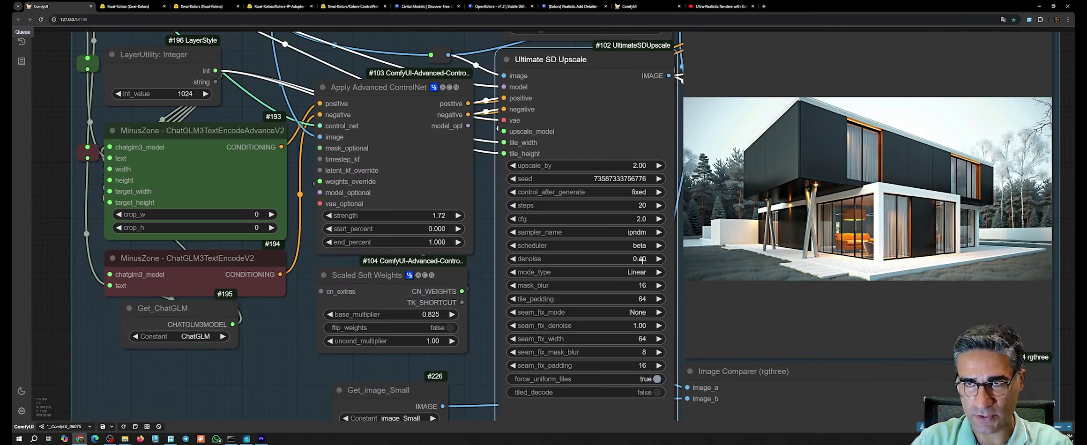
scroll(643, 260, down, 3)
Step: Examine how Get Image Size & Count in the High-res Fix group feeds the ChatGLM3TextEncodeAdvanceV2 size inputs
drag(569, 71, 785, 38)
drag(544, 308, 788, 318)
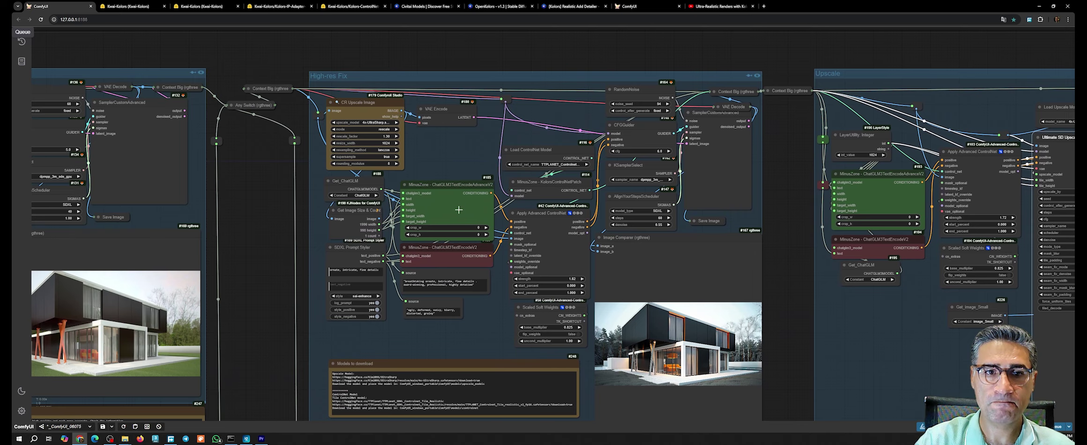
scroll(402, 220, up, 5)
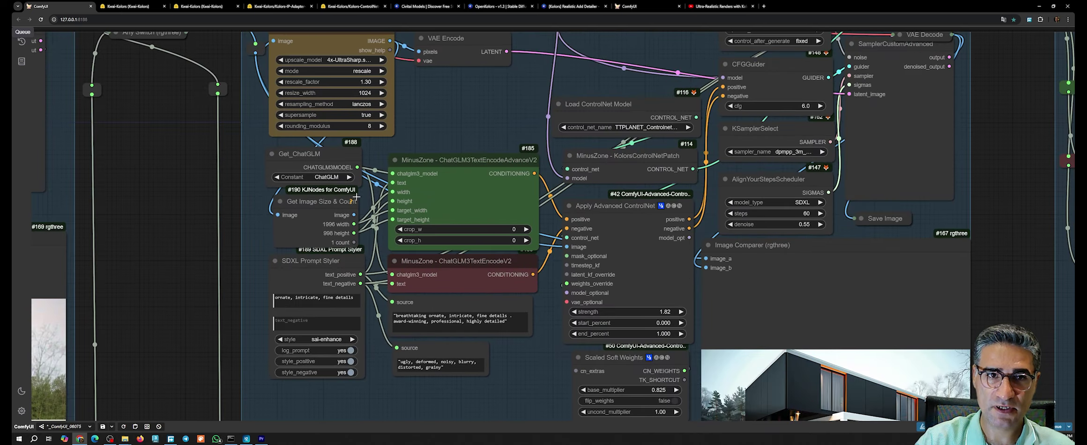
scroll(294, 222, up, 3)
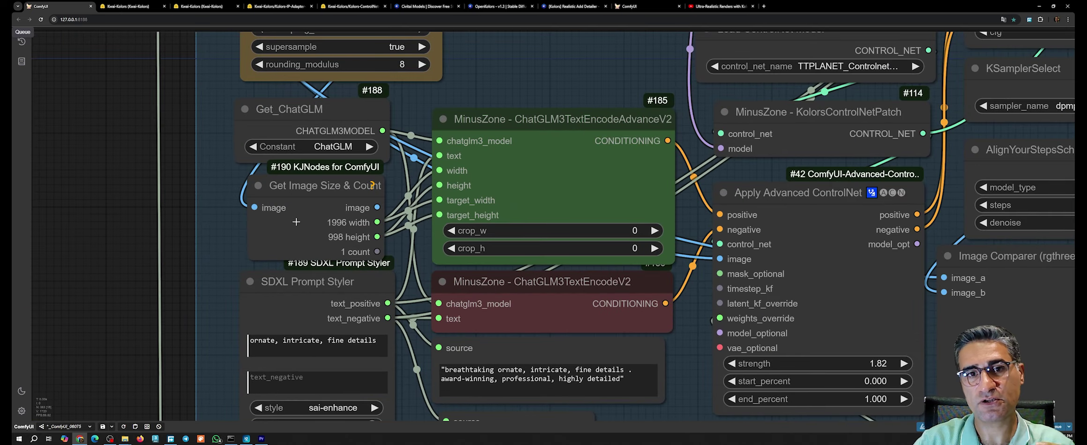
click(316, 210)
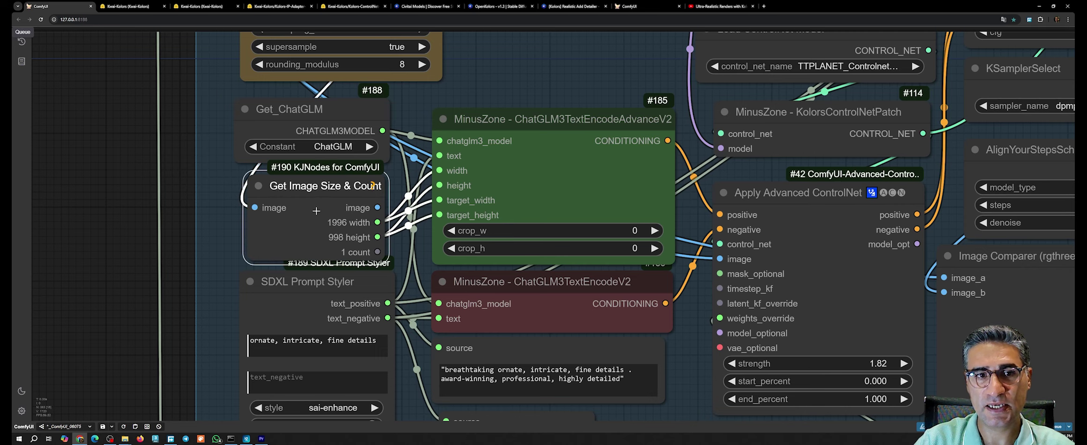
scroll(337, 232, up, 4)
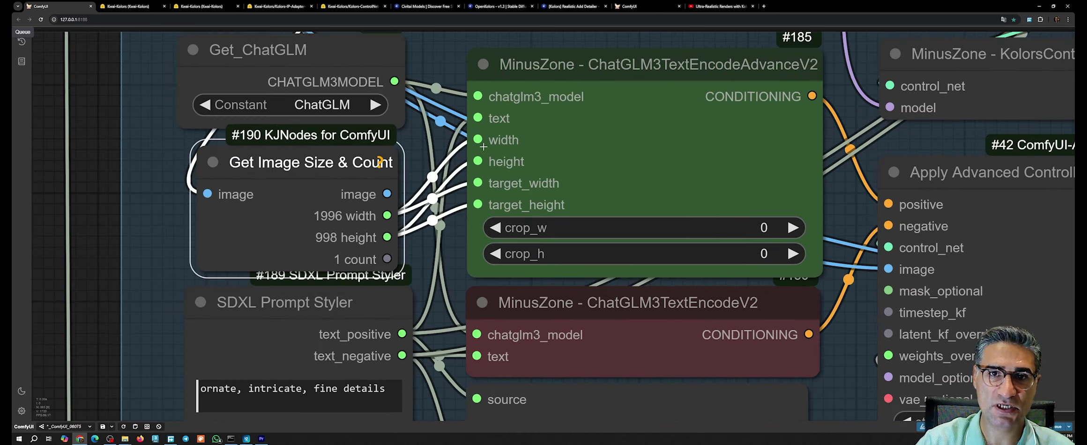
click(557, 68)
scroll(661, 75, down, 4)
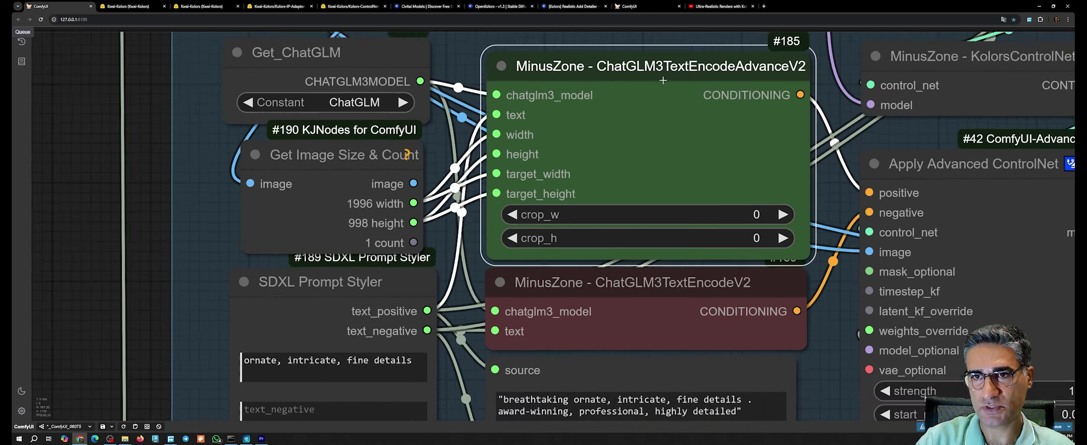
Step: Examine how the Upscale group's LayerUtility Integer node feeds the ChatGLM3TextEncodeAdvanceV2 size inputs and the Ultimate SD Upscale tile width and height
scroll(703, 127, down, 5)
drag(591, 280, 80, 317)
drag(718, 99, 625, 169)
drag(783, 120, 672, 123)
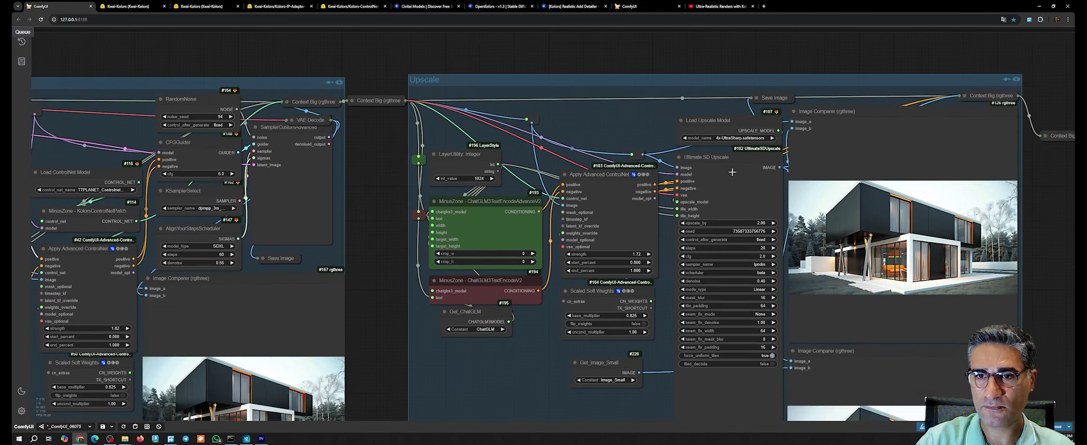
scroll(735, 166, up, 5)
drag(698, 198, 812, 106)
drag(414, 62, 412, 66)
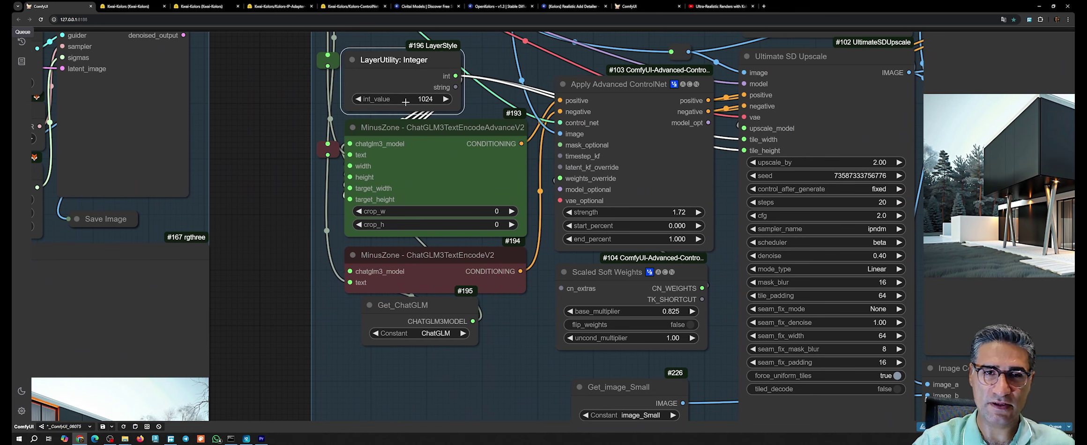
scroll(385, 86, up, 3)
scroll(624, 118, down, 6)
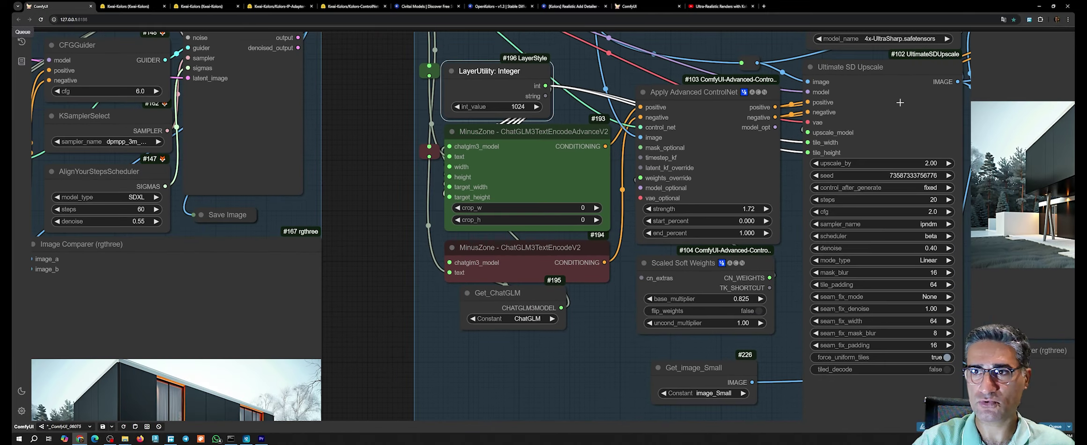
click(861, 81)
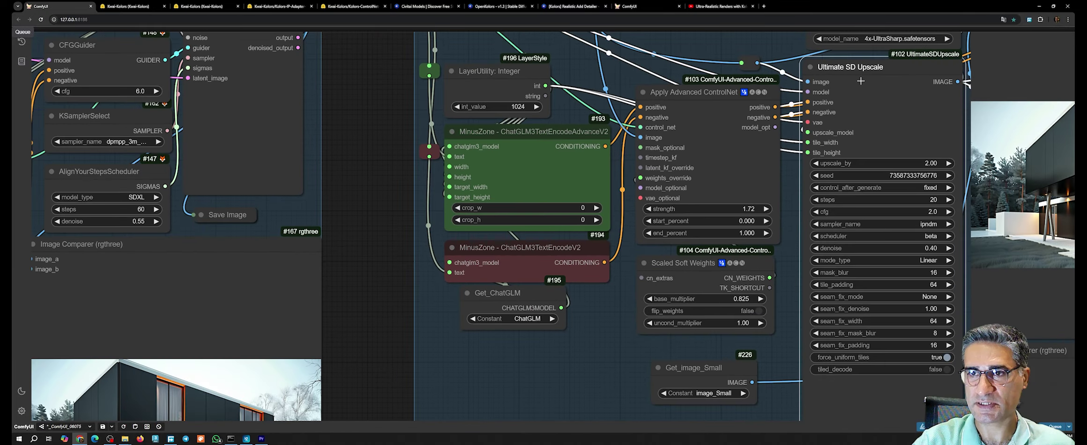
scroll(528, 194, up, 5)
click(495, 126)
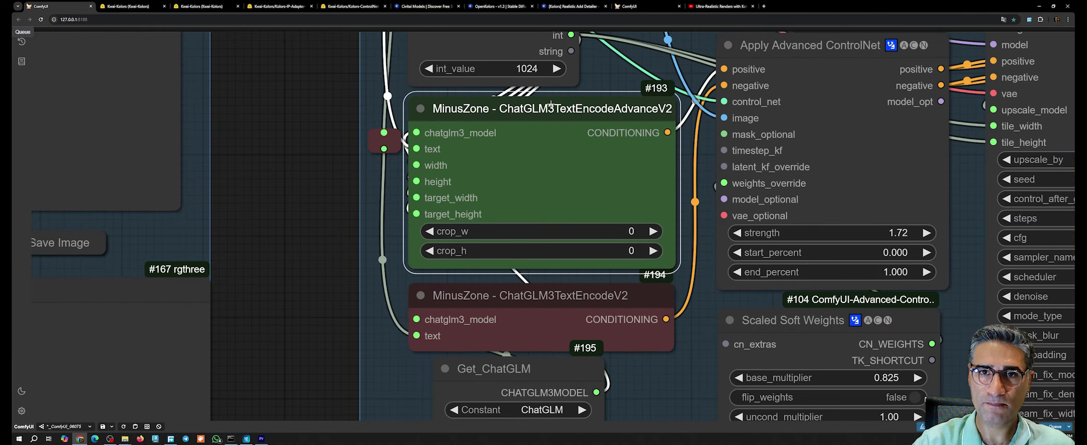
scroll(551, 104, down, 8)
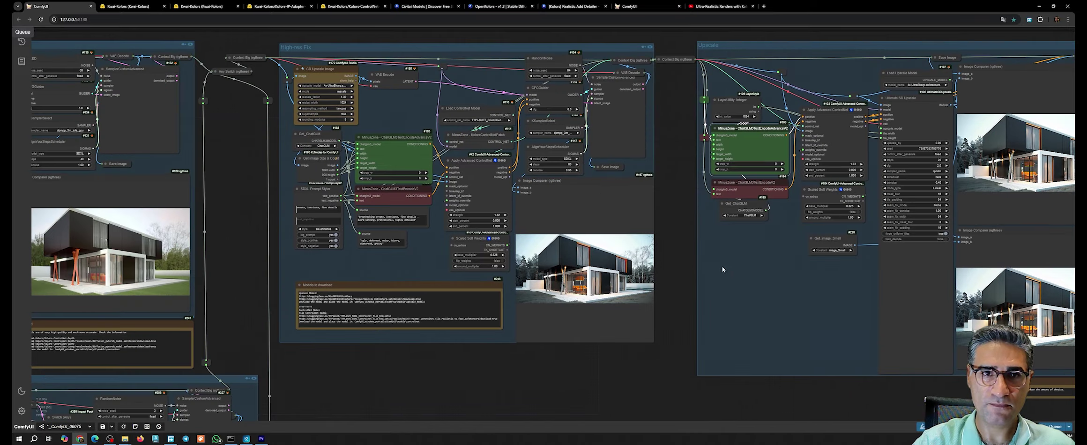
Step: Examine the High-res Fix group's SDXL Prompt Styler, including its positive prompt and style setting
scroll(542, 76, up, 3)
drag(346, 125, 570, 64)
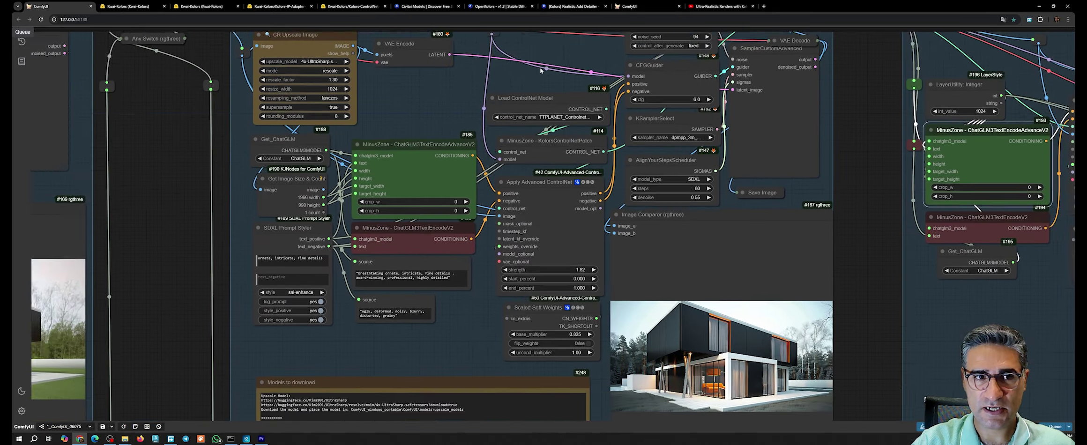
scroll(390, 233, up, 1)
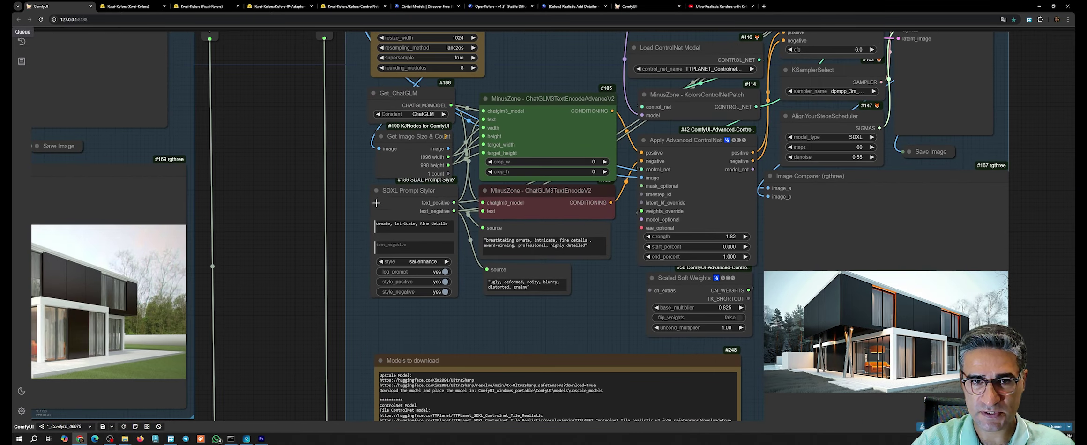
scroll(380, 211, up, 5)
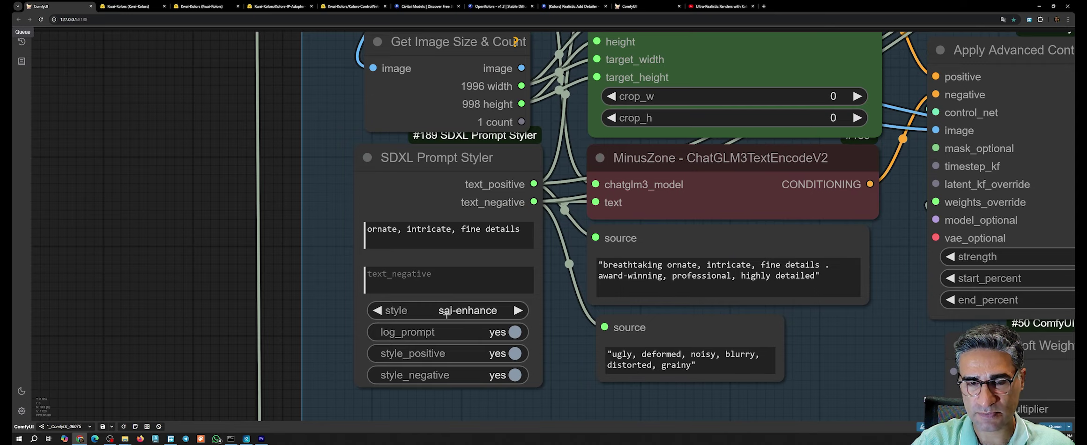
scroll(447, 315, down, 8)
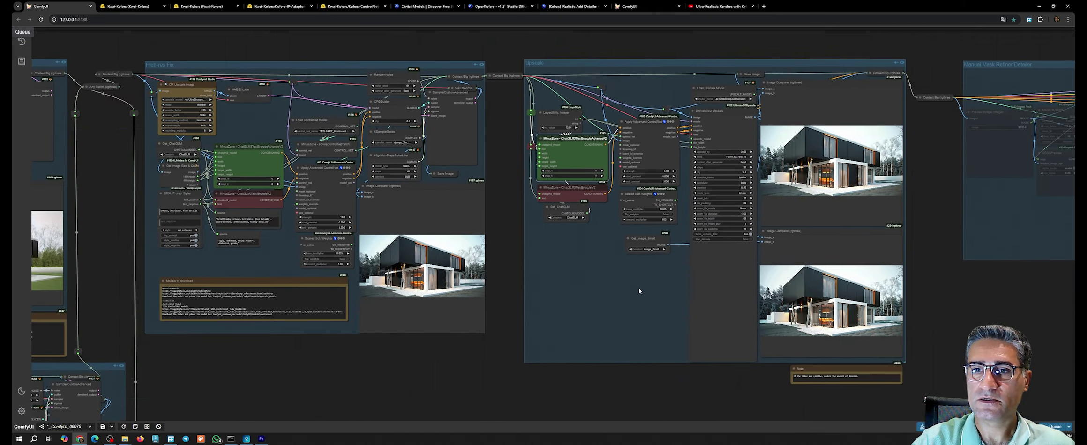
Step: Activate the bypassed Manual Mask Refiner/Detailer group beside the Upscale group
drag(639, 290, 310, 327)
scroll(801, 120, up, 5)
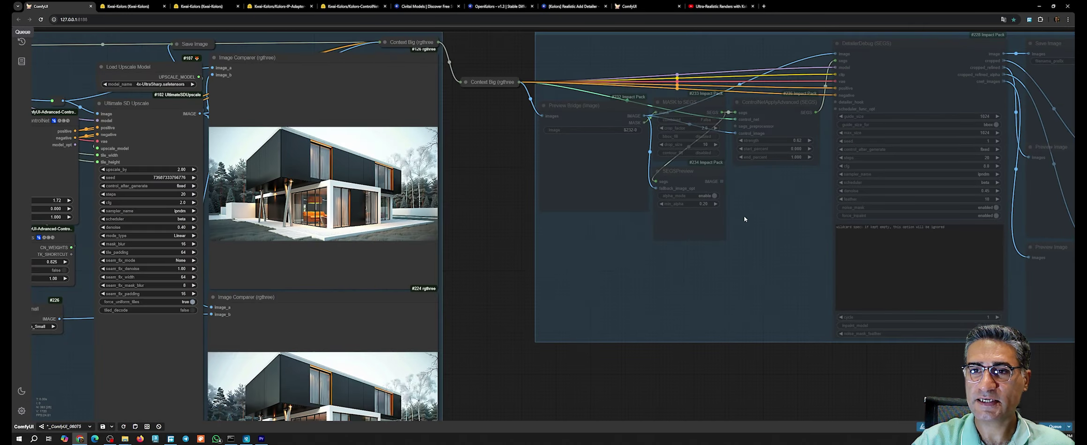
drag(743, 226, 444, 287)
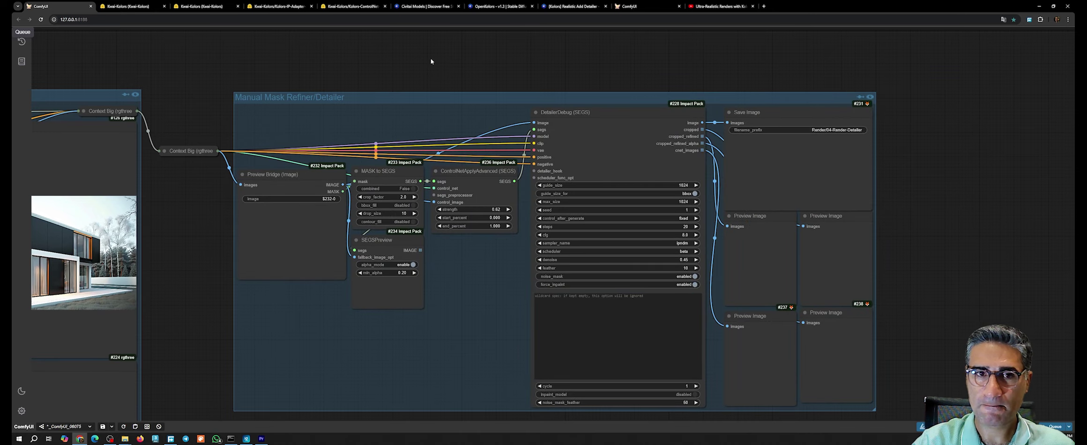
Step: Examine the Manual Mask Refiner/Detailer group's Preview Bridge node and open its list of node options for masking
scroll(568, 122, up, 6)
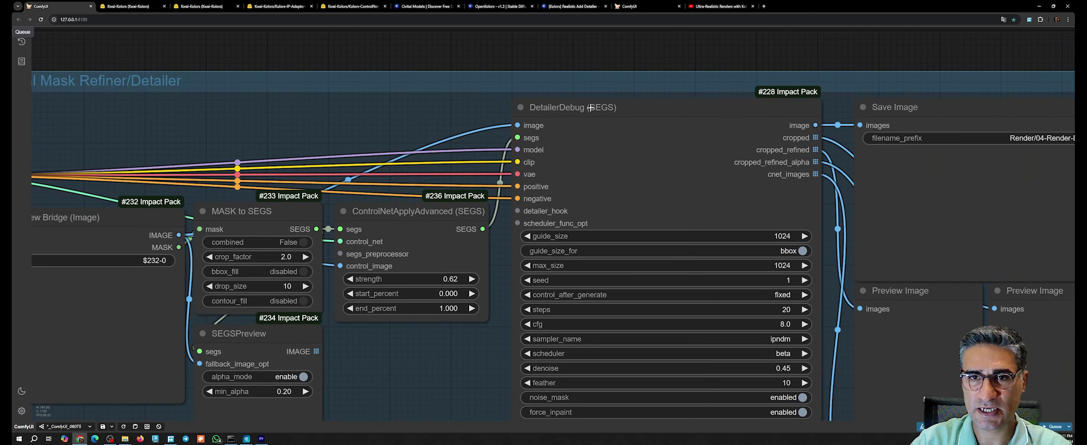
scroll(459, 336, down, 5)
scroll(495, 117, up, 6)
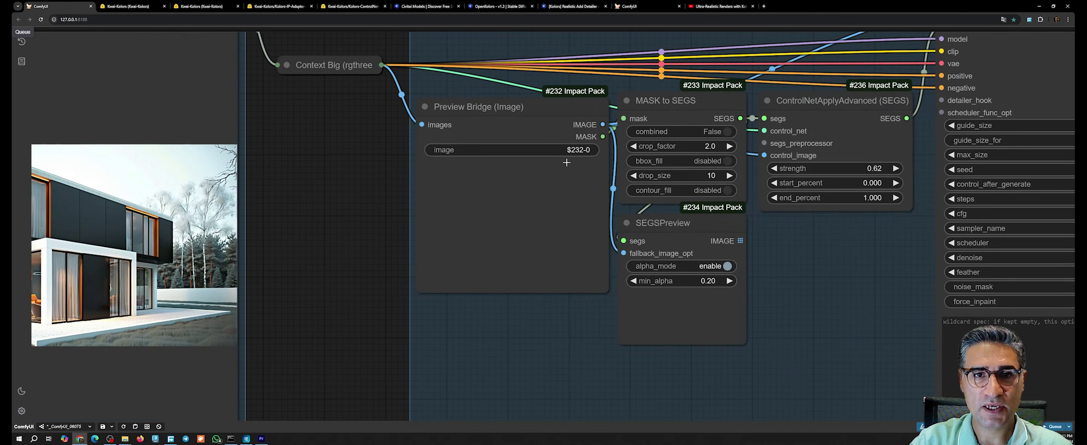
click(495, 117)
drag(495, 117, 499, 130)
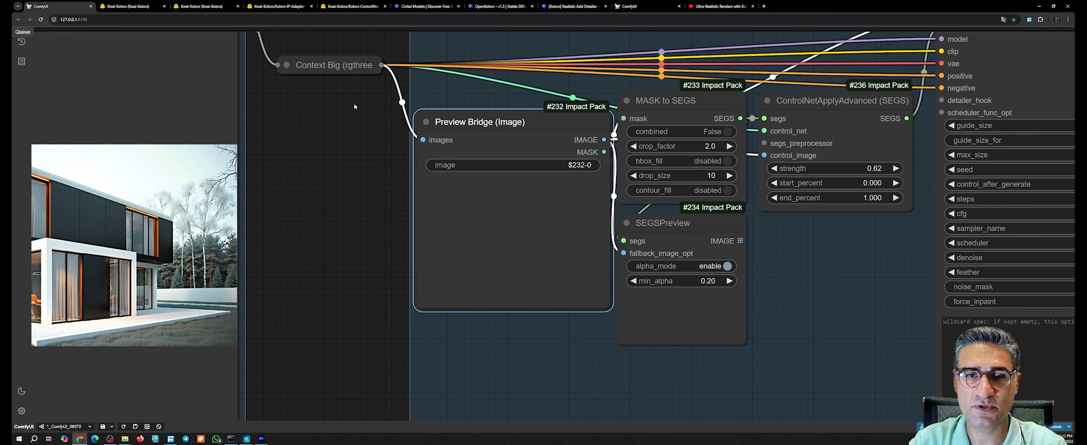
right_click(484, 207)
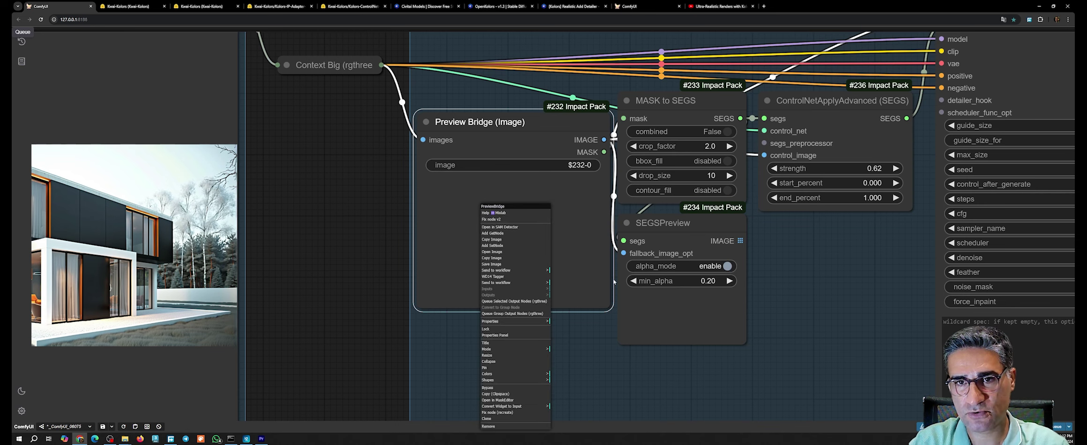
Step: Examine the MASK to SEGS, SEGSPreview and ControlNetApplyAdvanced (SEGS) nodes and how they pass the mask on
drag(706, 119, 562, 187)
drag(545, 290, 549, 329)
drag(557, 179, 520, 191)
scroll(556, 195, up, 4)
drag(789, 163, 762, 165)
scroll(789, 143, up, 4)
scroll(732, 156, down, 2)
scroll(731, 156, down, 2)
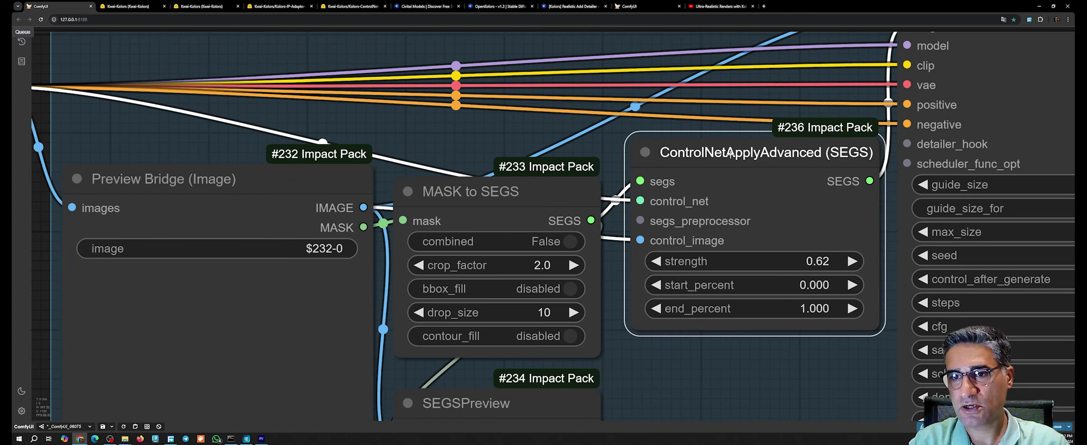
scroll(730, 154, down, 3)
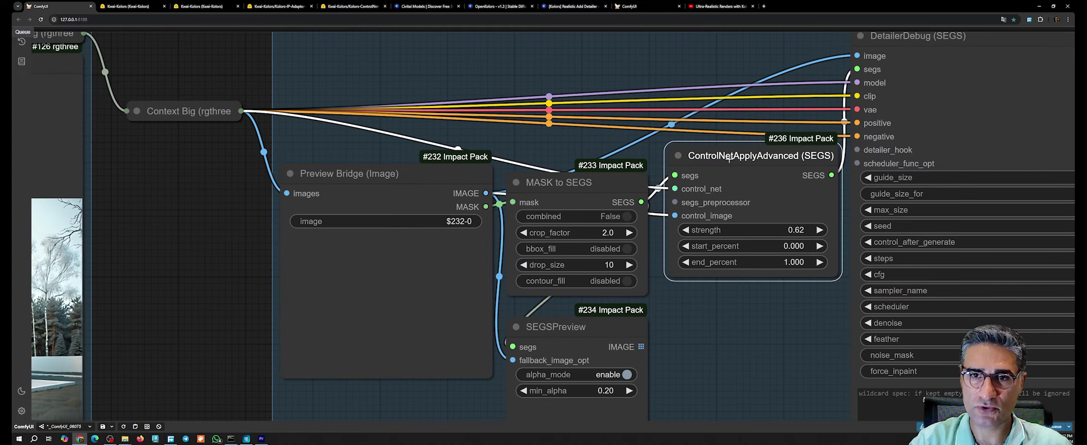
Step: Trace the detailer's ControlNet source back to the Load ControlNet Model node in the High-res Fix group
drag(736, 355, 770, 322)
scroll(770, 322, down, 5)
drag(497, 327, 946, 247)
drag(307, 77, 891, 96)
click(297, 166)
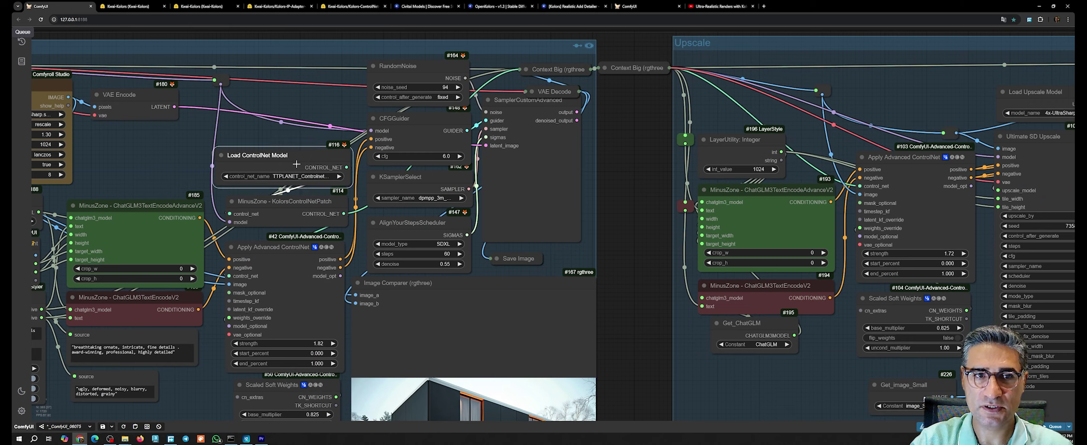
scroll(300, 169, down, 5)
scroll(504, 208, down, 2)
Step: Examine the DetailerDebug (SEGS) node's size, sampling and denoise settings, then its Save Image node
drag(830, 89, 427, 75)
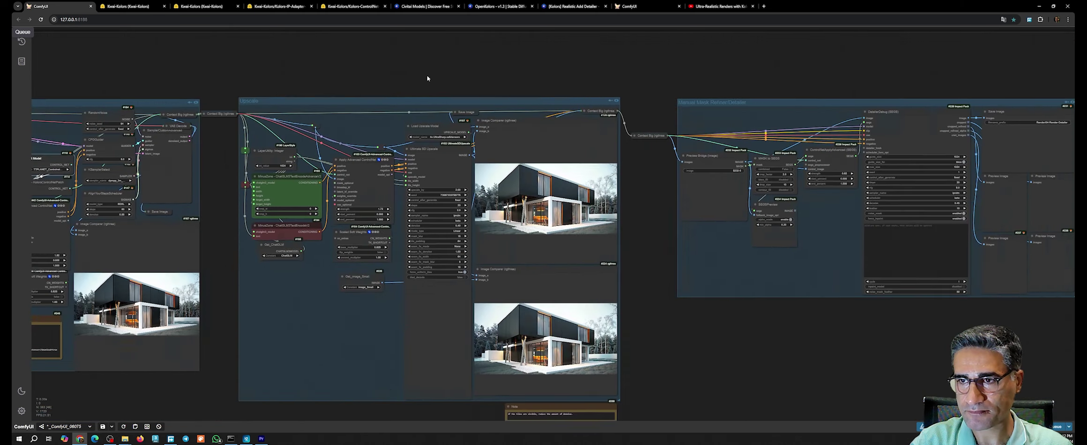
drag(954, 89, 816, 89)
scroll(803, 96, up, 5)
scroll(802, 136, up, 3)
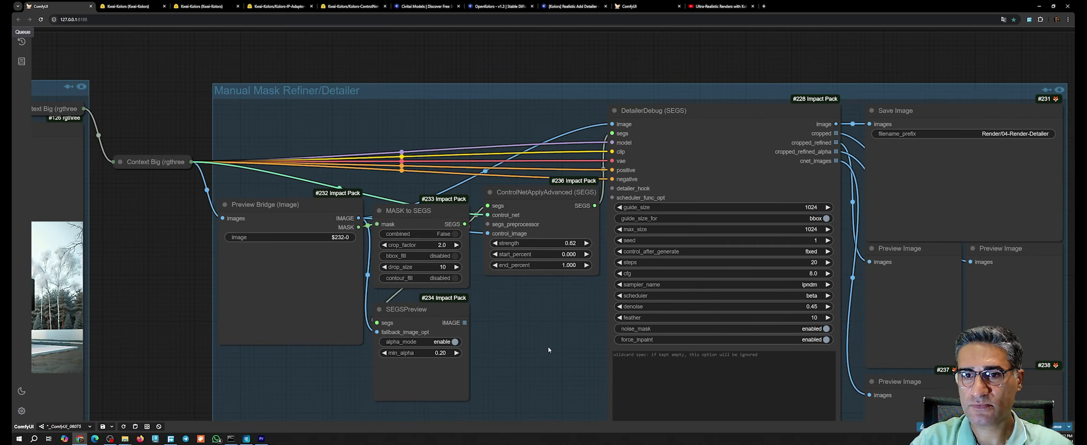
drag(539, 348, 485, 322)
scroll(747, 186, up, 5)
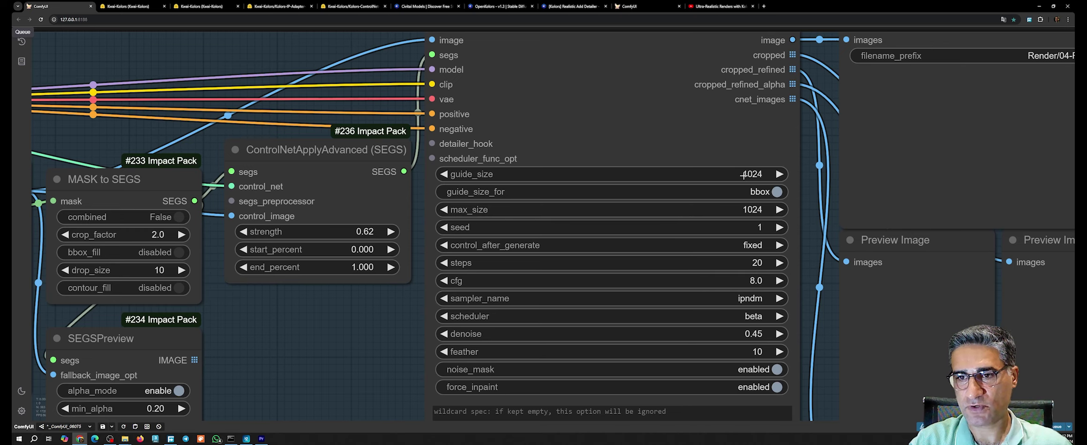
scroll(743, 175, down, 6)
click(895, 155)
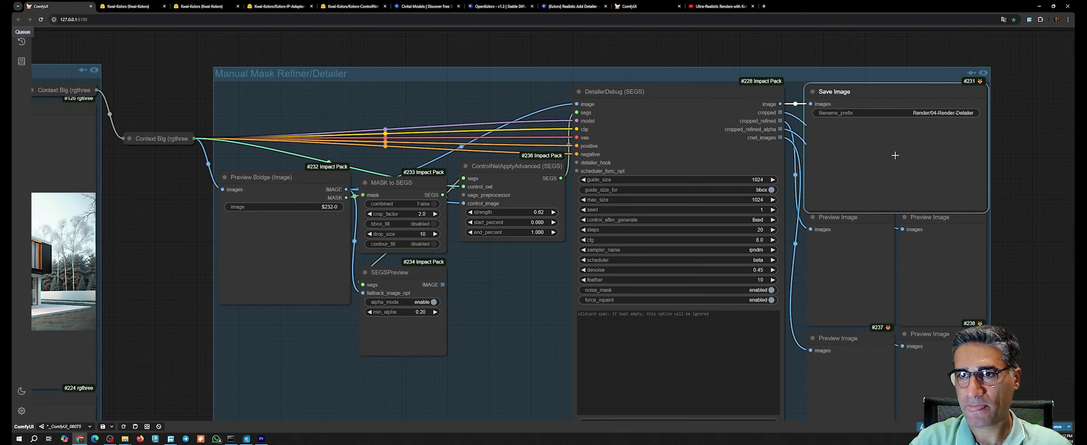
scroll(561, 295, down, 4)
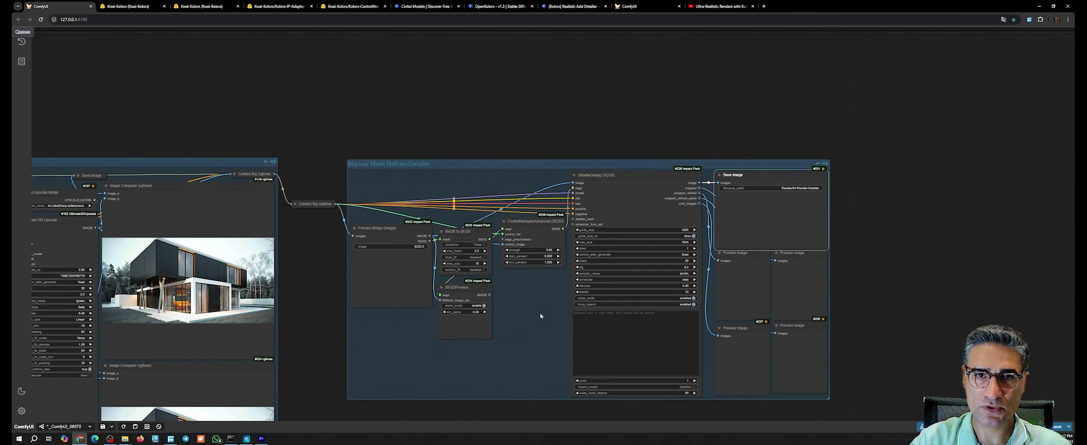
Step: Survey the workflow from the Manual Mask Refiner/Detailer group back through Upscale and High-res Fix to the full layout
drag(539, 352, 755, 266)
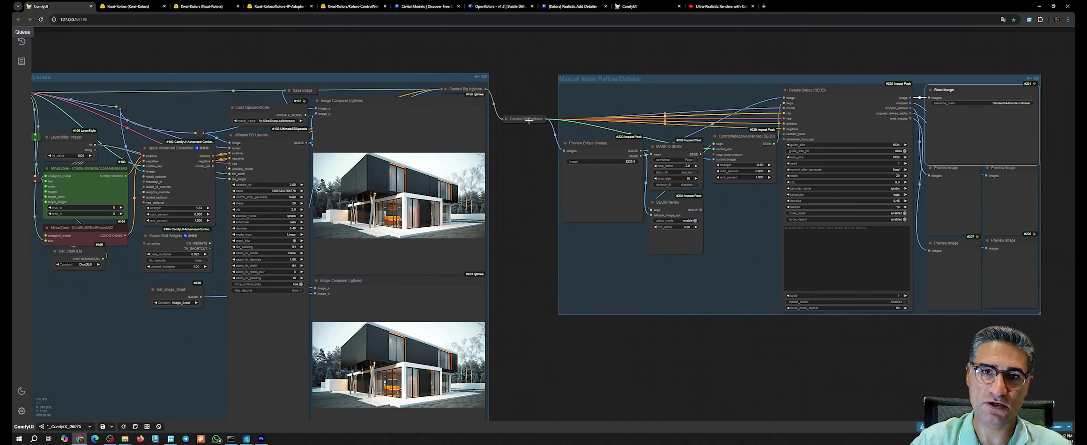
scroll(531, 306, down, 3)
drag(564, 353, 829, 267)
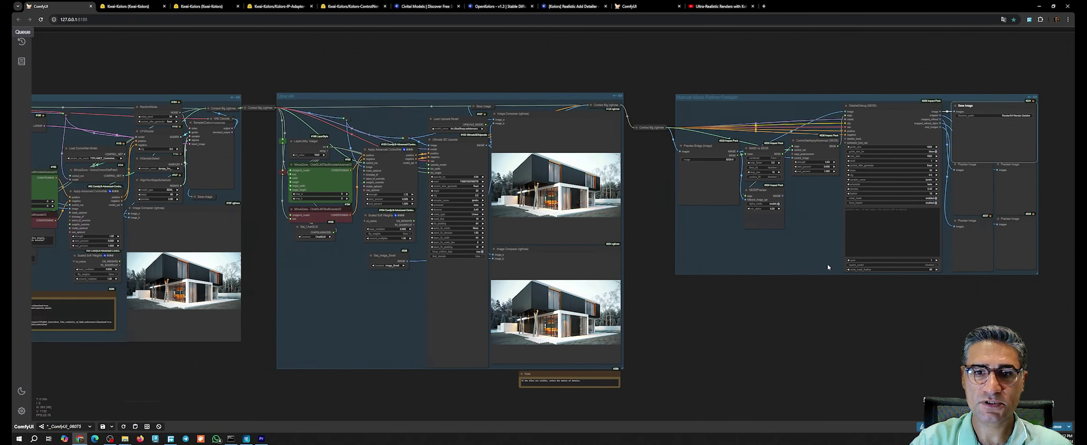
drag(686, 312, 839, 250)
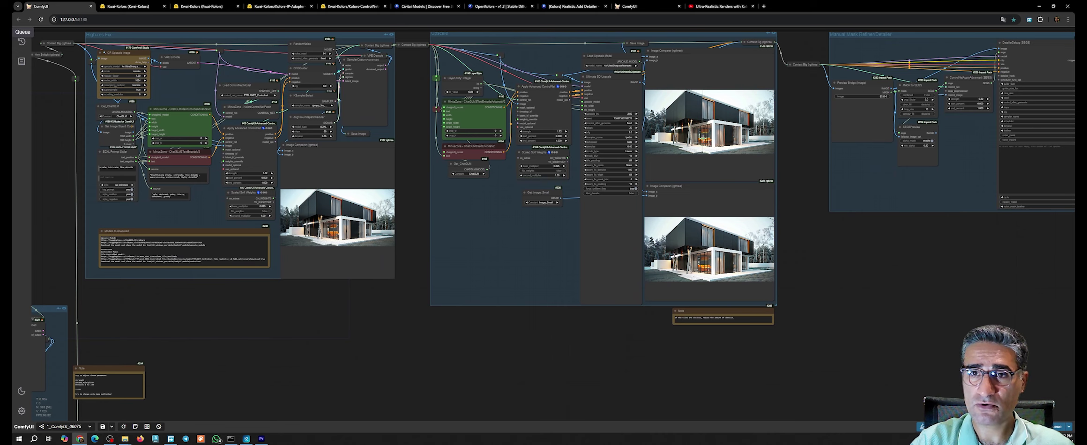
drag(394, 348, 843, 183)
scroll(824, 339, down, 7)
scroll(843, 185, down, 8)
drag(817, 260, 793, 46)
drag(838, 293, 699, 334)
drag(740, 161, 663, 301)
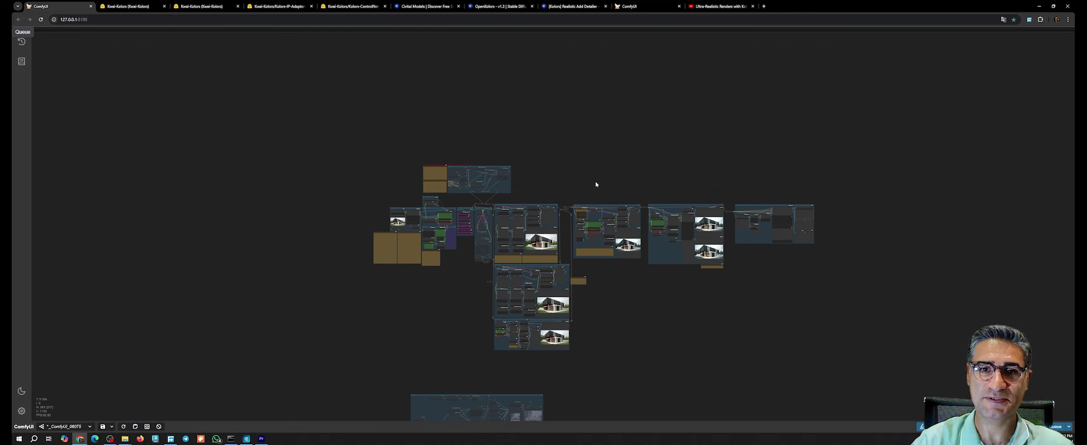
Step: Survey the main generation groups and the separate bypassed workflow groups beneath them
scroll(515, 185, up, 10)
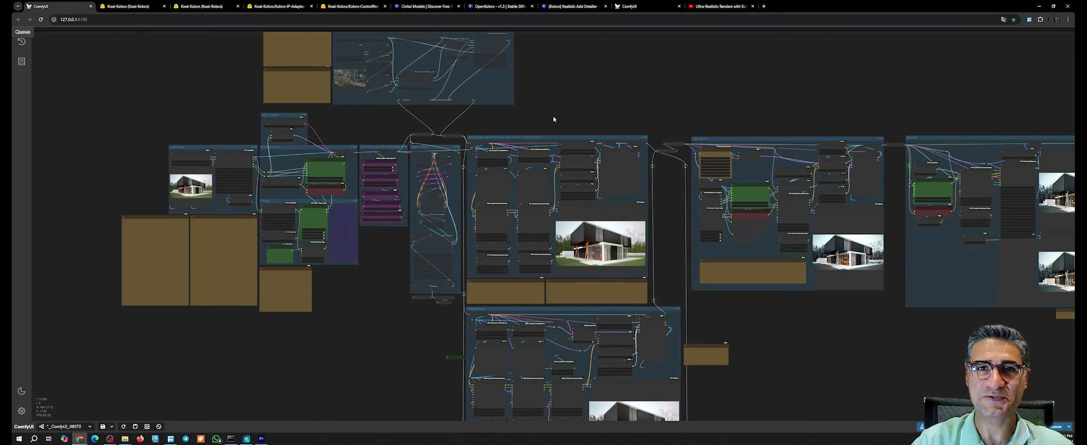
scroll(441, 277, down, 3)
drag(441, 238, 478, 180)
drag(347, 413, 457, 32)
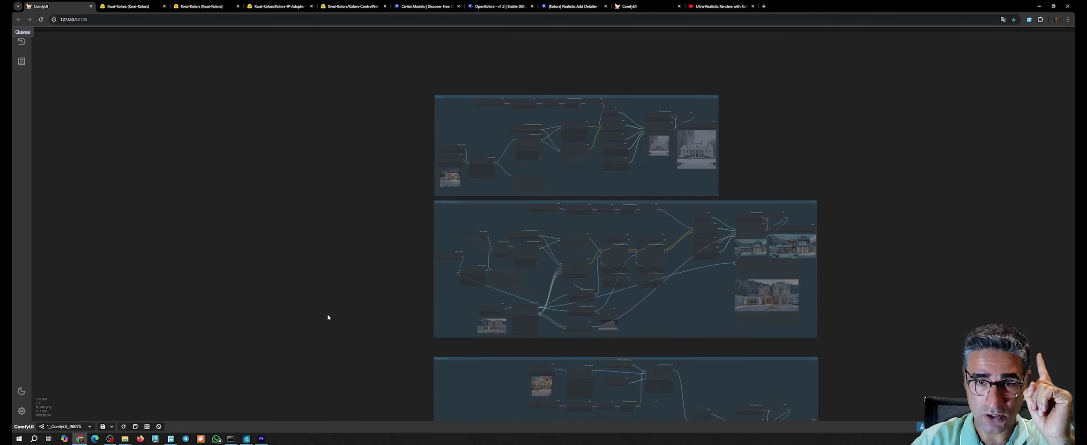
drag(327, 317, 357, 89)
drag(337, 224, 330, 79)
drag(378, 316, 377, 75)
Step: Examine the bypassed CosXL edit group, including its IPAdapter style transfer, InstructPixToPixConditioning and DualCFGGuider nodes
scroll(699, 131, up, 5)
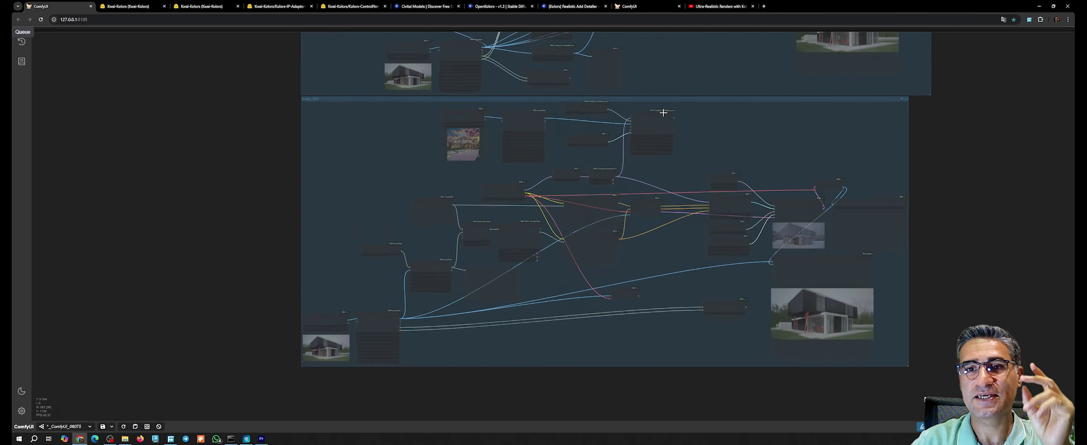
scroll(663, 113, up, 1)
scroll(546, 131, up, 4)
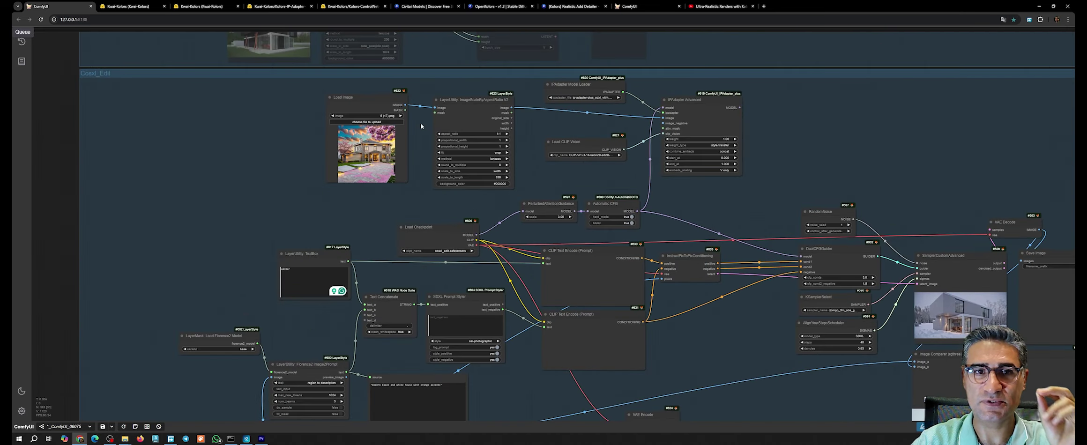
scroll(440, 128, up, 3)
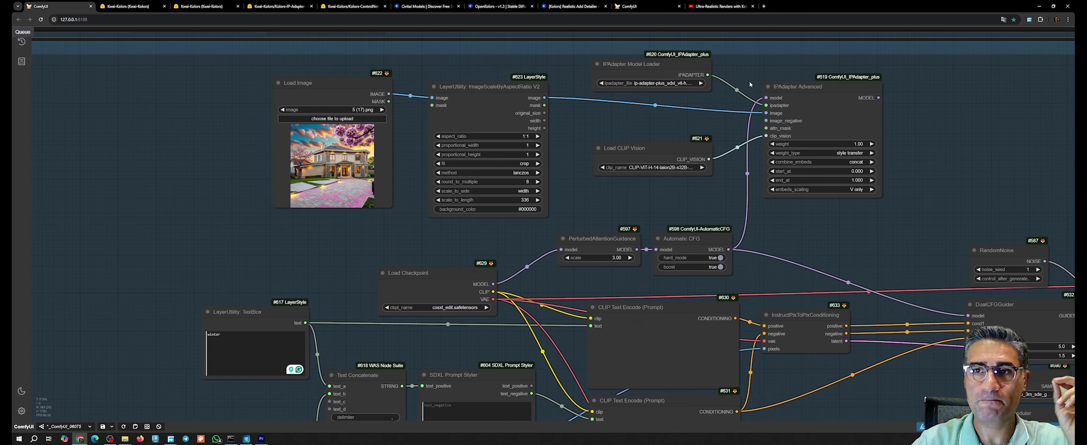
drag(940, 242, 688, 102)
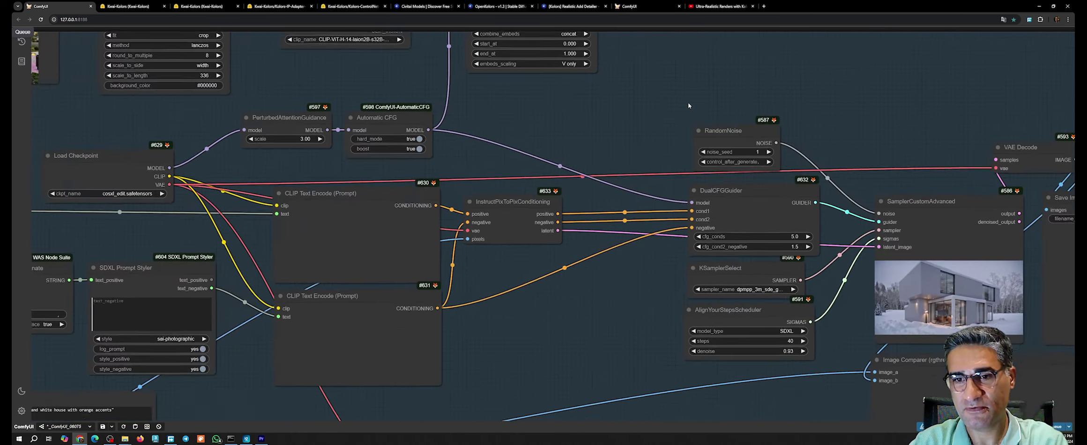
scroll(697, 313, down, 1)
drag(653, 314, 615, 367)
scroll(628, 189, down, 2)
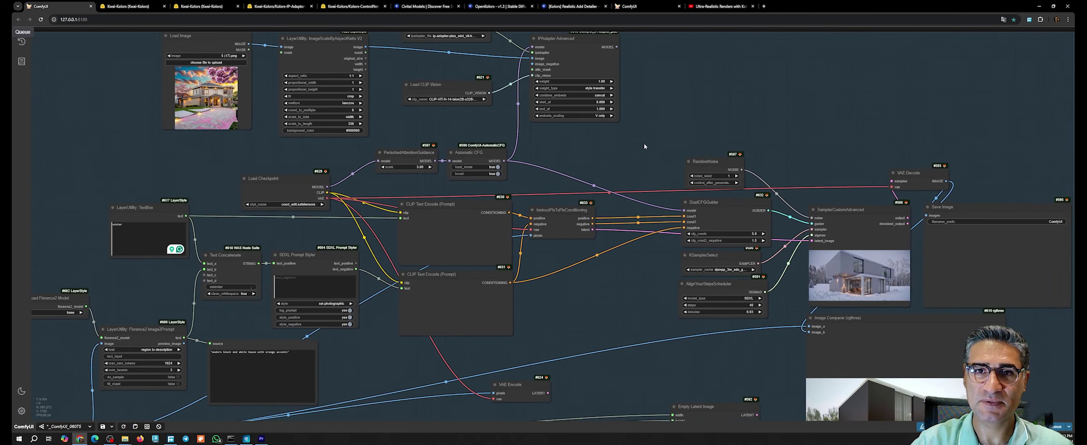
Step: Replace the prompt in the CosXL edit group's LayerUtility TextBox with "spring"
drag(622, 47, 688, 209)
drag(683, 362, 646, 247)
scroll(560, 219, down, 1)
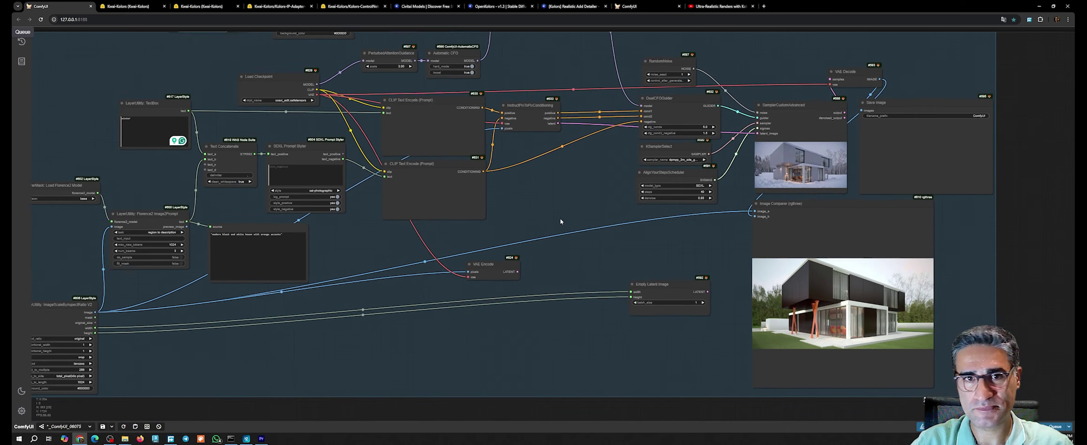
drag(565, 219, 967, 150)
scroll(432, 82, up, 4)
drag(450, 68, 385, 71)
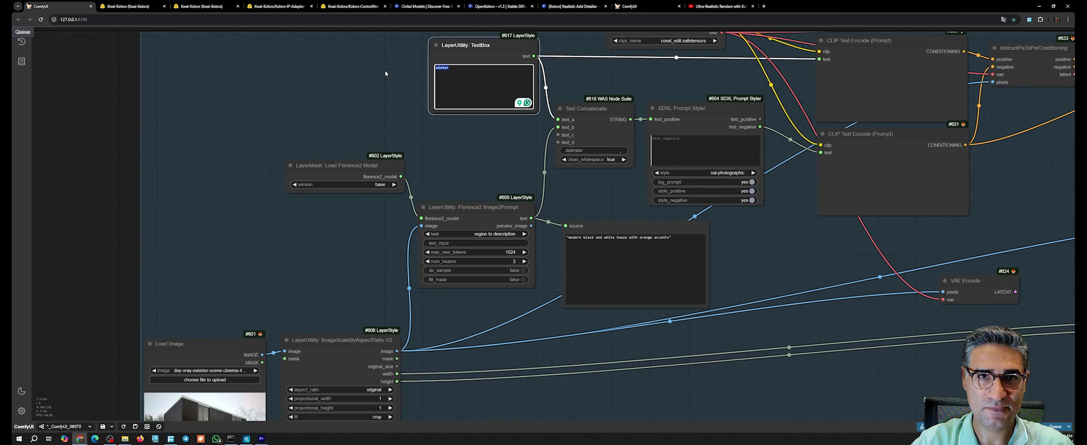
text(spring)
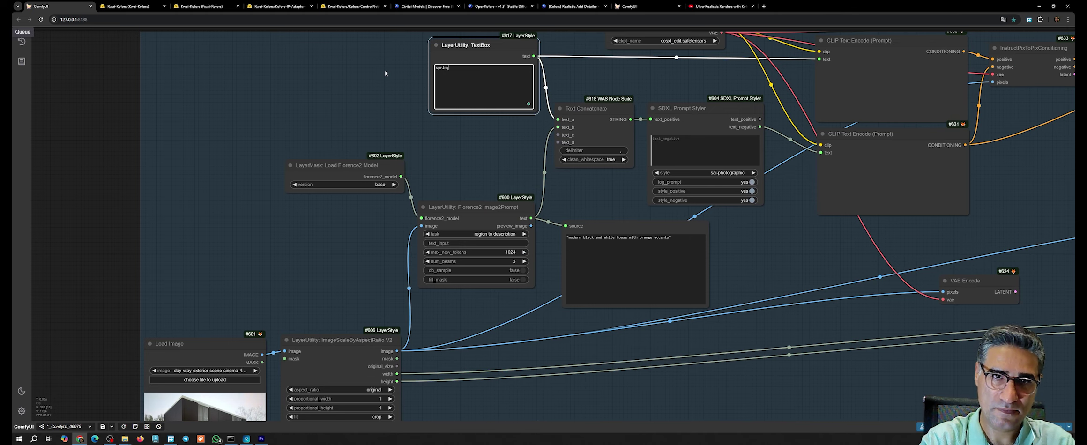
click(463, 158)
Step: Queue the CosXL edit workflow to generate the house image with the new season prompt
drag(779, 224, 291, 175)
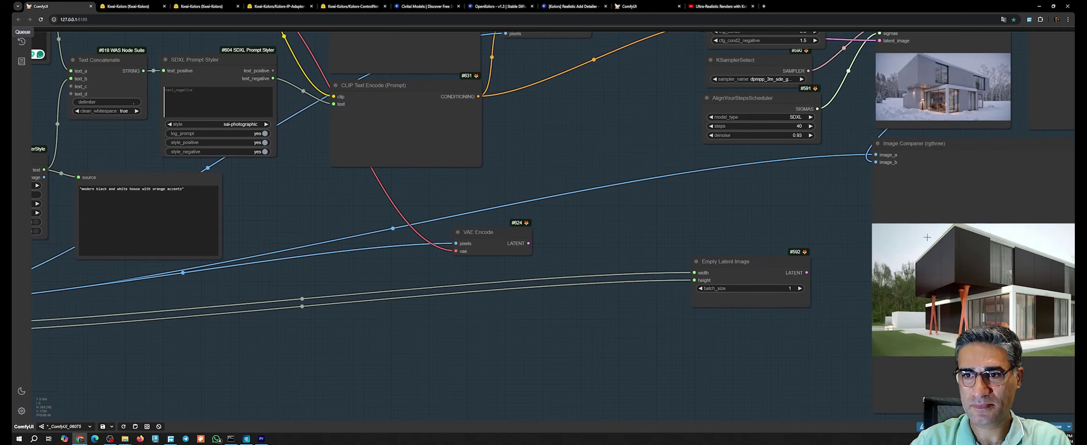
scroll(749, 197, down, 6)
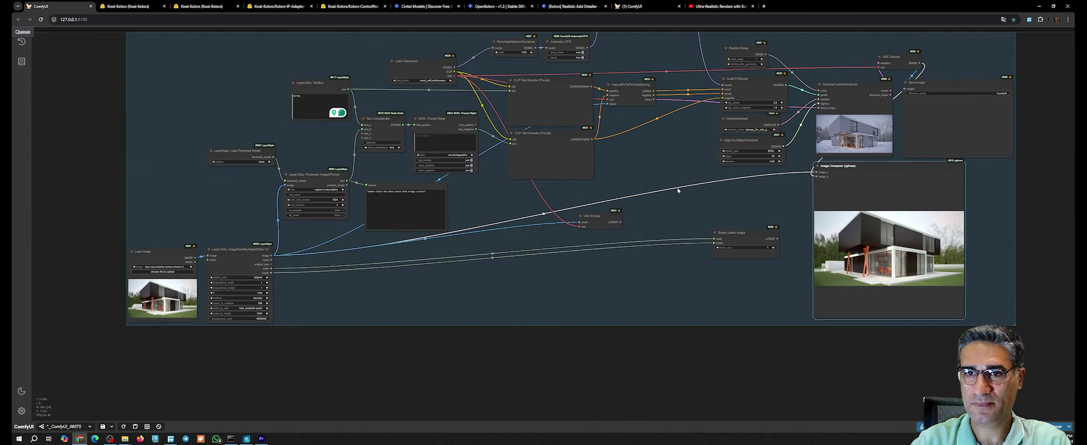
key(ctrl+Return)
Step: Follow the run through the IPAdapter and conditioning nodes and examine the developing preview in the SamplerCustomAdvanced node
drag(666, 183, 556, 298)
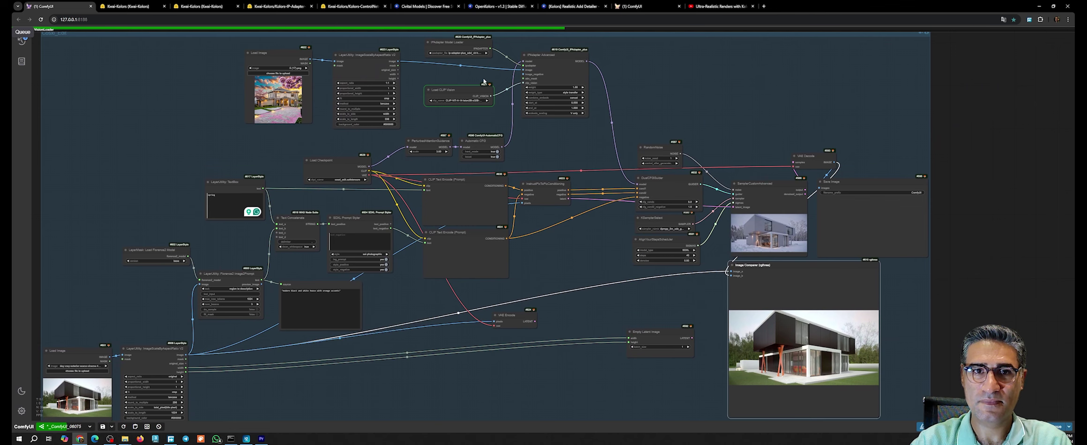
scroll(447, 66, up, 6)
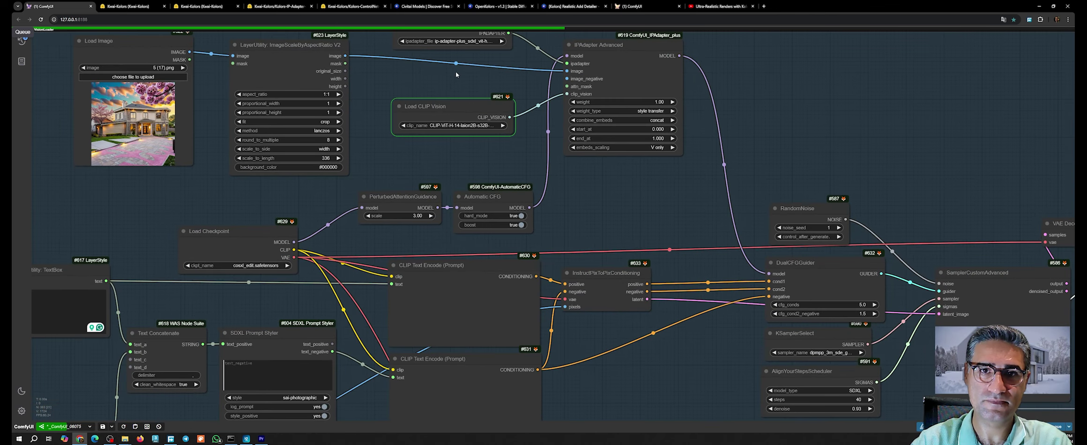
drag(455, 71, 469, 142)
drag(467, 92, 471, 100)
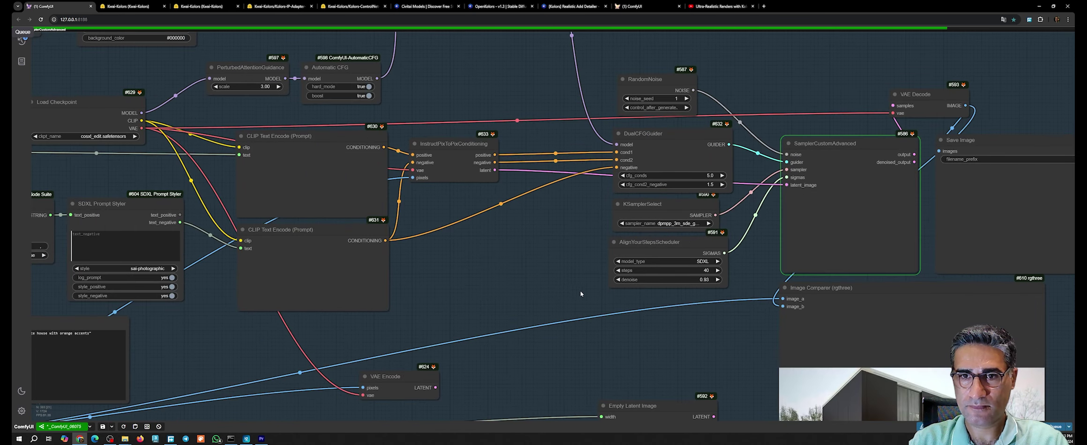
drag(580, 294, 374, 251)
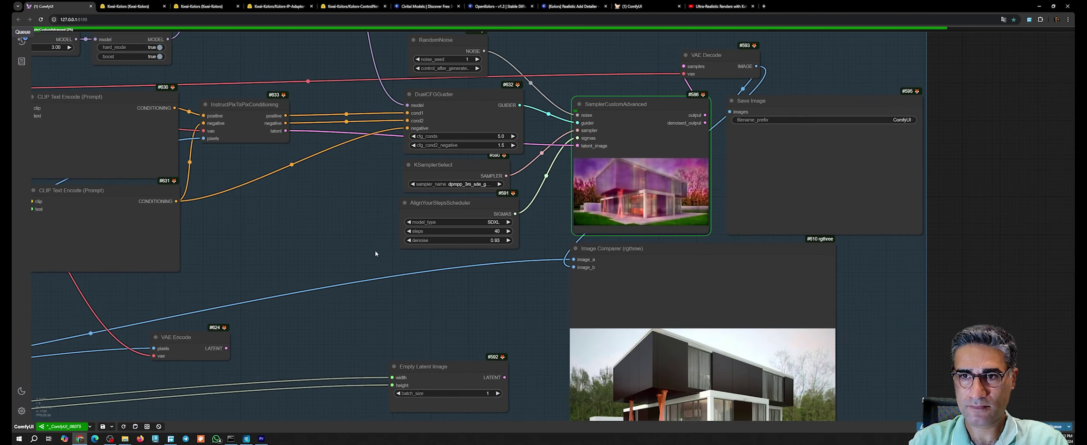
scroll(646, 192, up, 9)
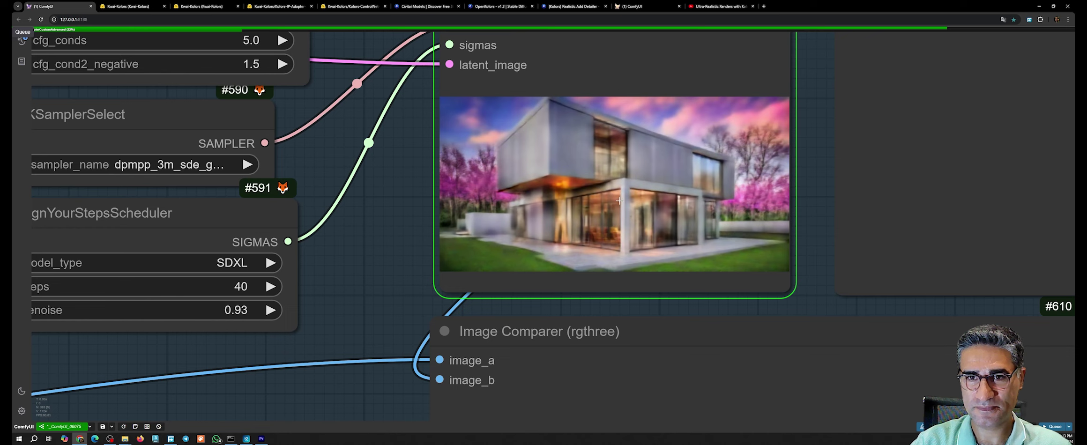
scroll(626, 209, down, 7)
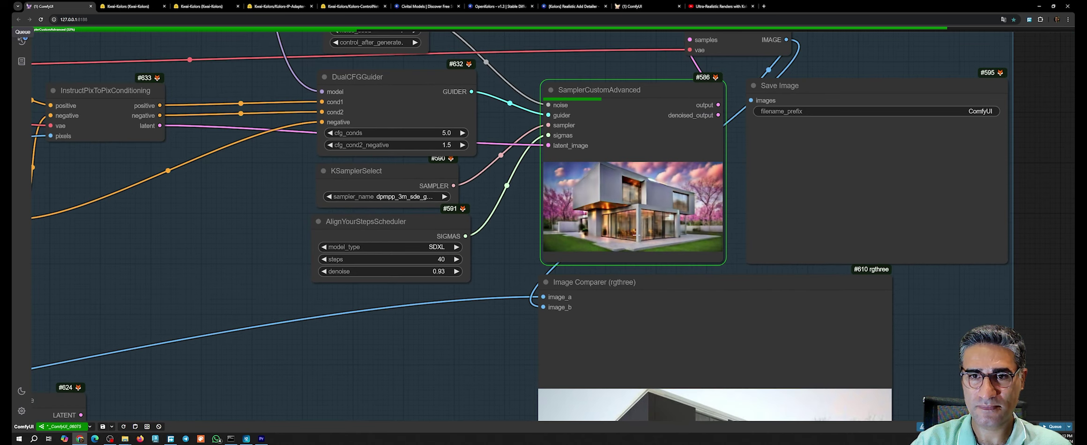
scroll(636, 234, up, 8)
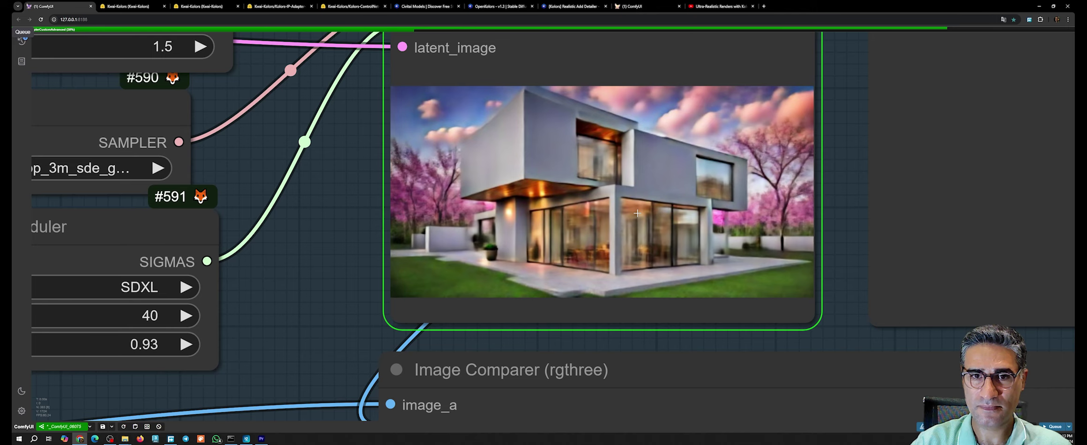
scroll(637, 214, down, 5)
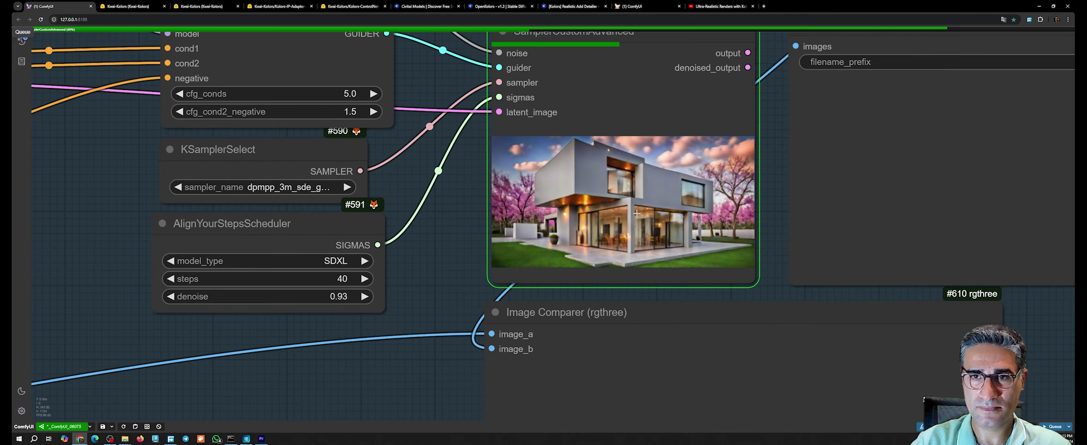
scroll(638, 213, down, 5)
scroll(635, 227, down, 5)
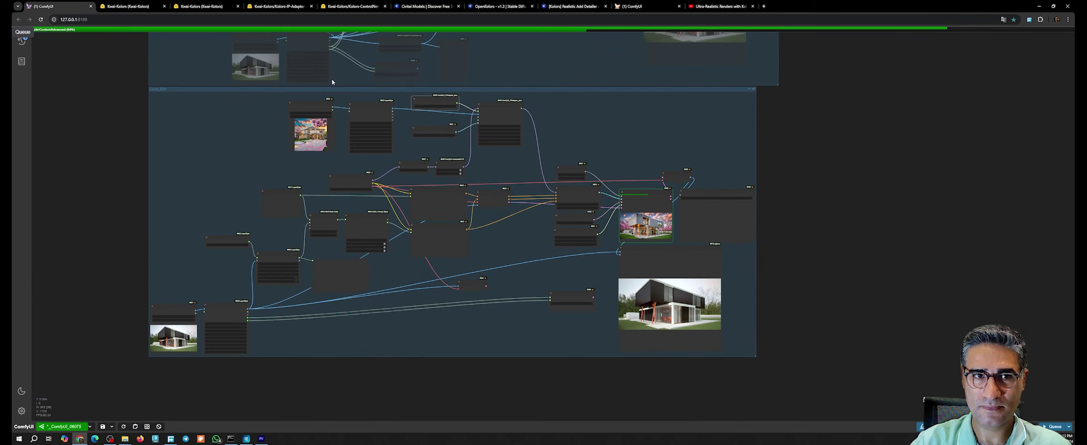
Step: Place the style reference's Load Image node beside the SamplerCustomAdvanced preview to compare the two images
drag(308, 106, 586, 214)
scroll(651, 227, up, 10)
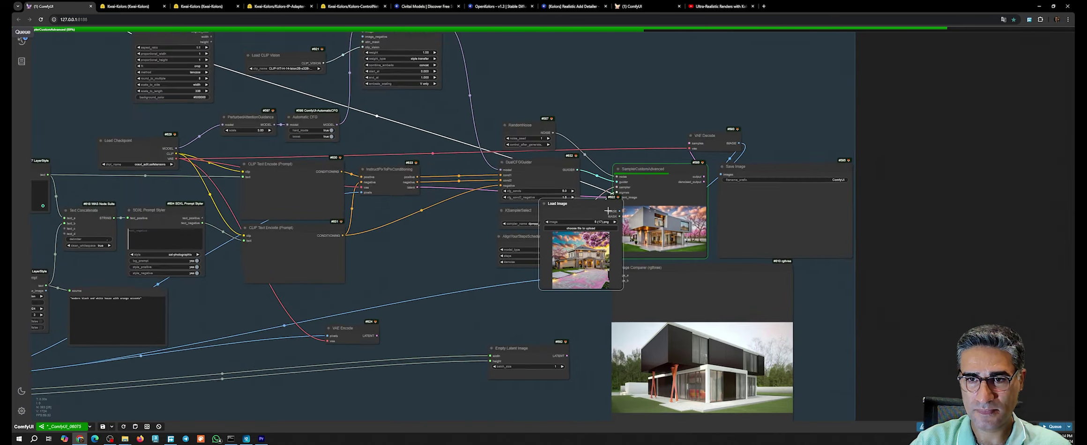
scroll(780, 210, up, 8)
scroll(780, 210, down, 3)
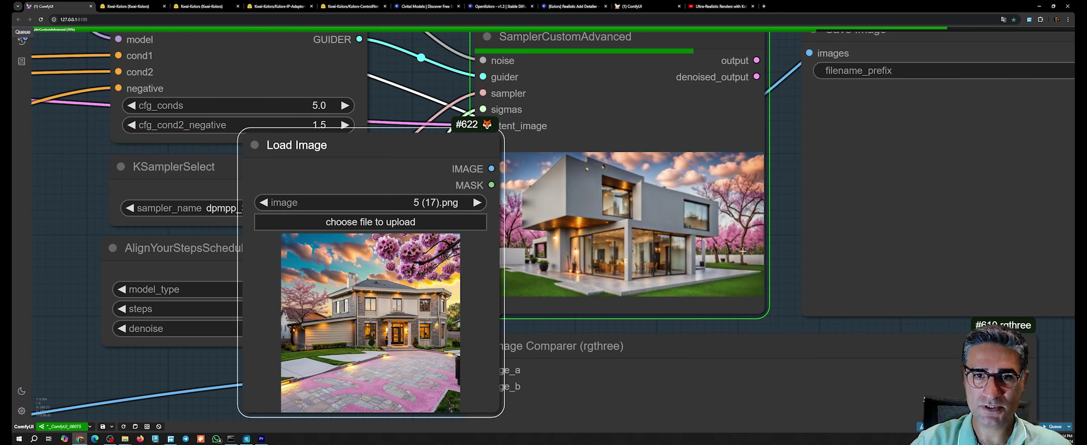
scroll(670, 251, down, 3)
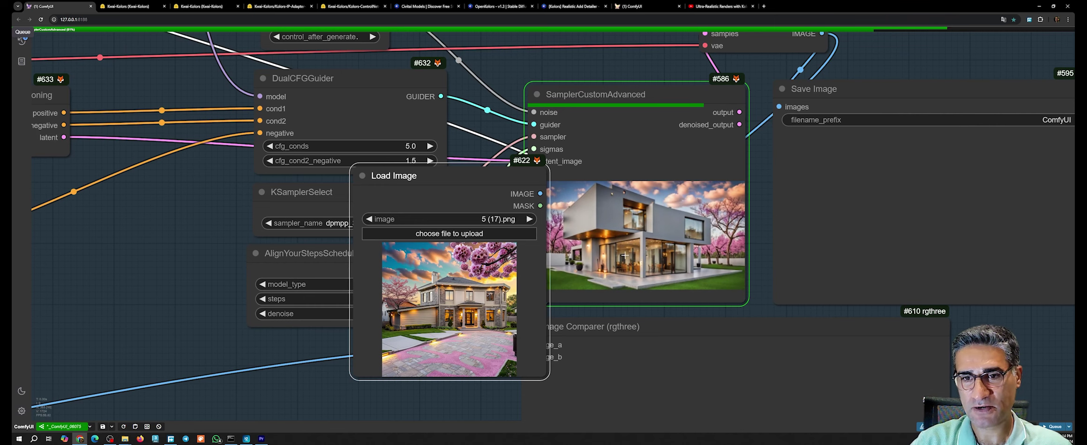
drag(506, 177, 286, 164)
scroll(651, 206, down, 5)
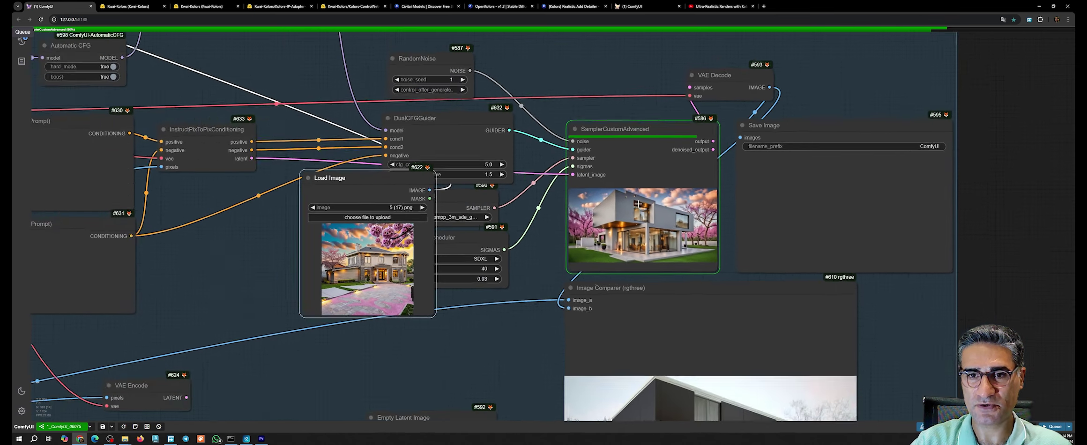
Step: Return the style reference's Load Image node to its place beside the IPAdapter branch's ImageScaleByAspectRatio node
scroll(529, 295, down, 5)
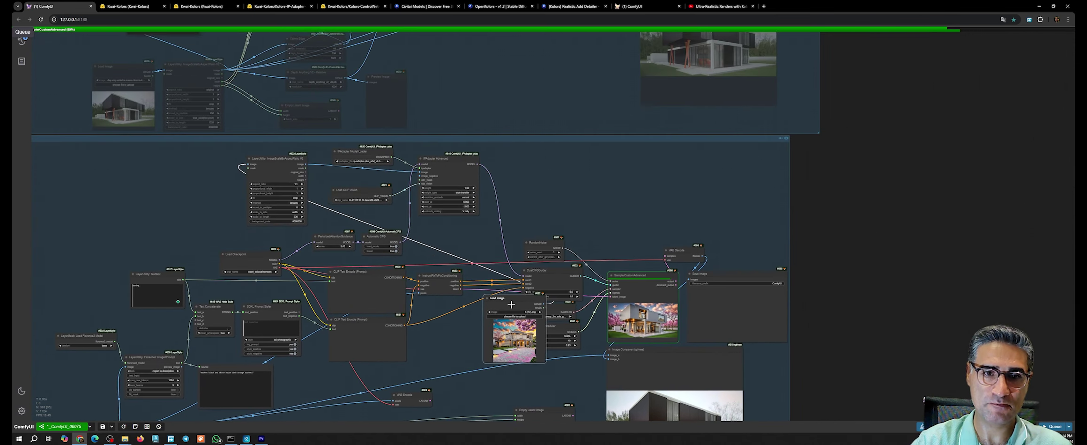
drag(530, 295, 185, 151)
scroll(656, 169, down, 5)
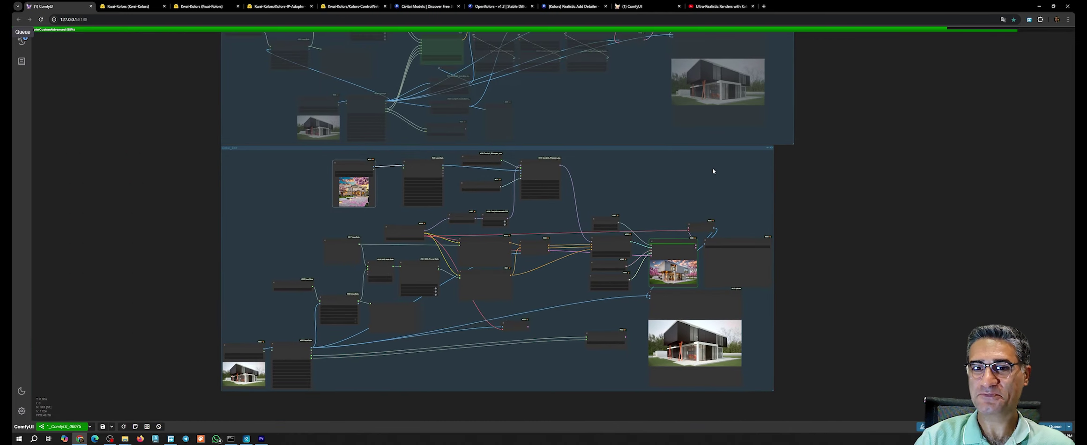